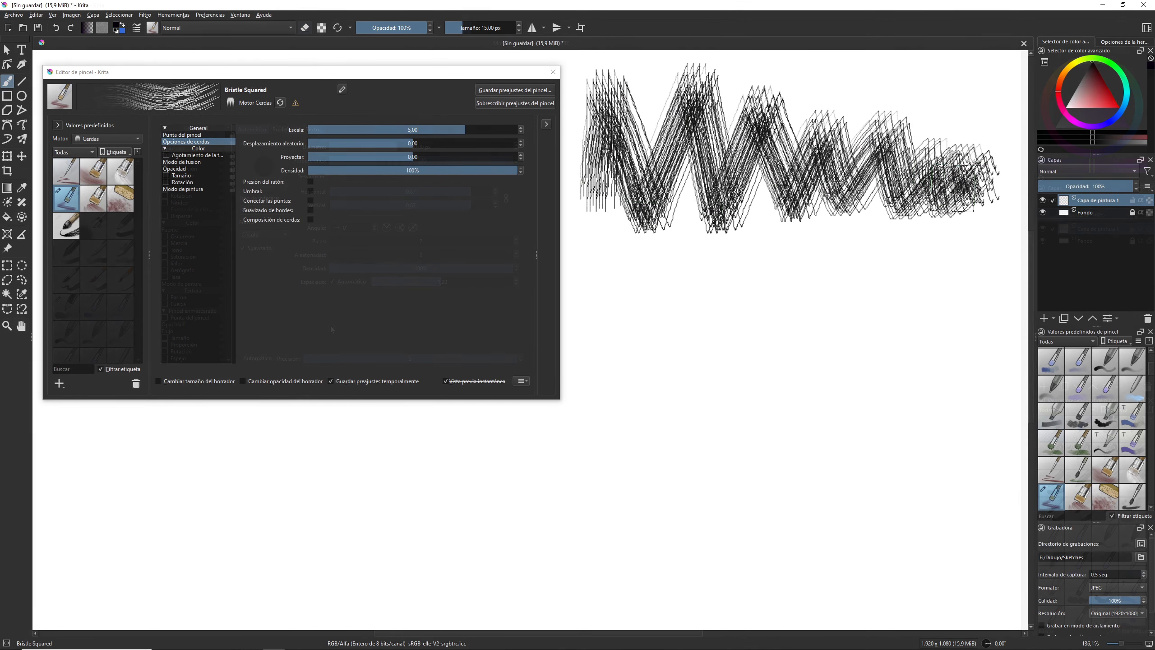
# - Enable Presión del ratón for the Bristle Squared brush and paint test strokes with it, Wet Bristles Rough and Basic-3 Flow
pyautogui.click(310, 180)
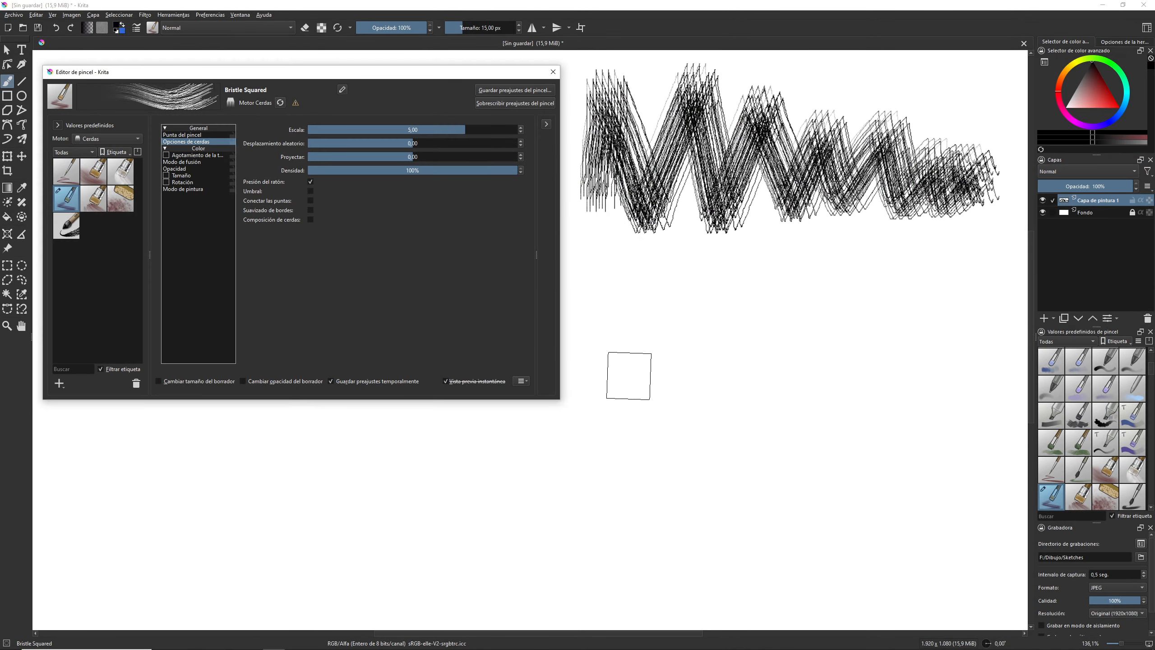
pyautogui.moveTo(599, 380); pyautogui.dragTo(617, 284)
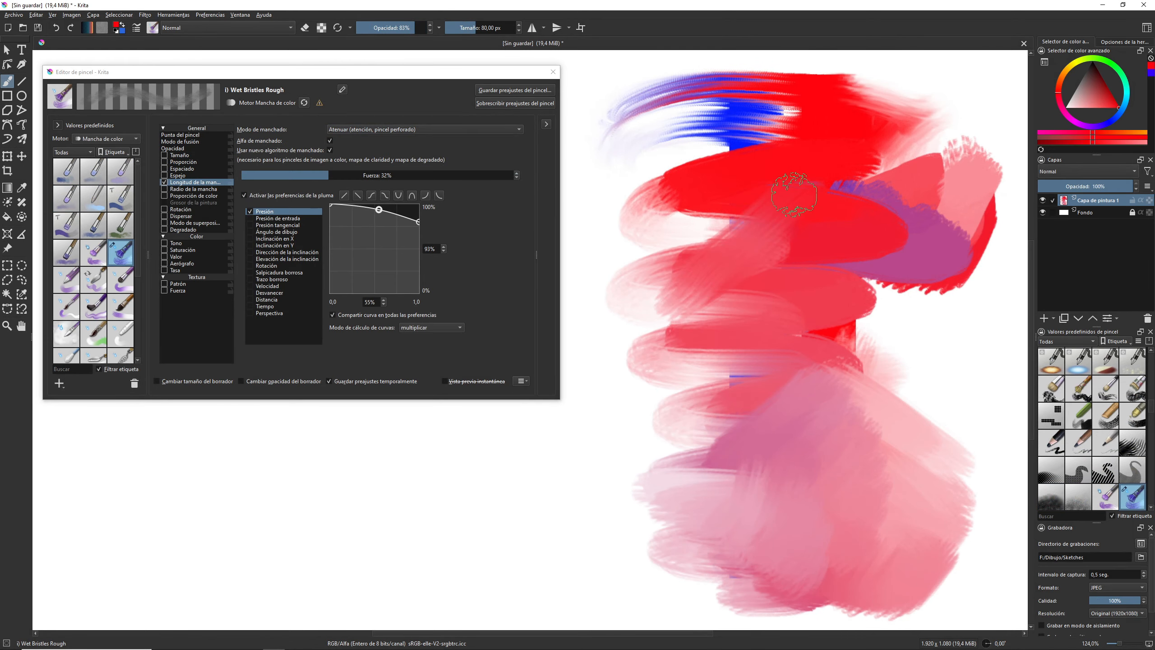
pyautogui.moveTo(832, 255)
pyautogui.mouseDown()
pyautogui.moveTo(877, 328)
pyautogui.moveTo(949, 301)
pyautogui.moveTo(868, 356)
pyautogui.moveTo(877, 387)
pyautogui.moveTo(843, 369)
pyautogui.moveTo(851, 362)
pyautogui.mouseUp()
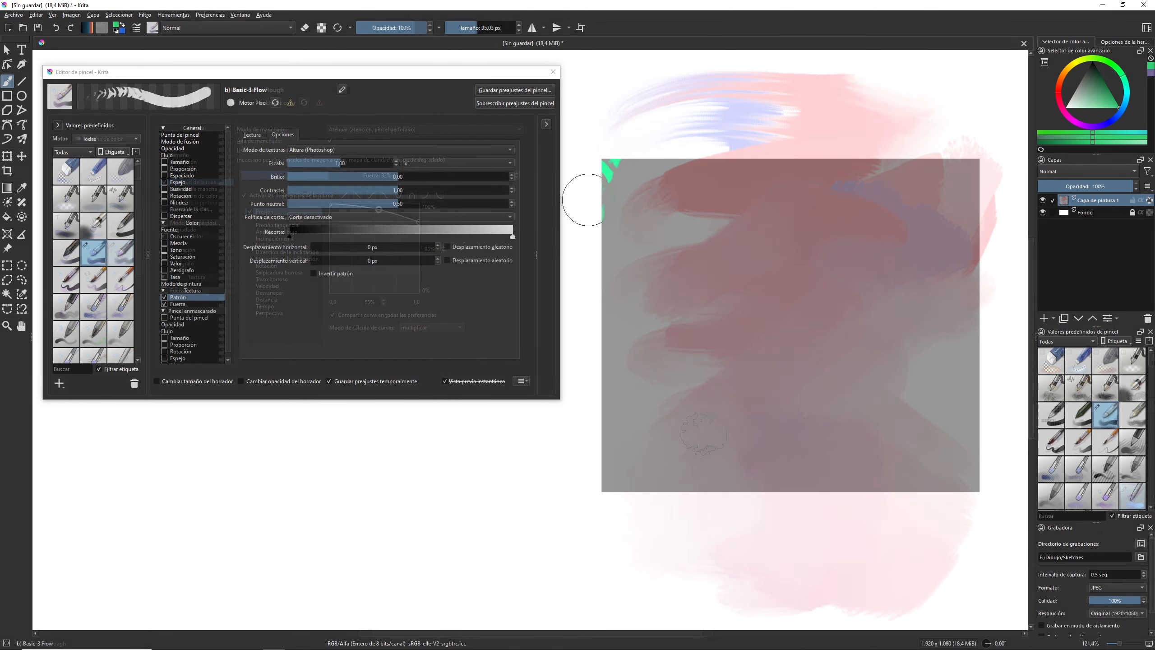
pyautogui.moveTo(598, 278)
pyautogui.mouseDown()
pyautogui.moveTo(549, 400)
pyautogui.moveTo(822, 173)
pyautogui.moveTo(750, 282)
pyautogui.moveTo(707, 511)
pyautogui.moveTo(937, 237)
pyautogui.moveTo(901, 423)
pyautogui.moveTo(972, 459)
pyautogui.moveTo(918, 475)
pyautogui.moveTo(910, 327)
pyautogui.moveTo(819, 327)
pyautogui.moveTo(668, 373)
pyautogui.moveTo(683, 186)
pyautogui.moveTo(644, 193)
pyautogui.mouseUp()
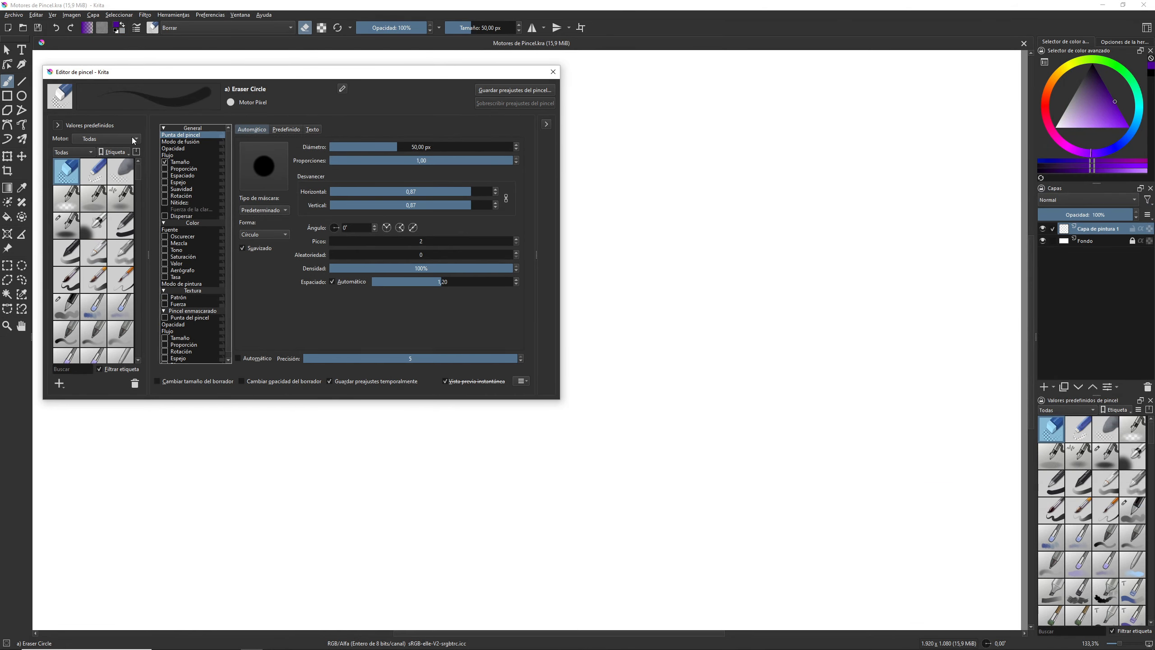
# - Filter the presets to the Píxel engine, choose Basic-5 Size, and paint a dot and a wavy line beside the brush editor
pyautogui.click(131, 139)
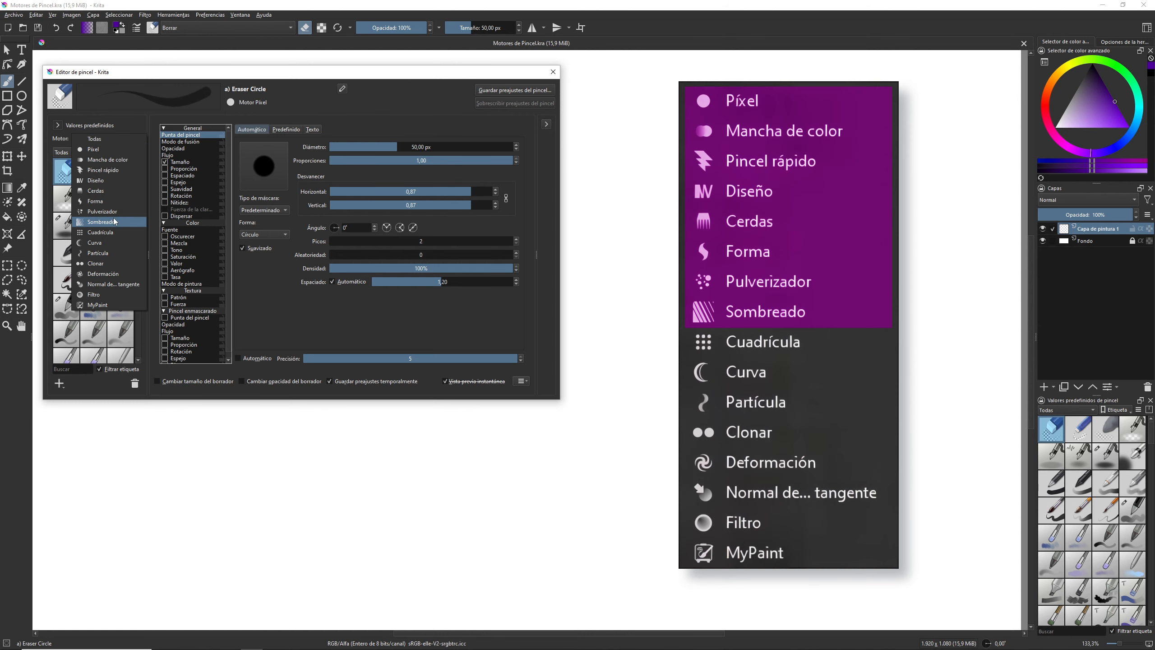
pyautogui.click(108, 149)
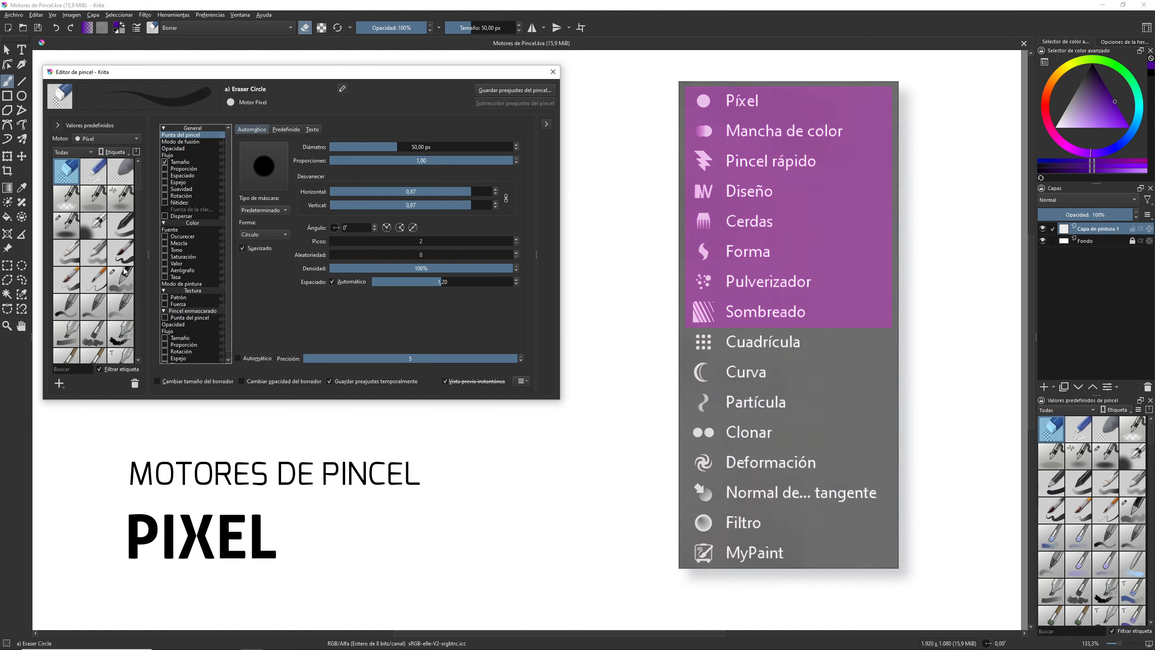
pyautogui.click(121, 253)
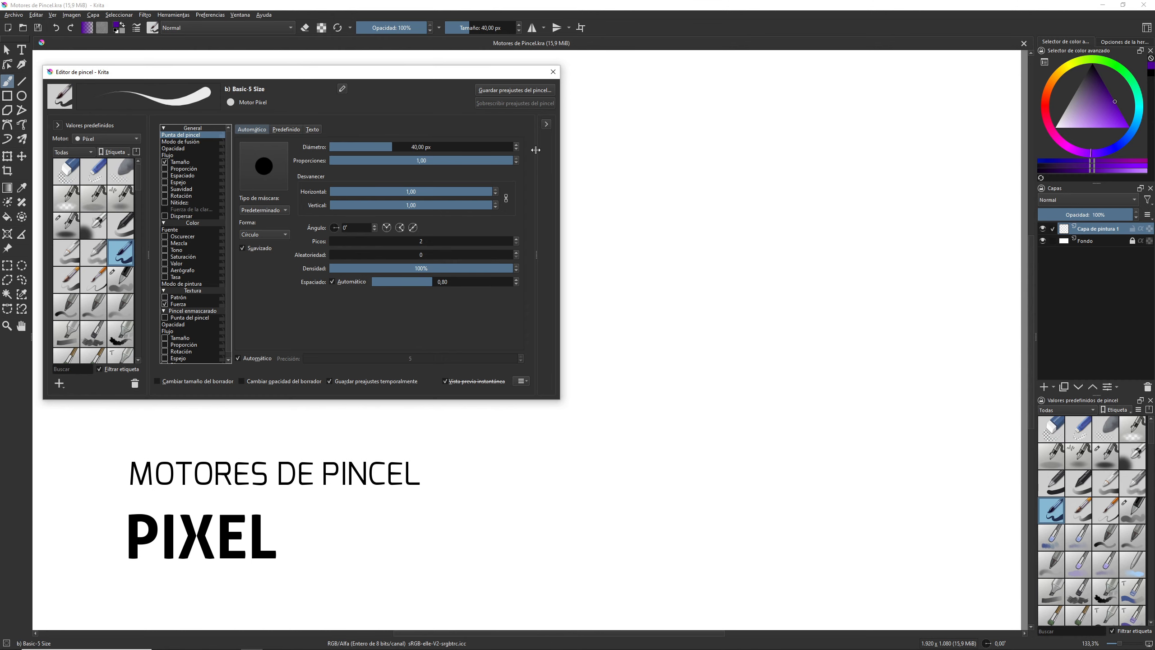
pyautogui.click(614, 119)
pyautogui.moveTo(643, 118); pyautogui.dragTo(864, 110)
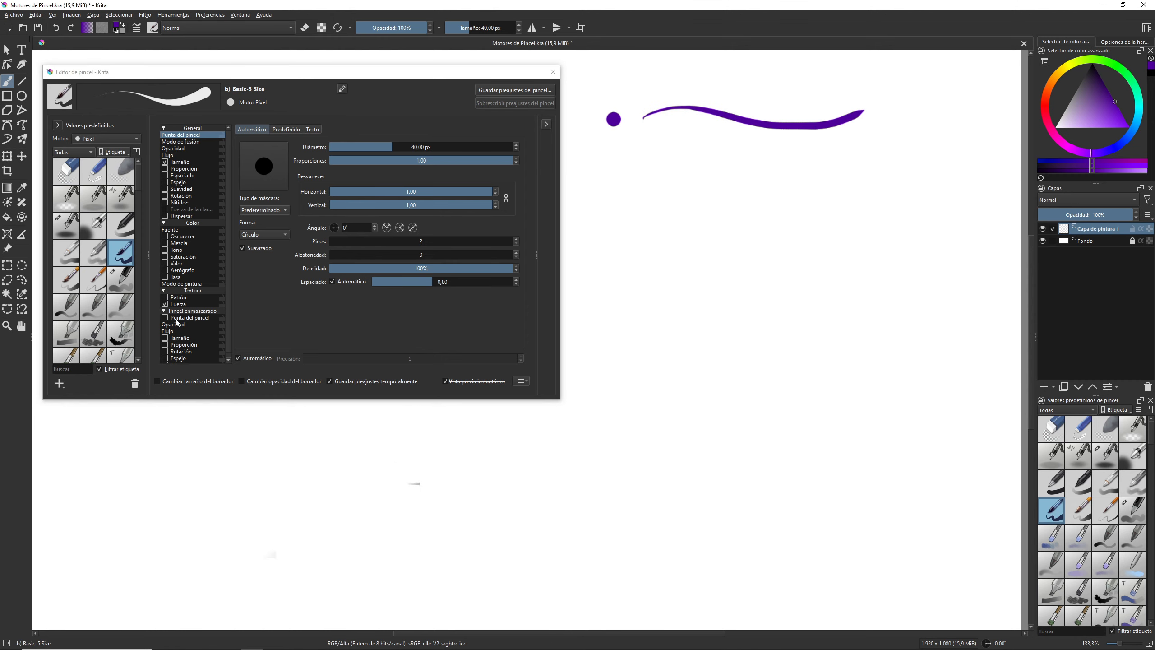
# - Choose the Block fuzzy preset and paint a dab and a wavy stroke below the first sample
pyautogui.click(121, 333)
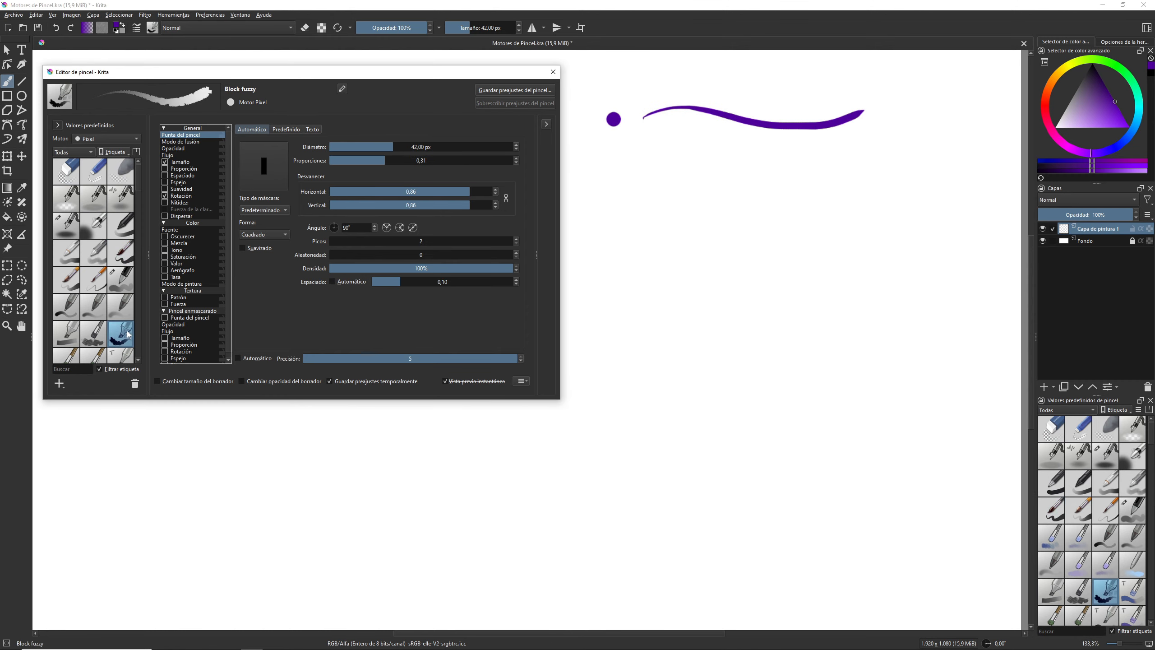
pyautogui.click(612, 160)
pyautogui.moveTo(650, 157); pyautogui.dragTo(815, 164)
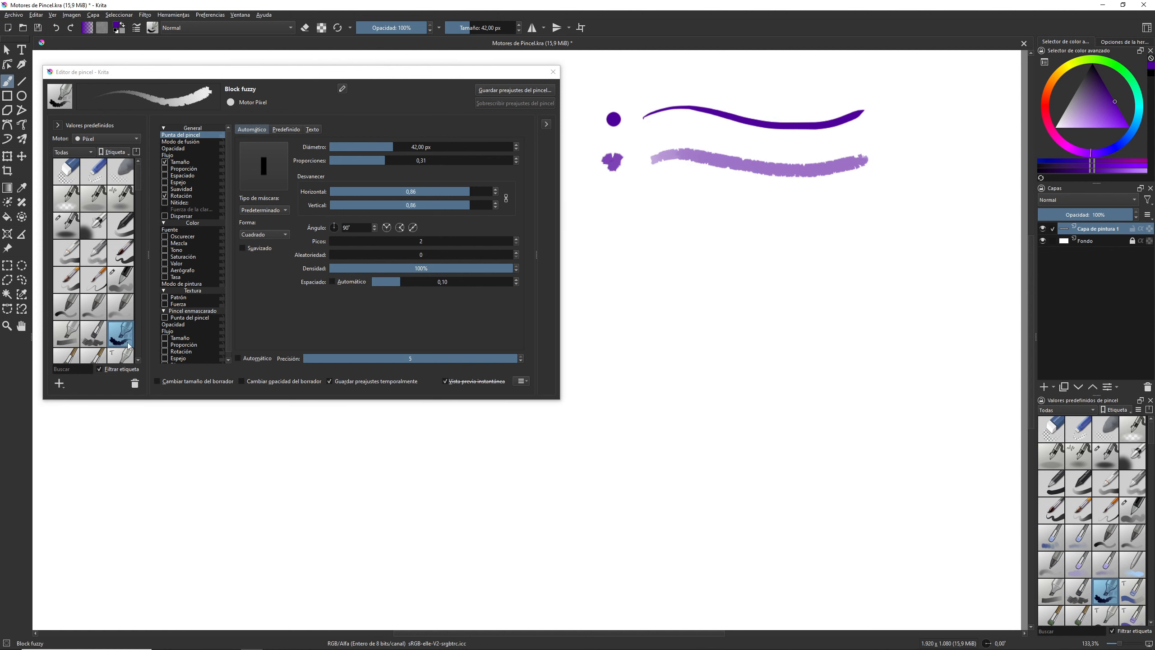
# - Choose the Block bristles preset and paint a dab and a wavy stroke below the Block fuzzy sample
pyautogui.click(93, 334)
pyautogui.click(614, 206)
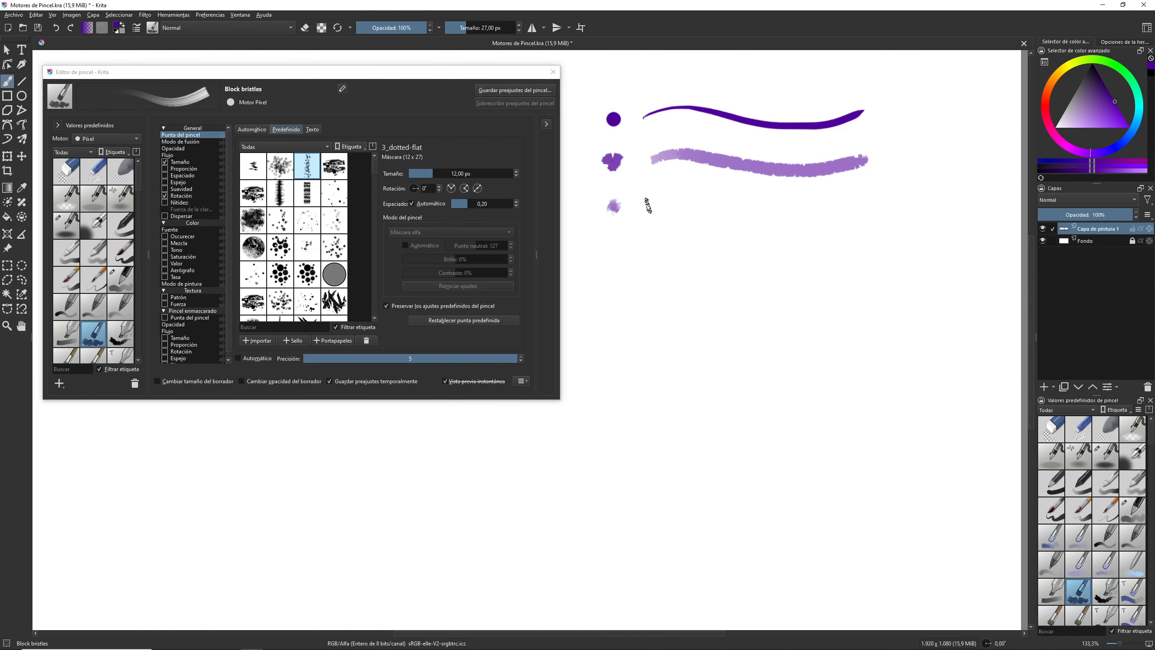
pyautogui.moveTo(648, 205); pyautogui.dragTo(871, 205)
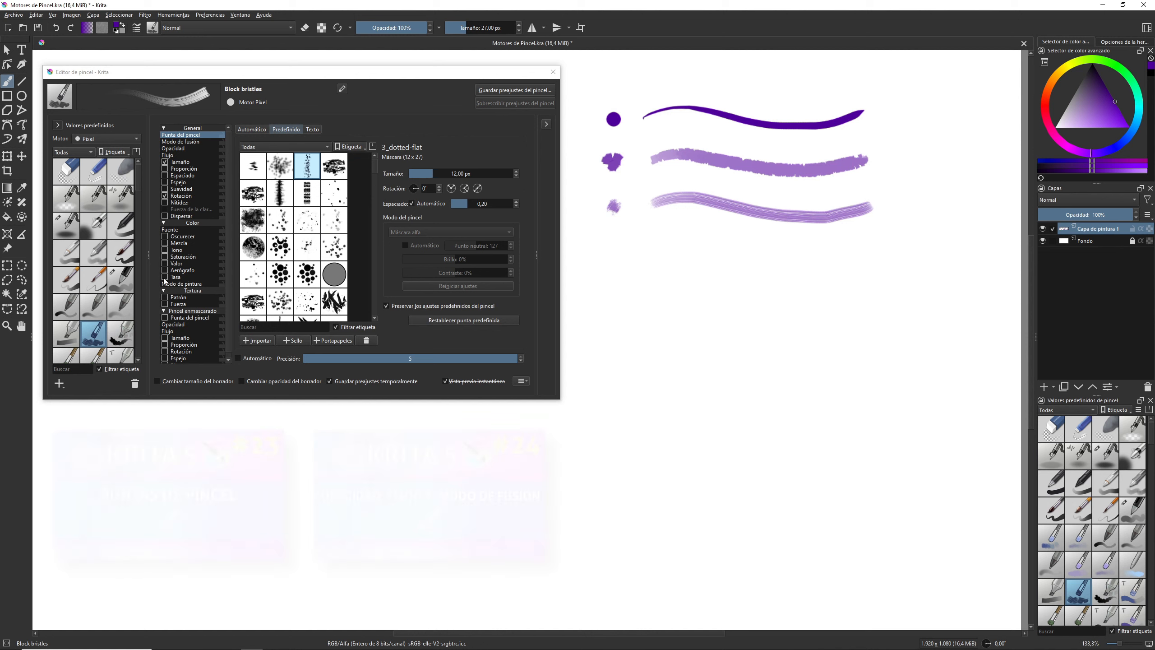
# - Select the Basic-3 Flow preset and review its blending mode, opacity, flow, brush tip and Tamaño settings
pyautogui.click(67, 253)
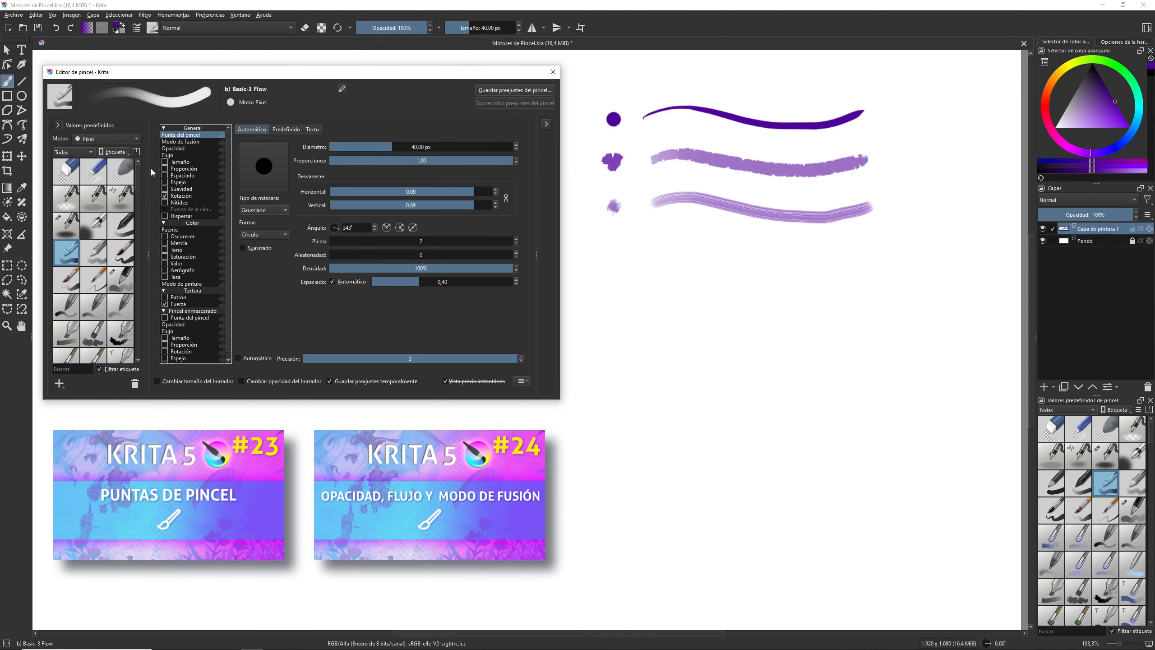
pyautogui.click(182, 142)
pyautogui.click(174, 149)
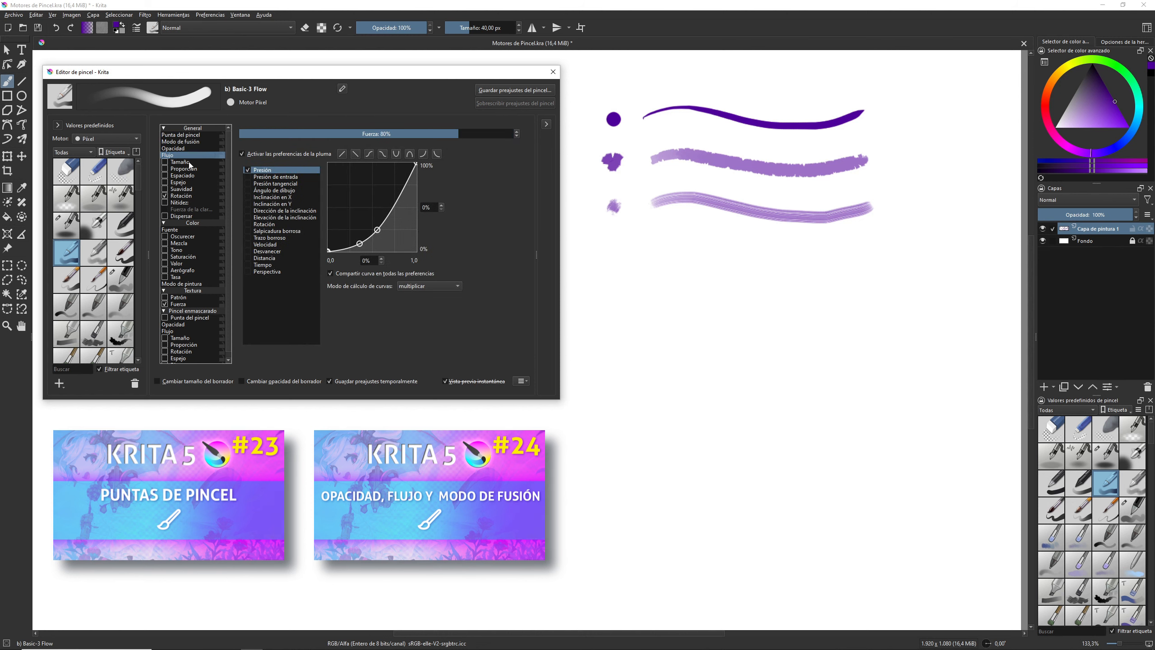
pyautogui.click(173, 162)
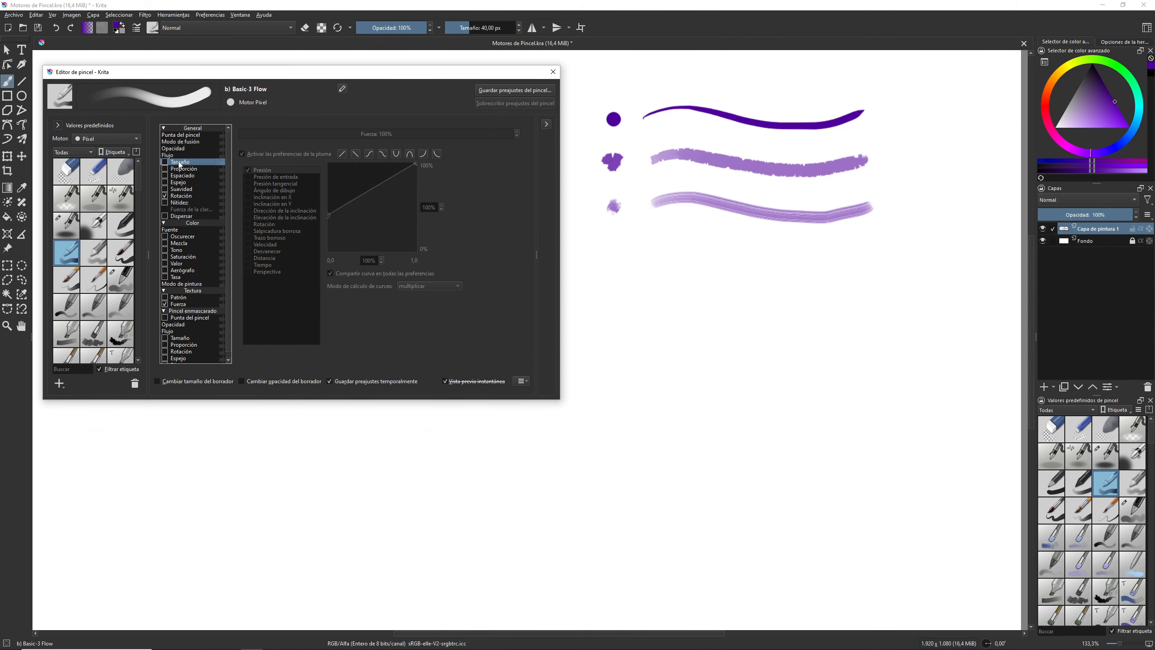
pyautogui.click(211, 136)
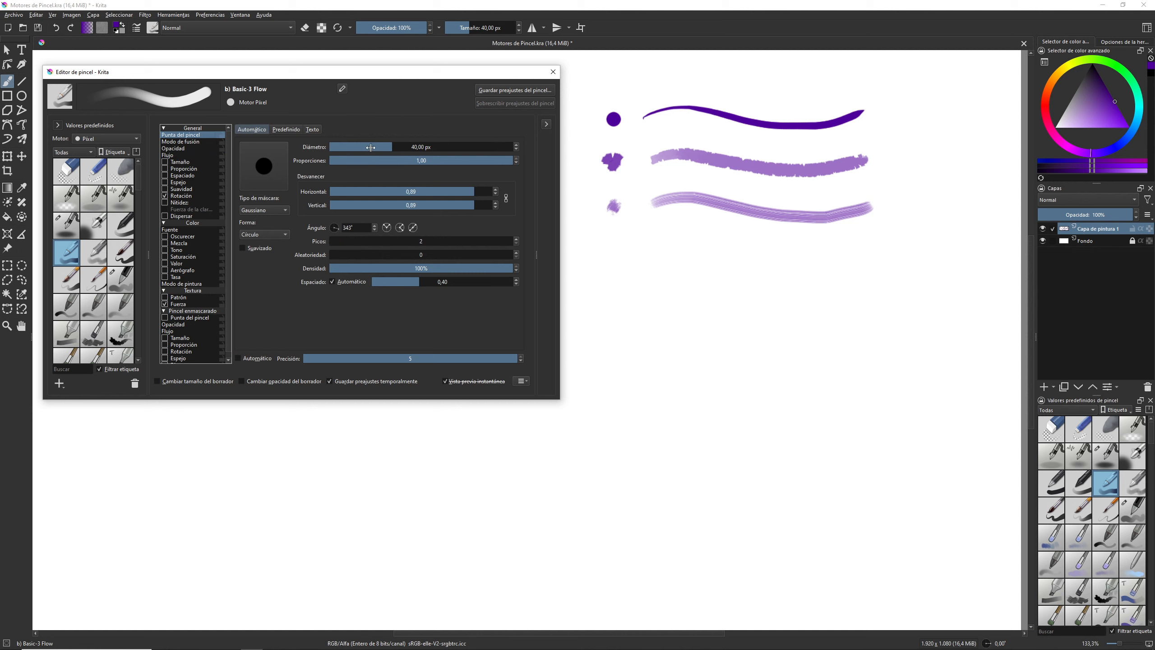
pyautogui.click(207, 162)
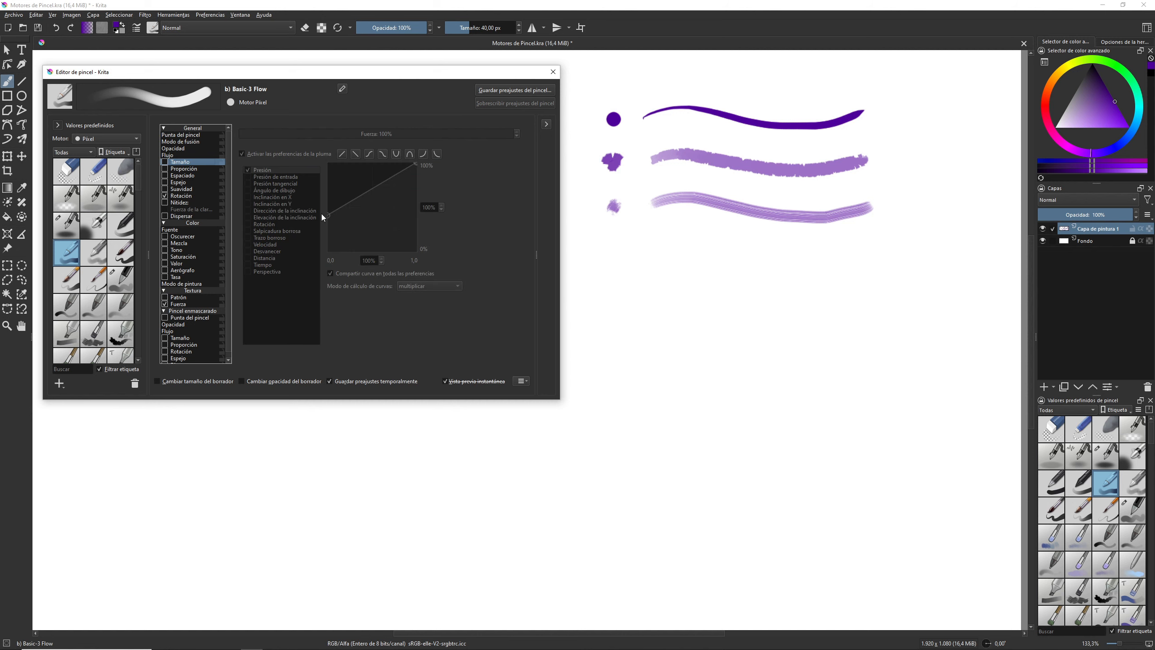
# - Enable Tamaño for the brush, set the tip diameter to 79,50 px, and paint a thick wavy stroke below the samples
pyautogui.click(164, 162)
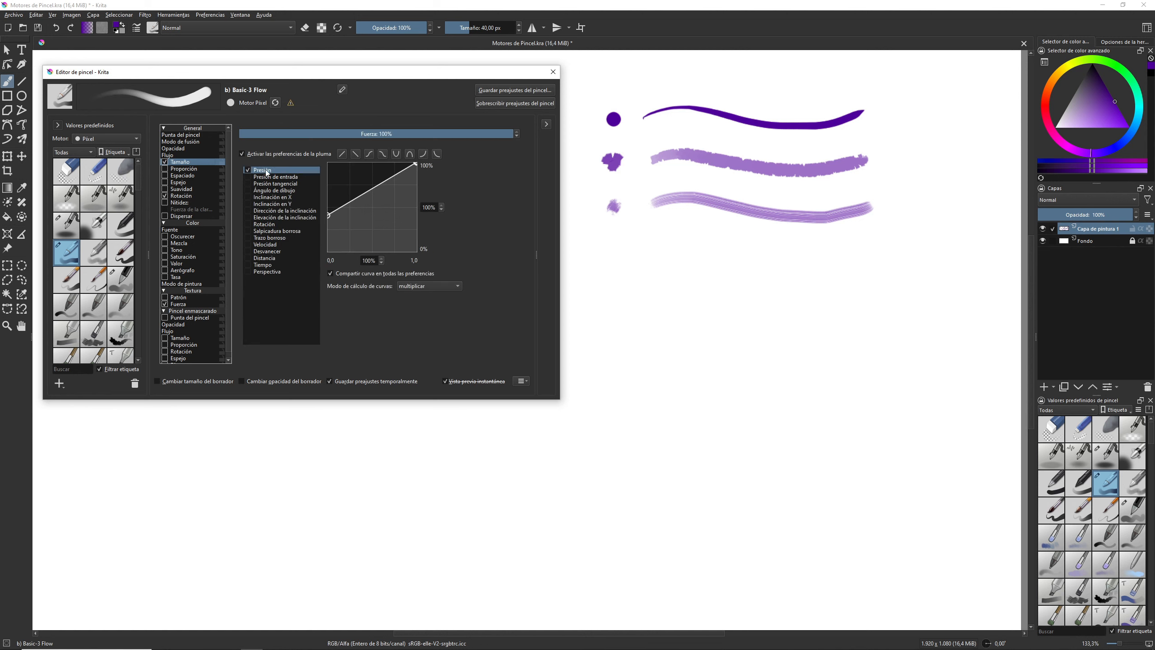
pyautogui.click(200, 136)
pyautogui.moveTo(400, 147); pyautogui.dragTo(408, 147)
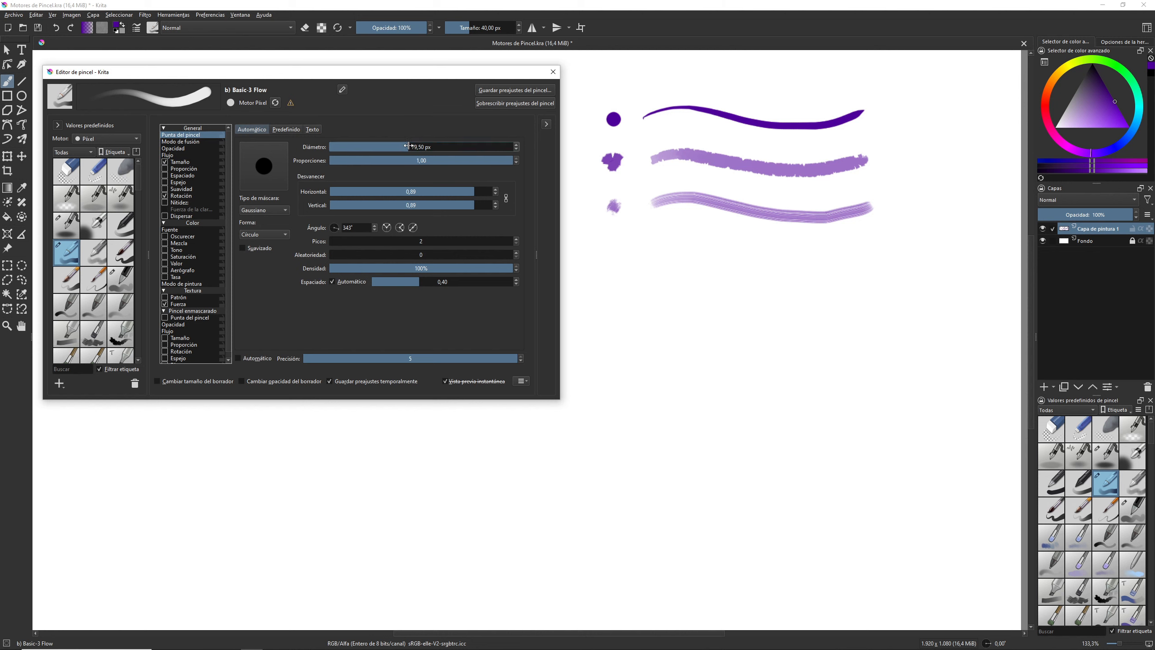
pyautogui.click(180, 162)
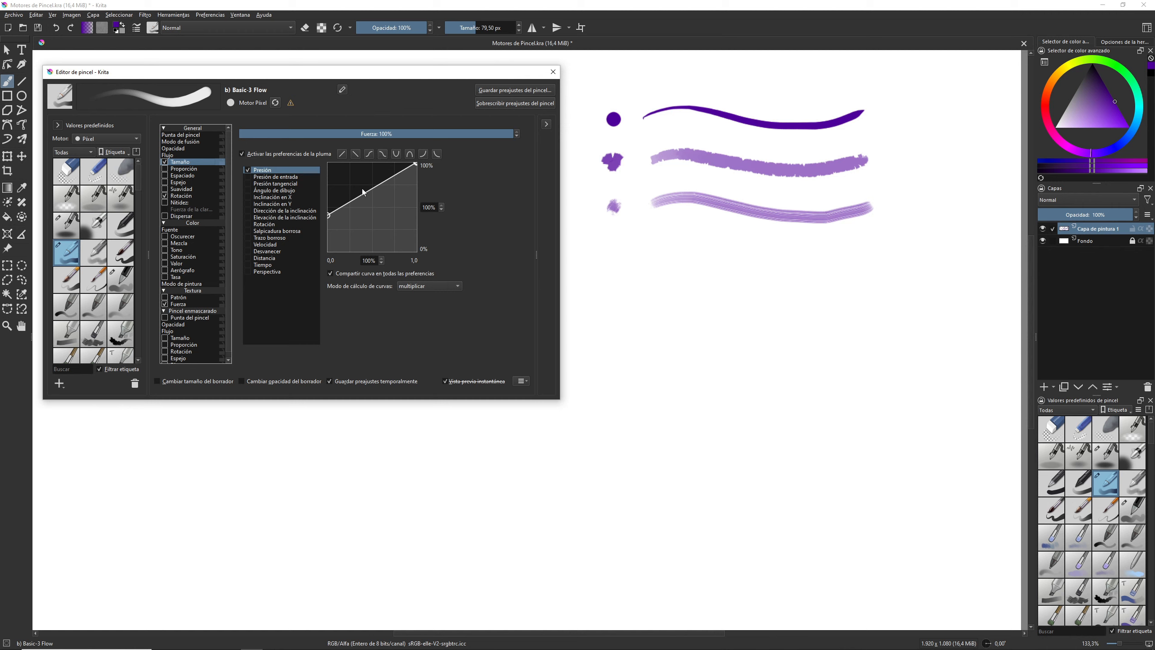
pyautogui.moveTo(646, 259)
pyautogui.mouseDown()
pyautogui.moveTo(659, 246)
pyautogui.moveTo(809, 265)
pyautogui.moveTo(878, 259)
pyautogui.mouseUp()
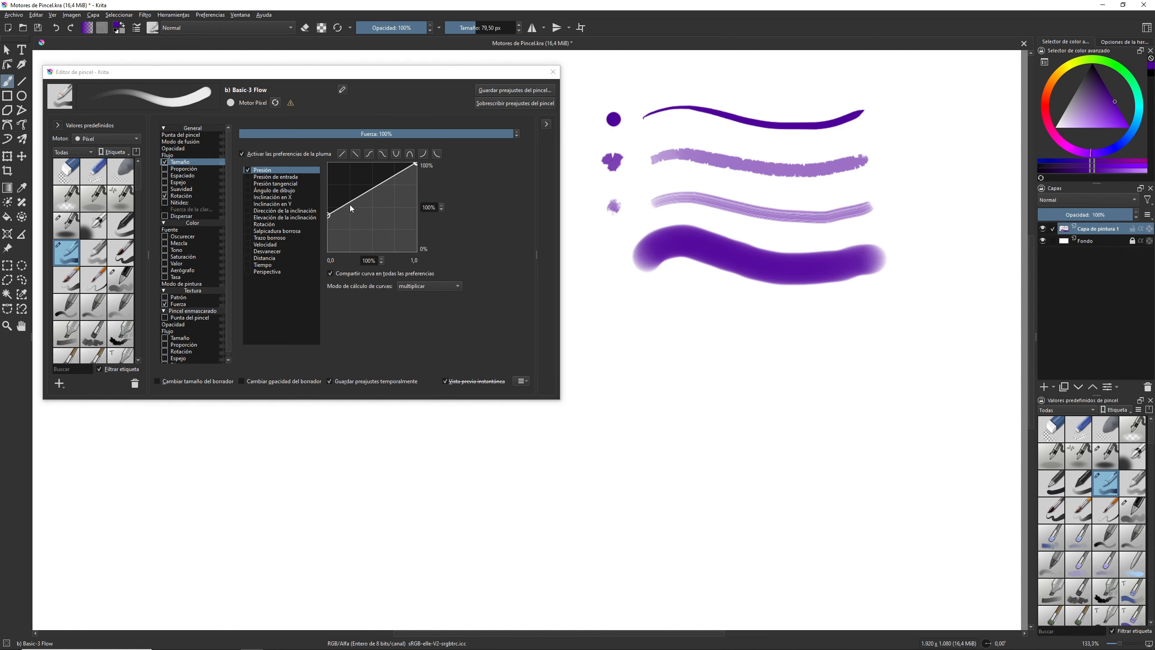
# - Apply the J-shaped pressure curve to Tamaño and paint tapering wavy and spiral strokes below the thick one
pyautogui.click(422, 155)
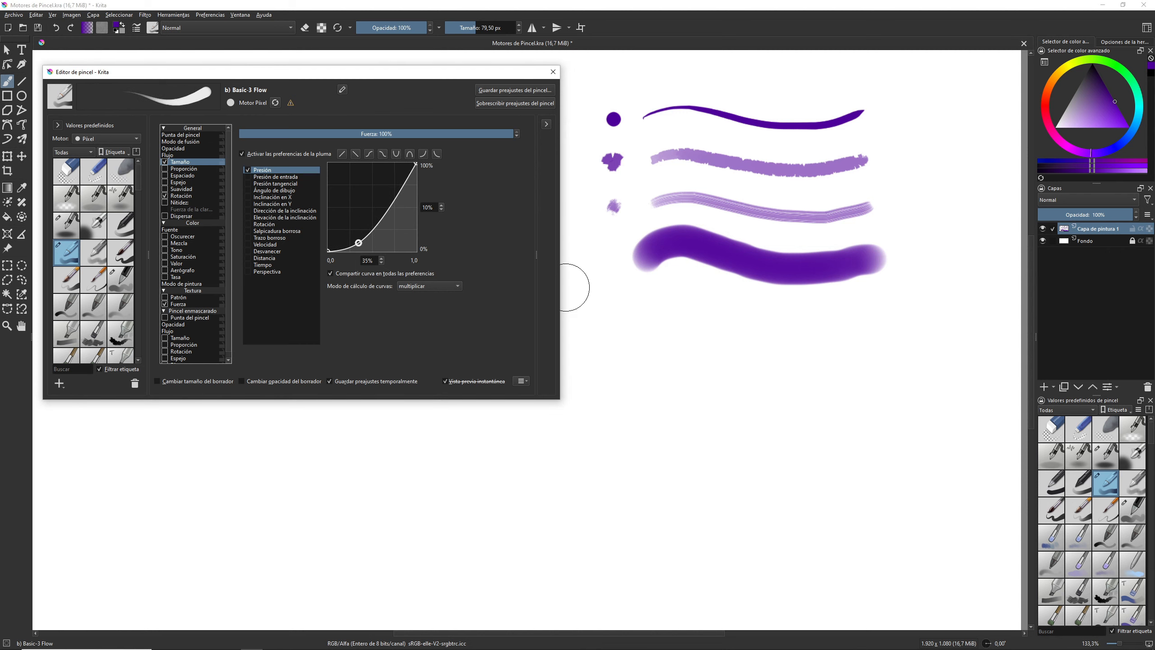
pyautogui.moveTo(639, 322)
pyautogui.mouseDown()
pyautogui.moveTo(691, 297)
pyautogui.moveTo(798, 334)
pyautogui.moveTo(922, 318)
pyautogui.mouseUp()
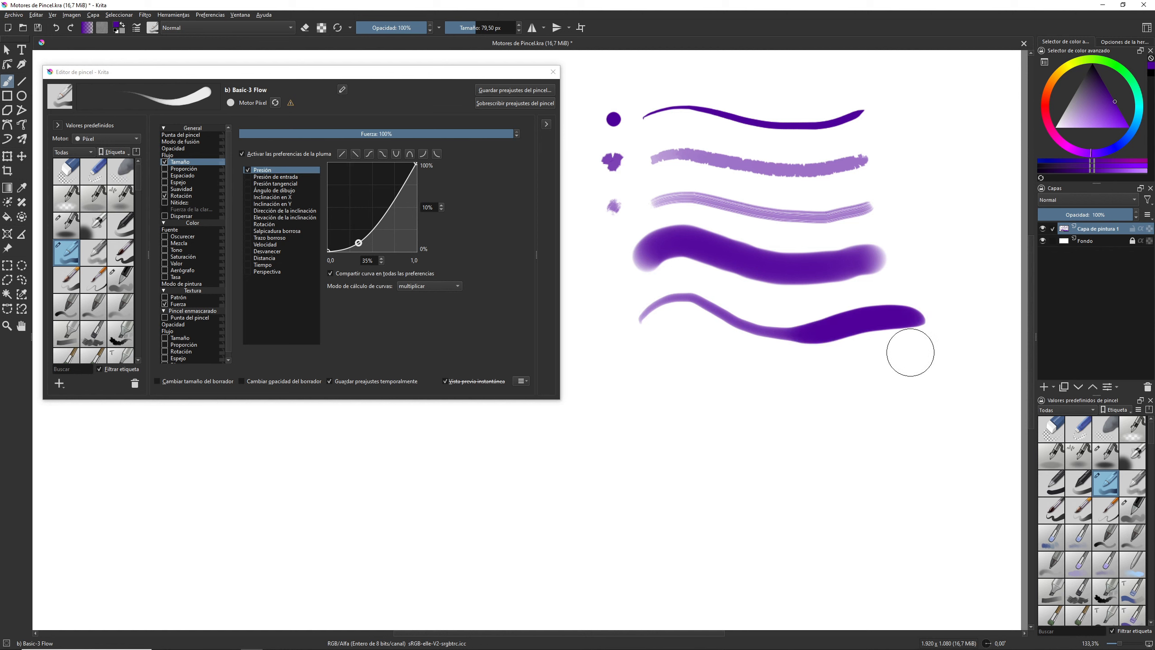
pyautogui.moveTo(639, 360)
pyautogui.mouseDown()
pyautogui.moveTo(674, 325)
pyautogui.moveTo(809, 367)
pyautogui.moveTo(951, 359)
pyautogui.moveTo(914, 377)
pyautogui.moveTo(791, 389)
pyautogui.moveTo(671, 357)
pyautogui.moveTo(696, 379)
pyautogui.moveTo(683, 413)
pyautogui.moveTo(709, 392)
pyautogui.moveTo(629, 336)
pyautogui.mouseUp()
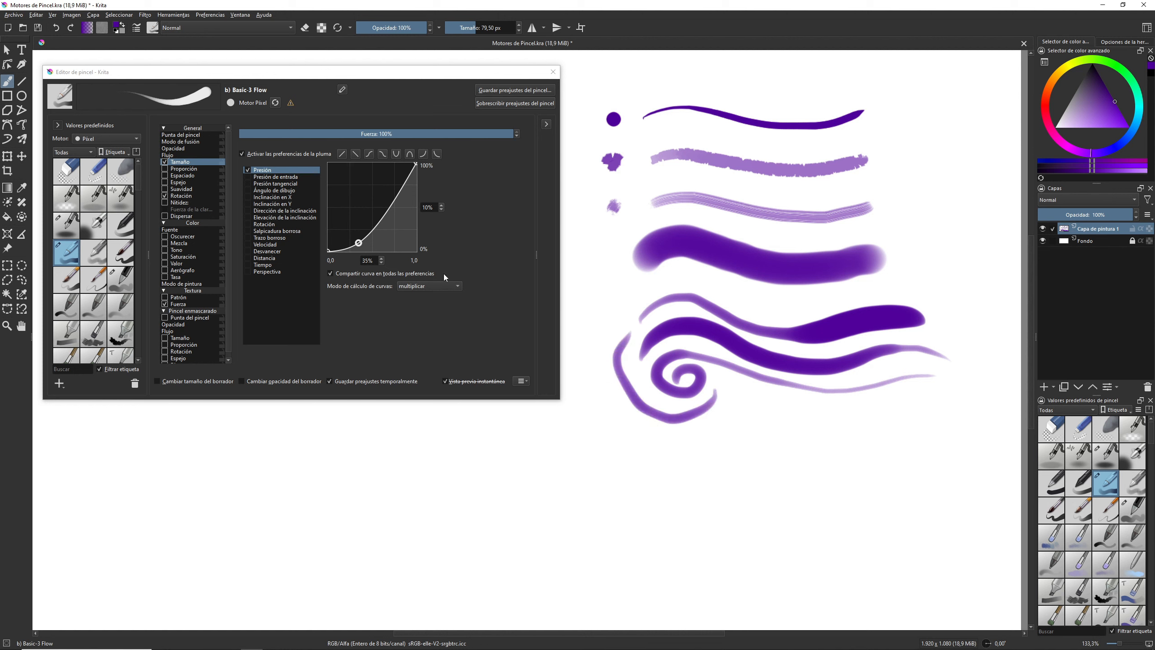
# - Enable the Salpicadura borrosa sensor for Tamaño and paint irregular spiral and curved strokes beneath the smooth ones
pyautogui.click(266, 231)
pyautogui.click(247, 231)
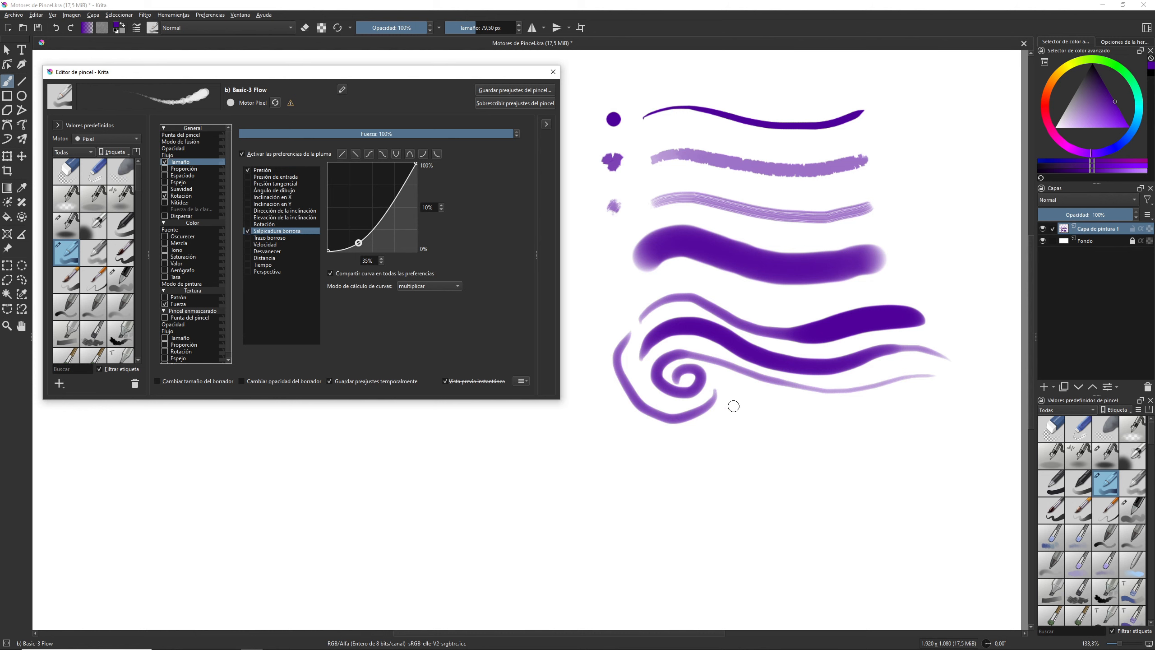
pyautogui.moveTo(729, 400)
pyautogui.mouseDown()
pyautogui.moveTo(682, 445)
pyautogui.moveTo(613, 415)
pyautogui.moveTo(578, 452)
pyautogui.moveTo(625, 457)
pyautogui.moveTo(595, 451)
pyautogui.mouseUp()
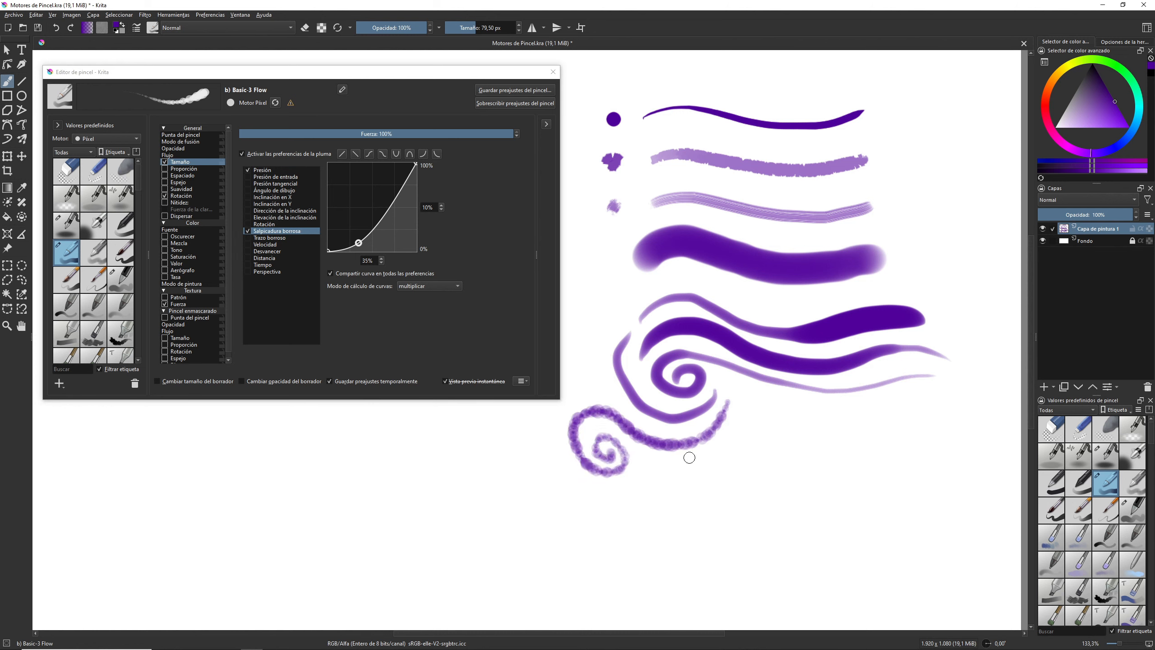
pyautogui.moveTo(671, 462)
pyautogui.mouseDown()
pyautogui.moveTo(712, 450)
pyautogui.moveTo(754, 408)
pyautogui.moveTo(851, 410)
pyautogui.mouseUp()
pyautogui.moveTo(930, 397)
pyautogui.mouseDown()
pyautogui.moveTo(807, 419)
pyautogui.moveTo(812, 444)
pyautogui.moveTo(793, 449)
pyautogui.moveTo(905, 439)
pyautogui.moveTo(970, 402)
pyautogui.mouseUp()
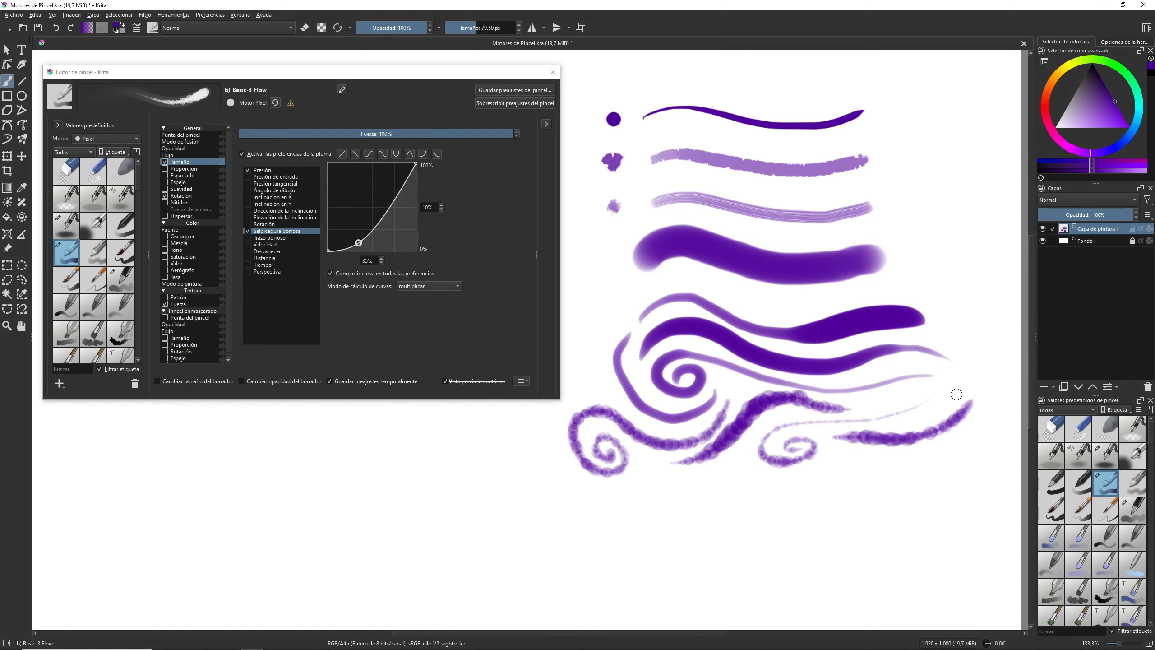
# - Turn off the Tamaño option and open the Proporción settings
pyautogui.click(165, 161)
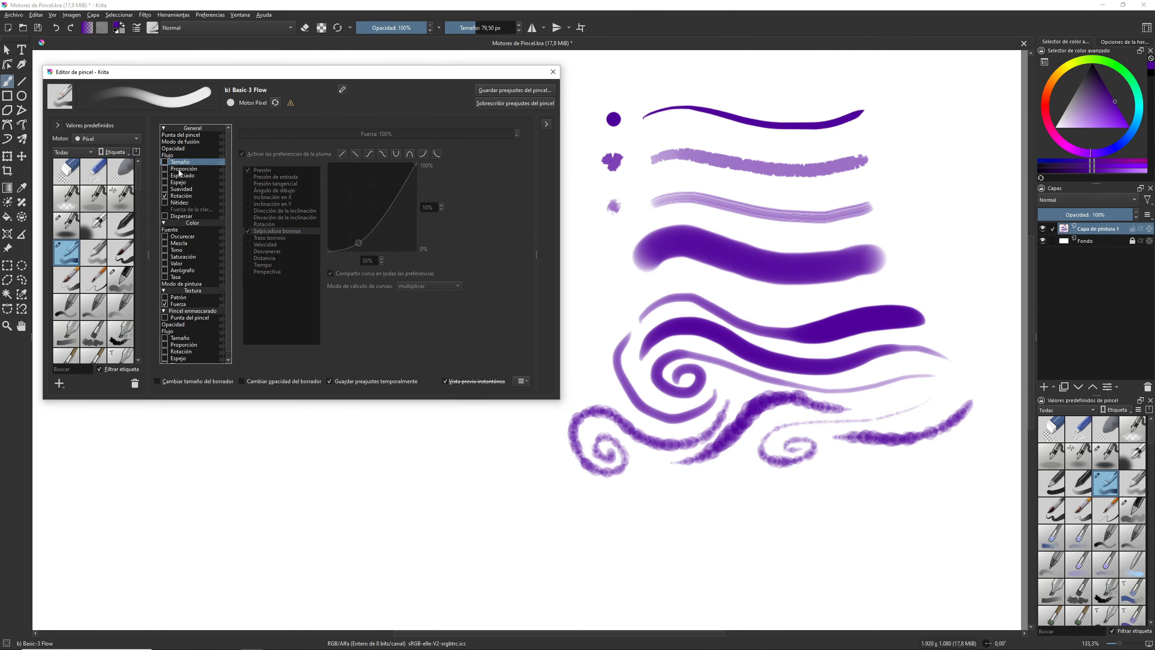
pyautogui.click(178, 169)
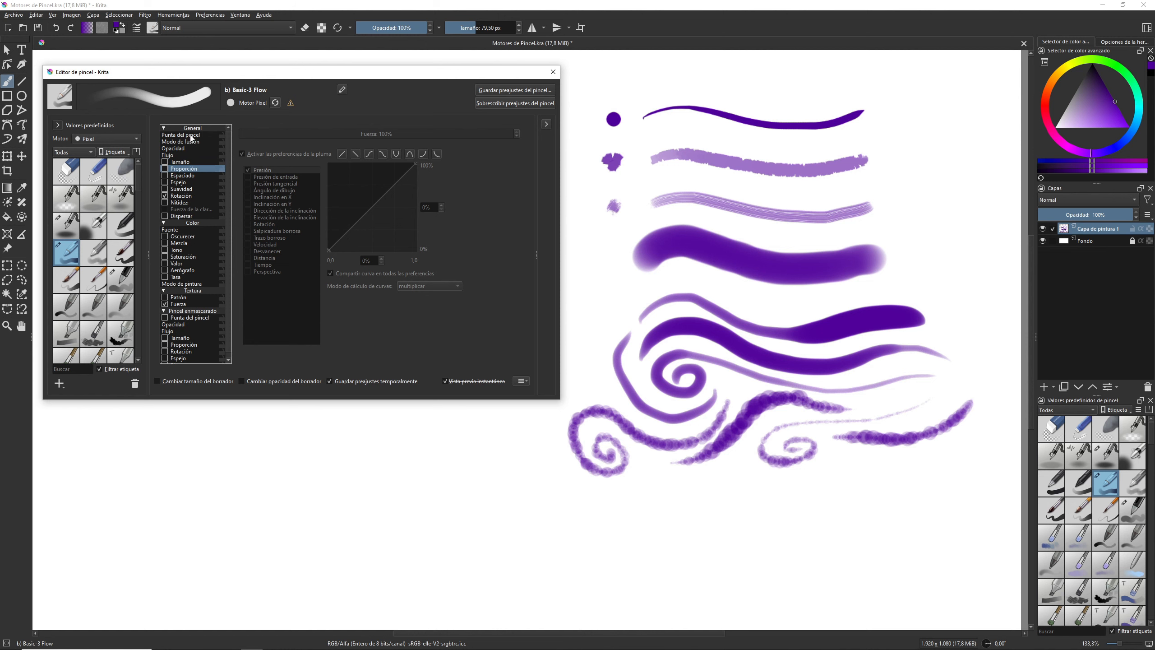
# - Set the brush tip's Proporciones to 0,37 and its shape to Cuadrado
pyautogui.click(180, 134)
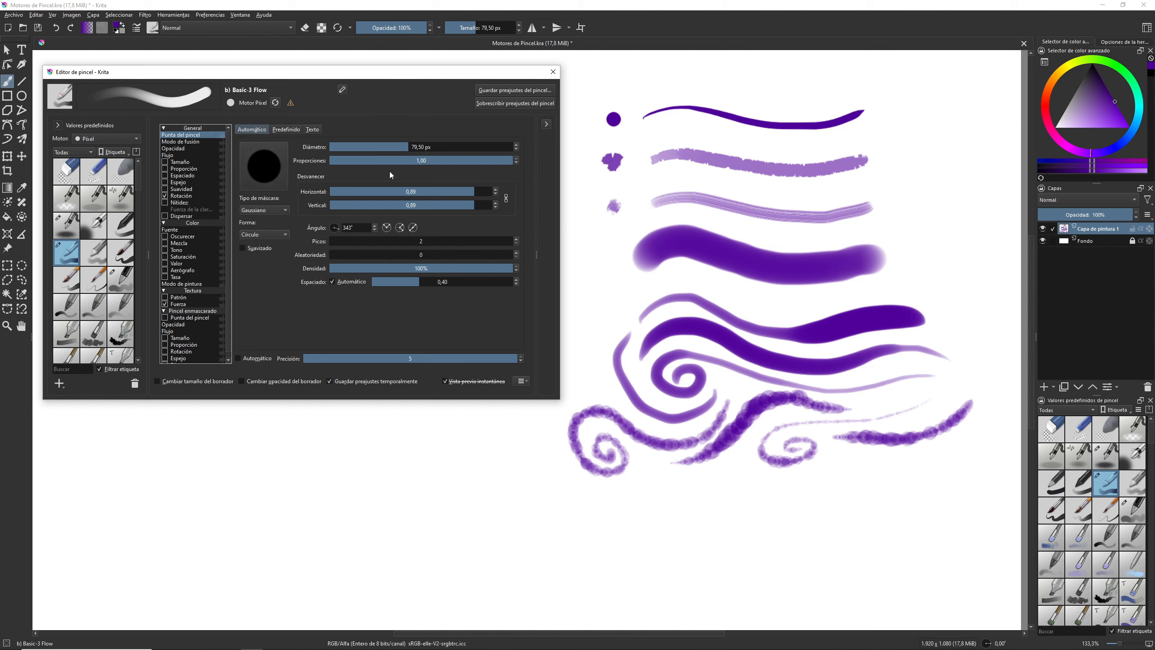
pyautogui.moveTo(499, 157); pyautogui.dragTo(377, 157)
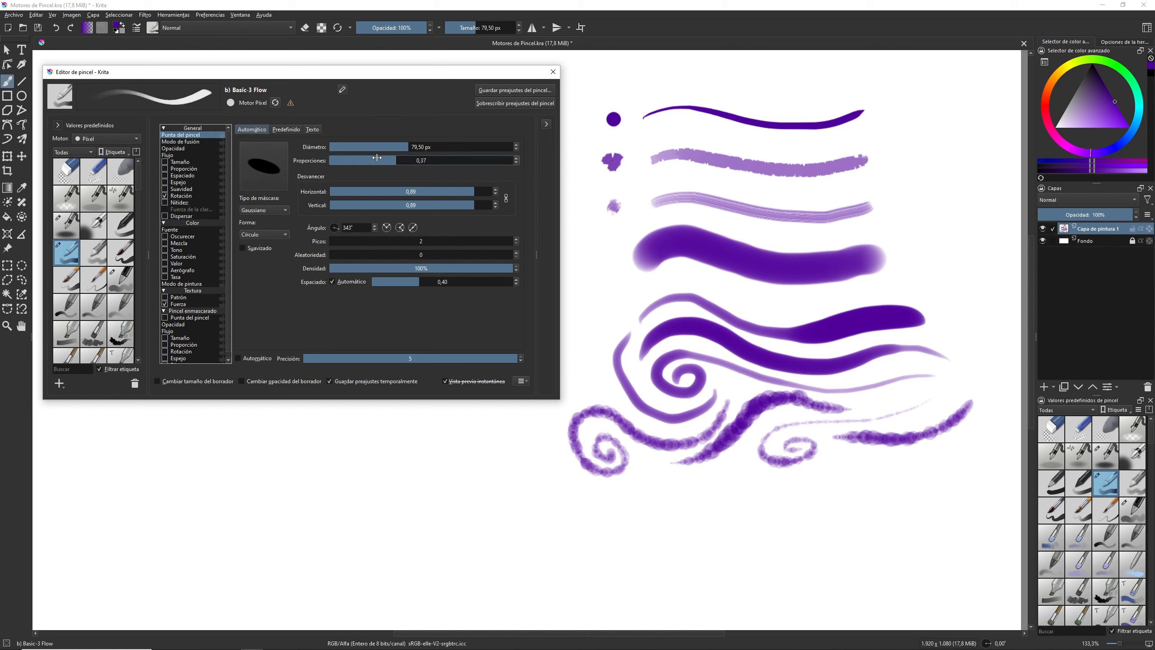
pyautogui.click(259, 234)
pyautogui.click(245, 246)
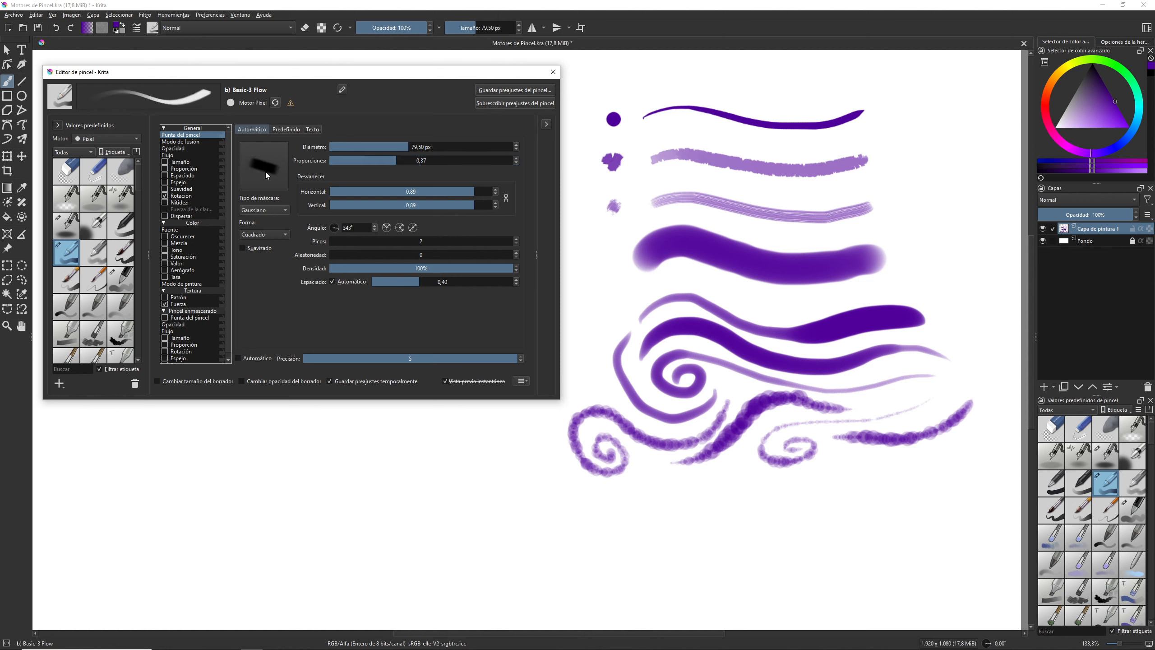
# - Restore the brush tip's Proporciones to 1,00 and its shape to Círculo
pyautogui.moveTo(379, 162); pyautogui.dragTo(530, 164)
pyautogui.click(277, 234)
pyautogui.click(258, 223)
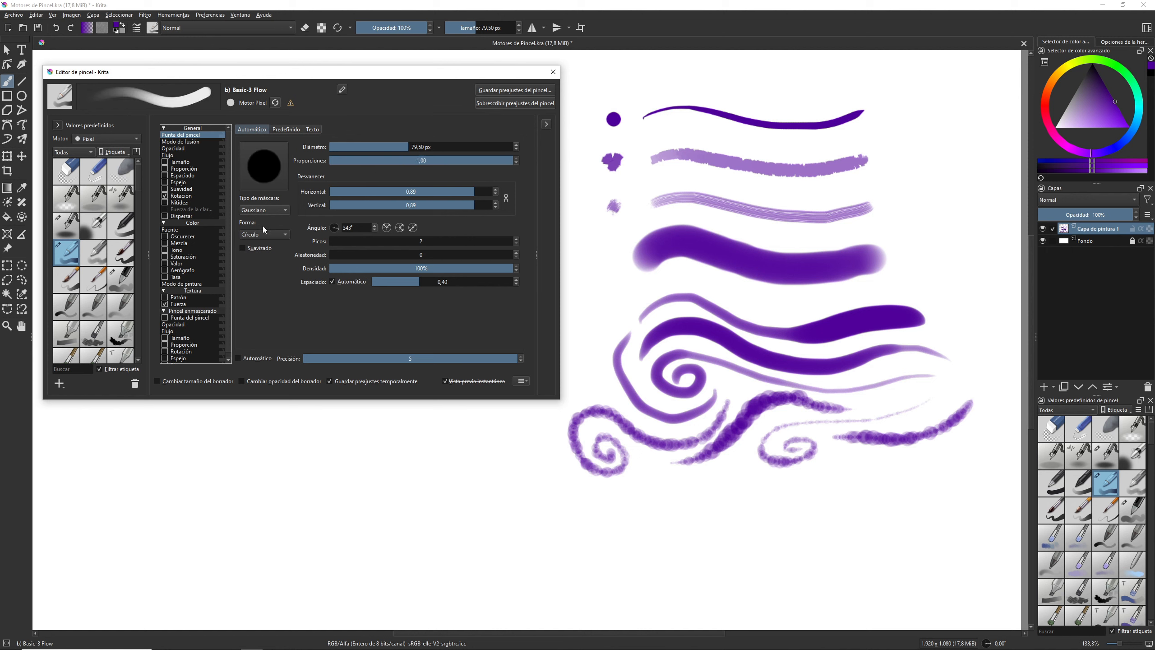
# - Enable the Proporción option with pressure and paint a long wavy stroke across the bottom of the canvas
pyautogui.click(166, 169)
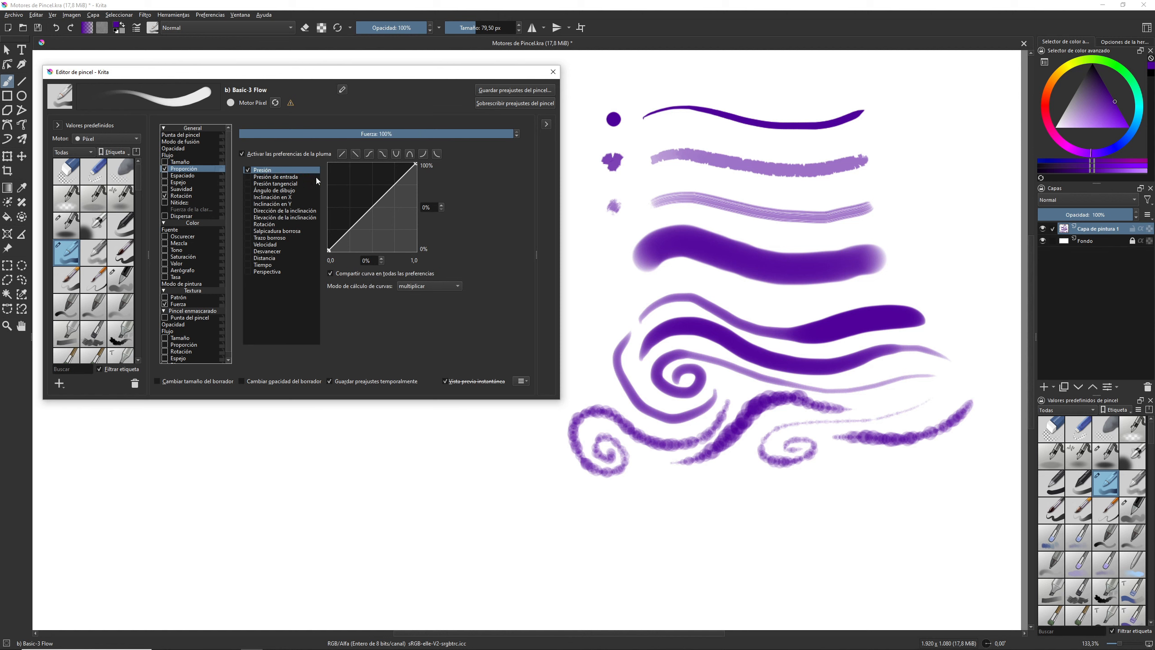
pyautogui.moveTo(137, 519)
pyautogui.mouseDown()
pyautogui.moveTo(175, 451)
pyautogui.moveTo(203, 433)
pyautogui.moveTo(245, 525)
pyautogui.moveTo(267, 518)
pyautogui.moveTo(292, 466)
pyautogui.moveTo(334, 451)
pyautogui.moveTo(347, 516)
pyautogui.moveTo(378, 507)
pyautogui.moveTo(405, 468)
pyautogui.moveTo(438, 452)
pyautogui.moveTo(444, 492)
pyautogui.moveTo(479, 541)
pyautogui.moveTo(537, 489)
pyautogui.moveTo(560, 531)
pyautogui.moveTo(593, 544)
pyautogui.moveTo(649, 502)
pyautogui.moveTo(682, 509)
pyautogui.moveTo(723, 540)
pyautogui.moveTo(813, 510)
pyautogui.moveTo(874, 525)
pyautogui.moveTo(905, 508)
pyautogui.mouseUp()
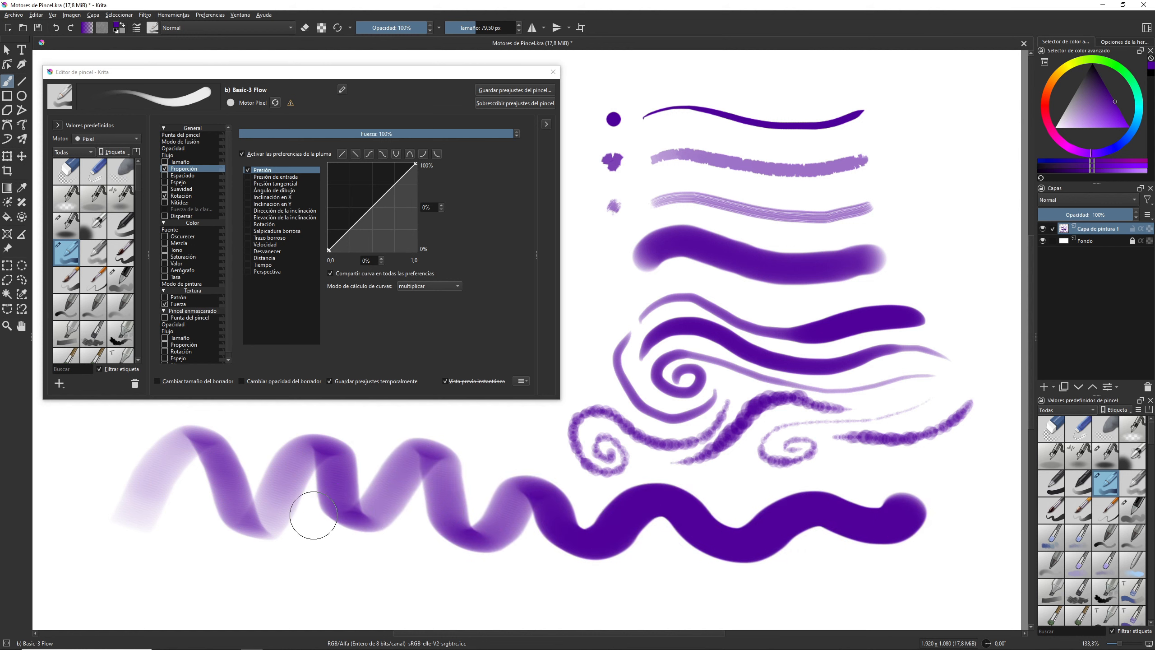
# - Paint a short wavy stroke near the canvas's lower-left corner, then invert the Proporción pressure curve and paint a longer stroke beside it
pyautogui.moveTo(89, 577)
pyautogui.mouseDown()
pyautogui.moveTo(120, 563)
pyautogui.moveTo(146, 588)
pyautogui.moveTo(178, 586)
pyautogui.moveTo(210, 556)
pyautogui.moveTo(250, 604)
pyautogui.moveTo(311, 563)
pyautogui.mouseUp()
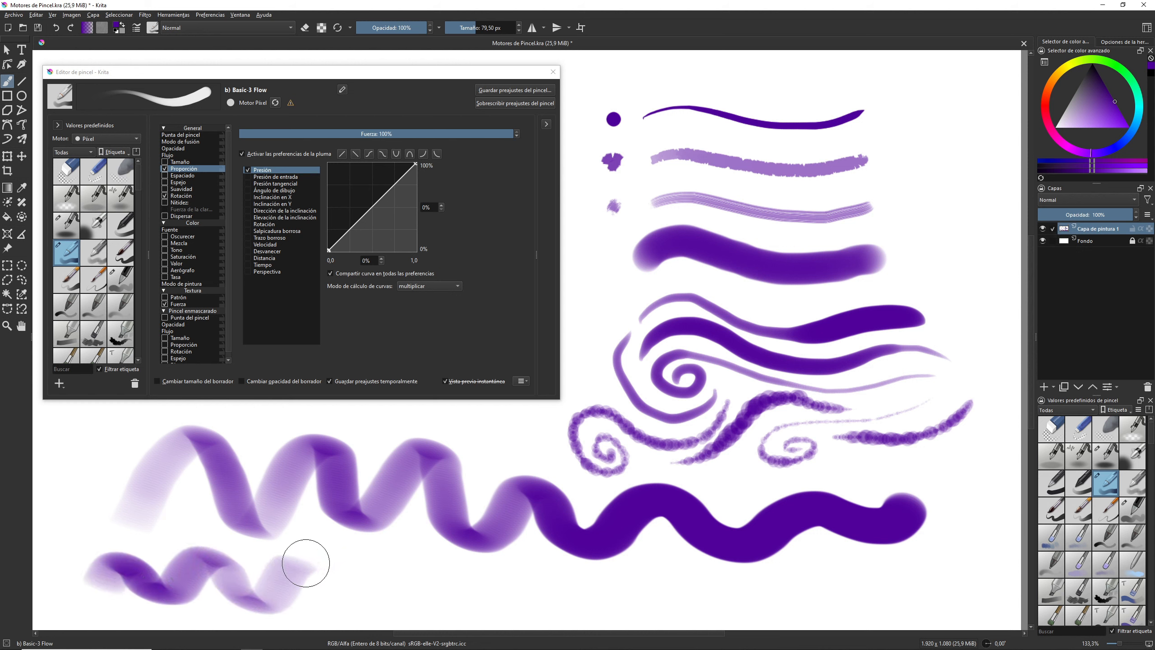
pyautogui.click(353, 155)
pyautogui.click(357, 153)
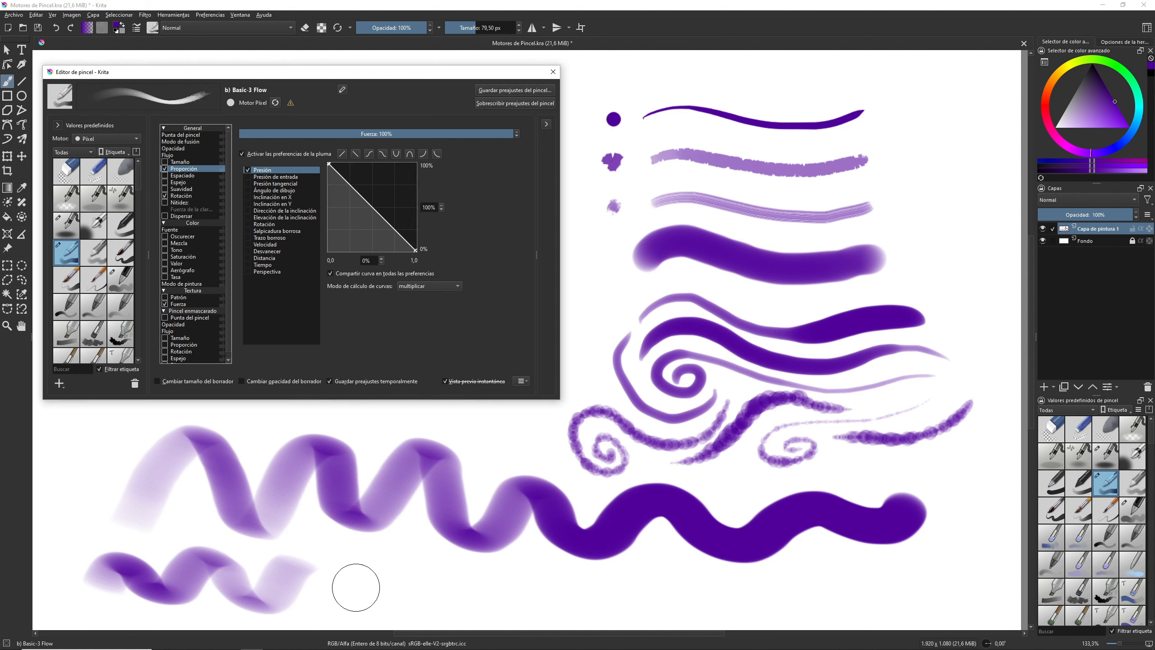
pyautogui.moveTo(339, 575)
pyautogui.mouseDown()
pyautogui.moveTo(369, 567)
pyautogui.moveTo(407, 605)
pyautogui.moveTo(491, 574)
pyautogui.moveTo(536, 596)
pyautogui.moveTo(600, 596)
pyautogui.moveTo(675, 574)
pyautogui.moveTo(889, 599)
pyautogui.moveTo(1000, 561)
pyautogui.mouseUp()
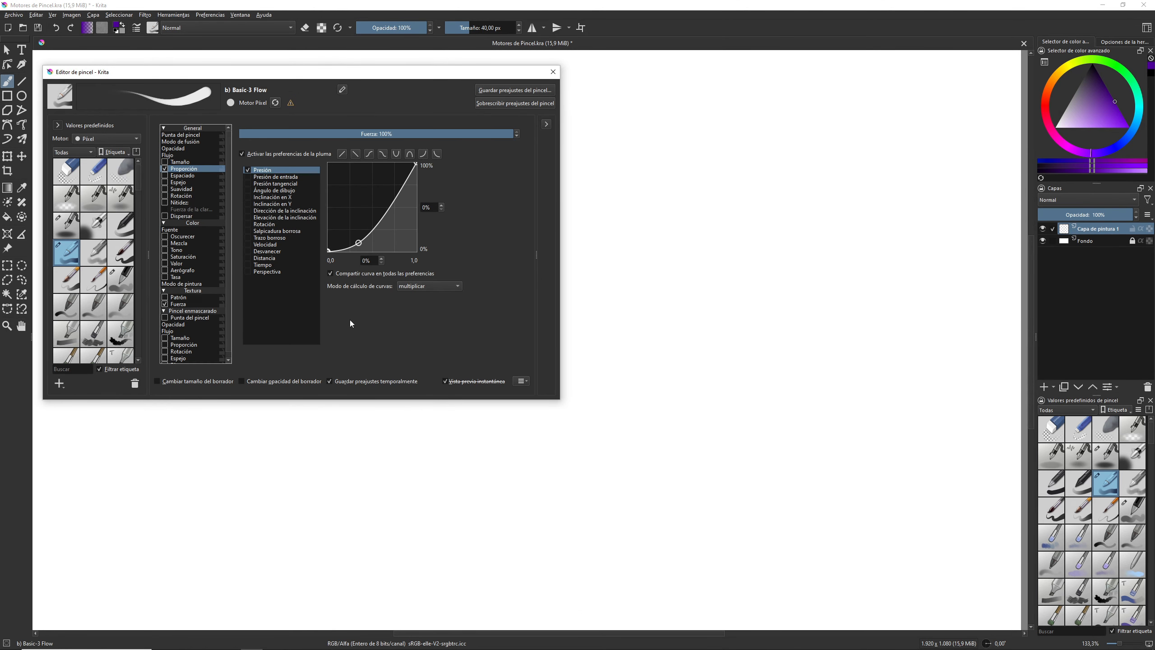
# - Turn off the Proporción option and enable the Espaciado option
pyautogui.click(165, 169)
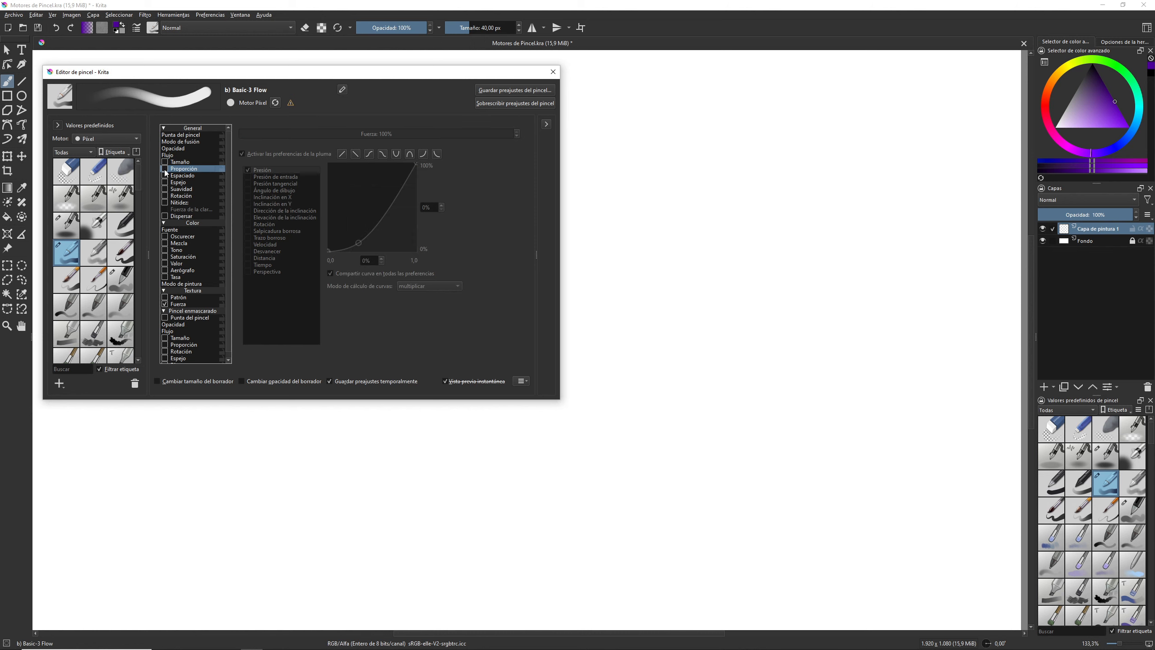
pyautogui.click(168, 176)
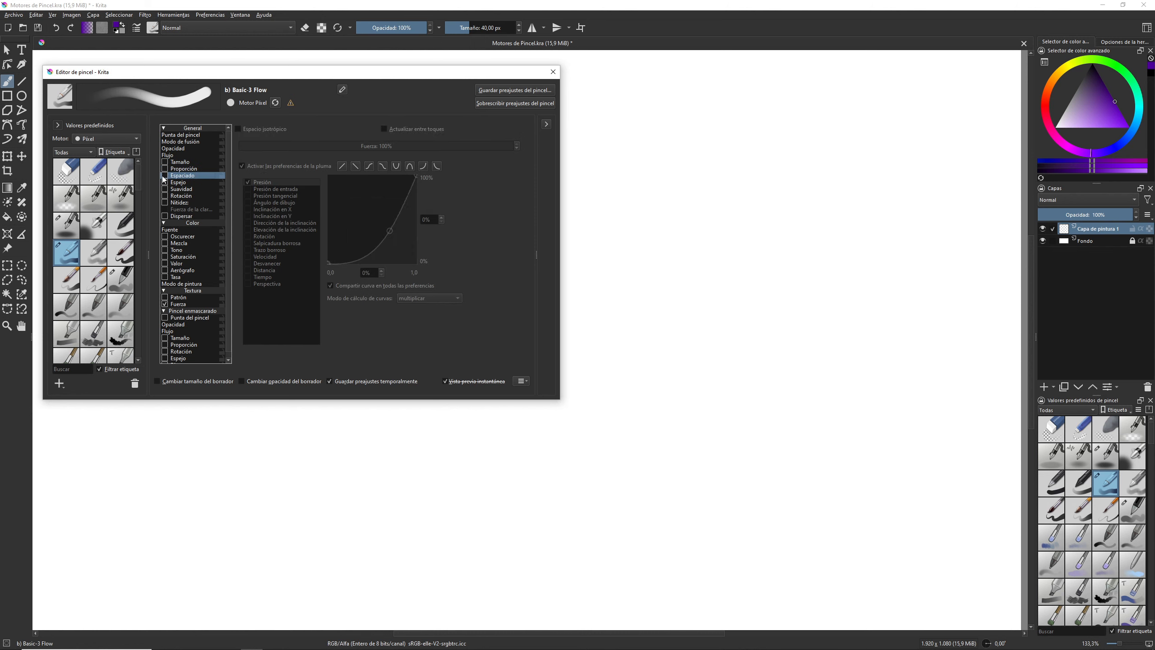
pyautogui.click(164, 176)
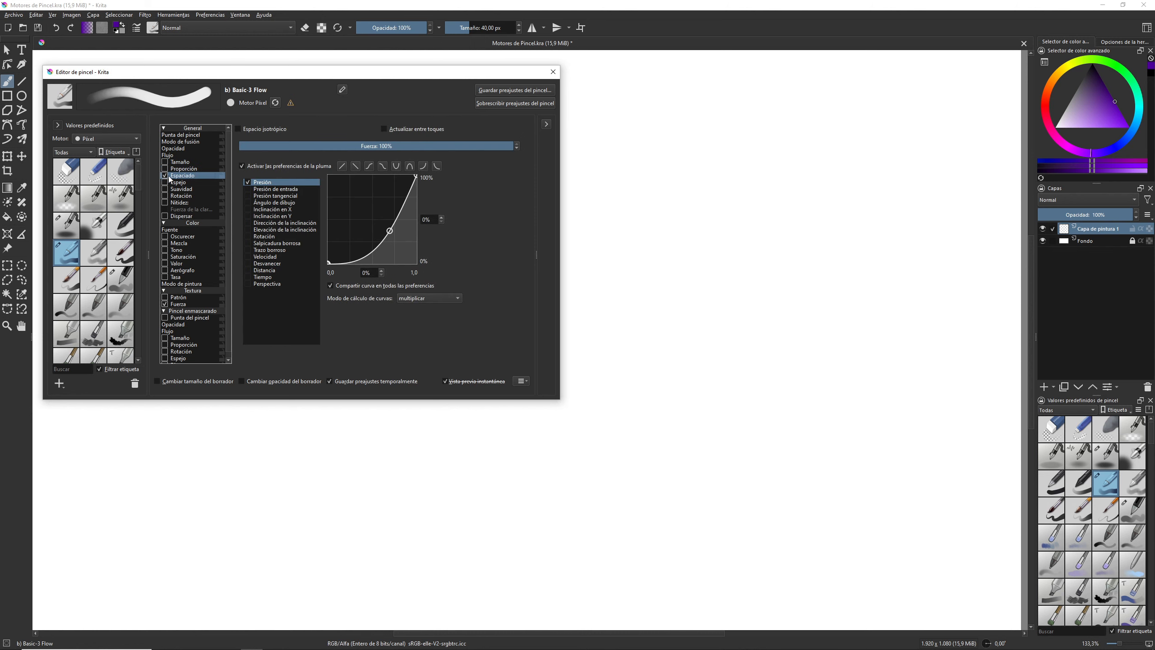
# - Disable automatic spacing for the brush tip and set its Espaciado to 0,67
pyautogui.click(188, 135)
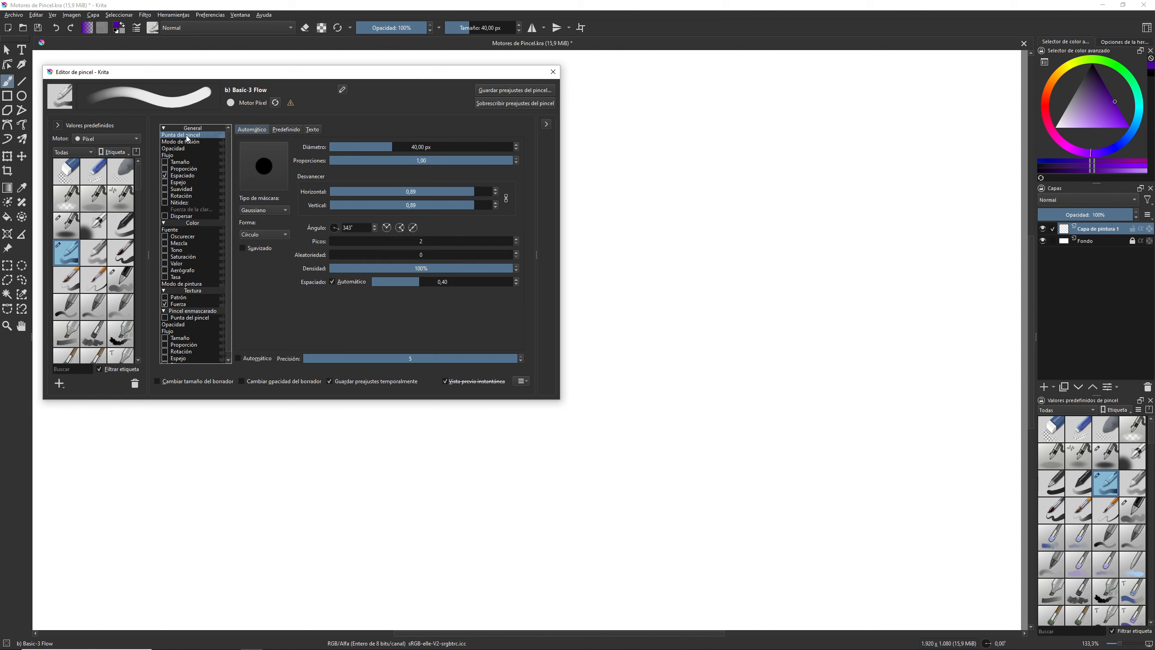
pyautogui.click(332, 281)
pyautogui.moveTo(400, 281); pyautogui.dragTo(426, 282)
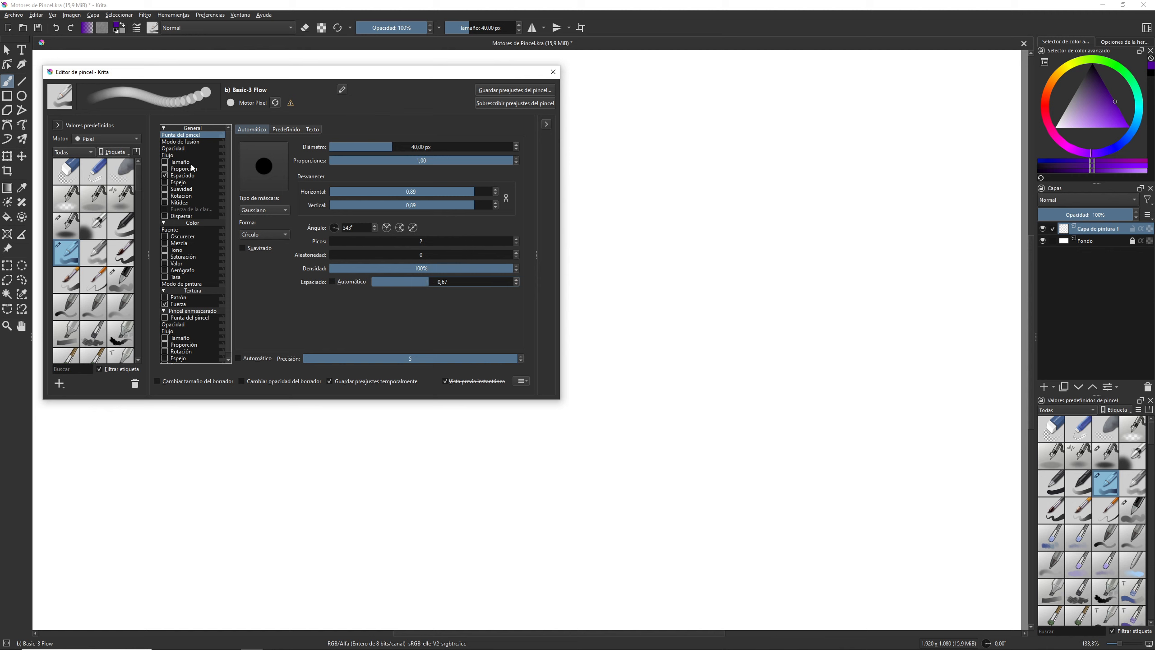
# - Make the Espaciado pressure curve linear and paint a wavy stroke across the upper part of the blank canvas
pyautogui.click(178, 176)
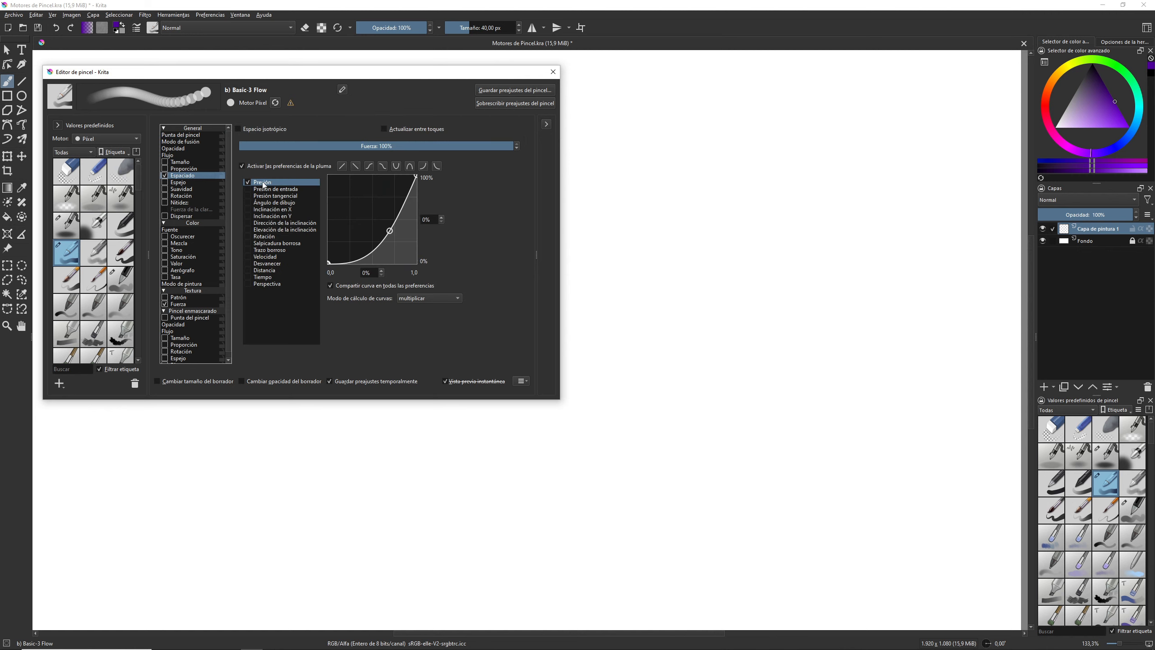
pyautogui.click(342, 166)
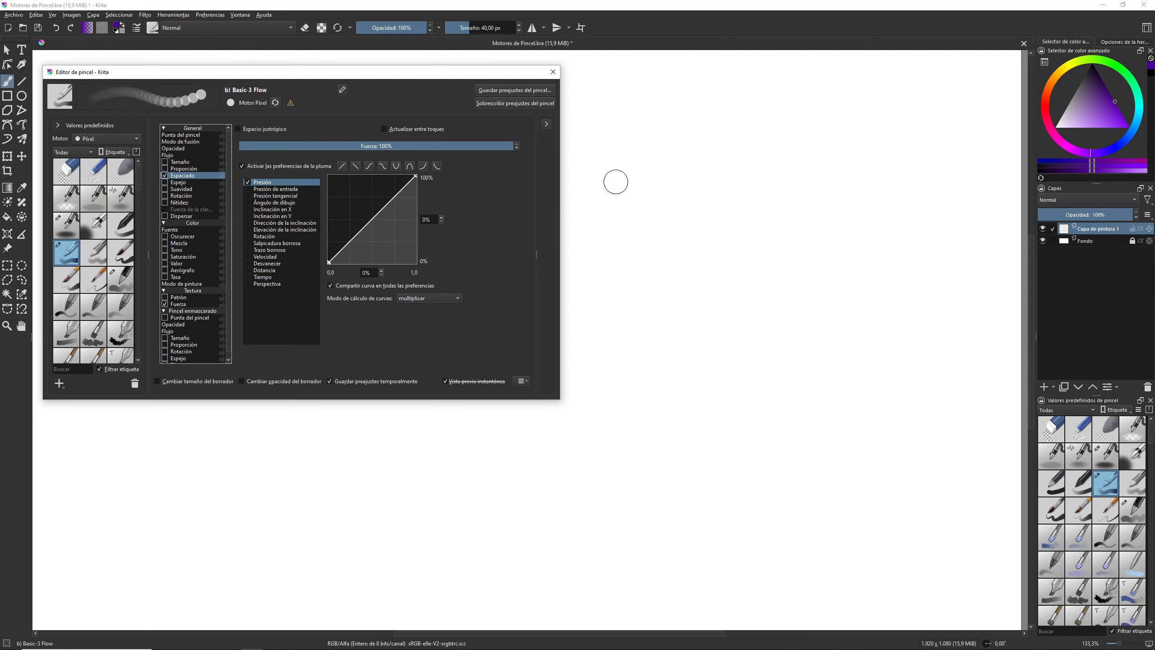
pyautogui.moveTo(627, 122)
pyautogui.mouseDown()
pyautogui.moveTo(684, 114)
pyautogui.moveTo(770, 137)
pyautogui.moveTo(916, 117)
pyautogui.moveTo(968, 156)
pyautogui.mouseUp()
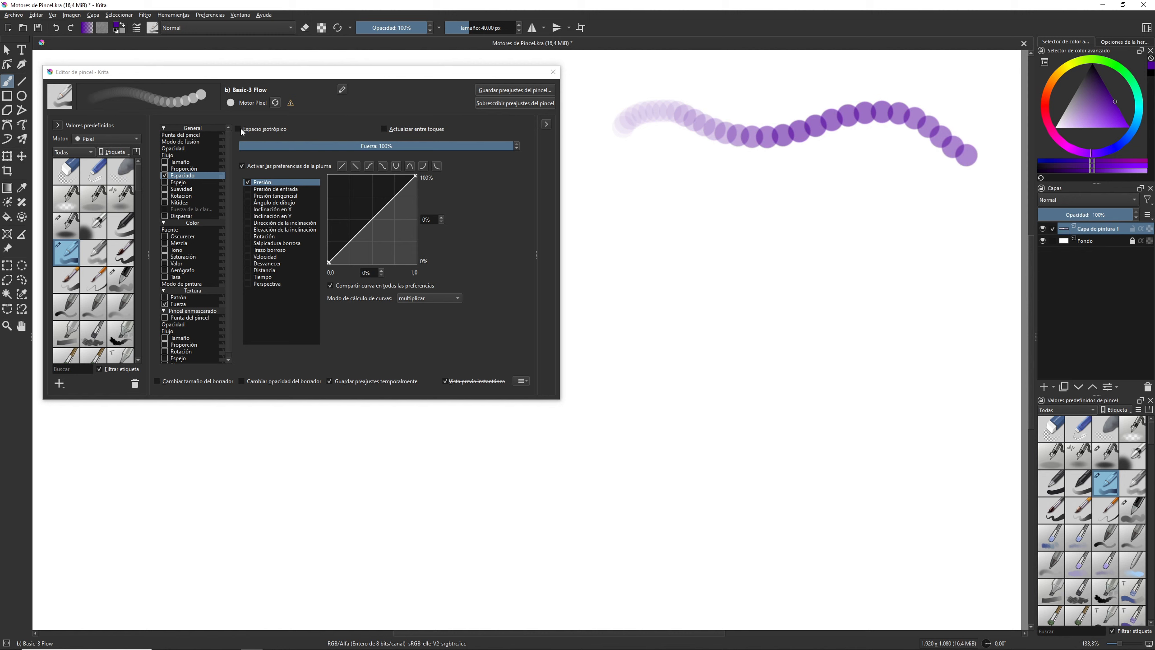
# - Set the brush tip's Proporciones to 0,40 and its Ángulo to 90°
pyautogui.click(195, 136)
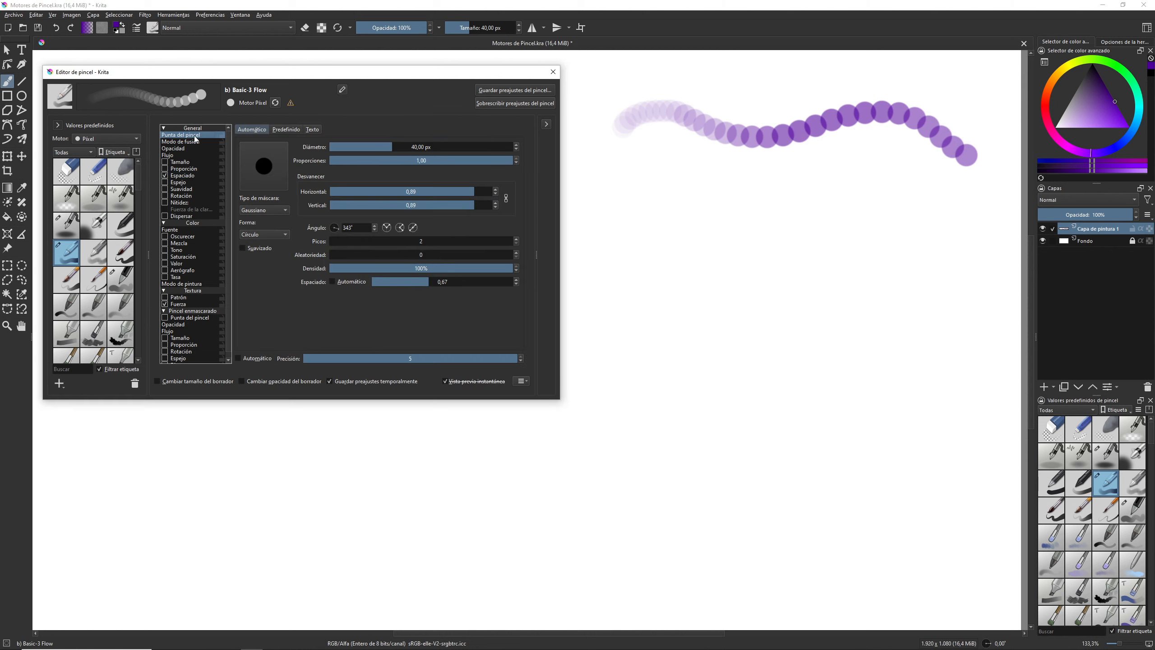
pyautogui.moveTo(505, 160); pyautogui.dragTo(401, 158)
pyautogui.doubleClick(342, 228)
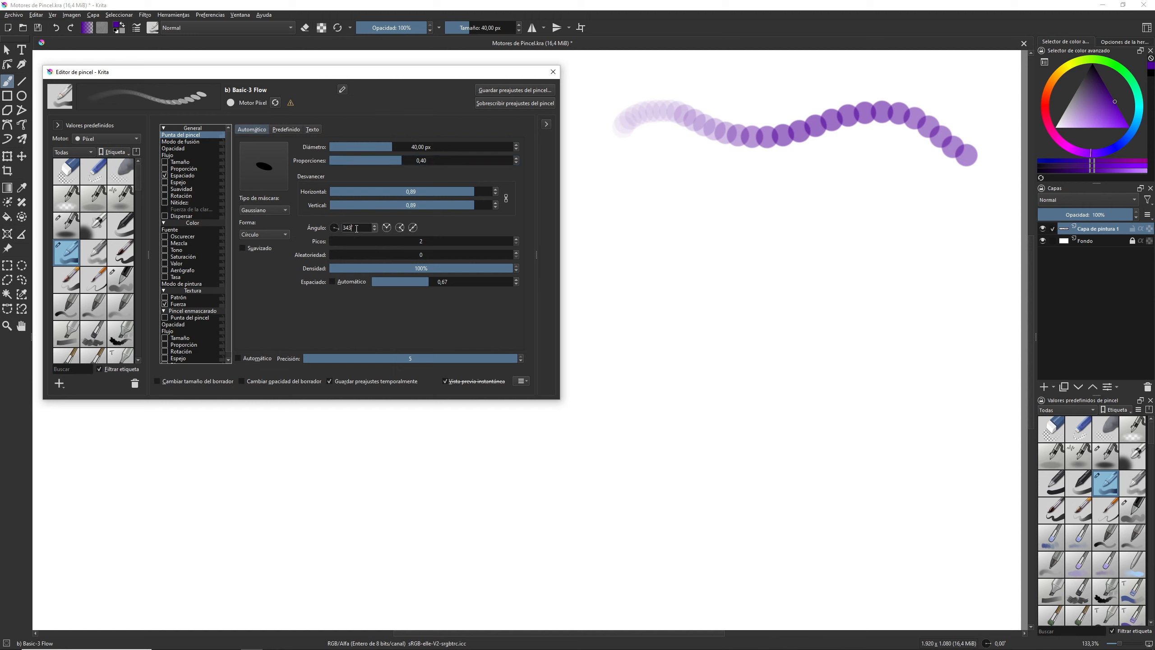
pyautogui.write('90')
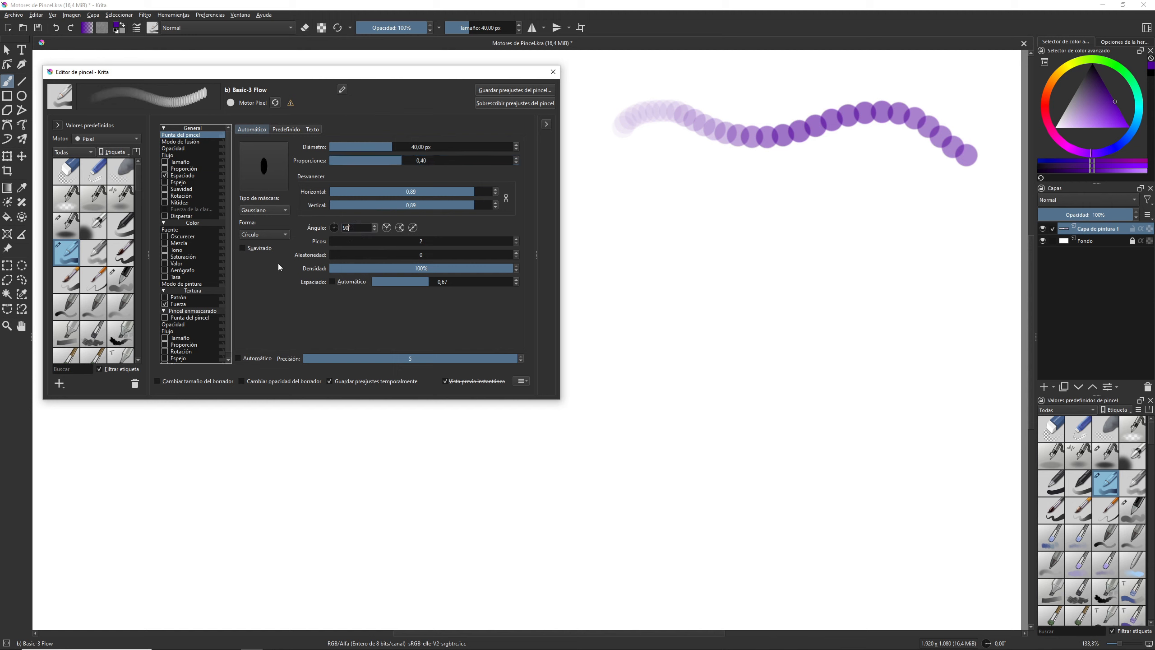
# - Paint one wavy stroke with Espacio isotrópico enabled and another below it with the option disabled
pyautogui.click(177, 177)
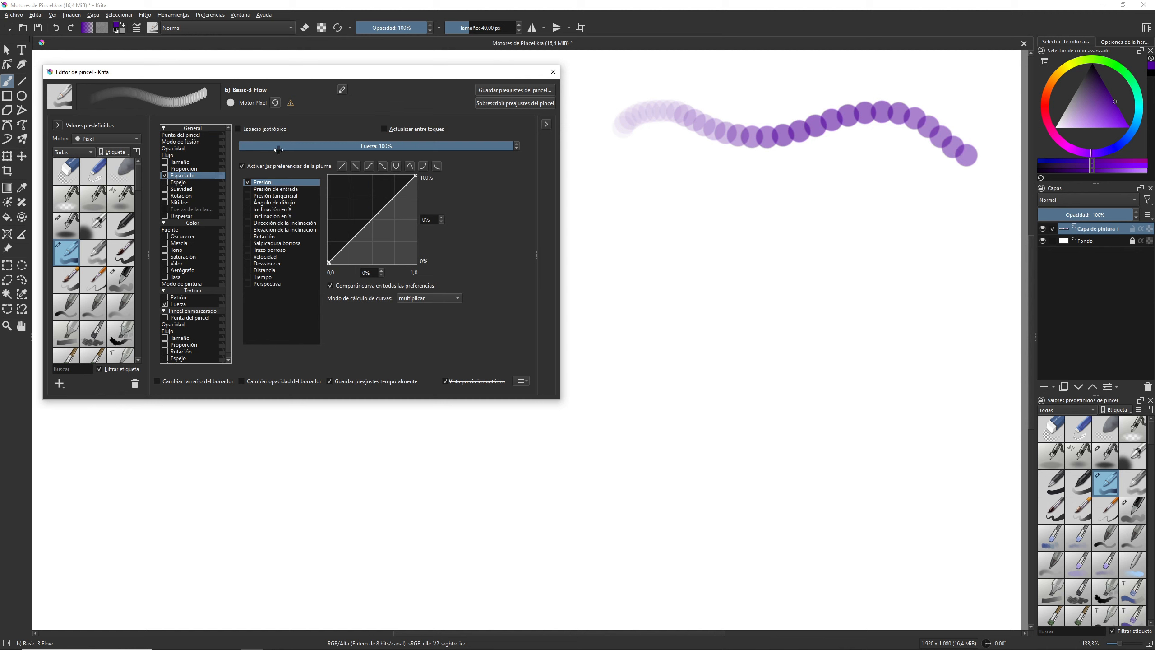
pyautogui.click(239, 129)
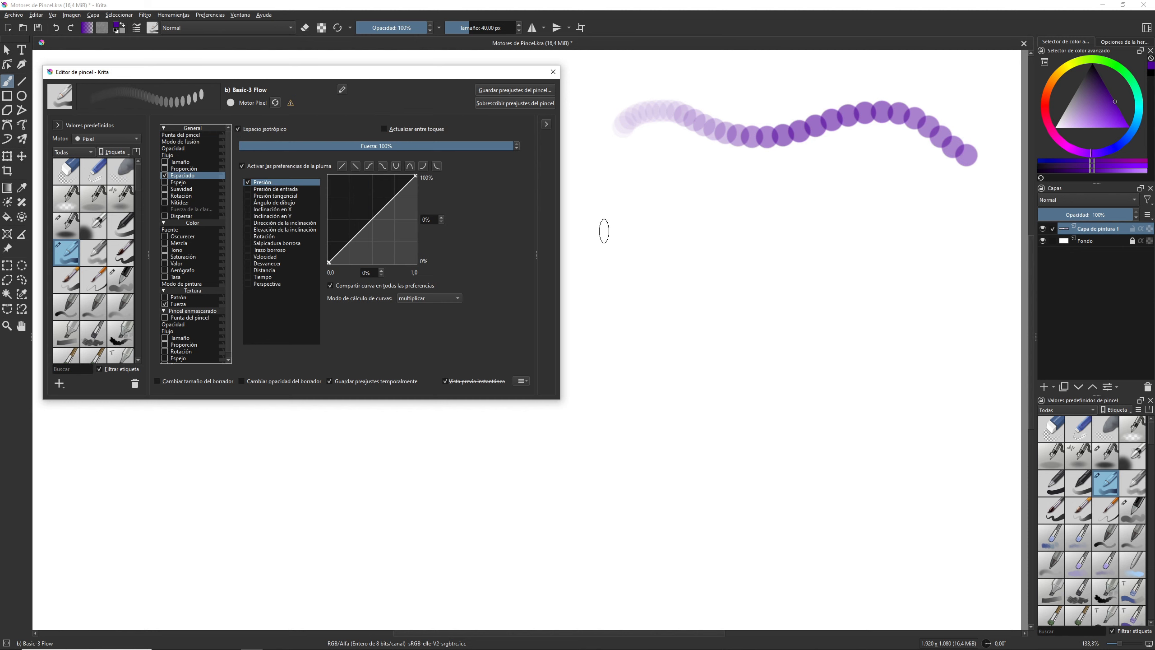
pyautogui.moveTo(600, 229)
pyautogui.mouseDown()
pyautogui.moveTo(711, 204)
pyautogui.moveTo(840, 243)
pyautogui.moveTo(966, 235)
pyautogui.mouseUp()
pyautogui.click(254, 128)
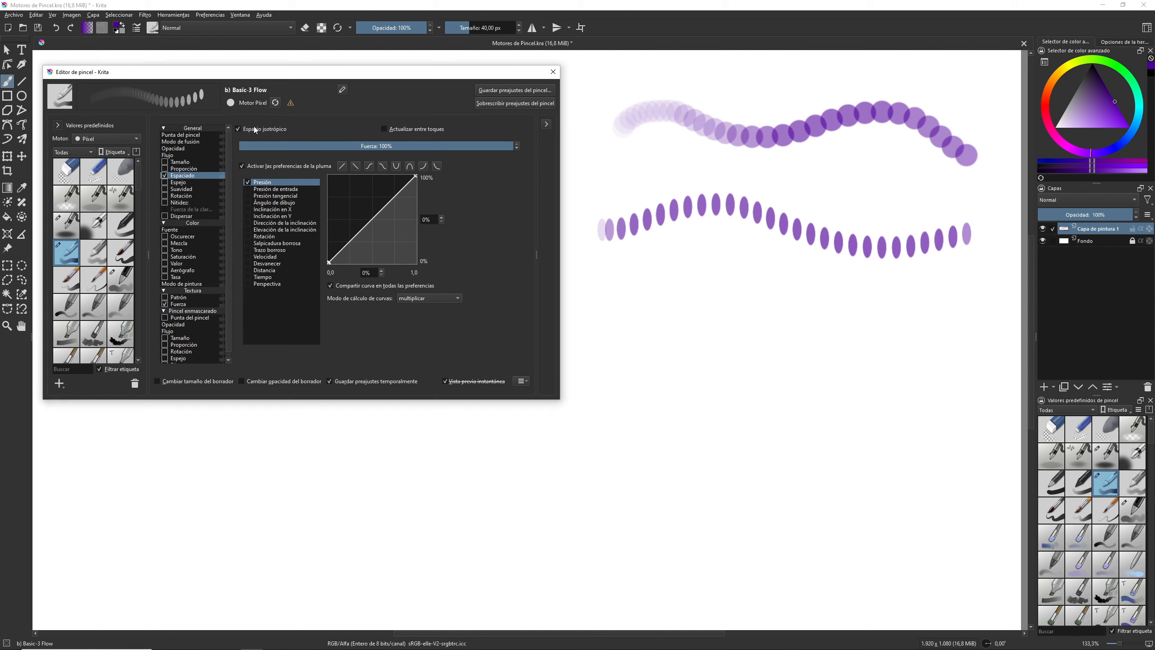
pyautogui.moveTo(598, 309)
pyautogui.mouseDown()
pyautogui.moveTo(688, 287)
pyautogui.moveTo(852, 321)
pyautogui.moveTo(957, 309)
pyautogui.mouseUp()
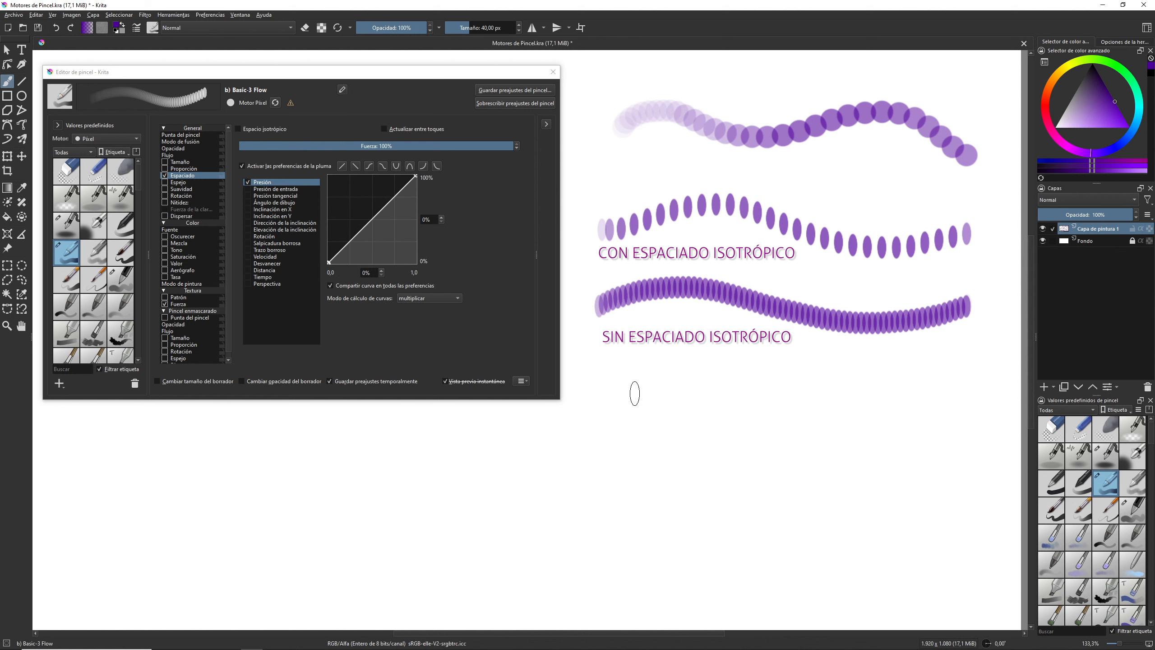
# - Paint sample strokes with Actualizar entre toques enabled, and add a wavy stroke and several short vertical ones with the option disabled for comparison
pyautogui.click(384, 129)
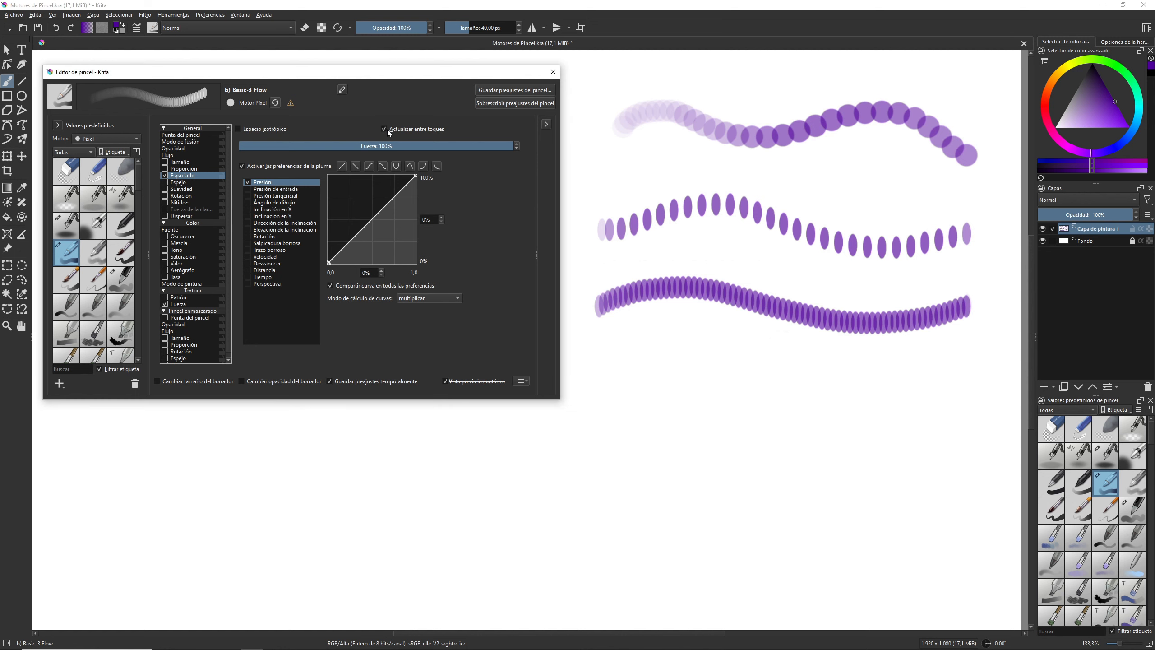
pyautogui.moveTo(635, 353)
pyautogui.mouseDown()
pyautogui.moveTo(620, 393)
pyautogui.moveTo(637, 389)
pyautogui.moveTo(643, 404)
pyautogui.moveTo(723, 361)
pyautogui.moveTo(775, 397)
pyautogui.moveTo(924, 388)
pyautogui.moveTo(852, 422)
pyautogui.moveTo(748, 423)
pyautogui.moveTo(722, 465)
pyautogui.moveTo(824, 461)
pyautogui.moveTo(954, 477)
pyautogui.moveTo(983, 465)
pyautogui.mouseUp()
pyautogui.click(413, 126)
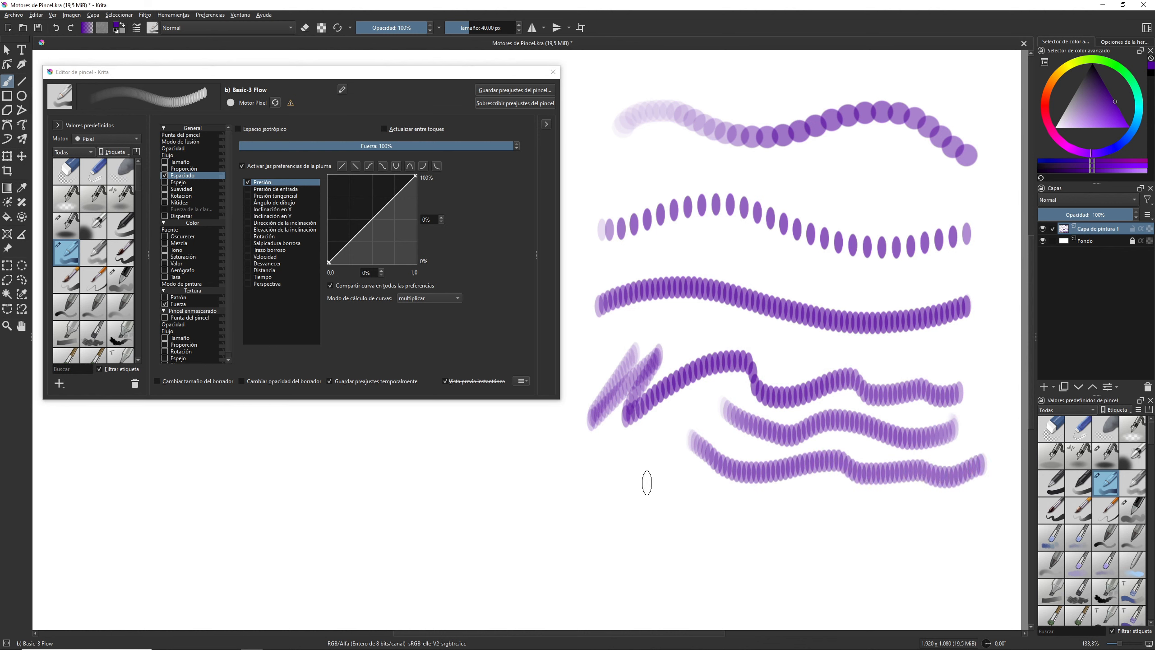
pyautogui.moveTo(649, 474)
pyautogui.mouseDown()
pyautogui.moveTo(739, 499)
pyautogui.moveTo(979, 519)
pyautogui.mouseUp()
pyautogui.moveTo(650, 451)
pyautogui.mouseDown()
pyautogui.moveTo(631, 464)
pyautogui.moveTo(602, 530)
pyautogui.mouseUp()
pyautogui.moveTo(603, 448)
pyautogui.mouseDown()
pyautogui.moveTo(590, 502)
pyautogui.moveTo(566, 539)
pyautogui.mouseUp()
pyautogui.moveTo(545, 437); pyautogui.dragTo(517, 530)
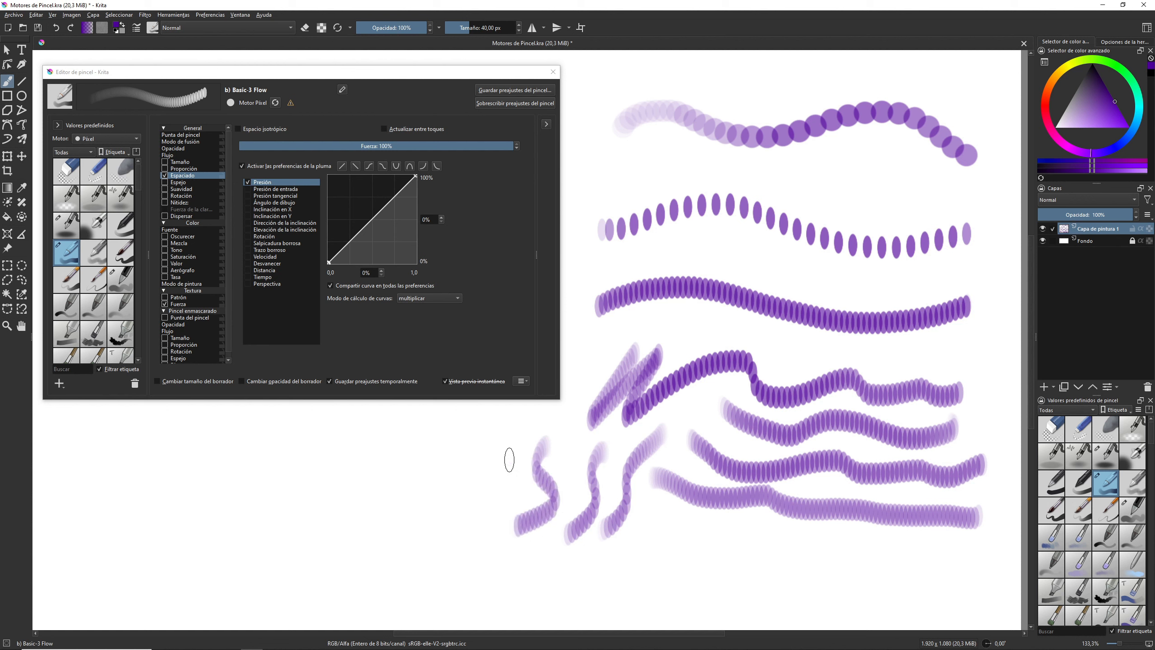
pyautogui.moveTo(509, 450); pyautogui.dragTo(473, 528)
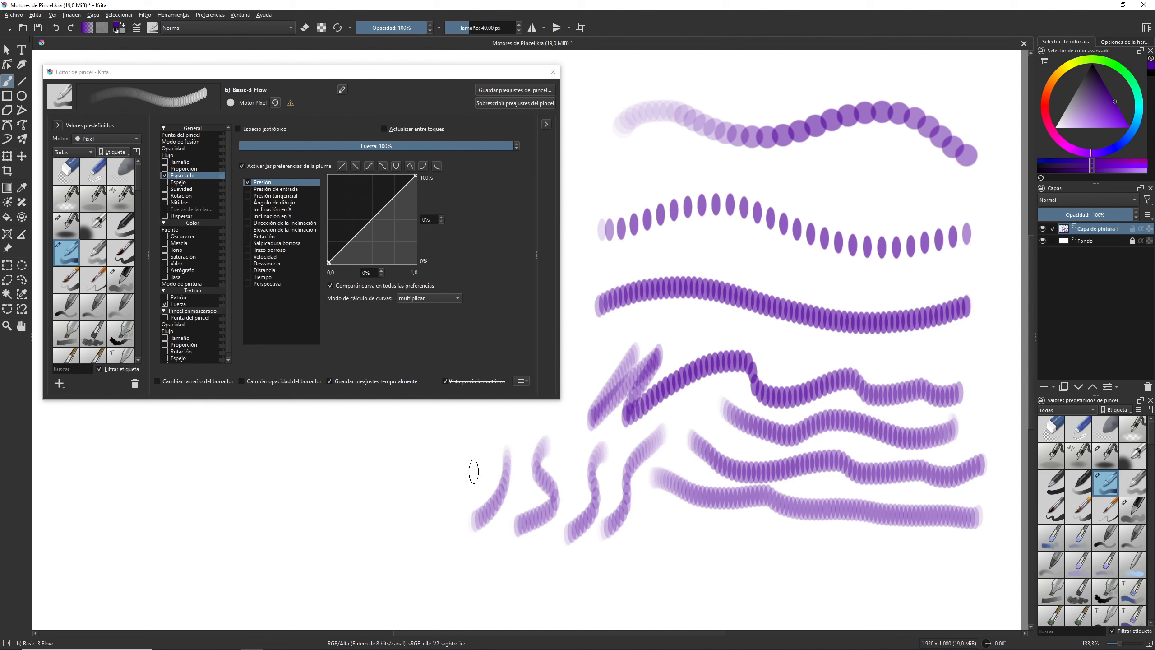
pyautogui.moveTo(489, 441); pyautogui.dragTo(448, 539)
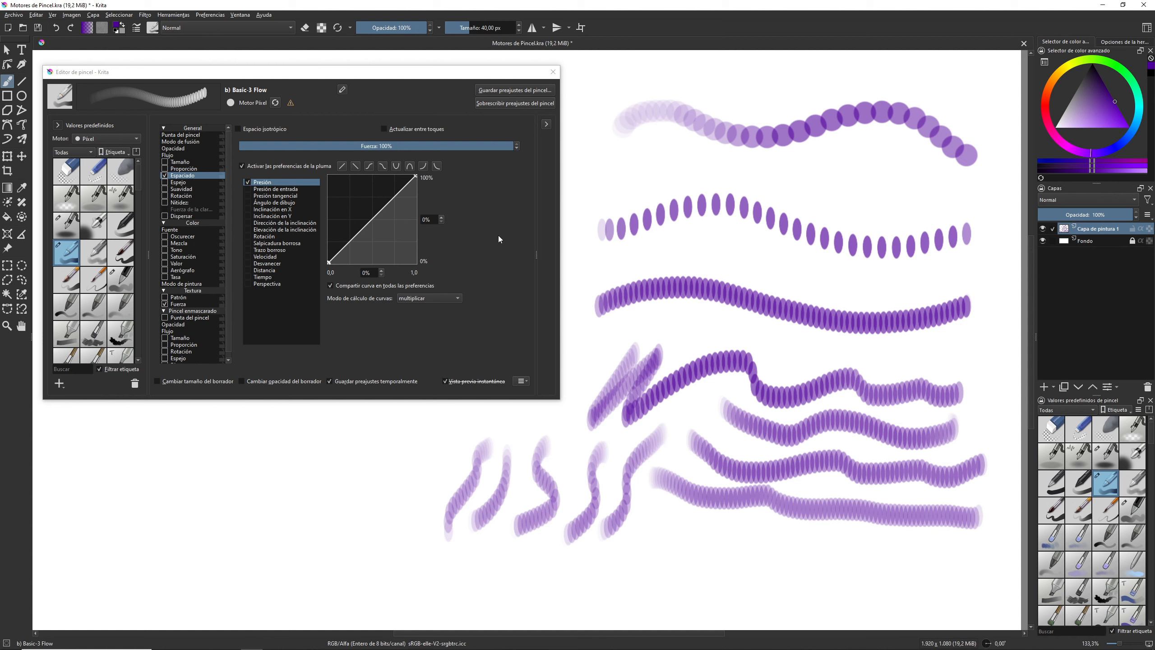
pyautogui.click(389, 129)
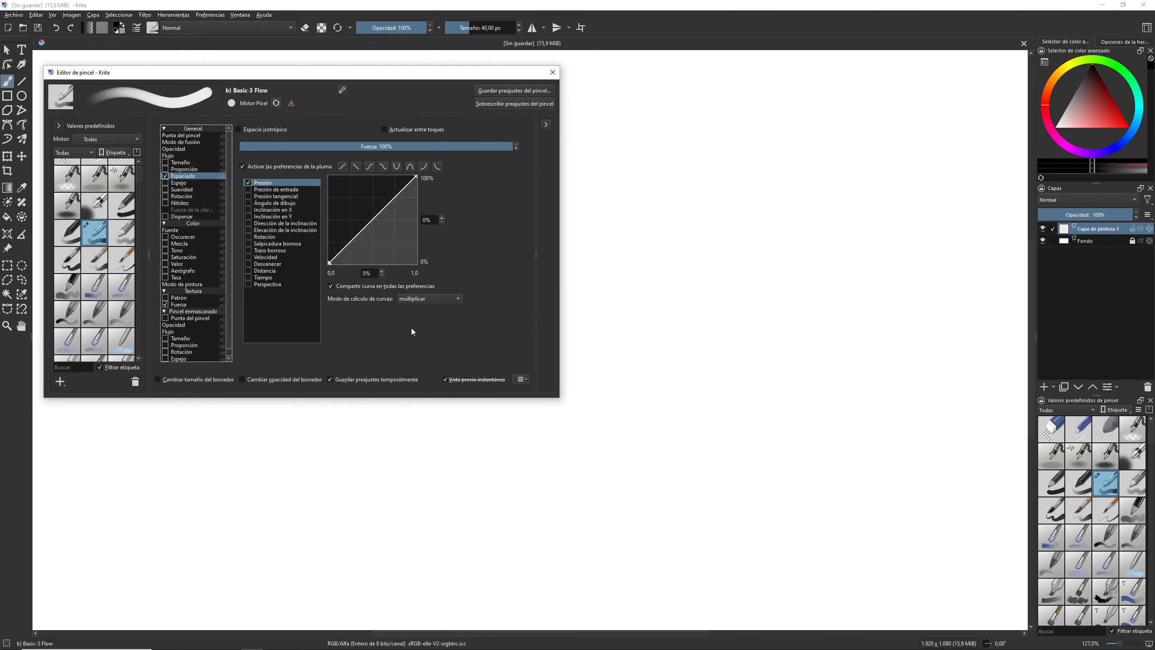
# - Replace the Espaciado option with Espejo and choose the predefined Z_Triangle_shape_1 brush tip
pyautogui.click(165, 176)
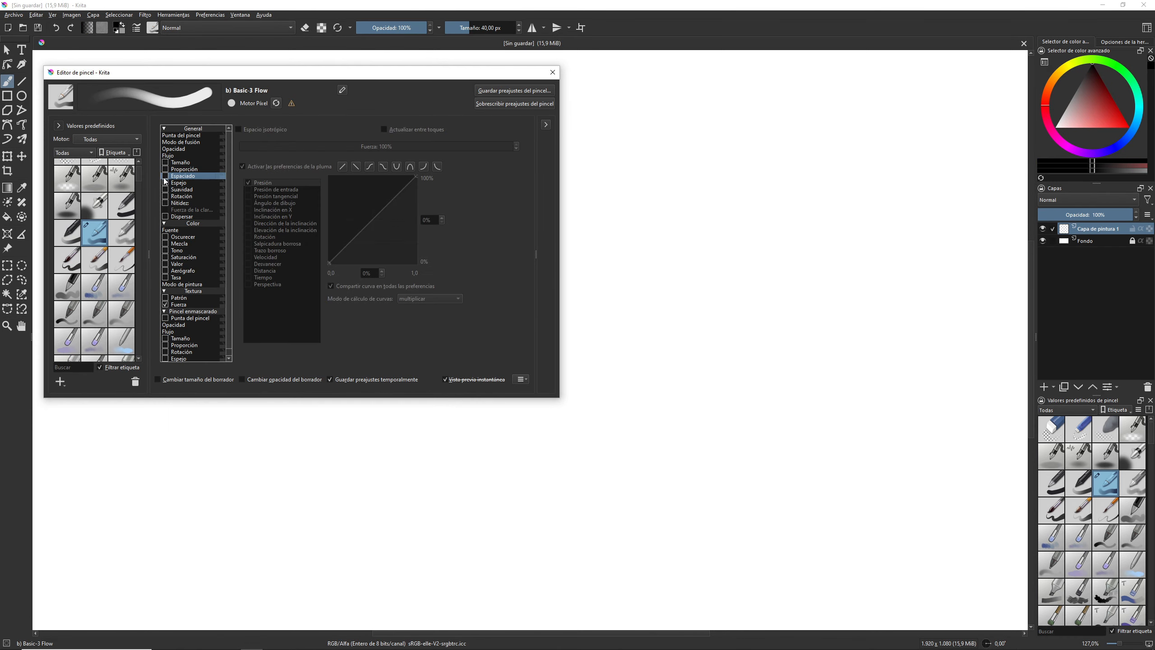
pyautogui.click(165, 183)
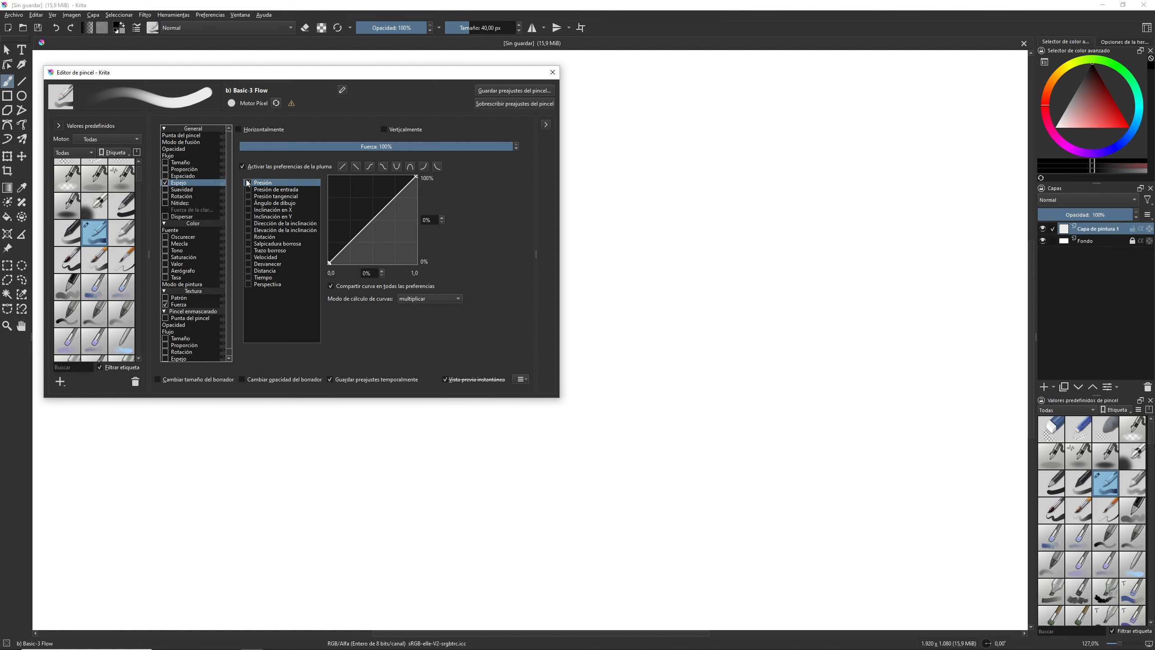
pyautogui.click(191, 136)
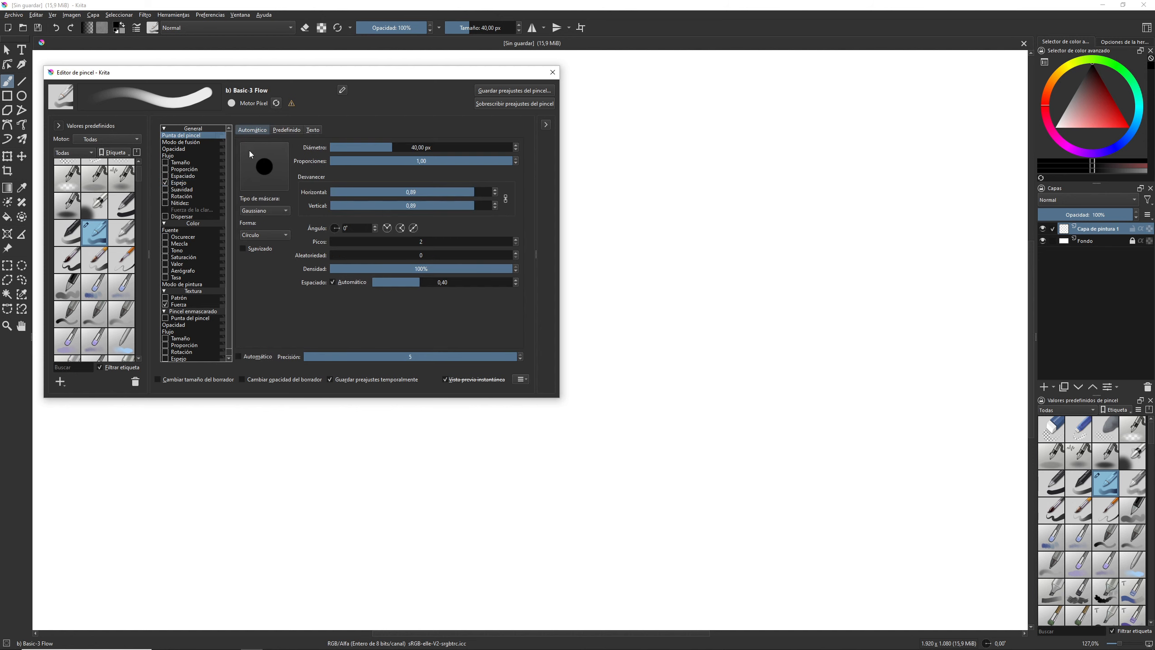
pyautogui.click(288, 133)
pyautogui.moveTo(374, 166); pyautogui.dragTo(373, 311)
pyautogui.click(307, 305)
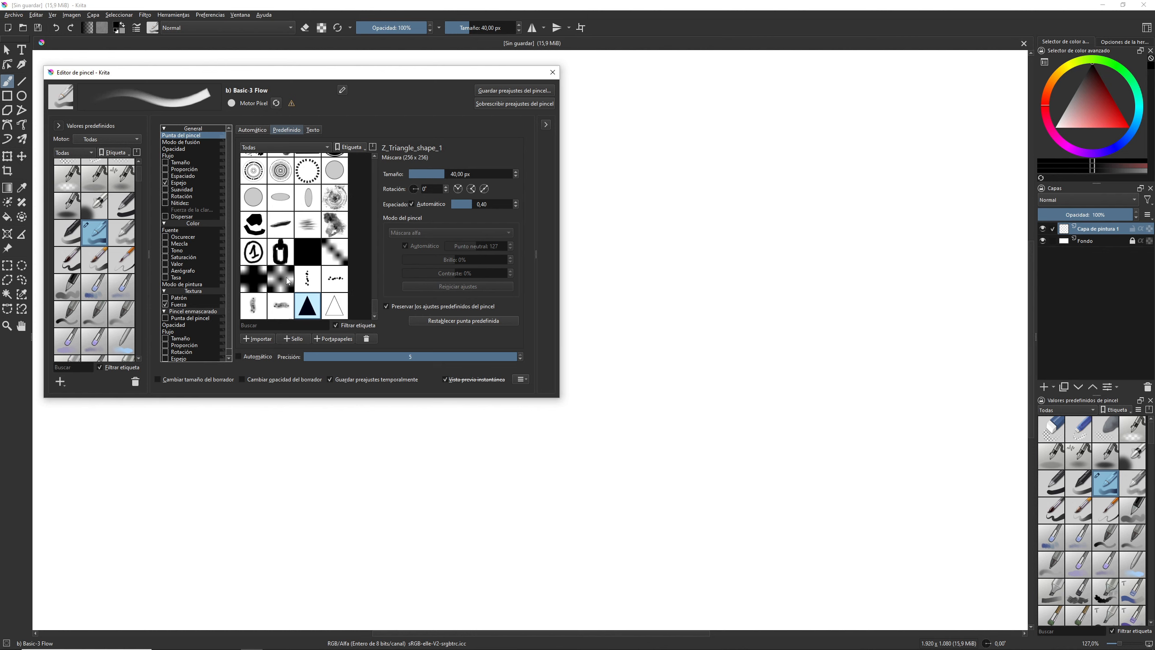
# - Enable Verticalmente in the Espejo settings and paint a series of horizontal sample strokes down the canvas beside the brush editor
pyautogui.click(196, 183)
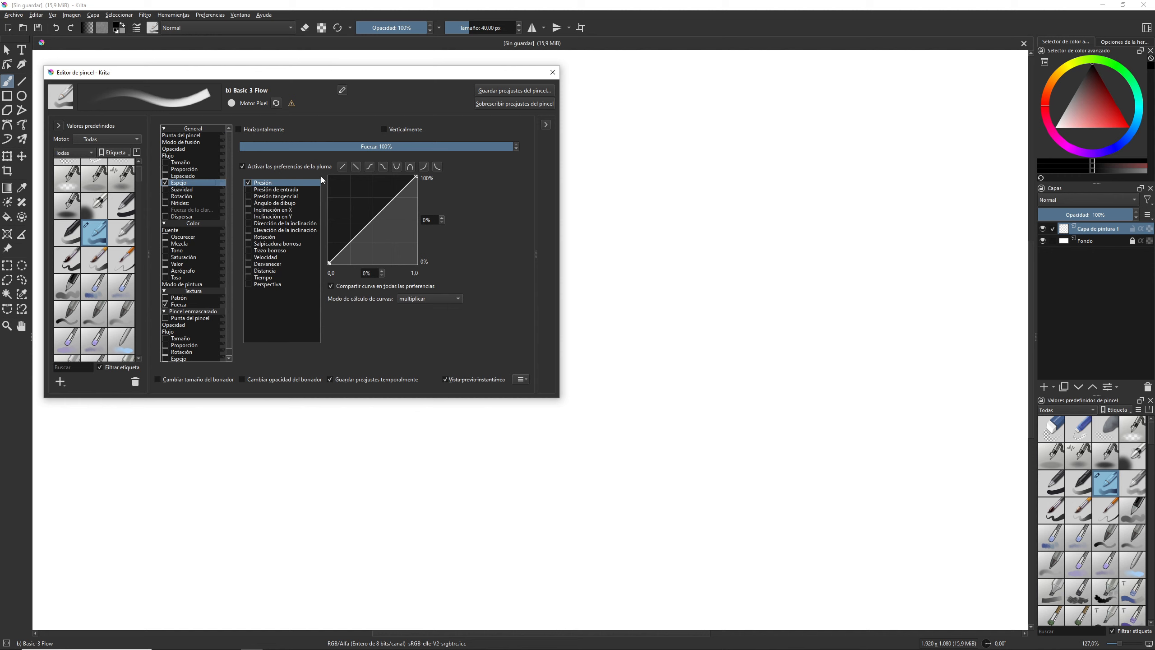
pyautogui.click(384, 129)
pyautogui.moveTo(587, 131); pyautogui.dragTo(923, 127)
pyautogui.moveTo(657, 161); pyautogui.dragTo(955, 170)
pyautogui.moveTo(591, 218); pyautogui.dragTo(982, 225)
pyautogui.moveTo(593, 271); pyautogui.dragTo(945, 278)
pyautogui.moveTo(641, 313); pyautogui.dragTo(949, 320)
pyautogui.moveTo(961, 367); pyautogui.dragTo(623, 368)
pyautogui.moveTo(859, 412); pyautogui.dragTo(623, 412)
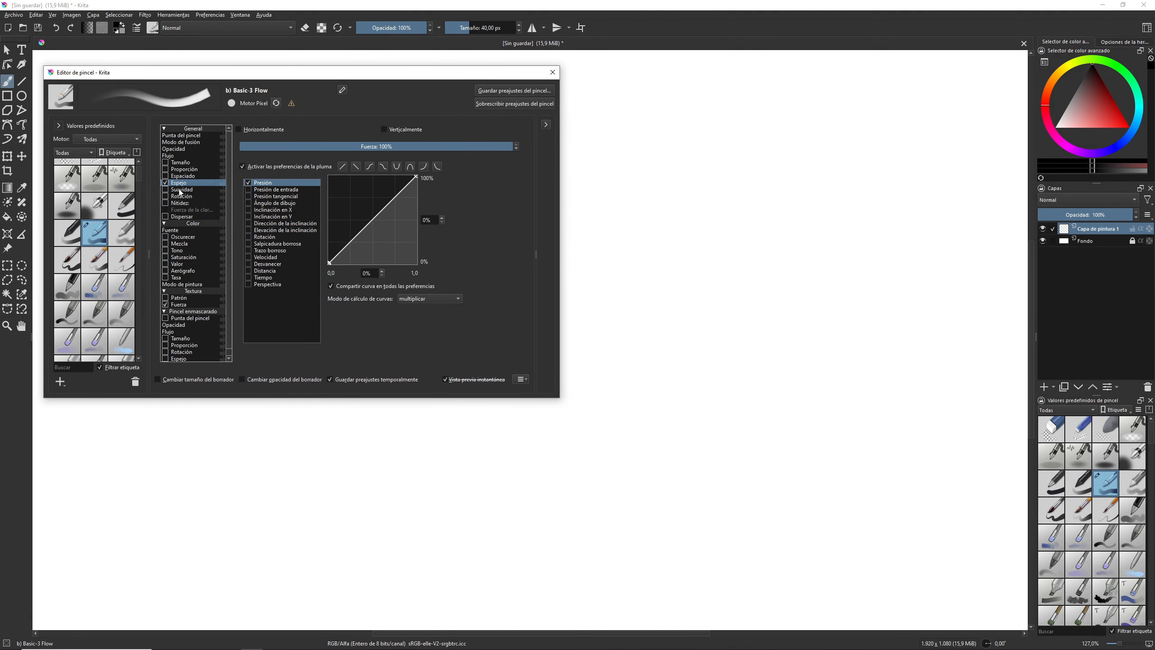
# - Turn off the Espejo option and open the Suavidad settings
pyautogui.click(165, 183)
pyautogui.click(180, 190)
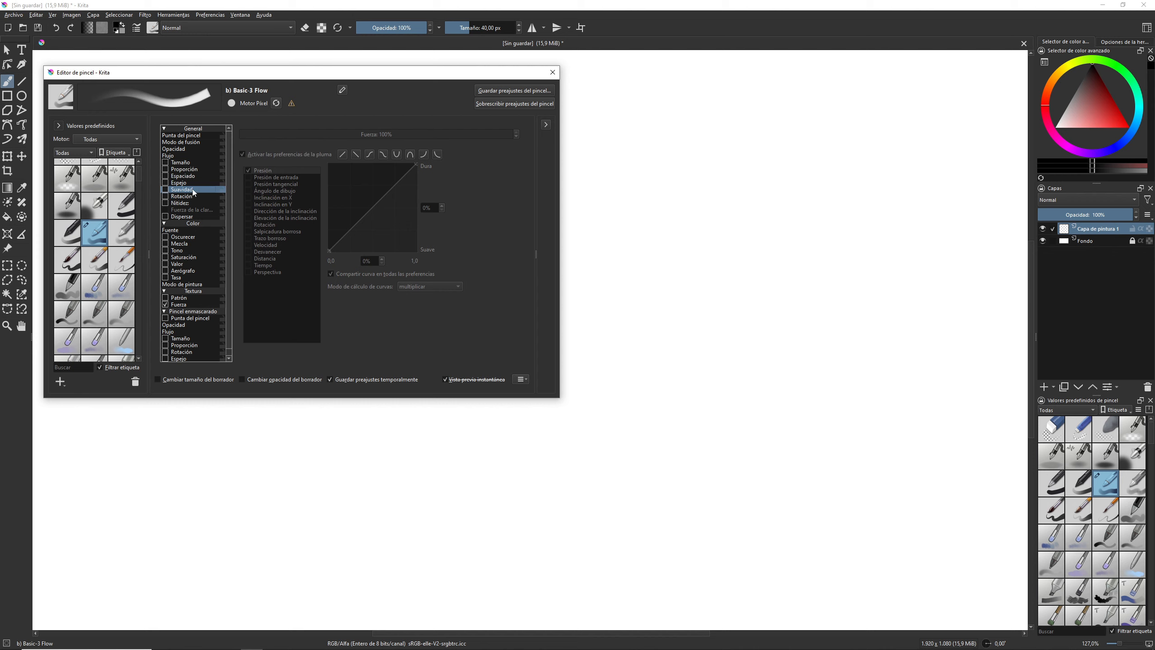
# - Use an Automático brush tip with the Suave mask type and reshape its Suavidad curve into an arch peaking in the middle
pyautogui.click(197, 136)
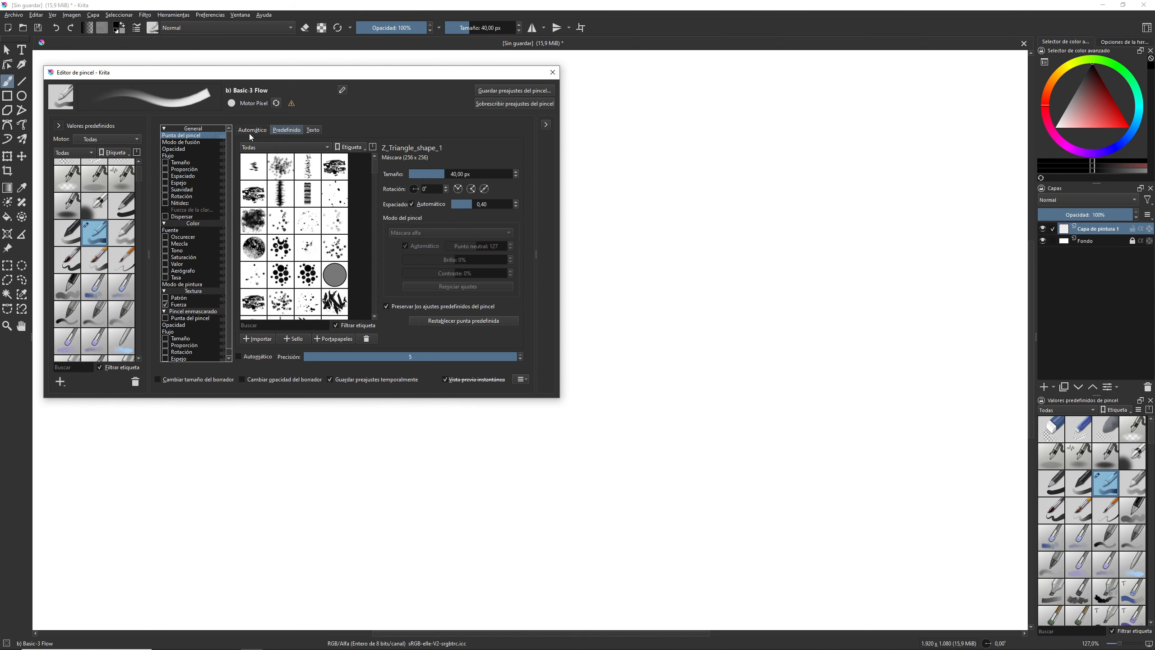
pyautogui.click(252, 131)
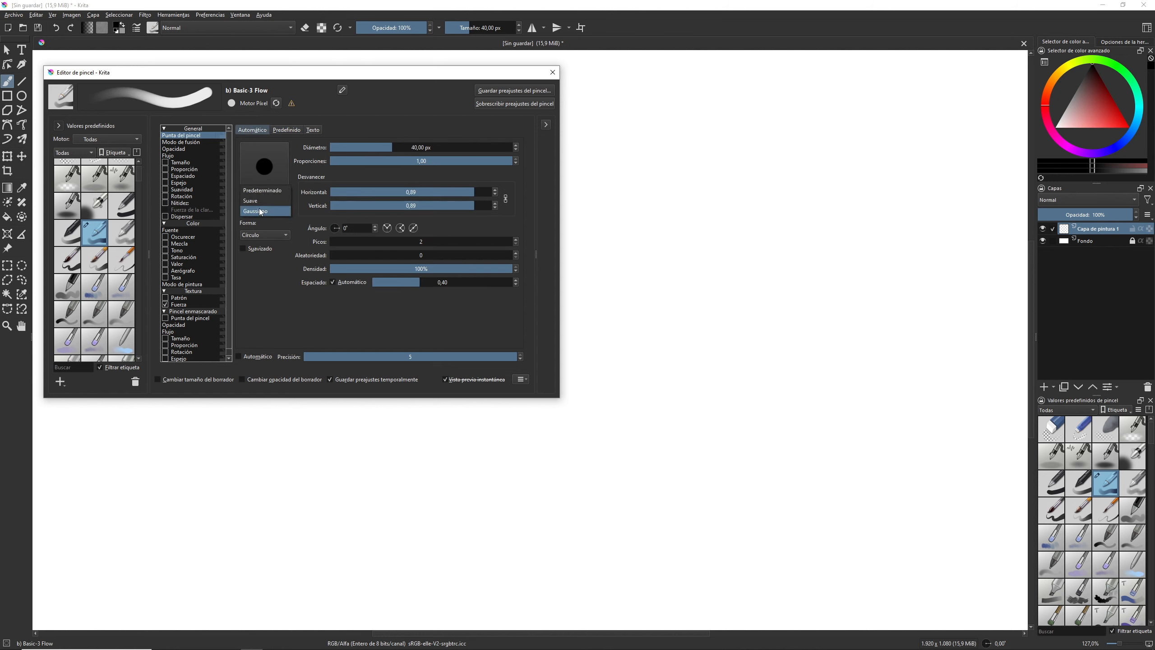
pyautogui.click(253, 202)
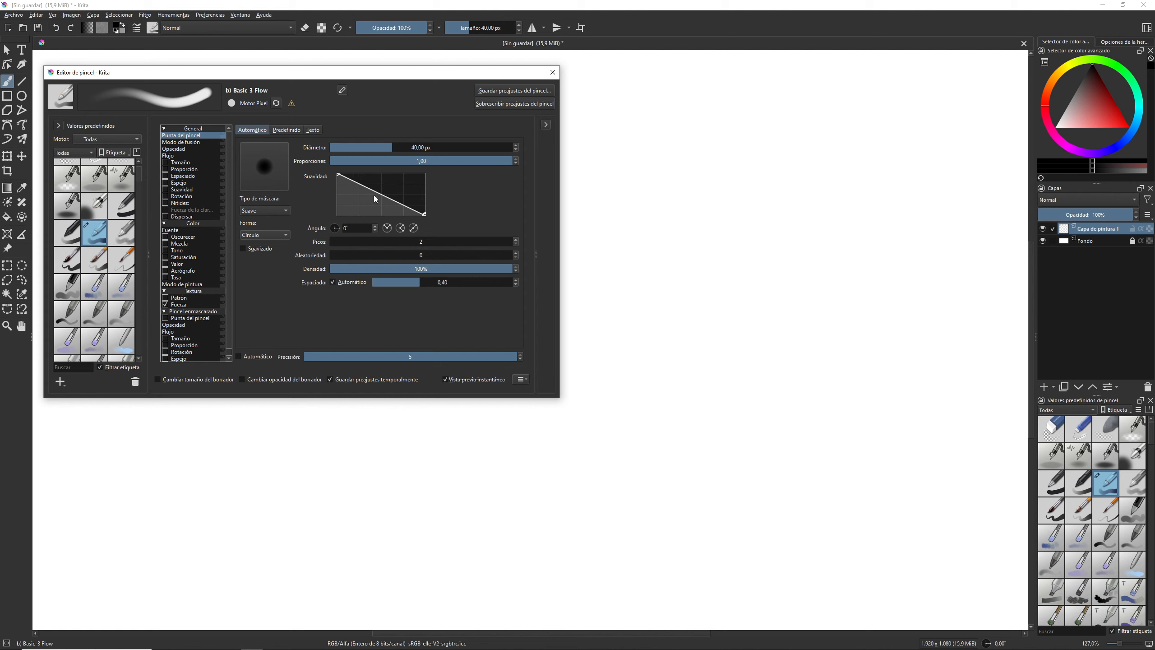
pyautogui.moveTo(338, 175)
pyautogui.mouseDown()
pyautogui.moveTo(336, 214)
pyautogui.moveTo(383, 175)
pyautogui.mouseUp()
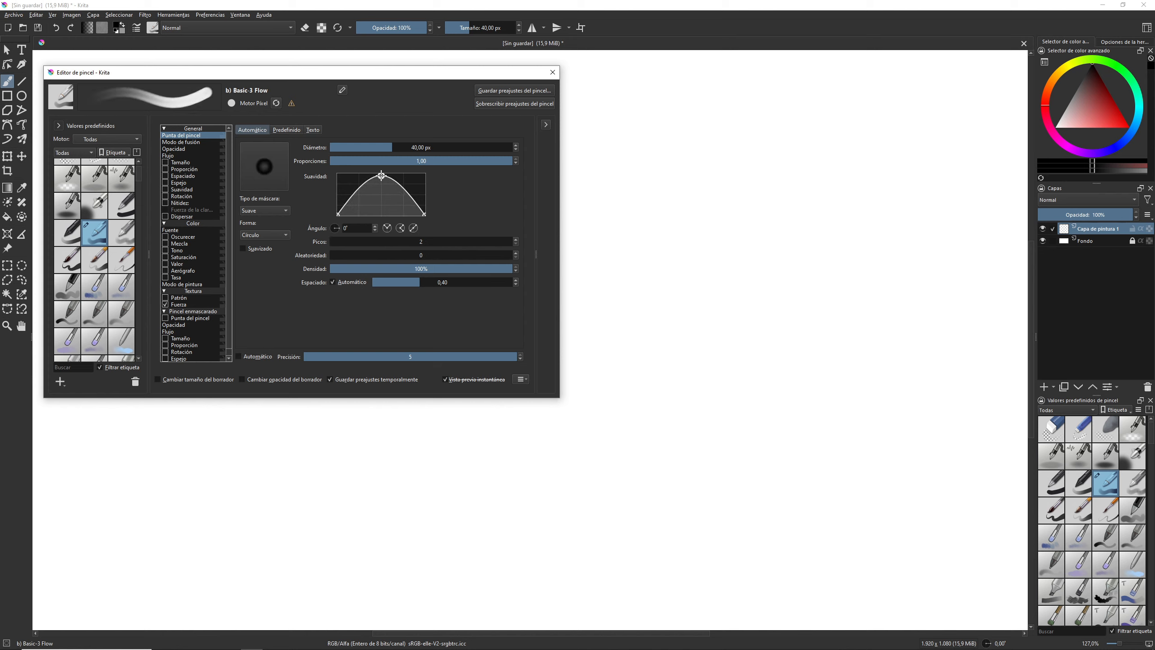
# - Paint a dab and a horizontal stroke, enable the Suavidad option, and paint a curling stroke below them
pyautogui.click(626, 107)
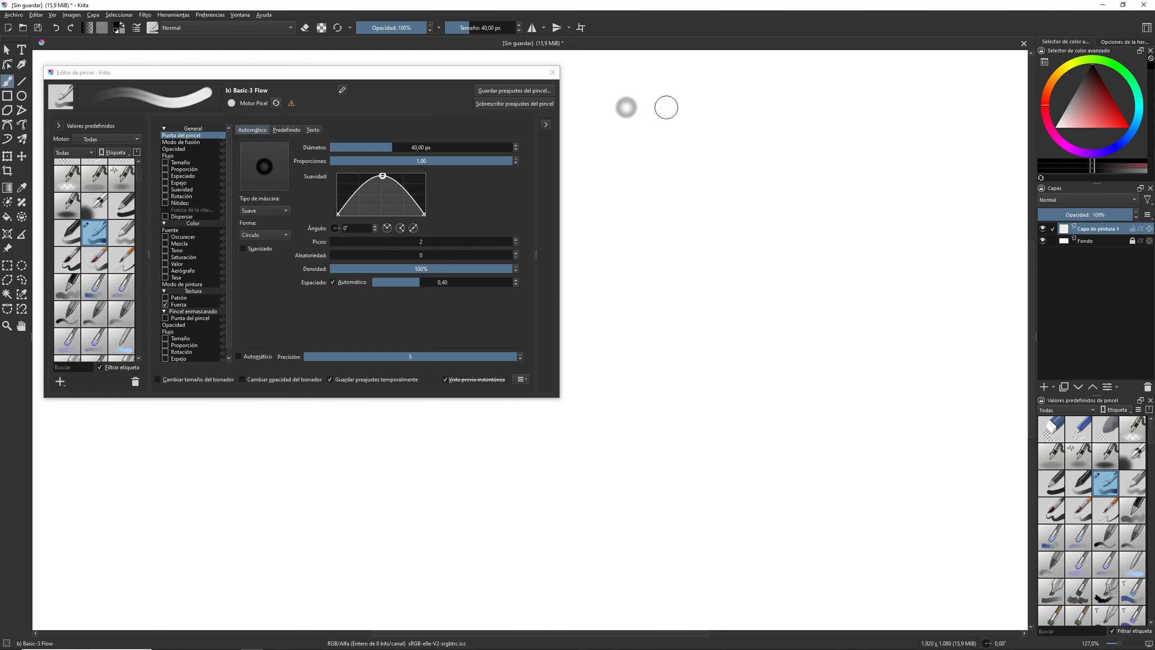
pyautogui.moveTo(661, 109)
pyautogui.mouseDown()
pyautogui.moveTo(903, 105)
pyautogui.moveTo(955, 122)
pyautogui.mouseUp()
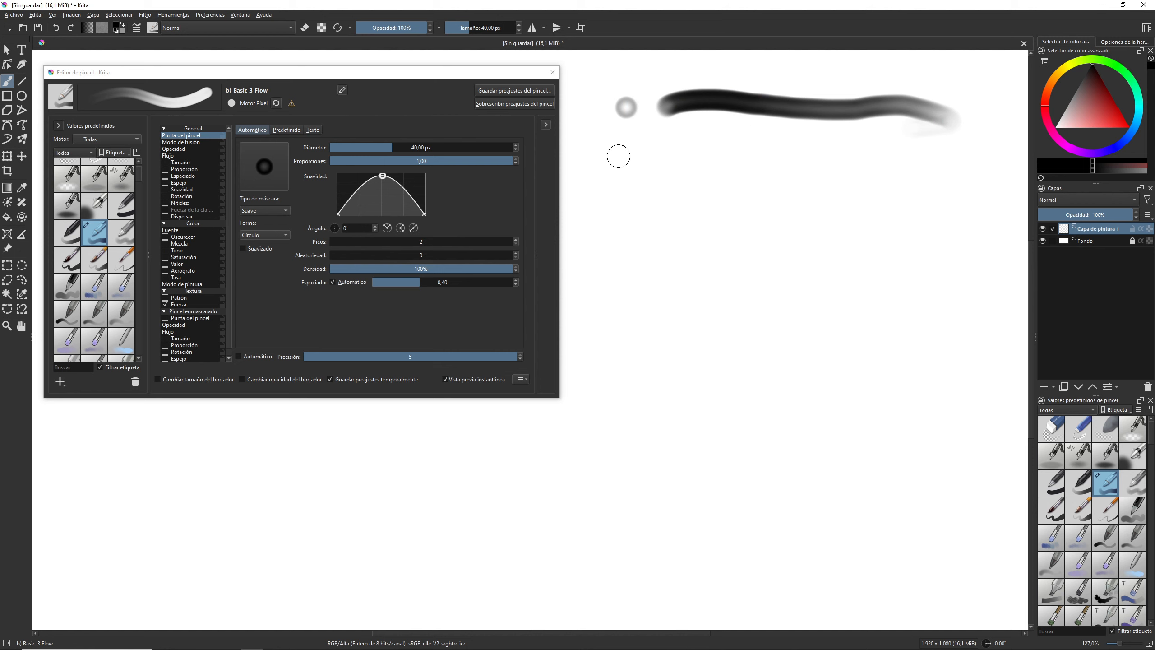
pyautogui.click(165, 189)
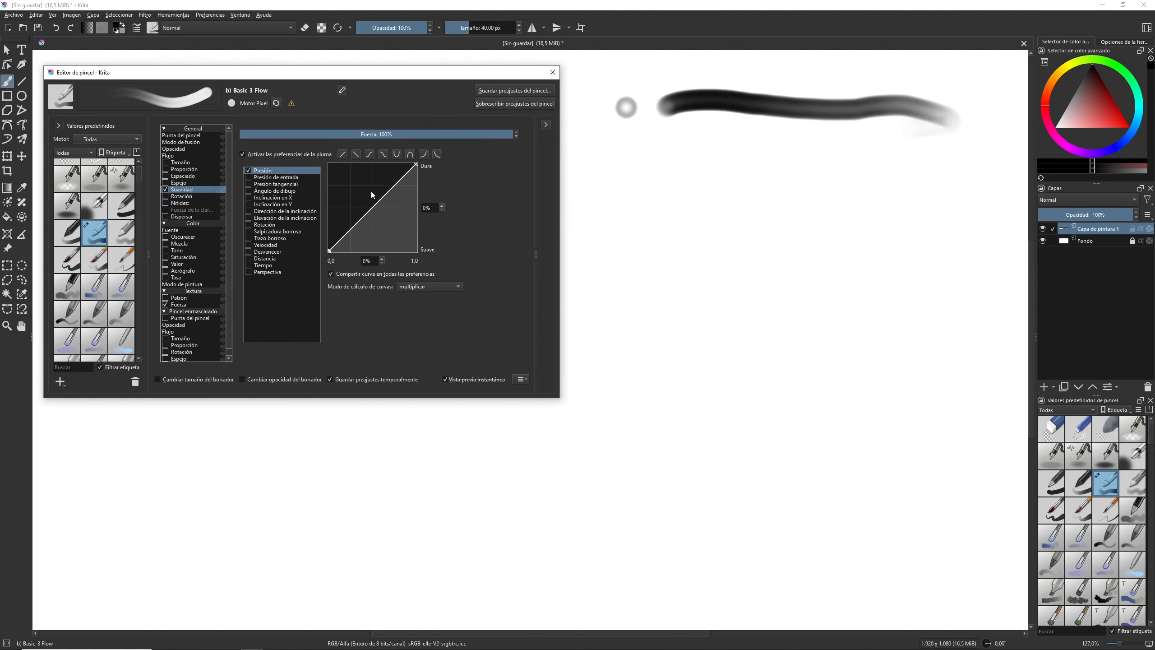
pyautogui.moveTo(658, 179)
pyautogui.mouseDown()
pyautogui.moveTo(726, 156)
pyautogui.moveTo(930, 183)
pyautogui.moveTo(931, 233)
pyautogui.moveTo(877, 233)
pyautogui.moveTo(889, 198)
pyautogui.moveTo(861, 216)
pyautogui.mouseUp()
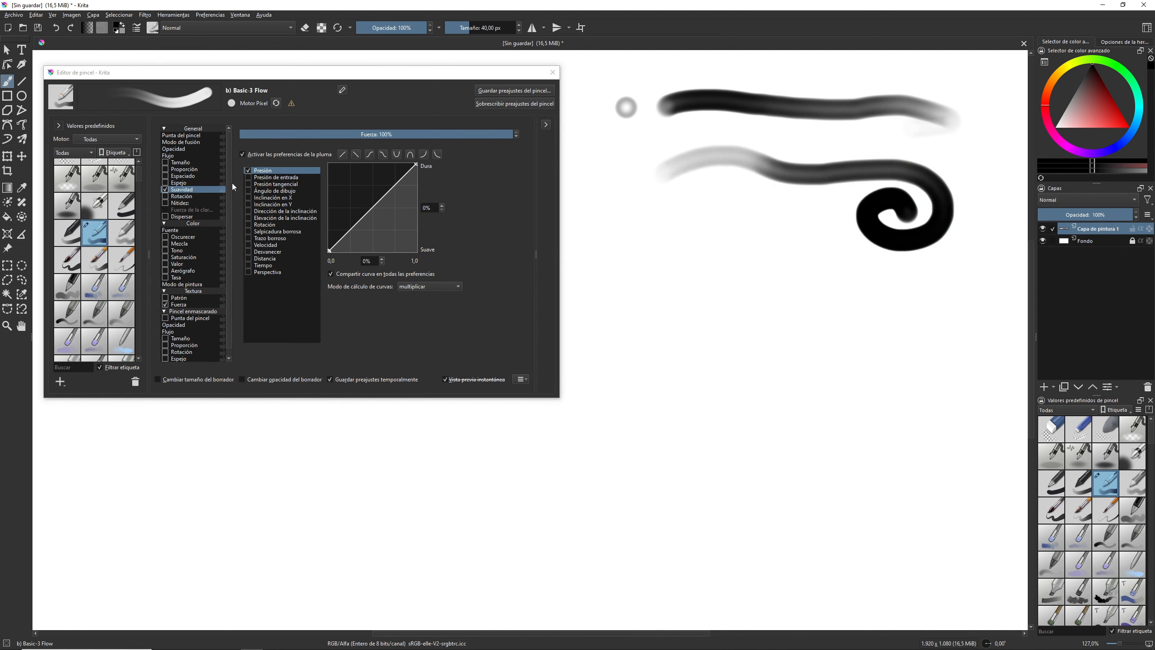
# - Reshape the brush tip's Suavidad curve into a straight descending line and paint sample strokes with the pressure-driven Suavidad option
pyautogui.click(188, 136)
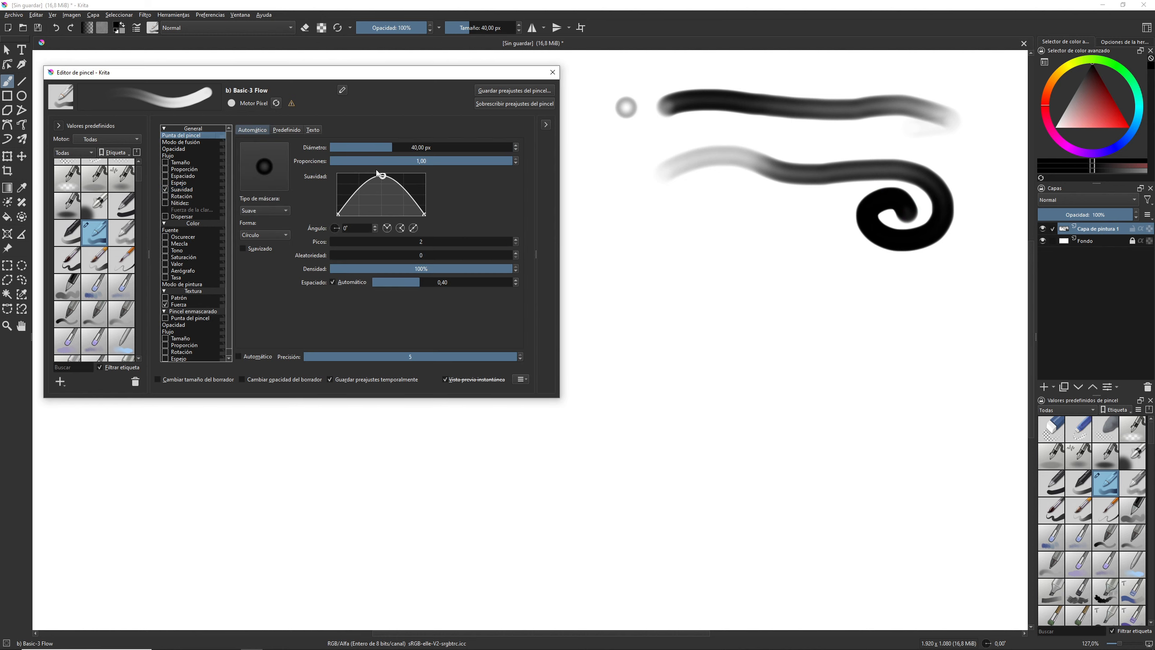
pyautogui.moveTo(337, 212); pyautogui.dragTo(495, 179)
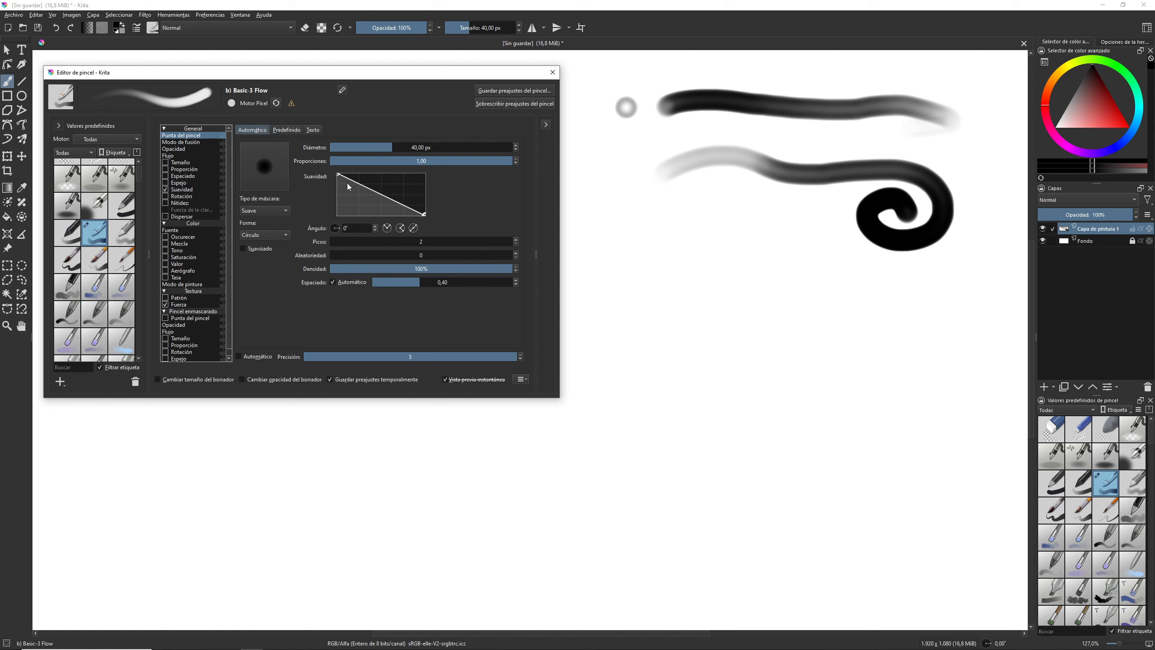
pyautogui.click(182, 189)
pyautogui.moveTo(618, 258)
pyautogui.mouseDown()
pyautogui.moveTo(668, 234)
pyautogui.moveTo(722, 234)
pyautogui.moveTo(751, 267)
pyautogui.moveTo(722, 318)
pyautogui.moveTo(659, 326)
pyautogui.moveTo(651, 275)
pyautogui.moveTo(690, 269)
pyautogui.moveTo(705, 302)
pyautogui.moveTo(673, 308)
pyautogui.moveTo(683, 285)
pyautogui.mouseUp()
pyautogui.moveTo(763, 234)
pyautogui.mouseDown()
pyautogui.moveTo(765, 324)
pyautogui.moveTo(906, 283)
pyautogui.moveTo(935, 383)
pyautogui.moveTo(936, 355)
pyautogui.mouseUp()
pyautogui.moveTo(855, 390)
pyautogui.mouseDown()
pyautogui.moveTo(742, 380)
pyautogui.moveTo(735, 425)
pyautogui.moveTo(704, 423)
pyautogui.moveTo(871, 443)
pyautogui.moveTo(876, 467)
pyautogui.moveTo(944, 490)
pyautogui.moveTo(950, 512)
pyautogui.mouseUp()
pyautogui.moveTo(762, 465); pyautogui.dragTo(872, 537)
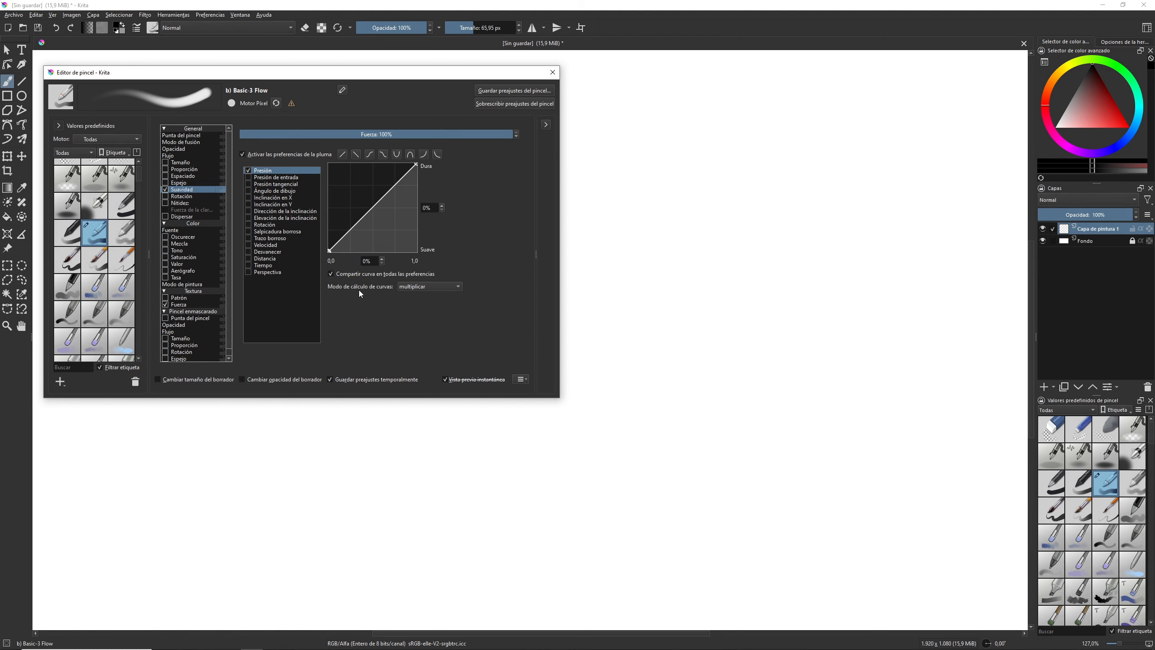
# - Replace the Suavidad option with Rotación and activate its pen preferences
pyautogui.click(165, 190)
pyautogui.click(178, 198)
pyautogui.click(165, 197)
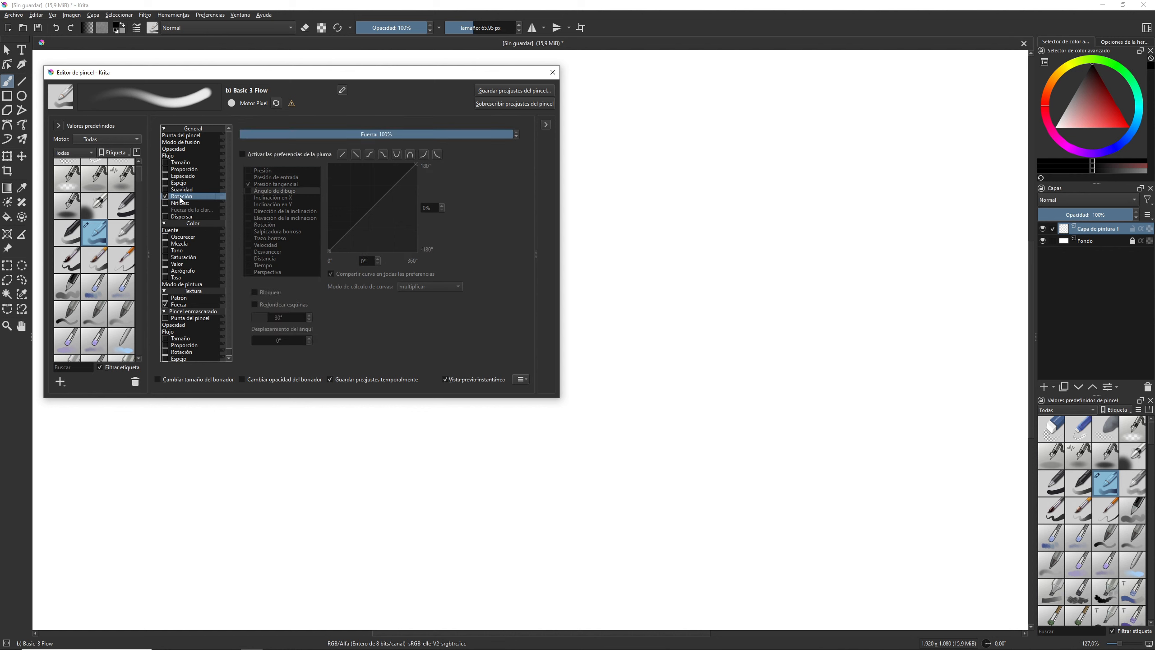
pyautogui.click(242, 154)
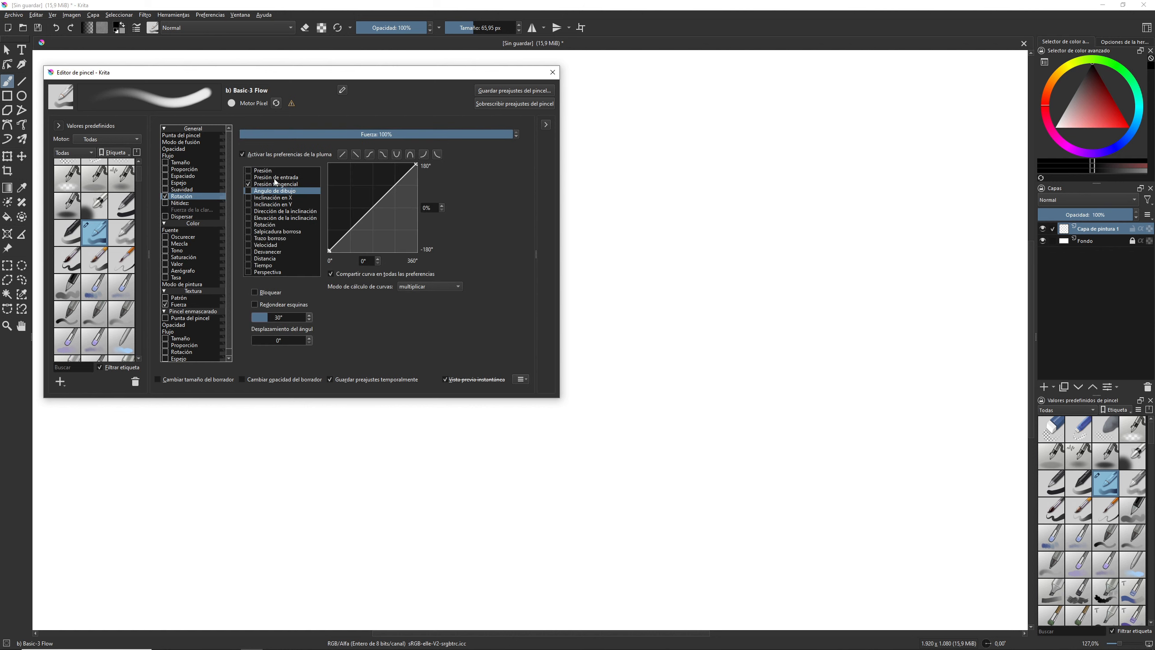
# - Choose the predefined Z_Triangle_shape_1 brush tip with automatic spacing off and Espaciado set to 0,58
pyautogui.click(188, 136)
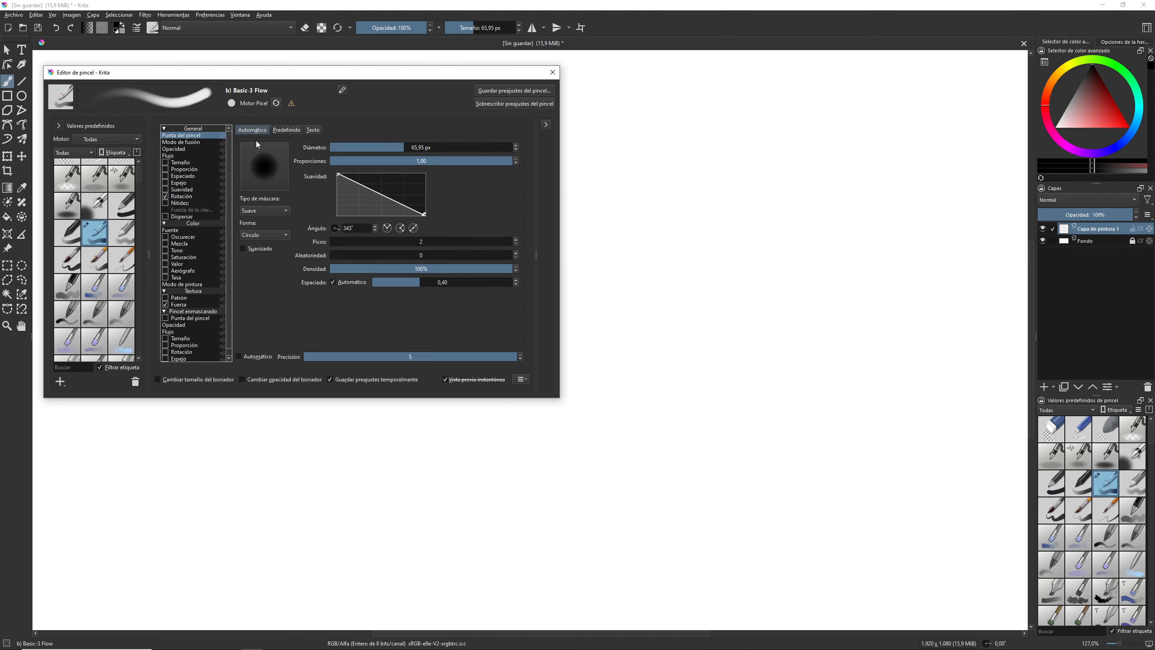
pyautogui.click(285, 131)
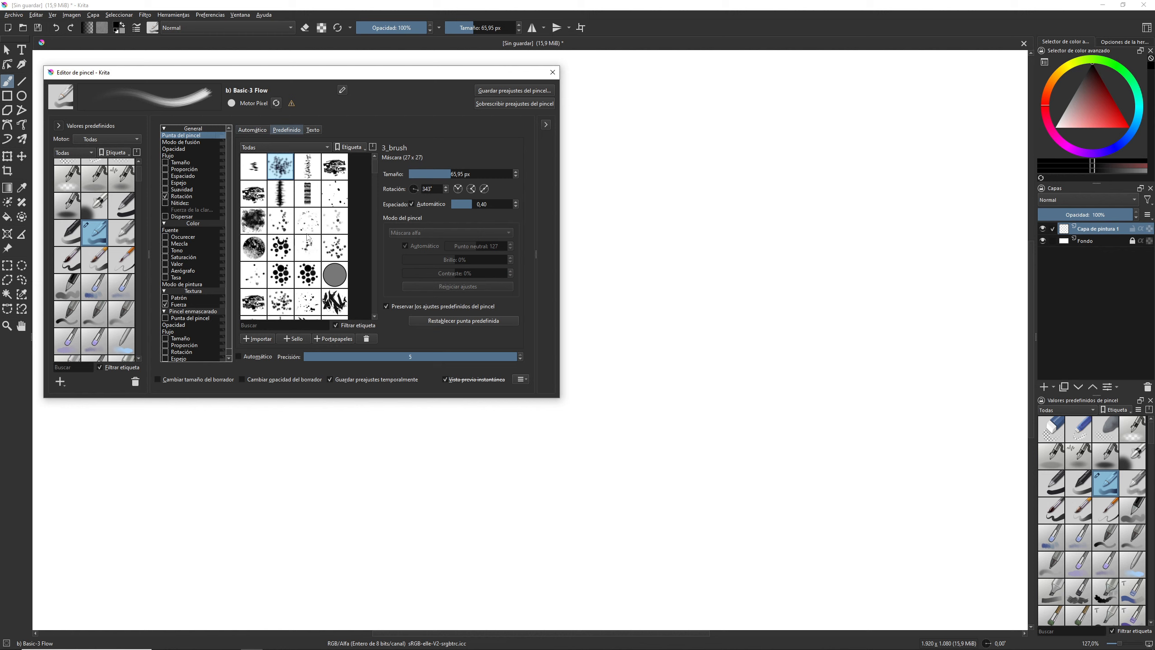
pyautogui.click(412, 204)
pyautogui.moveTo(457, 203); pyautogui.dragTo(475, 204)
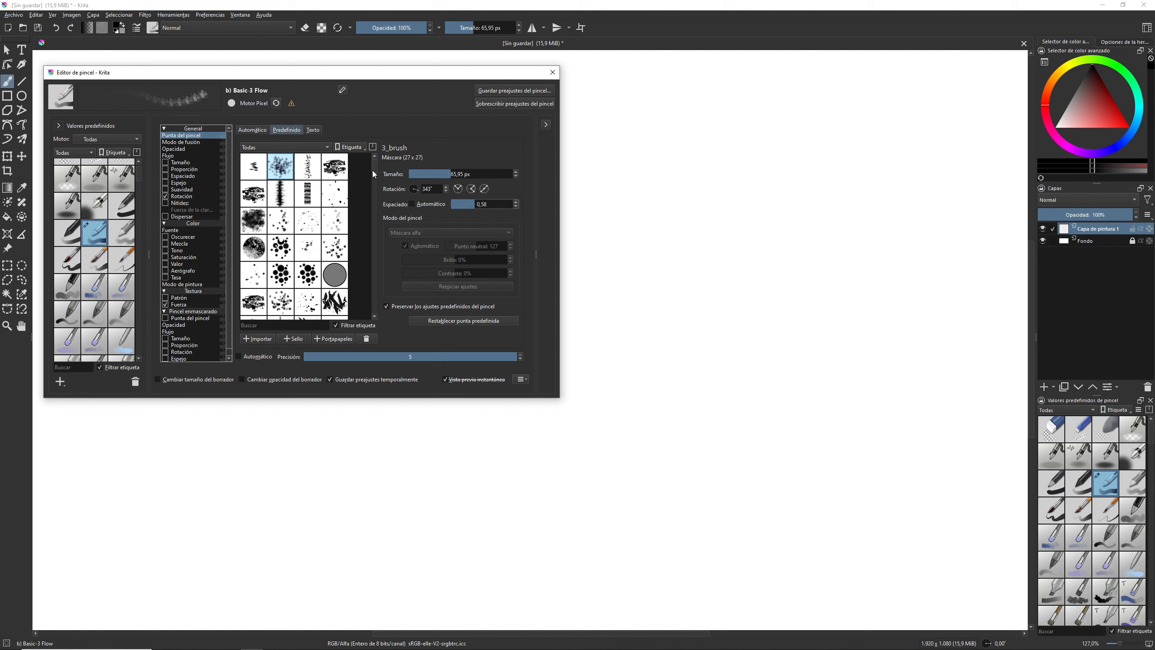
pyautogui.moveTo(372, 170); pyautogui.dragTo(376, 311)
pyautogui.click(307, 308)
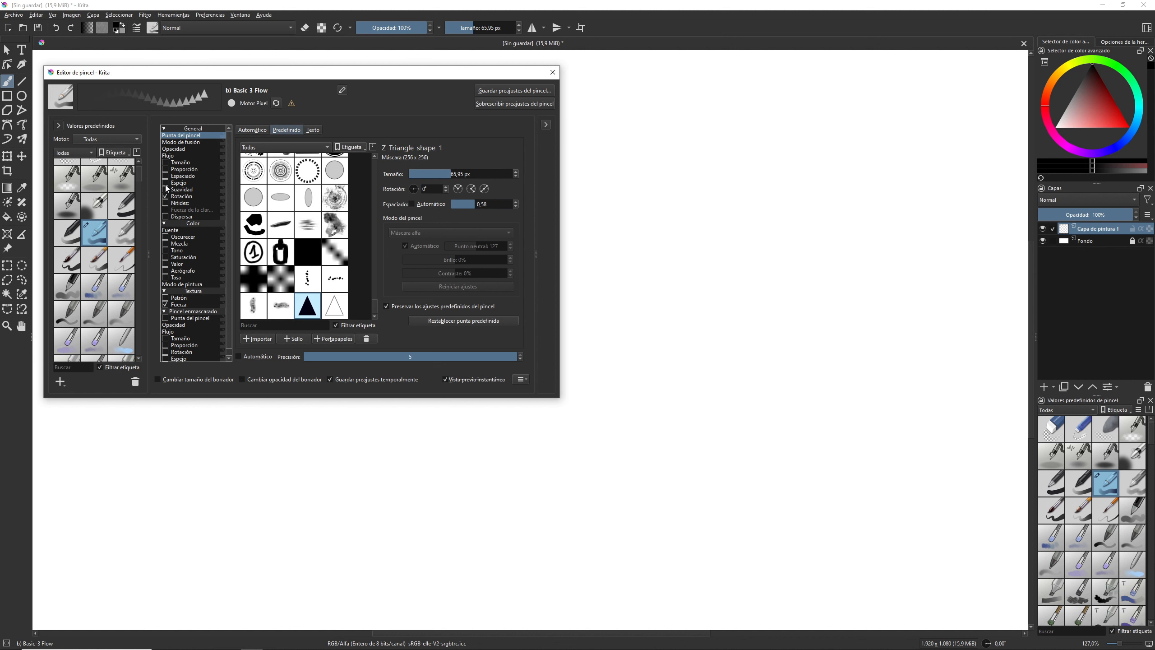
# - Drive Rotación with Presión instead of Presión tangencial and paint horizontal sample strokes near the top of the canvas
pyautogui.click(177, 199)
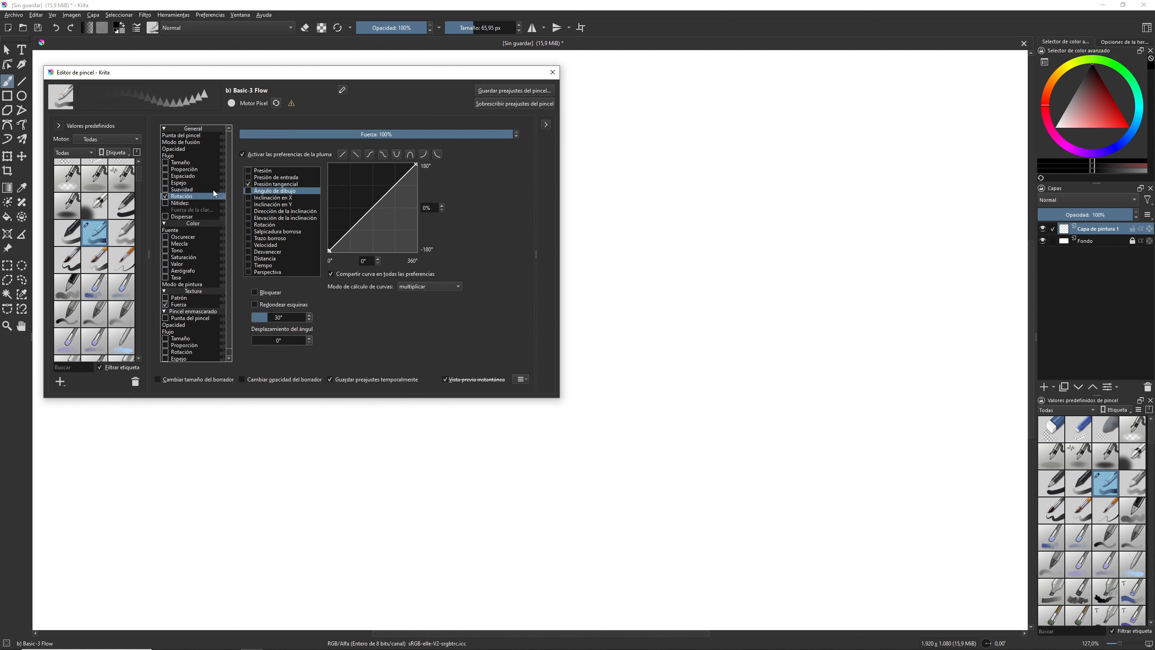
pyautogui.click(248, 170)
pyautogui.click(248, 183)
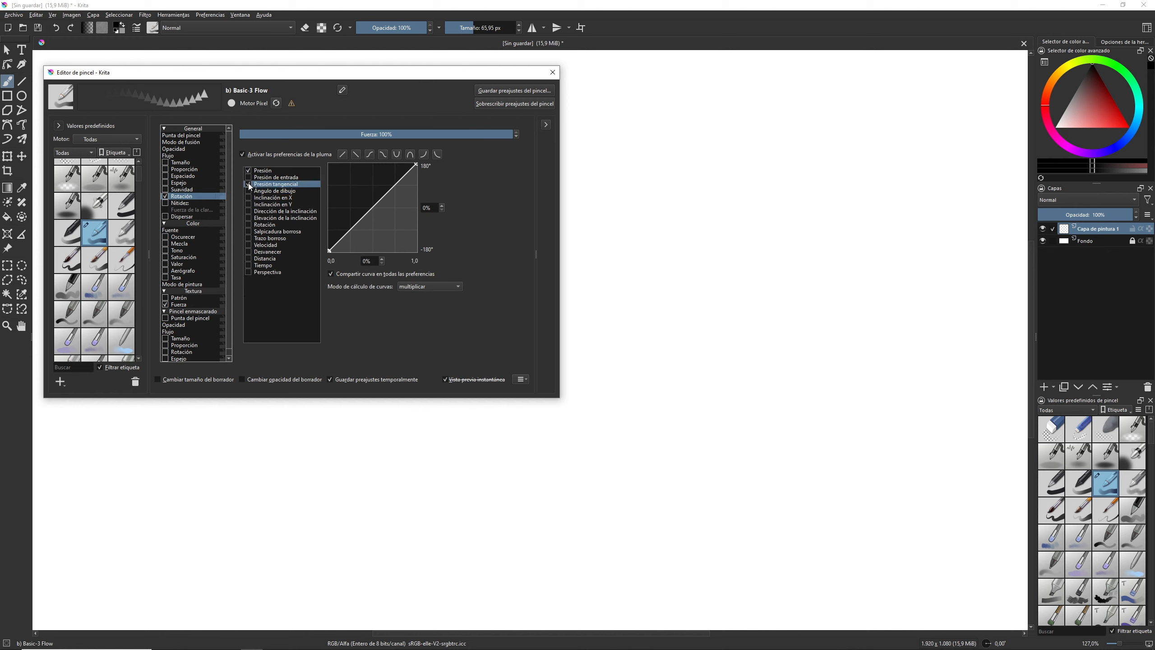
pyautogui.click(266, 172)
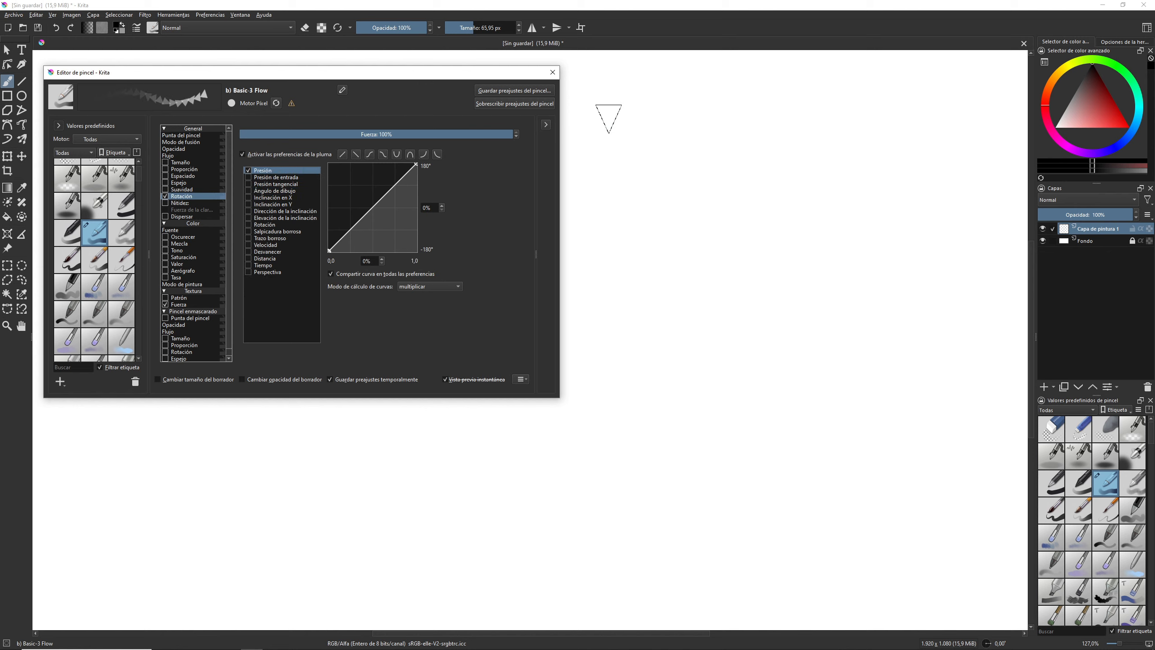
pyautogui.moveTo(606, 95); pyautogui.dragTo(960, 98)
pyautogui.moveTo(600, 150)
pyautogui.mouseDown()
pyautogui.moveTo(1007, 149)
pyautogui.moveTo(800, 188)
pyautogui.mouseUp()
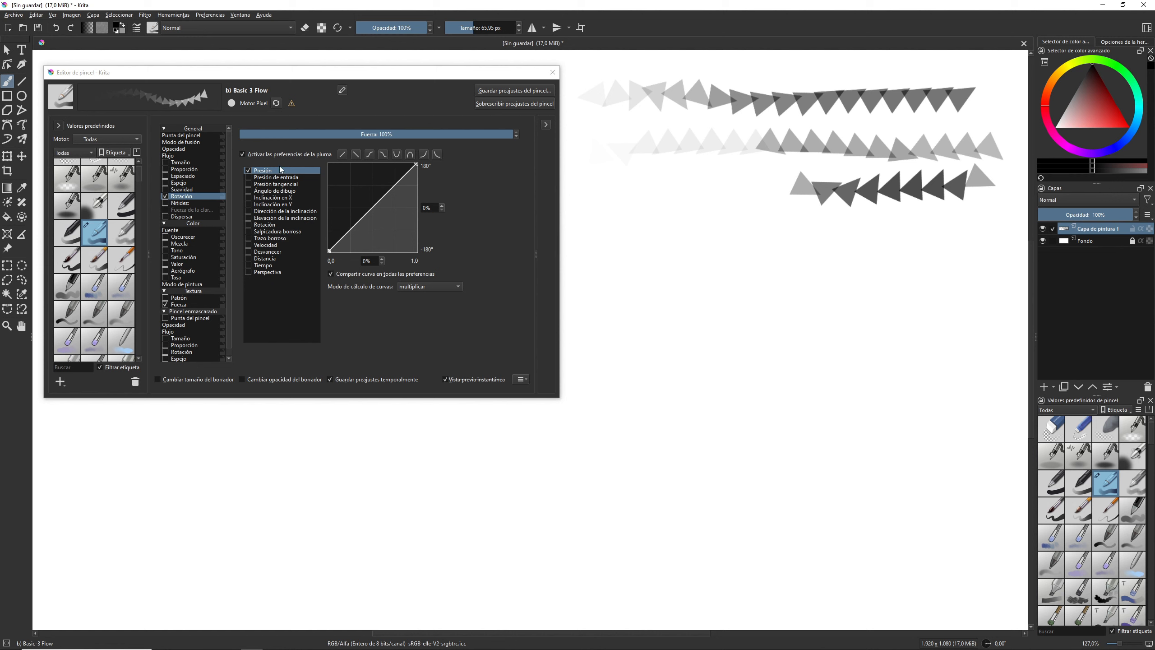
# - Drive Rotación with Ángulo de dibujo instead of Presión and paint several curving and spiral strokes
pyautogui.click(268, 192)
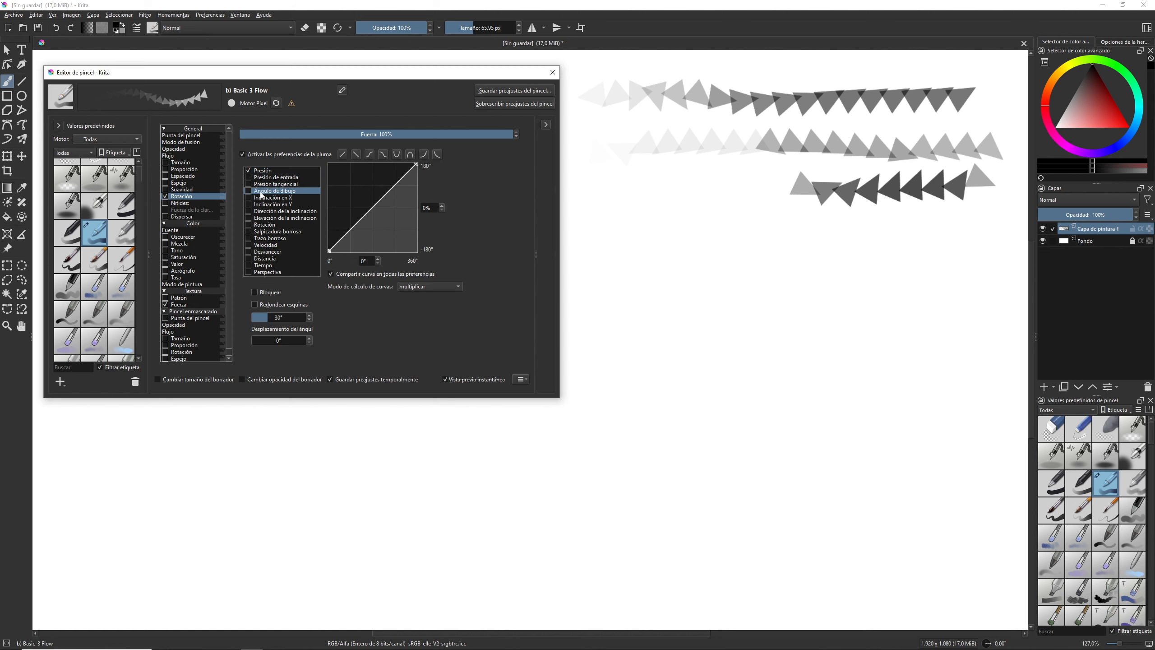
pyautogui.click(248, 190)
pyautogui.click(248, 171)
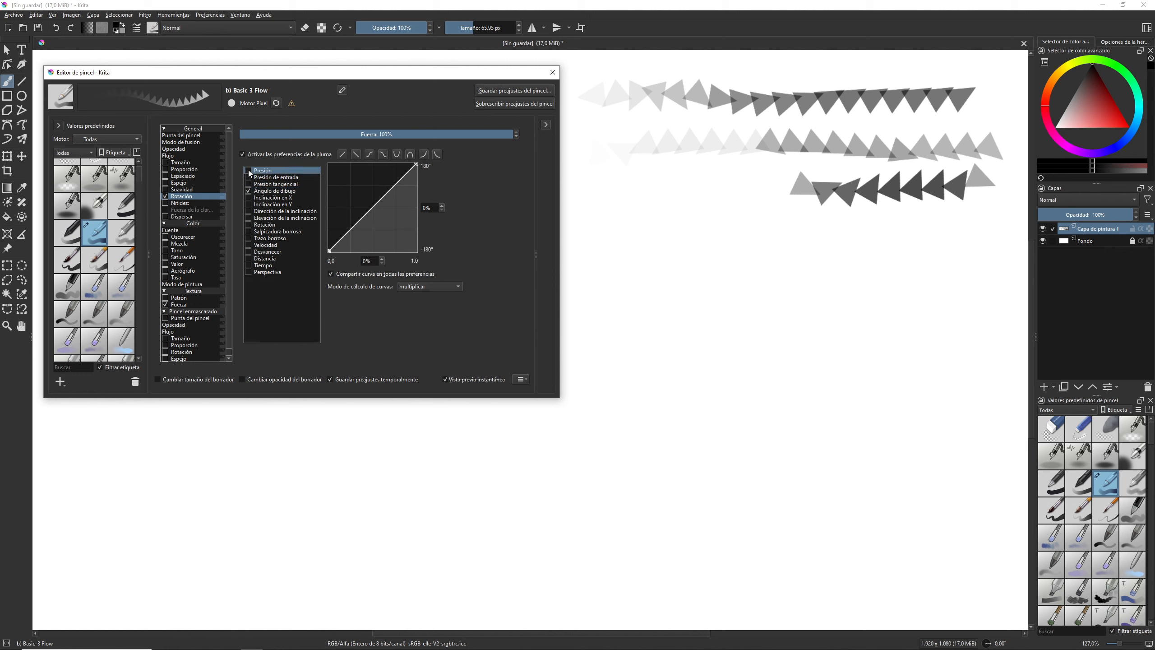
pyautogui.click(264, 191)
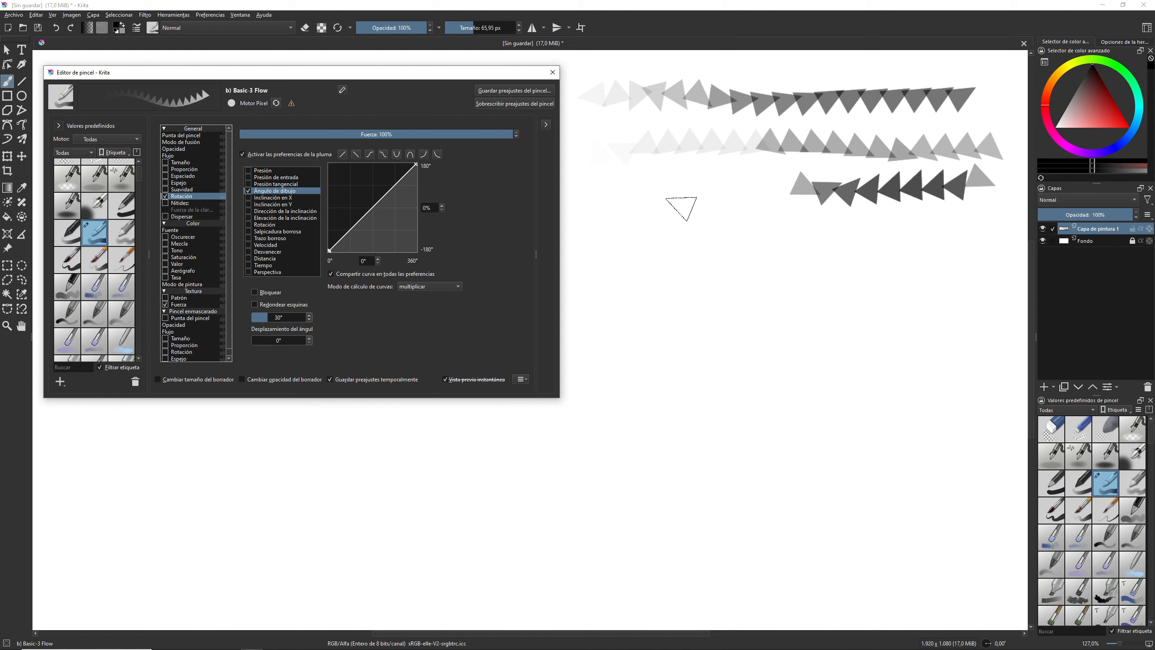
pyautogui.moveTo(680, 203)
pyautogui.mouseDown()
pyautogui.moveTo(639, 219)
pyautogui.moveTo(619, 249)
pyautogui.moveTo(619, 283)
pyautogui.moveTo(640, 305)
pyautogui.moveTo(688, 306)
pyautogui.moveTo(781, 246)
pyautogui.moveTo(819, 238)
pyautogui.moveTo(908, 236)
pyautogui.moveTo(947, 250)
pyautogui.moveTo(962, 278)
pyautogui.moveTo(950, 314)
pyautogui.moveTo(902, 328)
pyautogui.moveTo(858, 308)
pyautogui.moveTo(872, 280)
pyautogui.moveTo(903, 278)
pyautogui.mouseUp()
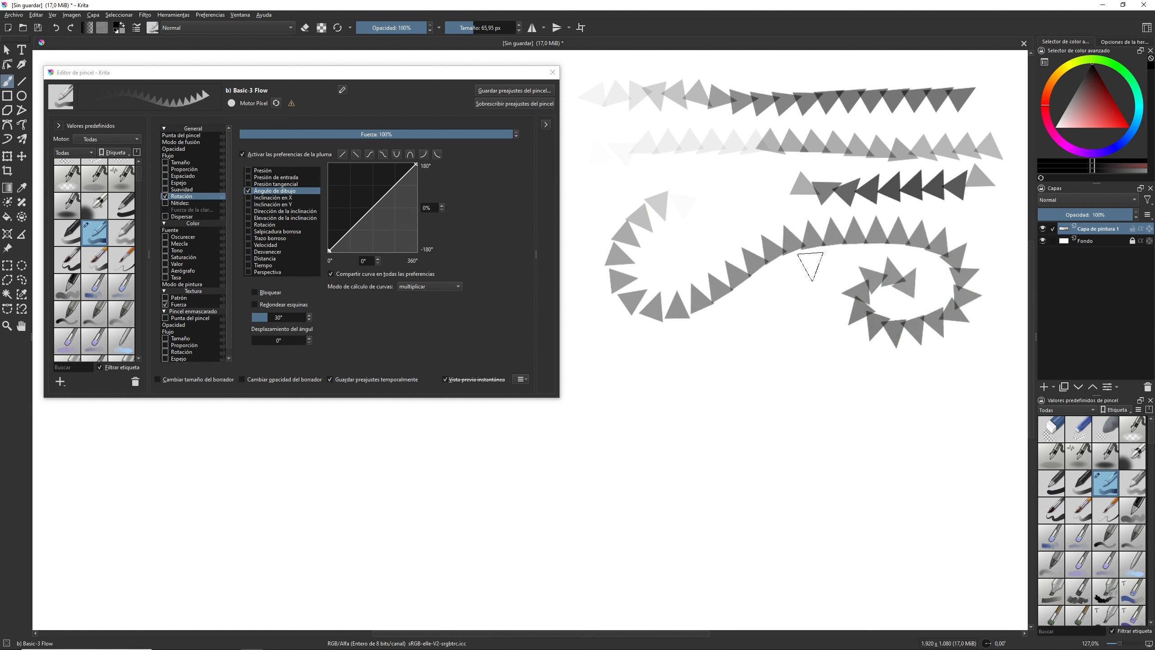
pyautogui.moveTo(807, 261)
pyautogui.mouseDown()
pyautogui.moveTo(728, 325)
pyautogui.moveTo(646, 347)
pyautogui.moveTo(582, 282)
pyautogui.moveTo(600, 213)
pyautogui.moveTo(630, 184)
pyautogui.mouseUp()
pyautogui.moveTo(674, 250)
pyautogui.mouseDown()
pyautogui.moveTo(695, 260)
pyautogui.moveTo(794, 213)
pyautogui.mouseUp()
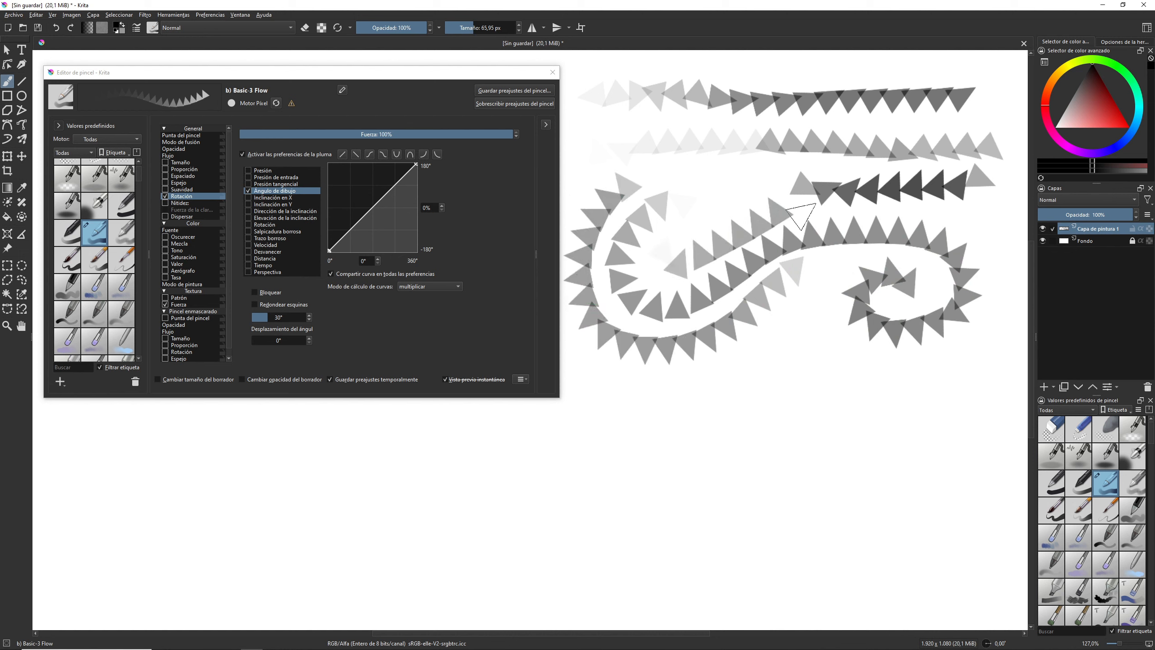
pyautogui.moveTo(818, 312)
pyautogui.mouseDown()
pyautogui.moveTo(826, 346)
pyautogui.moveTo(878, 384)
pyautogui.moveTo(962, 383)
pyautogui.moveTo(1014, 334)
pyautogui.moveTo(1020, 273)
pyautogui.moveTo(993, 219)
pyautogui.moveTo(942, 227)
pyautogui.mouseUp()
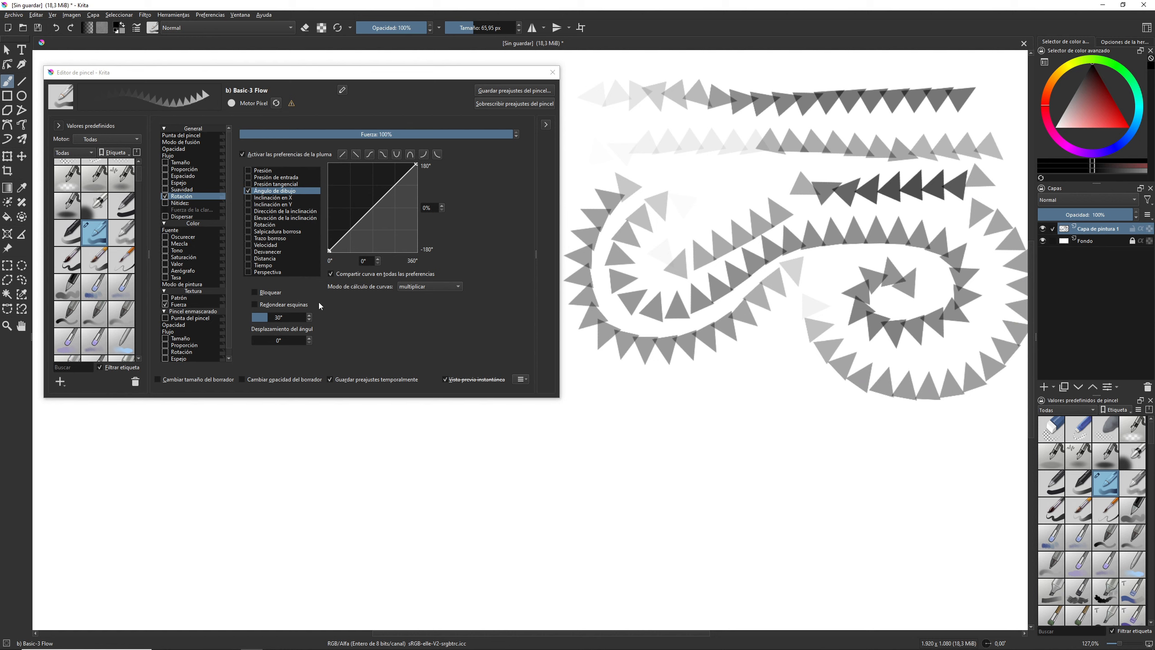
# - Enable Bloquear for Ángulo de dibujo and paint two horizontal strokes and an overlapping scribble below the curves
pyautogui.click(254, 293)
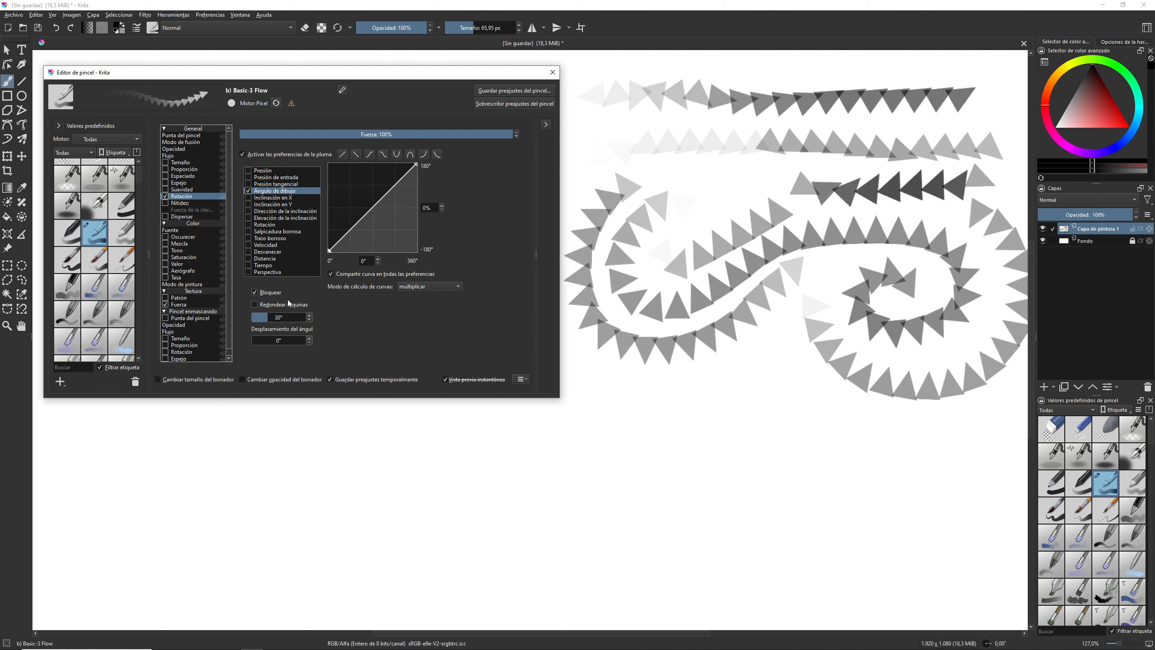
pyautogui.moveTo(622, 409); pyautogui.dragTo(798, 415)
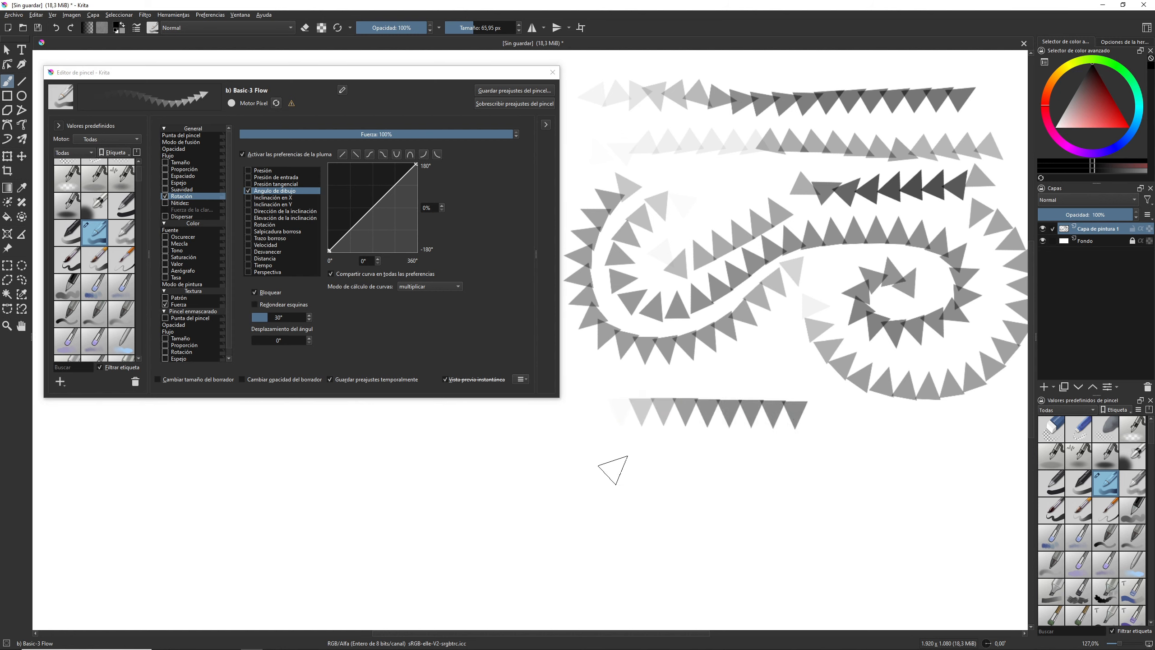
pyautogui.moveTo(619, 465); pyautogui.dragTo(802, 471)
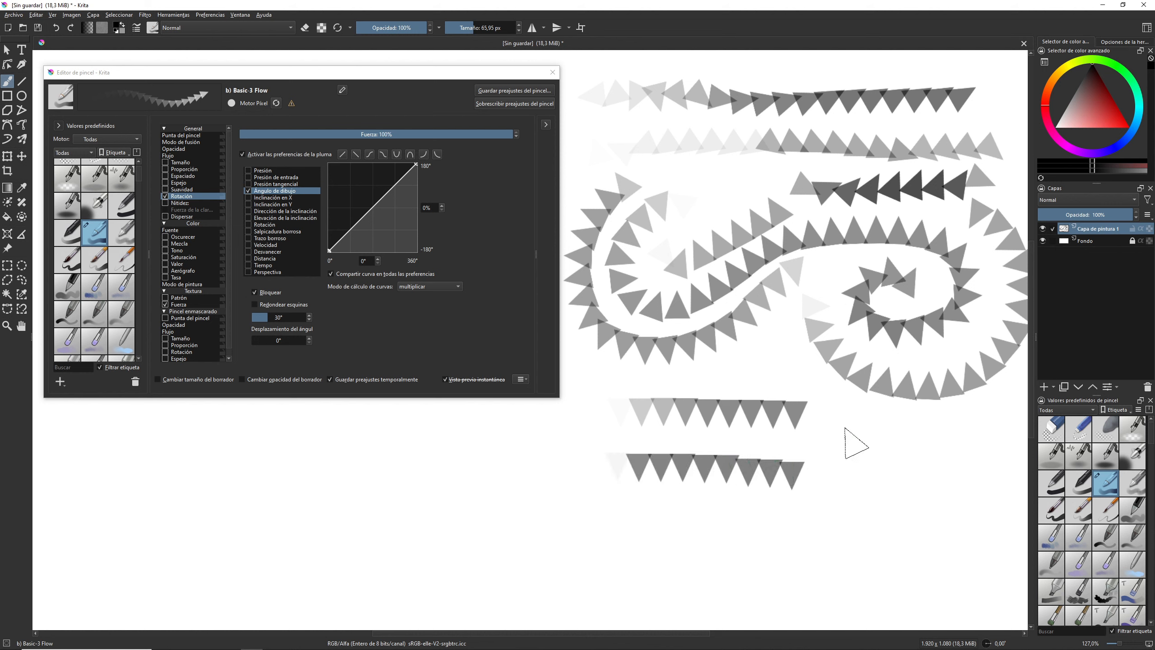
pyautogui.moveTo(856, 443)
pyautogui.mouseDown()
pyautogui.moveTo(786, 475)
pyautogui.moveTo(875, 439)
pyautogui.moveTo(864, 482)
pyautogui.moveTo(898, 508)
pyautogui.moveTo(947, 481)
pyautogui.mouseUp()
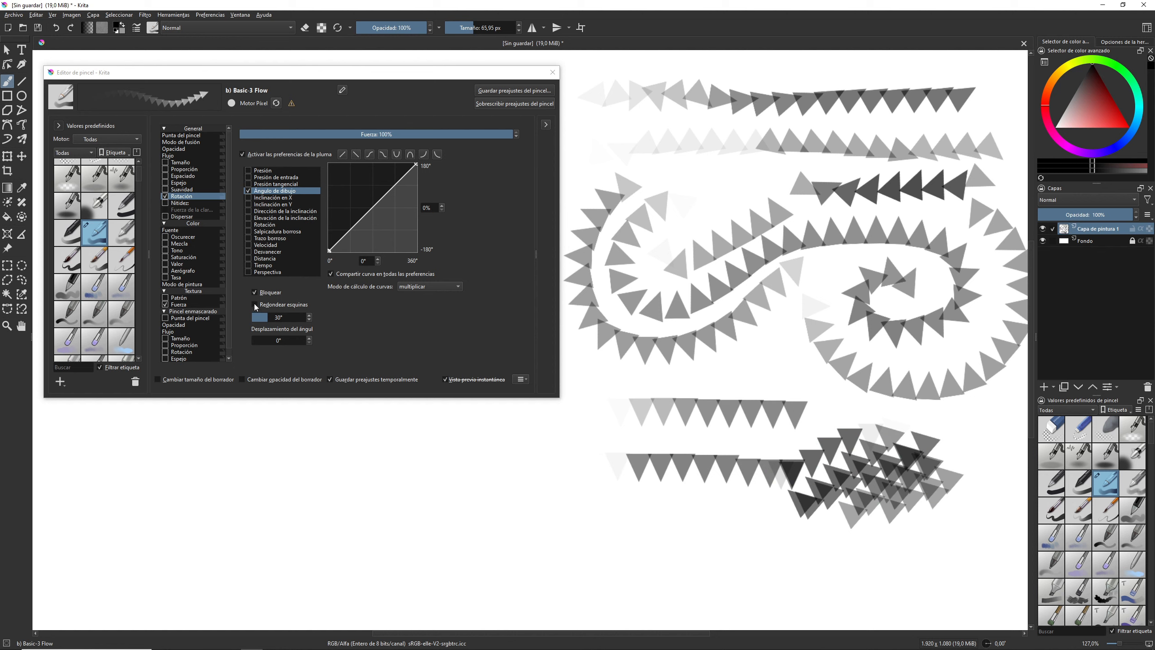
# - Replace Bloquear with Redondear esquinas, paint a right-angled stroke, and paint a matching one with Redondear esquinas off
pyautogui.click(257, 294)
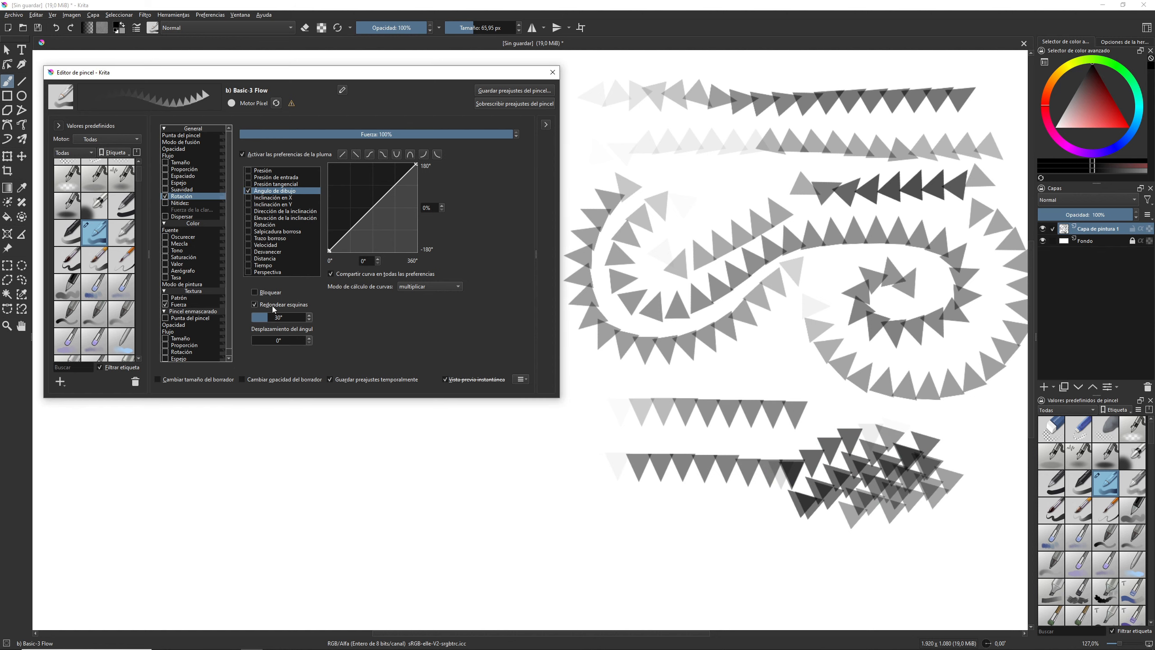
pyautogui.moveTo(78, 454)
pyautogui.mouseDown()
pyautogui.moveTo(210, 447)
pyautogui.moveTo(230, 469)
pyautogui.moveTo(223, 561)
pyautogui.mouseUp()
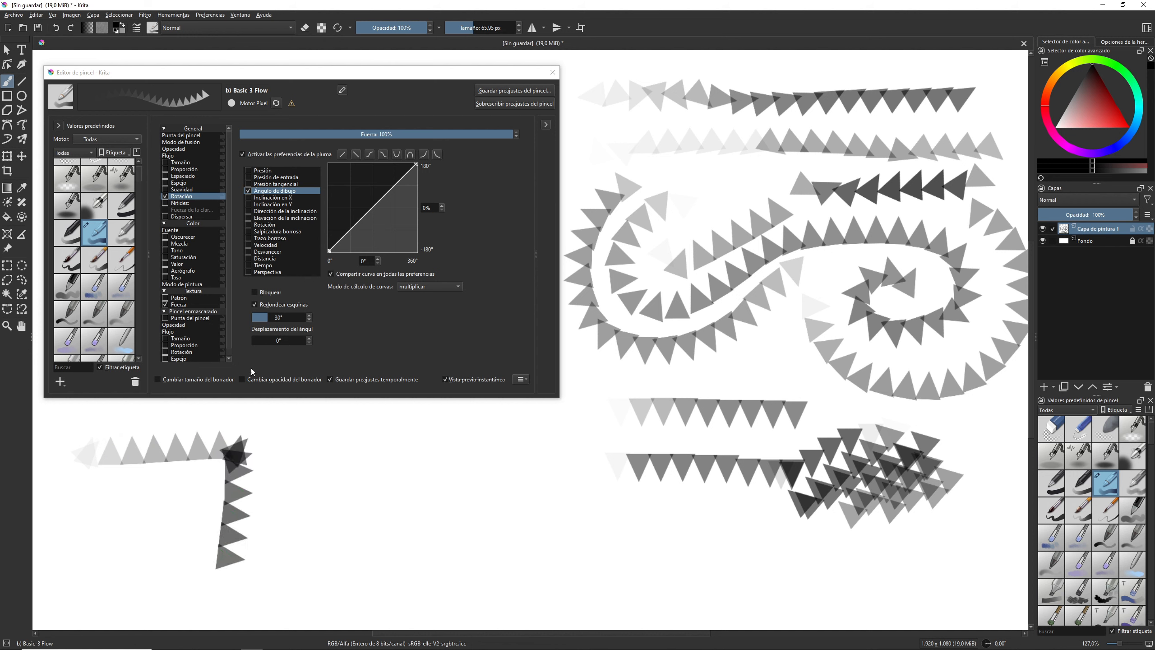
pyautogui.click(257, 305)
pyautogui.moveTo(291, 450)
pyautogui.mouseDown()
pyautogui.moveTo(390, 451)
pyautogui.moveTo(376, 557)
pyautogui.mouseUp()
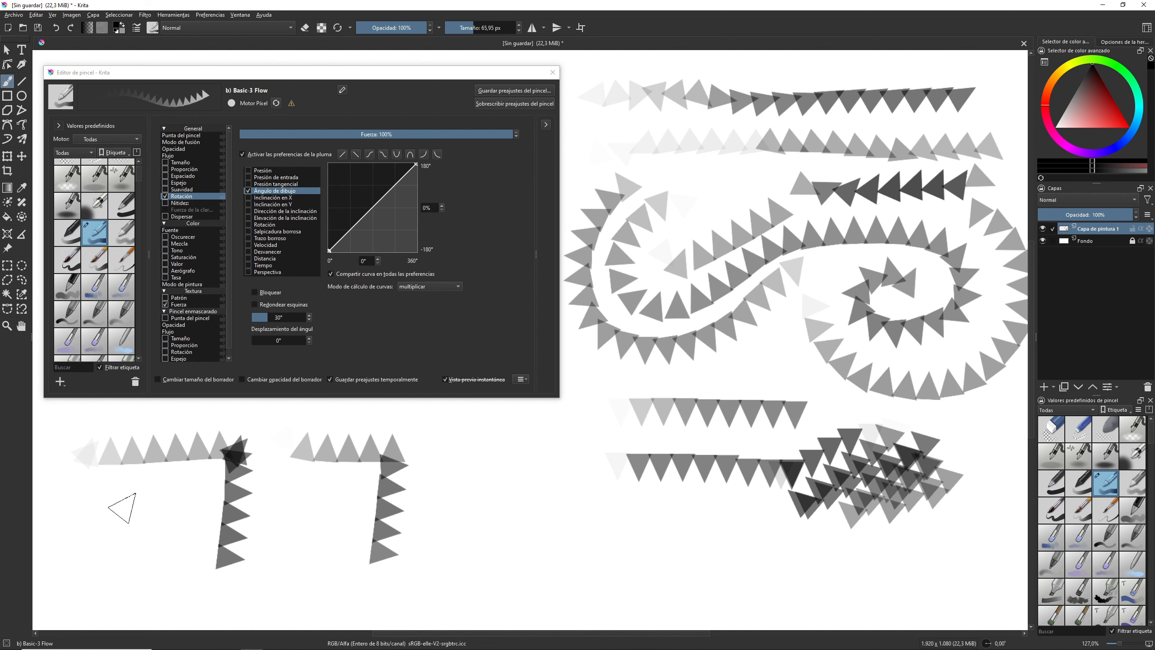
# - Paint a spiral below the brush editor, raise the Redondear esquinas angle, and paint a second spiral beside it
pyautogui.moveTo(150, 492)
pyautogui.mouseDown()
pyautogui.moveTo(66, 586)
pyautogui.moveTo(146, 523)
pyautogui.moveTo(109, 555)
pyautogui.mouseUp()
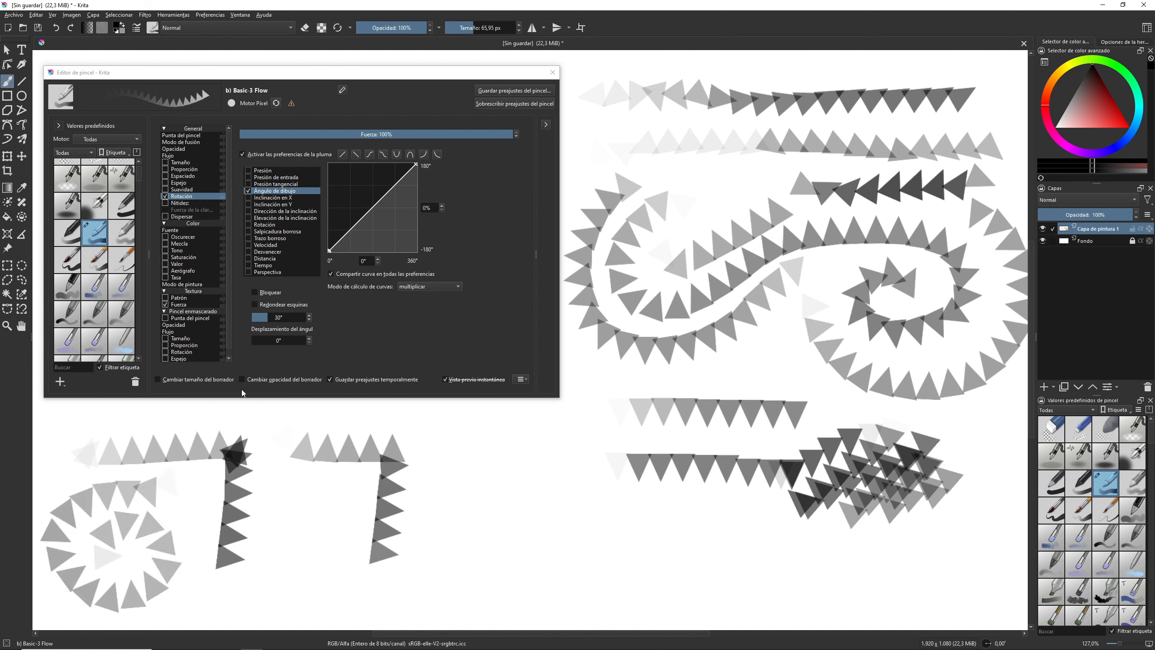
pyautogui.moveTo(271, 313)
pyautogui.mouseDown()
pyautogui.moveTo(295, 314)
pyautogui.moveTo(282, 314)
pyautogui.mouseUp()
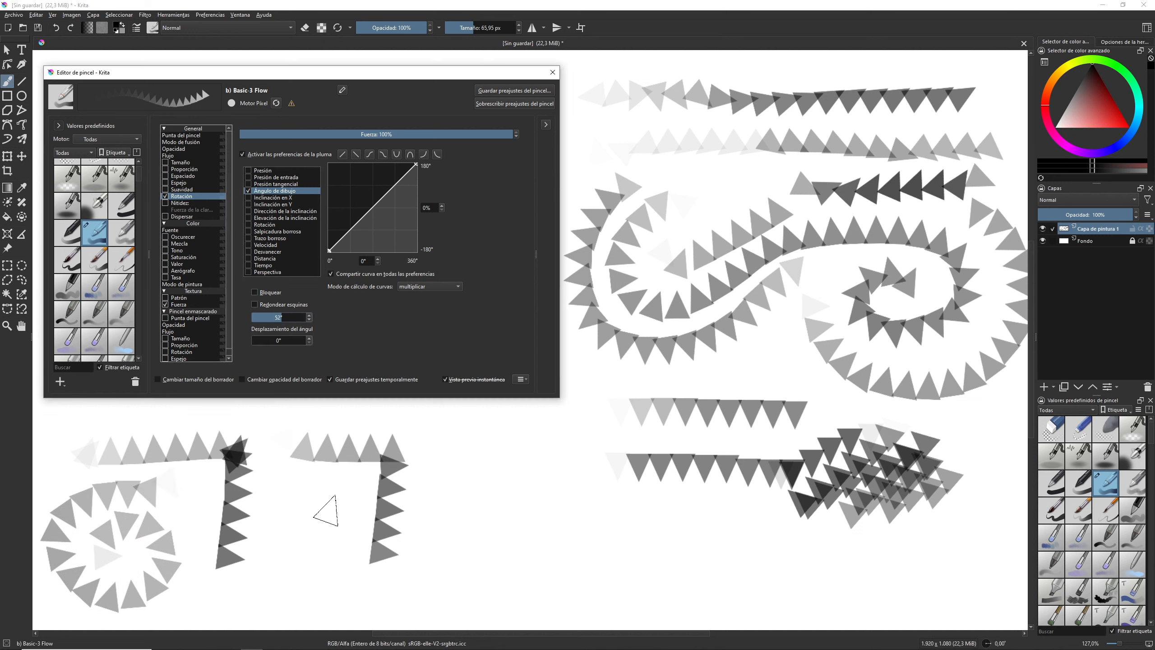
pyautogui.moveTo(332, 493)
pyautogui.mouseDown()
pyautogui.moveTo(316, 553)
pyautogui.moveTo(282, 590)
pyautogui.moveTo(285, 554)
pyautogui.mouseUp()
# - Set the Redondear esquinas angle to 30° and Desplazamiento del ángulo to 93°, and paint a curled sample stroke
pyautogui.moveTo(277, 317)
pyautogui.mouseDown()
pyautogui.moveTo(251, 317)
pyautogui.moveTo(271, 321)
pyautogui.mouseUp()
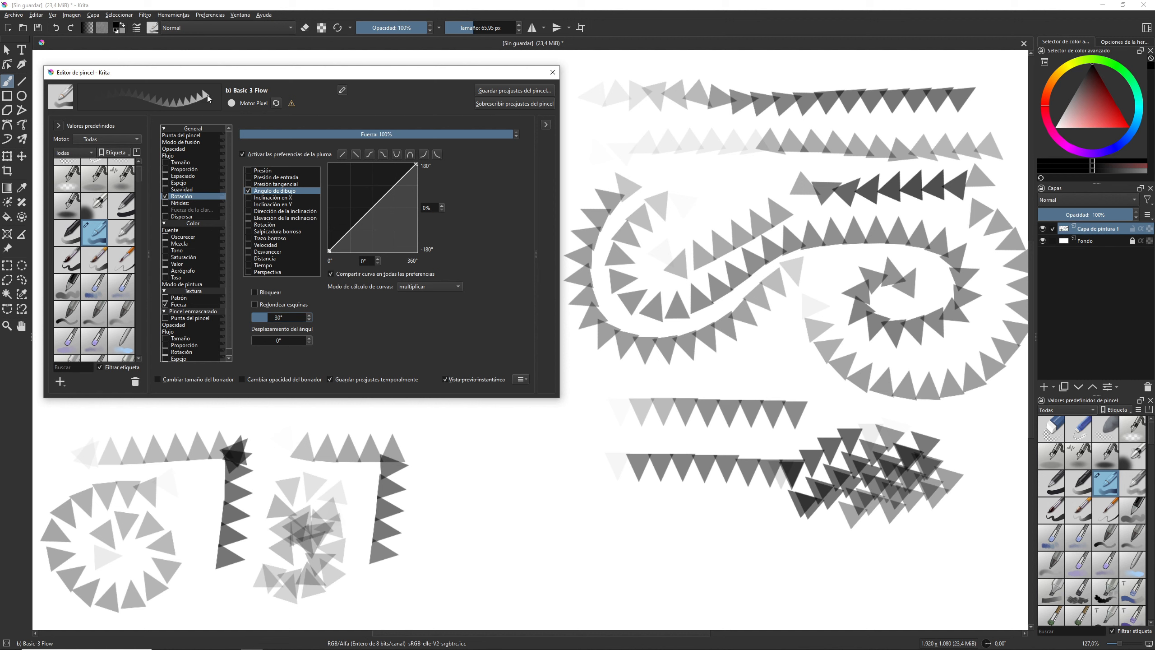
pyautogui.moveTo(263, 340)
pyautogui.mouseDown()
pyautogui.moveTo(289, 340)
pyautogui.moveTo(265, 340)
pyautogui.mouseUp()
pyautogui.moveTo(425, 436)
pyautogui.mouseDown()
pyautogui.moveTo(500, 423)
pyautogui.moveTo(567, 448)
pyautogui.moveTo(538, 507)
pyautogui.moveTo(473, 469)
pyautogui.moveTo(518, 475)
pyautogui.mouseUp()
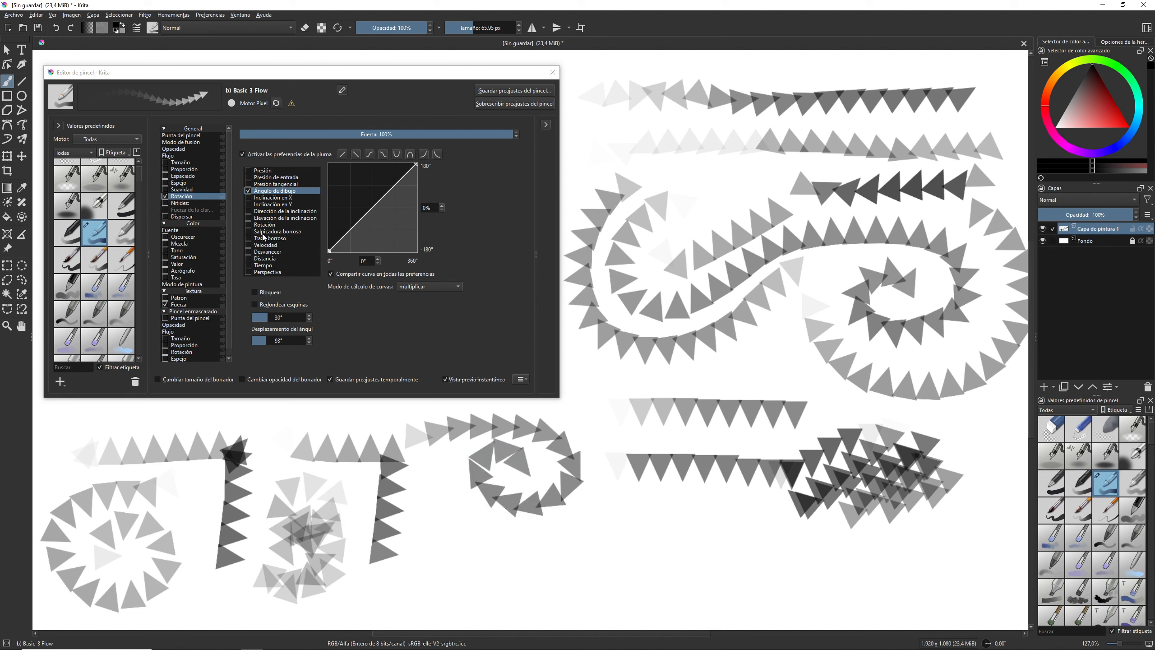
# - Replace Ángulo de dibujo with Salpicadura borrosa for Rotación and paint an overlapping scribble below the curled stroke
pyautogui.click(256, 233)
pyautogui.click(248, 231)
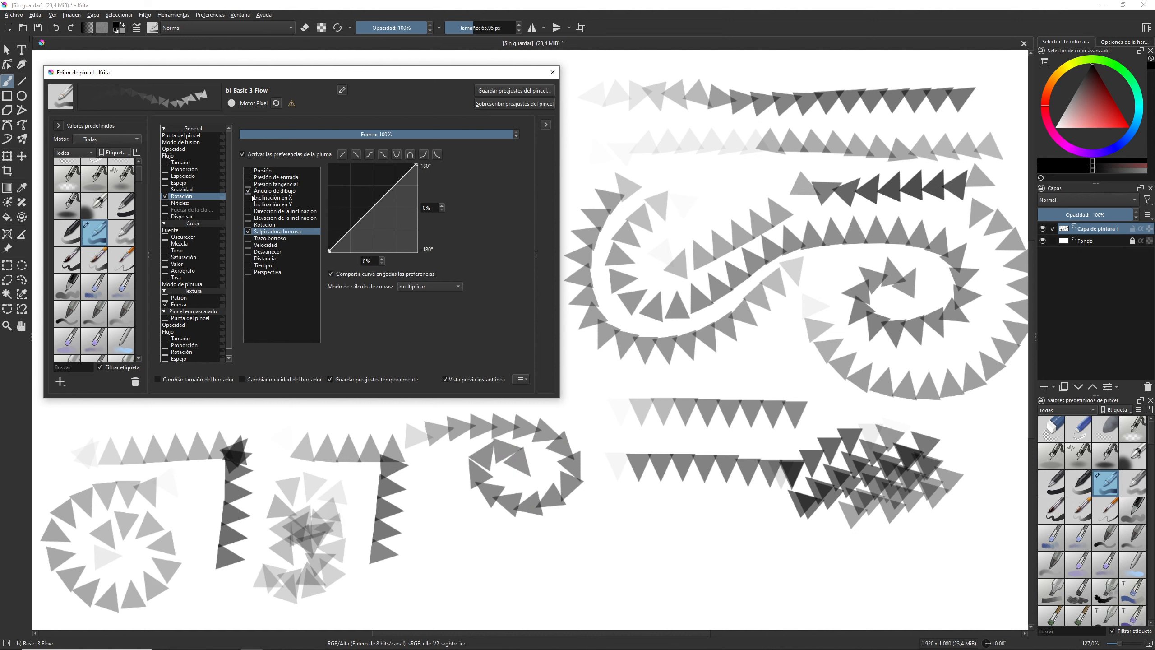
pyautogui.click(251, 191)
pyautogui.click(269, 232)
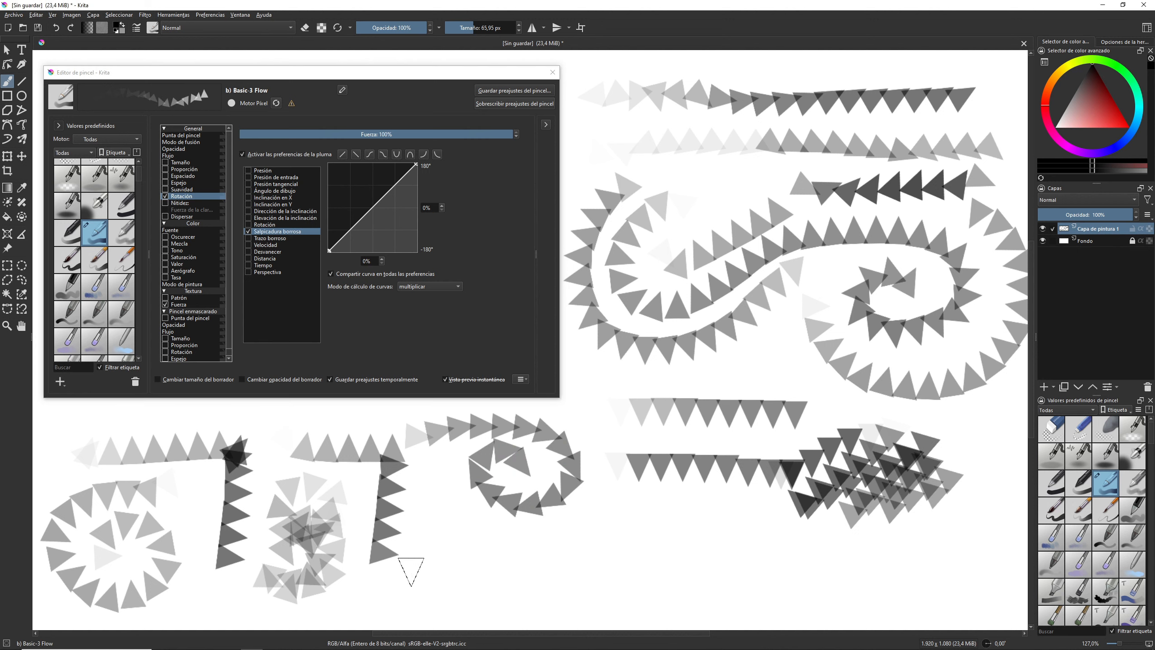
pyautogui.moveTo(418, 540)
pyautogui.mouseDown()
pyautogui.moveTo(459, 520)
pyautogui.moveTo(423, 585)
pyautogui.moveTo(470, 534)
pyautogui.moveTo(447, 587)
pyautogui.moveTo(466, 589)
pyautogui.moveTo(498, 551)
pyautogui.moveTo(477, 606)
pyautogui.moveTo(510, 592)
pyautogui.mouseUp()
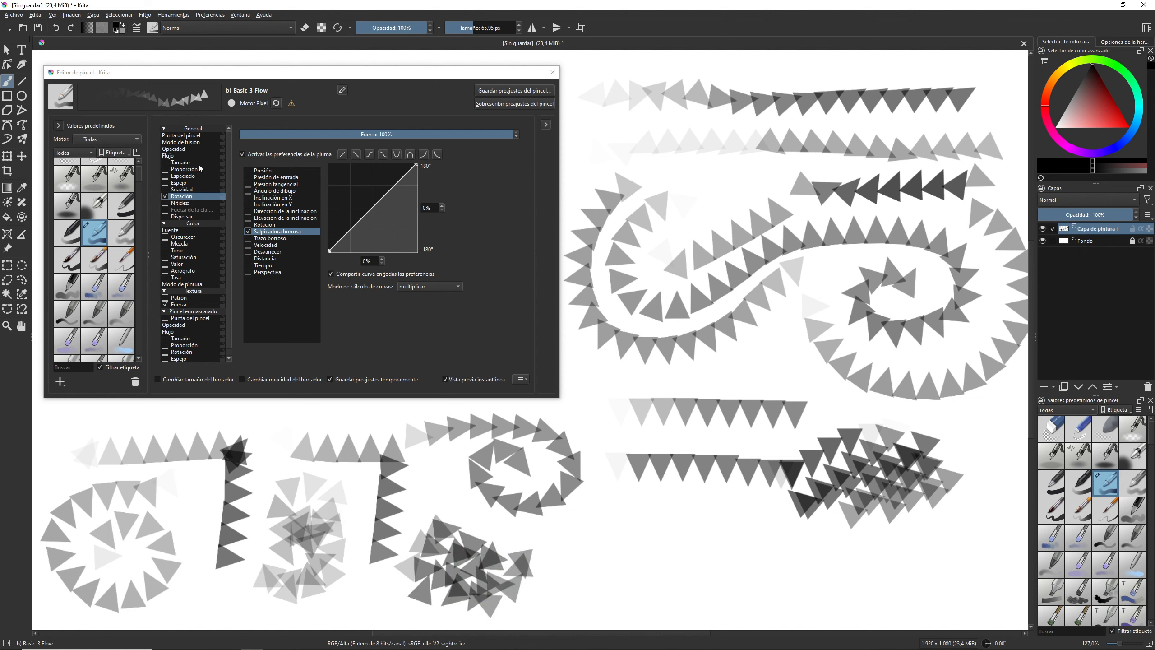
# - Choose the predefined Watercolor brush tip and paint a sample stroke beside the triangle scribble
pyautogui.click(181, 134)
pyautogui.click(335, 224)
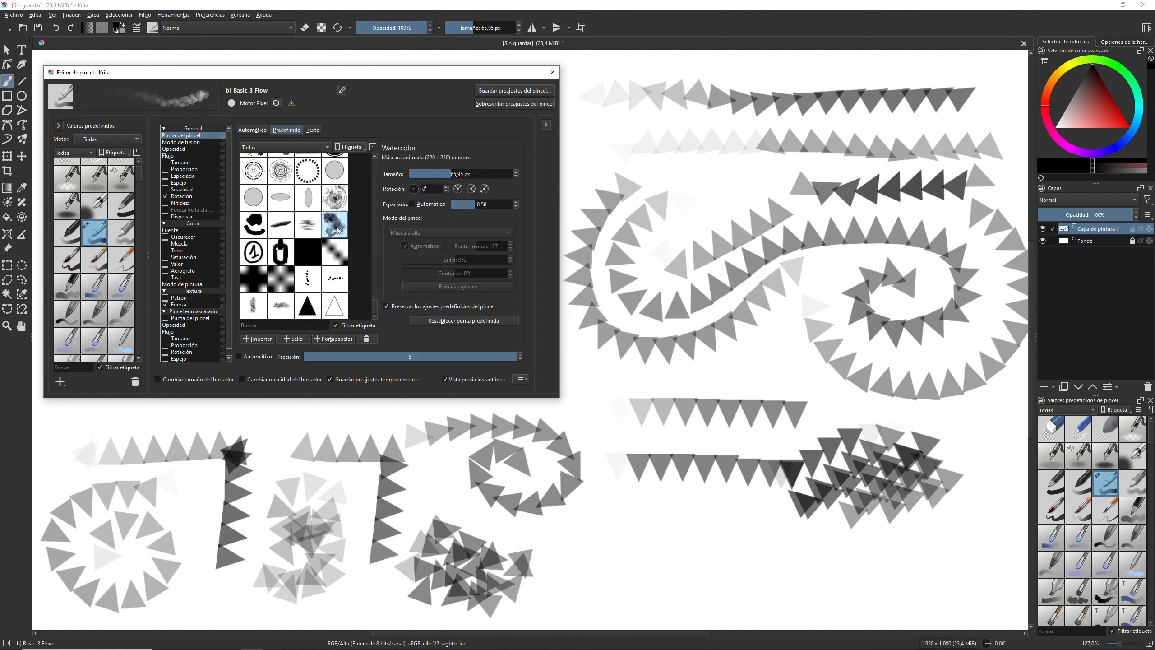
pyautogui.moveTo(566, 562)
pyautogui.mouseDown()
pyautogui.moveTo(616, 523)
pyautogui.moveTo(603, 591)
pyautogui.moveTo(674, 546)
pyautogui.moveTo(672, 566)
pyautogui.moveTo(693, 589)
pyautogui.moveTo(666, 529)
pyautogui.mouseUp()
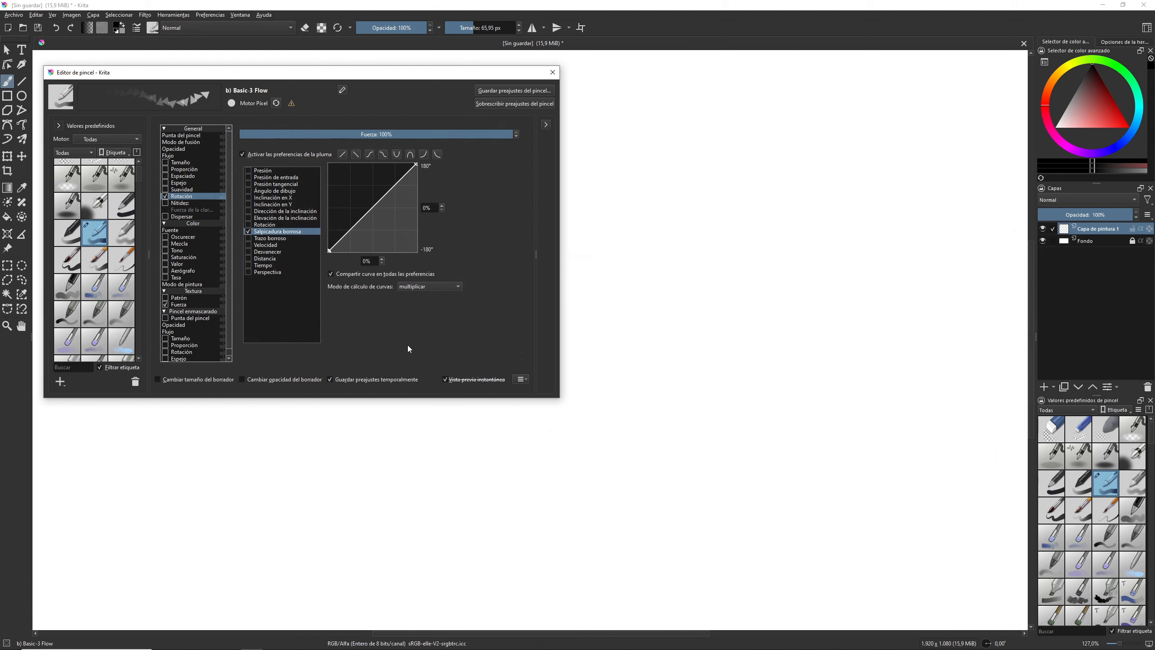
# - Replace Salpicadura borrosa with Distancia for Rotación and paint a horizontal triangle stroke beside the brush editor
pyautogui.click(248, 259)
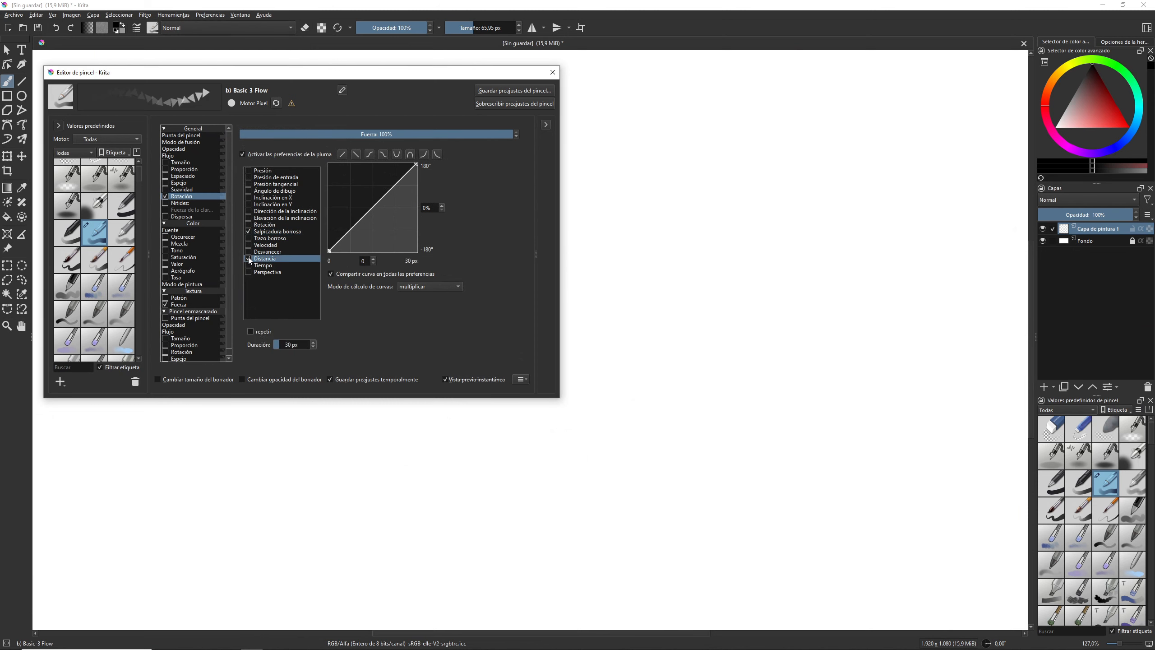
pyautogui.click(249, 229)
pyautogui.click(265, 258)
pyautogui.moveTo(601, 132); pyautogui.dragTo(911, 135)
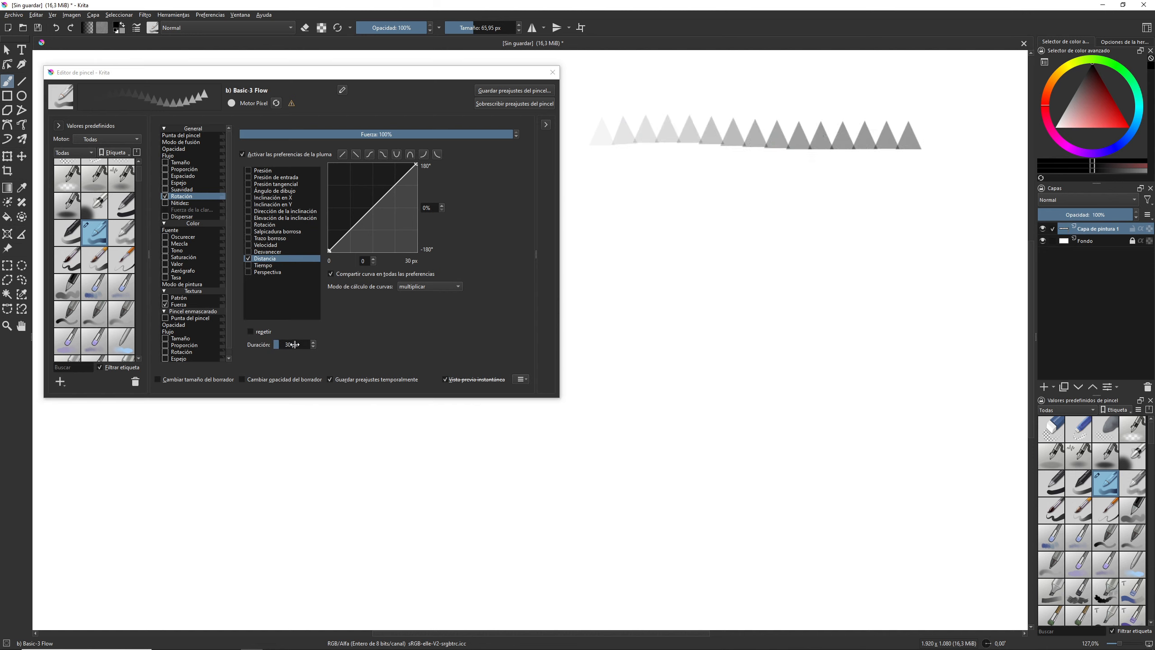
# - Raise the Distancia duration in two stages, ending at 1.497 px, and paint a horizontal stroke after each change
pyautogui.moveTo(278, 345); pyautogui.dragTo(286, 344)
pyautogui.moveTo(588, 192)
pyautogui.mouseDown()
pyautogui.moveTo(749, 184)
pyautogui.moveTo(961, 199)
pyautogui.mouseUp()
pyautogui.moveTo(285, 346); pyautogui.dragTo(294, 344)
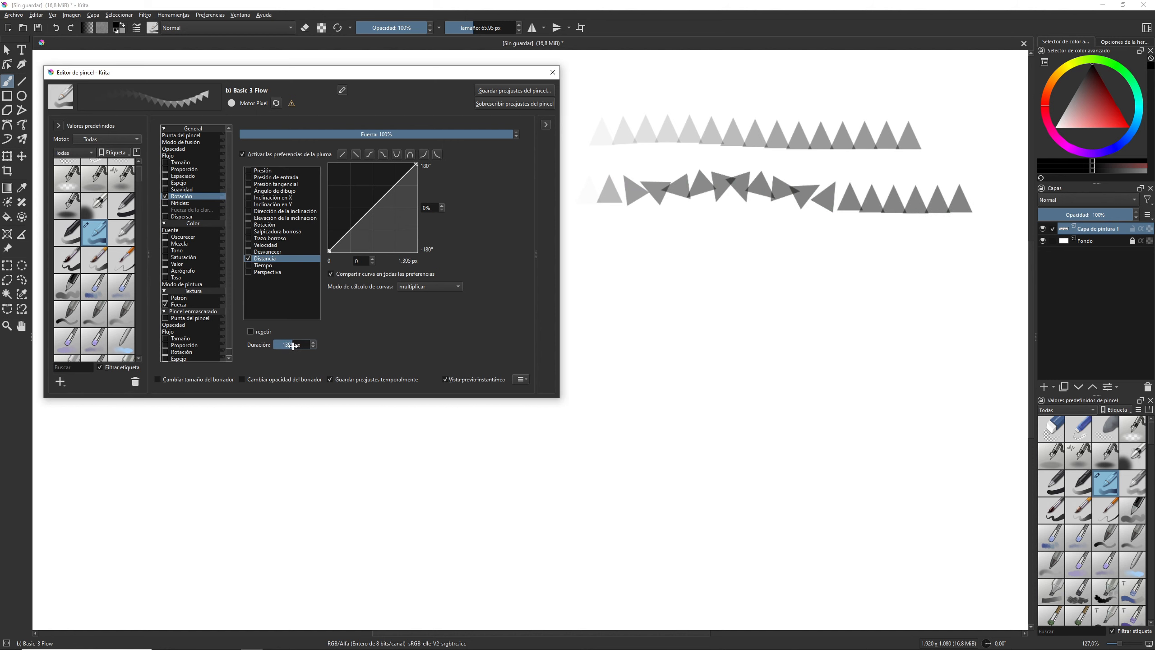
pyautogui.moveTo(591, 260); pyautogui.dragTo(968, 266)
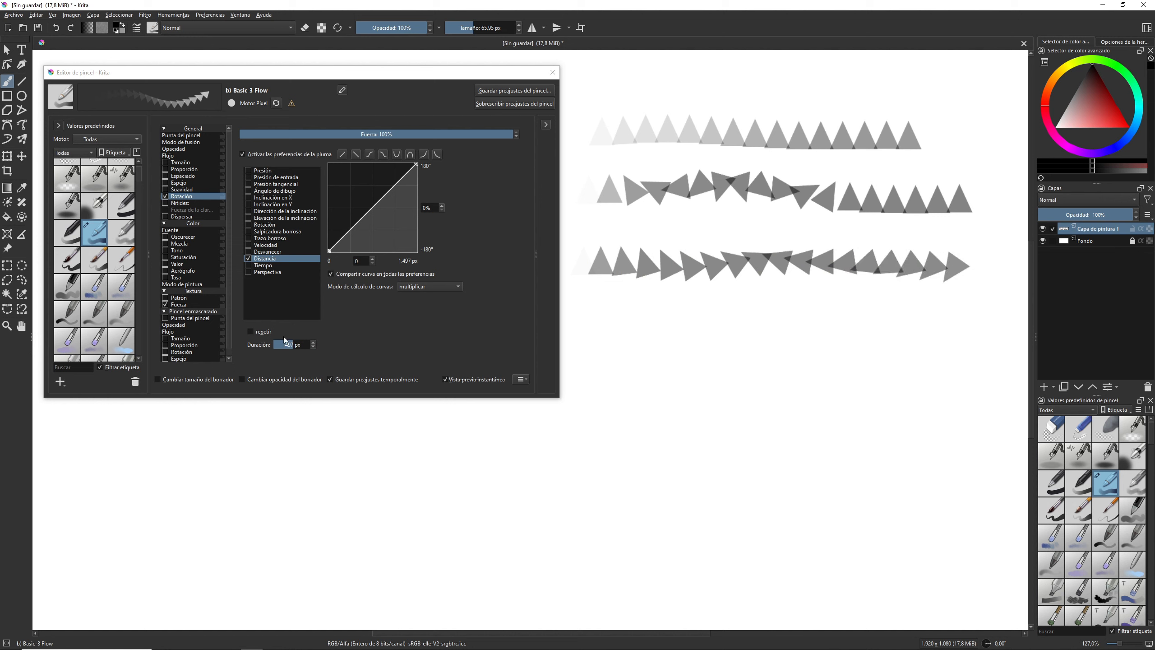
# - Set the Distancia duration to 175 px and paint two horizontal strokes, plus a third with the repeat option enabled
pyautogui.moveTo(293, 344); pyautogui.dragTo(279, 353)
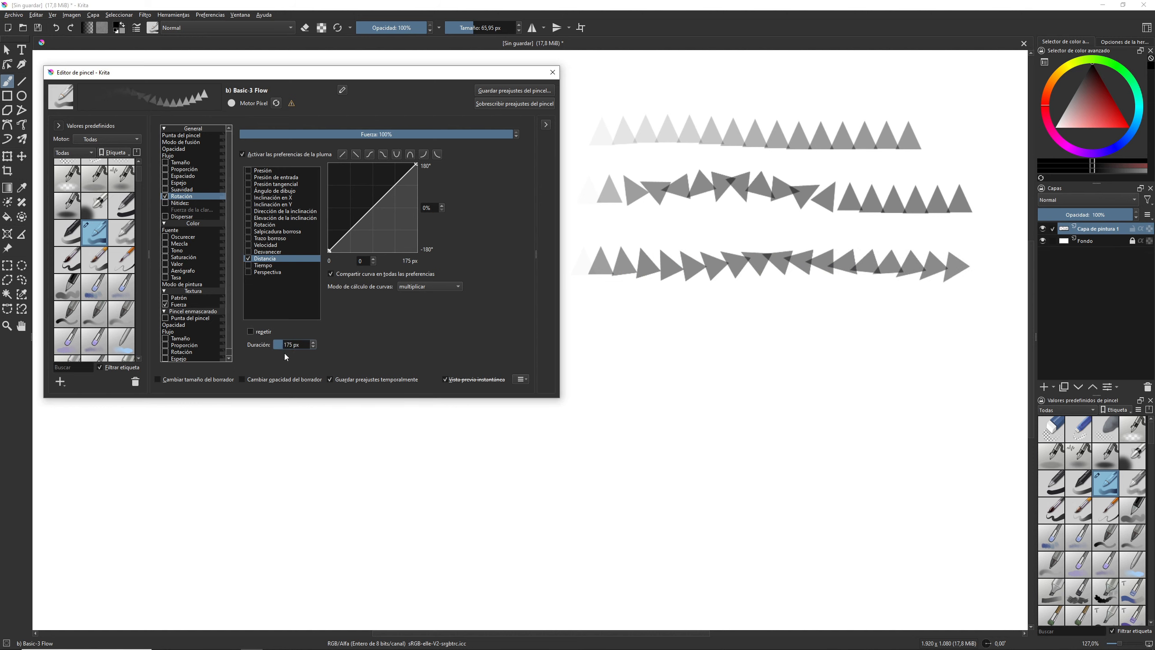
pyautogui.moveTo(585, 321); pyautogui.dragTo(834, 331)
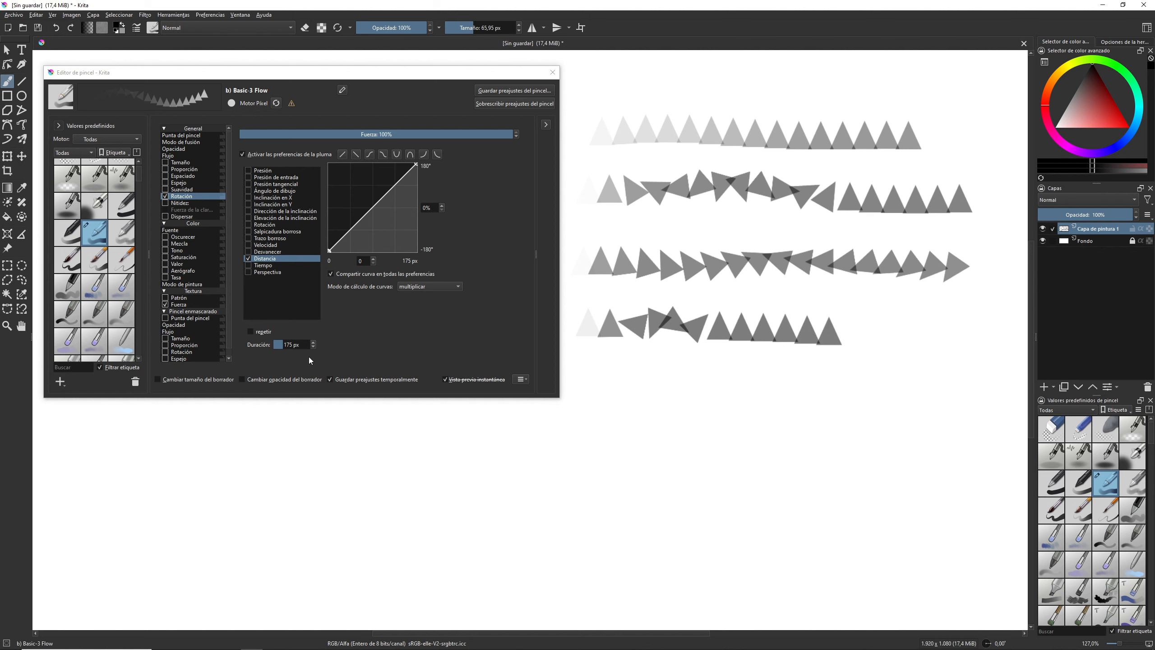
pyautogui.moveTo(583, 383); pyautogui.dragTo(970, 377)
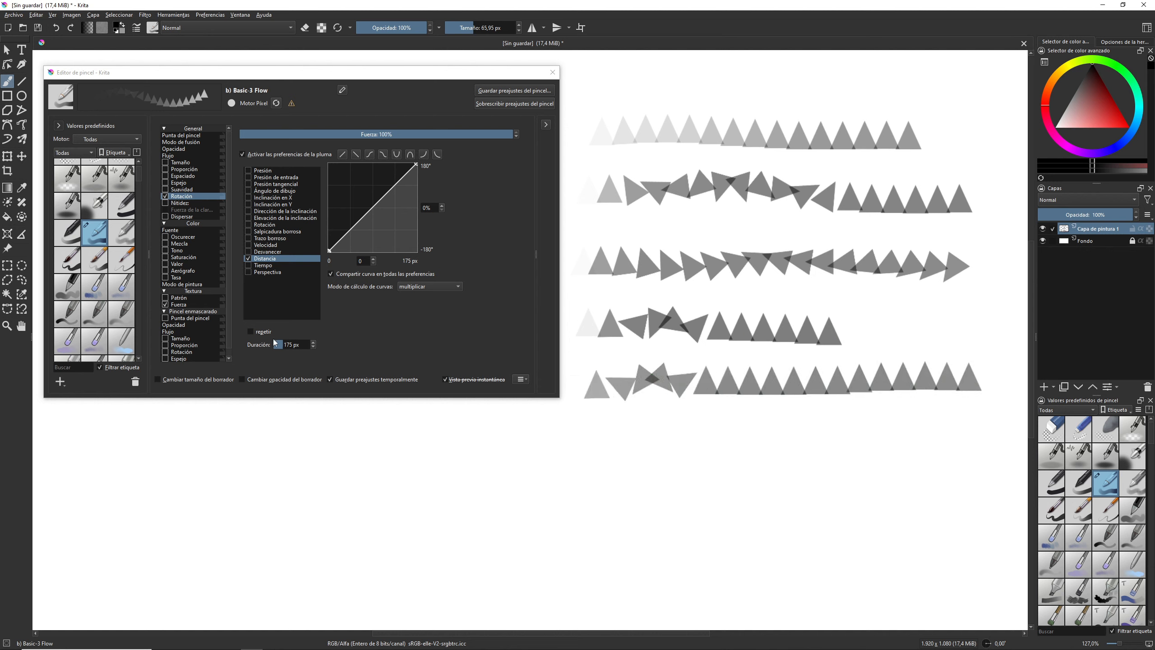
pyautogui.click(252, 332)
pyautogui.moveTo(576, 439)
pyautogui.mouseDown()
pyautogui.moveTo(847, 436)
pyautogui.moveTo(1004, 446)
pyautogui.mouseUp()
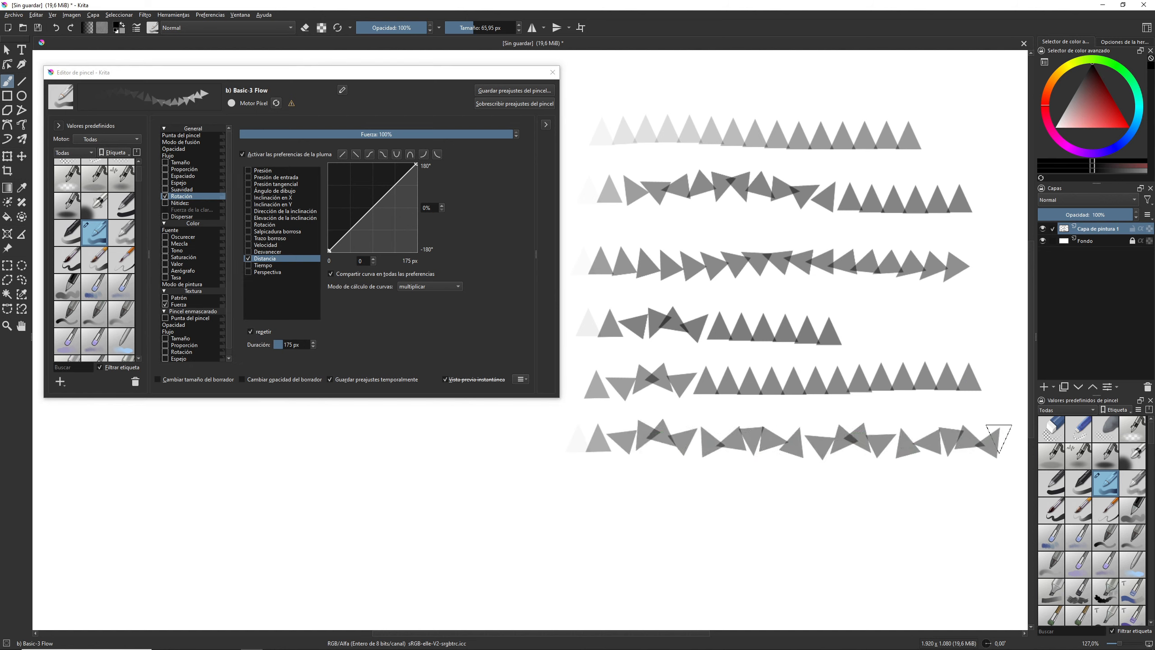
# - Replace Distancia with Desvanecer for Rotación and paint a horizontal stroke below the brush editor
pyautogui.click(246, 261)
pyautogui.click(248, 251)
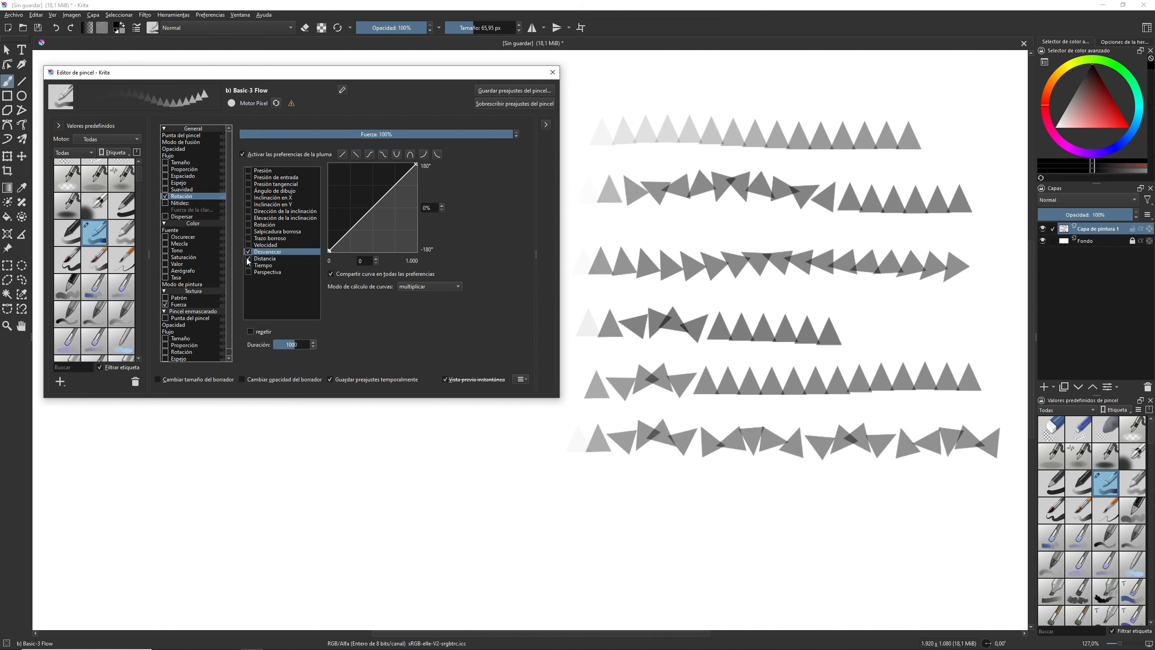
pyautogui.click(248, 259)
pyautogui.moveTo(77, 455); pyautogui.dragTo(538, 451)
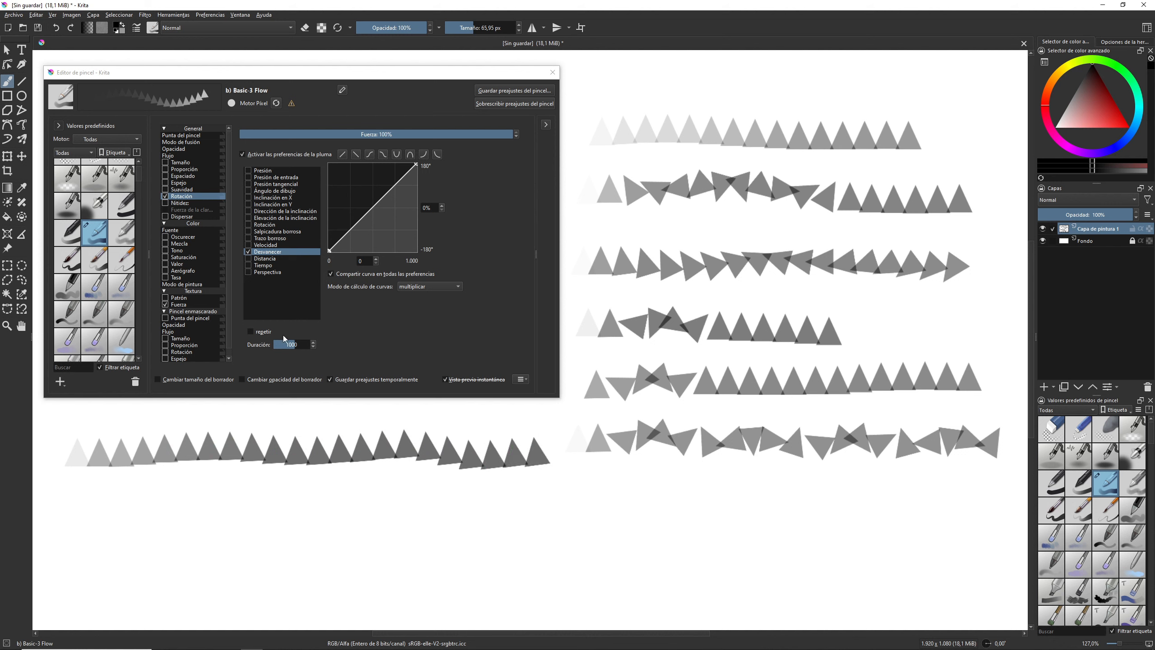
# - Set the Desvanecer duration to 115 and paint a canvas-wide stroke and a finer one at brush size 28,04 px
pyautogui.moveTo(293, 345); pyautogui.dragTo(284, 349)
pyautogui.moveTo(91, 508); pyautogui.dragTo(993, 512)
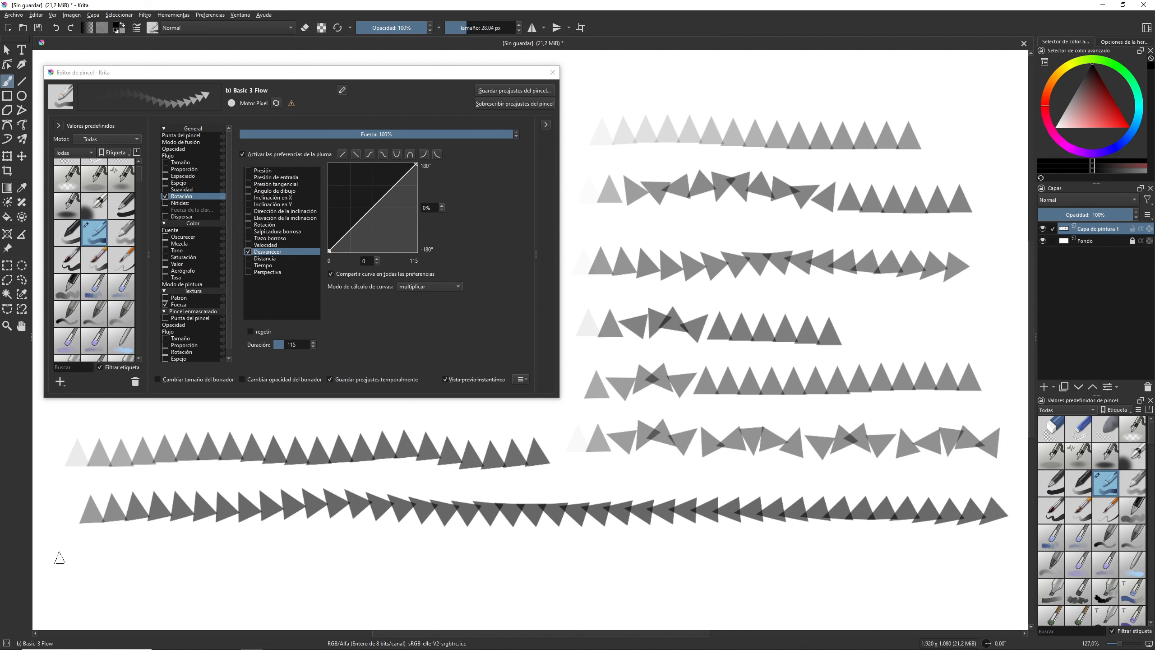
pyautogui.moveTo(59, 557); pyautogui.dragTo(553, 544)
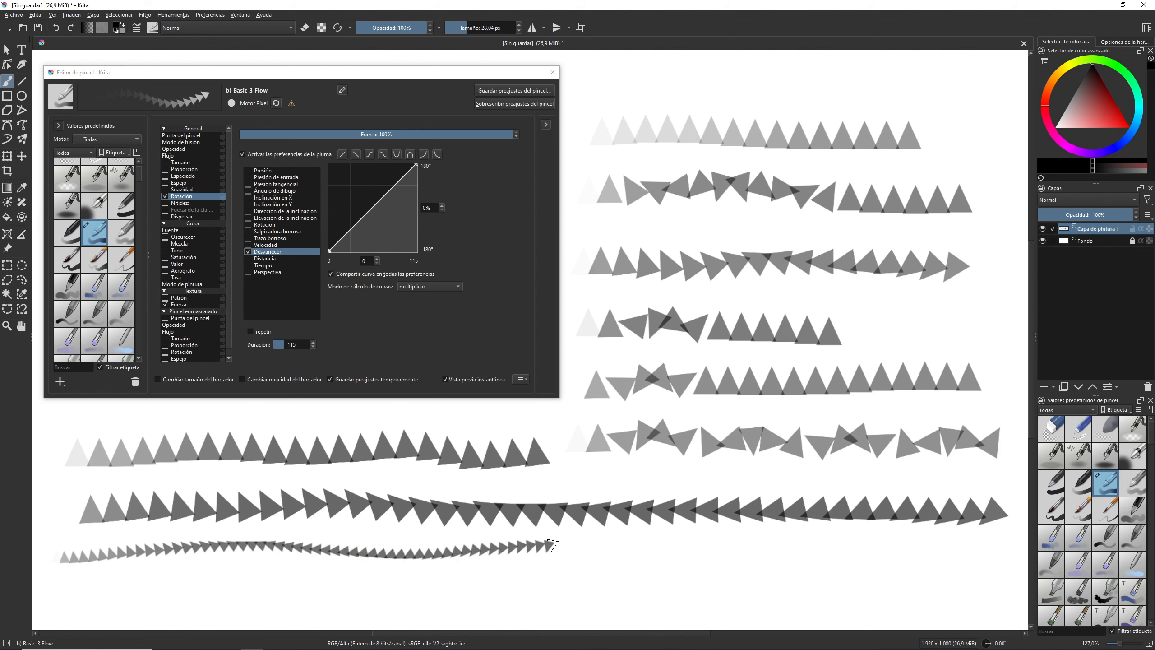
# - Switch Rotación from Desvanecer to Distancia and paint small sample strokes along the lower part of the canvas
pyautogui.click(248, 259)
pyautogui.click(264, 259)
pyautogui.moveTo(160, 576); pyautogui.dragTo(232, 581)
pyautogui.moveTo(104, 591); pyautogui.dragTo(586, 590)
pyautogui.moveTo(648, 563)
pyautogui.mouseDown()
pyautogui.moveTo(634, 565)
pyautogui.moveTo(850, 564)
pyautogui.mouseUp()
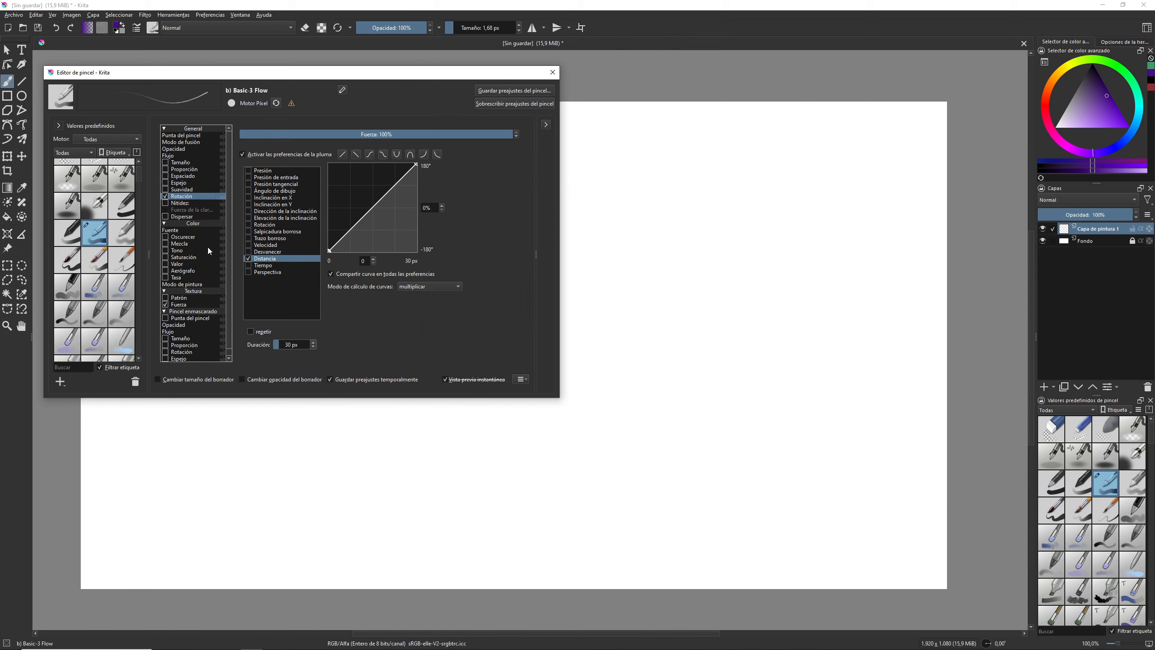
# - Turn off Rotación for the brush and open the Nitidez options
pyautogui.click(165, 196)
pyautogui.click(182, 204)
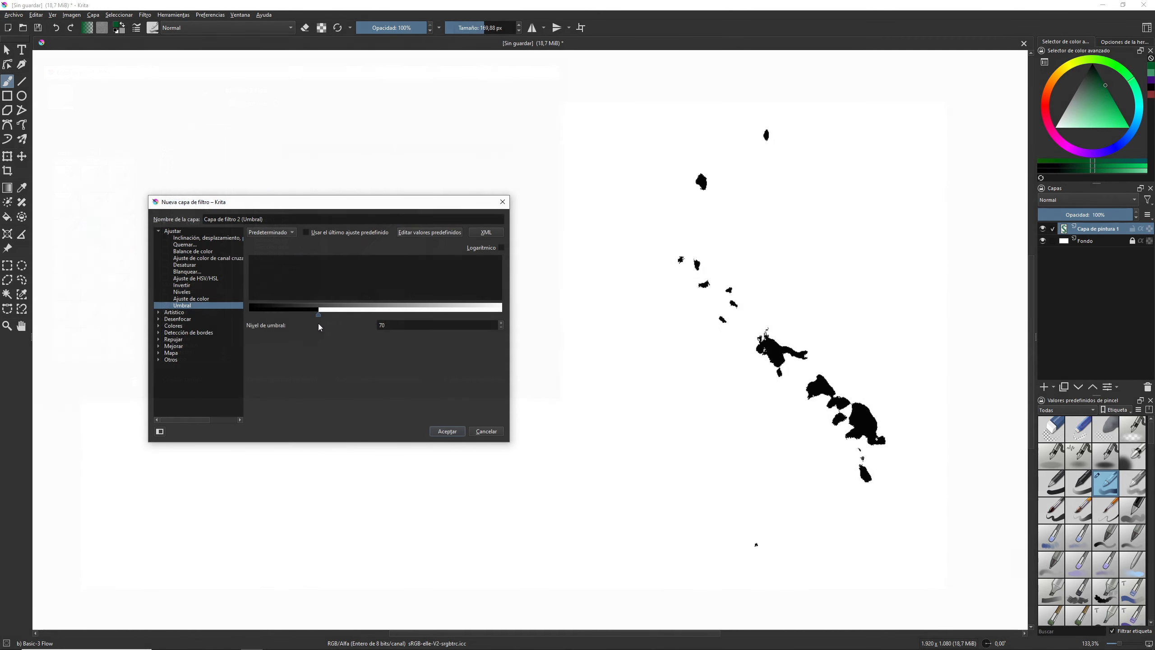
# - Preview a Umbral filter layer at level 125 on the S-shaped stroke and cancel it
pyautogui.moveTo(319, 325); pyautogui.dragTo(372, 327)
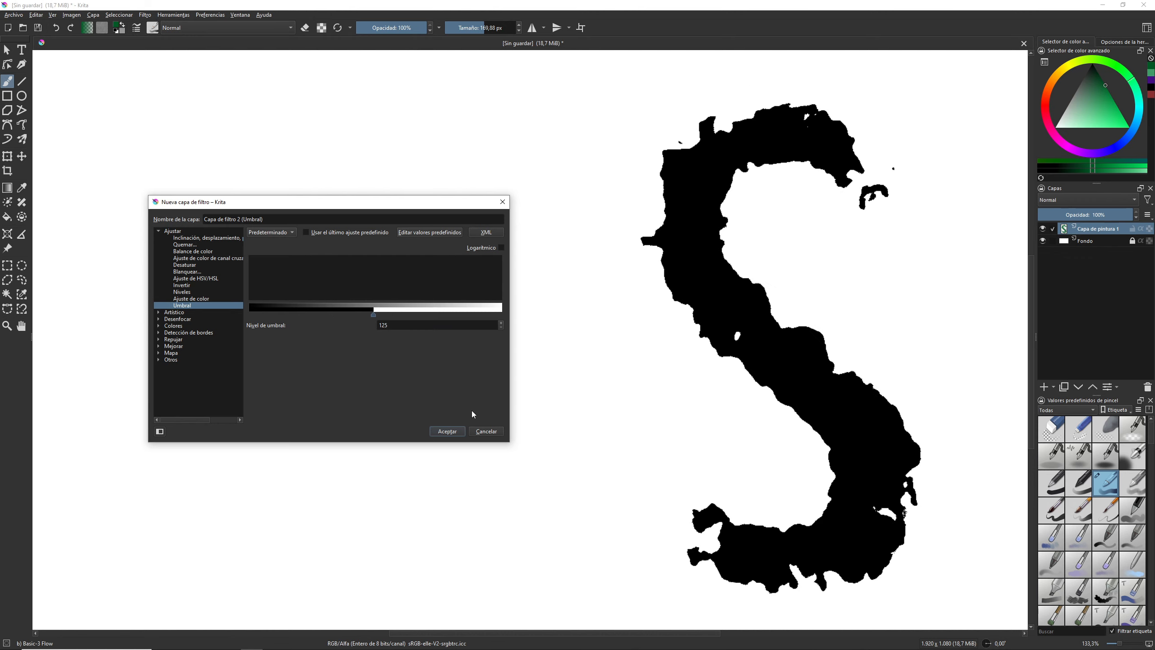
pyautogui.click(485, 431)
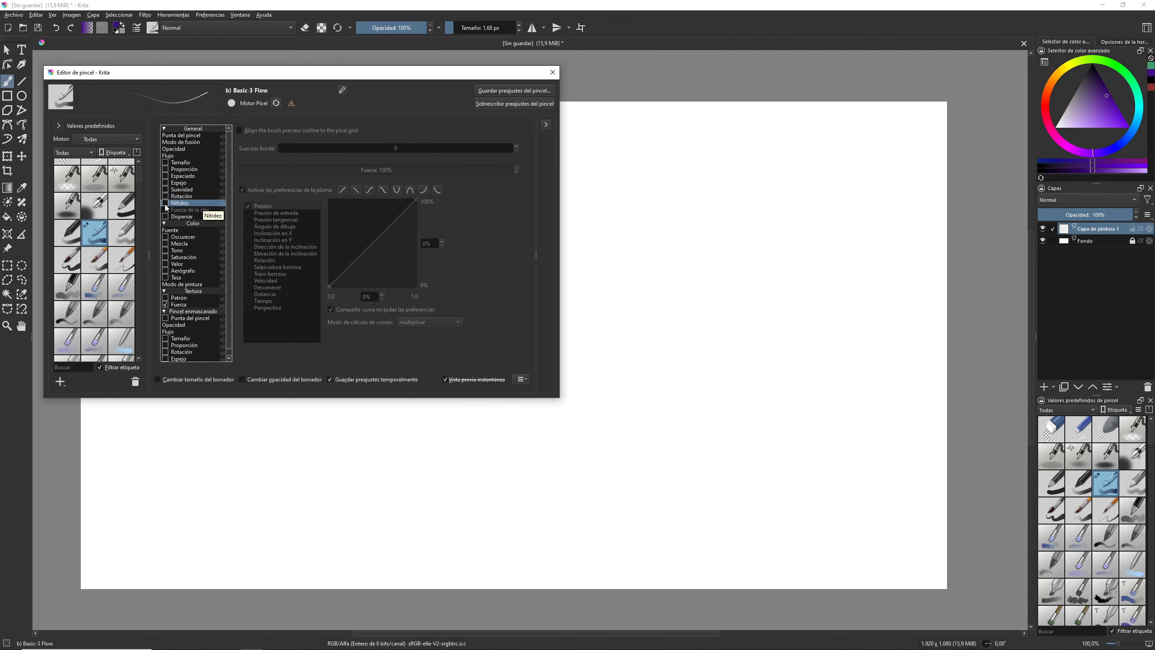
# - Enable Nitidez, choose the predefined Smoke Pipebrush tip, and return to the Nitidez options
pyautogui.click(165, 203)
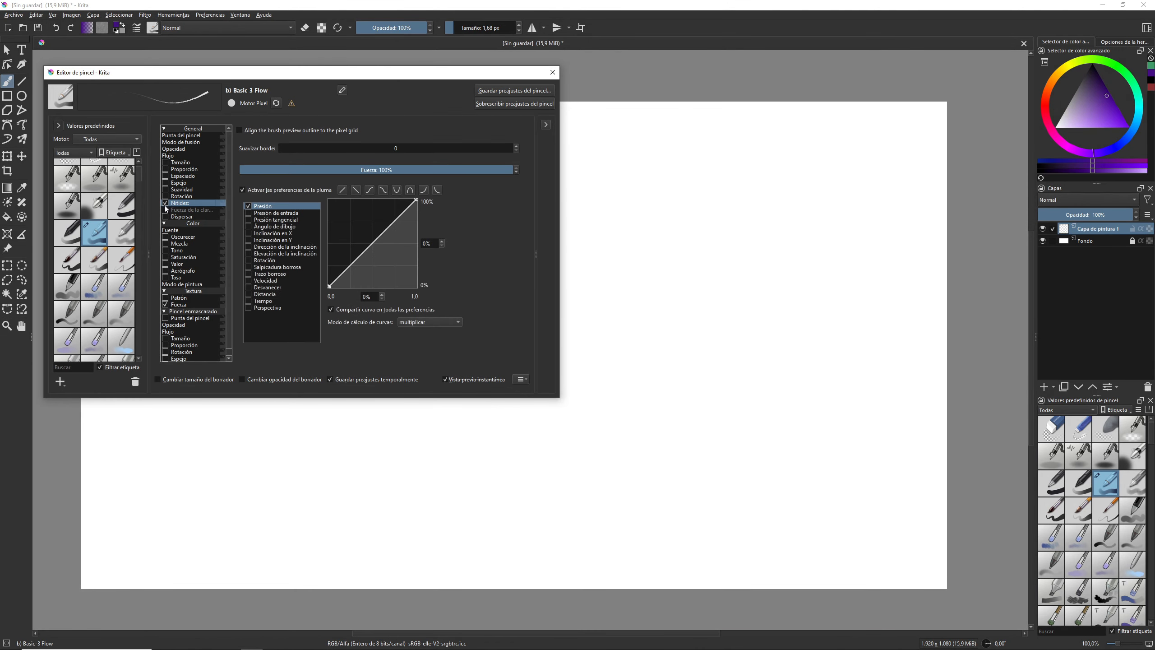
pyautogui.click(181, 135)
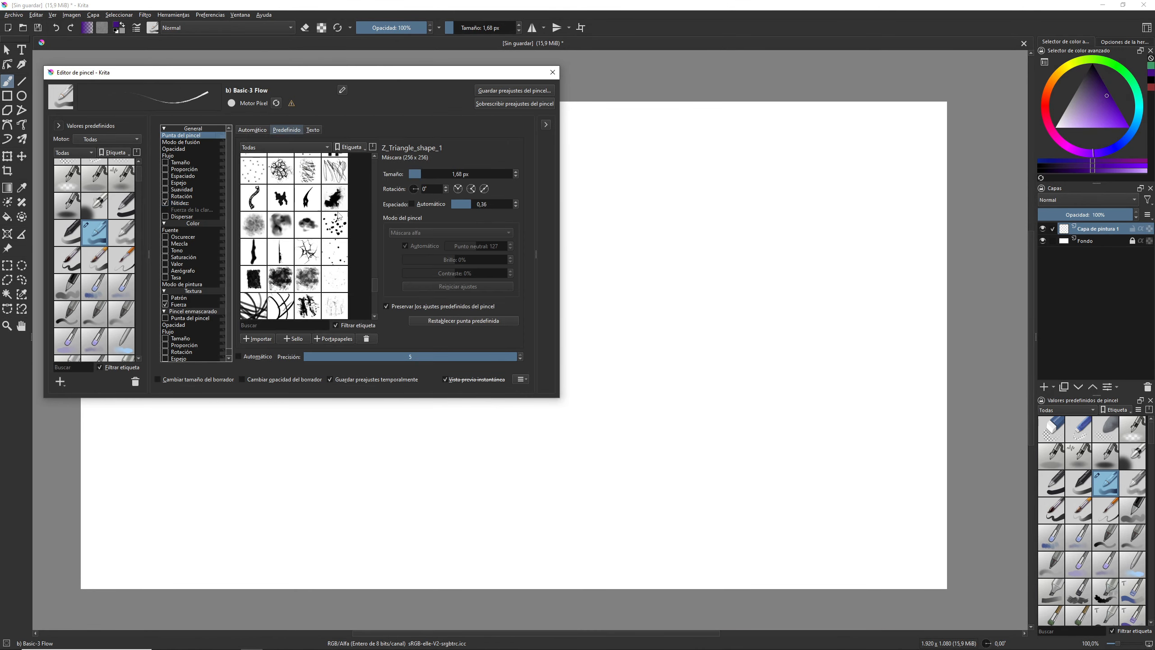
pyautogui.click(282, 225)
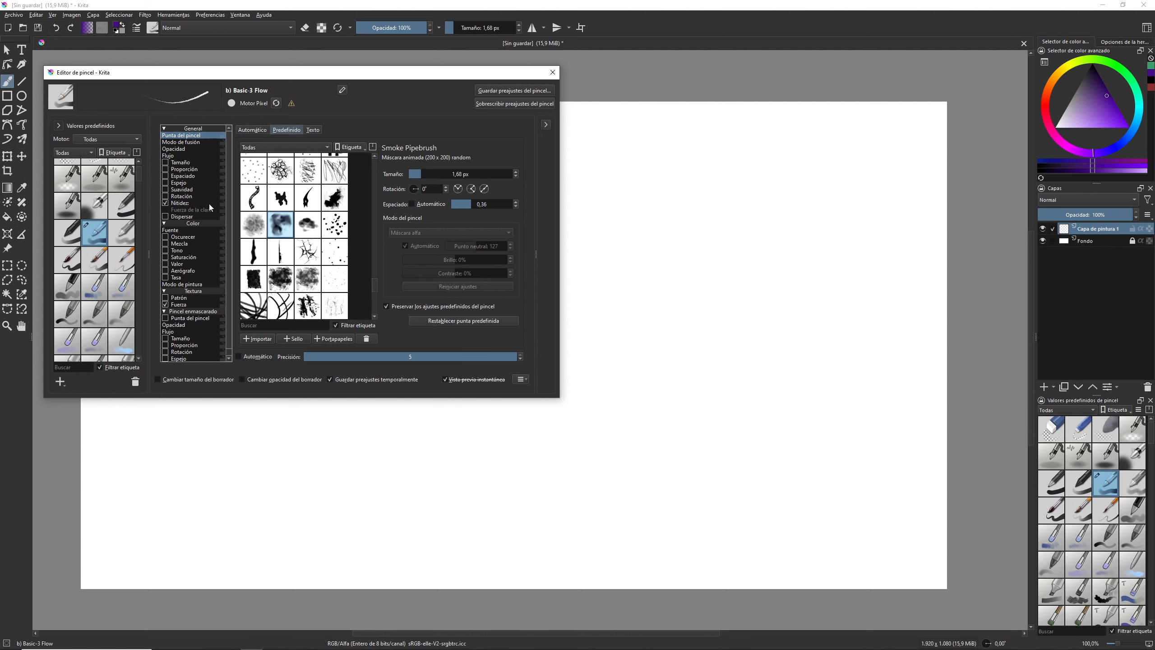
pyautogui.click(197, 203)
# - Enlarge the brush to 82,25 px and paint a light and a denser purple horizontal stroke beside the brush editor
pyautogui.keyDown('shift'); pyautogui.moveTo(657, 194); pyautogui.dragTo(694, 192); pyautogui.keyUp('shift')
pyautogui.moveTo(615, 174)
pyautogui.mouseDown()
pyautogui.moveTo(736, 170)
pyautogui.moveTo(874, 188)
pyautogui.mouseUp()
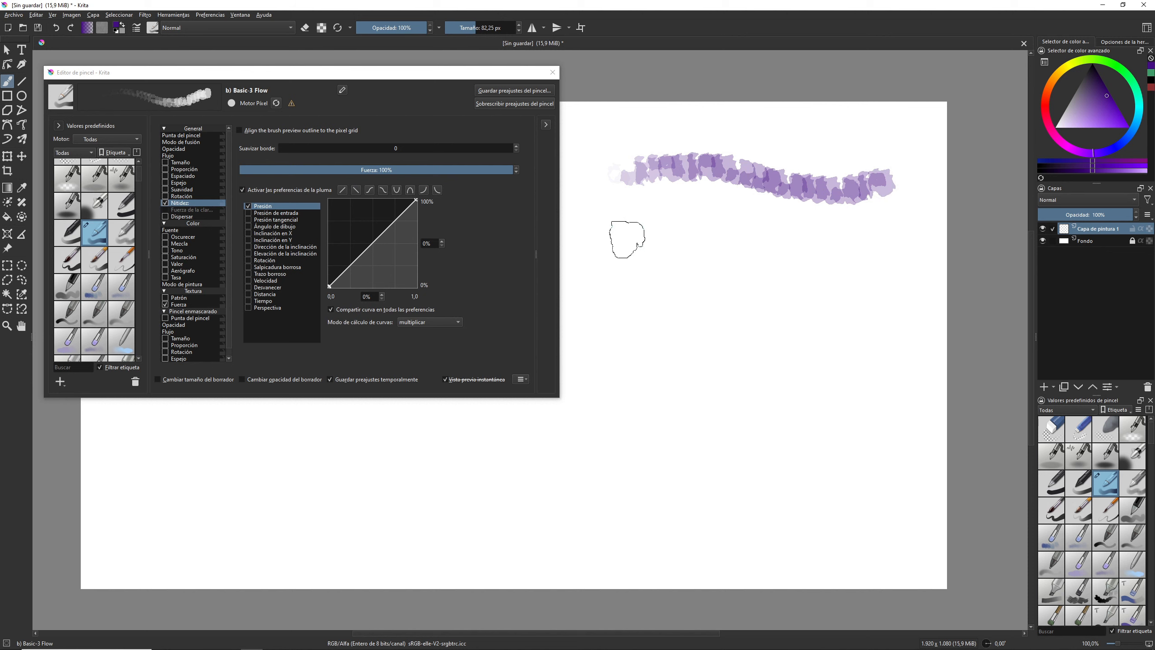
pyautogui.moveTo(627, 236)
pyautogui.mouseDown()
pyautogui.moveTo(891, 231)
pyautogui.moveTo(679, 218)
pyautogui.moveTo(610, 234)
pyautogui.mouseUp()
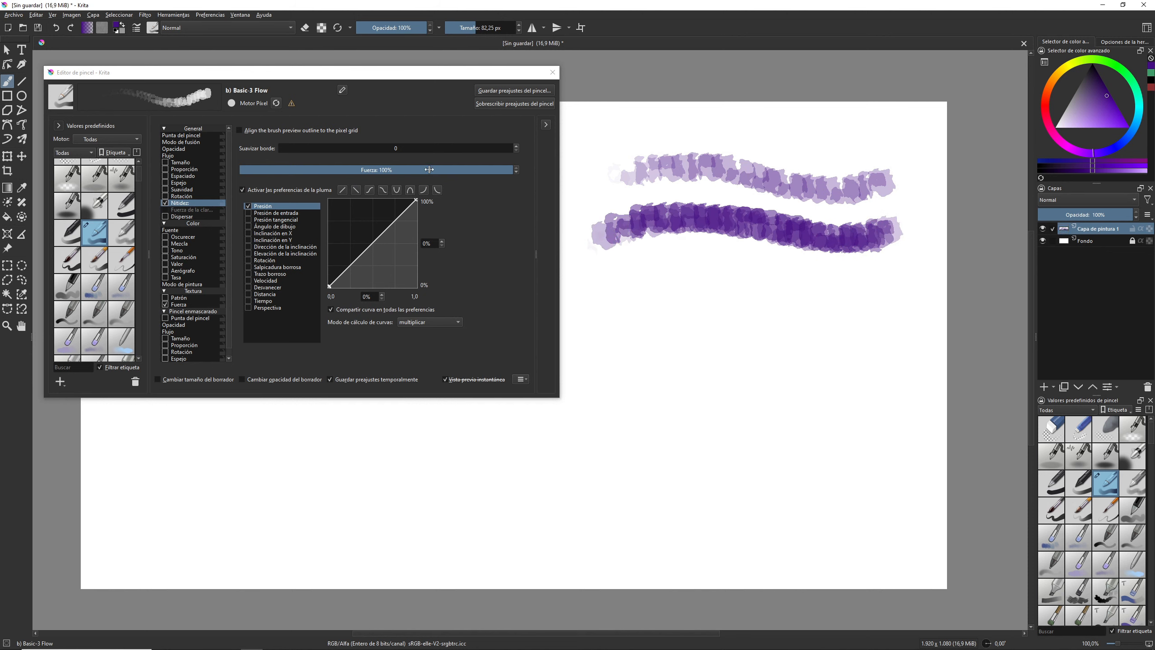
# - Lower the Nitidez Fuerza in three stages down to 10%, painting a horizontal purple stroke after each change
pyautogui.moveTo(505, 169); pyautogui.dragTo(422, 169)
pyautogui.moveTo(626, 284); pyautogui.dragTo(833, 283)
pyautogui.moveTo(424, 173); pyautogui.dragTo(296, 175)
pyautogui.moveTo(604, 334)
pyautogui.mouseDown()
pyautogui.moveTo(666, 312)
pyautogui.moveTo(839, 332)
pyautogui.moveTo(901, 325)
pyautogui.mouseUp()
pyautogui.moveTo(291, 170); pyautogui.dragTo(265, 169)
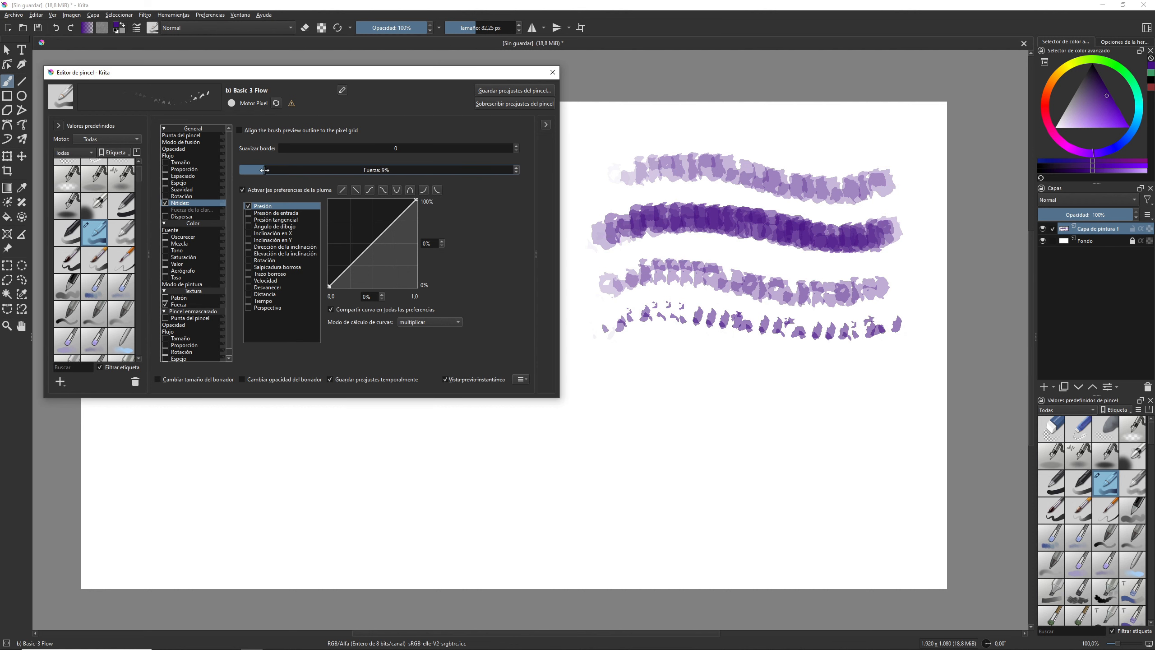
pyautogui.moveTo(607, 381); pyautogui.dragTo(866, 368)
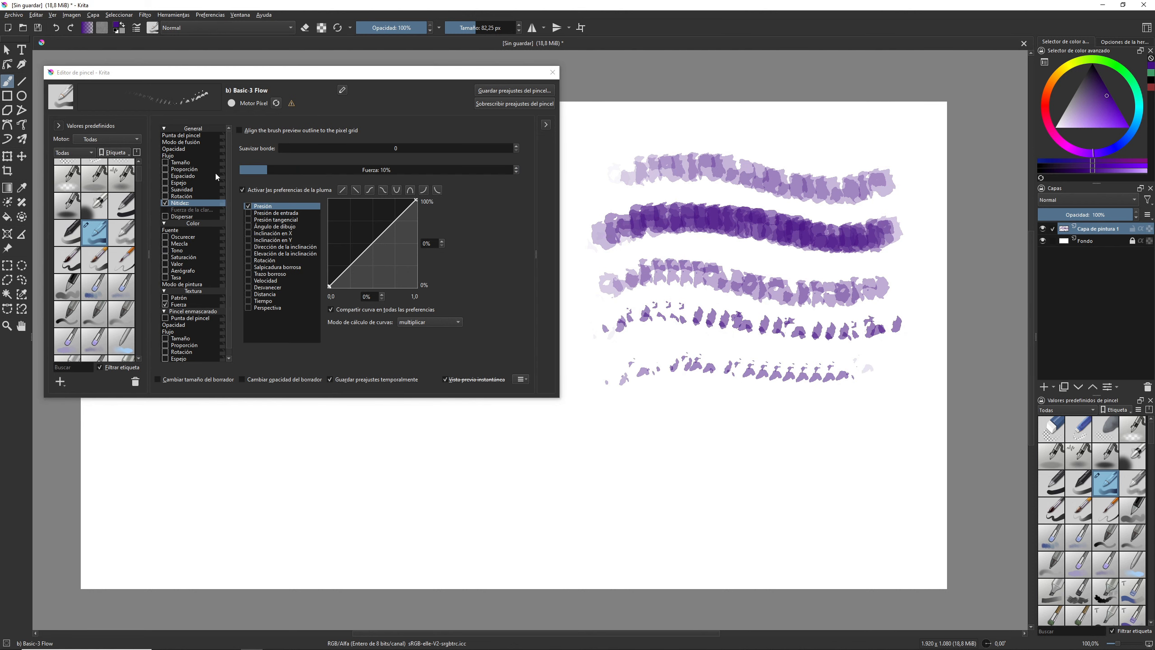
# - Paint a comparison stroke above the others with Nitidez turned off, and turn Nitidez back on
pyautogui.click(165, 203)
pyautogui.moveTo(595, 122); pyautogui.dragTo(900, 139)
pyautogui.click(165, 203)
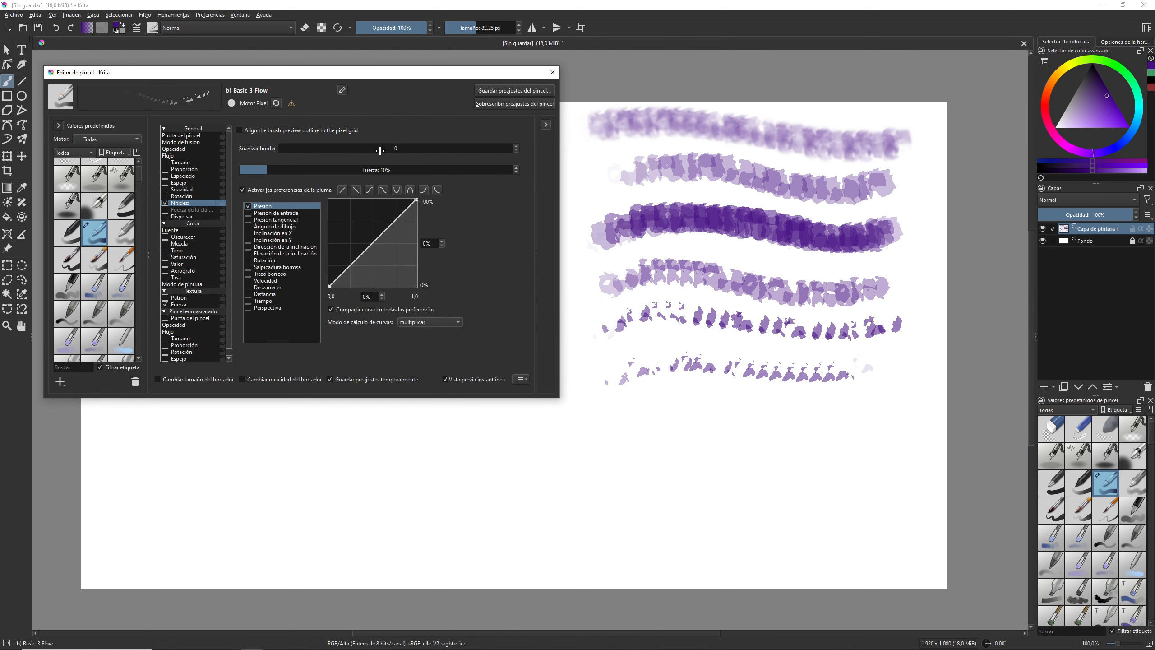
# - Set the Nitidez Fuerza to 41% and Suavizar borde to 66, and paint a stroke below the others
pyautogui.click(351, 169)
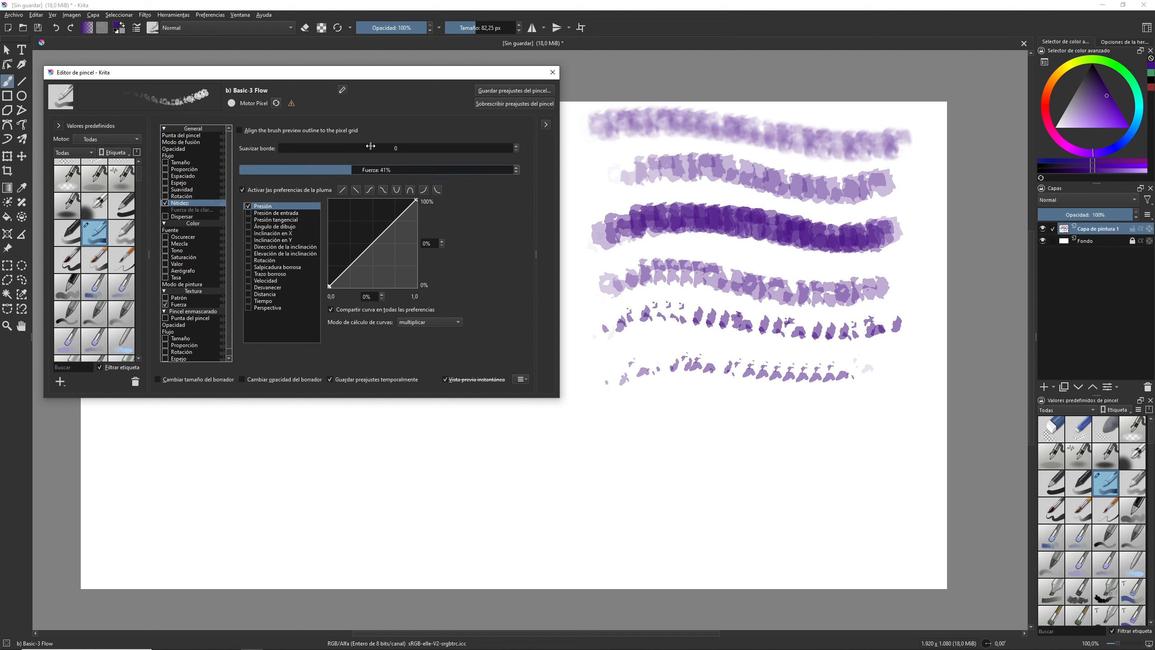
pyautogui.moveTo(288, 150); pyautogui.dragTo(433, 150)
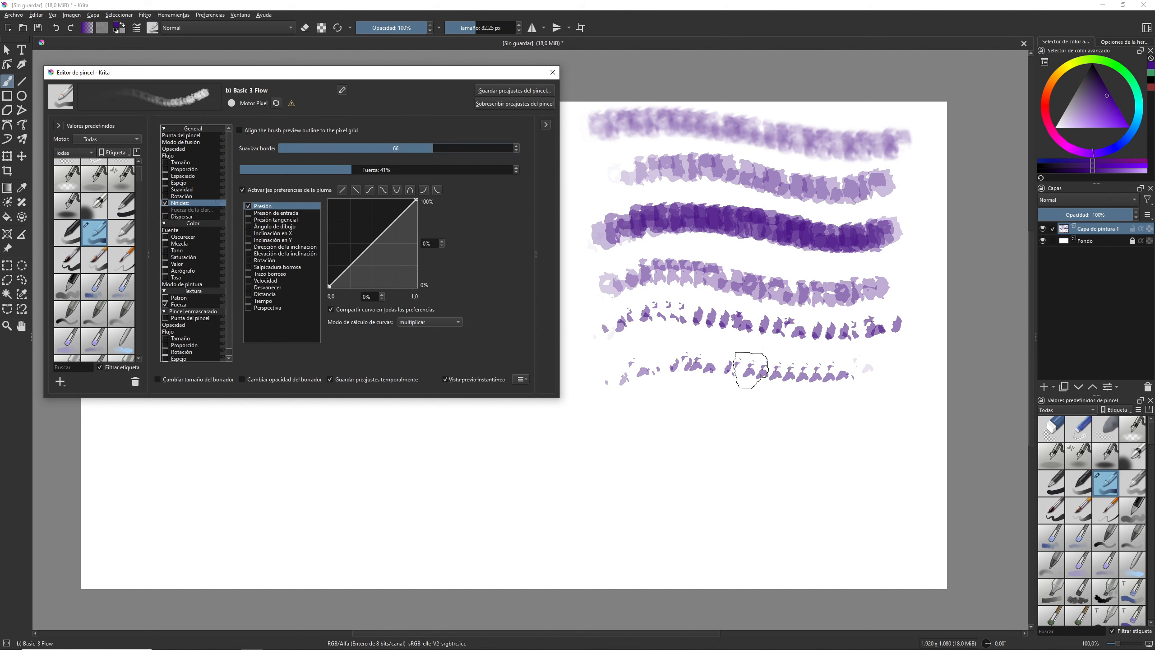
pyautogui.moveTo(885, 407)
pyautogui.mouseDown()
pyautogui.moveTo(660, 405)
pyautogui.moveTo(623, 417)
pyautogui.mouseUp()
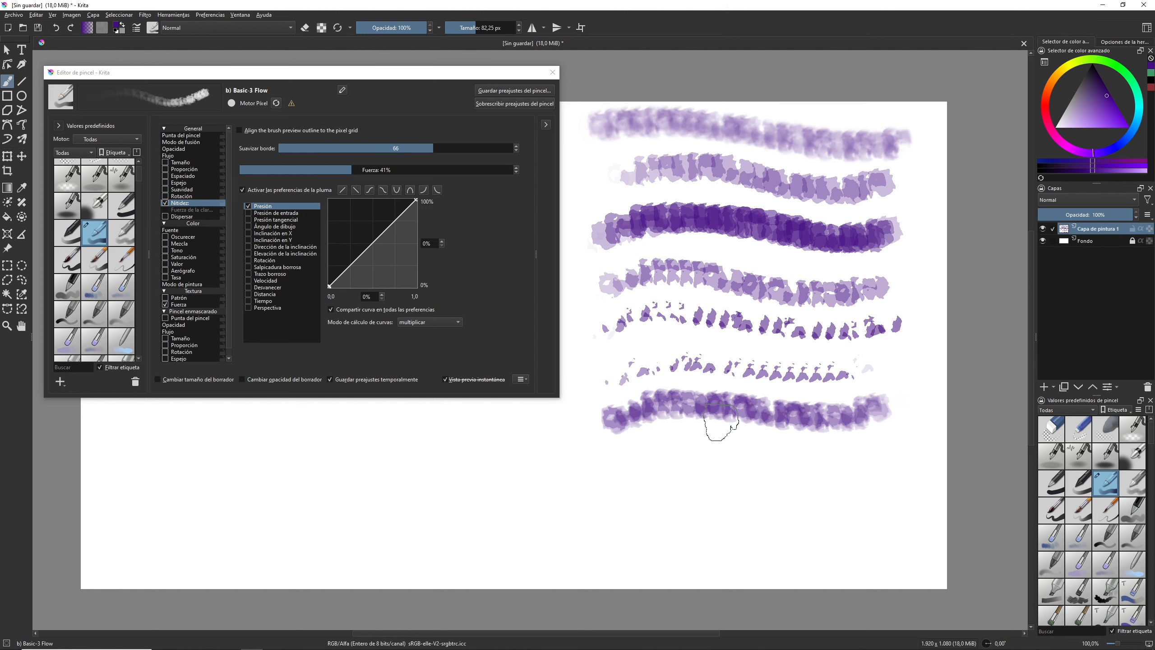
# - Set Suavizar borde to 11 and paint two dabs over the lowest stroke at close zoom to compare edge softness
pyautogui.scroll(1, 780, 405)
pyautogui.scroll(10, 780, 404)
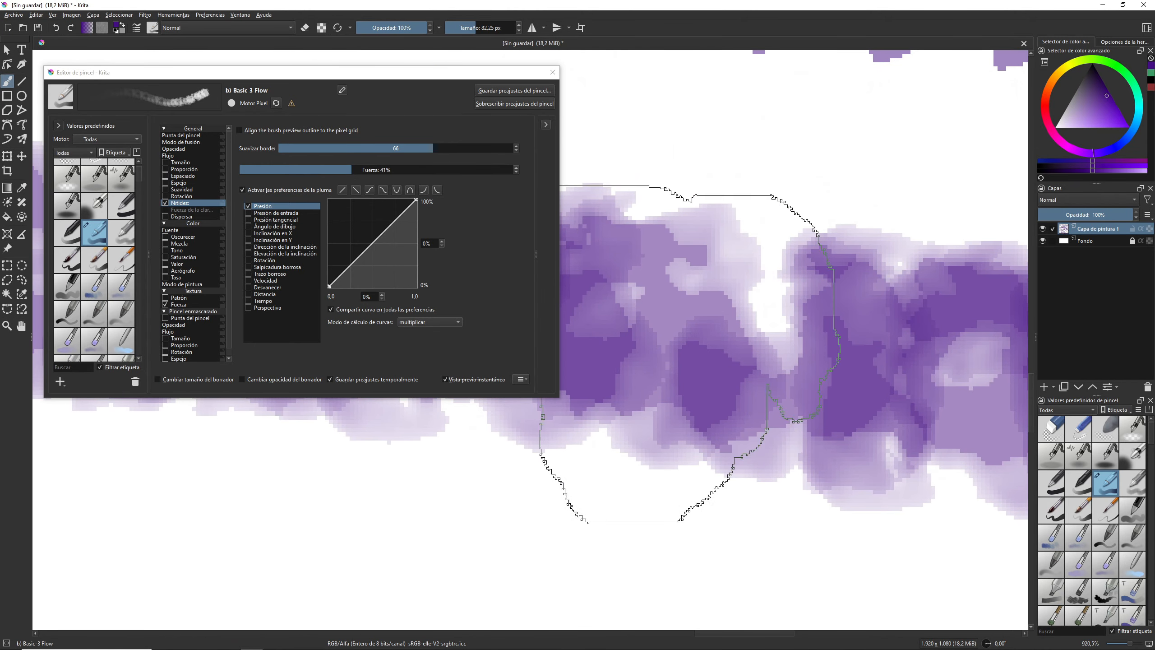
pyautogui.moveTo(371, 151); pyautogui.dragTo(241, 151)
pyautogui.click(694, 154)
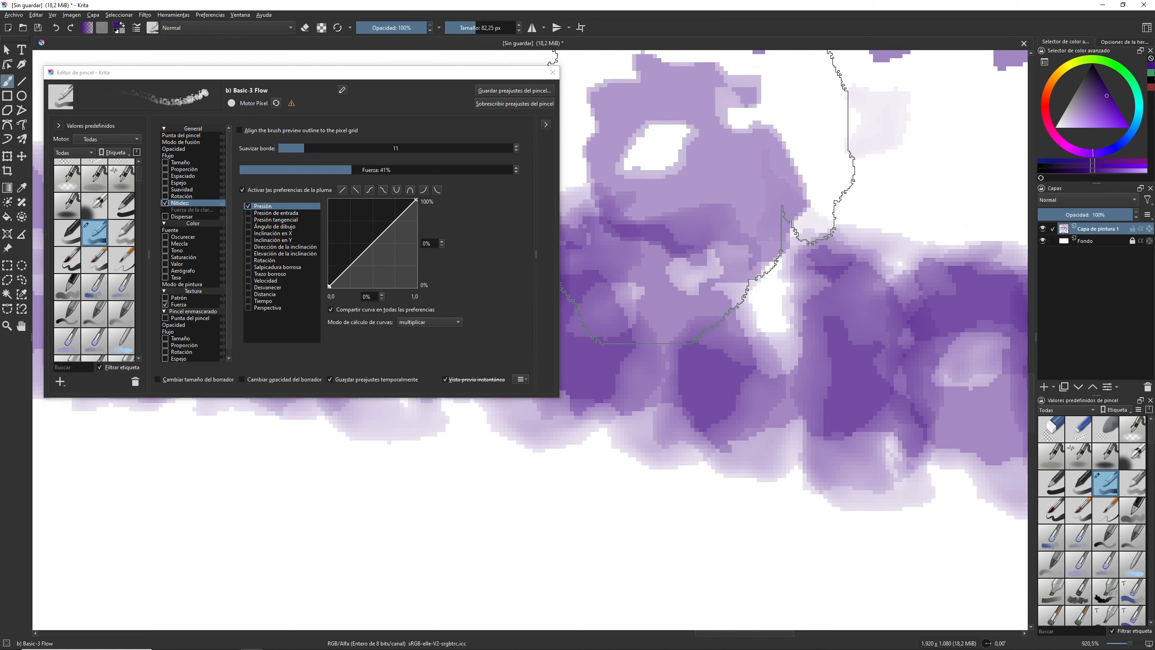
pyautogui.click(867, 201)
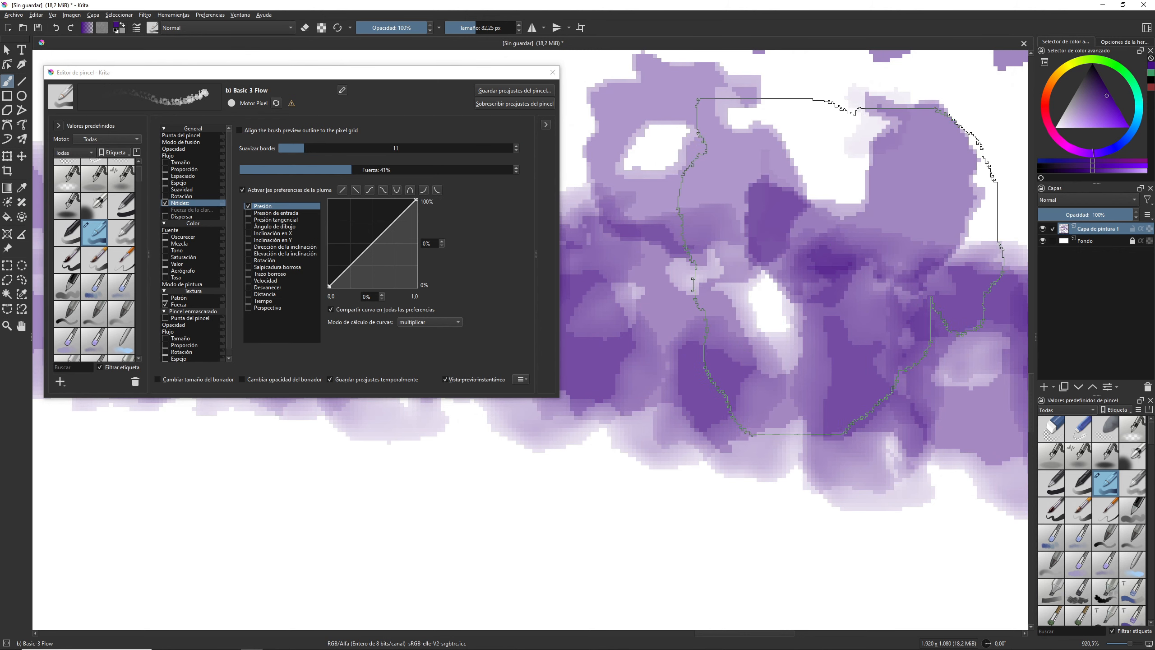
# - Set the Nitidez Suavizar borde to 0 and Fuerza to 100%, and turn on aligning the brush preview outline to the pixel grid
pyautogui.moveTo(303, 148); pyautogui.dragTo(274, 149)
pyautogui.moveTo(350, 169); pyautogui.dragTo(517, 170)
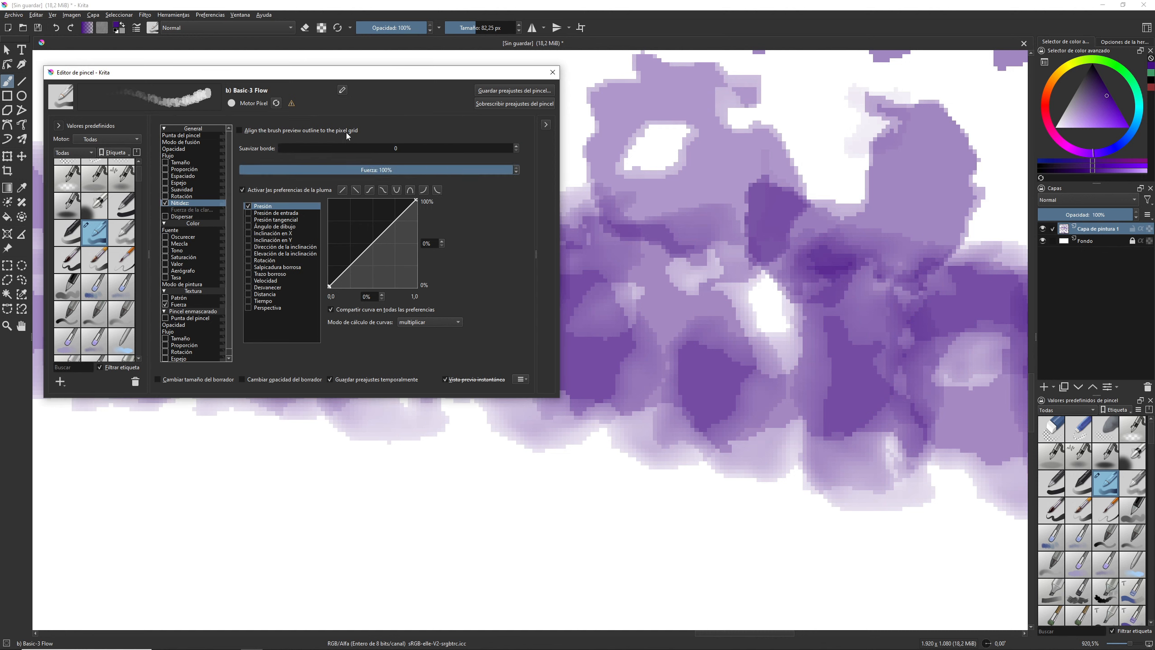
pyautogui.click(239, 130)
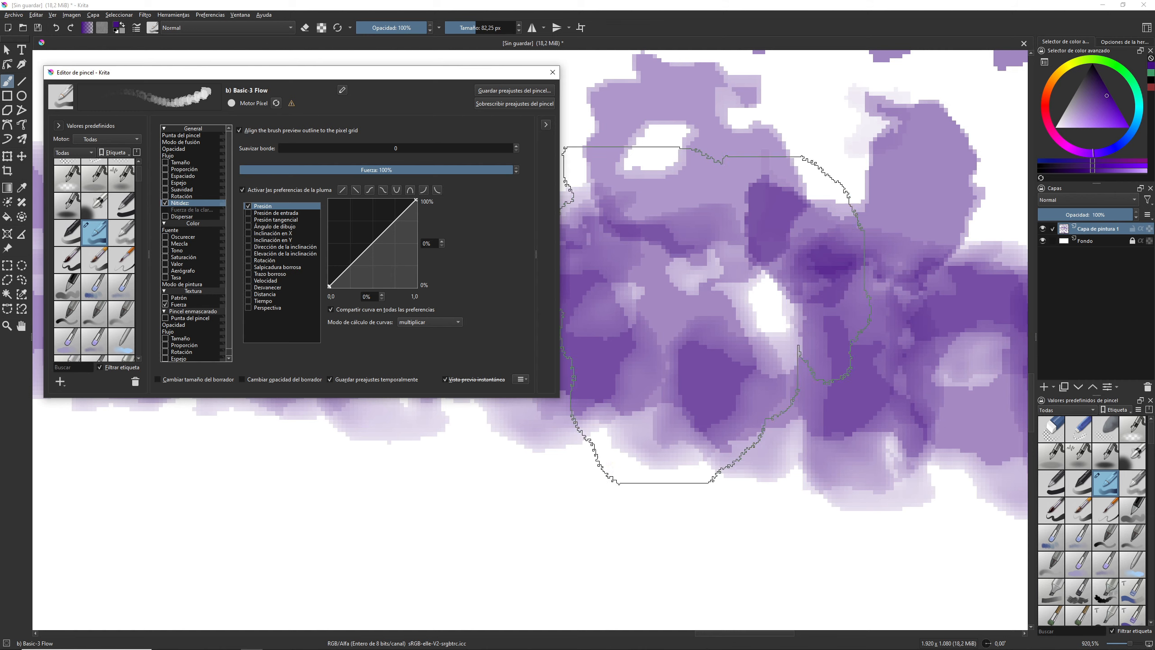
# - Shrink the brush to about 1.67 px, choose green, and paint a sample stroke over the purple pixels at very close zoom
pyautogui.scroll(3, 753, 450)
pyautogui.moveTo(796, 286)
pyautogui.mouseDown()
pyautogui.moveTo(79, 285)
pyautogui.moveTo(793, 285)
pyautogui.mouseUp()
pyautogui.scroll(1, 838, 326)
pyautogui.scroll(1, 868, 323)
pyautogui.moveTo(874, 323); pyautogui.dragTo(849, 323)
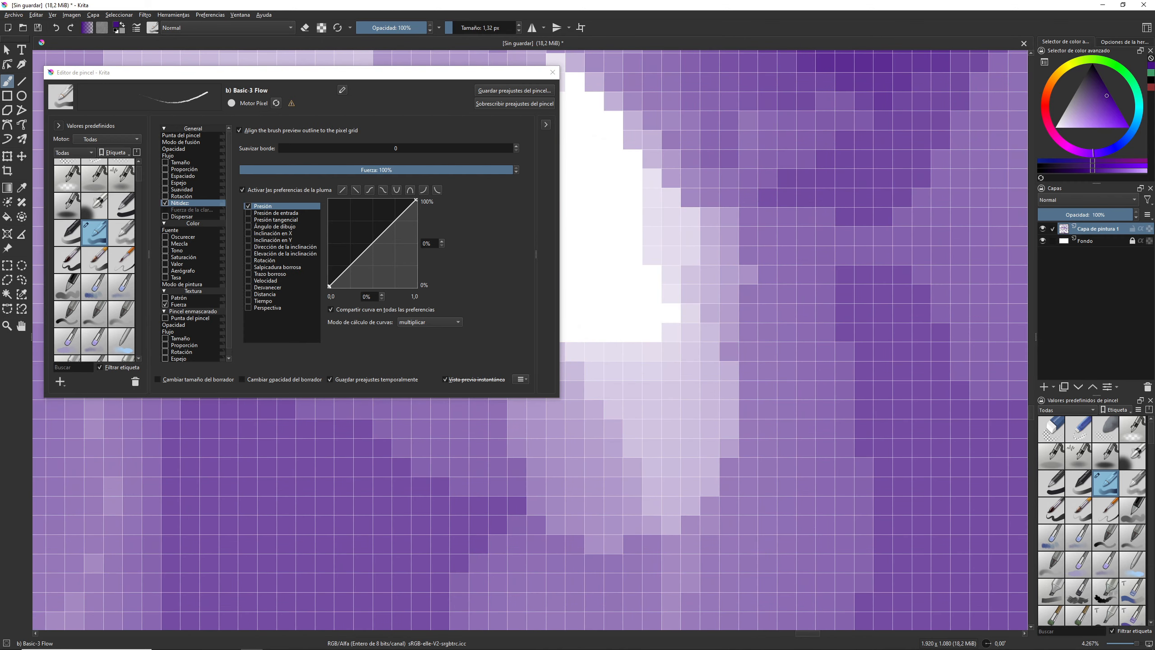
pyautogui.click(1150, 74)
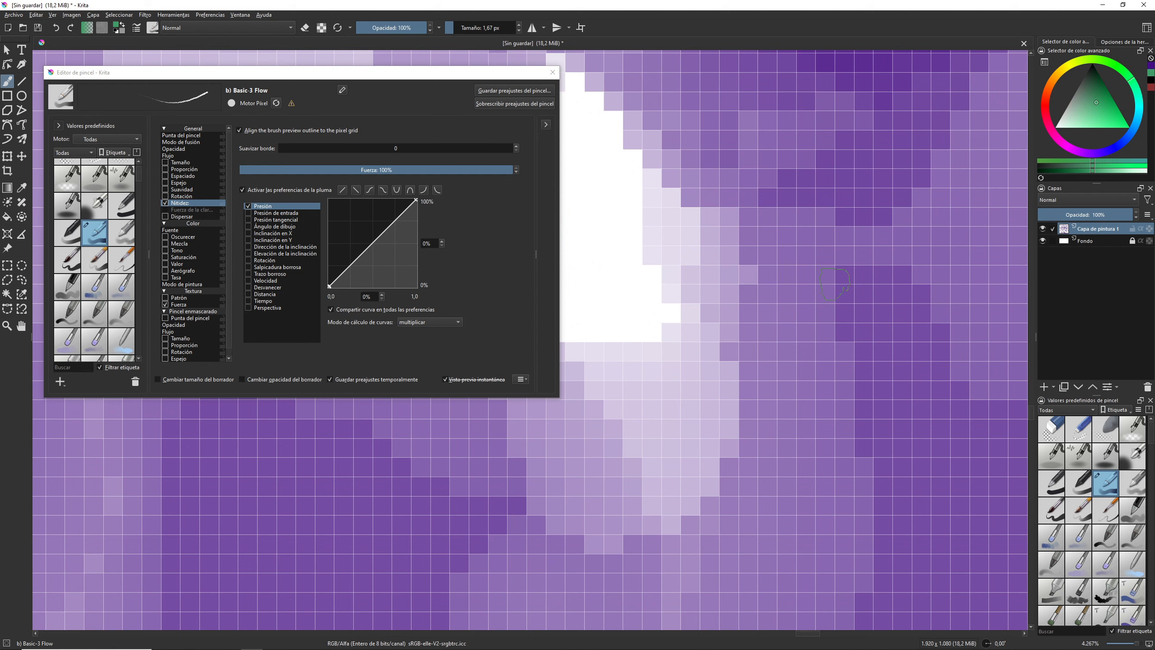
pyautogui.moveTo(834, 284)
pyautogui.mouseDown()
pyautogui.moveTo(738, 284)
pyautogui.moveTo(739, 436)
pyautogui.moveTo(796, 418)
pyautogui.moveTo(854, 419)
pyautogui.moveTo(854, 111)
pyautogui.moveTo(643, 110)
pyautogui.moveTo(642, 91)
pyautogui.moveTo(662, 90)
pyautogui.moveTo(643, 169)
pyautogui.moveTo(662, 438)
pyautogui.mouseUp()
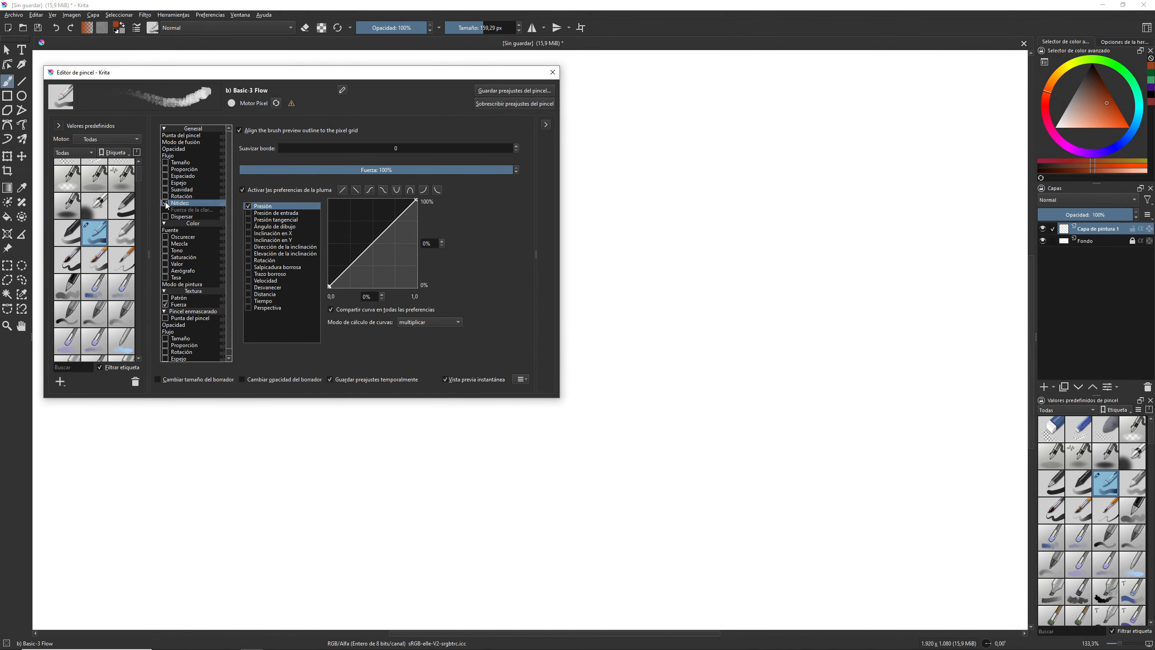
# - Turn off Nitidez, choose the predefined brush tip RGBA anim 01, and set its brush mode to Mapa de claridad
pyautogui.click(166, 203)
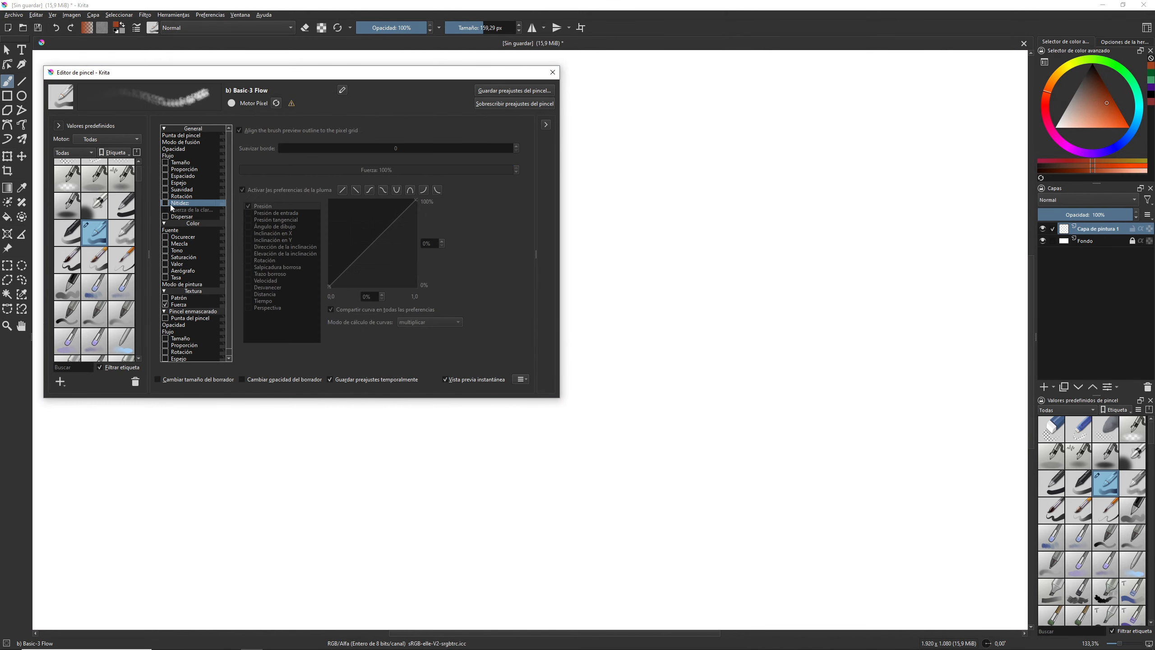
pyautogui.click(184, 210)
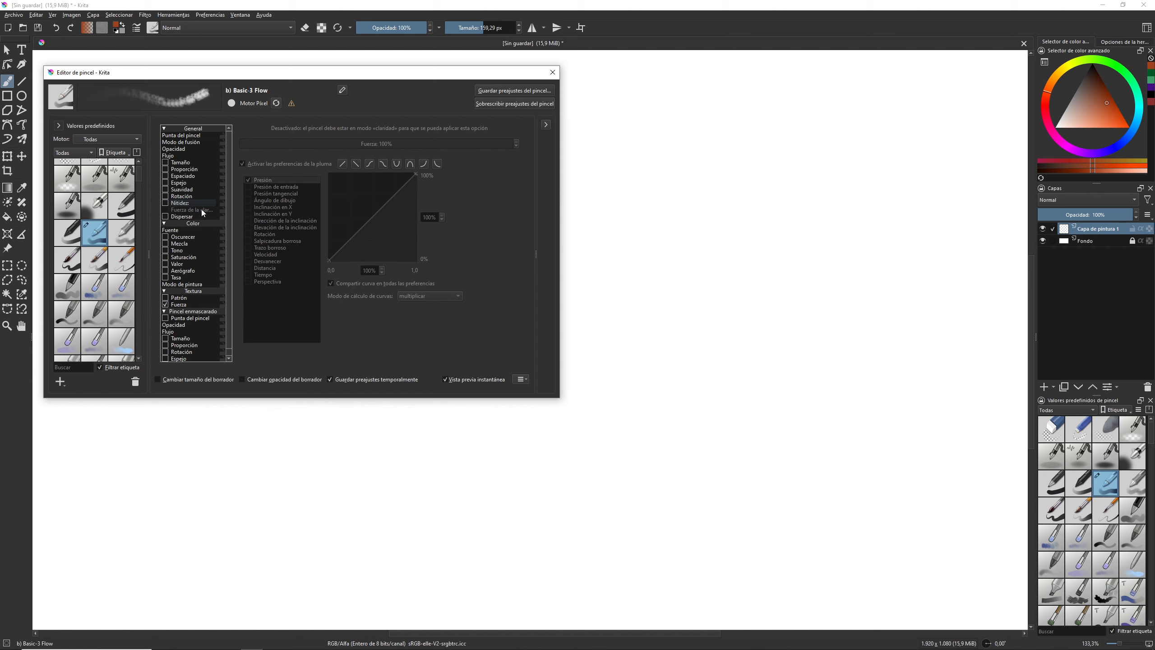
pyautogui.click(195, 136)
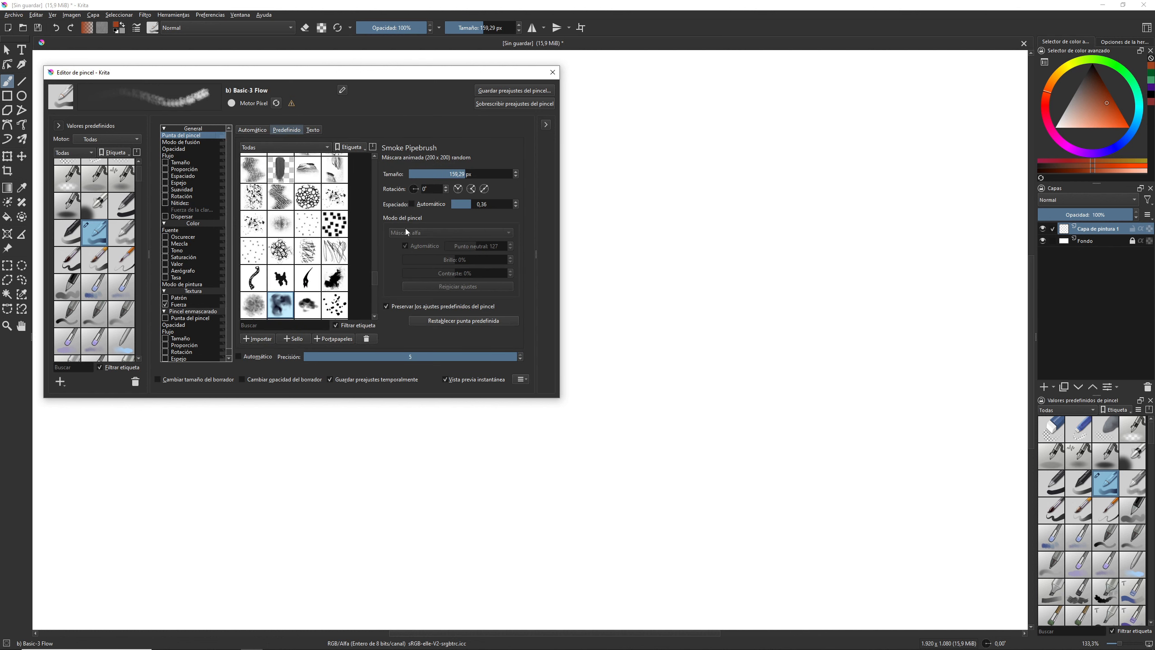
pyautogui.click(279, 178)
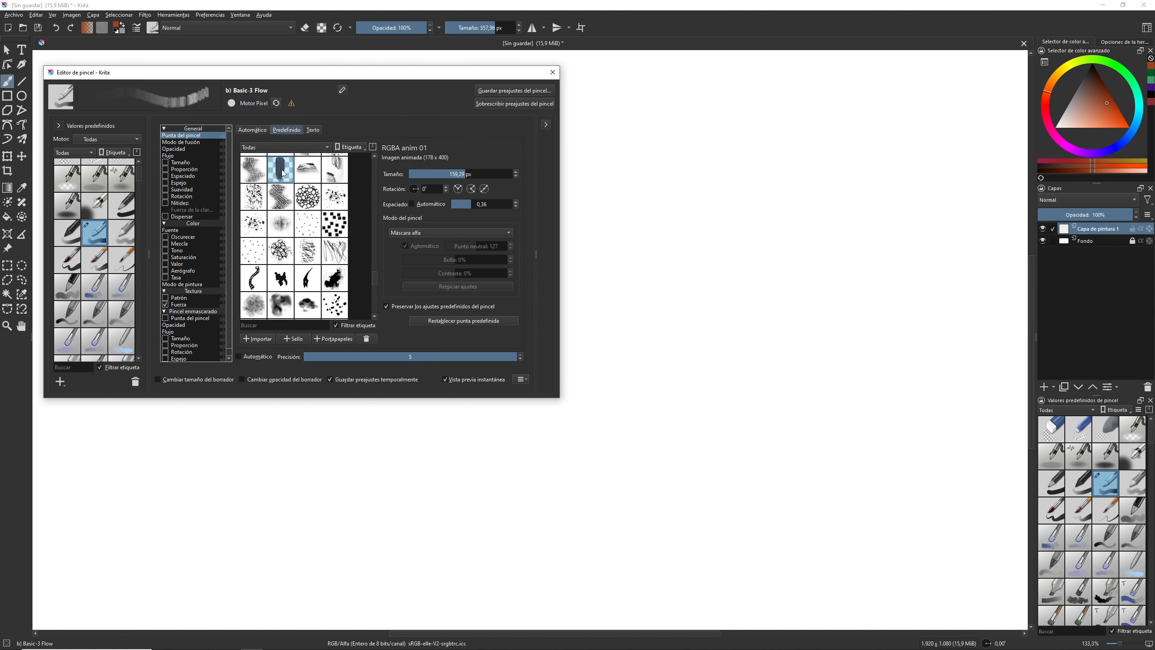
pyautogui.click(450, 232)
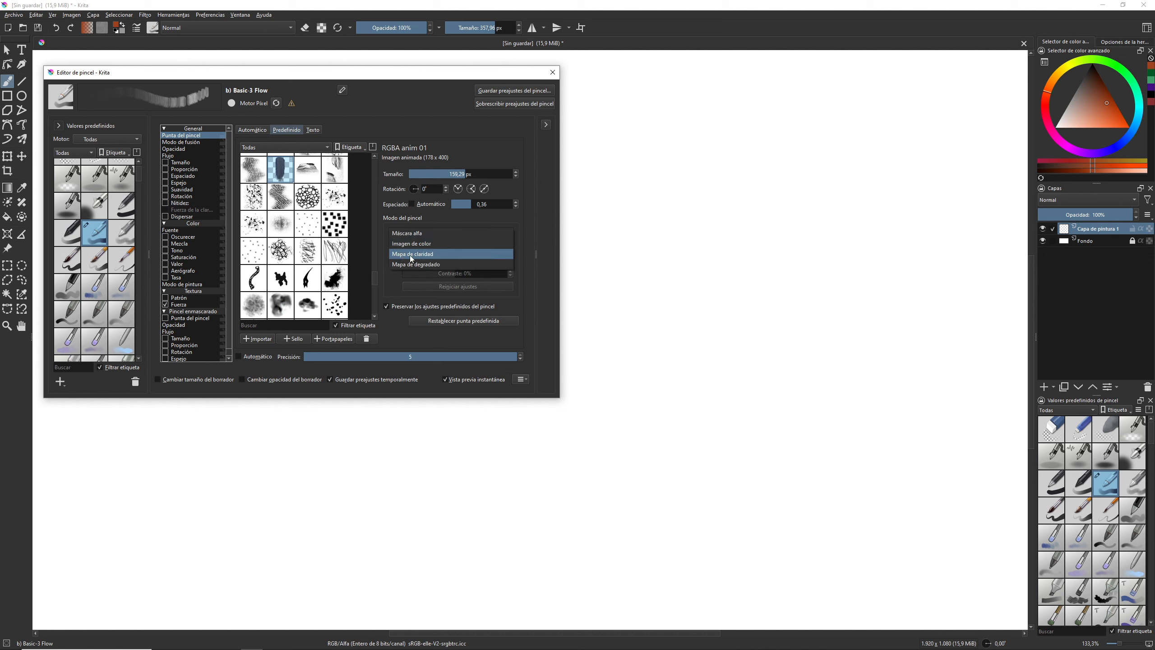
pyautogui.click(444, 243)
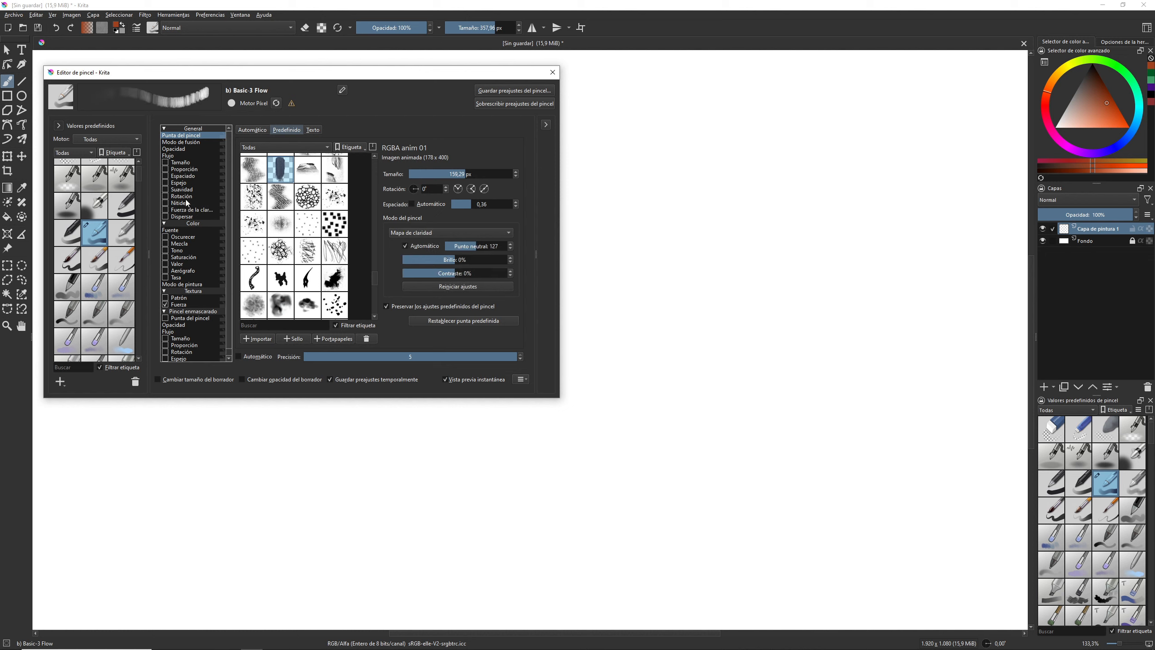
# - Turn on Fuerza de la claridad and paint broad orange strokes at 100% strength and lower ones at 0% strength for comparison
pyautogui.click(170, 211)
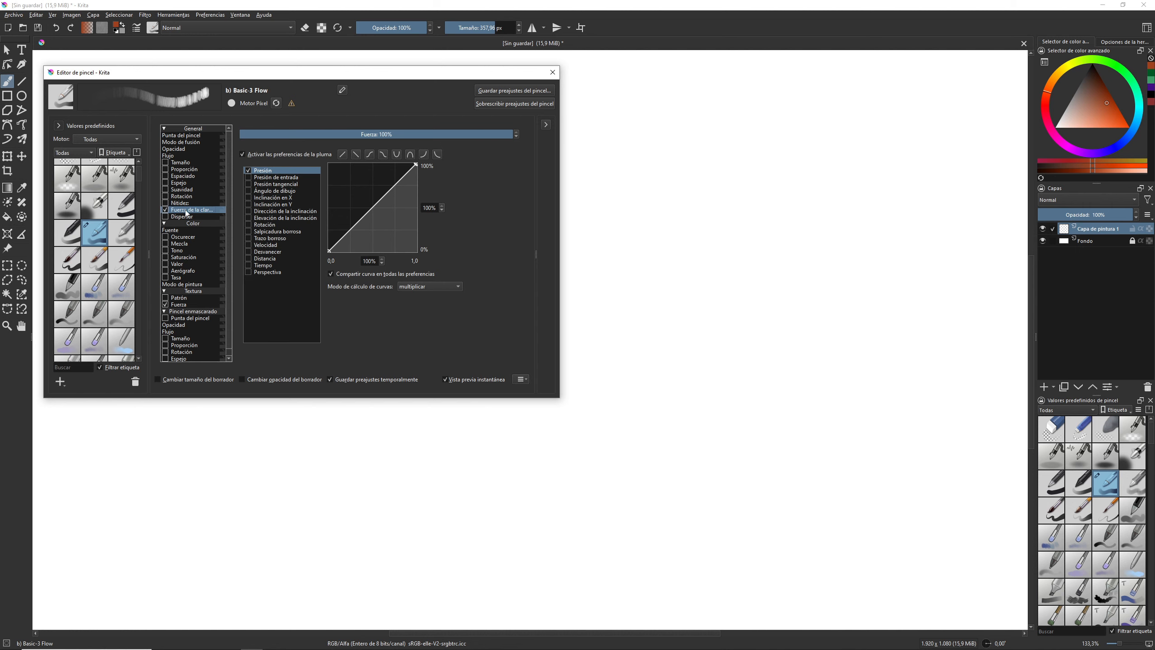
pyautogui.moveTo(903, 178)
pyautogui.mouseDown()
pyautogui.moveTo(683, 185)
pyautogui.moveTo(919, 192)
pyautogui.moveTo(678, 201)
pyautogui.moveTo(822, 199)
pyautogui.moveTo(783, 212)
pyautogui.moveTo(873, 250)
pyautogui.moveTo(899, 224)
pyautogui.moveTo(623, 211)
pyautogui.moveTo(766, 181)
pyautogui.moveTo(930, 183)
pyautogui.moveTo(715, 166)
pyautogui.moveTo(923, 174)
pyautogui.moveTo(635, 204)
pyautogui.moveTo(714, 239)
pyautogui.moveTo(880, 249)
pyautogui.moveTo(975, 281)
pyautogui.moveTo(913, 316)
pyautogui.moveTo(868, 325)
pyautogui.moveTo(672, 337)
pyautogui.moveTo(896, 293)
pyautogui.moveTo(929, 197)
pyautogui.moveTo(599, 216)
pyautogui.moveTo(886, 237)
pyautogui.moveTo(854, 290)
pyautogui.moveTo(751, 309)
pyautogui.moveTo(757, 334)
pyautogui.moveTo(888, 379)
pyautogui.mouseUp()
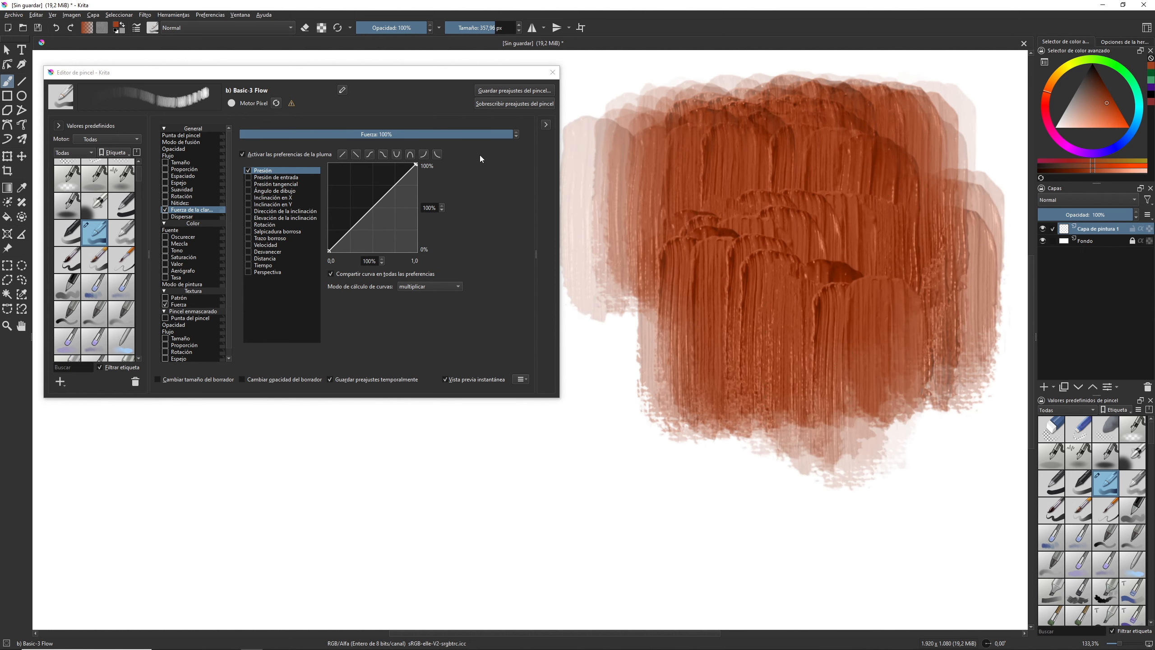
pyautogui.moveTo(682, 273)
pyautogui.mouseDown()
pyautogui.moveTo(887, 314)
pyautogui.moveTo(669, 328)
pyautogui.moveTo(741, 335)
pyautogui.moveTo(600, 337)
pyautogui.moveTo(927, 310)
pyautogui.mouseUp()
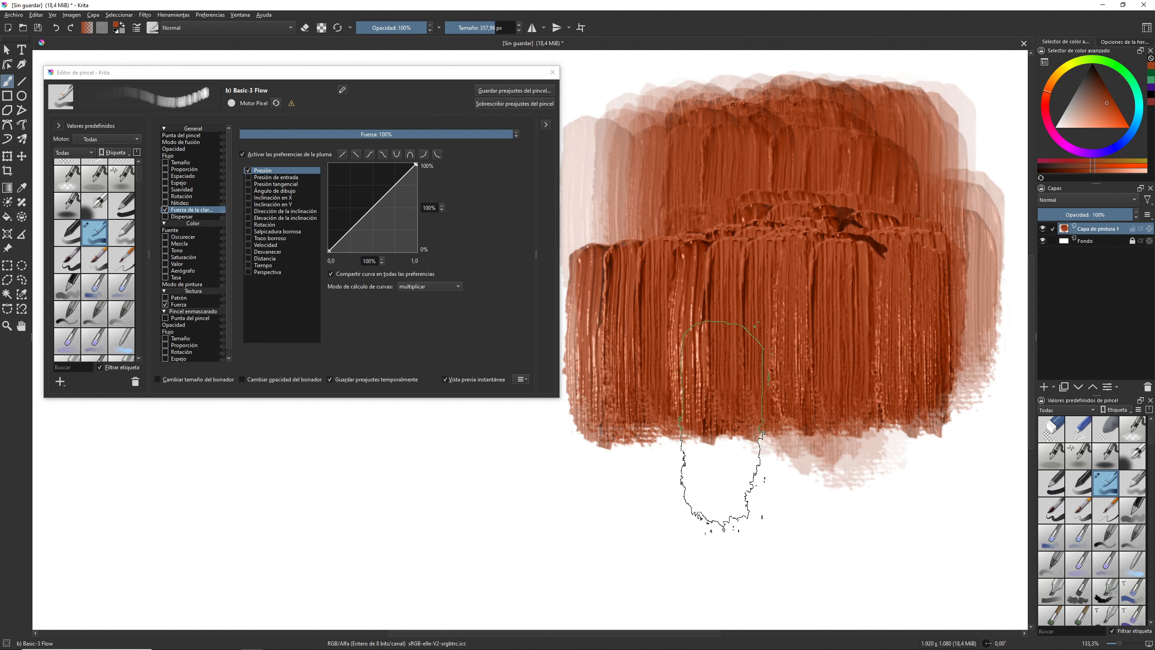
pyautogui.moveTo(512, 134); pyautogui.dragTo(237, 137)
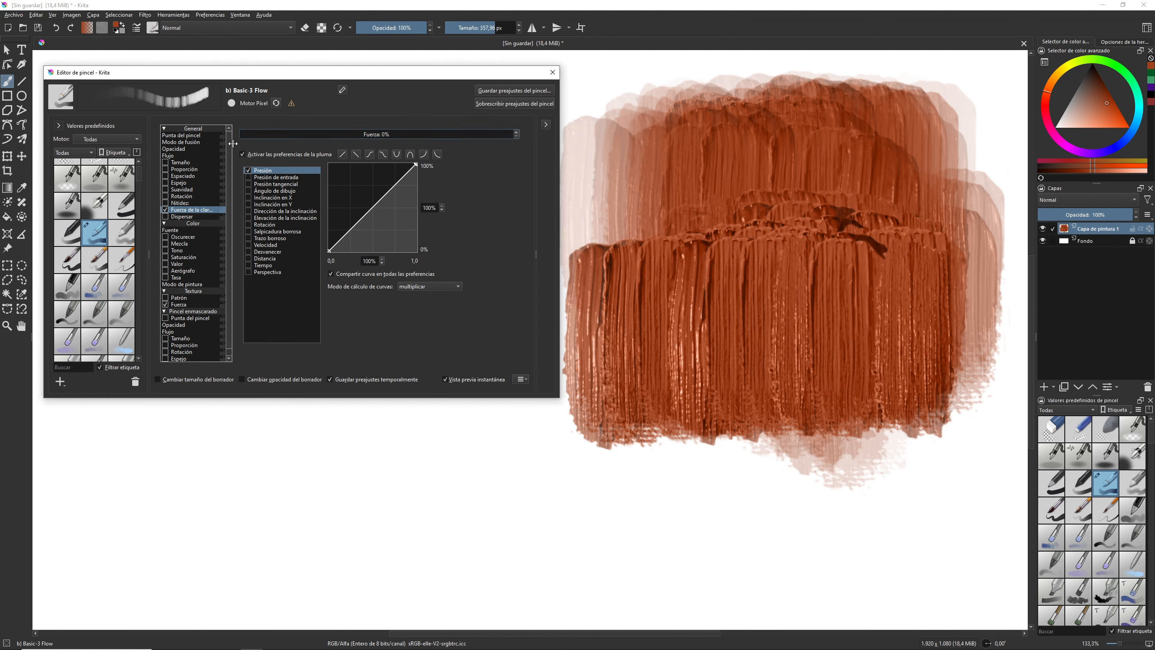
pyautogui.moveTo(903, 471)
pyautogui.mouseDown()
pyautogui.moveTo(873, 382)
pyautogui.moveTo(682, 400)
pyautogui.moveTo(825, 425)
pyautogui.moveTo(743, 405)
pyautogui.moveTo(938, 410)
pyautogui.moveTo(959, 434)
pyautogui.moveTo(662, 465)
pyautogui.moveTo(941, 463)
pyautogui.mouseUp()
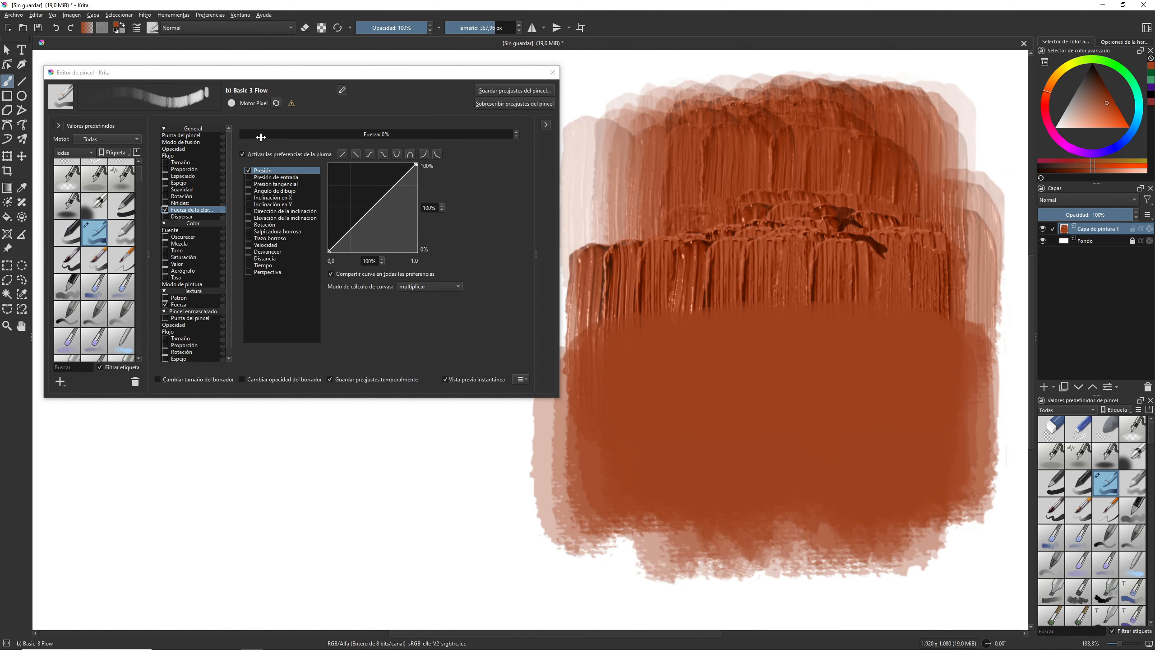
# - Set the Fuerza de la claridad to 100%, bend its pressure curve at 54% input and 46% output, and paint orange strokes below the brush editor
pyautogui.moveTo(260, 137); pyautogui.dragTo(515, 136)
pyautogui.moveTo(380, 208)
pyautogui.mouseDown()
pyautogui.moveTo(368, 182)
pyautogui.moveTo(356, 186)
pyautogui.moveTo(387, 206)
pyautogui.moveTo(376, 211)
pyautogui.mouseUp()
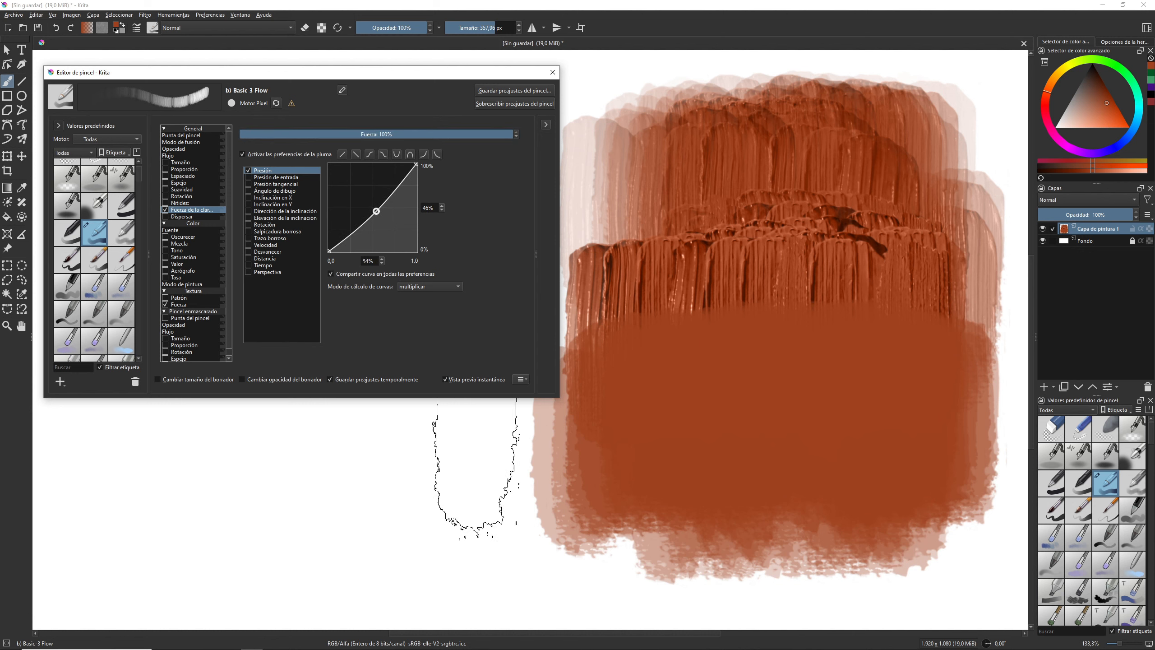
pyautogui.moveTo(441, 459)
pyautogui.mouseDown()
pyautogui.moveTo(228, 503)
pyautogui.moveTo(448, 515)
pyautogui.moveTo(706, 500)
pyautogui.moveTo(482, 521)
pyautogui.moveTo(222, 505)
pyautogui.moveTo(368, 501)
pyautogui.moveTo(523, 509)
pyautogui.mouseUp()
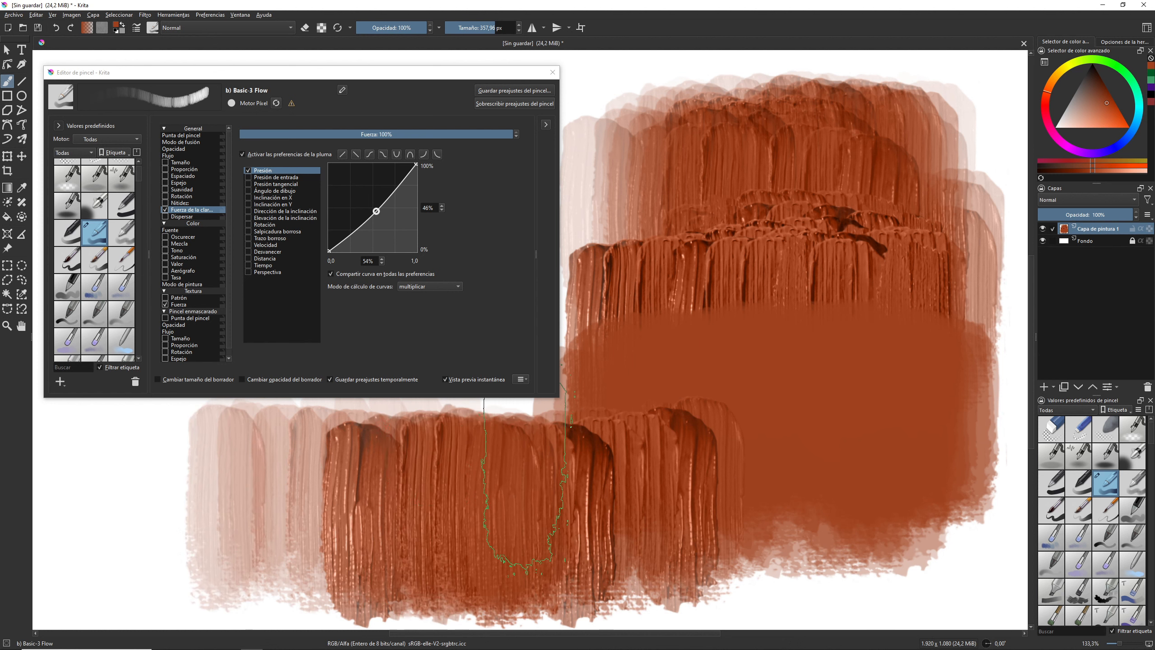
# - Turn off the pen settings for Flujo, return to Fuerza de la claridad, and paint over the flat orange area
pyautogui.click(169, 156)
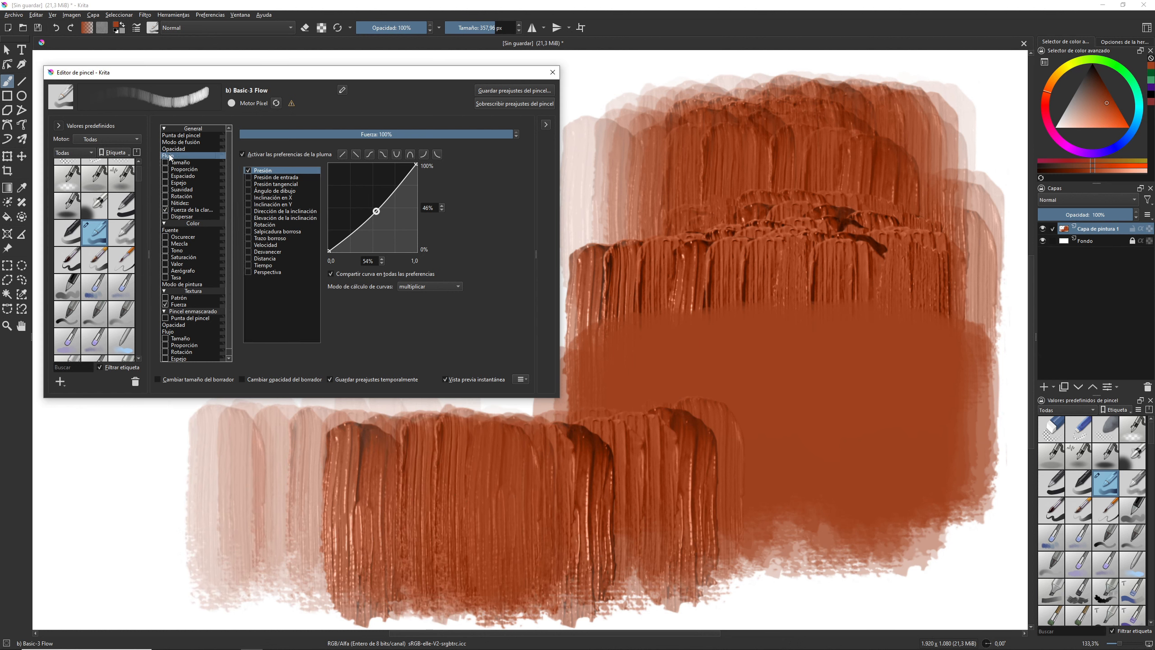
pyautogui.click(242, 154)
pyautogui.click(182, 210)
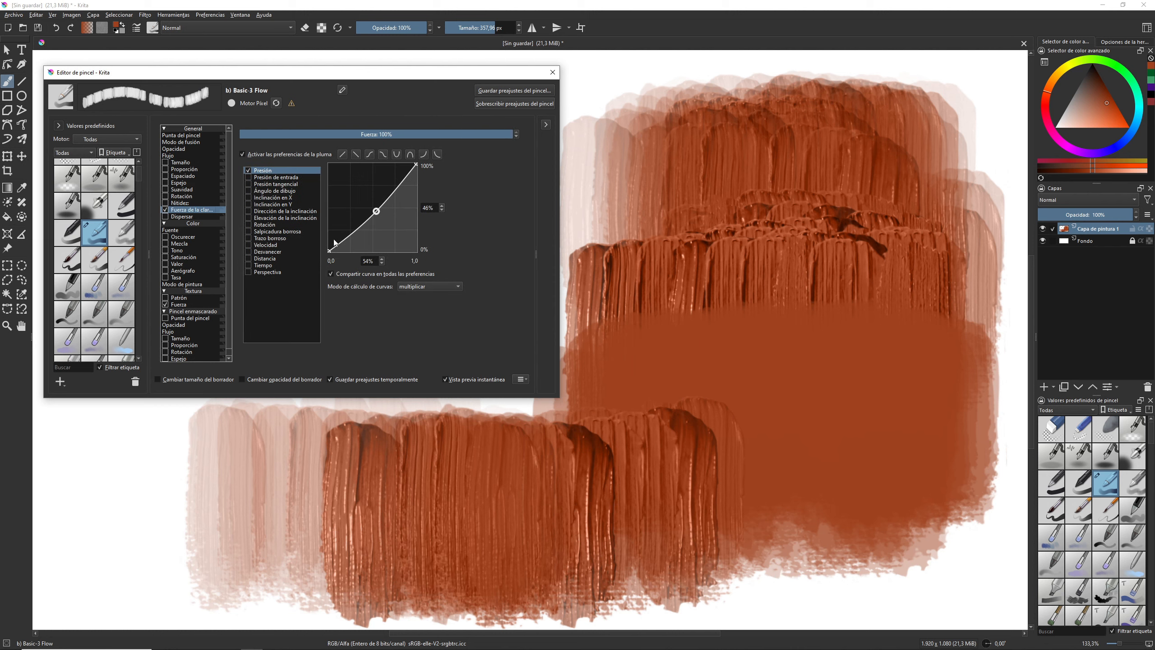
pyautogui.moveTo(768, 481)
pyautogui.mouseDown()
pyautogui.moveTo(924, 501)
pyautogui.moveTo(729, 510)
pyautogui.moveTo(965, 524)
pyautogui.moveTo(598, 540)
pyautogui.moveTo(674, 540)
pyautogui.moveTo(295, 534)
pyautogui.moveTo(594, 494)
pyautogui.moveTo(752, 359)
pyautogui.moveTo(834, 398)
pyautogui.moveTo(924, 358)
pyautogui.moveTo(951, 462)
pyautogui.moveTo(728, 530)
pyautogui.moveTo(252, 524)
pyautogui.moveTo(338, 527)
pyautogui.moveTo(714, 386)
pyautogui.moveTo(943, 253)
pyautogui.moveTo(965, 345)
pyautogui.moveTo(822, 425)
pyautogui.moveTo(787, 411)
pyautogui.moveTo(889, 341)
pyautogui.mouseUp()
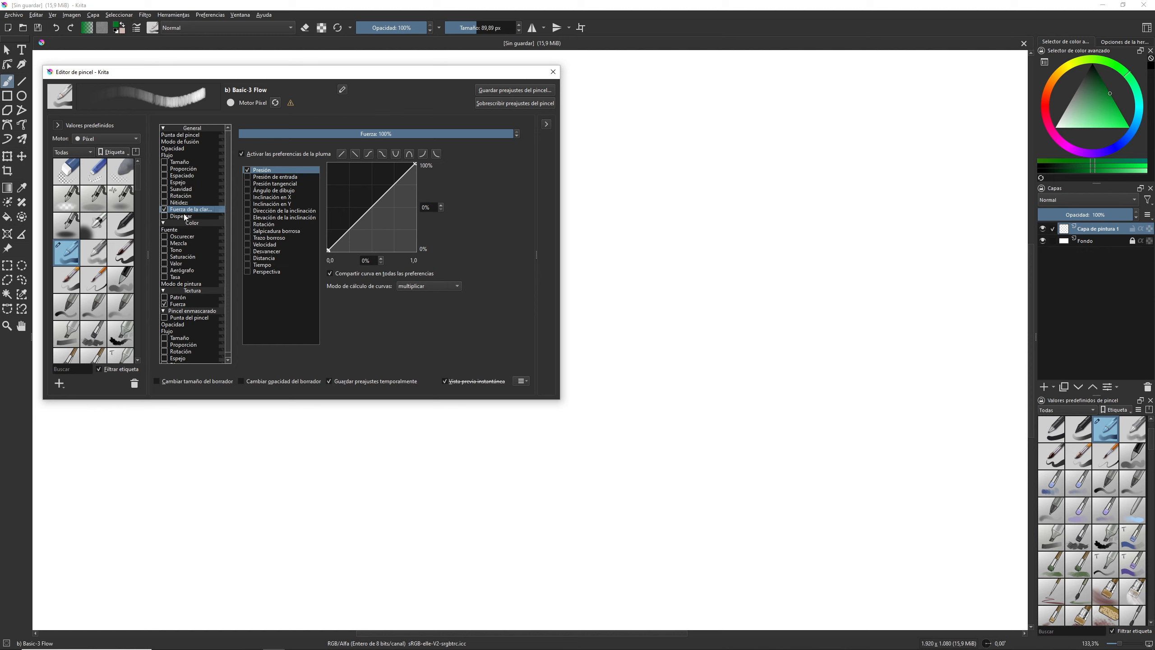
# - Reload the Basic-3 Flow preset's original settings and turn on Dispersar
pyautogui.click(276, 103)
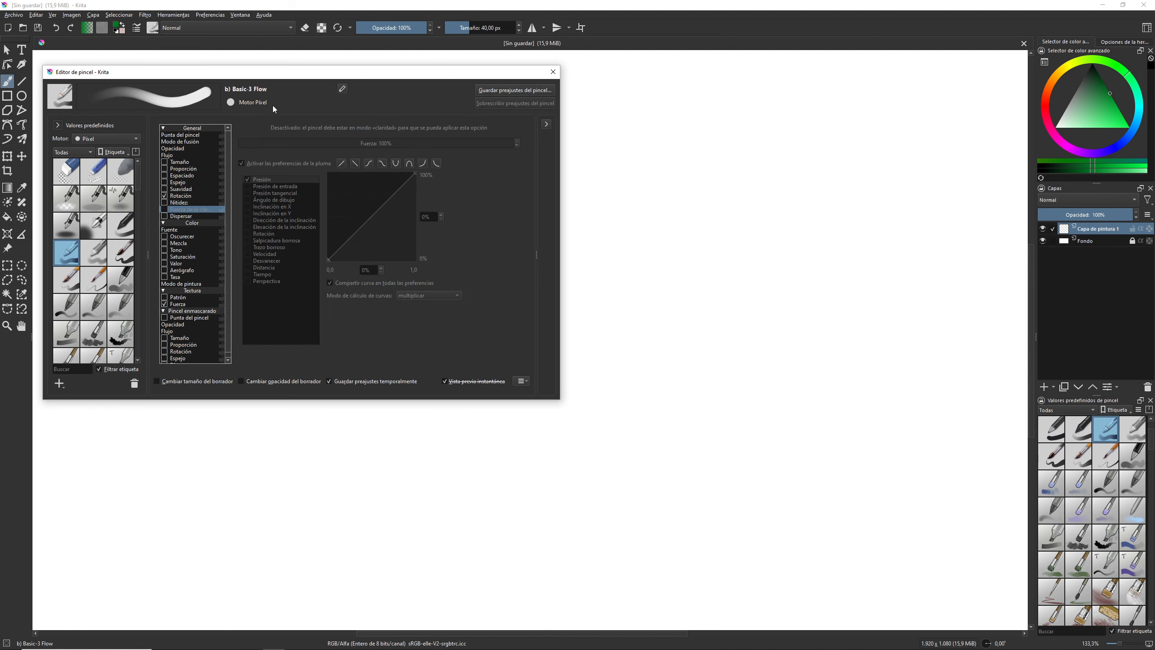
pyautogui.click(180, 216)
pyautogui.click(164, 215)
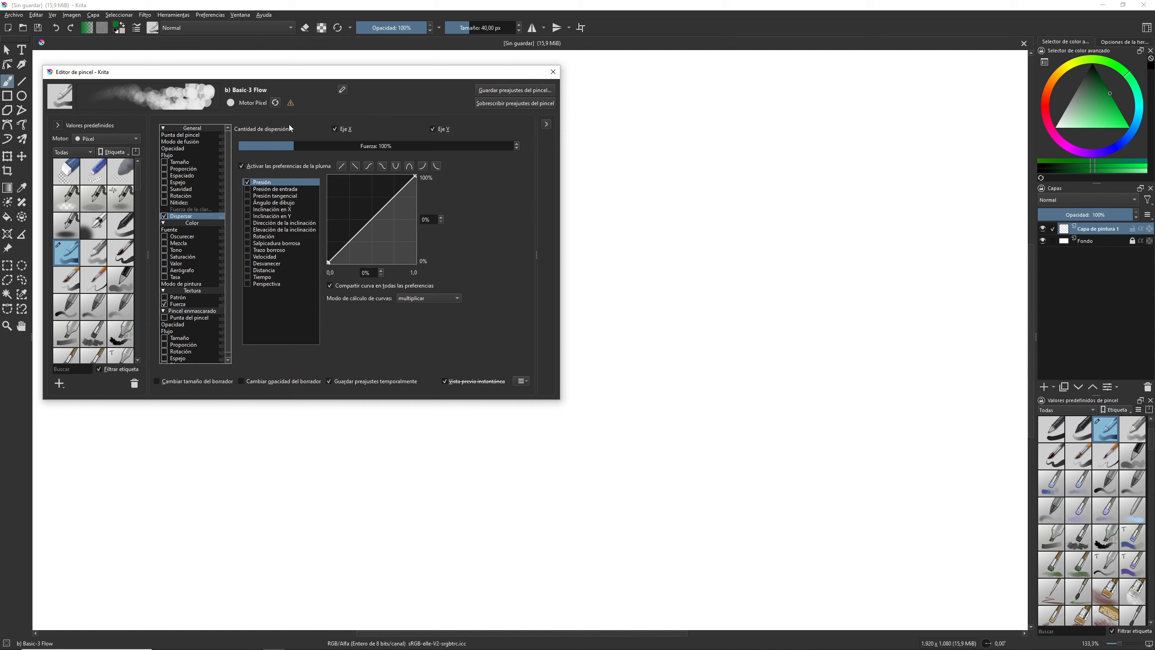
# - Paint green scattered strokes with the Dispersar Fuerza at about 320%, and two more below with it at 79%
pyautogui.moveTo(295, 147)
pyautogui.mouseDown()
pyautogui.moveTo(498, 148)
pyautogui.moveTo(396, 151)
pyautogui.moveTo(414, 150)
pyautogui.mouseUp()
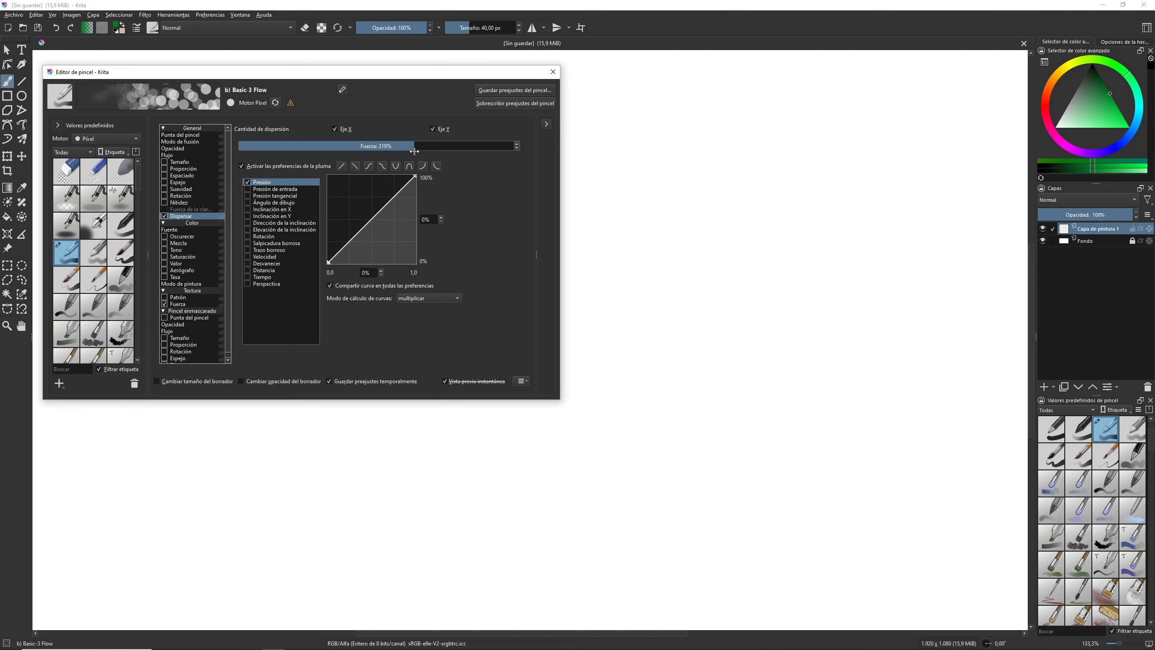
pyautogui.moveTo(619, 119)
pyautogui.mouseDown()
pyautogui.moveTo(601, 119)
pyautogui.moveTo(909, 118)
pyautogui.moveTo(996, 95)
pyautogui.moveTo(654, 123)
pyautogui.moveTo(929, 147)
pyautogui.mouseUp()
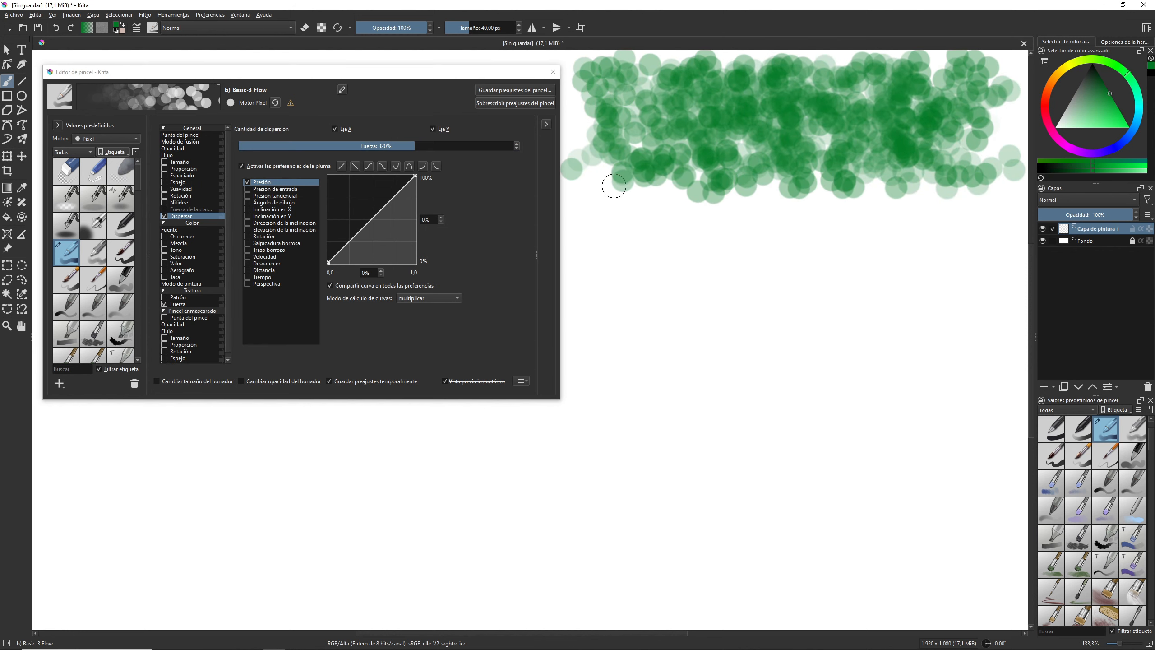
pyautogui.moveTo(419, 147); pyautogui.dragTo(282, 158)
pyautogui.moveTo(584, 239); pyautogui.dragTo(973, 237)
pyautogui.moveTo(596, 311)
pyautogui.mouseDown()
pyautogui.moveTo(652, 300)
pyautogui.moveTo(1001, 294)
pyautogui.mouseUp()
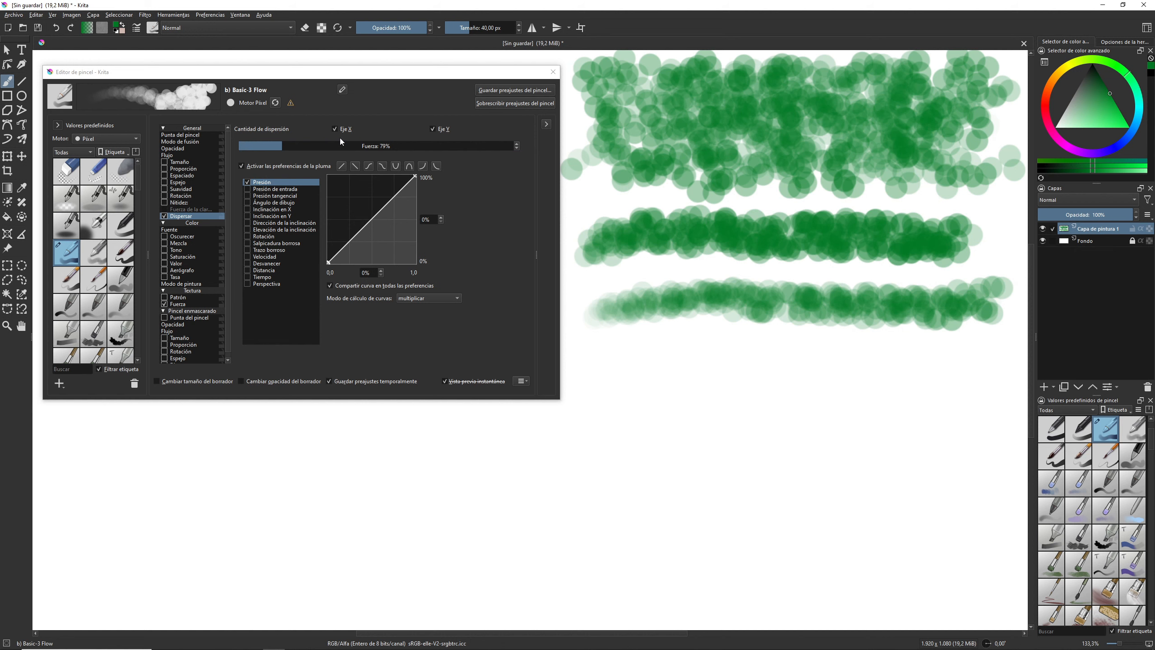
# - Set the Dispersar Fuerza to 71%, limit scattering to the X axis, and paint a curved green stroke below the others
pyautogui.moveTo(280, 151)
pyautogui.mouseDown()
pyautogui.moveTo(261, 147)
pyautogui.moveTo(292, 147)
pyautogui.moveTo(277, 147)
pyautogui.mouseUp()
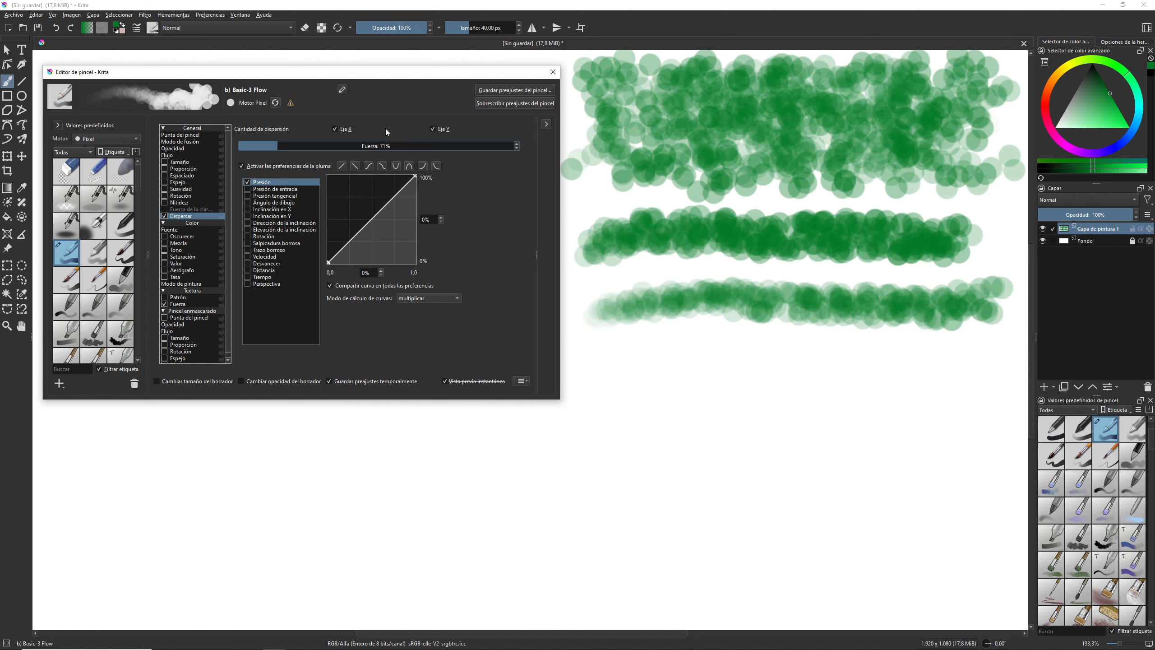
pyautogui.click(335, 129)
pyautogui.click(432, 128)
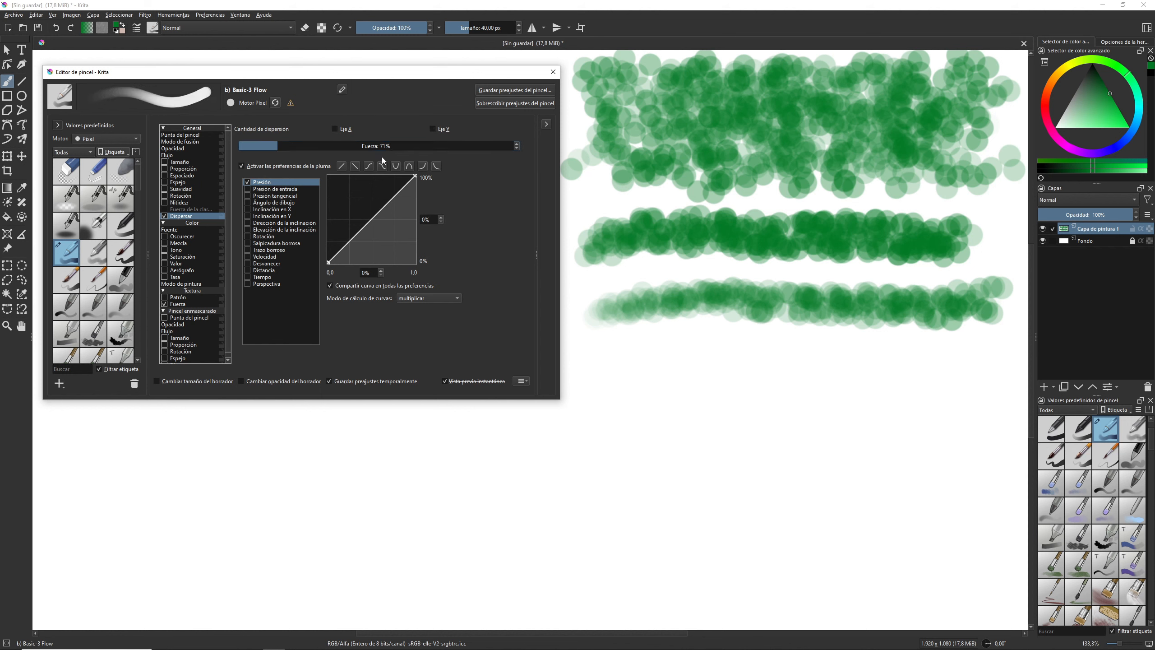
pyautogui.click(336, 130)
pyautogui.moveTo(669, 426)
pyautogui.mouseDown()
pyautogui.moveTo(625, 424)
pyautogui.moveTo(617, 376)
pyautogui.moveTo(698, 361)
pyautogui.moveTo(744, 401)
pyautogui.moveTo(812, 432)
pyautogui.moveTo(883, 413)
pyautogui.moveTo(909, 355)
pyautogui.moveTo(823, 374)
pyautogui.mouseUp()
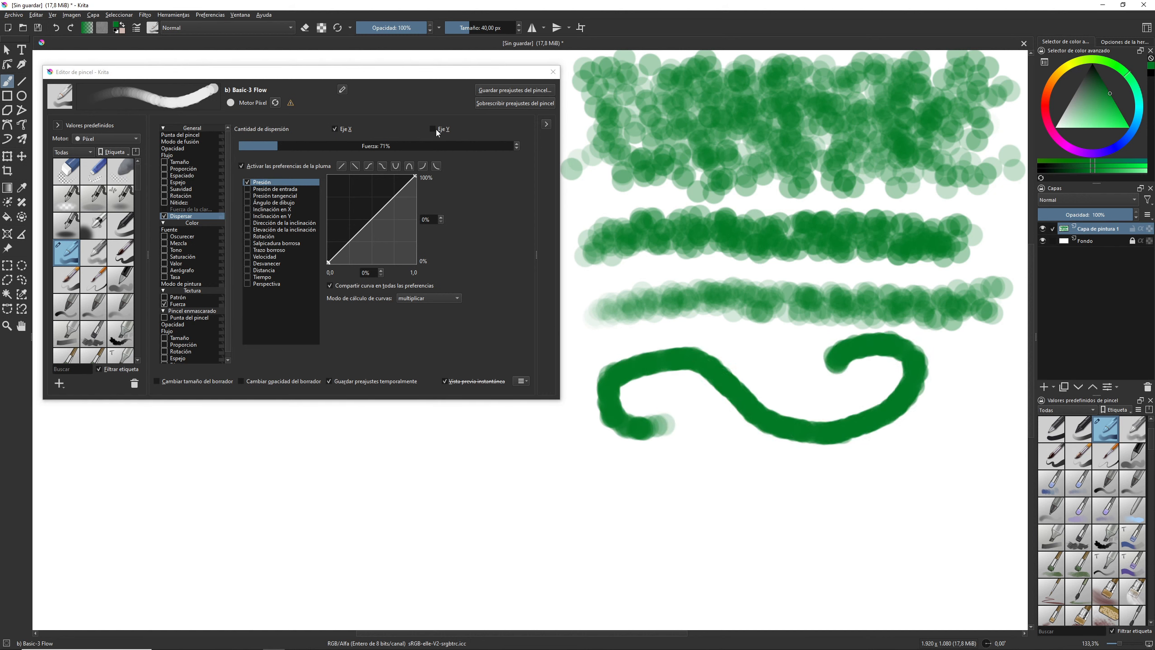
# - Switch the scattering to the Y axis only and paint another curved green stroke beneath the previous one
pyautogui.click(433, 129)
pyautogui.click(335, 129)
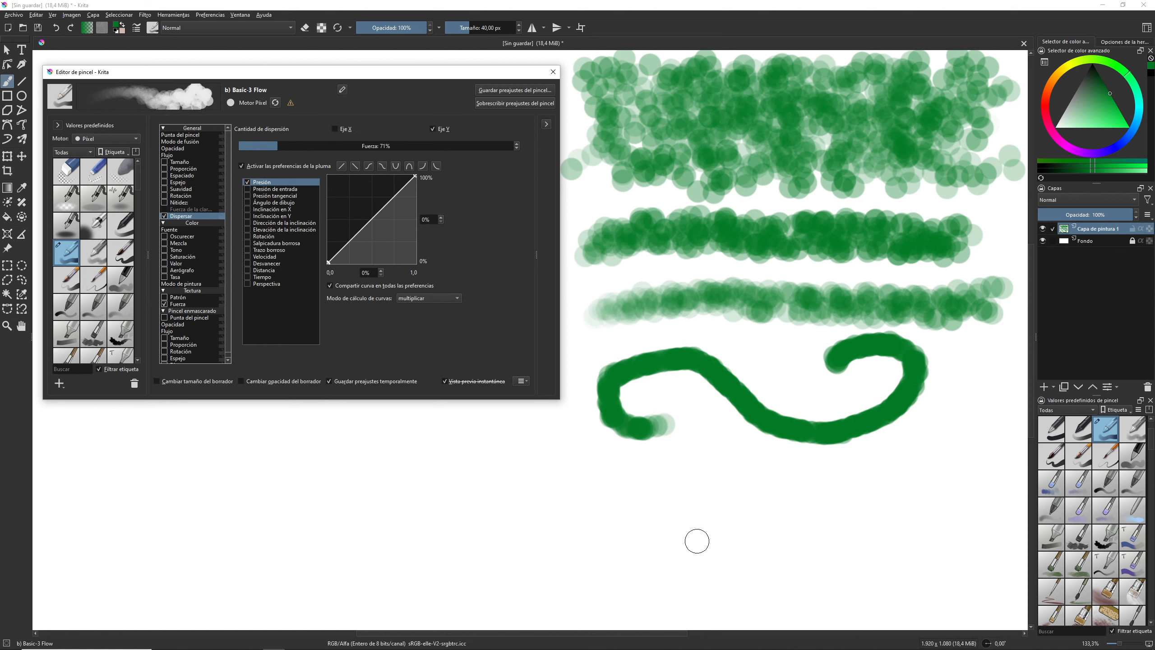
pyautogui.moveTo(676, 550)
pyautogui.mouseDown()
pyautogui.moveTo(615, 523)
pyautogui.moveTo(671, 491)
pyautogui.moveTo(796, 544)
pyautogui.moveTo(865, 548)
pyautogui.moveTo(931, 506)
pyautogui.moveTo(893, 459)
pyautogui.mouseUp()
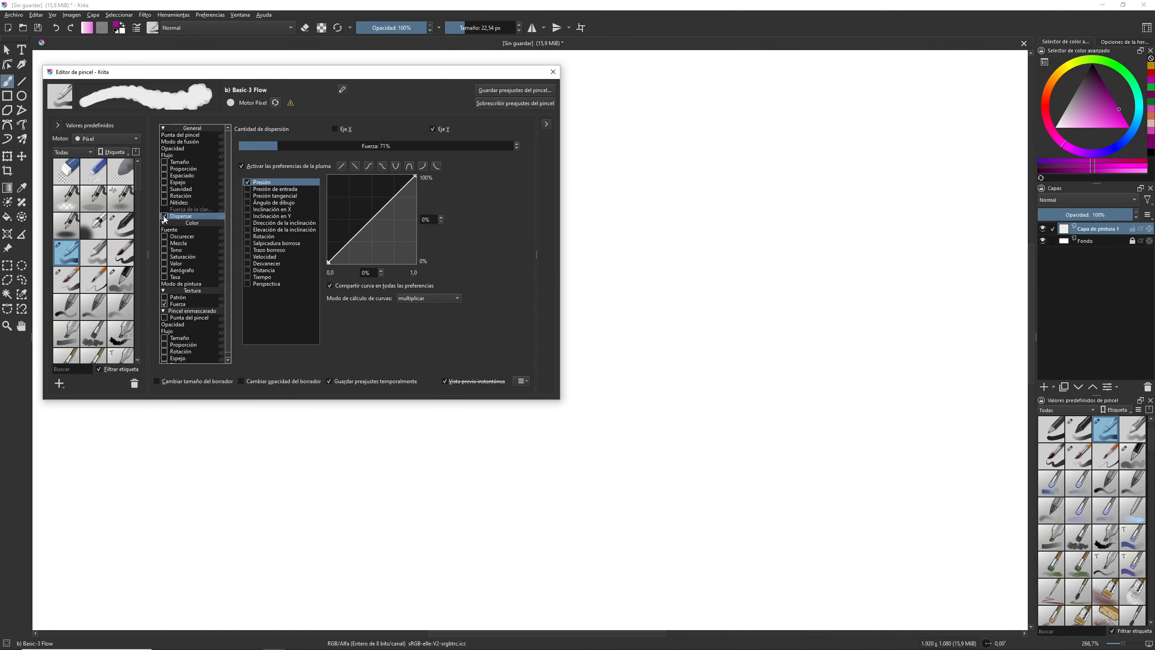
# - Turn off Dispersar, show the colour Fuente options, and paint one magenta and one ochre wavy stroke with Color simple
pyautogui.click(165, 216)
pyautogui.click(174, 231)
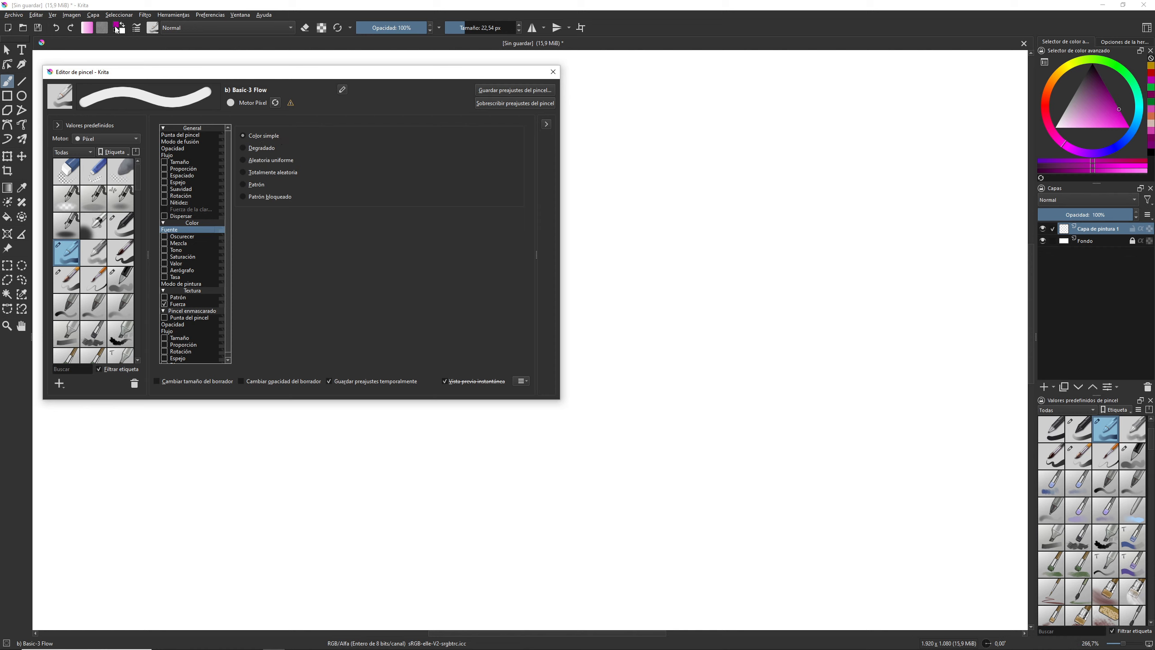
pyautogui.moveTo(635, 129)
pyautogui.mouseDown()
pyautogui.moveTo(667, 111)
pyautogui.moveTo(841, 134)
pyautogui.moveTo(927, 113)
pyautogui.mouseUp()
pyautogui.moveTo(1045, 88); pyautogui.dragTo(1059, 71)
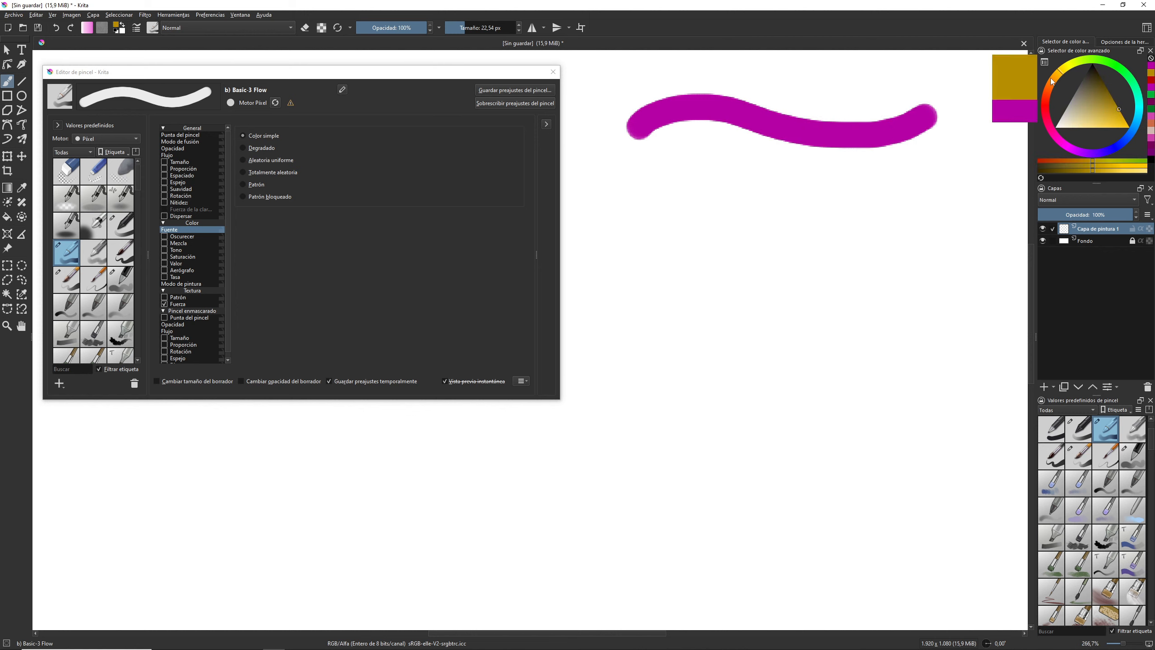
pyautogui.moveTo(635, 193)
pyautogui.mouseDown()
pyautogui.moveTo(662, 170)
pyautogui.moveTo(739, 162)
pyautogui.moveTo(866, 195)
pyautogui.moveTo(935, 177)
pyautogui.mouseUp()
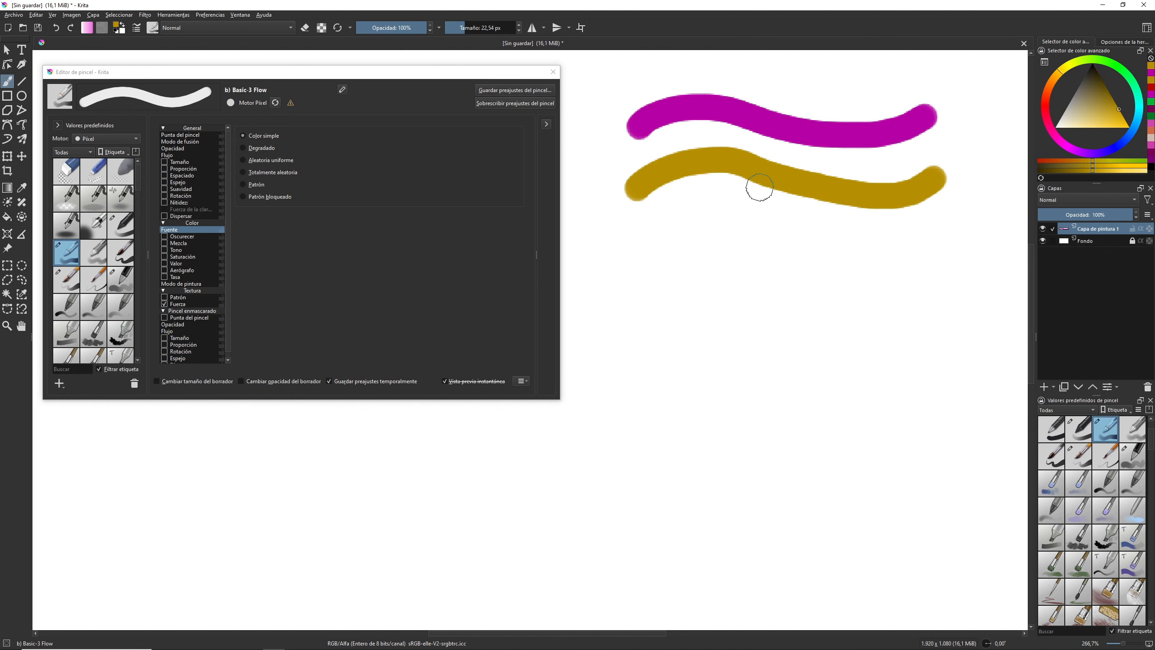
# - Set the colour source to Degradado, recolour the gradient's pink end stop to light green, and paint a wavy stroke beneath the ochre one
pyautogui.click(243, 148)
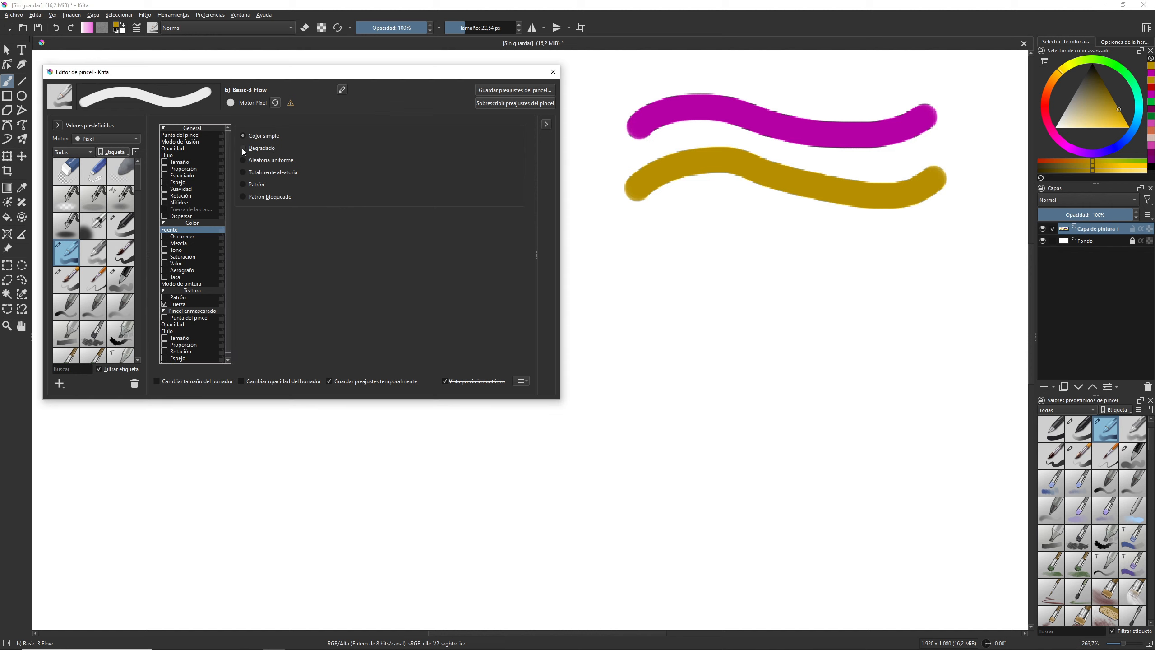
pyautogui.click(88, 28)
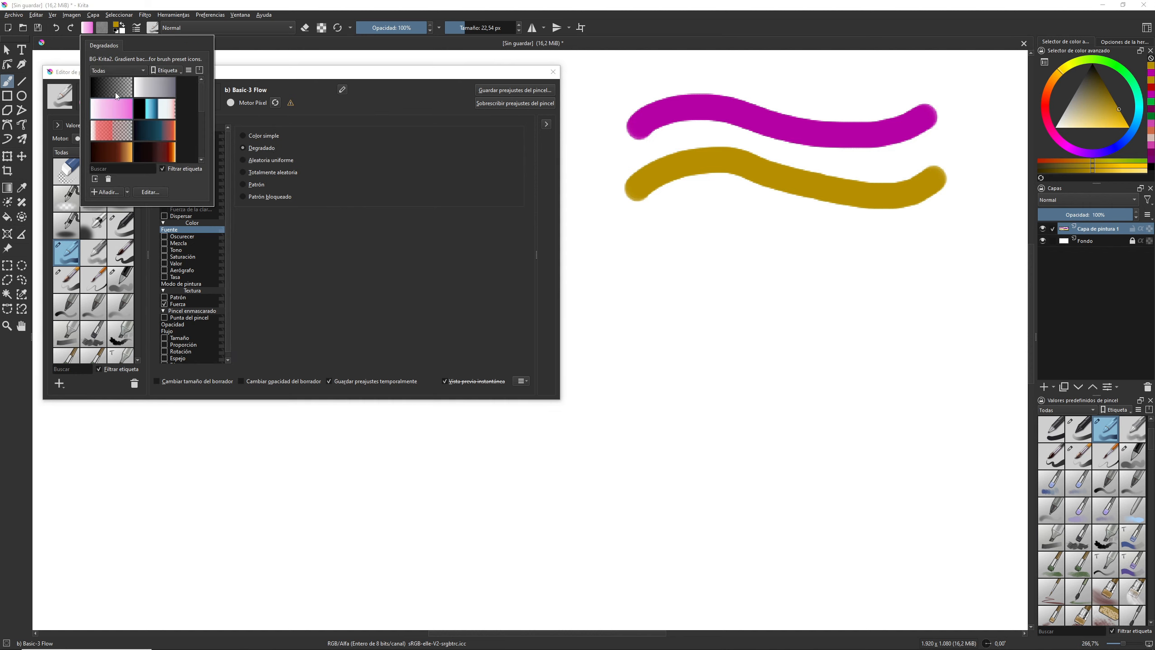
pyautogui.click(147, 190)
pyautogui.click(262, 118)
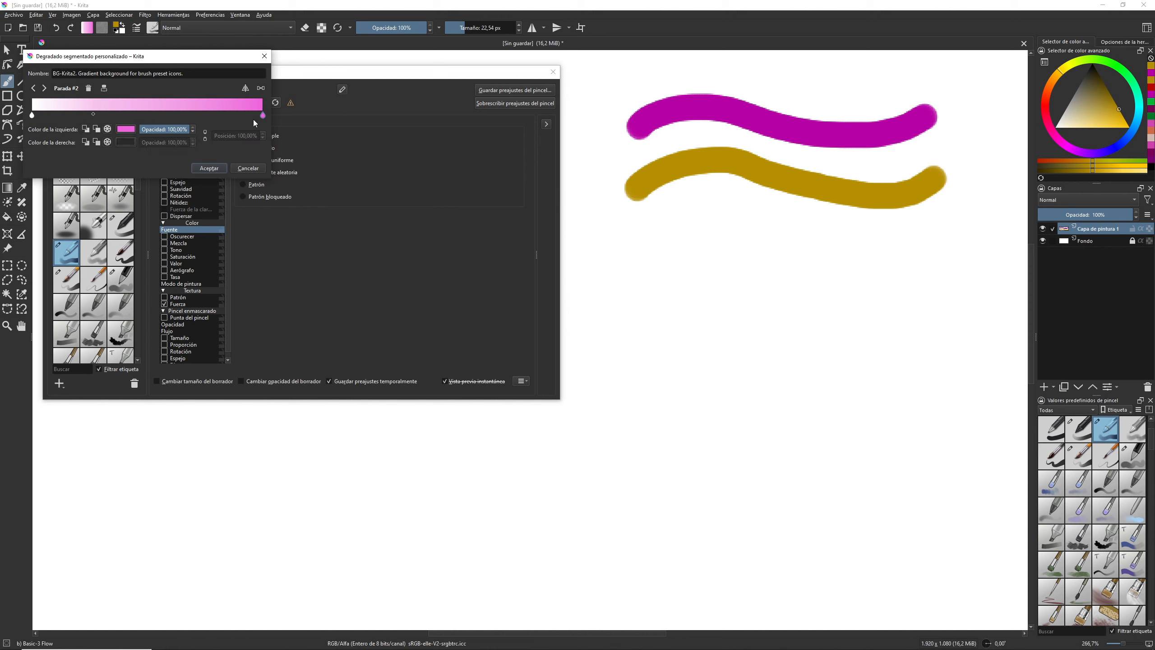
pyautogui.click(127, 130)
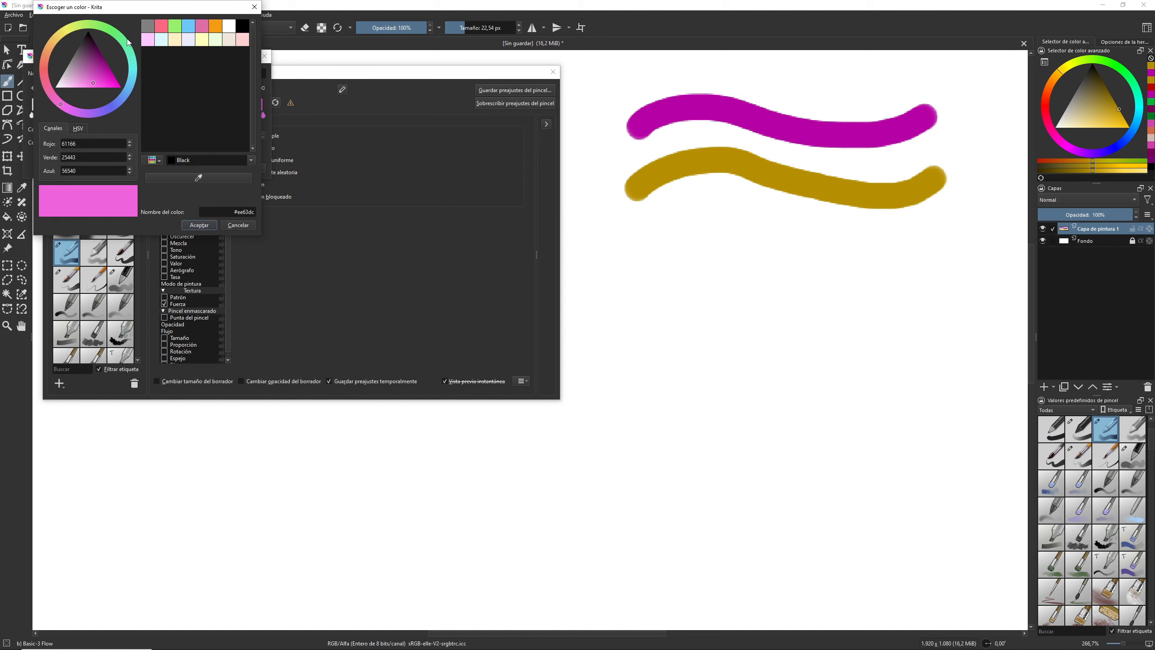
pyautogui.click(129, 42)
pyautogui.click(198, 217)
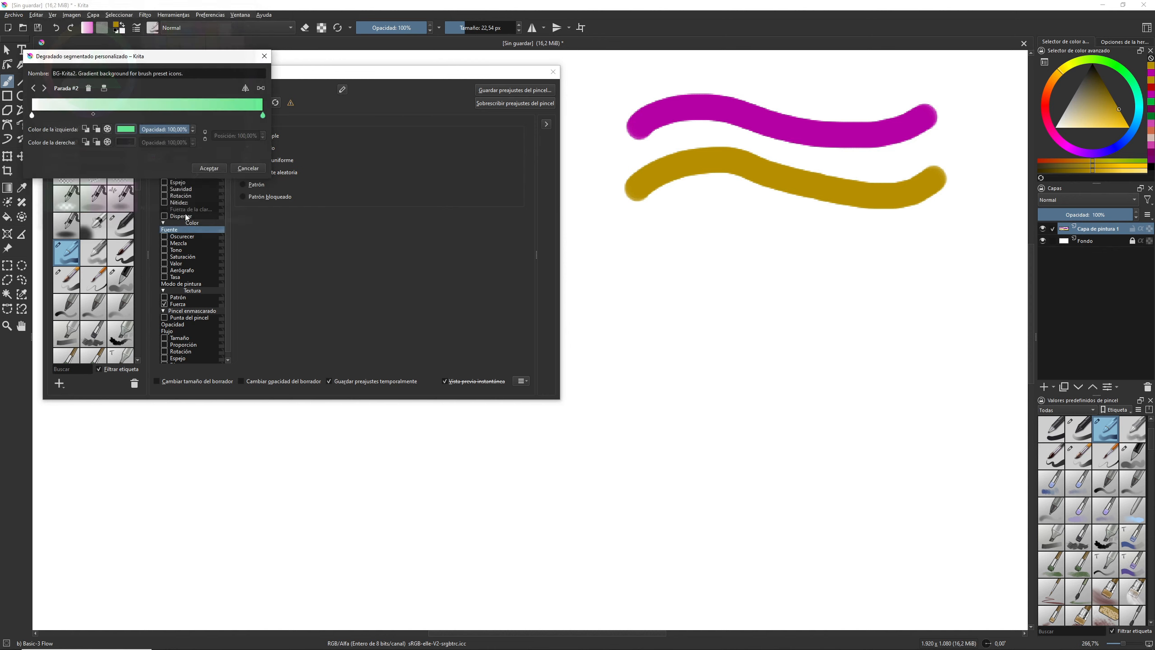
pyautogui.click(209, 169)
pyautogui.moveTo(629, 251)
pyautogui.mouseDown()
pyautogui.moveTo(707, 212)
pyautogui.moveTo(837, 246)
pyautogui.moveTo(897, 245)
pyautogui.moveTo(939, 226)
pyautogui.mouseUp()
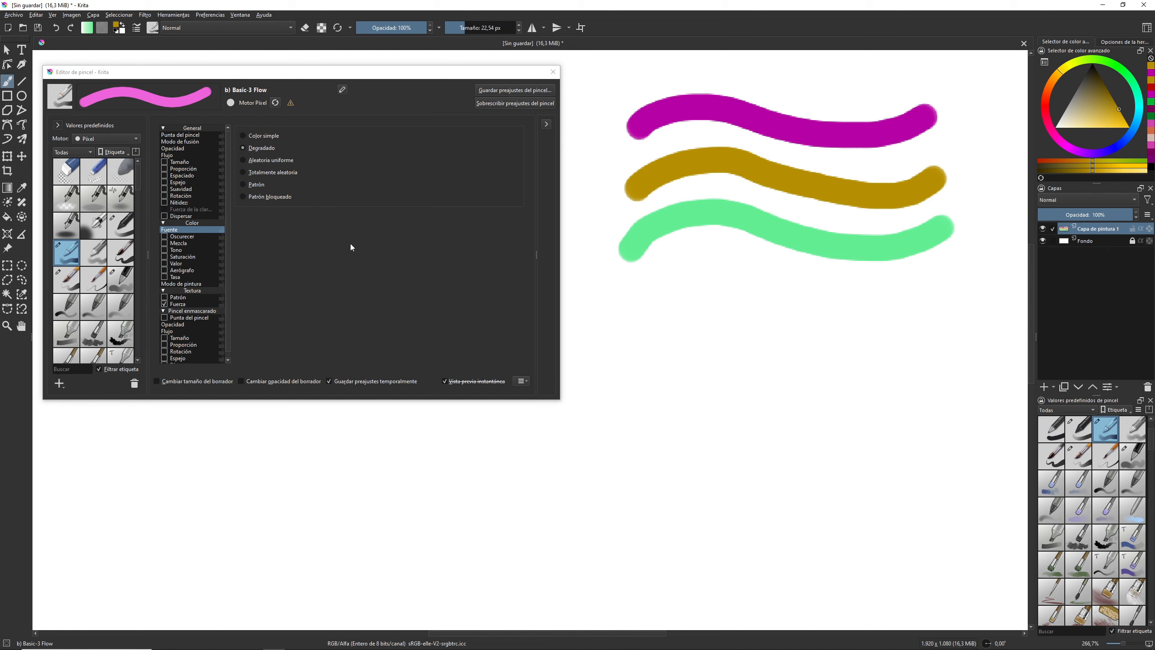
# - Paint one wavy stroke with the Aleatoria uniforme colour source and another below it with Totalmente aleatoria
pyautogui.click(243, 160)
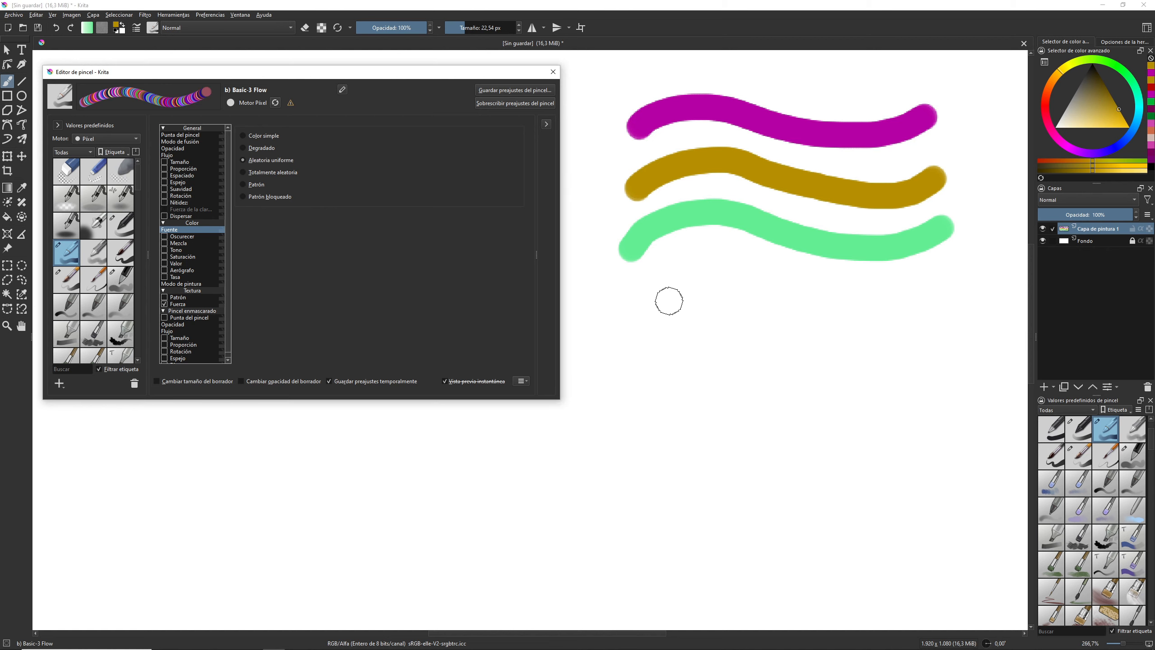
pyautogui.moveTo(637, 306)
pyautogui.mouseDown()
pyautogui.moveTo(644, 294)
pyautogui.moveTo(765, 282)
pyautogui.moveTo(886, 313)
pyautogui.moveTo(947, 274)
pyautogui.mouseUp()
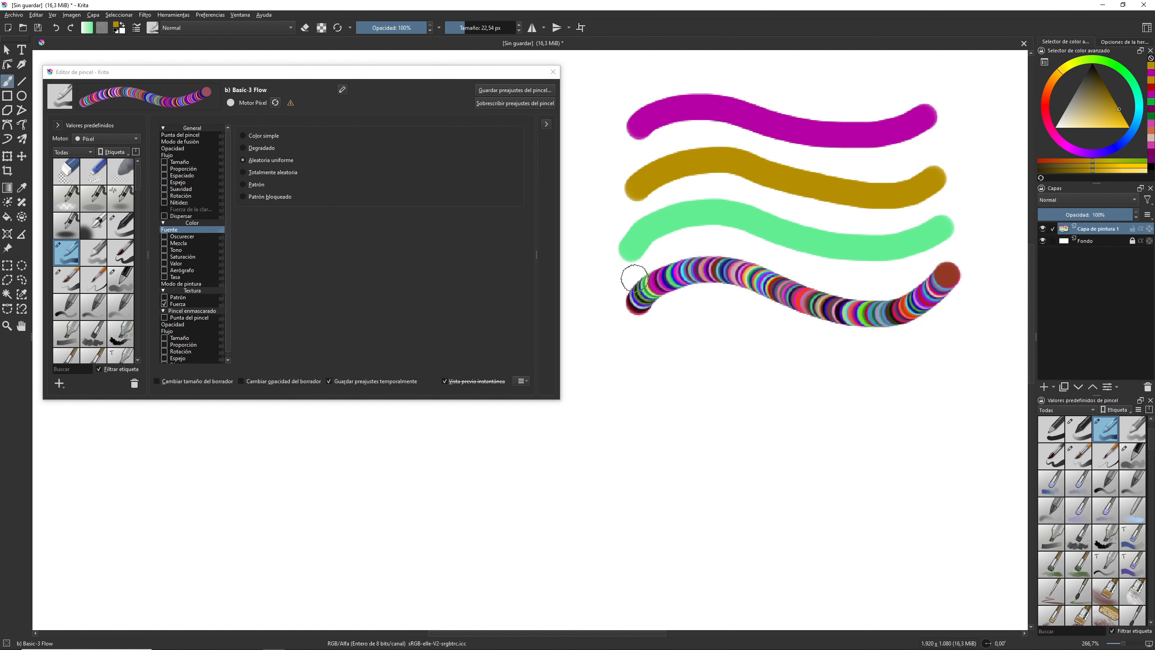
pyautogui.click(244, 172)
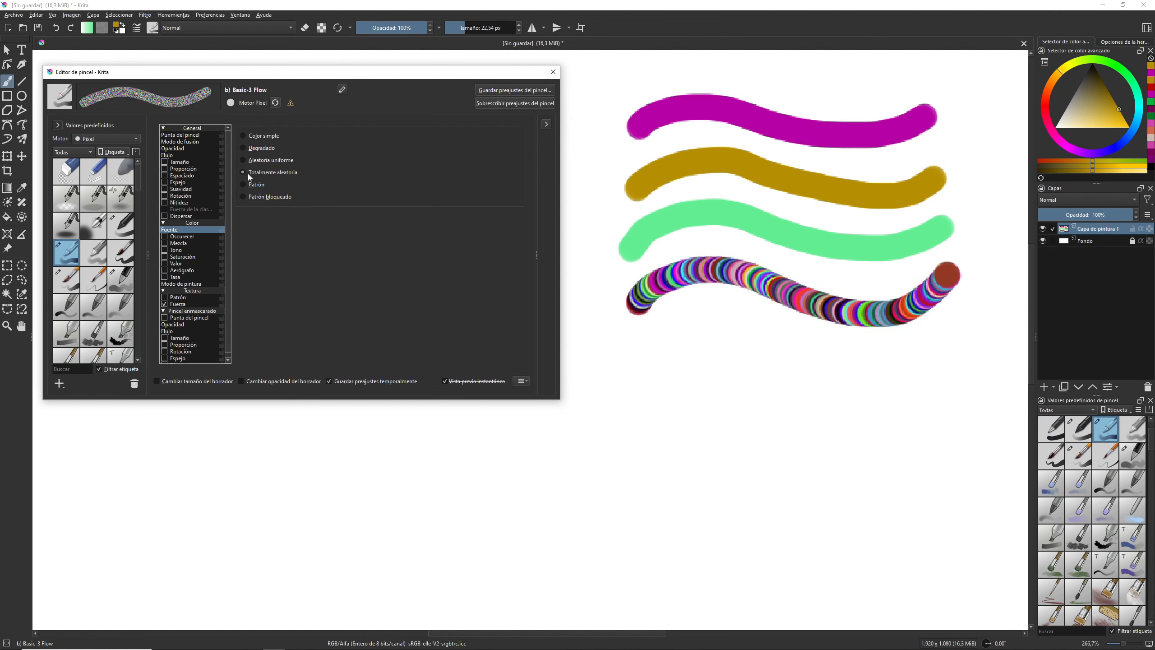
pyautogui.moveTo(637, 355)
pyautogui.mouseDown()
pyautogui.moveTo(723, 325)
pyautogui.moveTo(831, 363)
pyautogui.moveTo(881, 365)
pyautogui.moveTo(957, 324)
pyautogui.mouseUp()
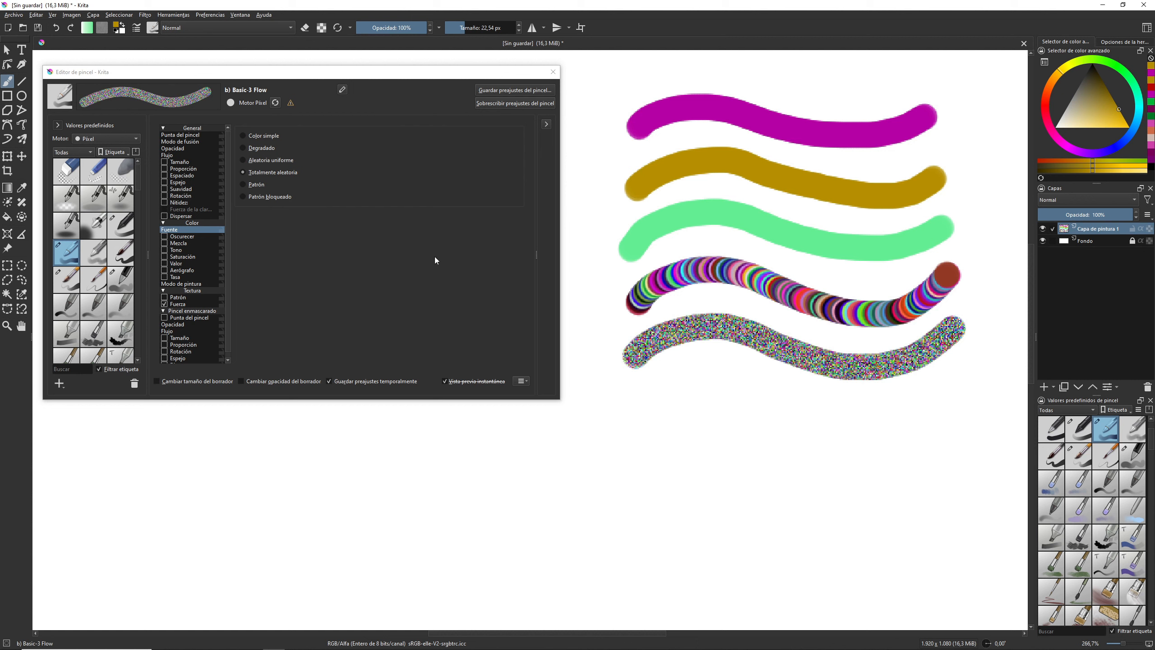
# - Paint a broad patch with the Patrón source using 09b_drawed-CrossedLines.png, and another area below it with Patrón bloqueado
pyautogui.click(243, 184)
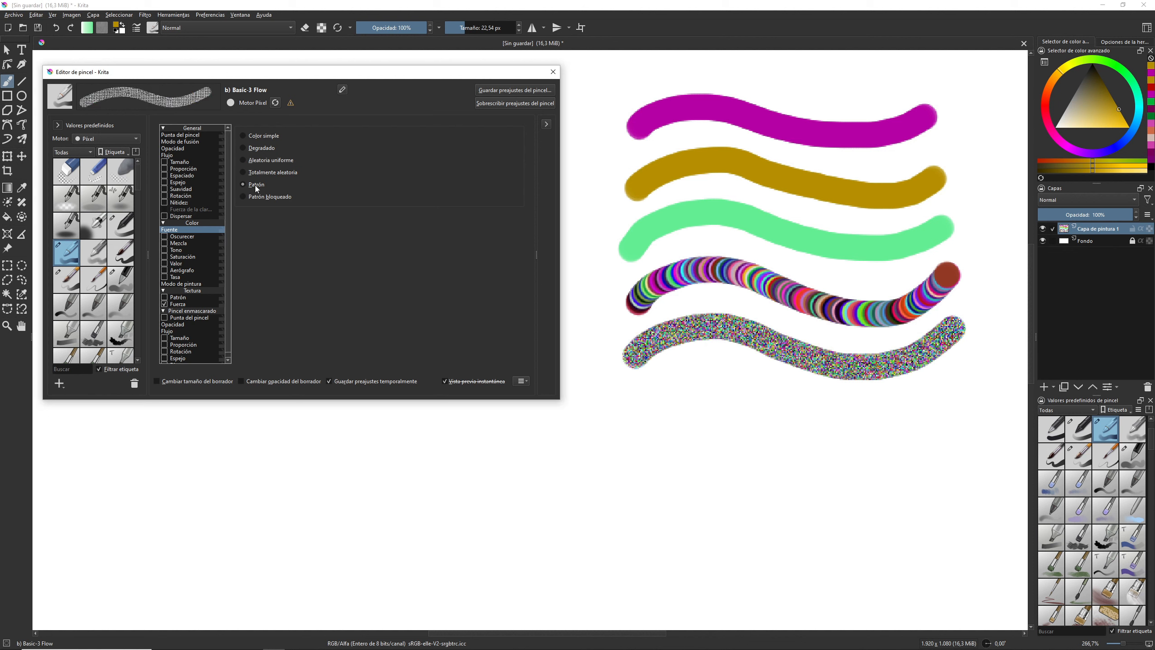
pyautogui.click(102, 28)
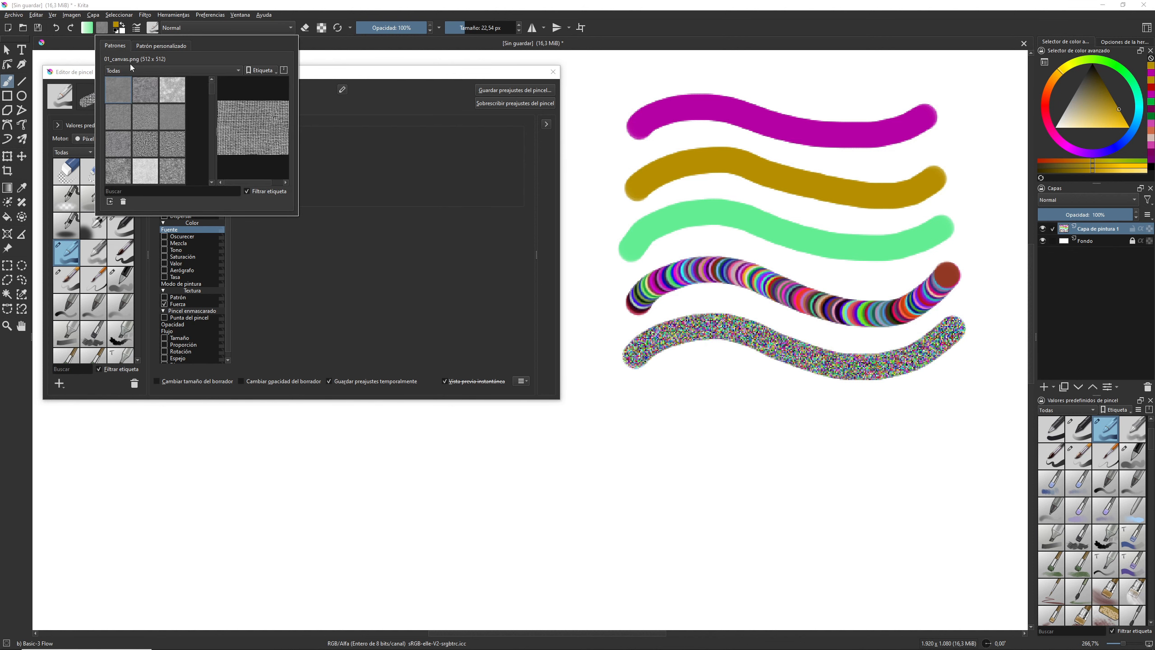
pyautogui.click(142, 175)
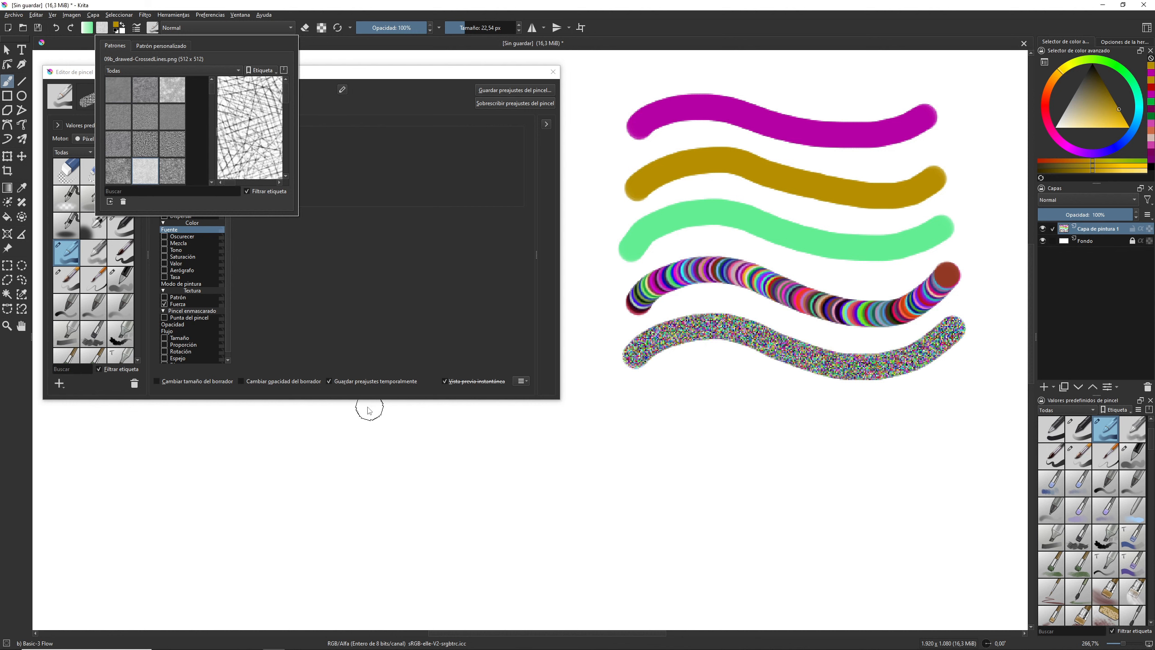
pyautogui.moveTo(655, 399)
pyautogui.mouseDown()
pyautogui.moveTo(693, 391)
pyautogui.moveTo(658, 453)
pyautogui.moveTo(706, 408)
pyautogui.moveTo(702, 434)
pyautogui.moveTo(730, 444)
pyautogui.moveTo(766, 412)
pyautogui.moveTo(766, 452)
pyautogui.moveTo(802, 453)
pyautogui.mouseUp()
pyautogui.moveTo(690, 416)
pyautogui.mouseDown()
pyautogui.moveTo(887, 419)
pyautogui.moveTo(800, 399)
pyautogui.moveTo(944, 406)
pyautogui.moveTo(792, 440)
pyautogui.moveTo(912, 437)
pyautogui.moveTo(837, 450)
pyautogui.moveTo(955, 421)
pyautogui.mouseUp()
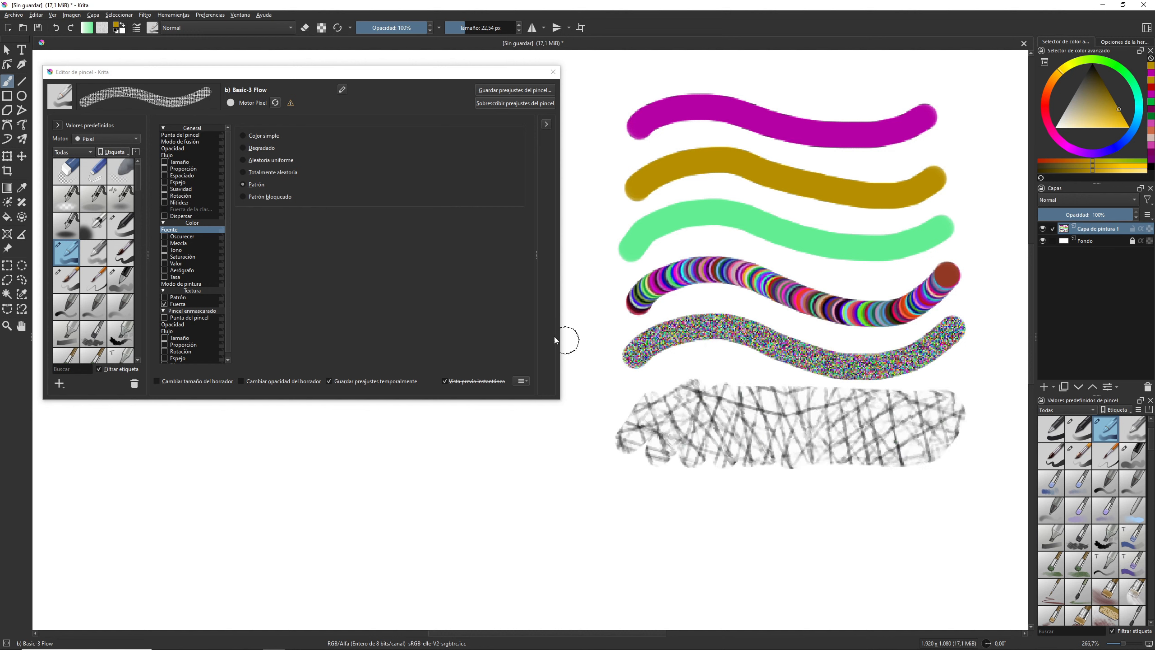
pyautogui.click(243, 197)
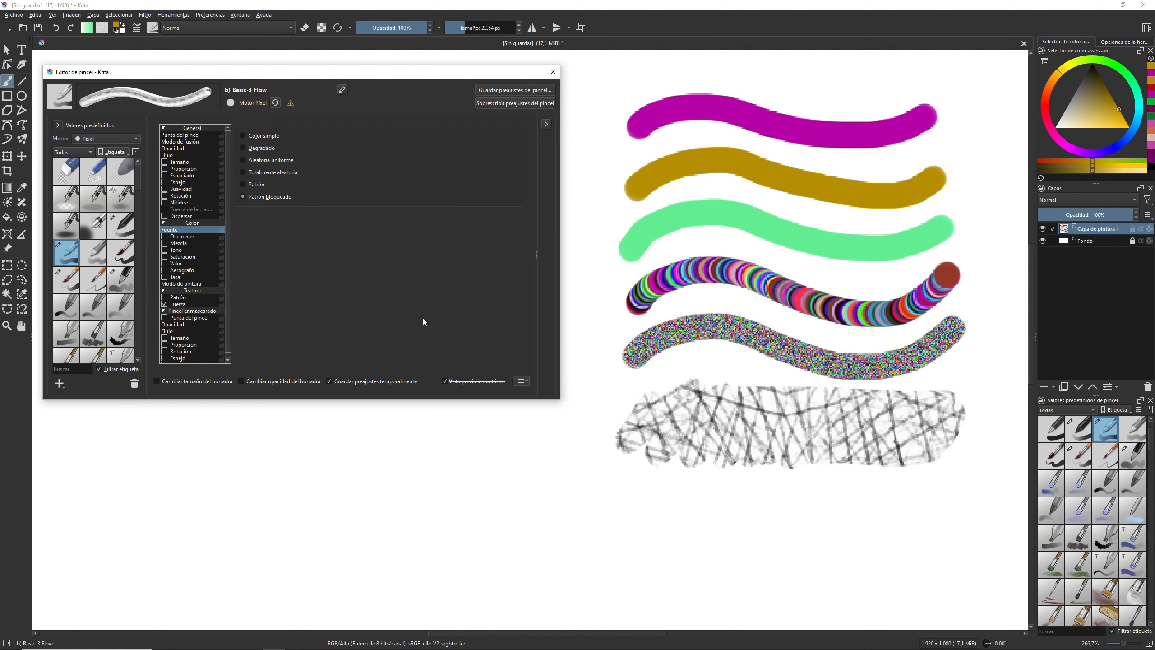
pyautogui.moveTo(634, 543)
pyautogui.mouseDown()
pyautogui.moveTo(697, 496)
pyautogui.moveTo(710, 501)
pyautogui.moveTo(704, 553)
pyautogui.moveTo(746, 551)
pyautogui.moveTo(683, 508)
pyautogui.moveTo(784, 513)
pyautogui.moveTo(820, 560)
pyautogui.moveTo(795, 519)
pyautogui.moveTo(864, 510)
pyautogui.mouseUp()
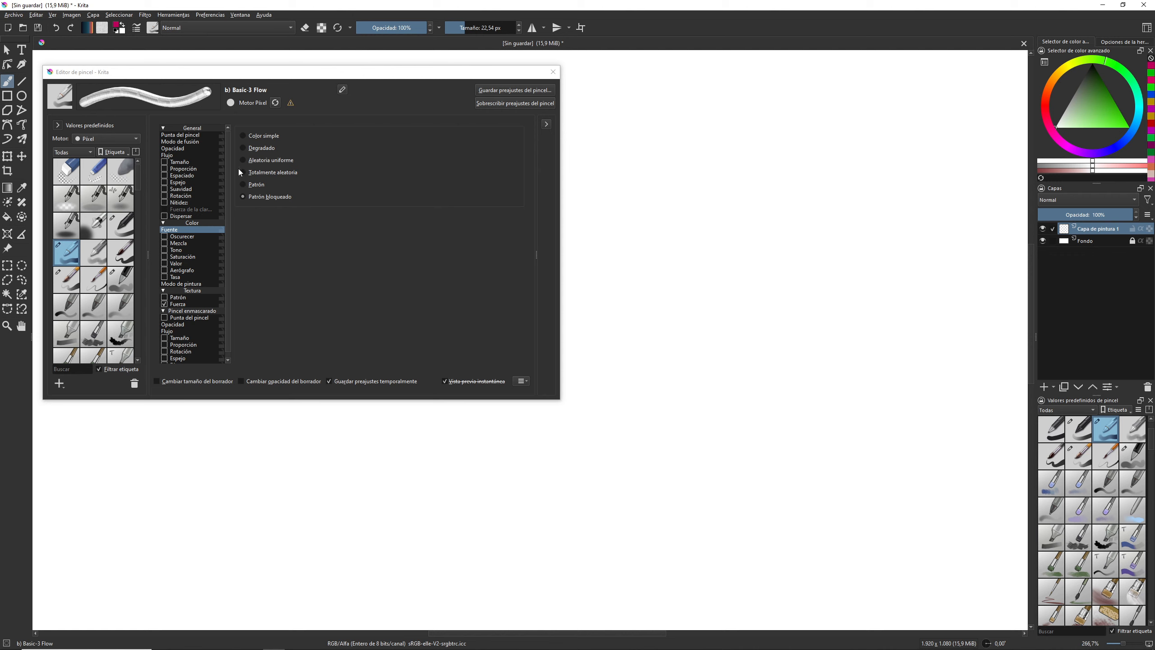
# - Return the colour source to Color simple, enable Oscurecer, and paint a broad crimson patch that darkens across its length
pyautogui.click(243, 136)
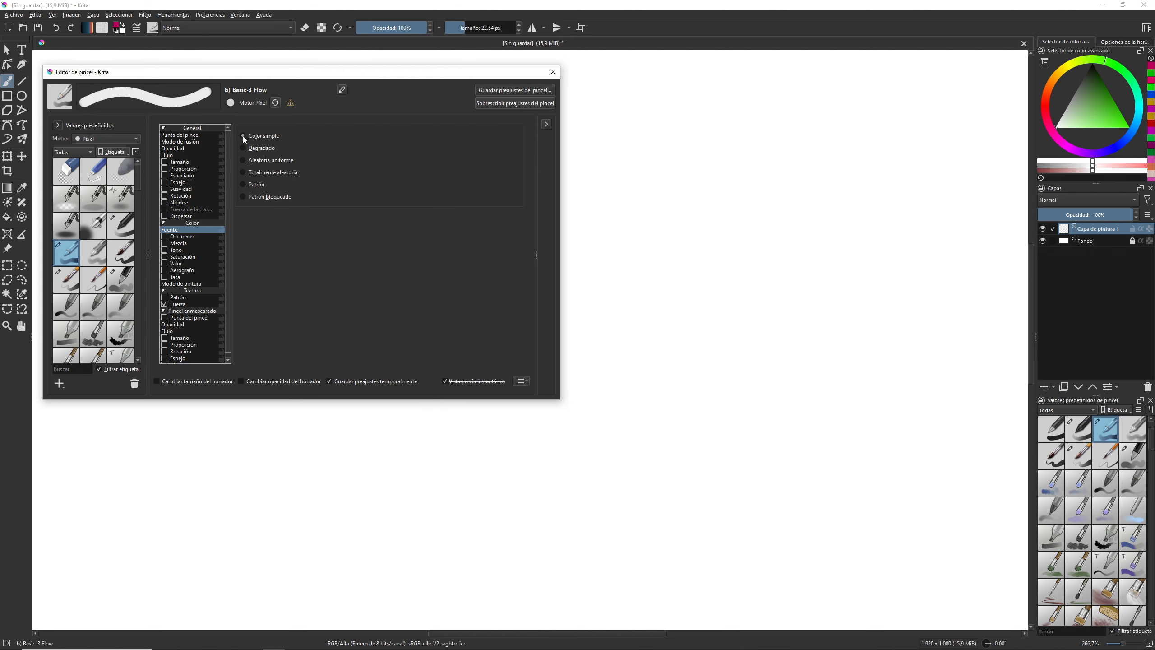
pyautogui.click(185, 237)
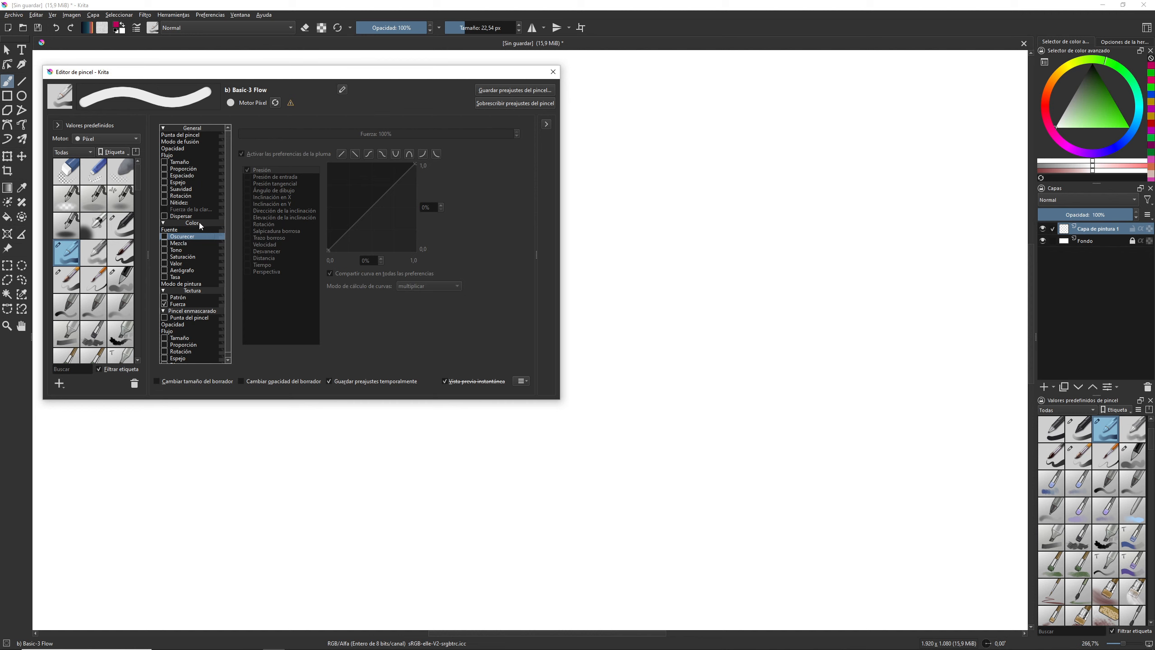
pyautogui.click(165, 237)
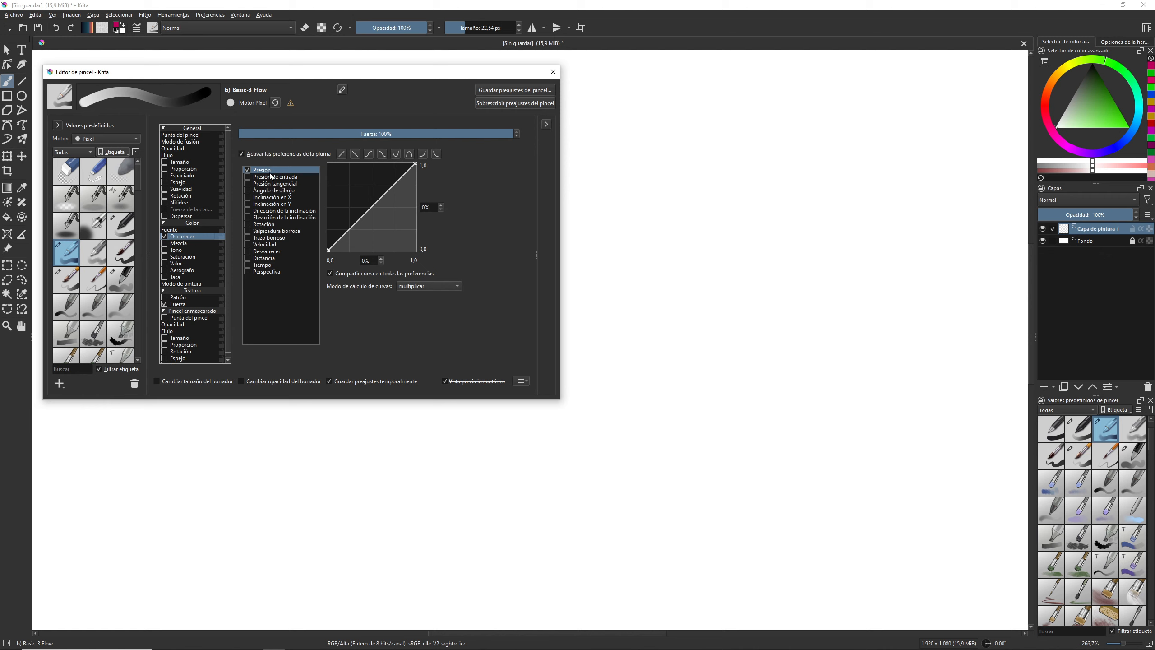
pyautogui.moveTo(676, 108)
pyautogui.mouseDown()
pyautogui.moveTo(651, 175)
pyautogui.moveTo(675, 177)
pyautogui.mouseUp()
pyautogui.moveTo(704, 175)
pyautogui.mouseDown()
pyautogui.moveTo(799, 129)
pyautogui.moveTo(815, 173)
pyautogui.moveTo(856, 148)
pyautogui.moveTo(877, 159)
pyautogui.moveTo(978, 145)
pyautogui.moveTo(851, 160)
pyautogui.moveTo(936, 162)
pyautogui.moveTo(878, 191)
pyautogui.moveTo(988, 158)
pyautogui.moveTo(908, 162)
pyautogui.moveTo(864, 191)
pyautogui.mouseUp()
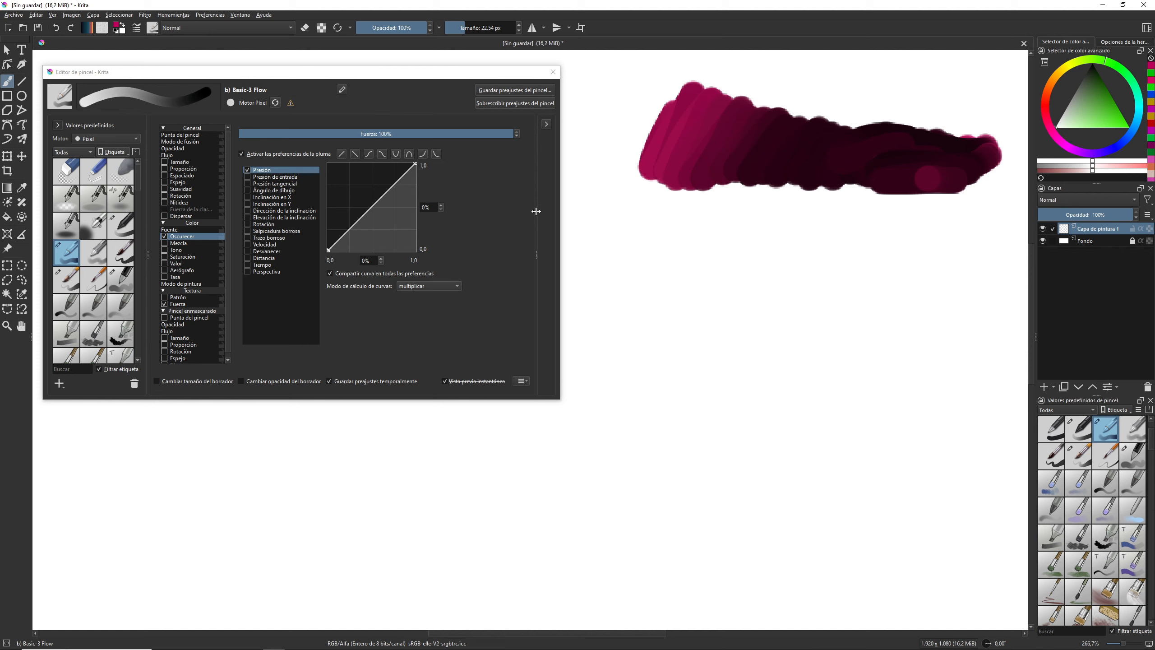
# - Disable Oscurecer and enable Mezcla for the brush, showing the Mezcla options
pyautogui.click(194, 235)
pyautogui.click(190, 230)
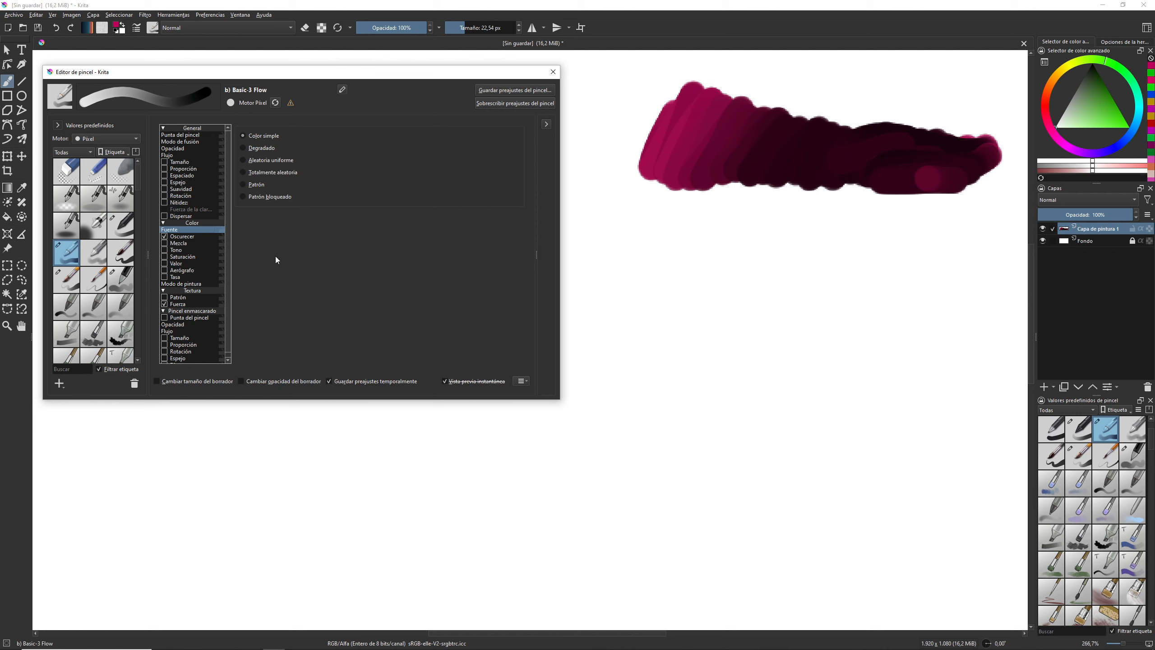
pyautogui.click(165, 244)
pyautogui.click(165, 236)
pyautogui.click(200, 243)
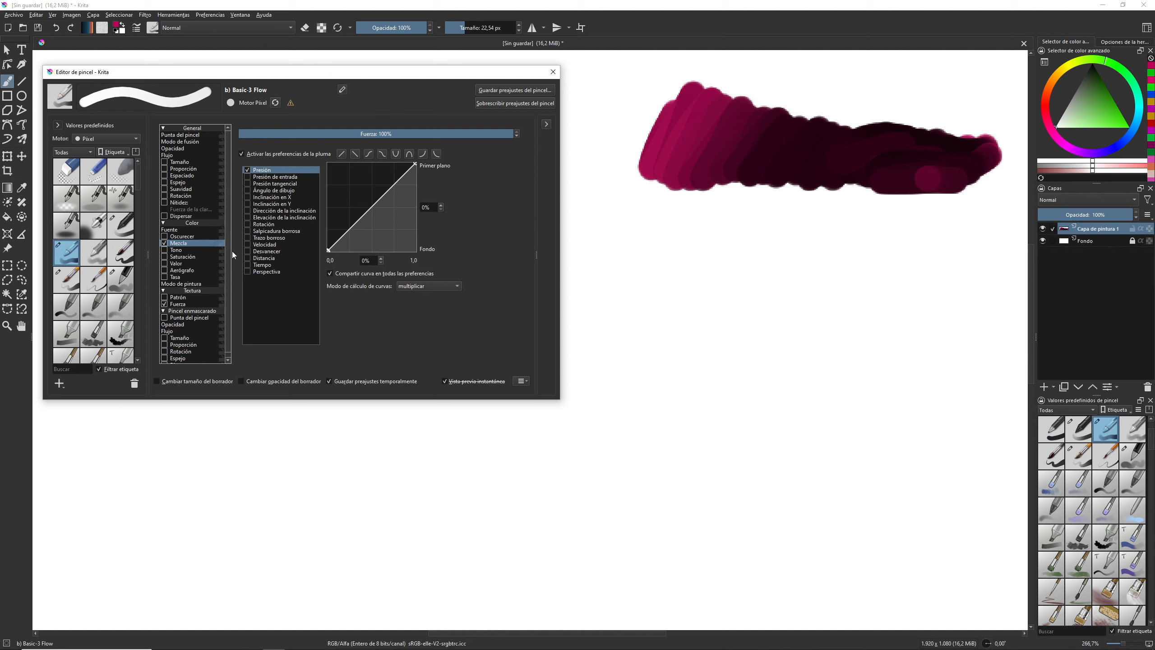
# - Set the background colour to blue #2a67dd and paint a broad blue-to-crimson blended patch below the dark one
pyautogui.click(189, 230)
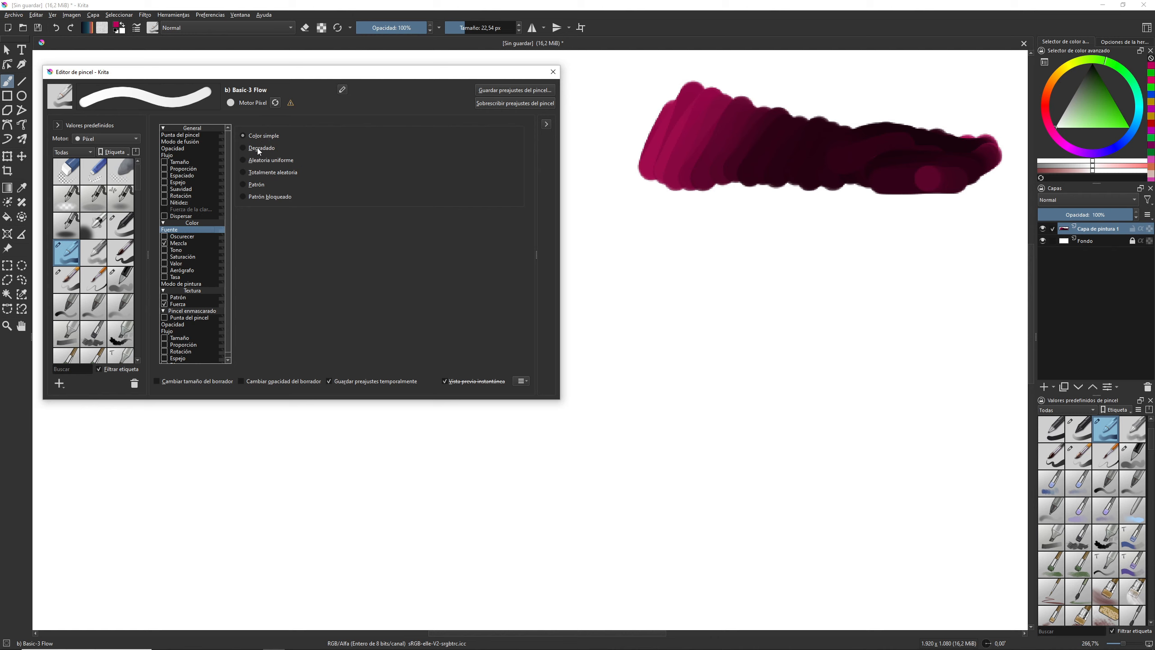
pyautogui.click(123, 31)
pyautogui.click(535, 286)
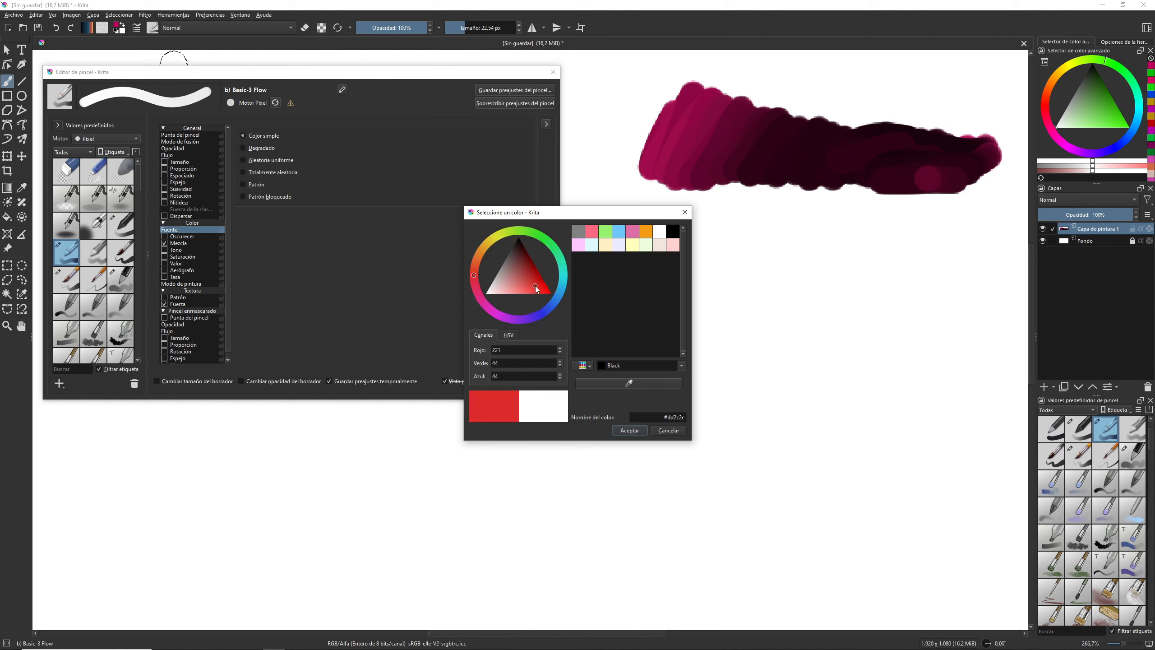
pyautogui.moveTo(530, 318); pyautogui.dragTo(556, 308)
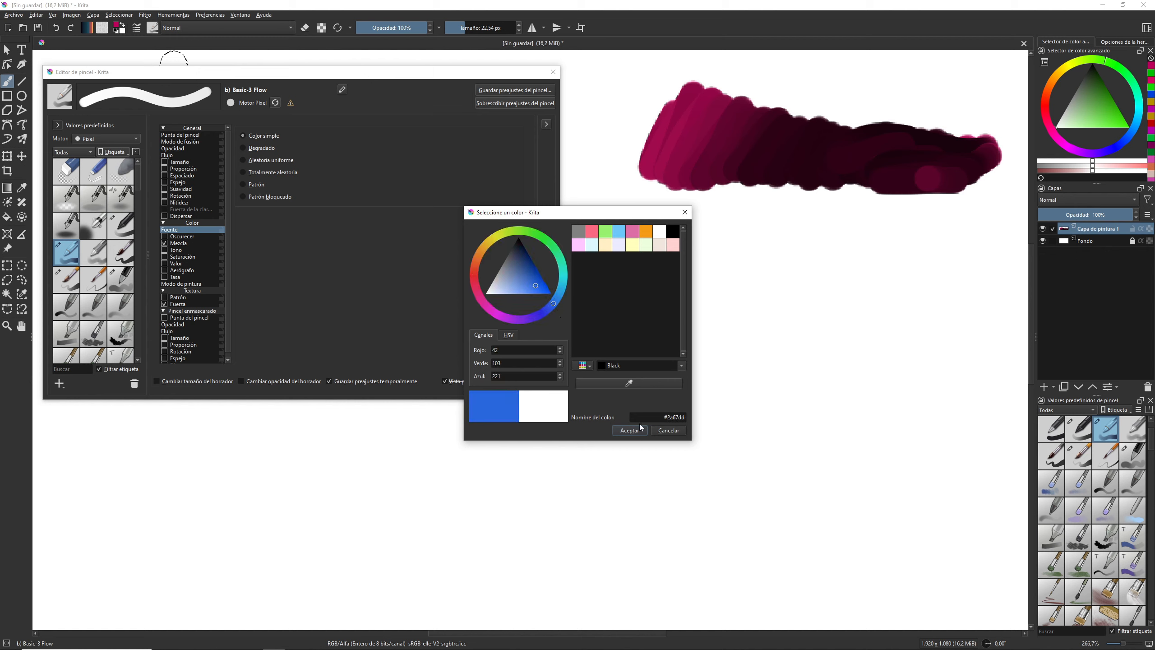
pyautogui.click(630, 430)
pyautogui.moveTo(669, 223)
pyautogui.mouseDown()
pyautogui.moveTo(688, 283)
pyautogui.moveTo(703, 287)
pyautogui.moveTo(787, 242)
pyautogui.moveTo(814, 268)
pyautogui.moveTo(864, 244)
pyautogui.moveTo(961, 253)
pyautogui.mouseUp()
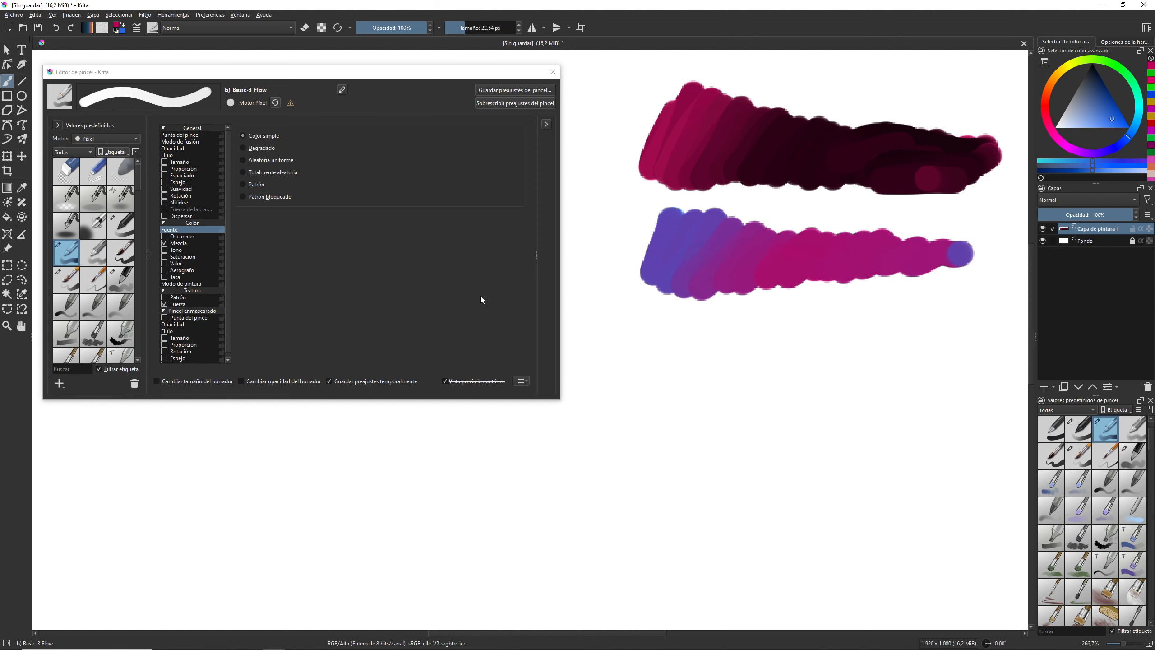
# - Set the colour source to Degradado with the GPS Fire Blueish gradient and paint a broad patch below the blue-crimson one
pyautogui.click(250, 147)
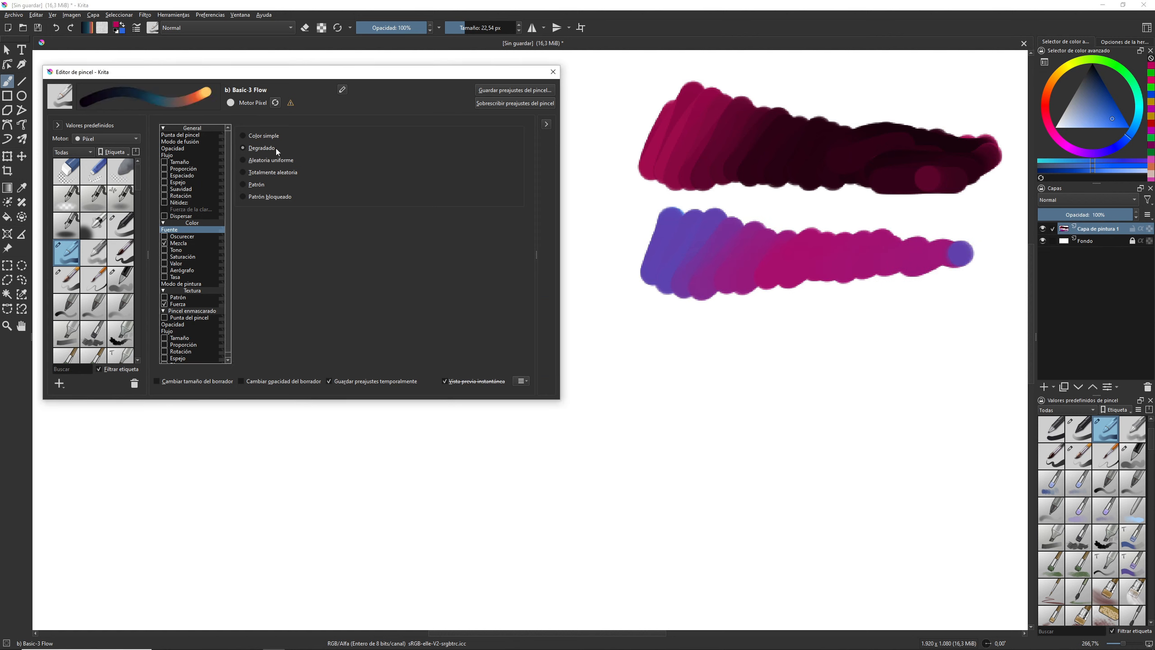
pyautogui.click(87, 28)
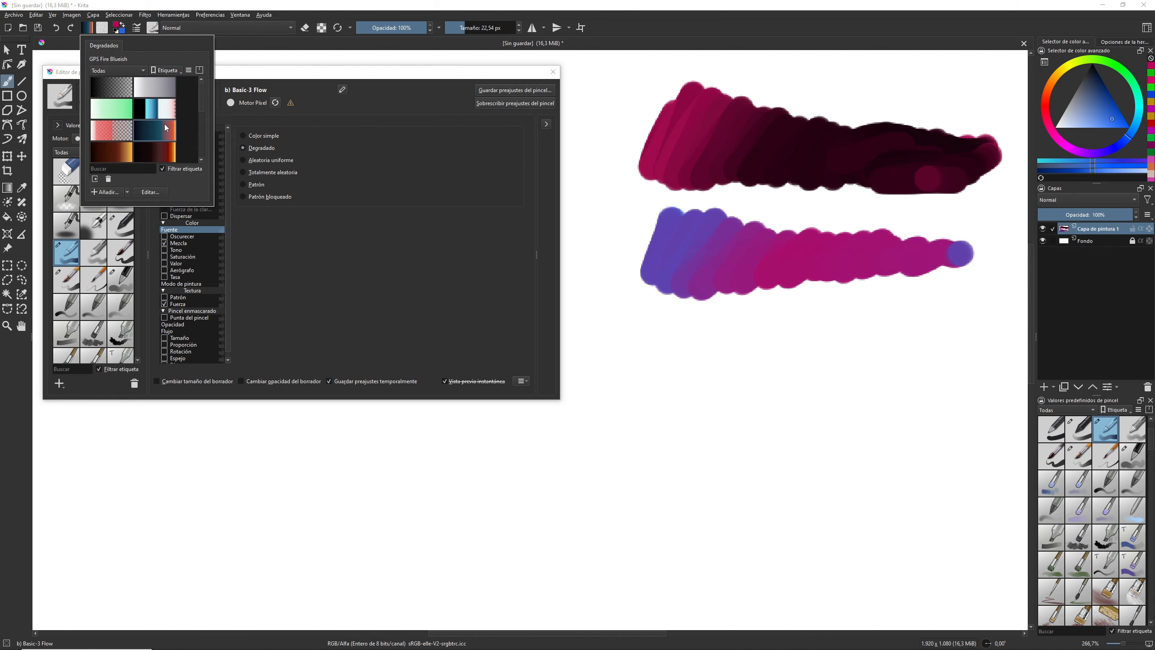
pyautogui.click(142, 157)
pyautogui.click(154, 130)
pyautogui.moveTo(662, 343)
pyautogui.mouseDown()
pyautogui.moveTo(687, 324)
pyautogui.moveTo(681, 372)
pyautogui.moveTo(698, 393)
pyautogui.moveTo(762, 342)
pyautogui.moveTo(766, 388)
pyautogui.moveTo(827, 363)
pyautogui.moveTo(846, 380)
pyautogui.moveTo(901, 366)
pyautogui.moveTo(977, 368)
pyautogui.mouseUp()
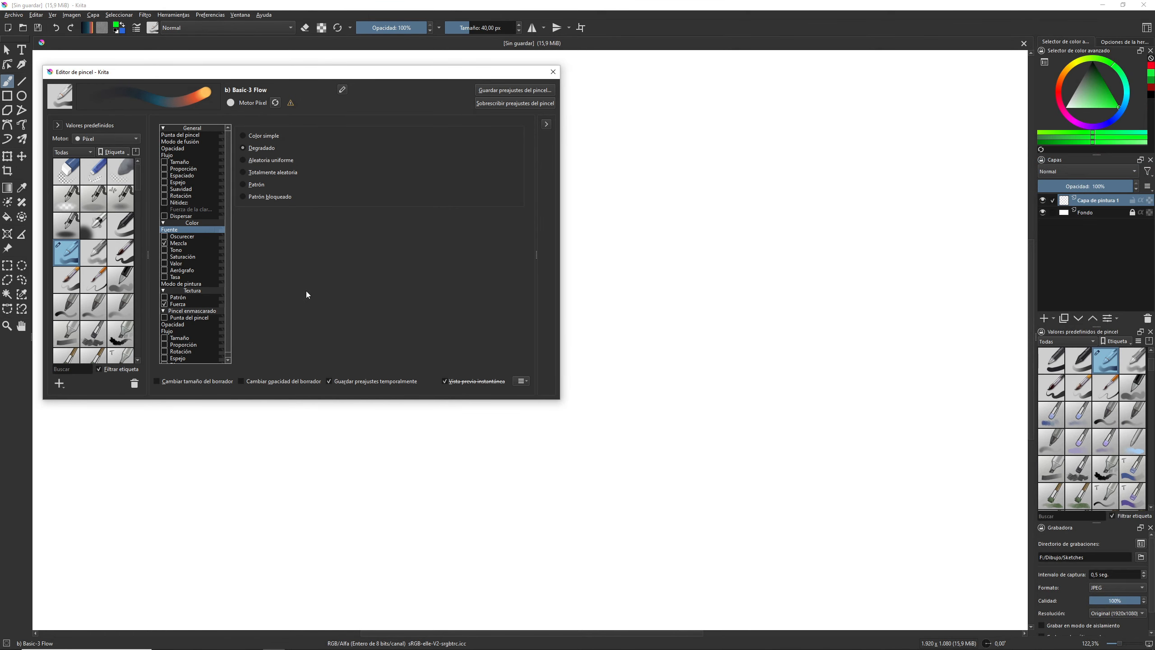
# - Restore the Color simple source with Mezcla disabled, and turn off the pen preferences for Flujo
pyautogui.click(244, 135)
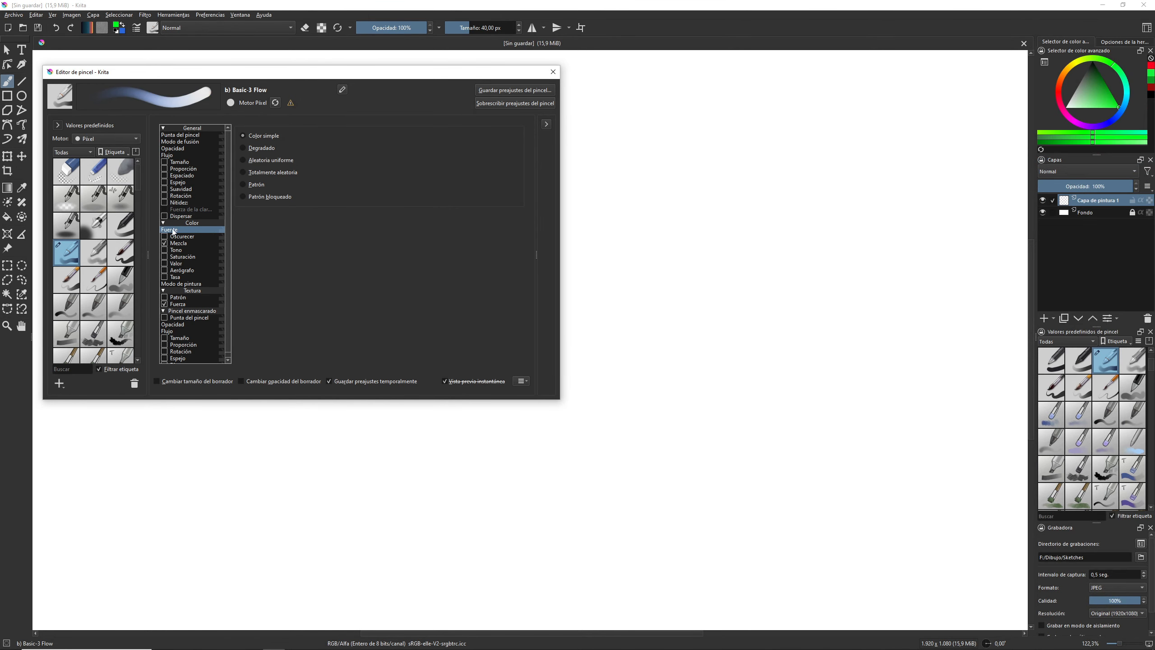
pyautogui.click(164, 244)
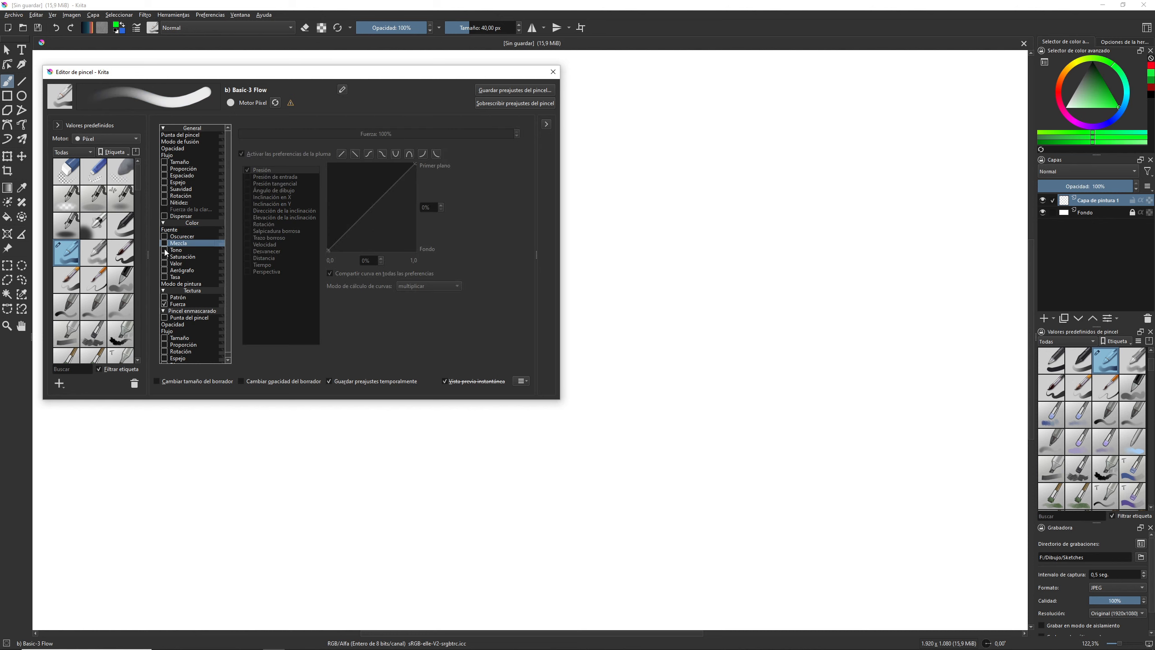
pyautogui.click(182, 149)
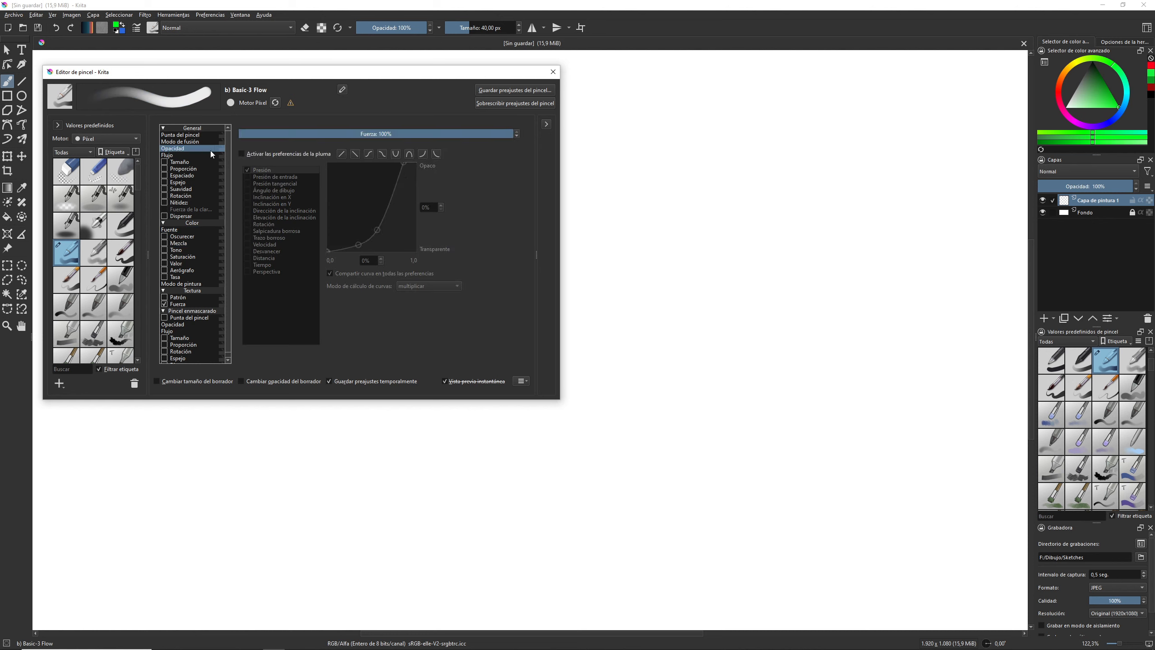
pyautogui.press('Down')
pyautogui.click(240, 154)
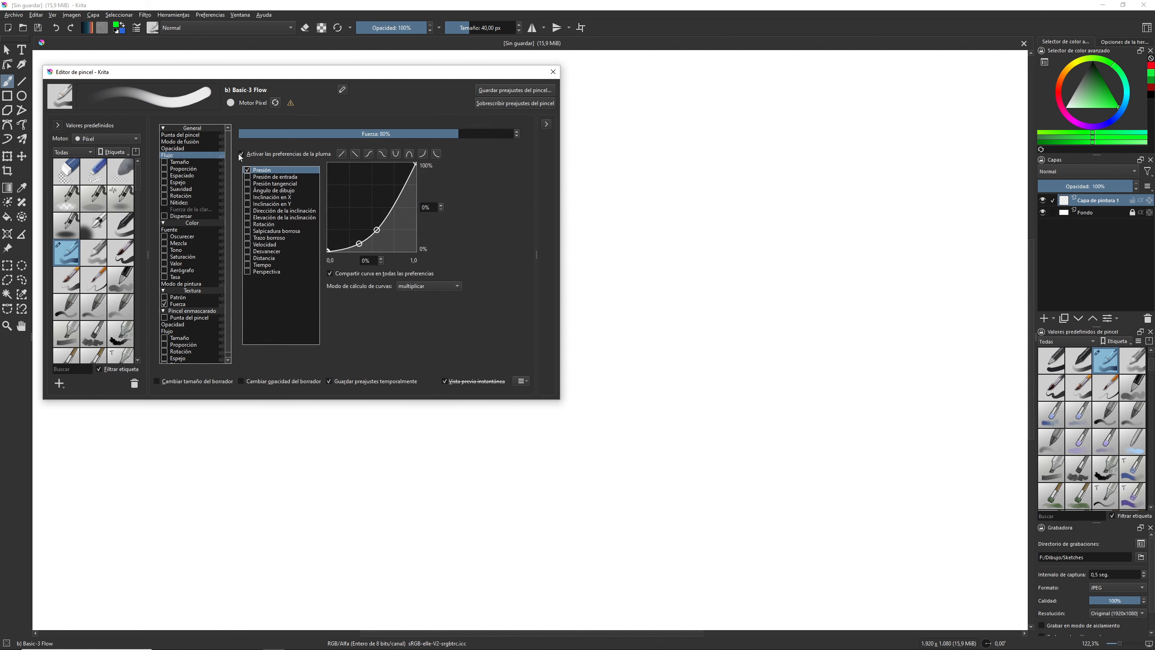
pyautogui.click(242, 154)
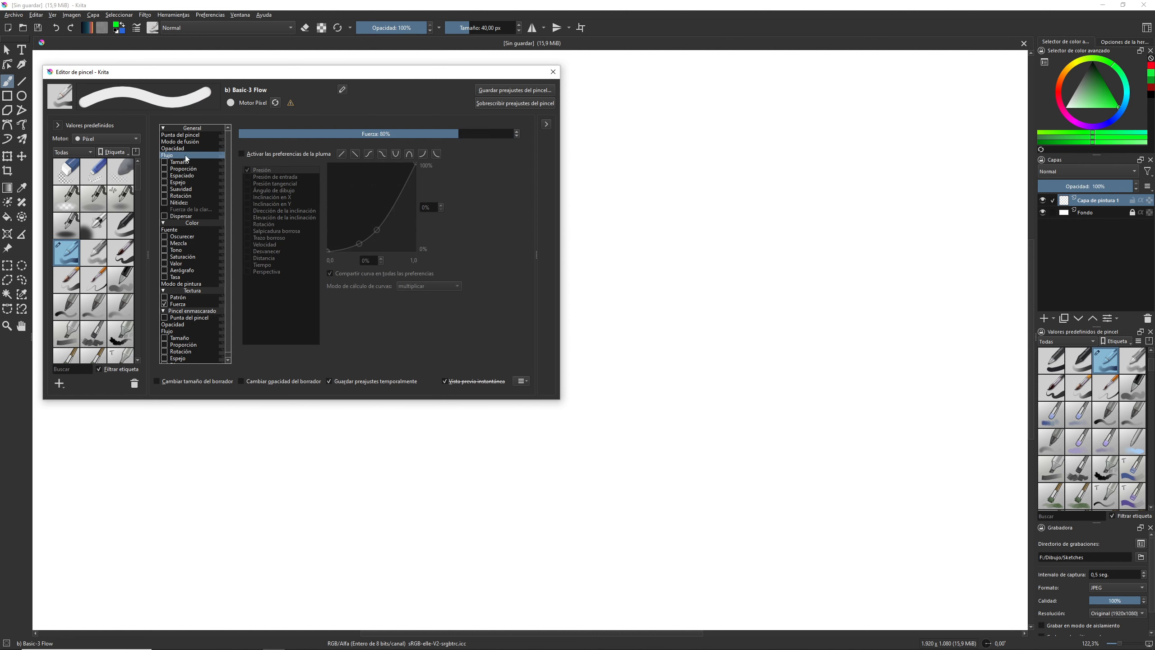
# - Enable the Tono option for the brush and show its pressure curve settings
pyautogui.click(176, 251)
pyautogui.click(165, 250)
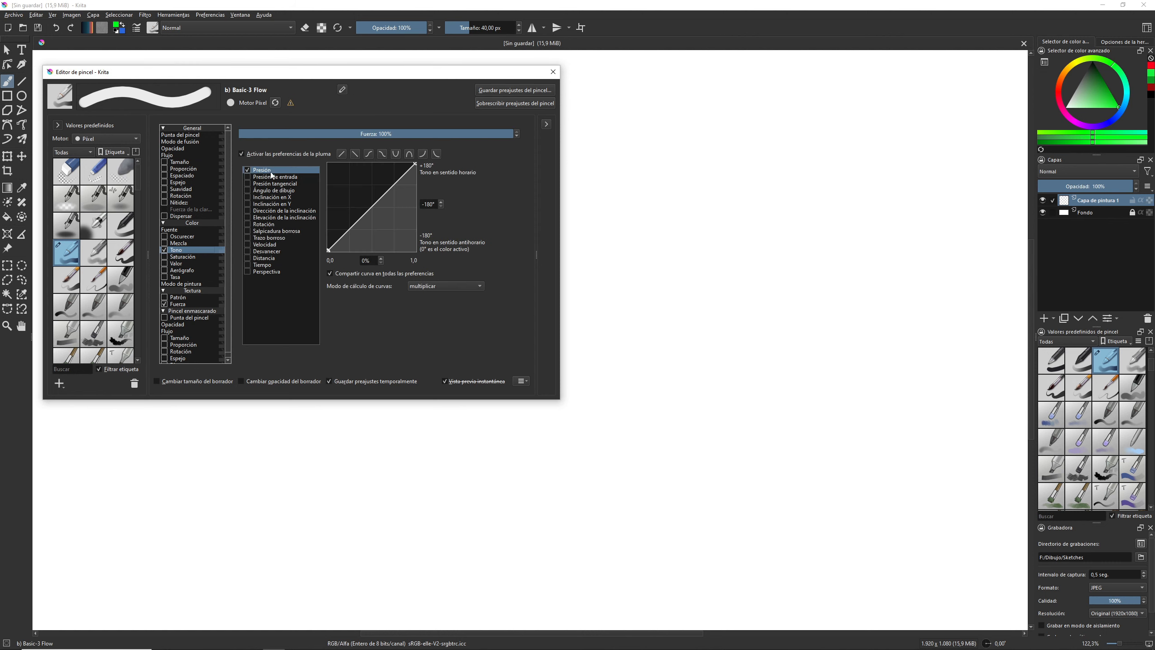
# - Paint a long wavy stroke and a zigzag stroke below it with the pressure-driven Tono option
pyautogui.moveTo(591, 119)
pyautogui.mouseDown()
pyautogui.moveTo(654, 100)
pyautogui.moveTo(732, 129)
pyautogui.moveTo(823, 104)
pyautogui.moveTo(893, 131)
pyautogui.moveTo(959, 109)
pyautogui.moveTo(1000, 132)
pyautogui.mouseUp()
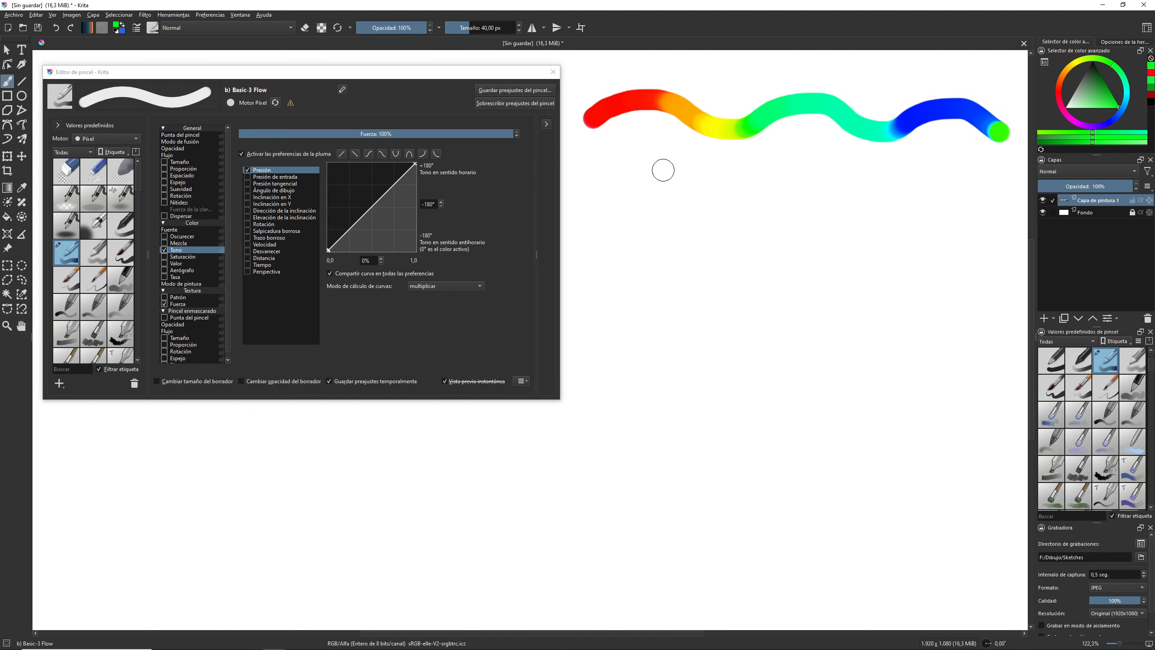
pyautogui.moveTo(608, 178)
pyautogui.mouseDown()
pyautogui.moveTo(625, 211)
pyautogui.moveTo(650, 181)
pyautogui.moveTo(663, 182)
pyautogui.moveTo(667, 208)
pyautogui.moveTo(699, 174)
pyautogui.moveTo(703, 198)
pyautogui.moveTo(757, 177)
pyautogui.moveTo(764, 206)
pyautogui.moveTo(835, 179)
pyautogui.moveTo(850, 207)
pyautogui.moveTo(932, 184)
pyautogui.moveTo(1000, 200)
pyautogui.mouseUp()
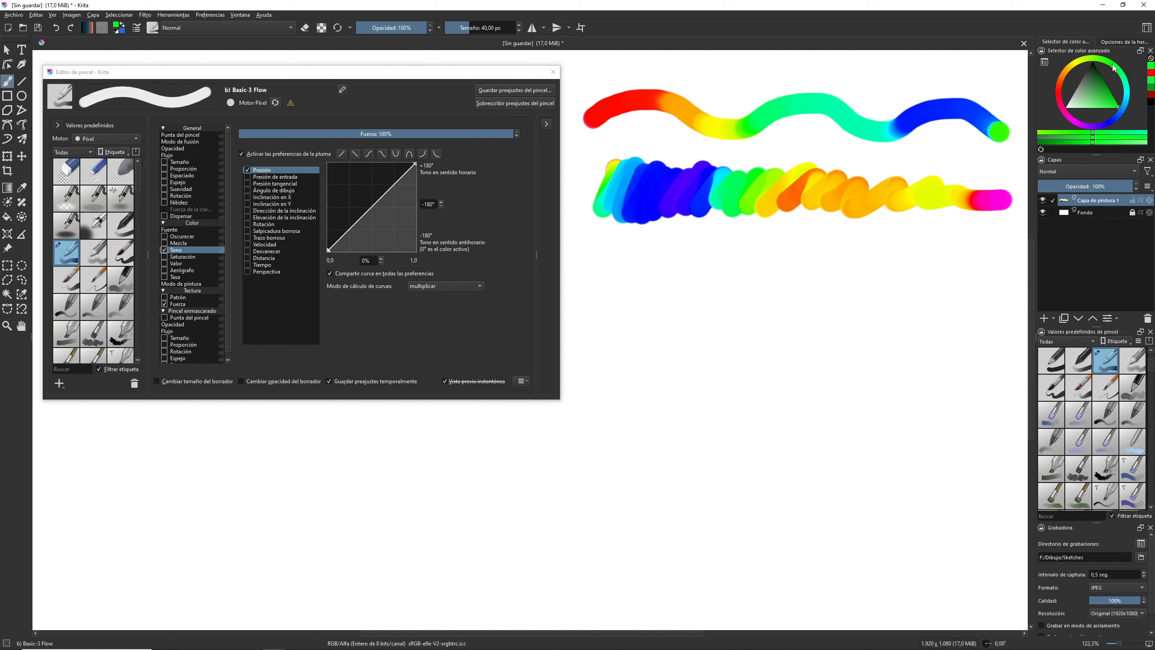
# - Choose pure red as the colour, flatten the Tono pressure curve at 0°, and paint a round patch on the lower canvas
pyautogui.moveTo(1113, 67); pyautogui.dragTo(1060, 95)
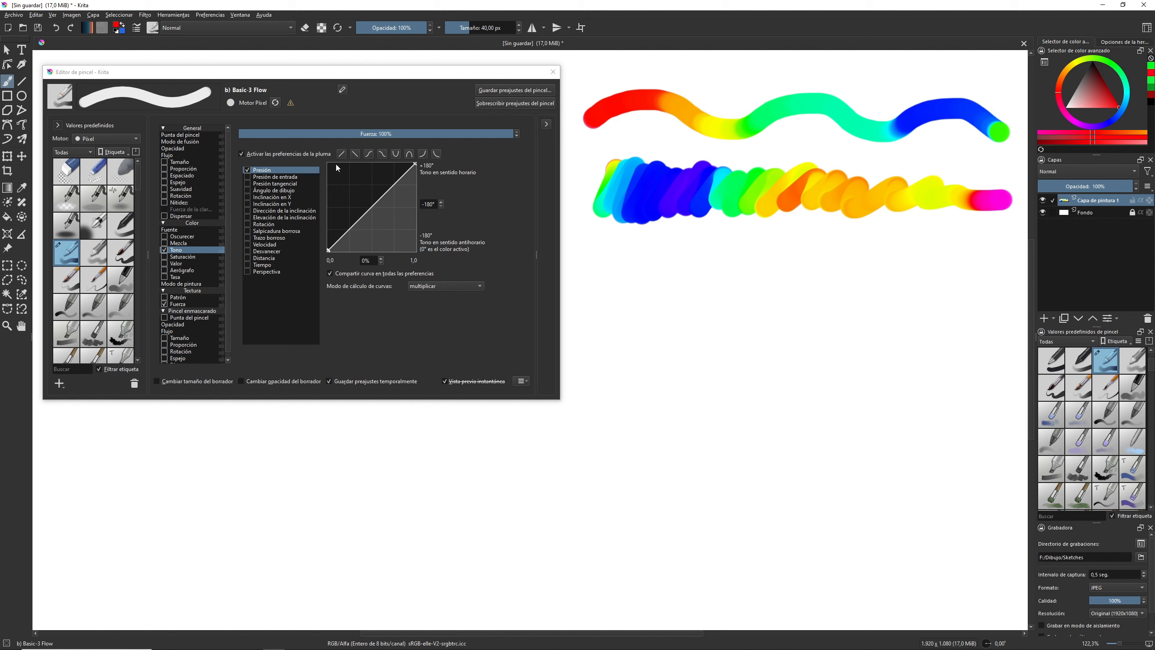
pyautogui.moveTo(328, 250); pyautogui.dragTo(328, 208)
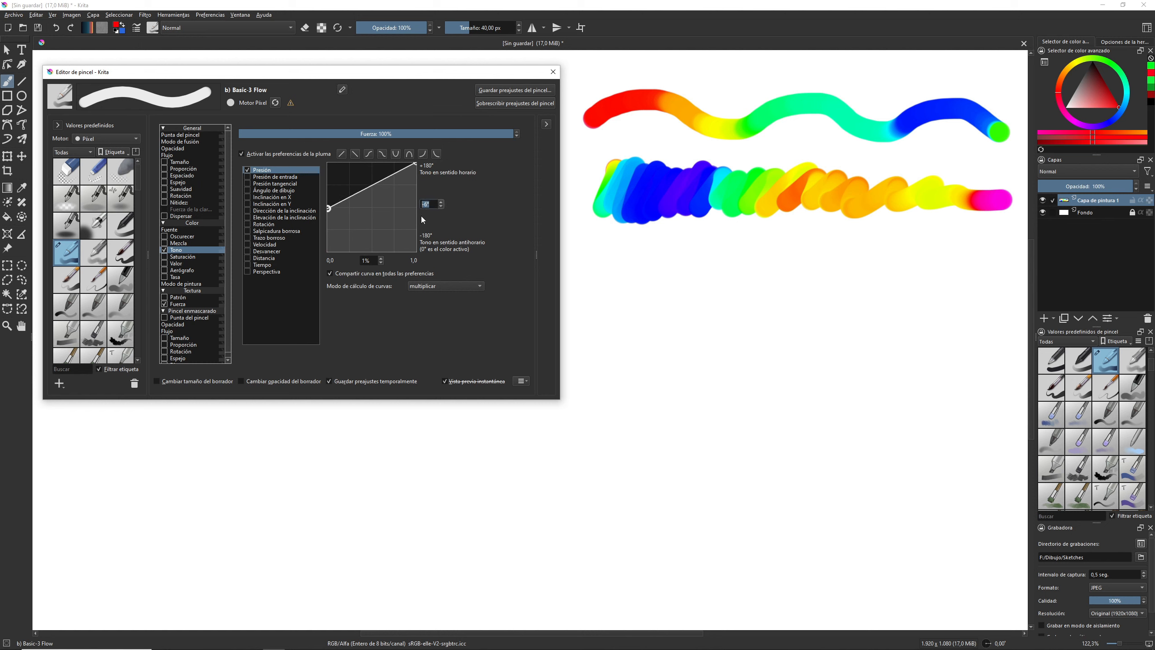
pyautogui.write('0')
pyautogui.moveTo(413, 165); pyautogui.dragTo(415, 197)
pyautogui.doubleClick(432, 205)
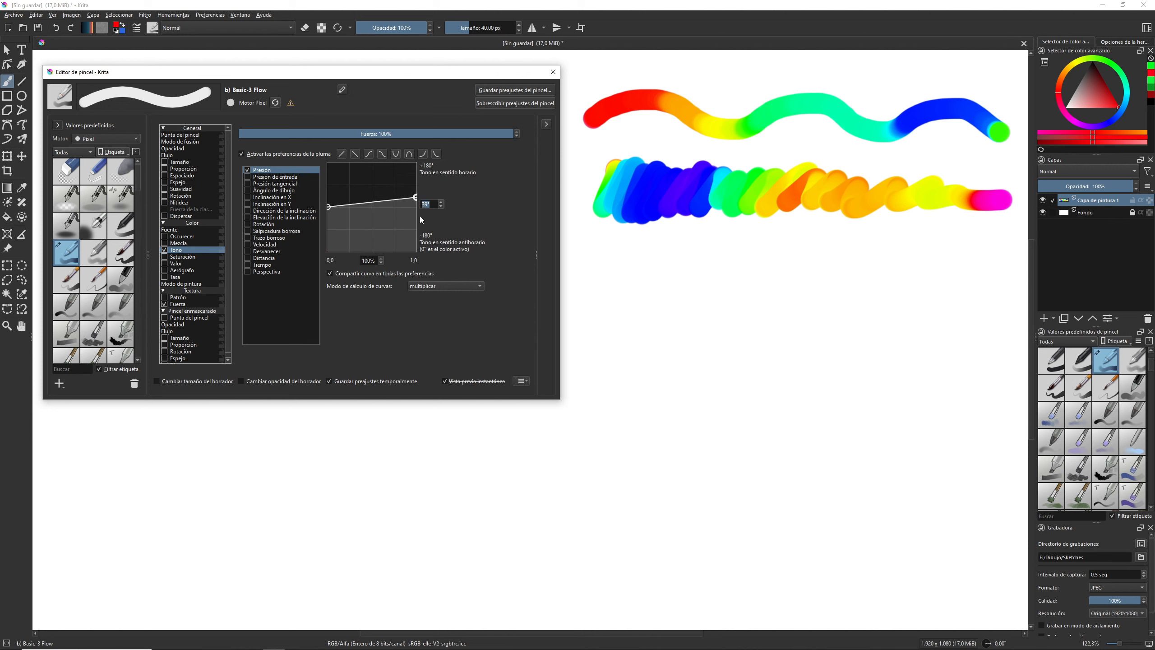
pyautogui.write('0')
pyautogui.moveTo(670, 373)
pyautogui.mouseDown()
pyautogui.moveTo(673, 396)
pyautogui.moveTo(706, 398)
pyautogui.moveTo(680, 383)
pyautogui.moveTo(703, 403)
pyautogui.moveTo(681, 424)
pyautogui.mouseUp()
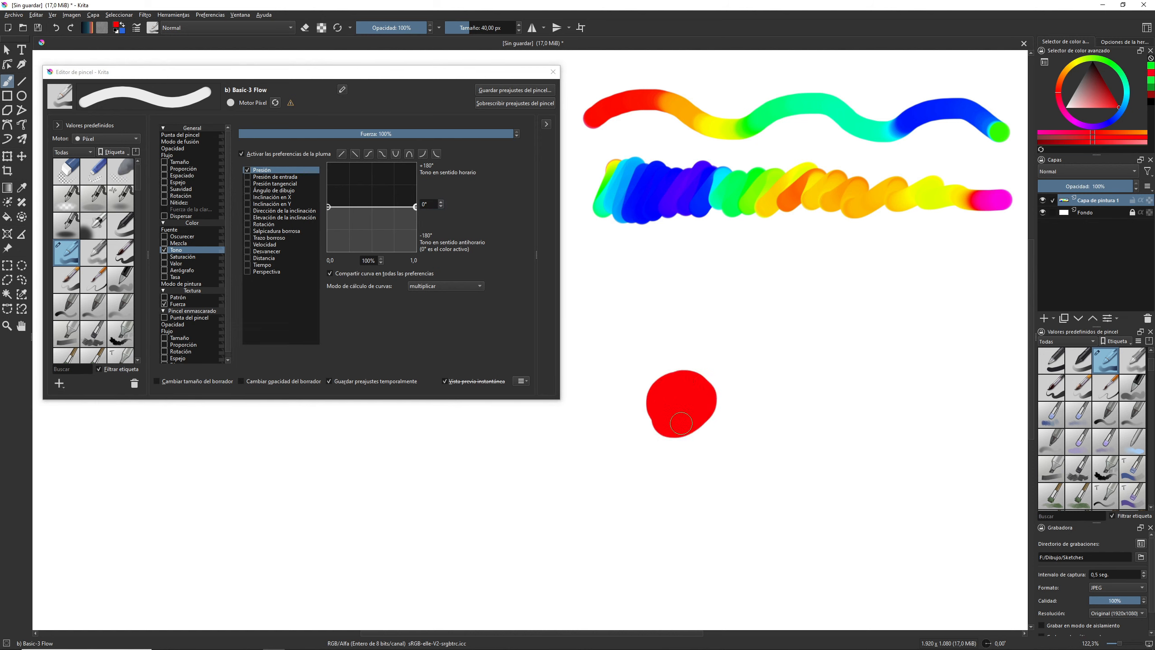
# - Raise both ends of the Tono curve to 180° and paint a cyan patch to the right of the red one
pyautogui.click(327, 207)
pyautogui.moveTo(327, 207); pyautogui.dragTo(320, 161)
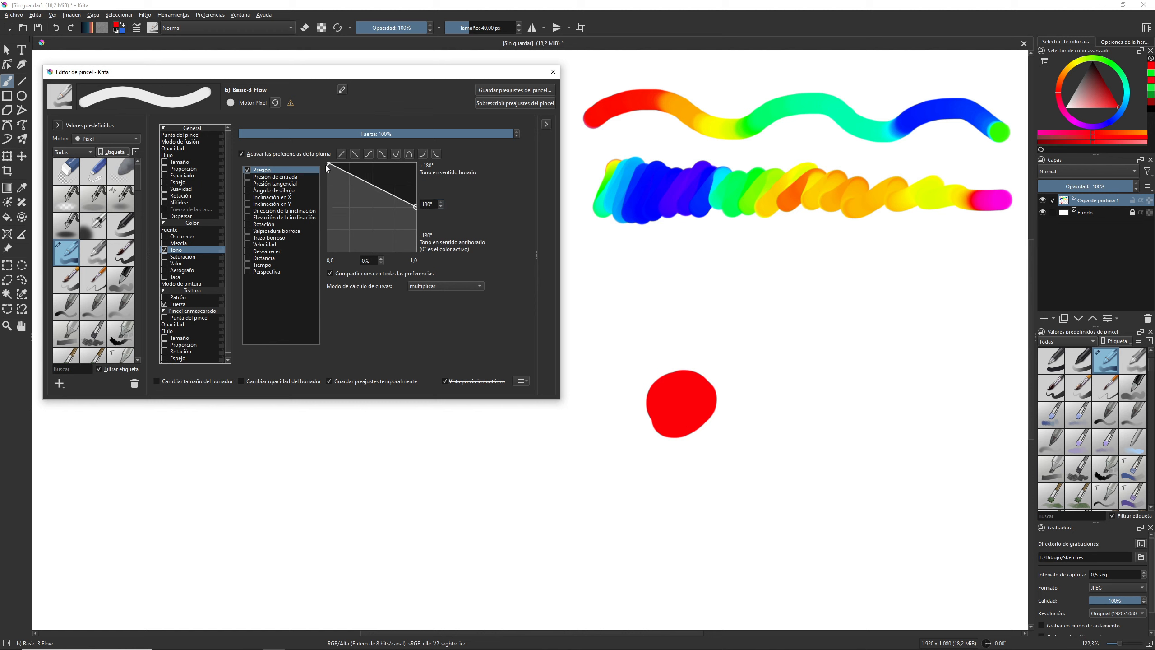
pyautogui.moveTo(412, 208); pyautogui.dragTo(414, 163)
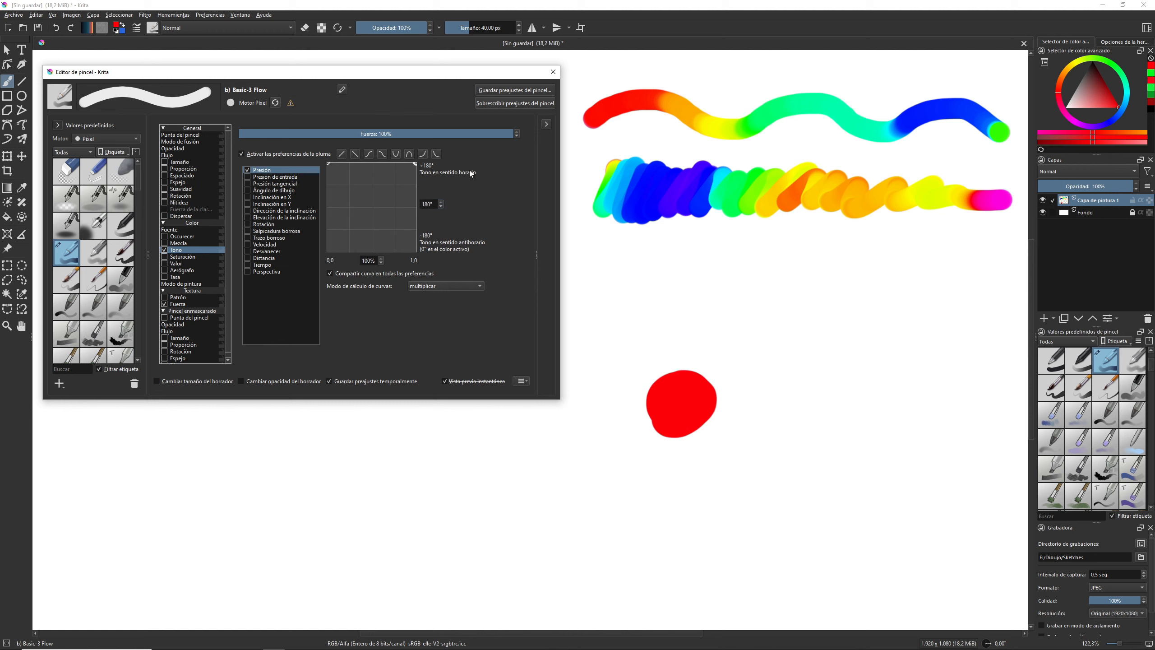
pyautogui.moveTo(887, 378)
pyautogui.mouseDown()
pyautogui.moveTo(884, 400)
pyautogui.moveTo(899, 389)
pyautogui.moveTo(897, 413)
pyautogui.moveTo(933, 396)
pyautogui.mouseUp()
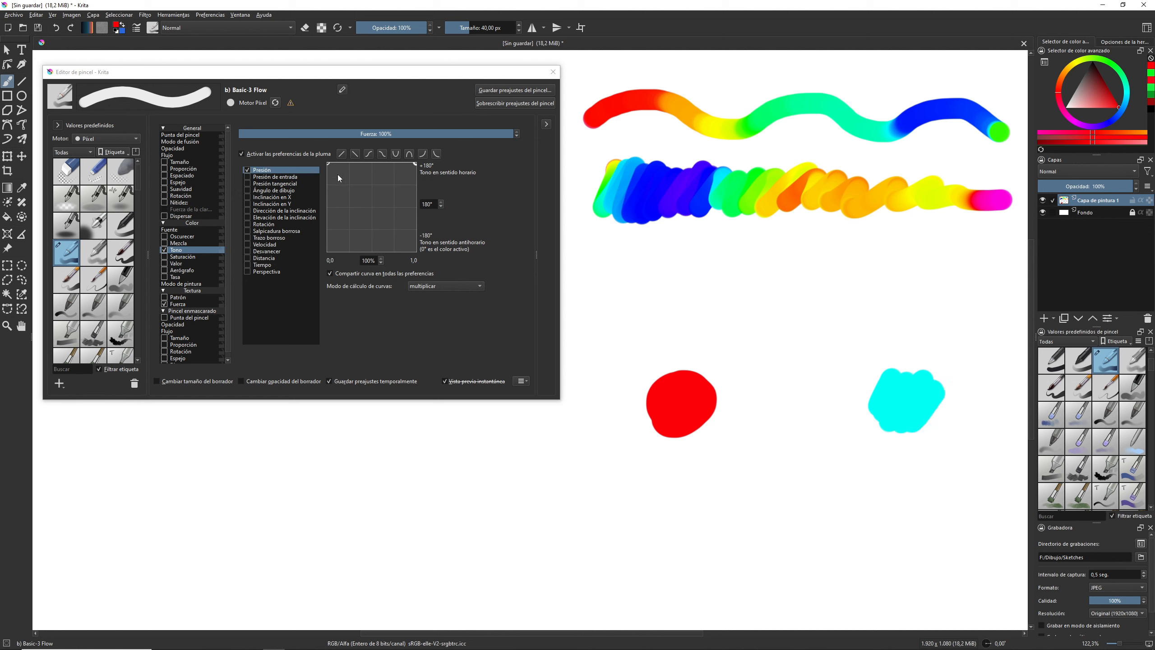
# - Lower both ends of the Tono curve to -180° and paint over and below the cyan patch
pyautogui.moveTo(328, 163); pyautogui.dragTo(327, 250)
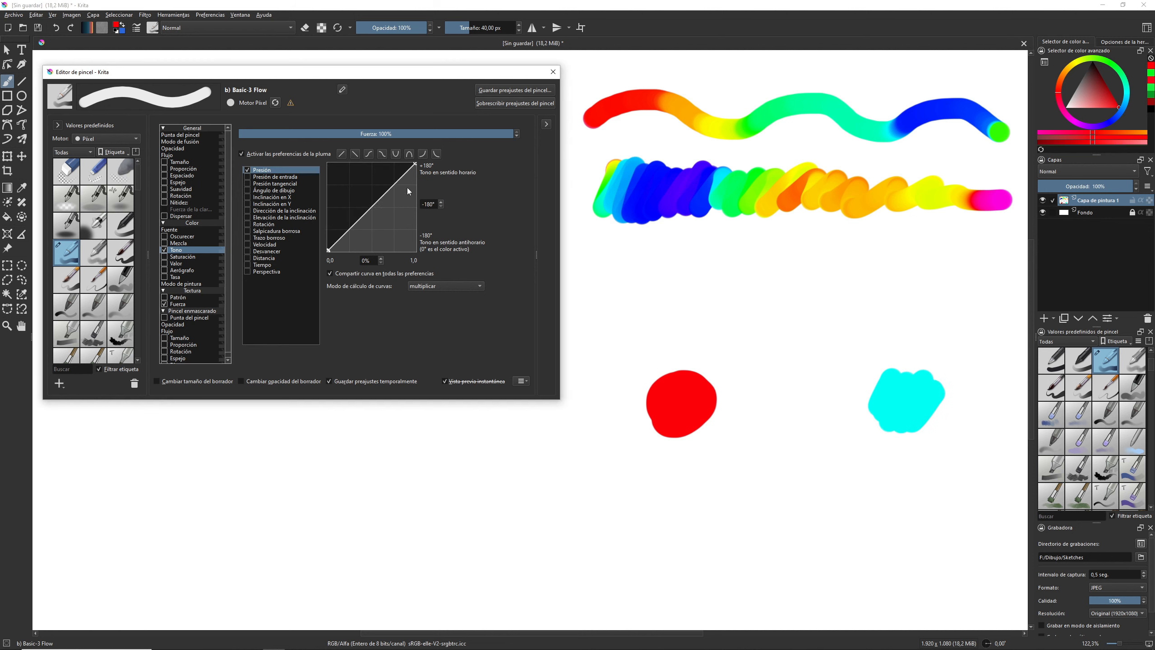
pyautogui.moveTo(413, 163); pyautogui.dragTo(422, 179)
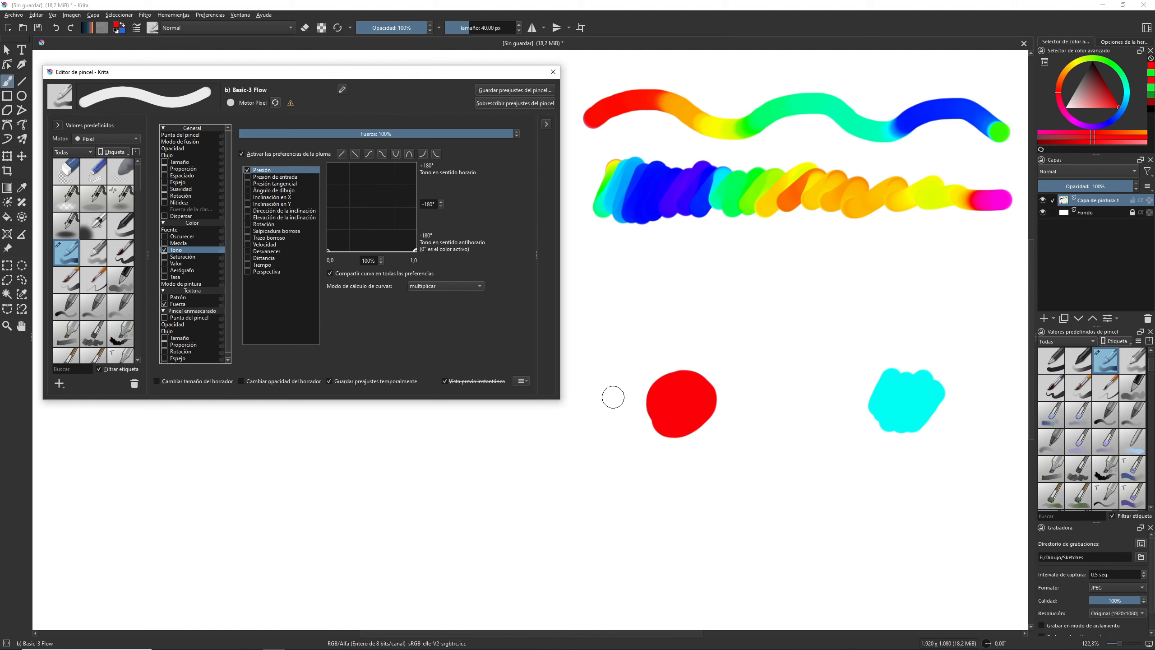
pyautogui.moveTo(882, 455)
pyautogui.mouseDown()
pyautogui.moveTo(934, 450)
pyautogui.moveTo(879, 454)
pyautogui.moveTo(902, 466)
pyautogui.moveTo(939, 450)
pyautogui.moveTo(885, 456)
pyautogui.moveTo(924, 453)
pyautogui.moveTo(869, 441)
pyautogui.moveTo(931, 429)
pyautogui.moveTo(873, 385)
pyautogui.moveTo(901, 431)
pyautogui.moveTo(937, 391)
pyautogui.mouseUp()
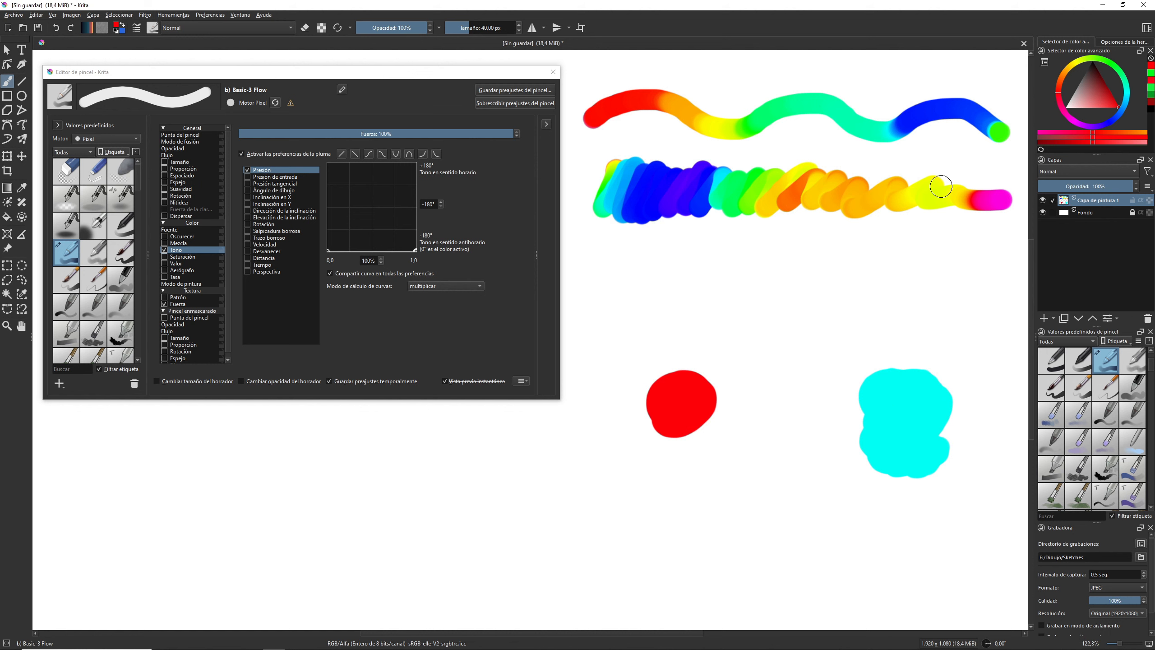
# - Flatten the Tono curve at 90° and paint a green patch above and between the red and cyan ones
pyautogui.moveTo(327, 250); pyautogui.dragTo(328, 184)
pyautogui.write('90')
pyautogui.moveTo(415, 250); pyautogui.dragTo(415, 184)
pyautogui.moveTo(767, 292)
pyautogui.mouseDown()
pyautogui.moveTo(787, 284)
pyautogui.moveTo(773, 300)
pyautogui.moveTo(757, 293)
pyautogui.mouseUp()
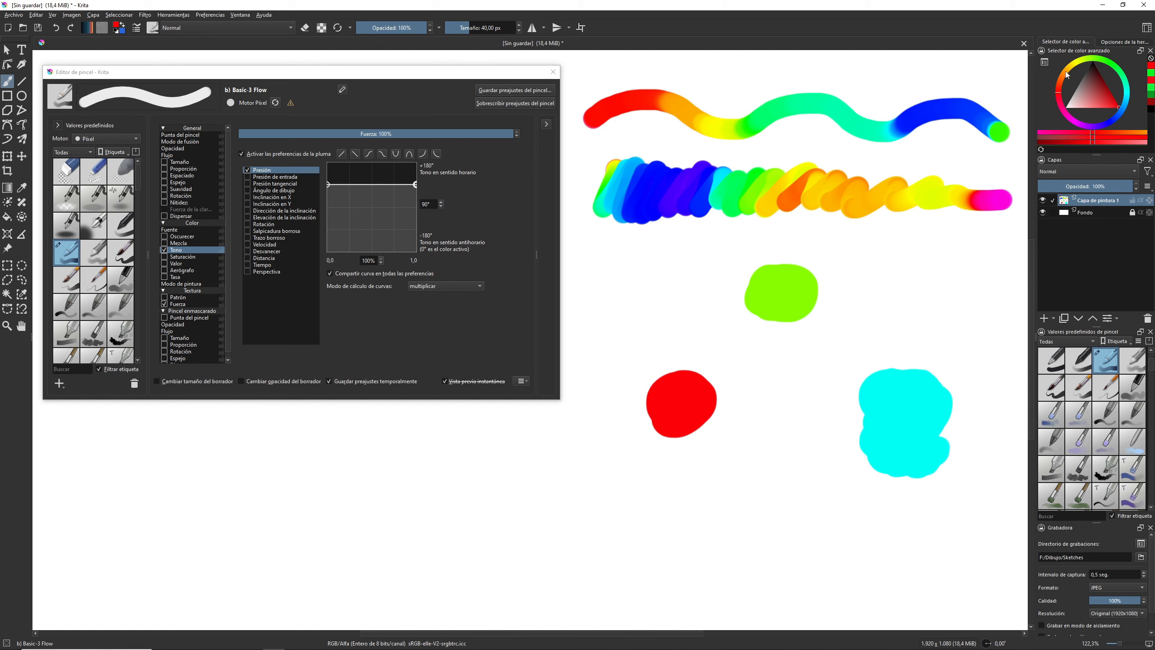
# - Set both ends of the Tono curve to -90° and paint a patch below and between the red and cyan ones
pyautogui.click(422, 204)
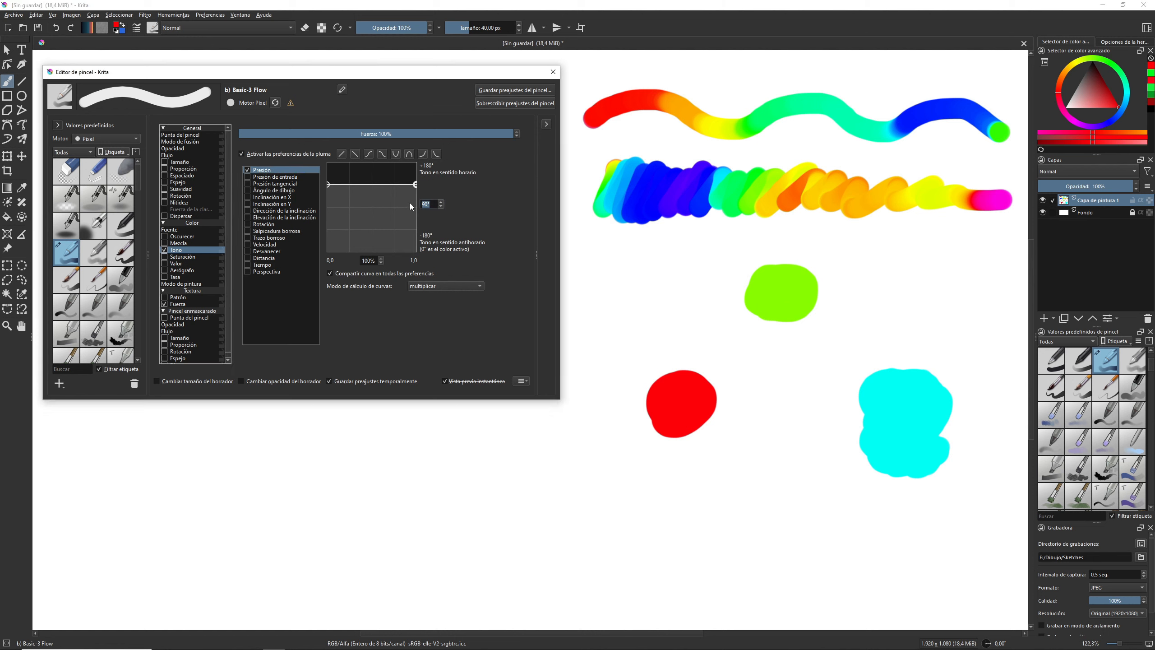
pyautogui.write('-90')
pyautogui.click(328, 184)
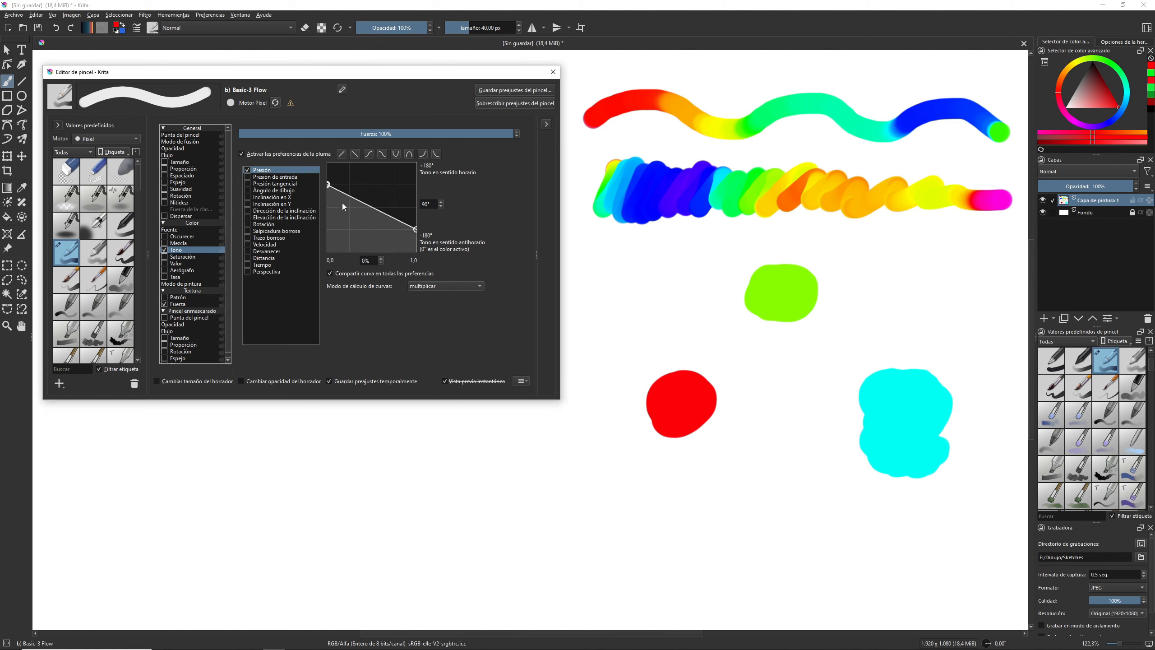
pyautogui.click(425, 204)
pyautogui.write('-90')
pyautogui.moveTo(778, 474)
pyautogui.mouseDown()
pyautogui.moveTo(809, 475)
pyautogui.moveTo(771, 495)
pyautogui.mouseUp()
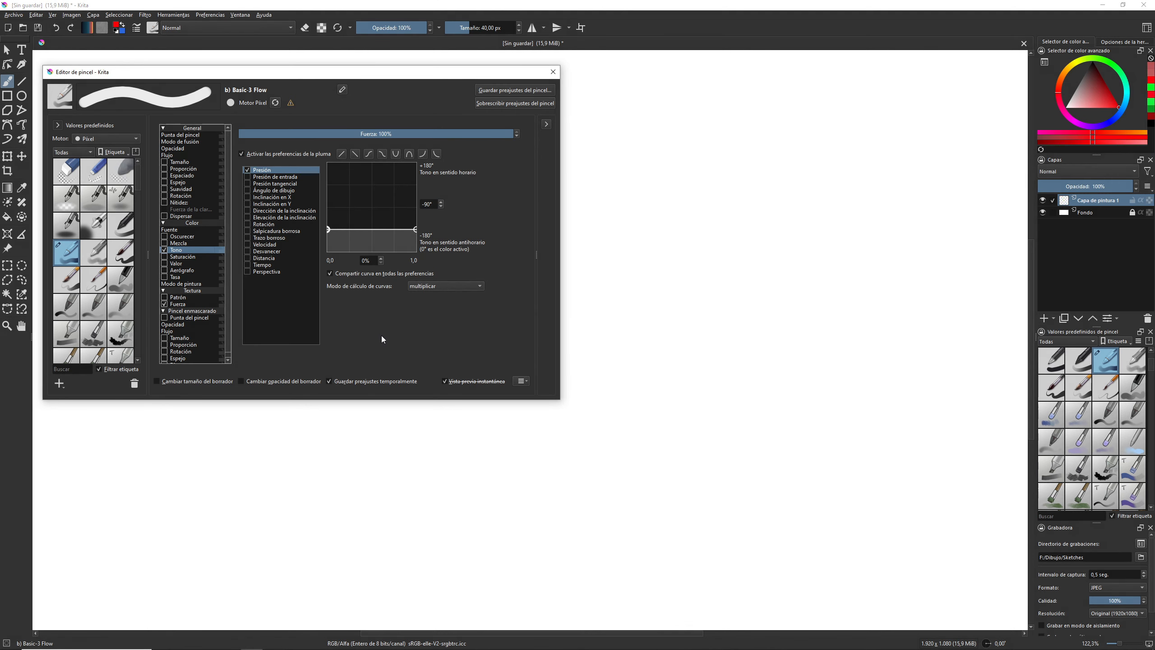
# - Disable the Tono option and enable Saturación for the brush
pyautogui.click(162, 250)
pyautogui.click(161, 256)
pyautogui.click(166, 257)
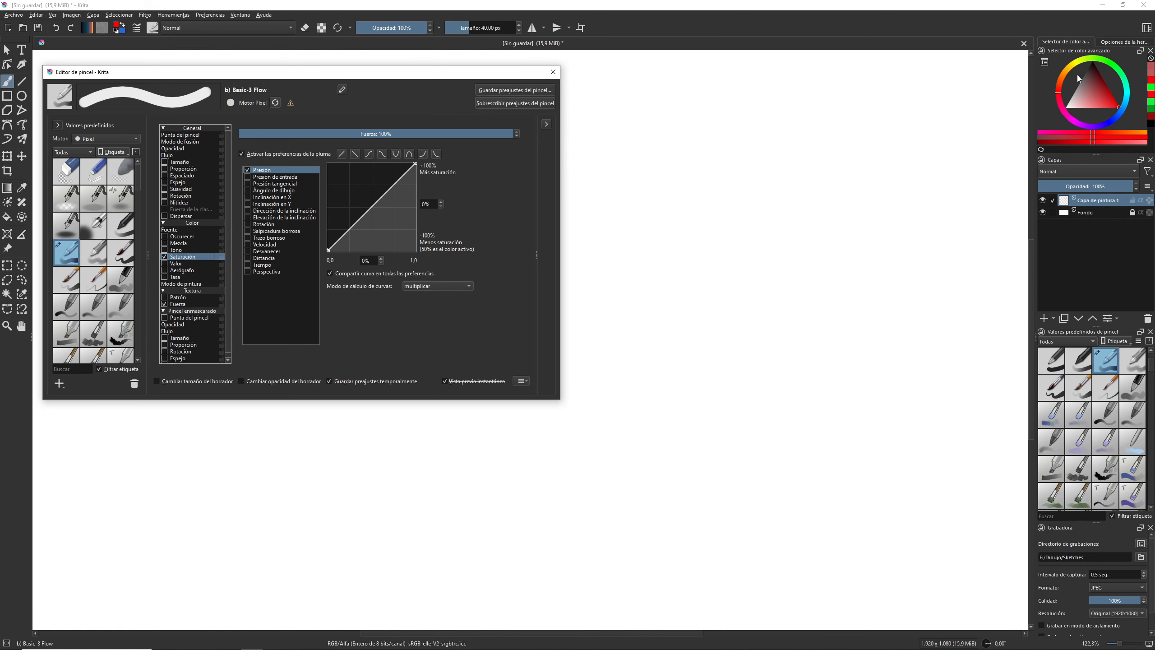
# - Choose a muted red and paint zigzag patches side by side plus a long stroke below with the pressure-driven Saturación
pyautogui.click(1093, 94)
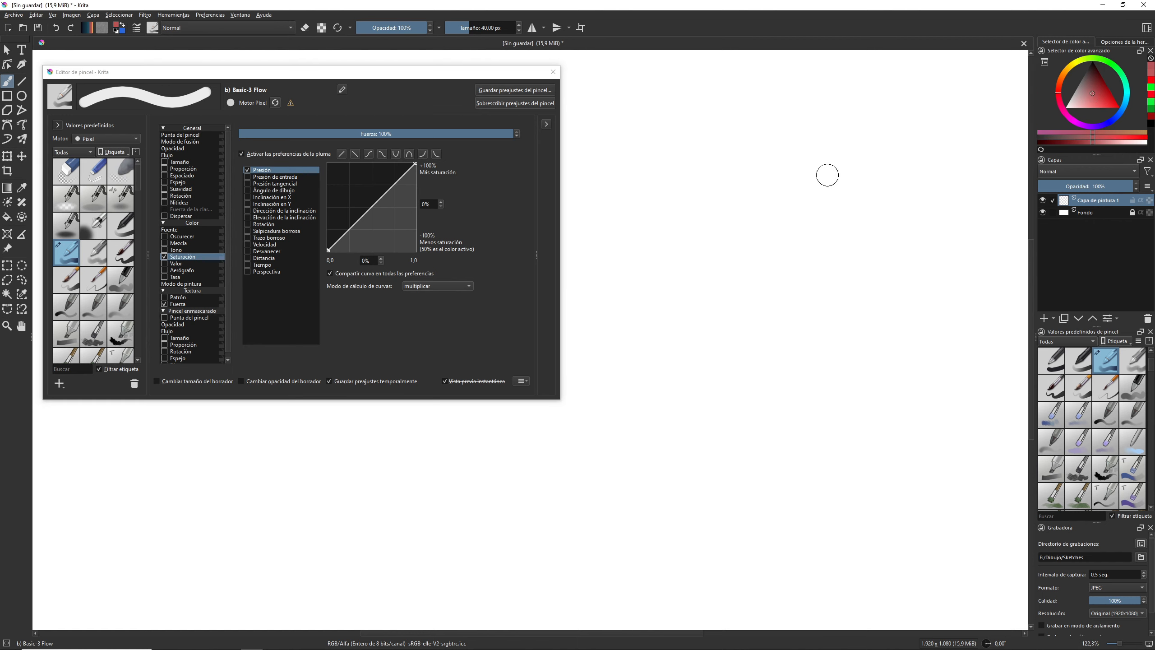
pyautogui.moveTo(769, 187)
pyautogui.mouseDown()
pyautogui.moveTo(773, 251)
pyautogui.moveTo(817, 186)
pyautogui.moveTo(800, 247)
pyautogui.moveTo(847, 206)
pyautogui.mouseUp()
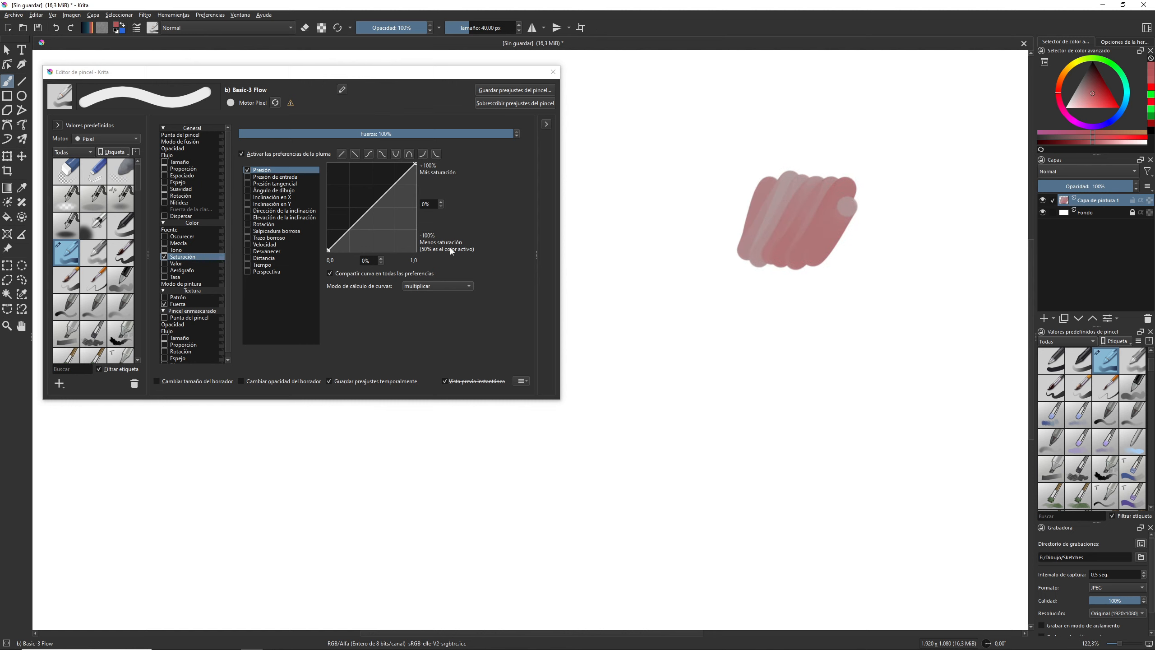
pyautogui.moveTo(673, 178)
pyautogui.mouseDown()
pyautogui.moveTo(677, 228)
pyautogui.moveTo(711, 177)
pyautogui.moveTo(679, 263)
pyautogui.moveTo(728, 183)
pyautogui.moveTo(700, 251)
pyautogui.moveTo(736, 196)
pyautogui.moveTo(726, 248)
pyautogui.moveTo(765, 175)
pyautogui.mouseUp()
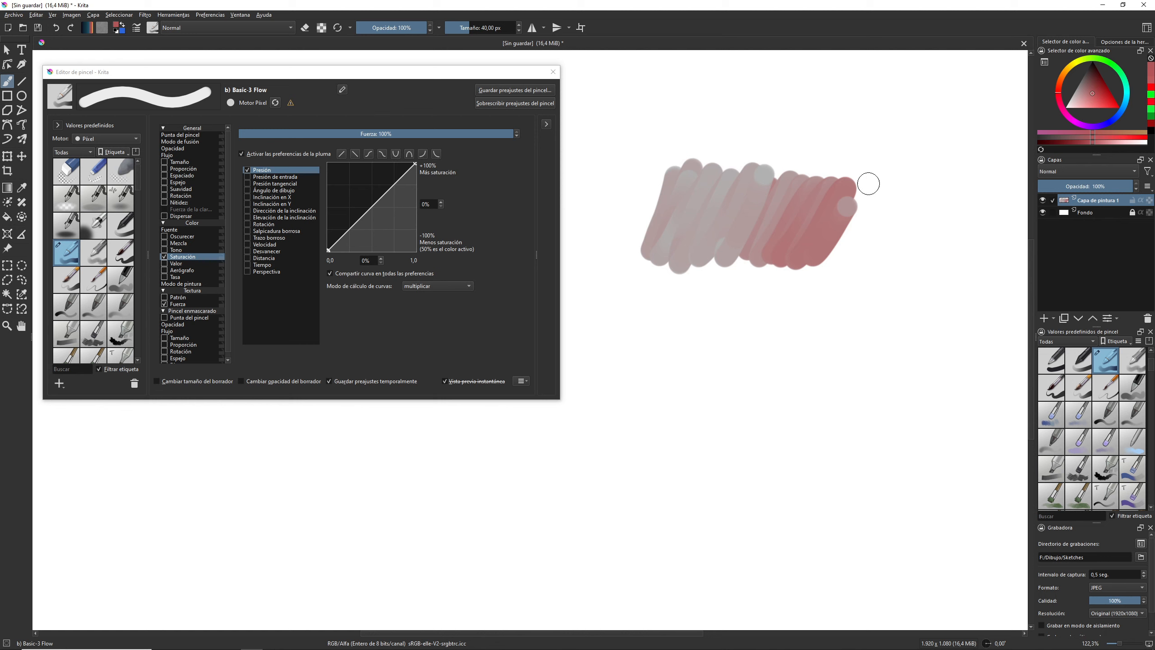
pyautogui.moveTo(866, 183)
pyautogui.mouseDown()
pyautogui.moveTo(841, 241)
pyautogui.moveTo(850, 268)
pyautogui.moveTo(903, 266)
pyautogui.moveTo(949, 203)
pyautogui.moveTo(954, 249)
pyautogui.mouseUp()
pyautogui.moveTo(647, 331)
pyautogui.mouseDown()
pyautogui.moveTo(702, 314)
pyautogui.moveTo(749, 331)
pyautogui.moveTo(883, 309)
pyautogui.moveTo(993, 358)
pyautogui.mouseUp()
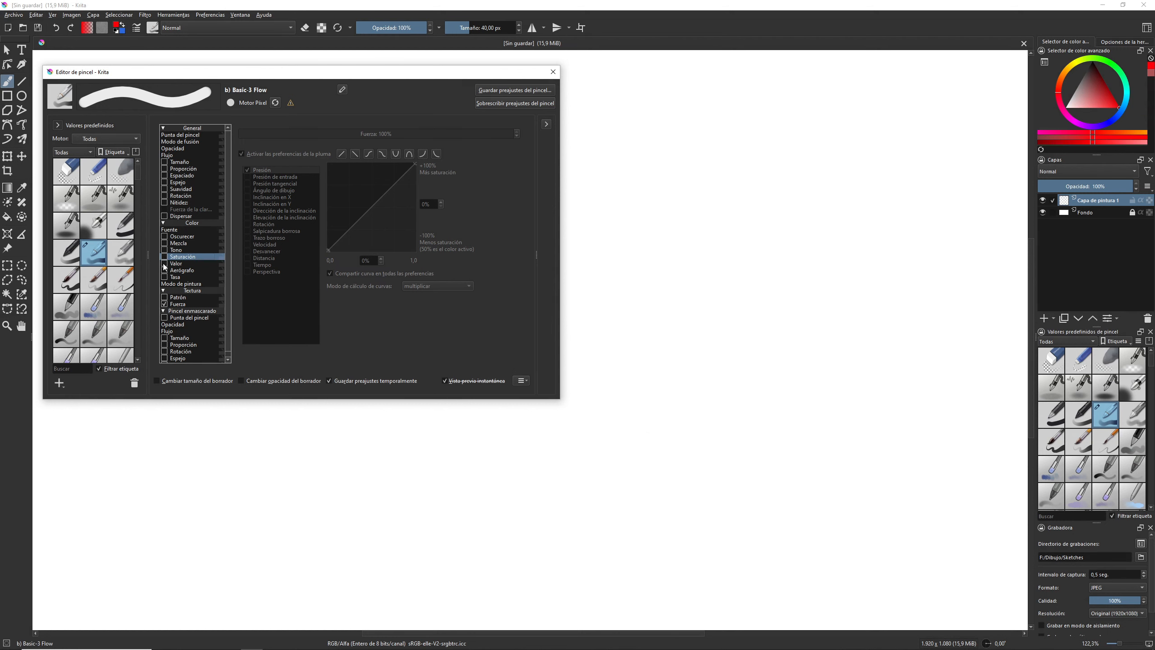
# - Enable the Valor option and paint a long wavy red stroke with a second stroke below it
pyautogui.click(164, 263)
pyautogui.click(180, 266)
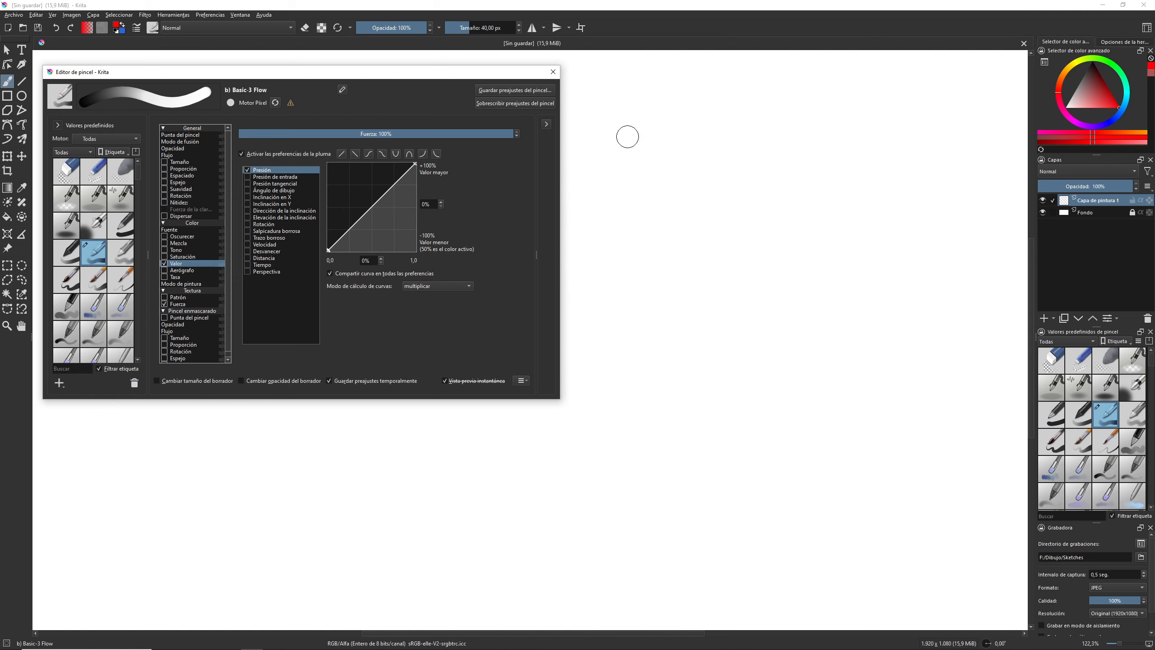
pyautogui.moveTo(610, 202)
pyautogui.mouseDown()
pyautogui.moveTo(618, 163)
pyautogui.moveTo(662, 134)
pyautogui.moveTo(716, 148)
pyautogui.moveTo(763, 204)
pyautogui.moveTo(800, 201)
pyautogui.moveTo(884, 142)
pyautogui.moveTo(945, 165)
pyautogui.moveTo(967, 220)
pyautogui.mouseUp()
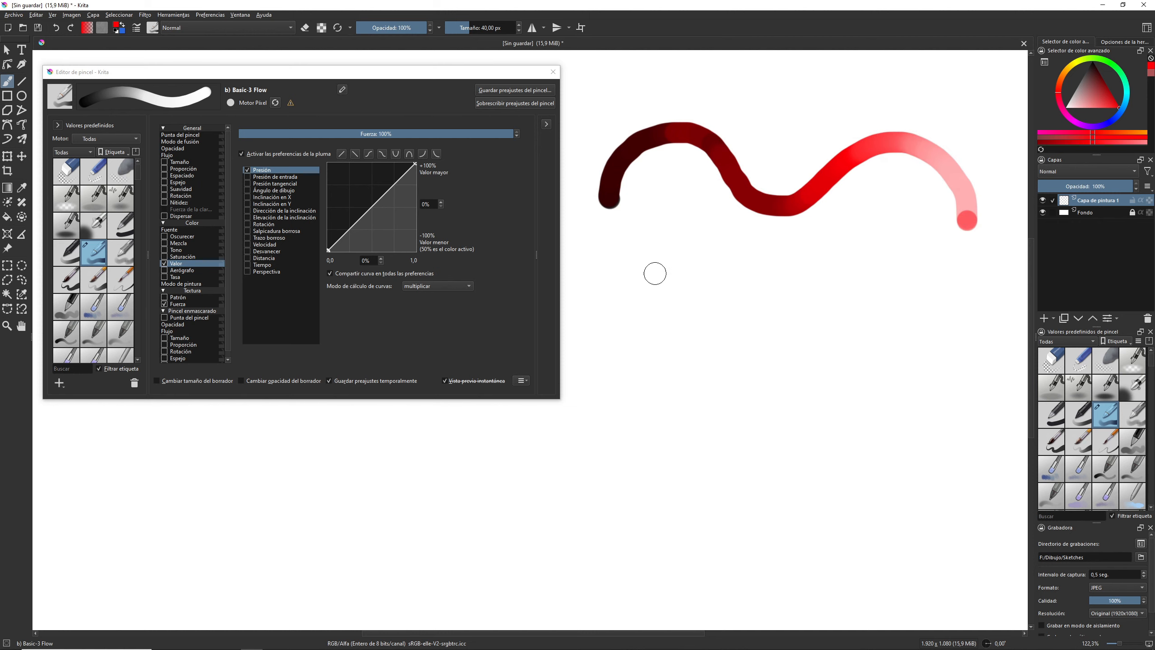
pyautogui.moveTo(655, 271)
pyautogui.mouseDown()
pyautogui.moveTo(649, 293)
pyautogui.moveTo(670, 294)
pyautogui.moveTo(659, 328)
pyautogui.moveTo(689, 290)
pyautogui.moveTo(668, 360)
pyautogui.moveTo(690, 355)
pyautogui.moveTo(728, 307)
pyautogui.moveTo(720, 369)
pyautogui.moveTo(766, 354)
pyautogui.moveTo(832, 290)
pyautogui.moveTo(839, 354)
pyautogui.moveTo(889, 309)
pyautogui.moveTo(886, 354)
pyautogui.moveTo(918, 341)
pyautogui.mouseUp()
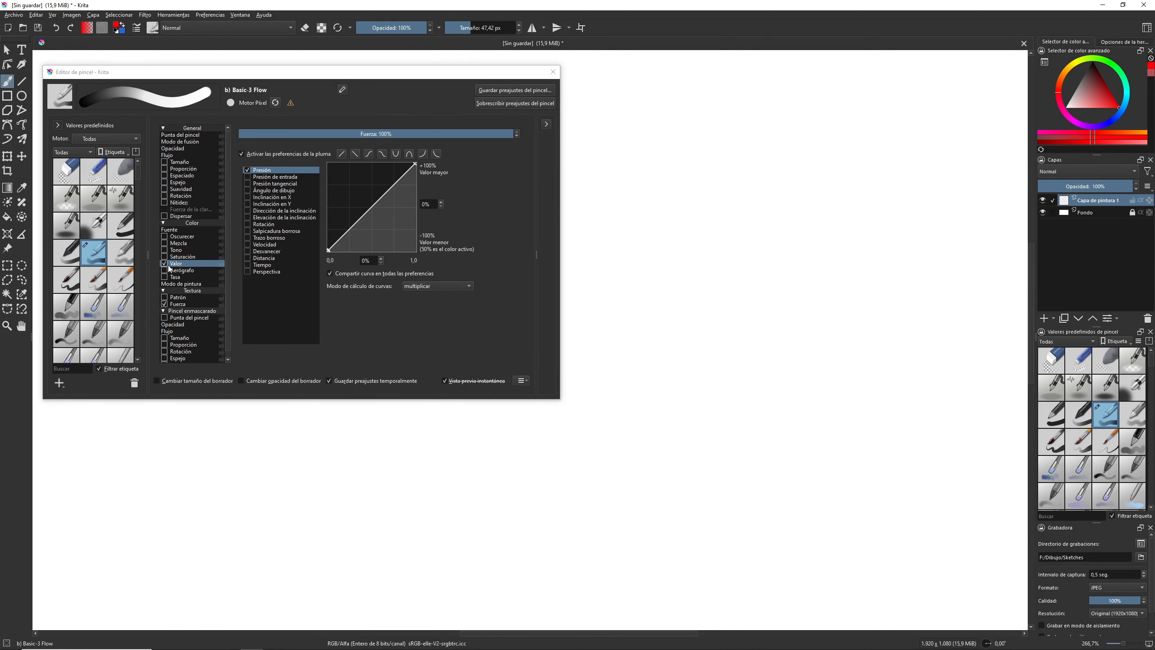
# - Enable the Aerógrafo option in place of Valor and turn on the pen preferences for Opacidad
pyautogui.click(164, 270)
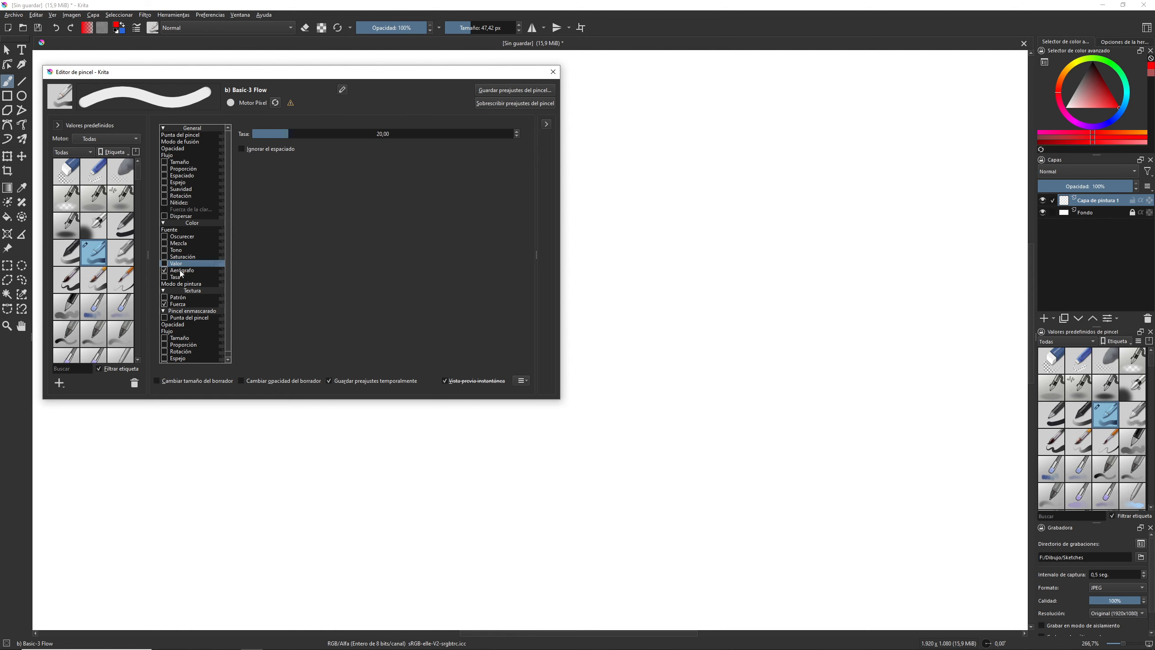
pyautogui.click(184, 271)
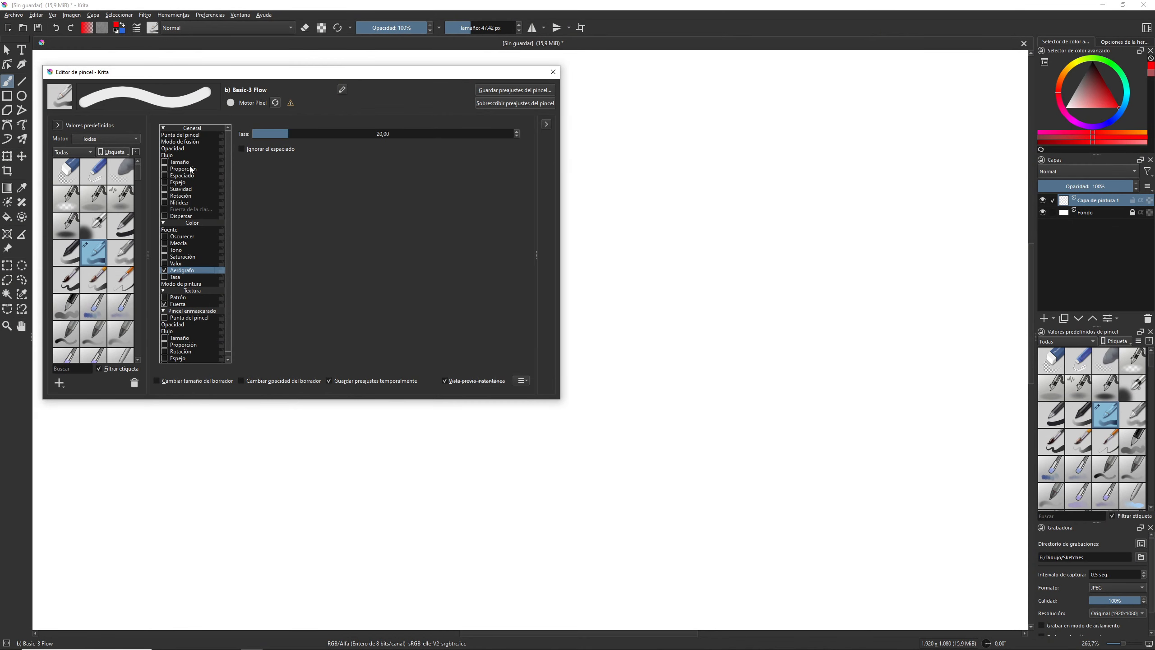
pyautogui.click(172, 148)
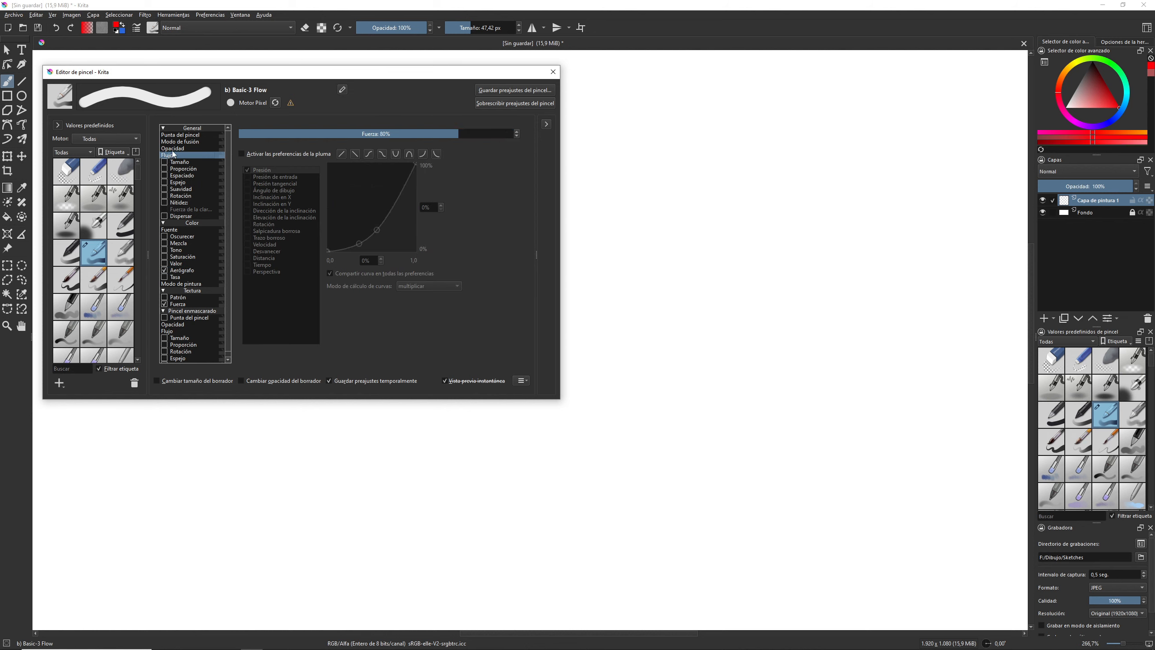
pyautogui.click(242, 154)
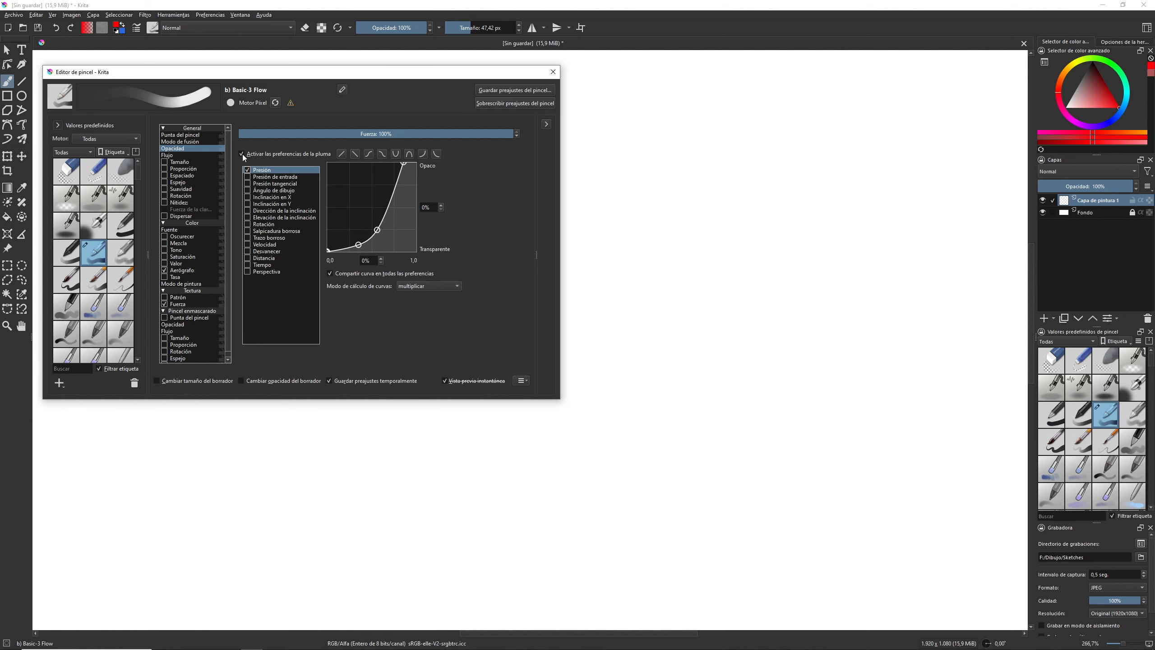
pyautogui.click(182, 270)
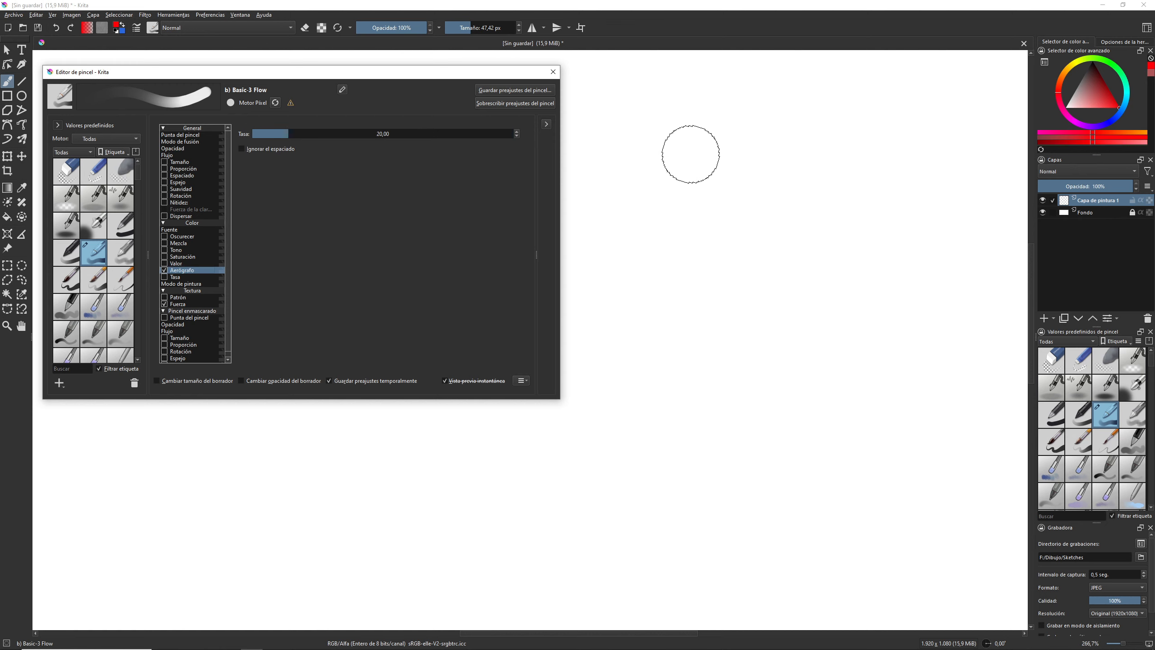
# - Paint three round red dabs in a row with Aerógrafo, and add two more dabs beside them with Aerógrafo disabled
pyautogui.moveTo(691, 148); pyautogui.dragTo(823, 152)
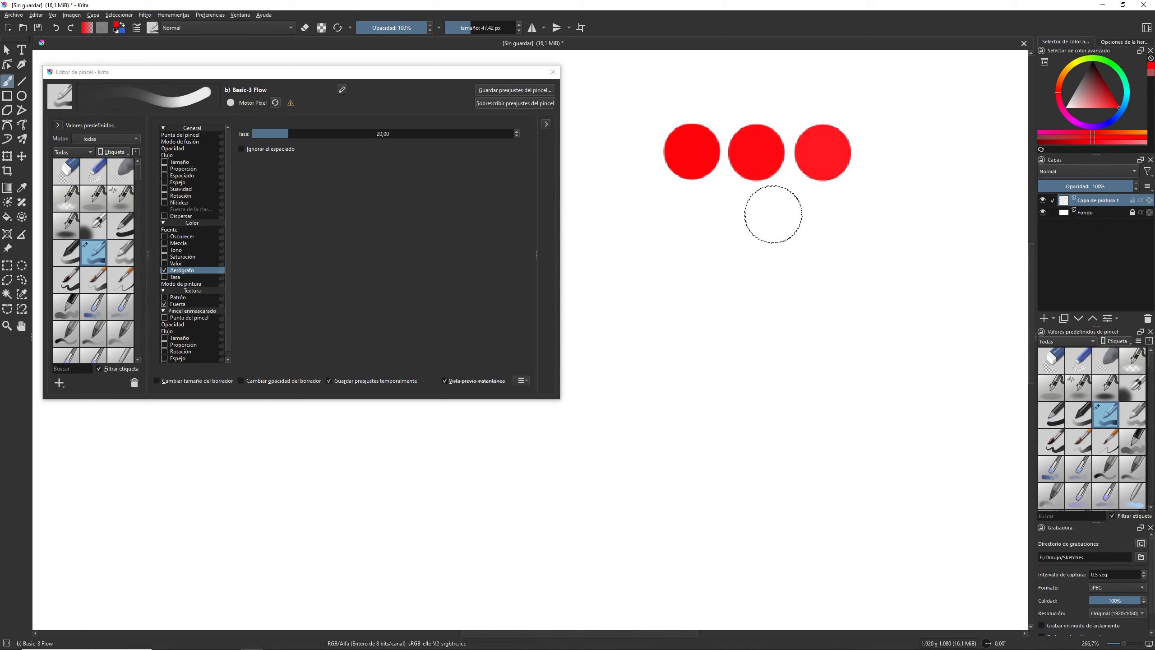
pyautogui.click(165, 271)
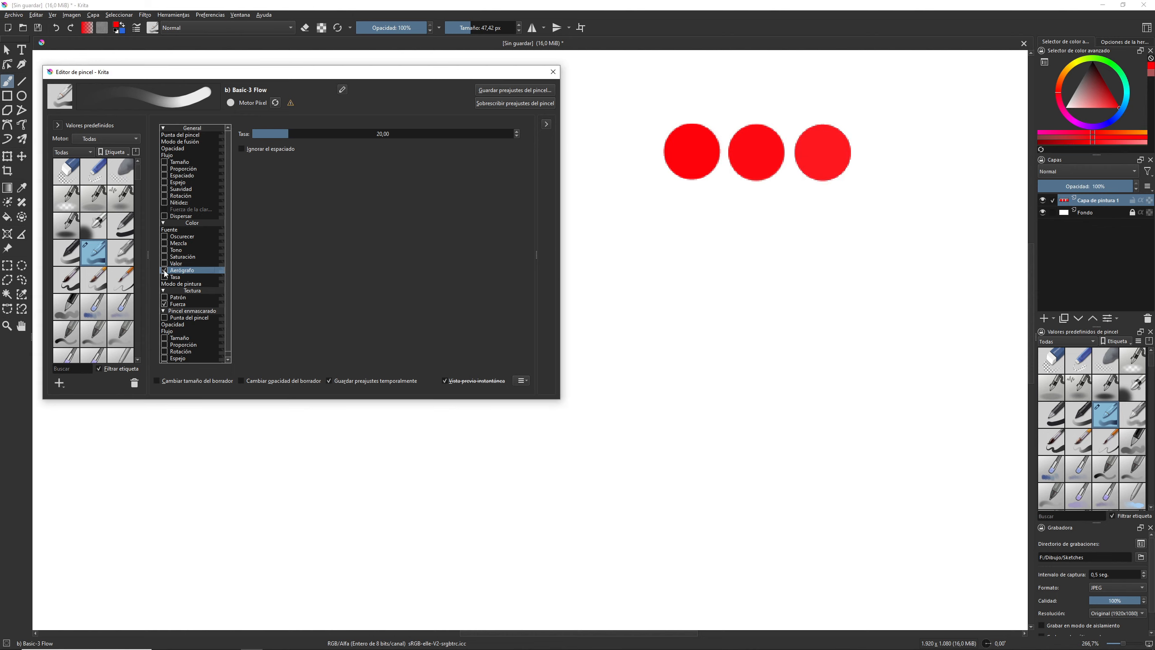
pyautogui.click(892, 152)
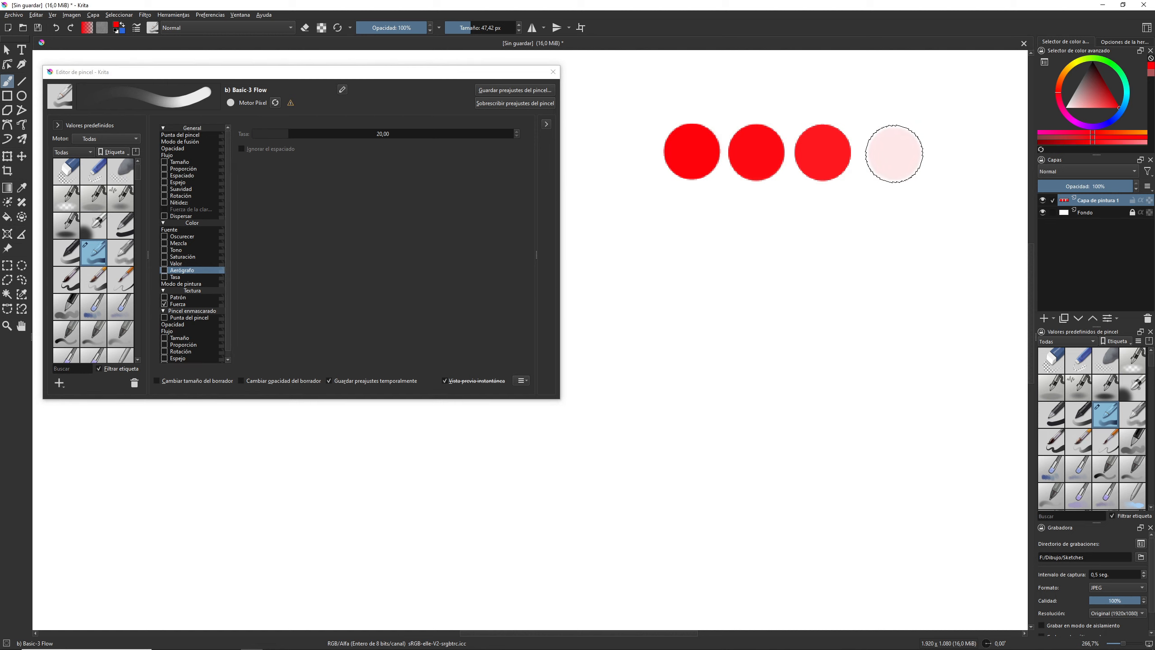
pyautogui.click(958, 151)
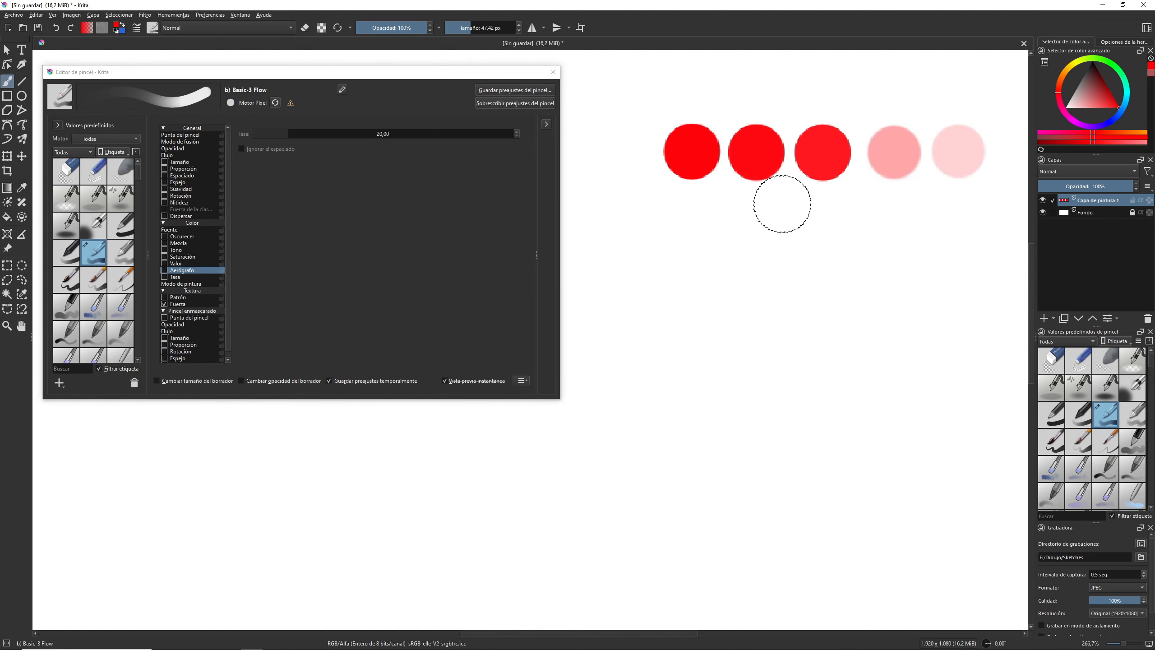
# - Re-enable Aerógrafo and paint two red dabs beneath the first two dabs of the row
pyautogui.click(165, 270)
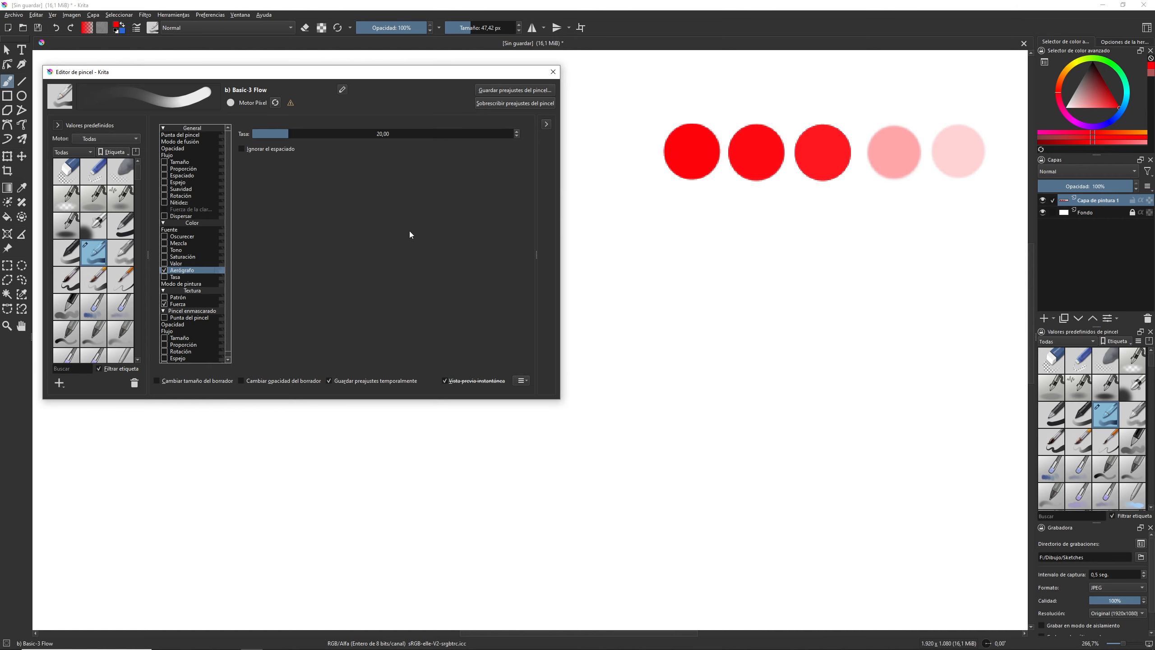
pyautogui.moveTo(689, 211); pyautogui.dragTo(753, 212)
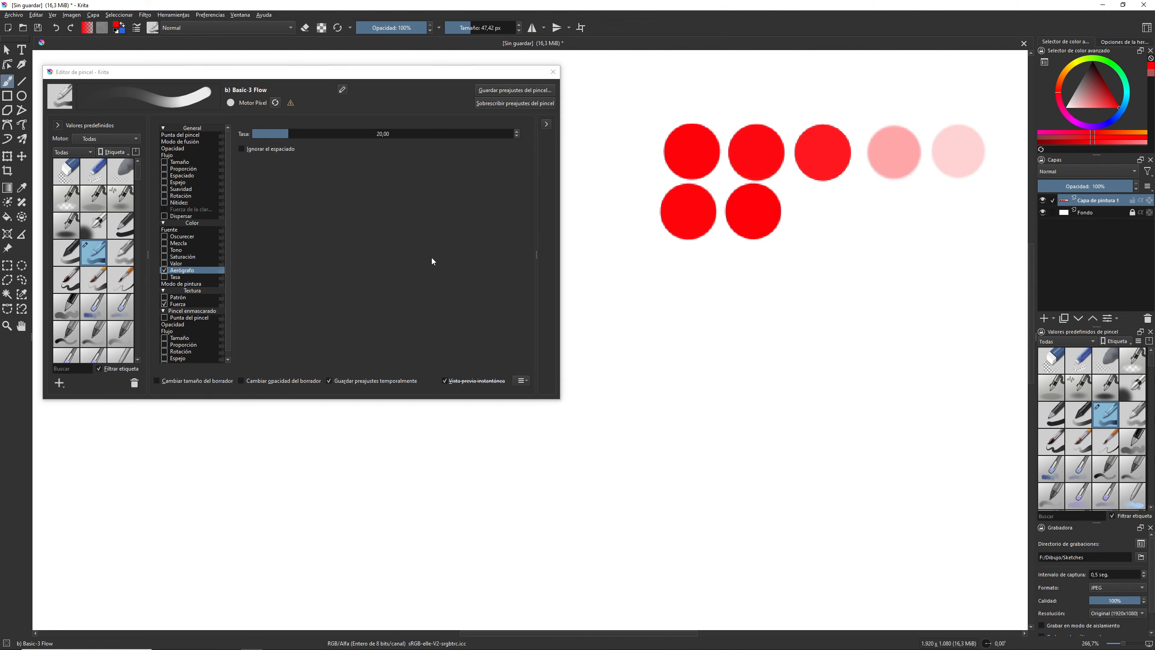
# - Paint one red dab with the Aerógrafo Tasa at 2,19 and another beside it with the Tasa at 447,30
pyautogui.click(264, 134)
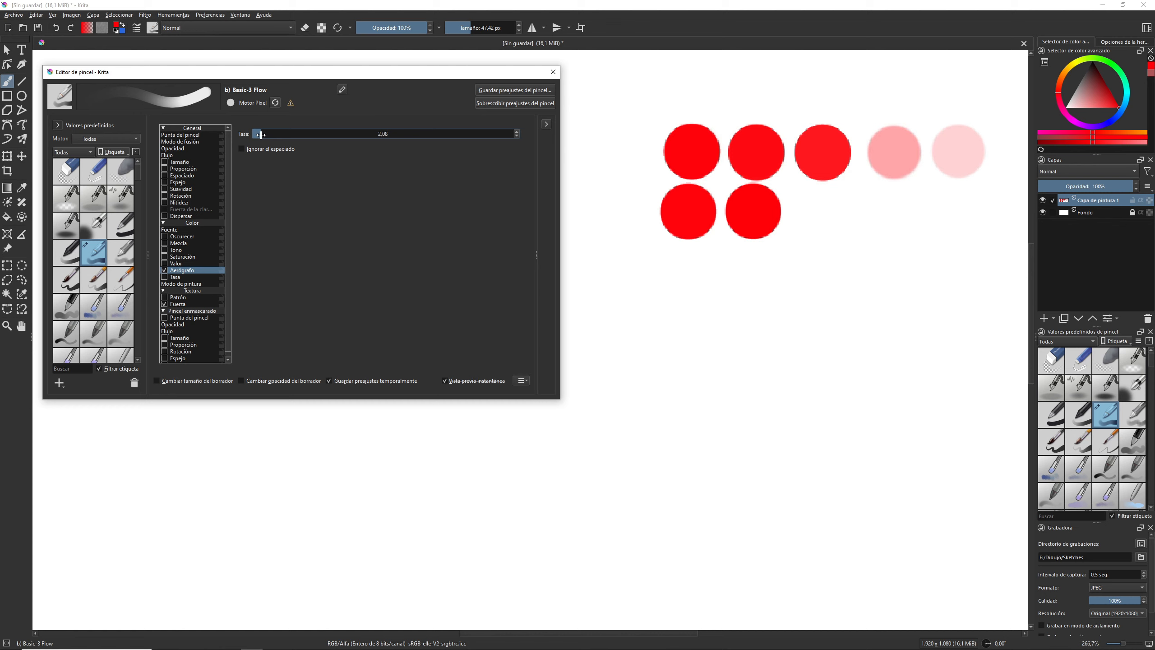
pyautogui.moveTo(261, 134); pyautogui.dragTo(262, 134)
pyautogui.moveTo(812, 215); pyautogui.dragTo(813, 214)
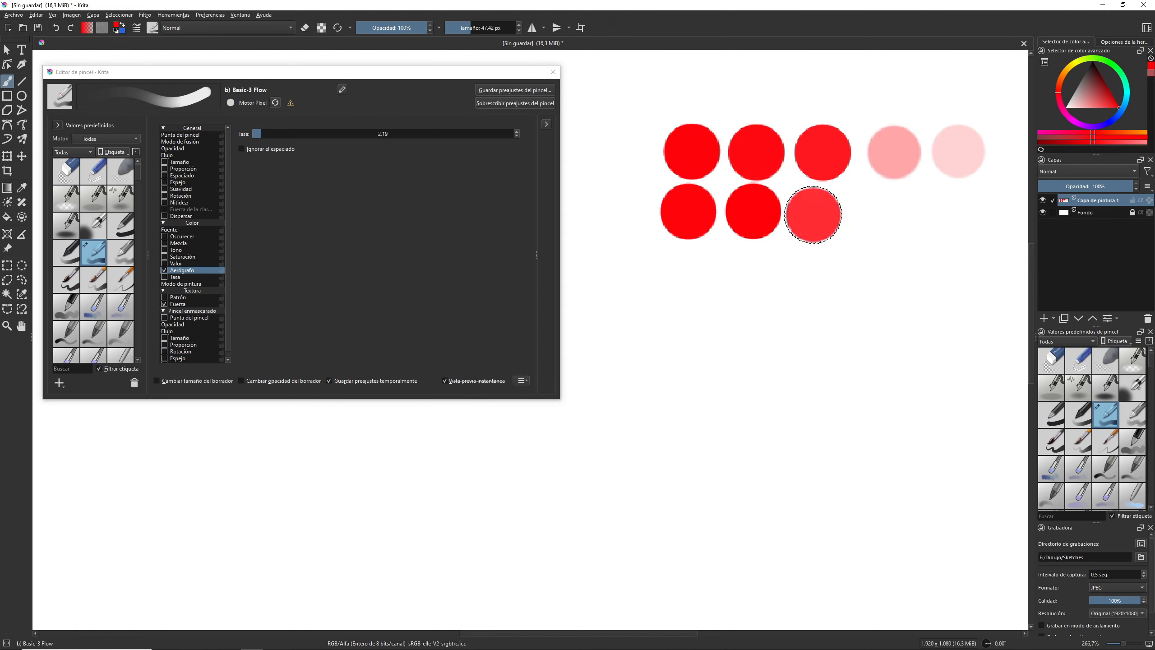
pyautogui.moveTo(267, 133); pyautogui.dragTo(426, 133)
pyautogui.click(885, 215)
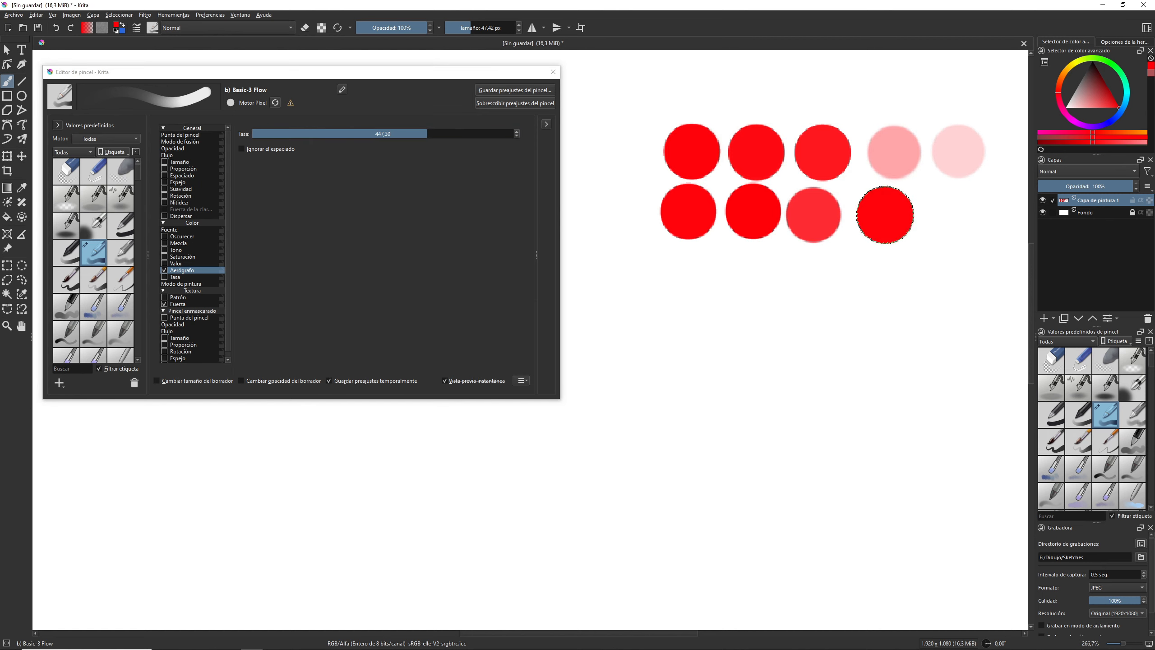
# - Lower the Aerógrafo Tasa to 24,08, try Ignorar el espaciado while checking the brush tip's spacing, and disable it again
pyautogui.moveTo(361, 132)
pyautogui.mouseDown()
pyautogui.moveTo(267, 135)
pyautogui.moveTo(295, 137)
pyautogui.moveTo(258, 150)
pyautogui.mouseUp()
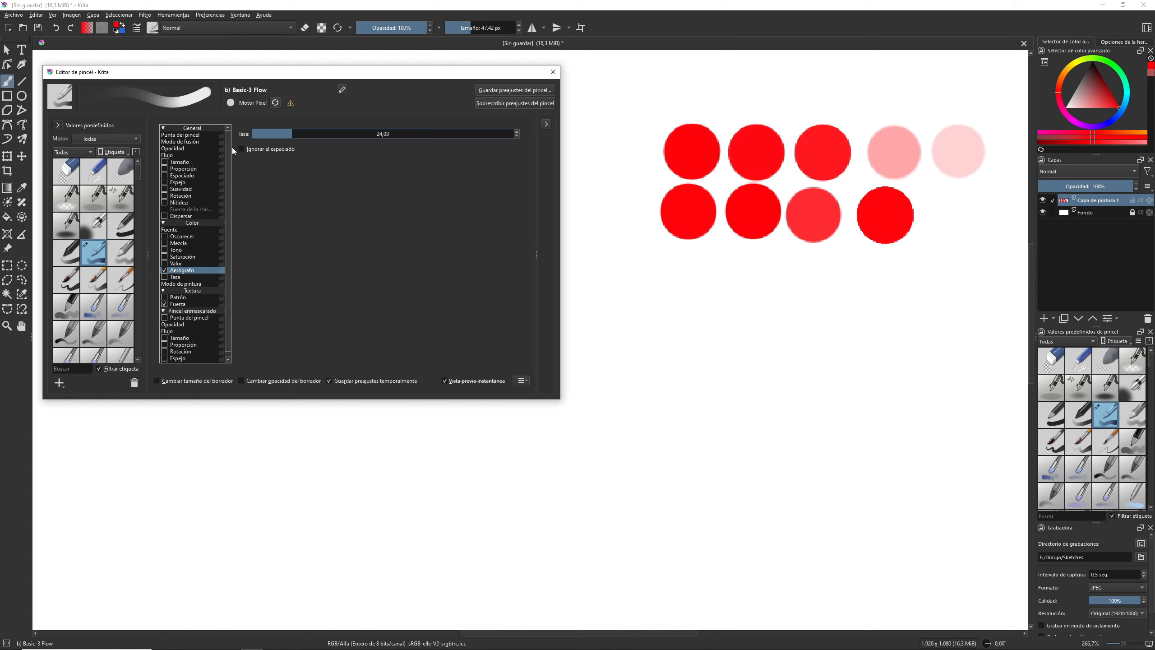
pyautogui.click(242, 148)
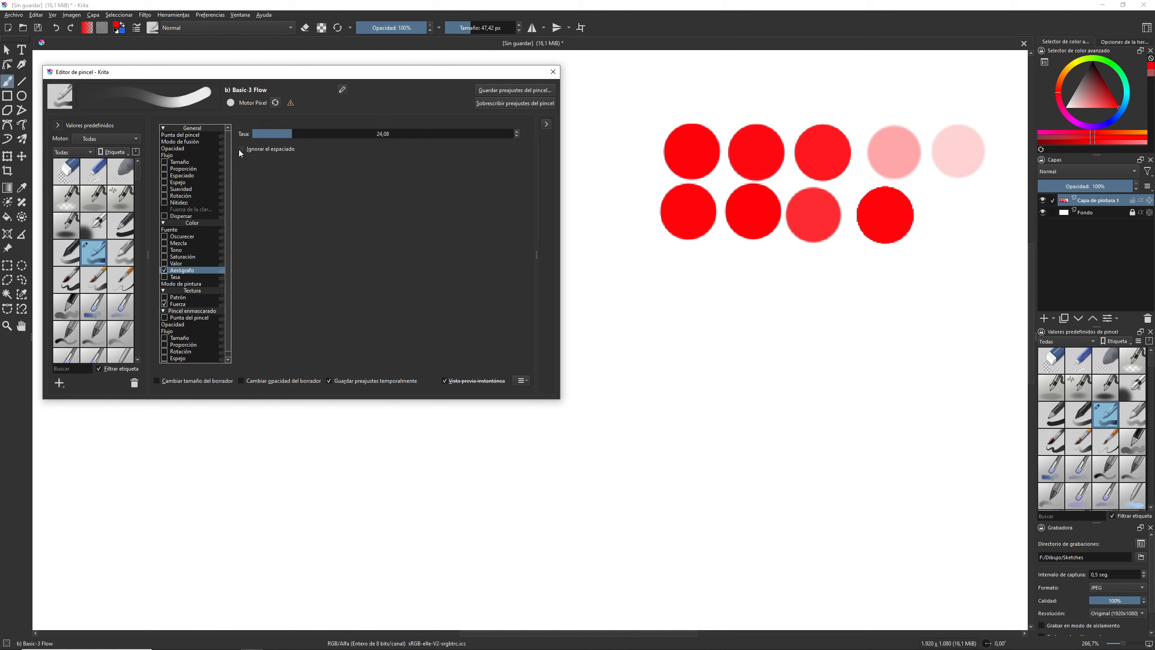
pyautogui.click(198, 135)
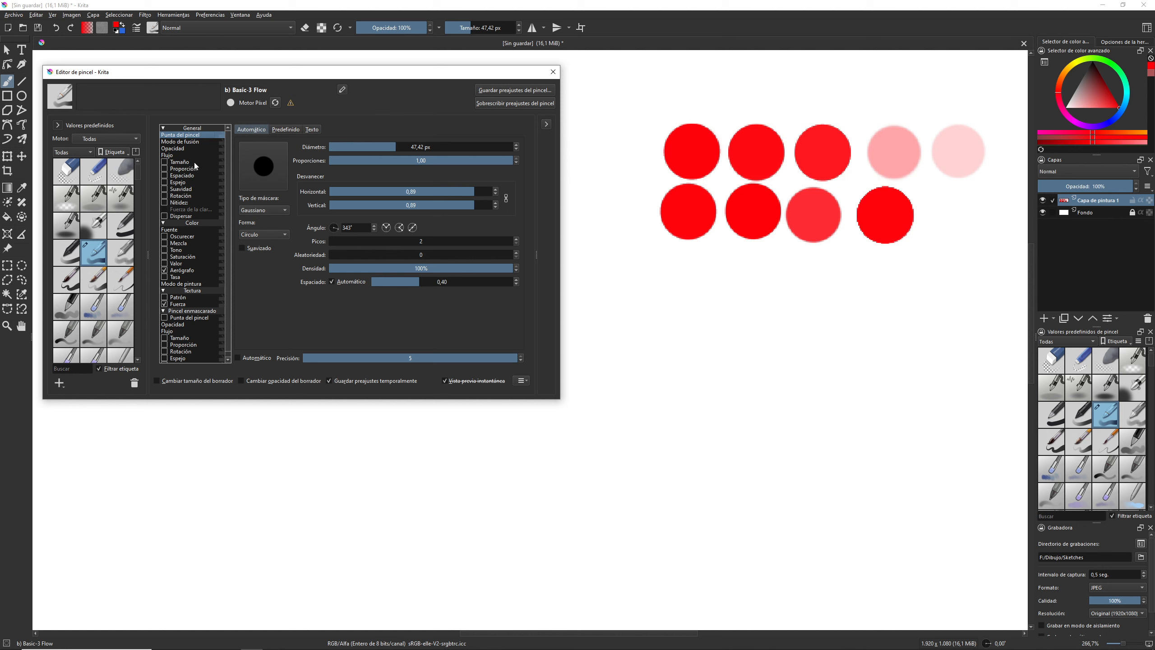
pyautogui.click(182, 270)
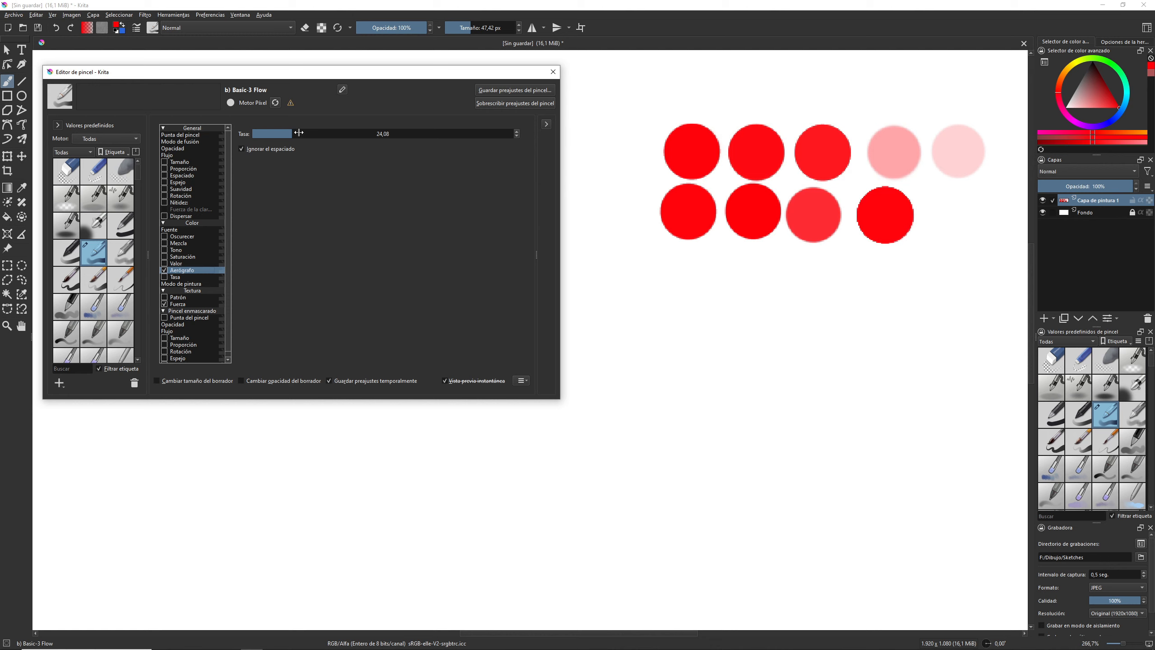
pyautogui.click(242, 150)
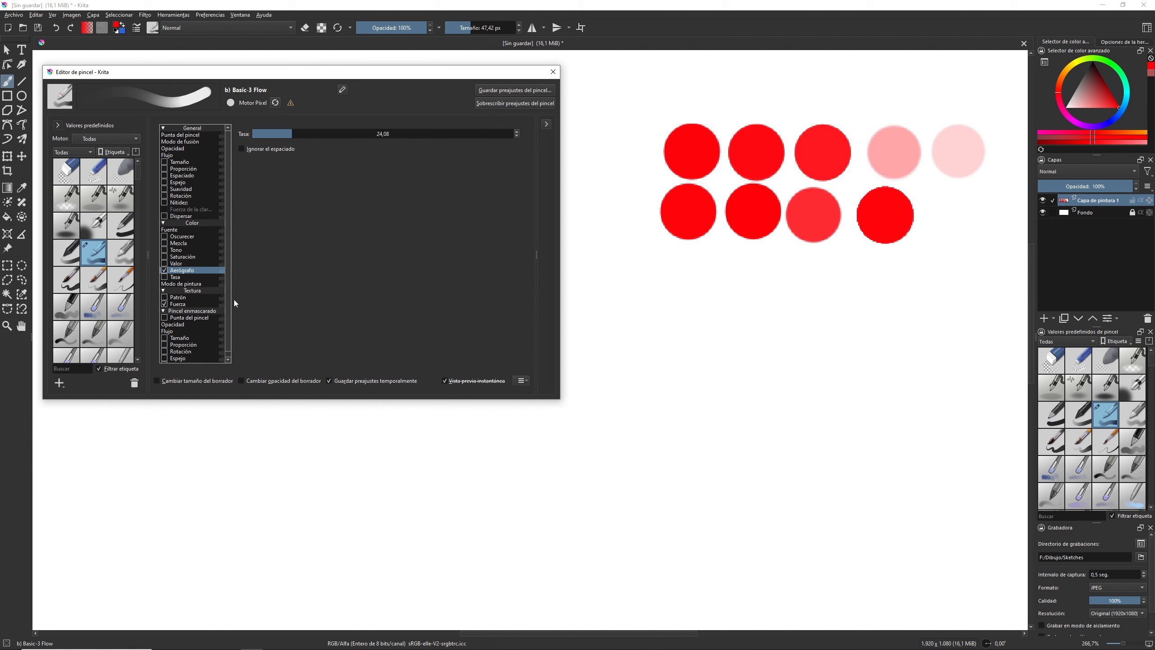
# - Enable the separate Tasa option driven by Presión, turn on Ignorar el espaciado and set the Aerógrafo Tasa to 60,24
pyautogui.click(179, 277)
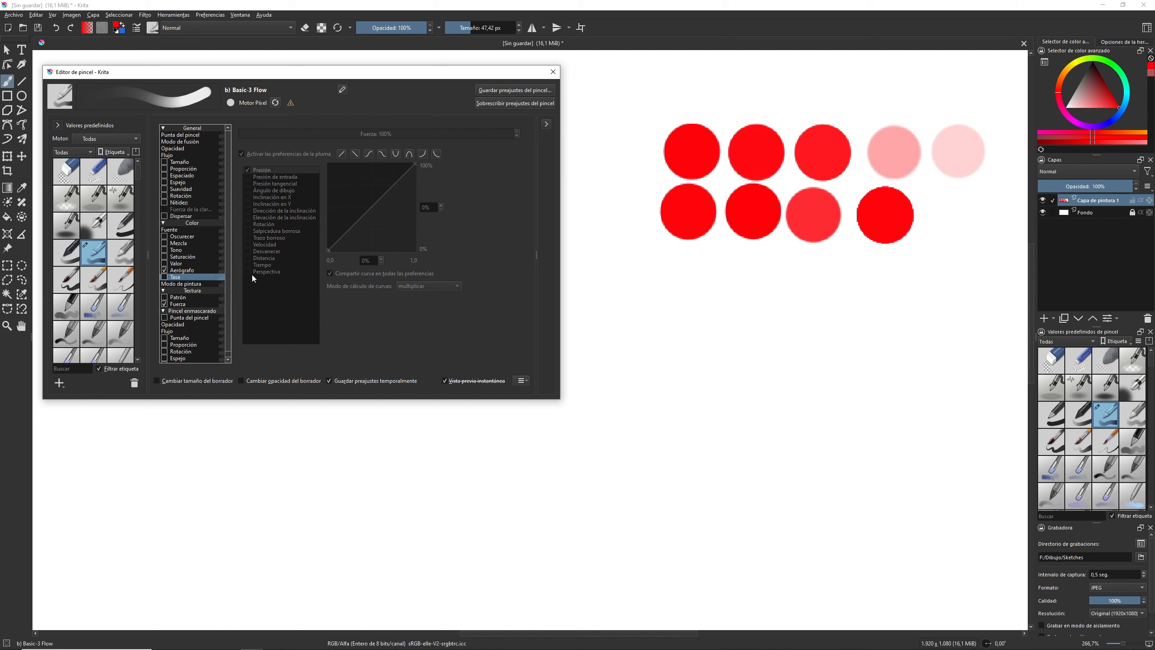
pyautogui.click(164, 277)
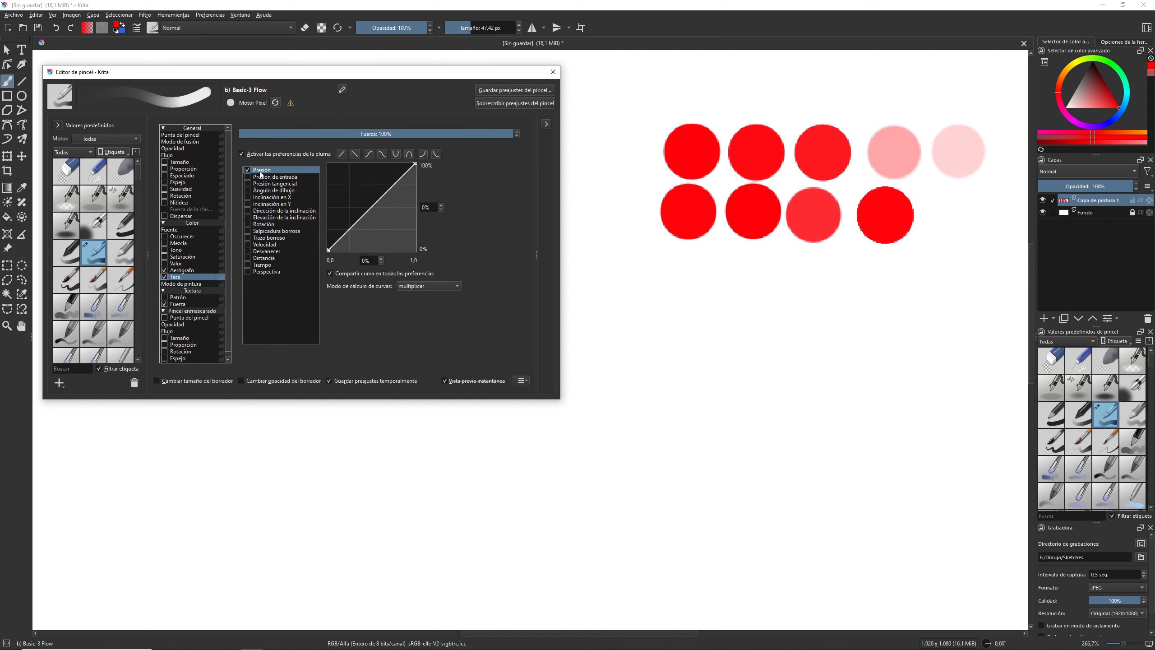
pyautogui.click(188, 272)
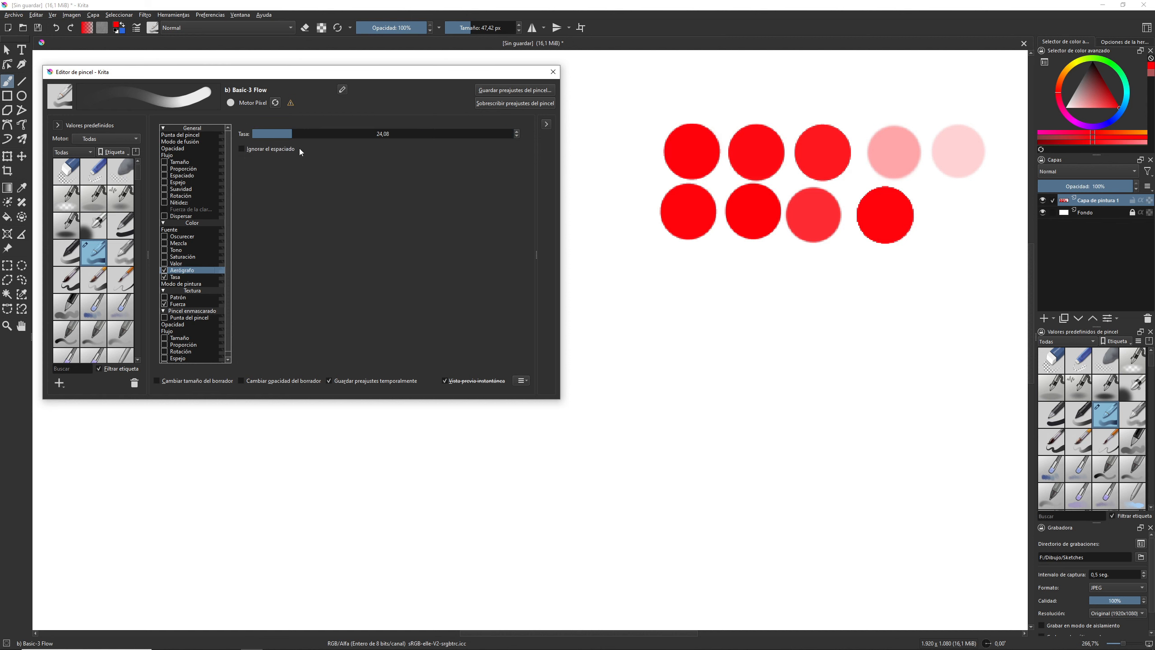
pyautogui.click(242, 149)
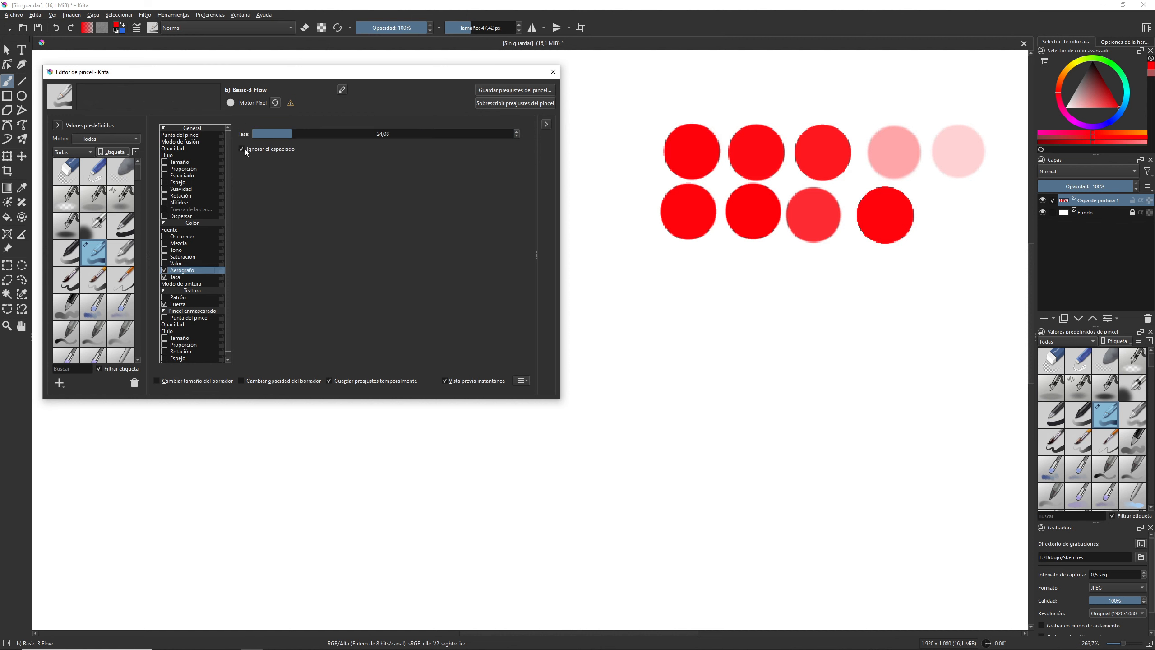
pyautogui.moveTo(294, 135); pyautogui.dragTo(316, 136)
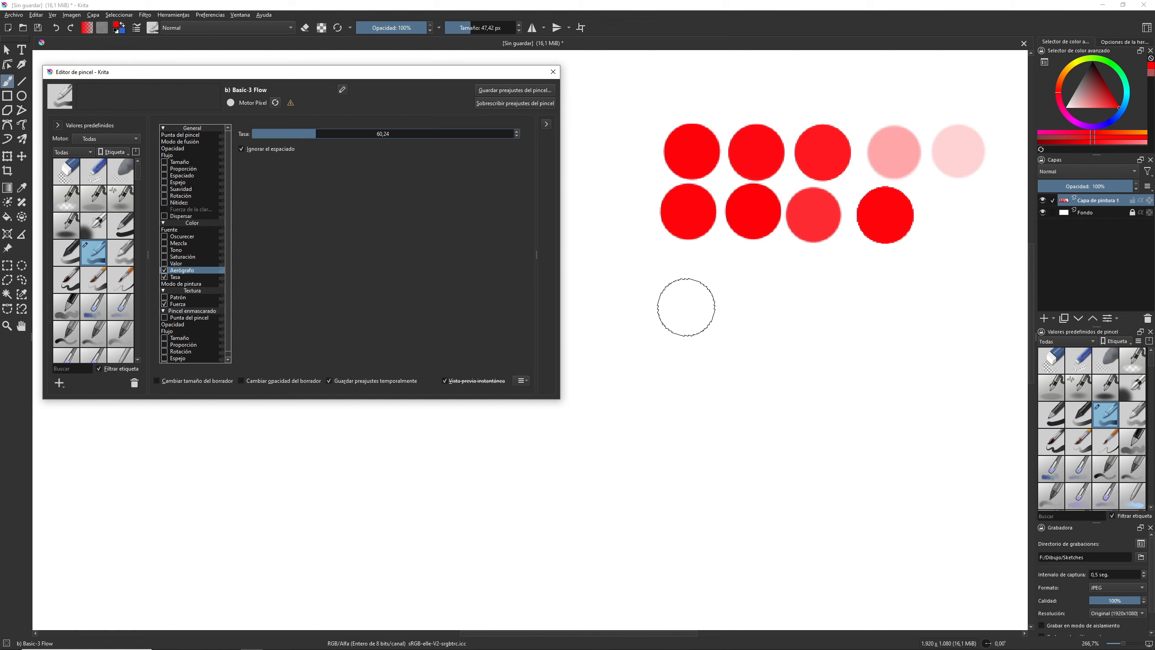
# - Reduce the brush size to 41,14 px and paint long winding red strokes below the rows of dabs
pyautogui.press('[')
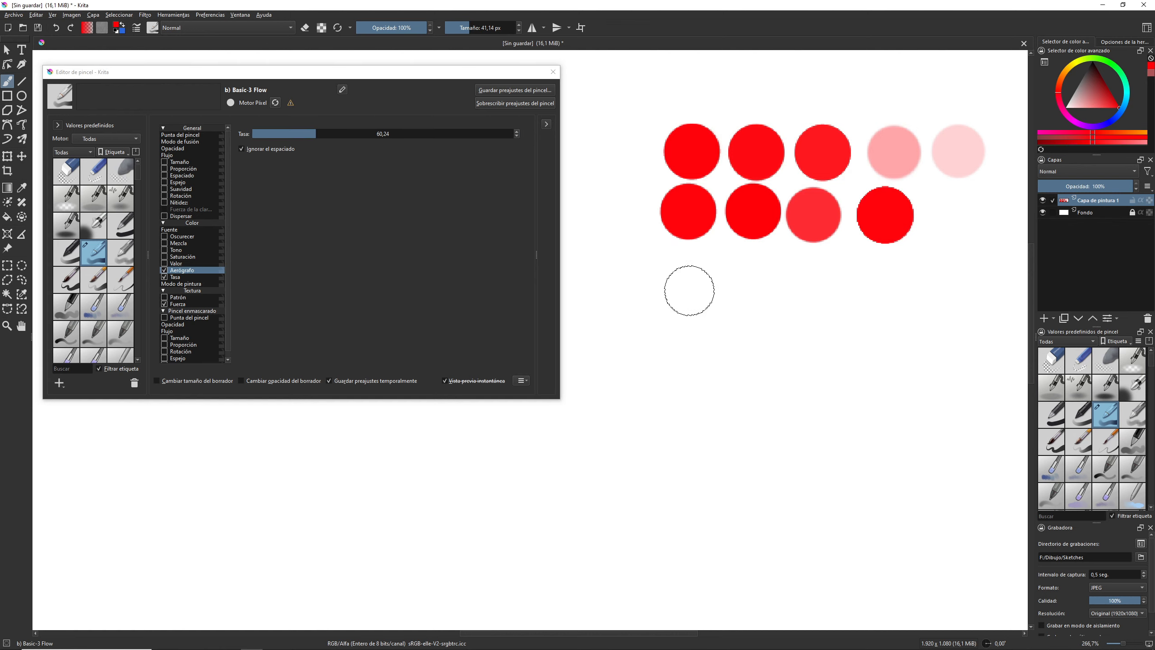
pyautogui.moveTo(640, 321)
pyautogui.mouseDown()
pyautogui.moveTo(704, 289)
pyautogui.moveTo(752, 287)
pyautogui.moveTo(831, 324)
pyautogui.moveTo(805, 362)
pyautogui.moveTo(710, 379)
pyautogui.moveTo(638, 428)
pyautogui.moveTo(732, 433)
pyautogui.moveTo(815, 388)
pyautogui.moveTo(759, 461)
pyautogui.moveTo(784, 479)
pyautogui.moveTo(838, 452)
pyautogui.moveTo(868, 478)
pyautogui.moveTo(924, 463)
pyautogui.moveTo(964, 473)
pyautogui.mouseUp()
pyautogui.moveTo(923, 266)
pyautogui.mouseDown()
pyautogui.moveTo(934, 336)
pyautogui.moveTo(752, 284)
pyautogui.moveTo(614, 344)
pyautogui.moveTo(739, 322)
pyautogui.moveTo(578, 424)
pyautogui.moveTo(678, 464)
pyautogui.moveTo(718, 508)
pyautogui.moveTo(863, 537)
pyautogui.moveTo(928, 594)
pyautogui.moveTo(717, 527)
pyautogui.moveTo(680, 537)
pyautogui.moveTo(674, 577)
pyautogui.moveTo(914, 564)
pyautogui.mouseUp()
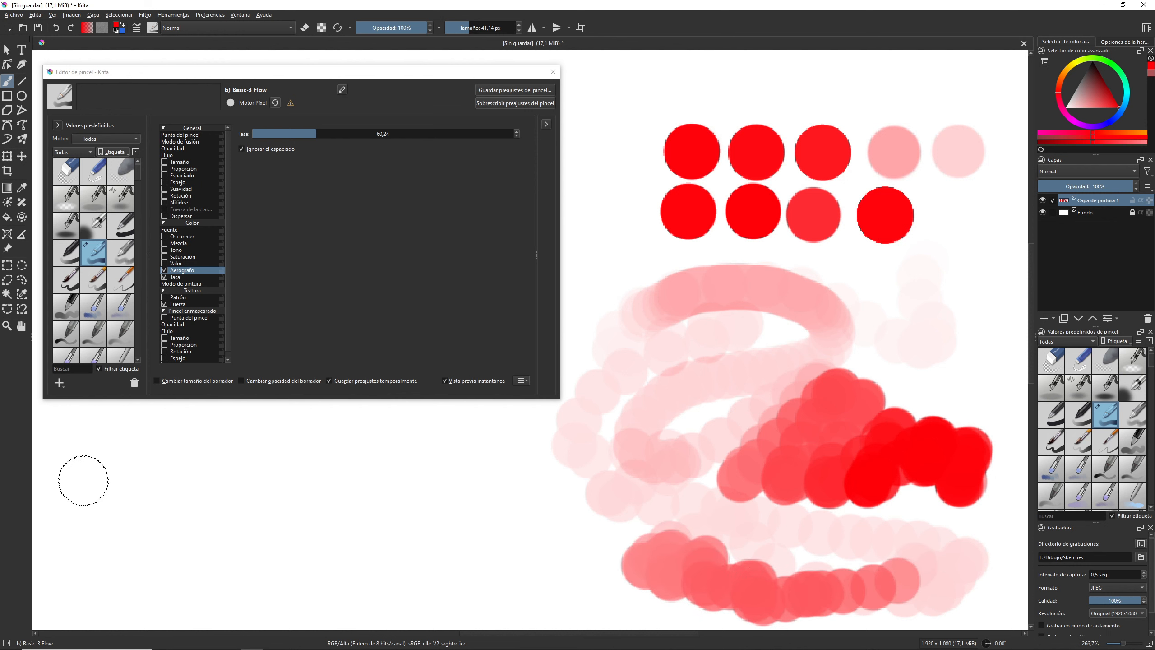
# - Paint three arched red strokes stacked beneath the brush editor, plus a short stroke beside them
pyautogui.moveTo(72, 478)
pyautogui.mouseDown()
pyautogui.moveTo(122, 448)
pyautogui.moveTo(258, 424)
pyautogui.moveTo(379, 470)
pyautogui.mouseUp()
pyautogui.moveTo(80, 531)
pyautogui.mouseDown()
pyautogui.moveTo(226, 478)
pyautogui.moveTo(368, 517)
pyautogui.mouseUp()
pyautogui.moveTo(110, 583)
pyautogui.mouseDown()
pyautogui.moveTo(288, 548)
pyautogui.moveTo(429, 587)
pyautogui.mouseUp()
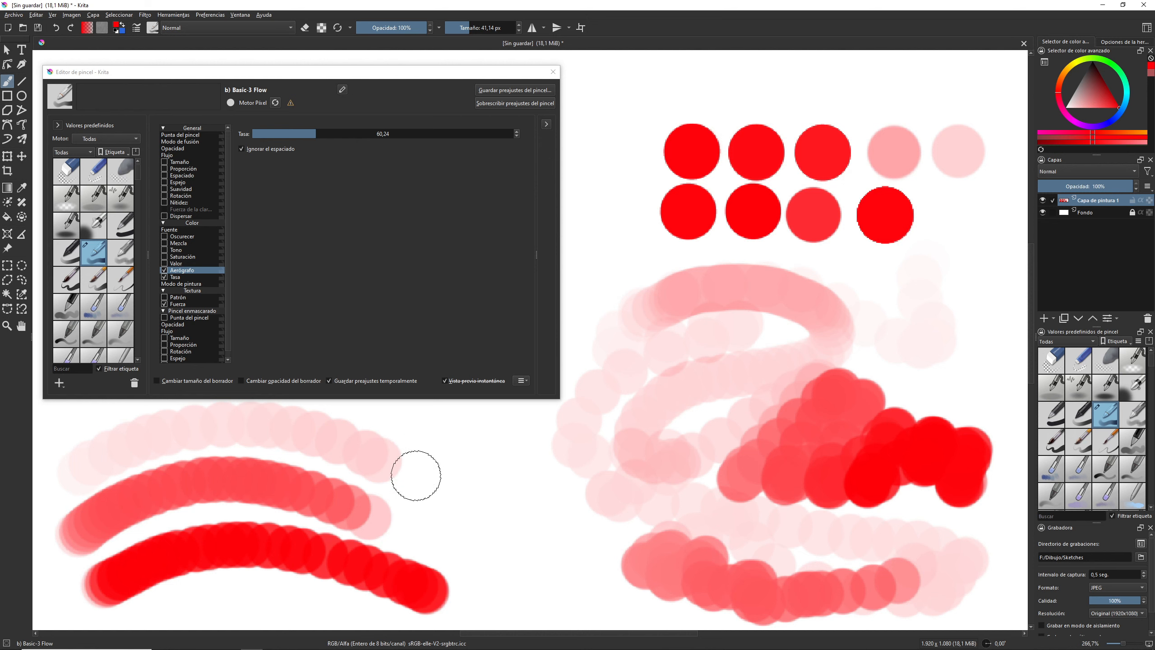
pyautogui.moveTo(449, 483); pyautogui.dragTo(509, 480)
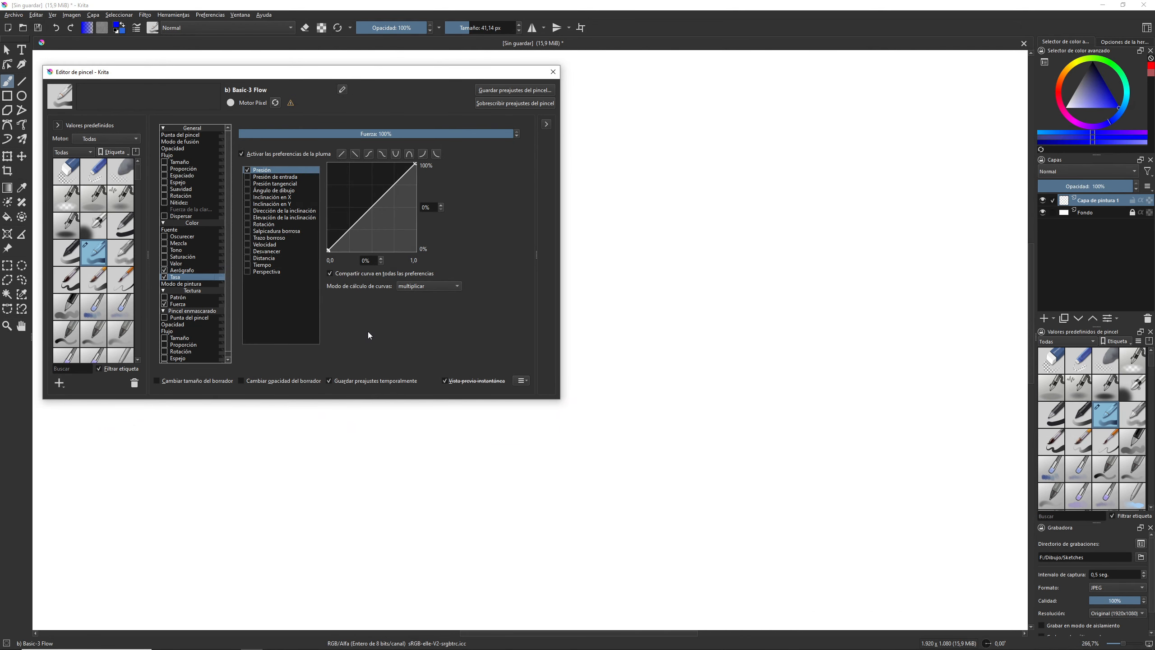
# - Disable the Tasa and Aerógrafo options and open the Modo de pintura settings
pyautogui.click(164, 277)
pyautogui.click(165, 271)
pyautogui.click(181, 284)
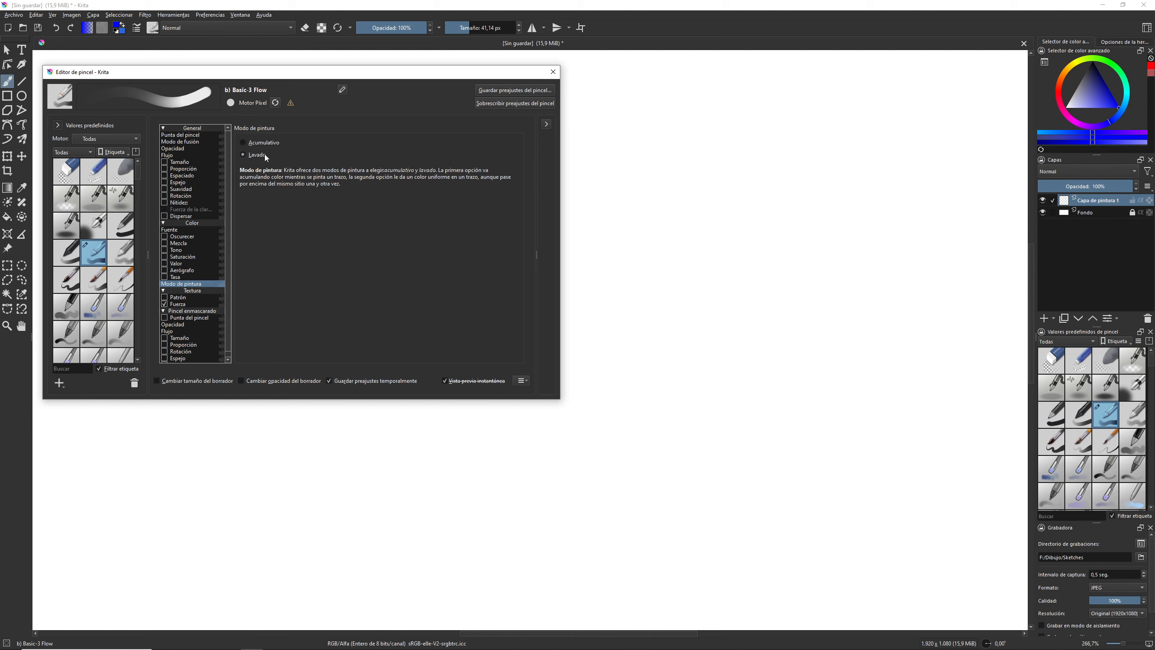
# - Paint a blue scribbled patch in Acumulativo mode and a second patch below it in Lavado mode
pyautogui.click(243, 143)
pyautogui.moveTo(646, 125)
pyautogui.mouseDown()
pyautogui.moveTo(714, 129)
pyautogui.moveTo(778, 114)
pyautogui.moveTo(817, 124)
pyautogui.mouseUp()
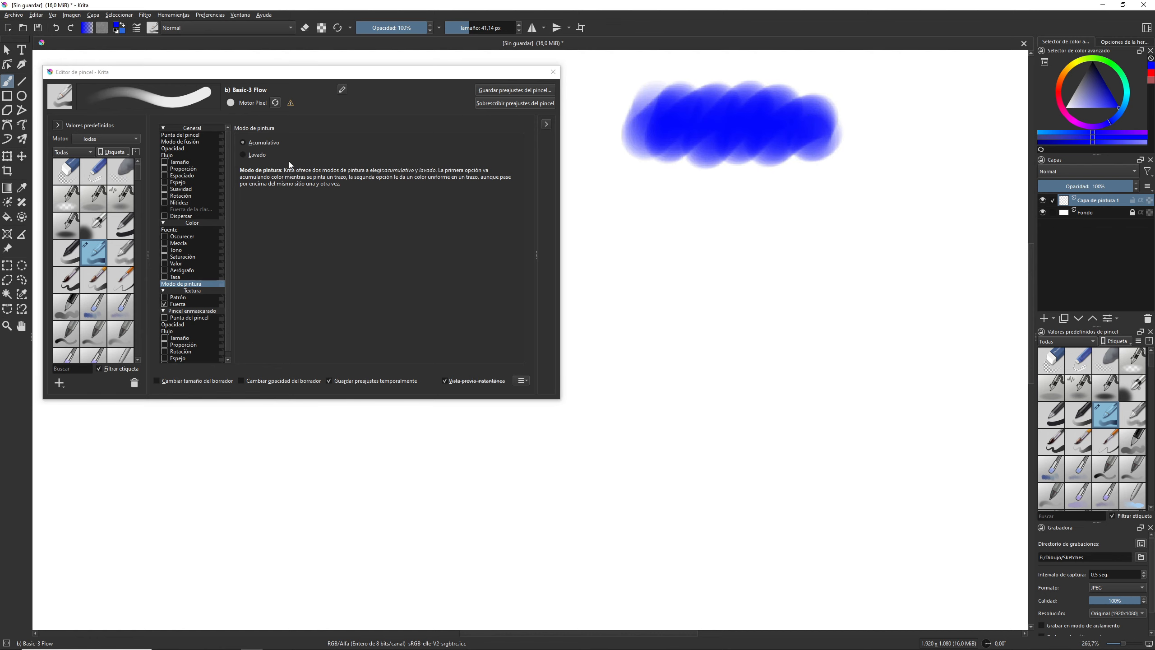
pyautogui.click(244, 155)
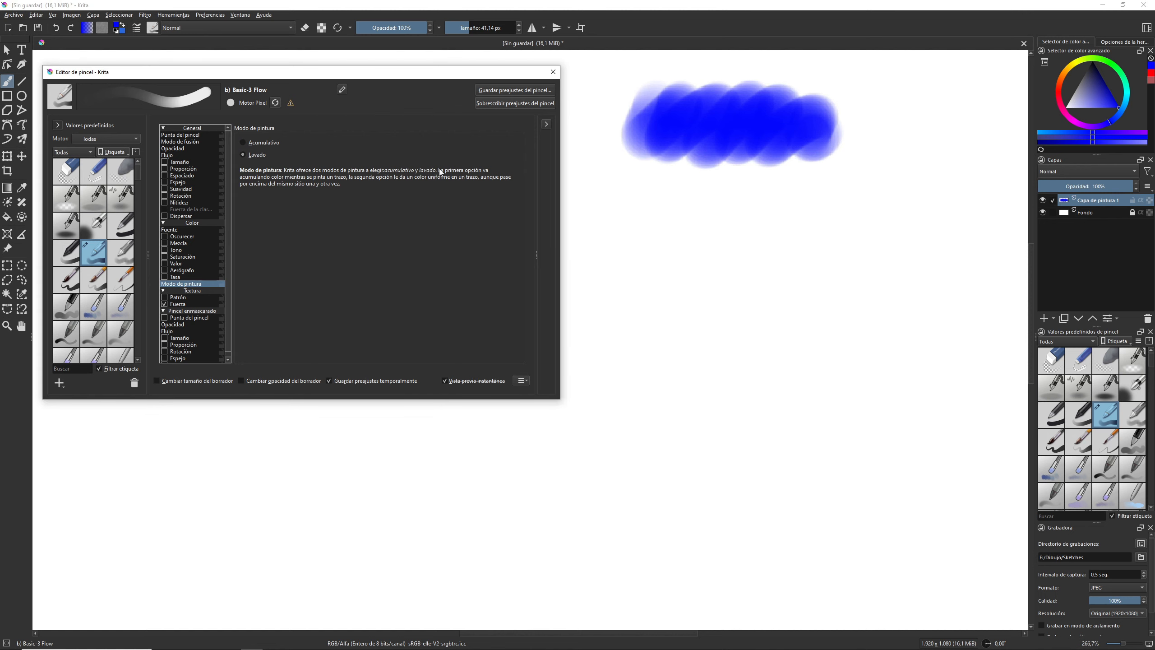
pyautogui.moveTo(630, 205)
pyautogui.mouseDown()
pyautogui.moveTo(639, 238)
pyautogui.moveTo(667, 198)
pyautogui.moveTo(675, 226)
pyautogui.moveTo(694, 233)
pyautogui.moveTo(725, 208)
pyautogui.moveTo(748, 234)
pyautogui.moveTo(808, 213)
pyautogui.moveTo(806, 232)
pyautogui.moveTo(809, 207)
pyautogui.moveTo(666, 209)
pyautogui.moveTo(658, 223)
pyautogui.moveTo(776, 231)
pyautogui.moveTo(801, 208)
pyautogui.moveTo(660, 208)
pyautogui.moveTo(694, 238)
pyautogui.moveTo(789, 237)
pyautogui.mouseUp()
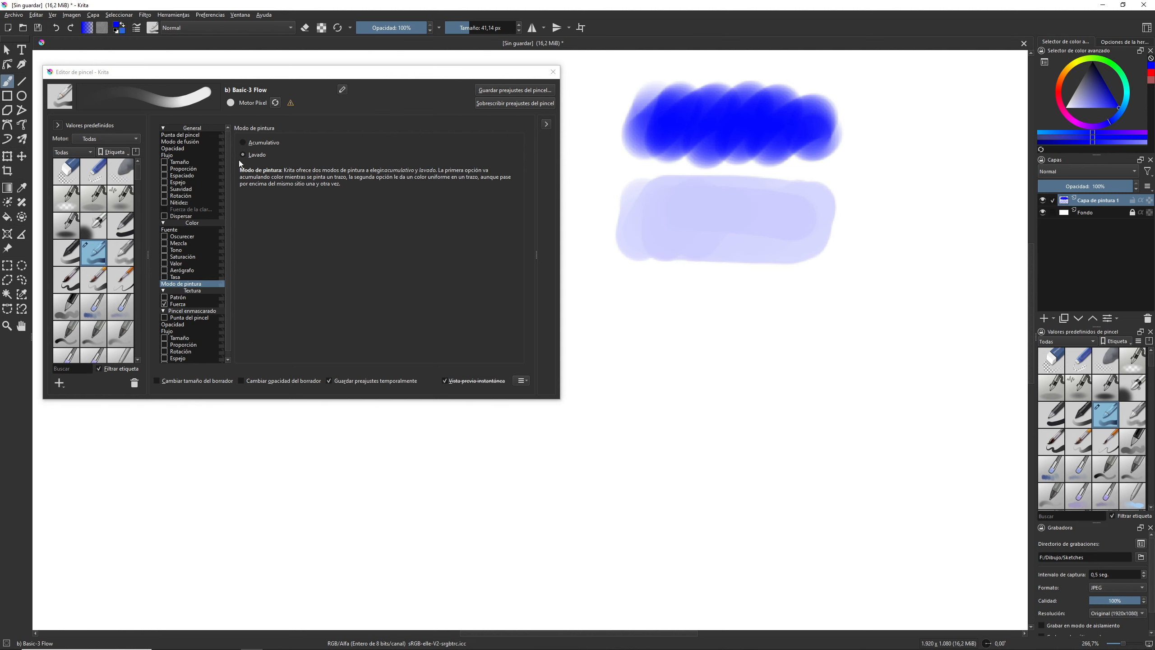
# - Set Opacidad to 8%, choose the Acumulativo painting mode and paint a third blue patch below the other two
pyautogui.click(173, 149)
pyautogui.moveTo(411, 133)
pyautogui.mouseDown()
pyautogui.moveTo(246, 138)
pyautogui.moveTo(261, 137)
pyautogui.mouseUp()
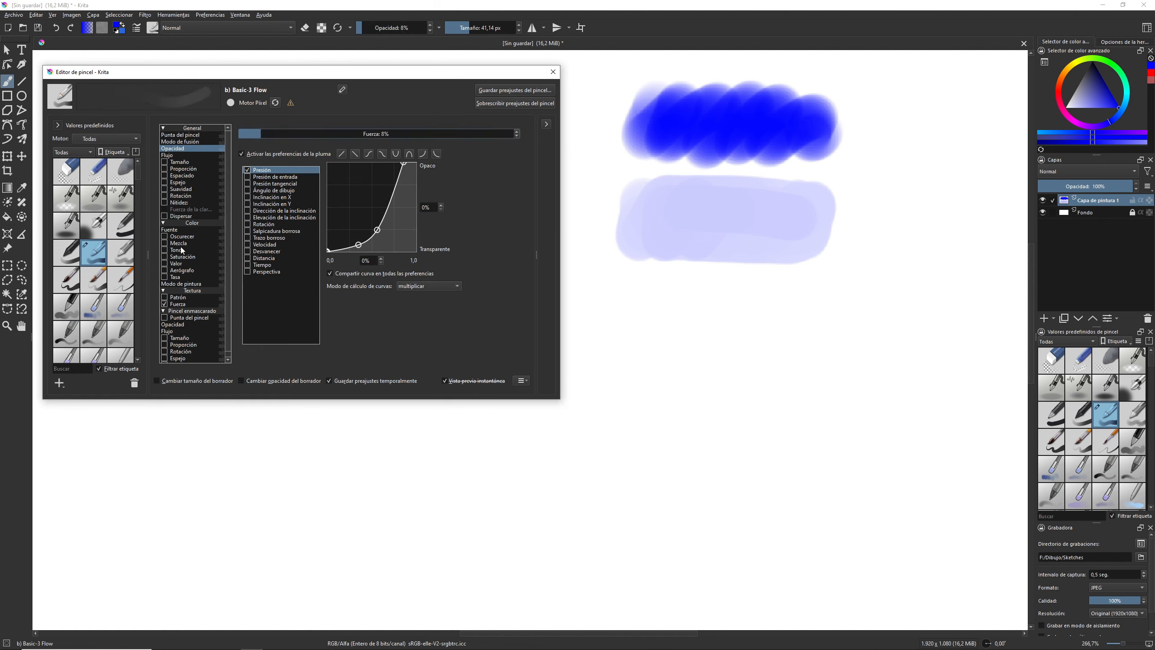
pyautogui.click(181, 283)
pyautogui.click(244, 143)
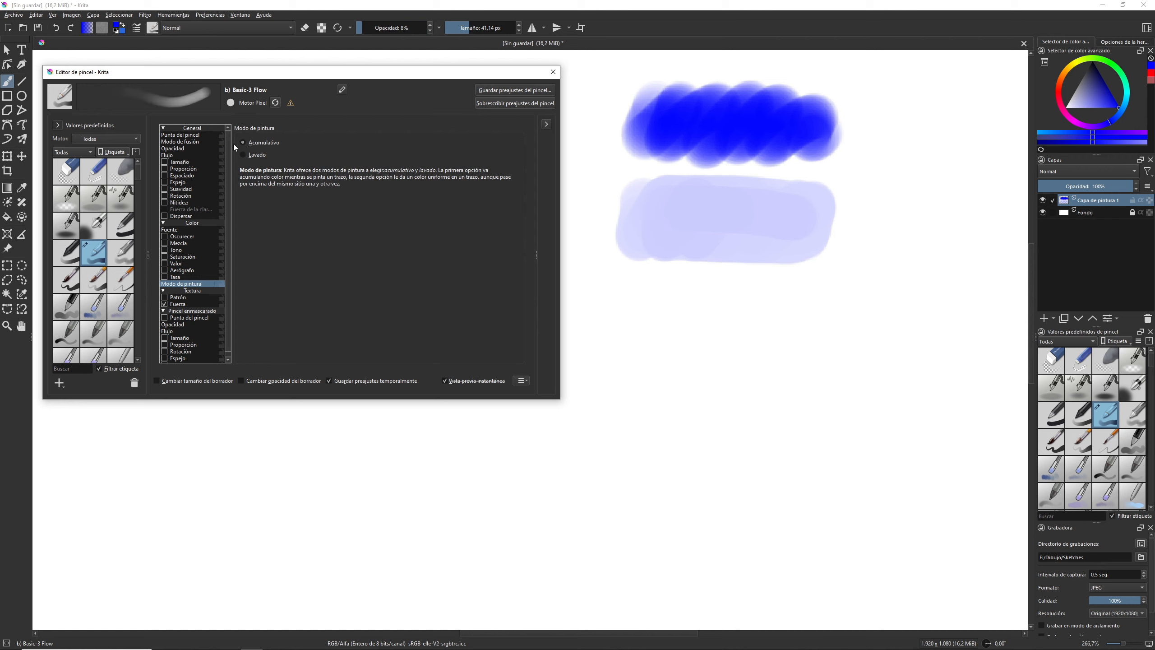
pyautogui.moveTo(626, 353)
pyautogui.mouseDown()
pyautogui.moveTo(637, 314)
pyautogui.moveTo(734, 306)
pyautogui.moveTo(819, 307)
pyautogui.moveTo(824, 343)
pyautogui.moveTo(804, 365)
pyautogui.moveTo(655, 365)
pyautogui.moveTo(636, 349)
pyautogui.moveTo(661, 333)
pyautogui.moveTo(819, 341)
pyautogui.moveTo(820, 325)
pyautogui.moveTo(643, 320)
pyautogui.moveTo(642, 354)
pyautogui.moveTo(810, 354)
pyautogui.moveTo(812, 315)
pyautogui.moveTo(637, 316)
pyautogui.moveTo(631, 356)
pyautogui.moveTo(816, 361)
pyautogui.moveTo(819, 313)
pyautogui.moveTo(793, 310)
pyautogui.moveTo(646, 311)
pyautogui.moveTo(643, 358)
pyautogui.mouseUp()
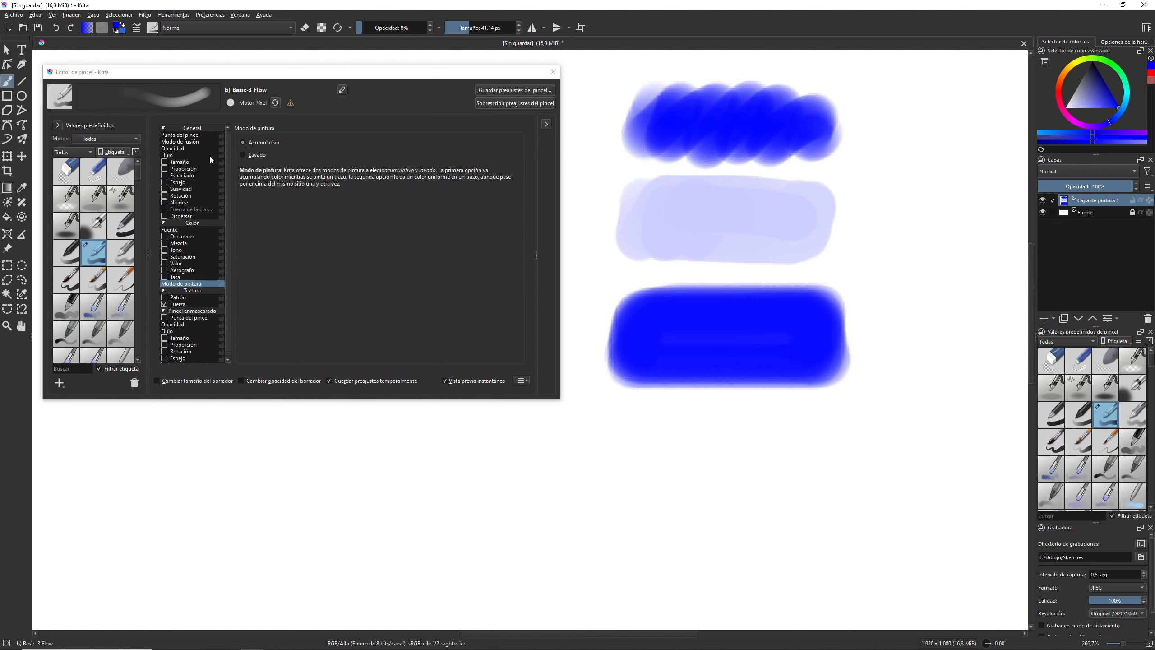
# - Set Opacidad to 18%, switch the painting mode to Lavado and paint a blue patch below the third one
pyautogui.click(177, 148)
pyautogui.moveTo(258, 132); pyautogui.dragTo(288, 134)
pyautogui.click(184, 284)
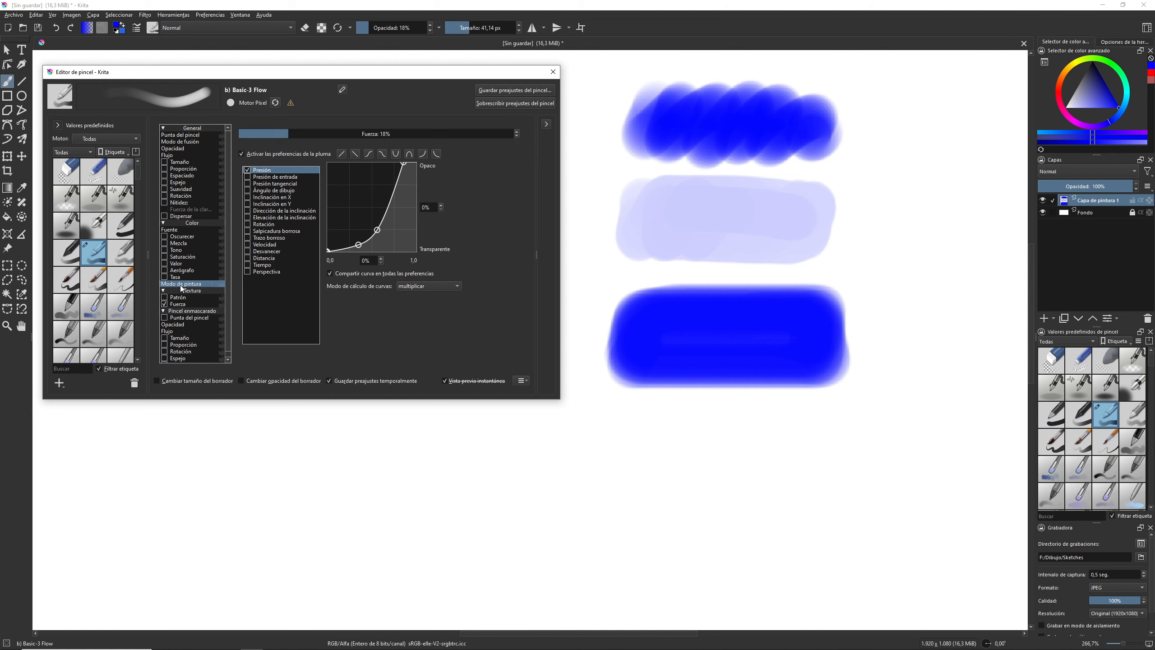
pyautogui.moveTo(629, 432)
pyautogui.mouseDown()
pyautogui.moveTo(630, 506)
pyautogui.moveTo(650, 438)
pyautogui.moveTo(666, 504)
pyautogui.moveTo(697, 433)
pyautogui.moveTo(711, 508)
pyautogui.moveTo(721, 456)
pyautogui.moveTo(743, 499)
pyautogui.moveTo(770, 447)
pyautogui.moveTo(777, 504)
pyautogui.moveTo(801, 454)
pyautogui.moveTo(814, 500)
pyautogui.moveTo(823, 453)
pyautogui.moveTo(800, 453)
pyautogui.moveTo(659, 455)
pyautogui.moveTo(636, 504)
pyautogui.moveTo(805, 508)
pyautogui.moveTo(821, 434)
pyautogui.moveTo(631, 431)
pyautogui.moveTo(625, 467)
pyautogui.moveTo(626, 515)
pyautogui.moveTo(809, 518)
pyautogui.moveTo(819, 510)
pyautogui.moveTo(820, 432)
pyautogui.moveTo(628, 433)
pyautogui.moveTo(638, 527)
pyautogui.moveTo(814, 526)
pyautogui.mouseUp()
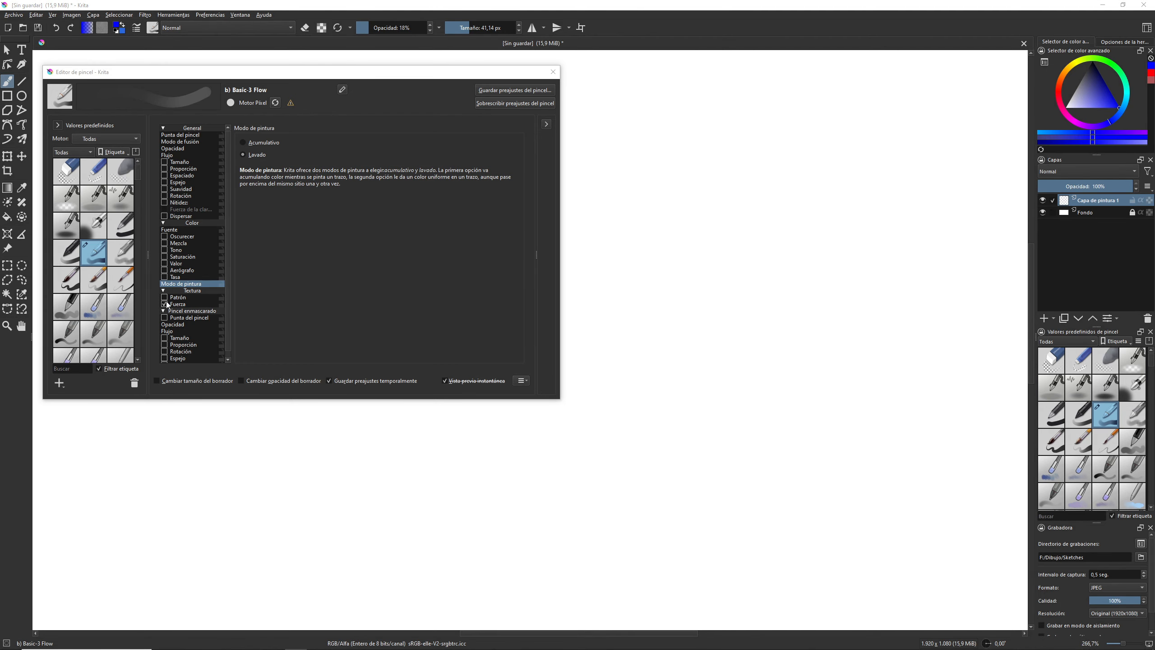
# - Disable the texture's Fuerza option, enable Patrón and look over its options and texture selection
pyautogui.click(164, 304)
pyautogui.click(177, 300)
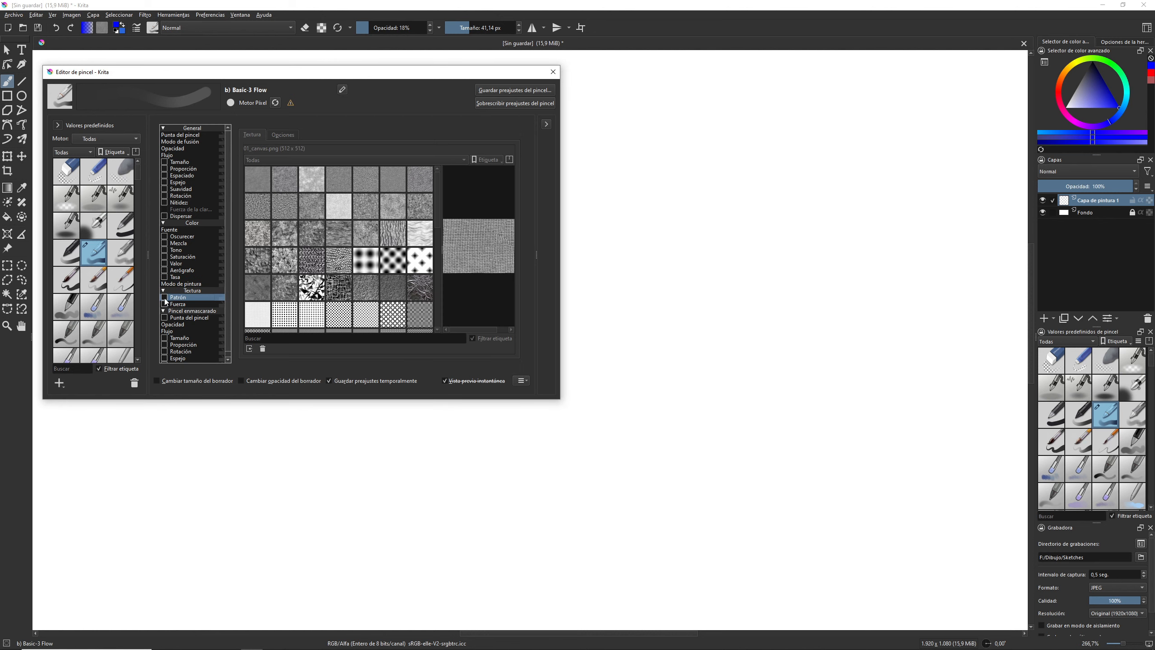
pyautogui.click(168, 298)
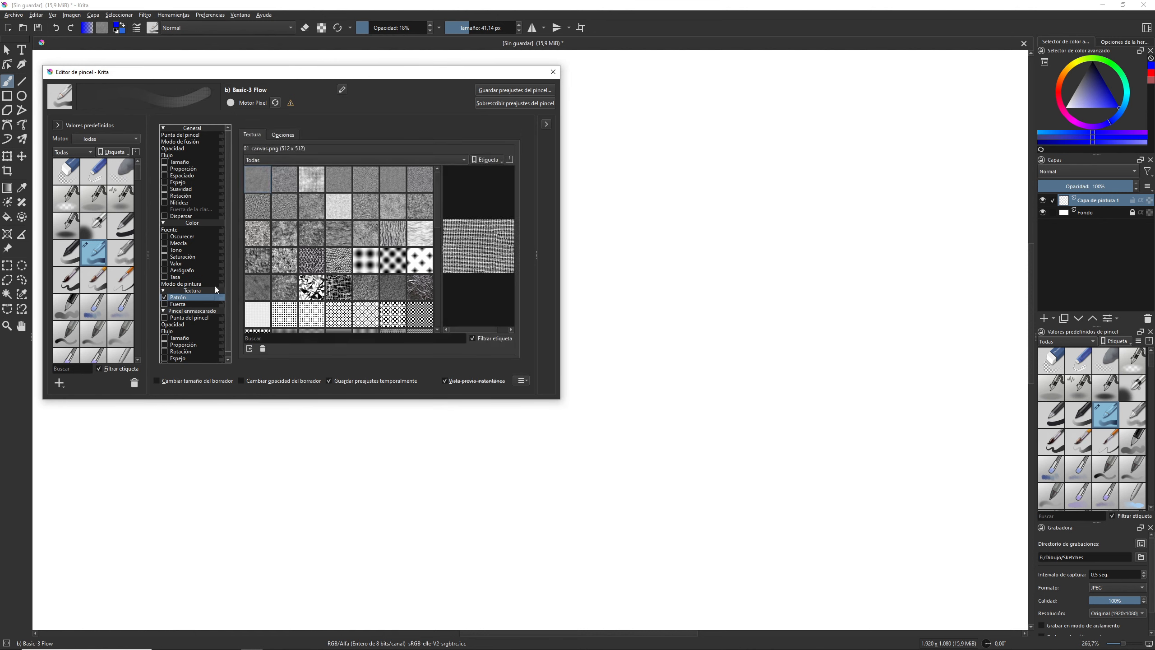
pyautogui.click(284, 136)
pyautogui.click(251, 136)
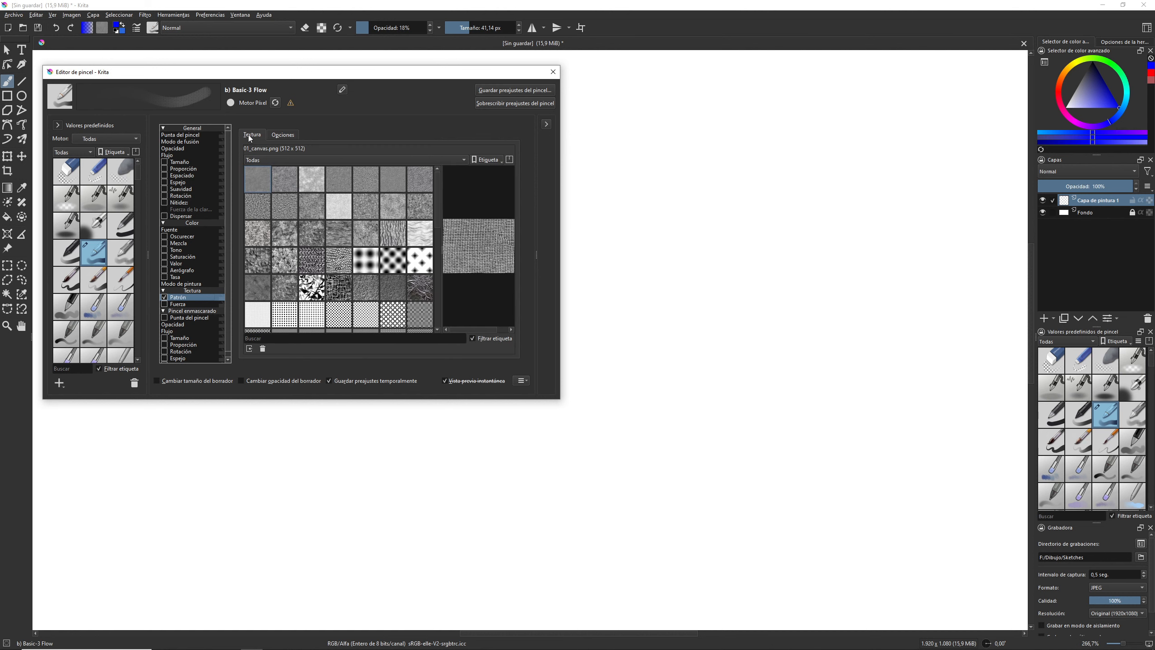
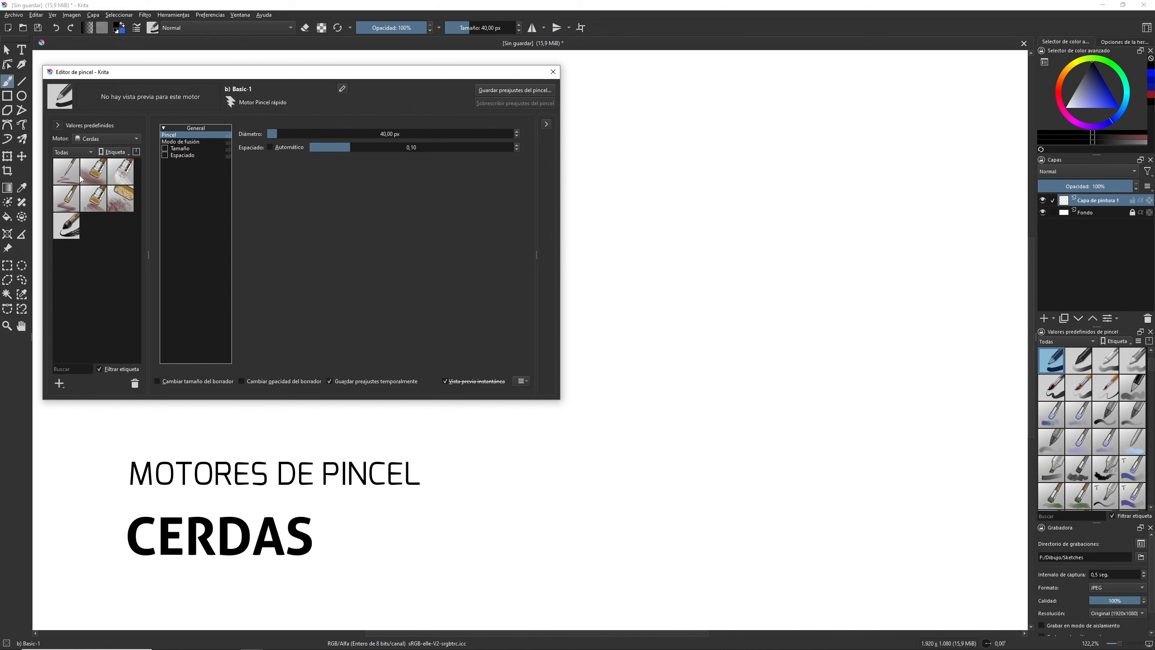
# - Select the Bristle Details preset and paint a black zigzag stroke with a second curved stroke beside it
pyautogui.click(79, 177)
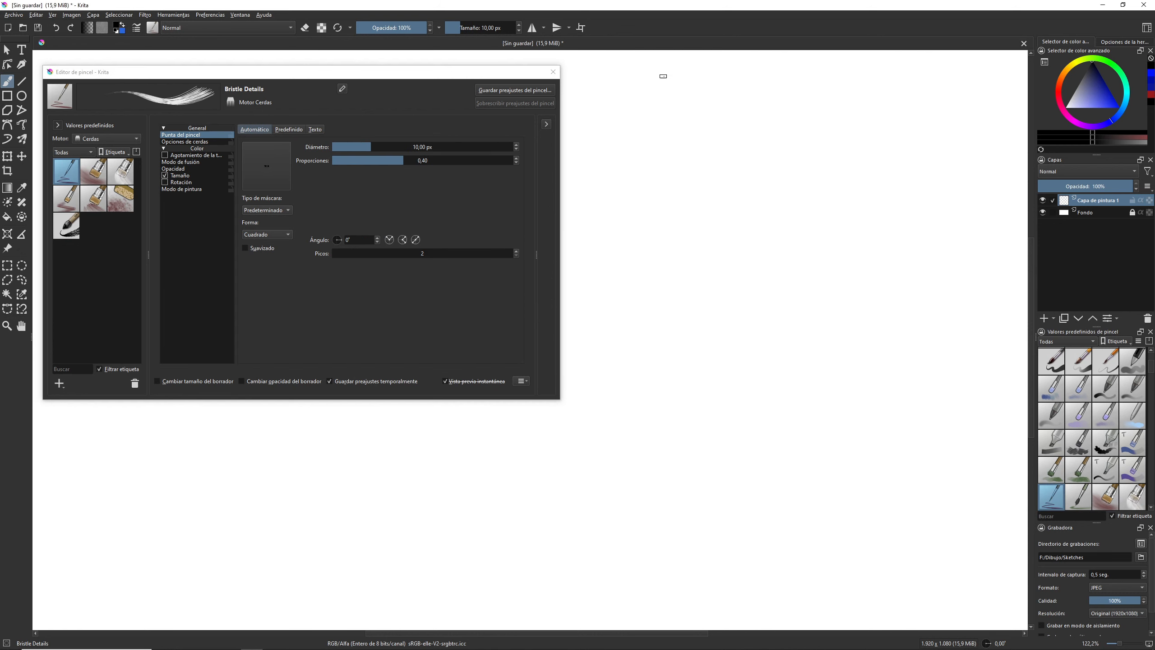
pyautogui.moveTo(663, 76)
pyautogui.mouseDown()
pyautogui.moveTo(600, 146)
pyautogui.moveTo(634, 135)
pyautogui.moveTo(608, 186)
pyautogui.moveTo(625, 204)
pyautogui.moveTo(589, 301)
pyautogui.mouseUp()
pyautogui.moveTo(663, 166); pyautogui.dragTo(604, 297)
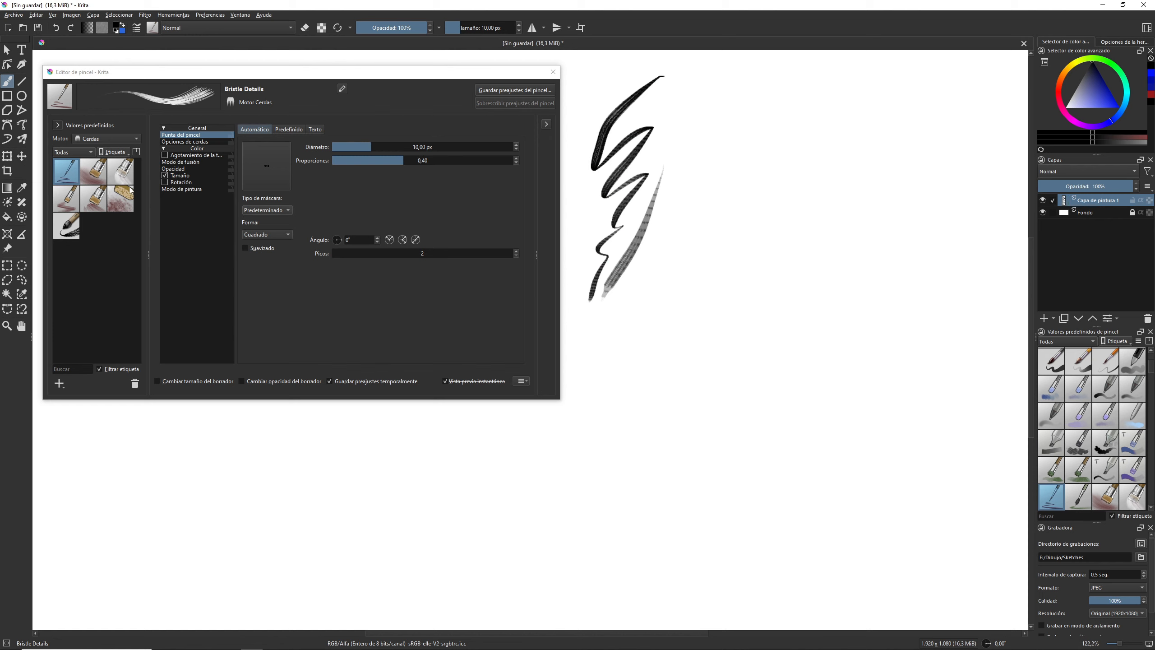
# - Switch to Bristle Large and on to the Bristle Squared preset, and paint a wavy vertical stroke beside the zigzag
pyautogui.click(100, 180)
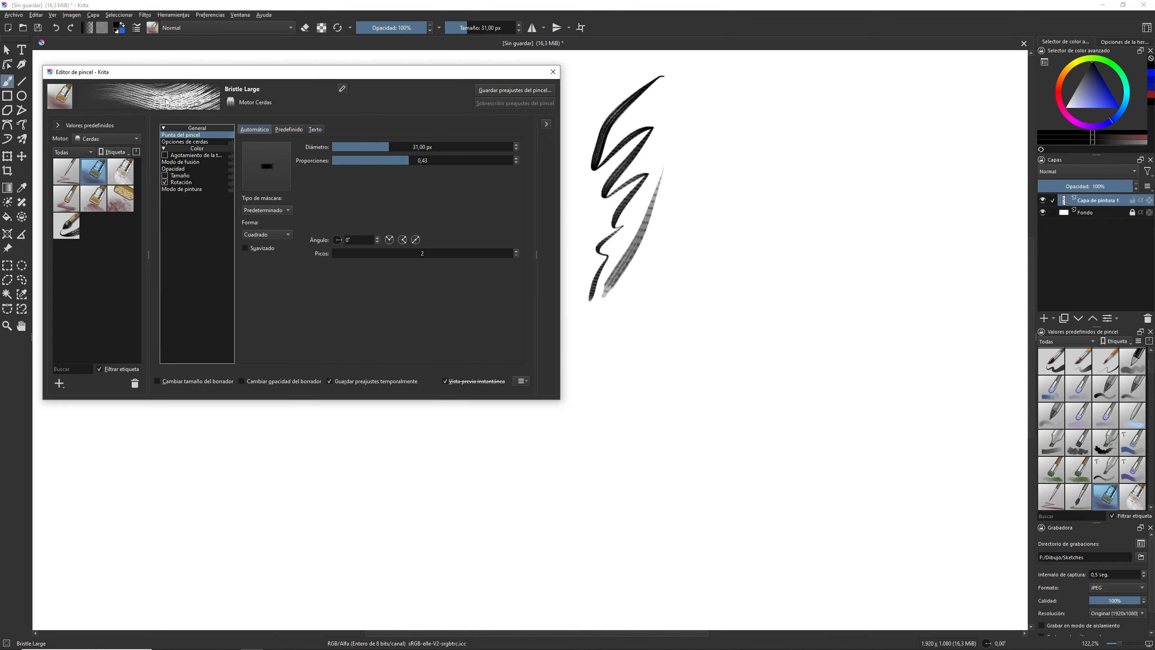
pyautogui.click(67, 199)
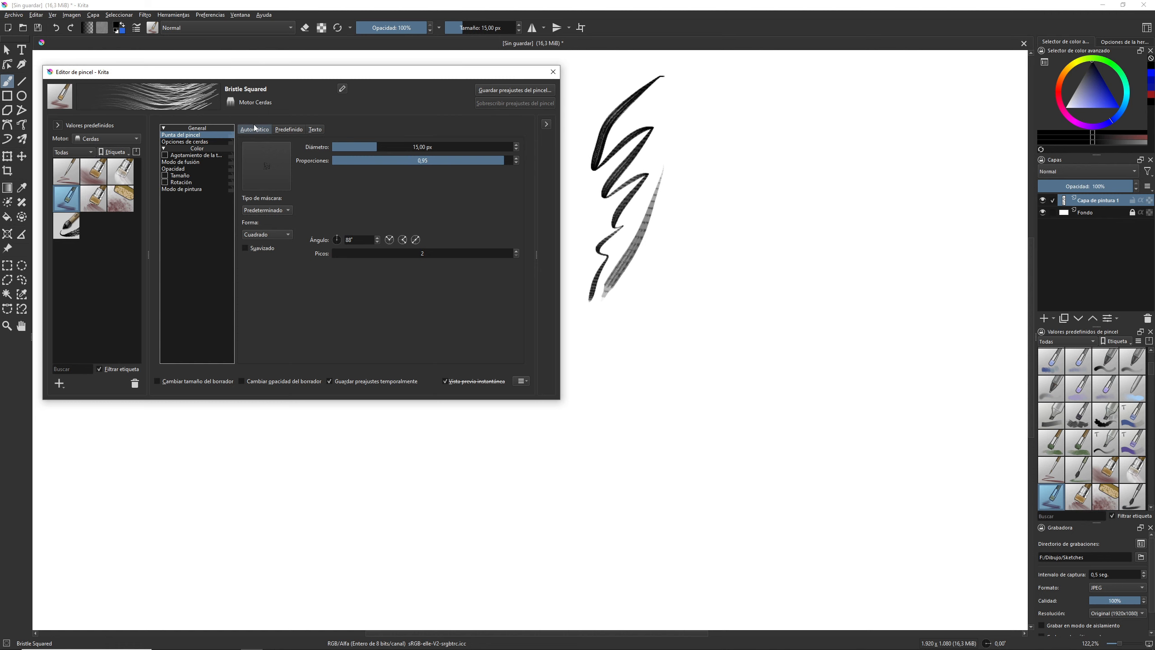
pyautogui.moveTo(719, 91)
pyautogui.mouseDown()
pyautogui.moveTo(706, 153)
pyautogui.moveTo(679, 242)
pyautogui.mouseUp()
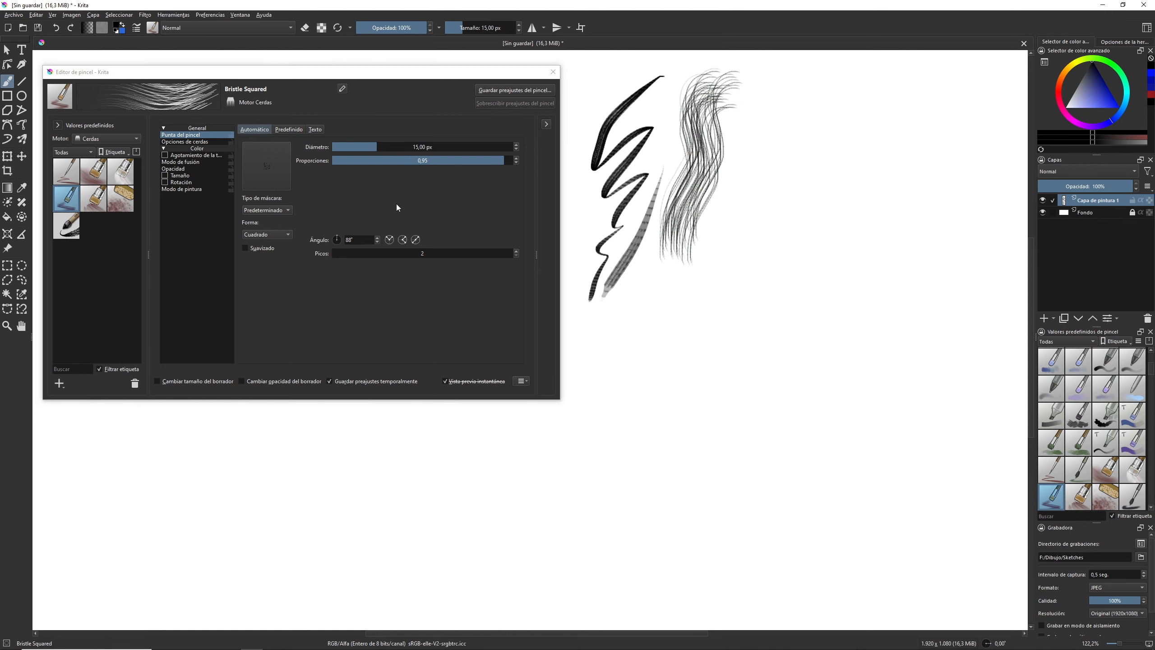
# - Choose the predefined 3_texture brush tip and paint a wide wavy stroke with diagonal shading strokes beside it
pyautogui.click(289, 130)
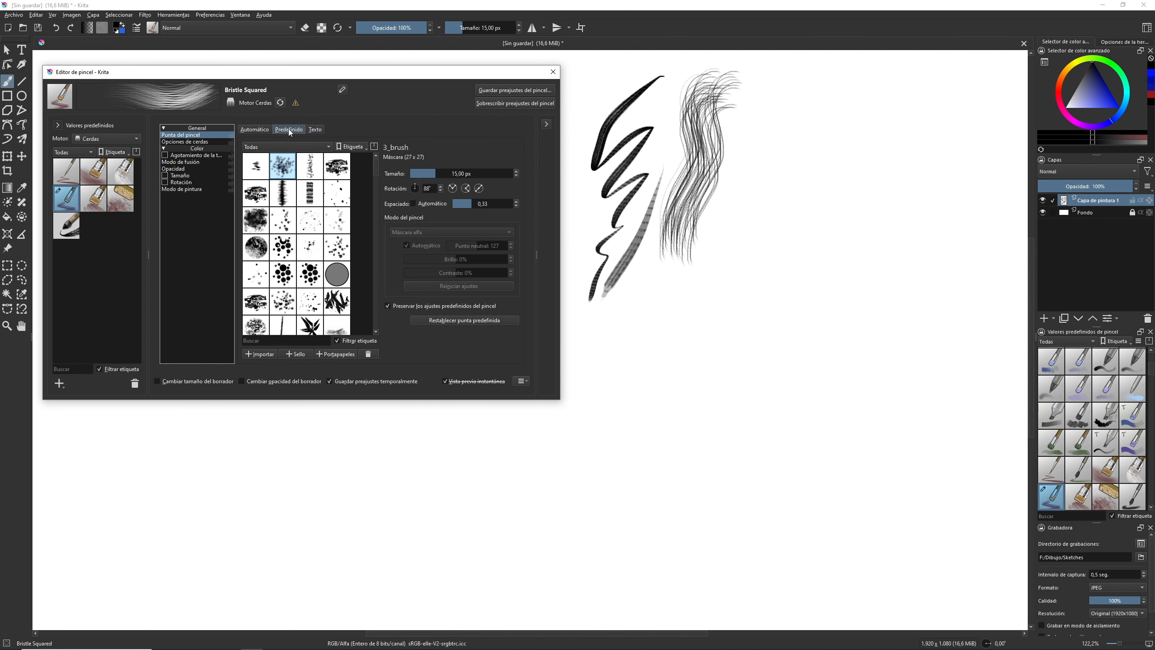
pyautogui.click(267, 218)
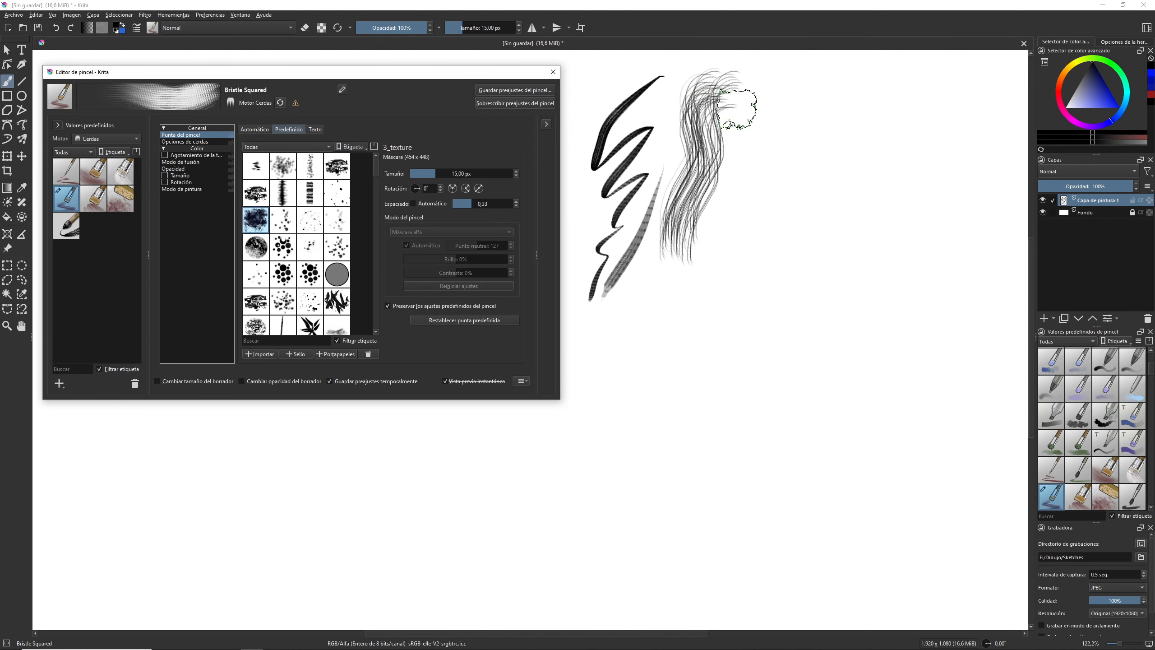
pyautogui.moveTo(796, 90); pyautogui.dragTo(753, 259)
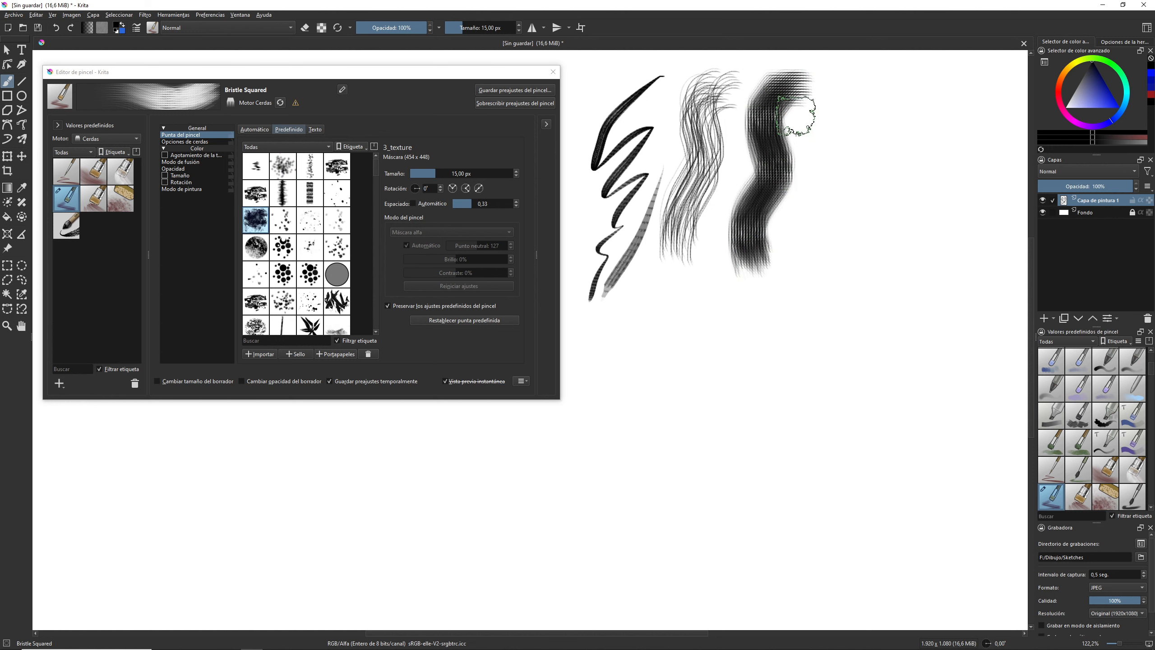
pyautogui.moveTo(867, 85); pyautogui.dragTo(805, 178)
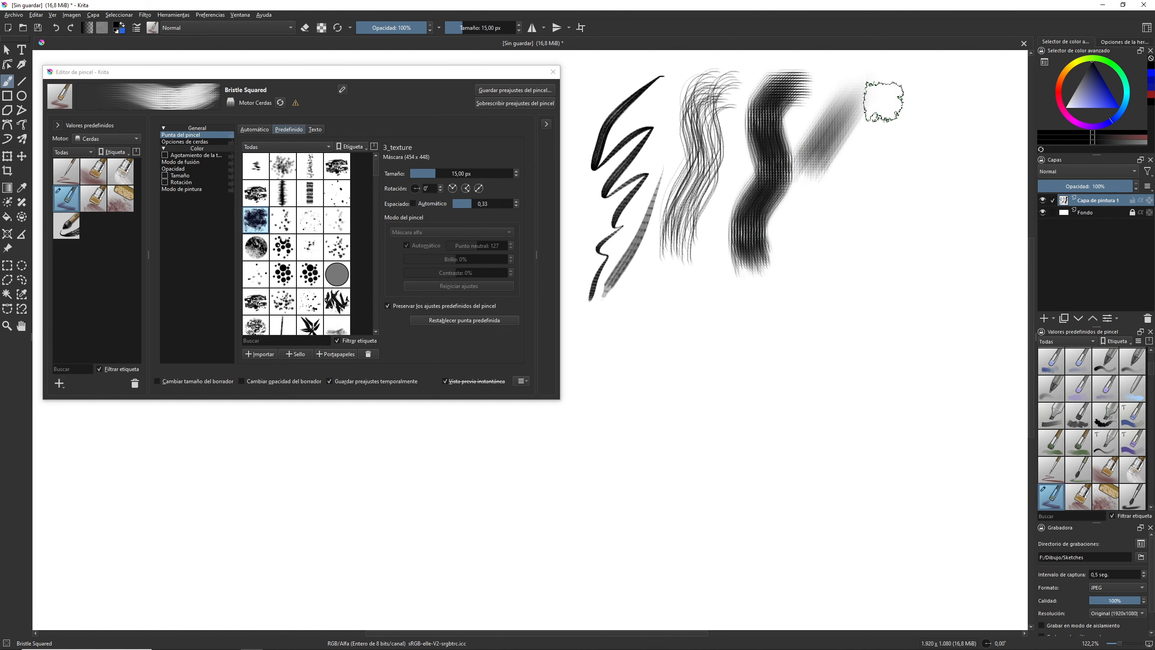
pyautogui.moveTo(884, 103); pyautogui.dragTo(800, 214)
pyautogui.moveTo(870, 164); pyautogui.dragTo(787, 246)
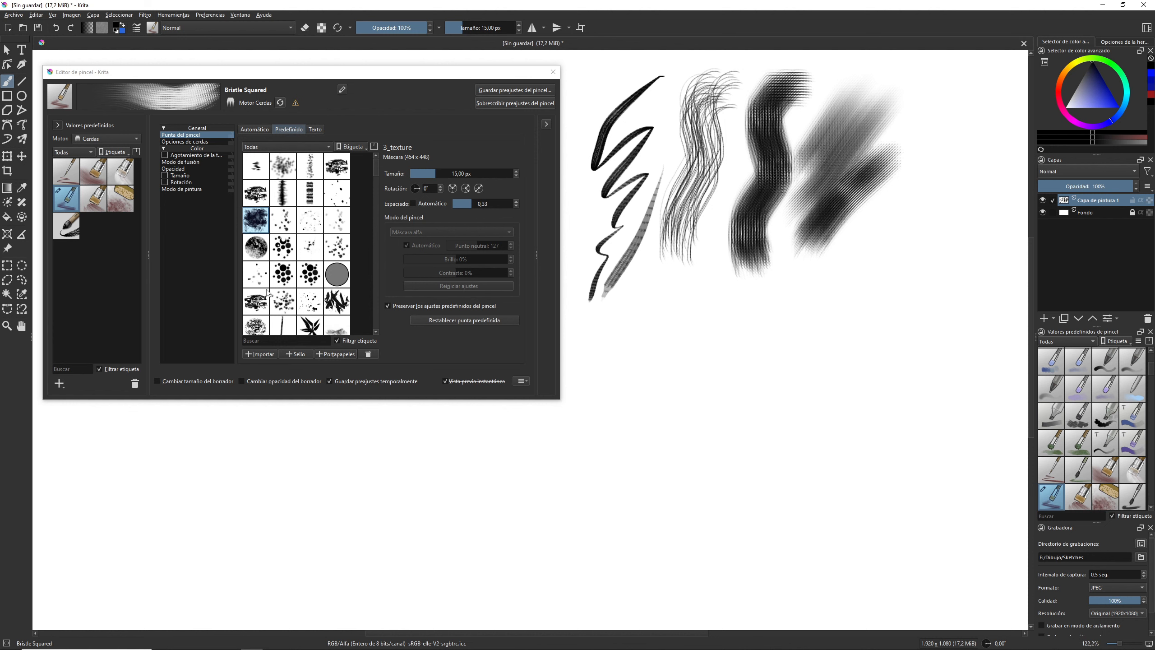
# - Switch to the A -2 Sparkle 3 tip and paint a small dab with broad curved strokes below it
pyautogui.moveTo(376, 164)
pyautogui.mouseDown()
pyautogui.moveTo(376, 206)
pyautogui.moveTo(377, 166)
pyautogui.mouseUp()
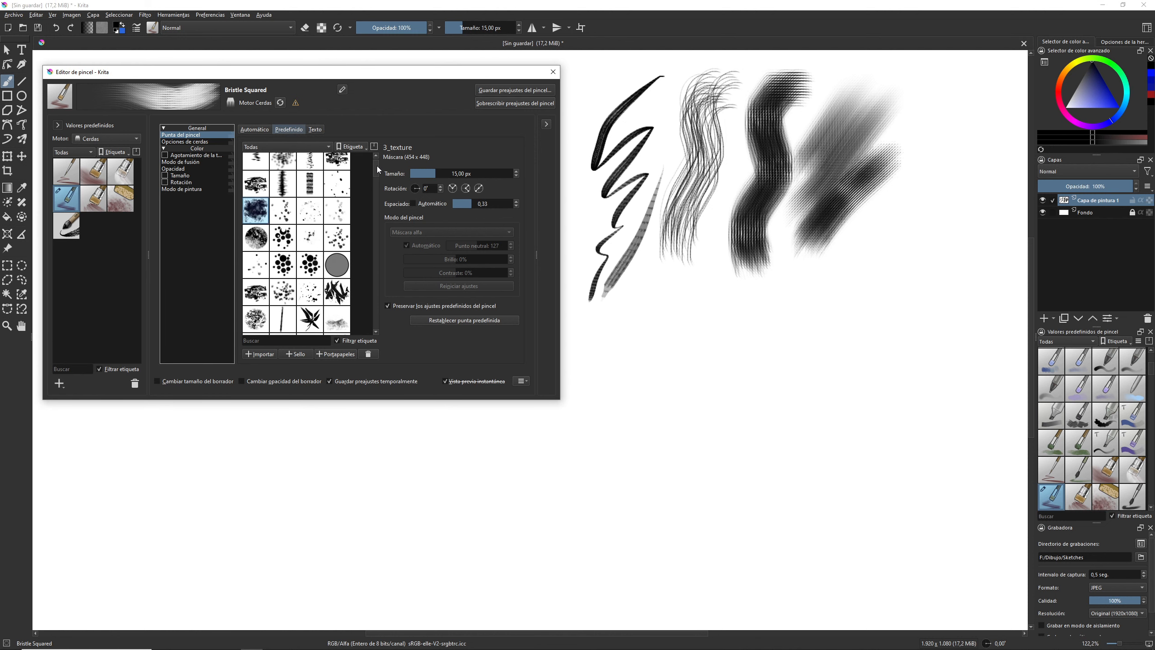
pyautogui.click(287, 265)
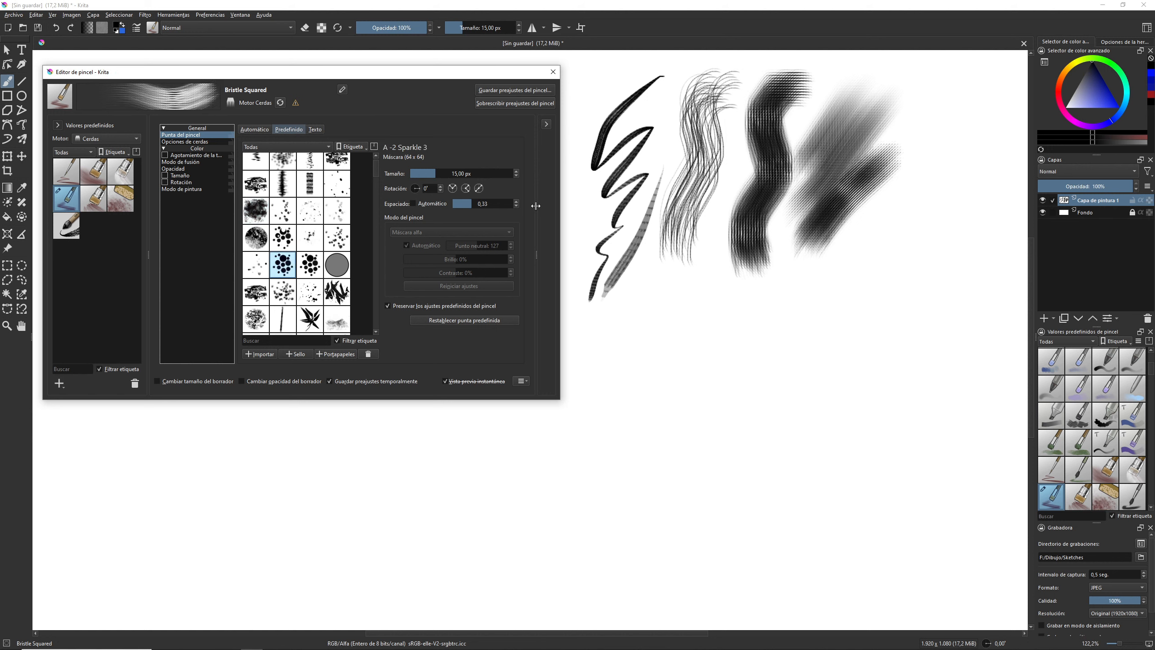
pyautogui.click(958, 90)
pyautogui.moveTo(958, 90); pyautogui.dragTo(957, 92)
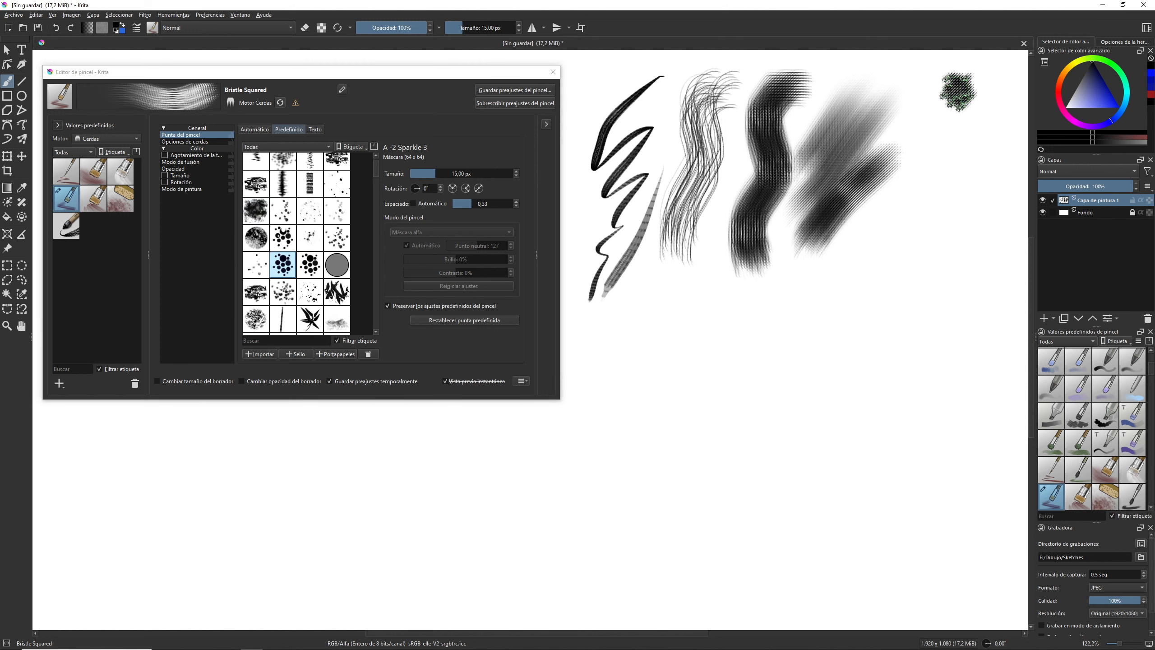
pyautogui.moveTo(981, 128)
pyautogui.mouseDown()
pyautogui.moveTo(954, 206)
pyautogui.moveTo(904, 255)
pyautogui.moveTo(996, 182)
pyautogui.moveTo(926, 293)
pyautogui.mouseUp()
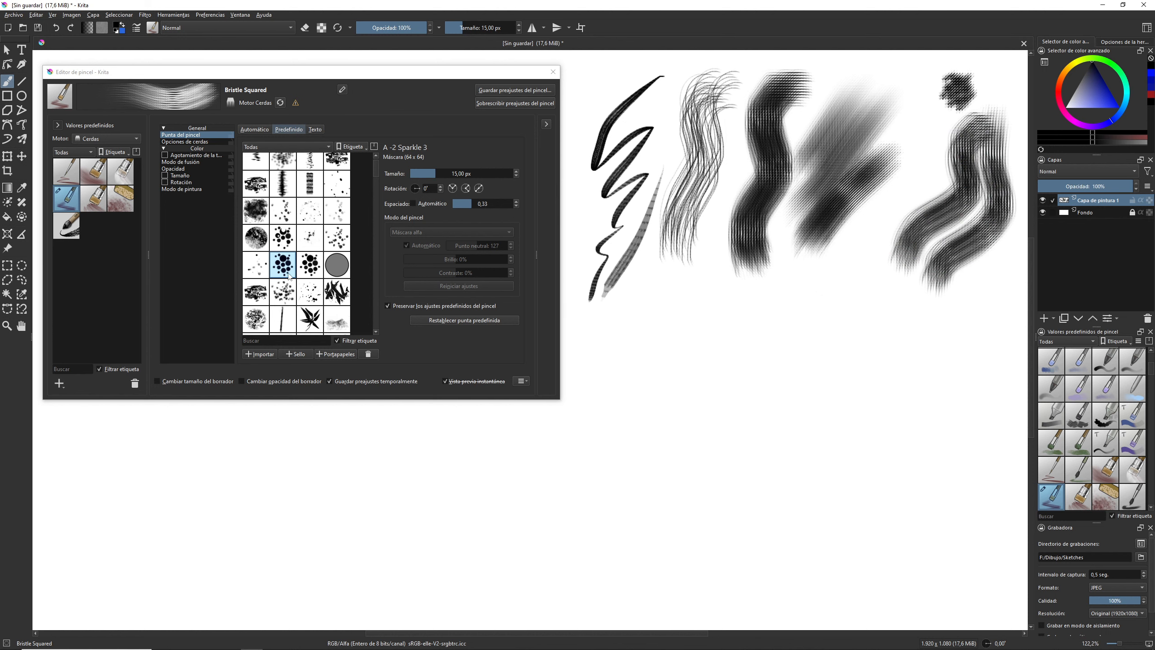
# - Try further predefined tips, including A-4 Bamboo Leaves, painting two wavy vertical strokes below the earlier samples
pyautogui.click(332, 298)
pyautogui.moveTo(646, 309)
pyautogui.mouseDown()
pyautogui.moveTo(629, 353)
pyautogui.moveTo(643, 491)
pyautogui.mouseUp()
pyautogui.moveTo(737, 305); pyautogui.dragTo(702, 495)
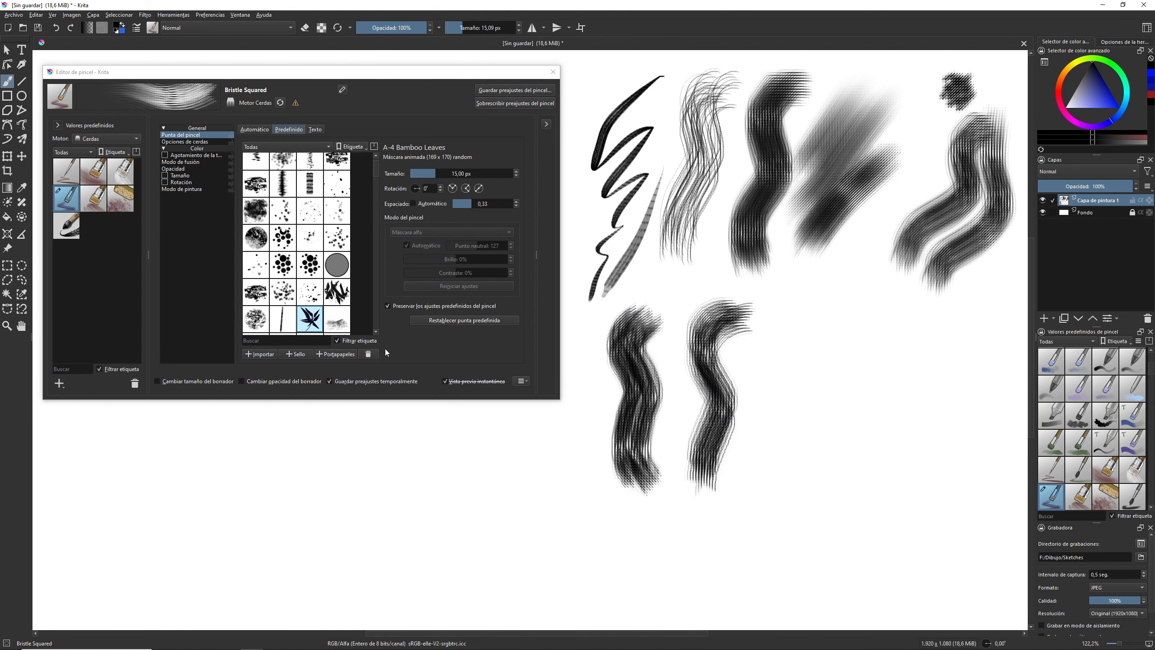
# - Select the A-5 Lucky-star tip and paint a third wavy vertical stroke in the lower row
pyautogui.click(296, 304)
pyautogui.scroll(-2, 296, 304)
pyautogui.moveTo(799, 309); pyautogui.dragTo(785, 483)
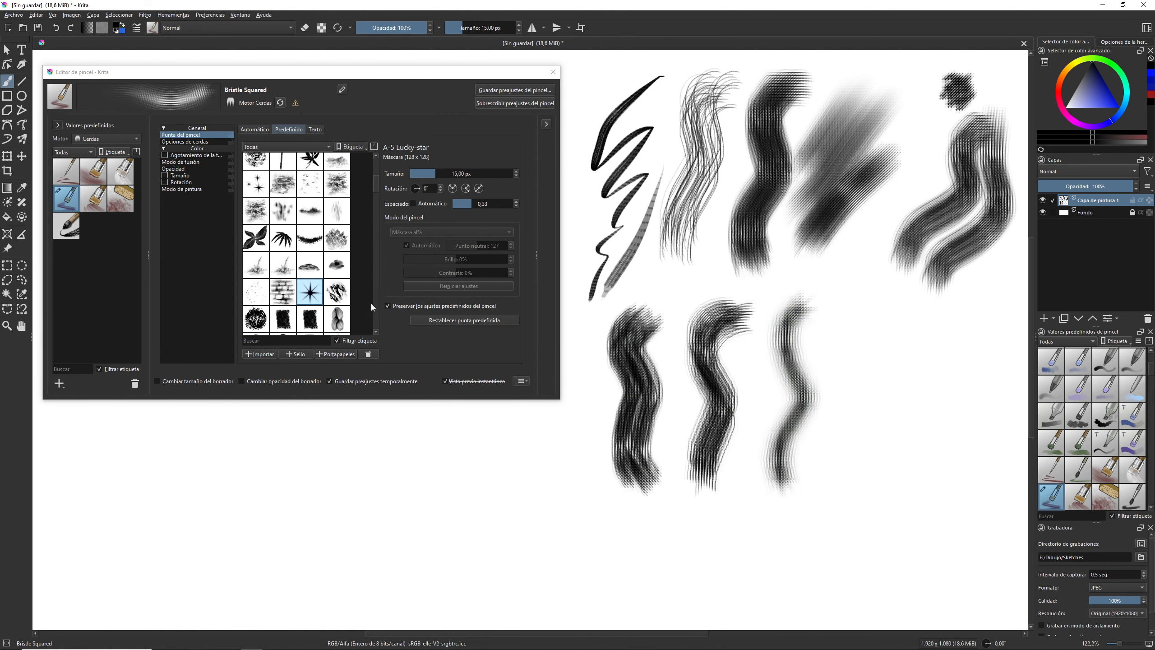
# - Paint two more vertical strokes in the lower row, one with A_abstract-textured1 and one with A_abstract-textured2
pyautogui.click(337, 293)
pyautogui.moveTo(889, 303)
pyautogui.mouseDown()
pyautogui.moveTo(864, 324)
pyautogui.moveTo(867, 498)
pyautogui.mouseUp()
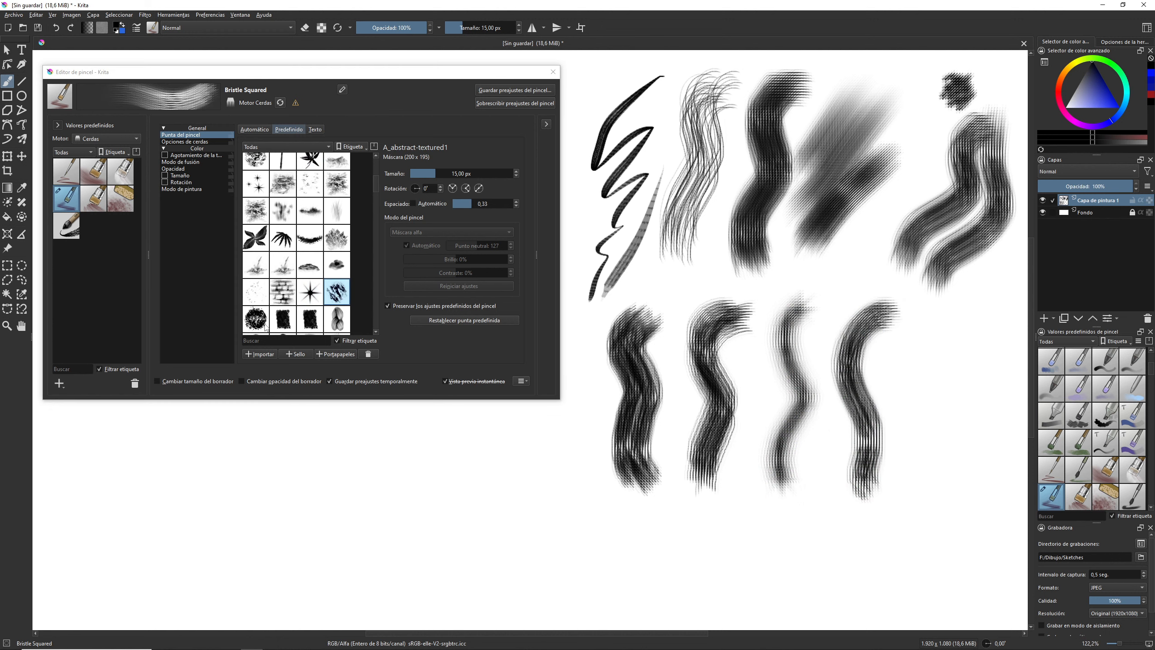
pyautogui.click(264, 324)
pyautogui.moveTo(960, 315); pyautogui.dragTo(965, 477)
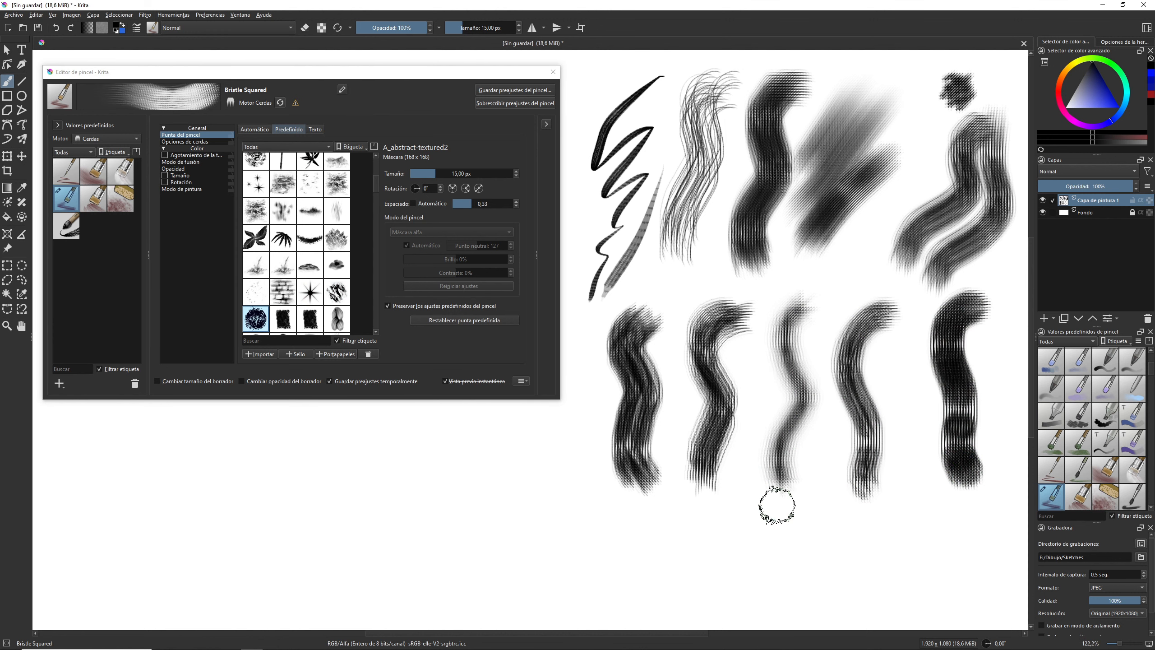
# - Return to the automatic brush tip, lower Escala in the bristle options and paint a black zigzag stroke
pyautogui.click(253, 130)
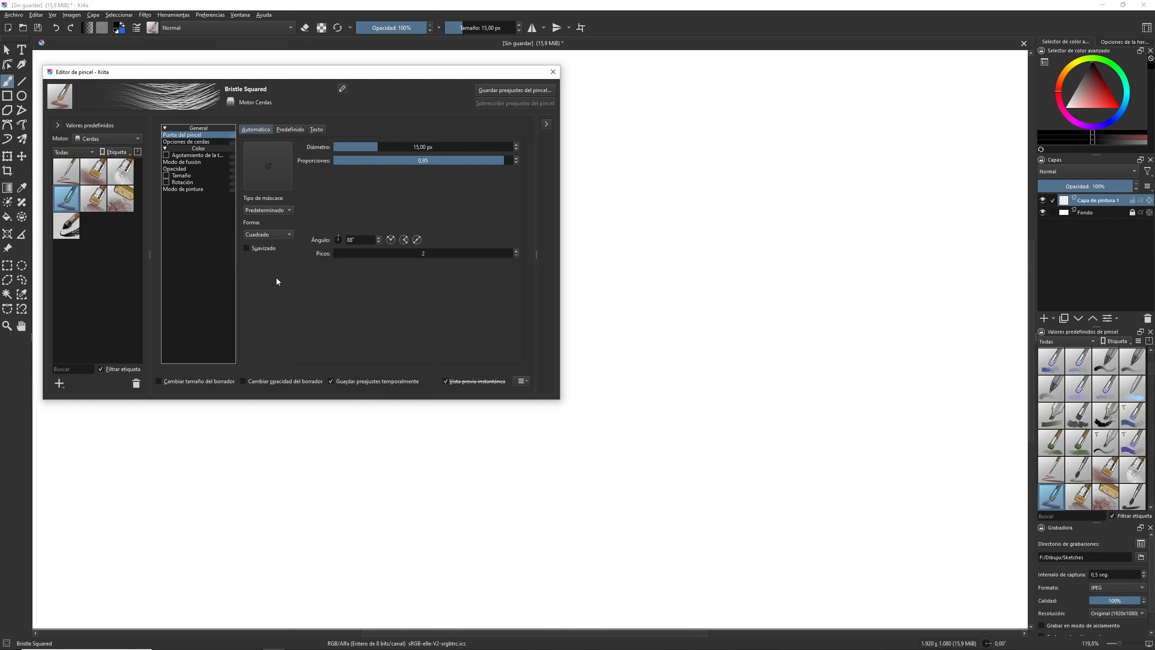
pyautogui.click(192, 142)
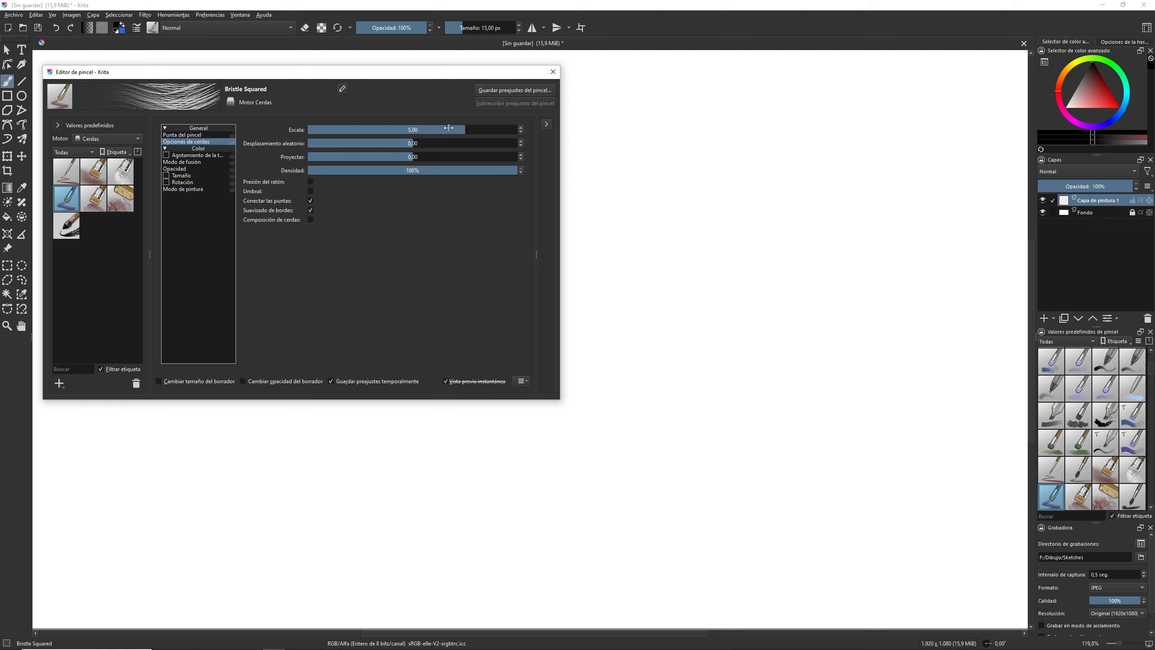
pyautogui.moveTo(449, 128)
pyautogui.mouseDown()
pyautogui.moveTo(387, 130)
pyautogui.moveTo(440, 130)
pyautogui.moveTo(429, 131)
pyautogui.mouseUp()
pyautogui.moveTo(638, 73); pyautogui.dragTo(611, 181)
# - Set the bristle Escala to 4,00 and paint a larger zigzag stroke beside the first
pyautogui.moveTo(433, 129)
pyautogui.mouseDown()
pyautogui.moveTo(505, 133)
pyautogui.moveTo(464, 130)
pyautogui.mouseUp()
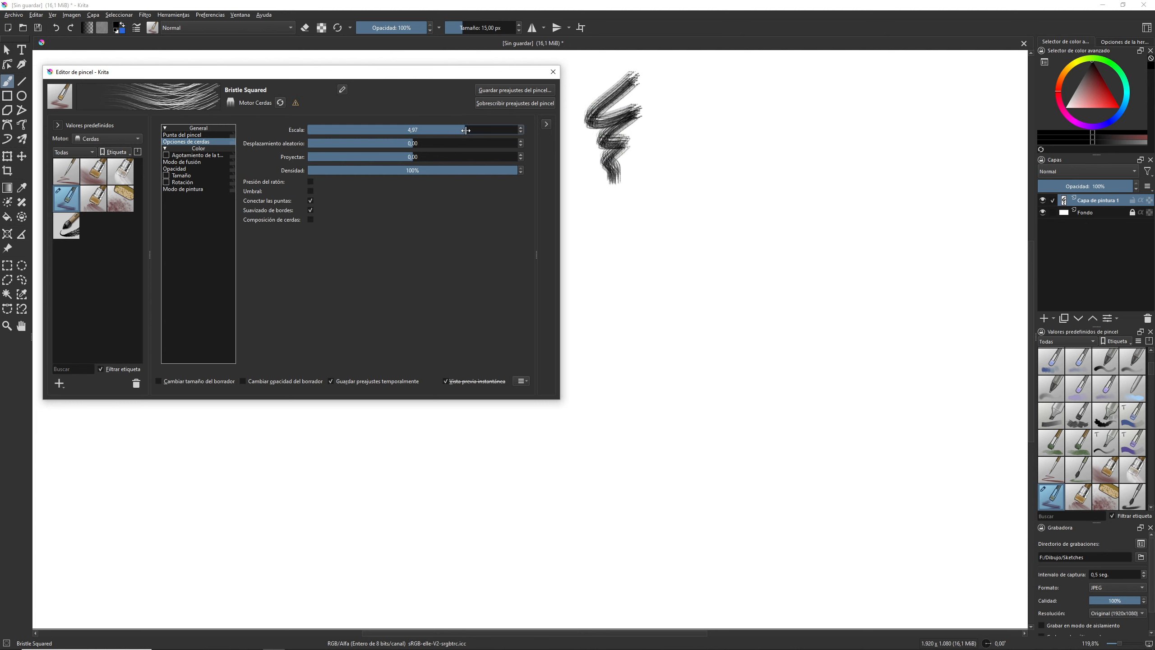
pyautogui.click(466, 131)
pyautogui.write('4')
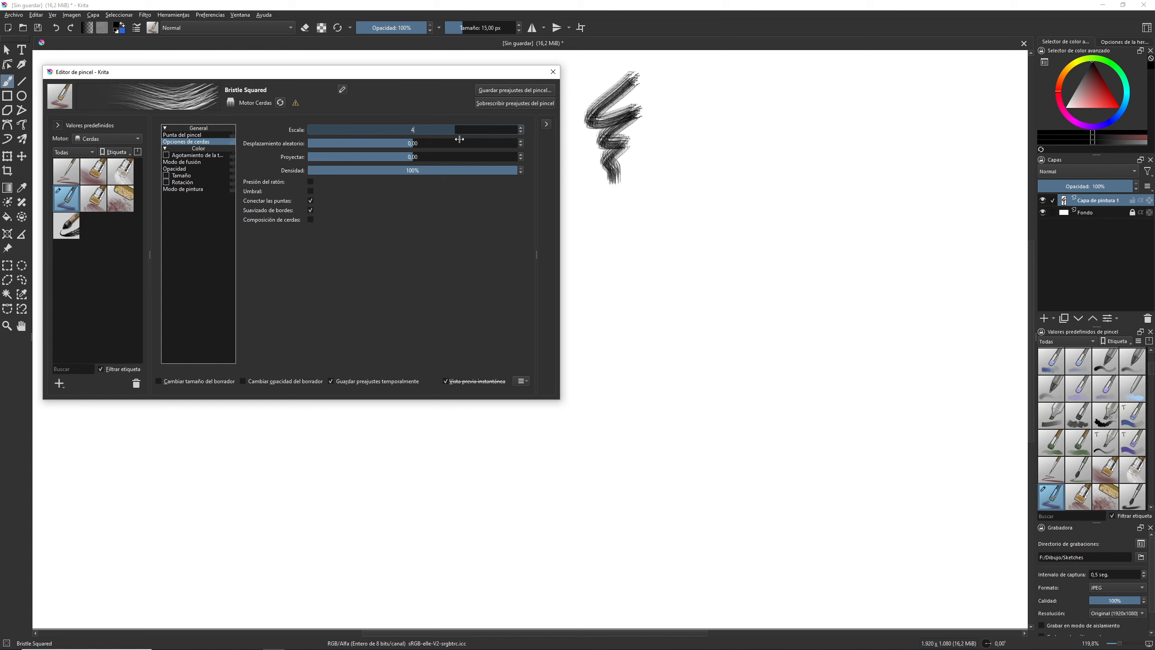
pyautogui.press('Return')
pyautogui.moveTo(704, 68)
pyautogui.mouseDown()
pyautogui.moveTo(674, 106)
pyautogui.moveTo(713, 118)
pyautogui.moveTo(675, 152)
pyautogui.moveTo(696, 170)
pyautogui.moveTo(705, 218)
pyautogui.mouseUp()
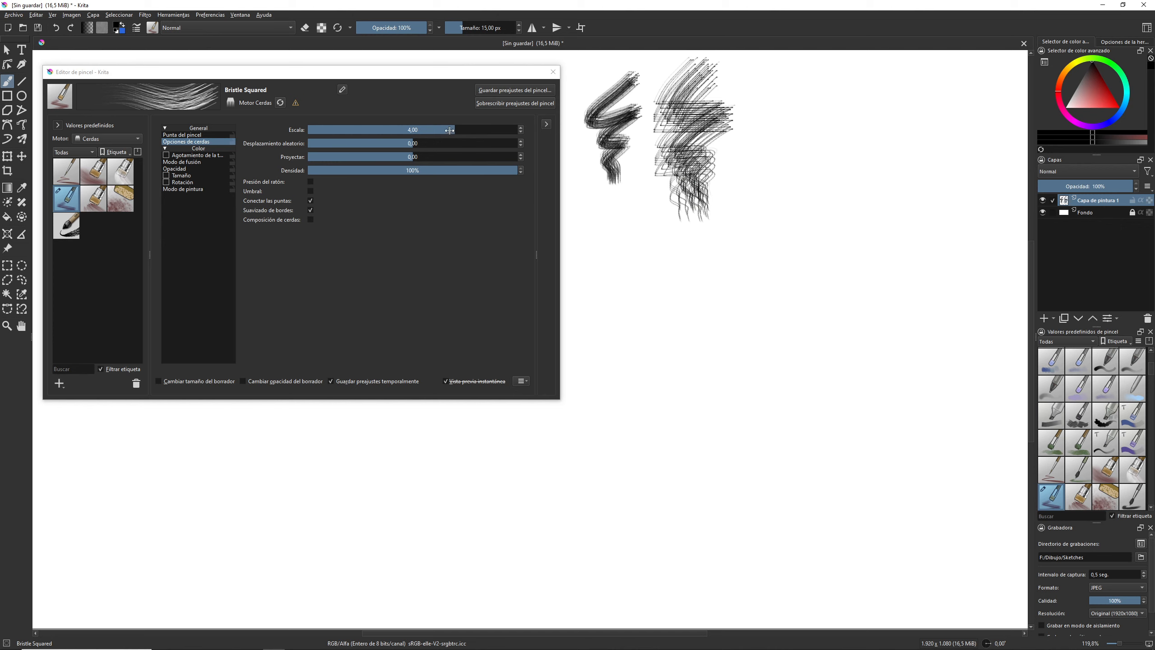
# - Paint two more zigzag samples in the row, the first with Escala at 0,75 and the second at -1,00
pyautogui.moveTo(455, 131); pyautogui.dragTo(420, 134)
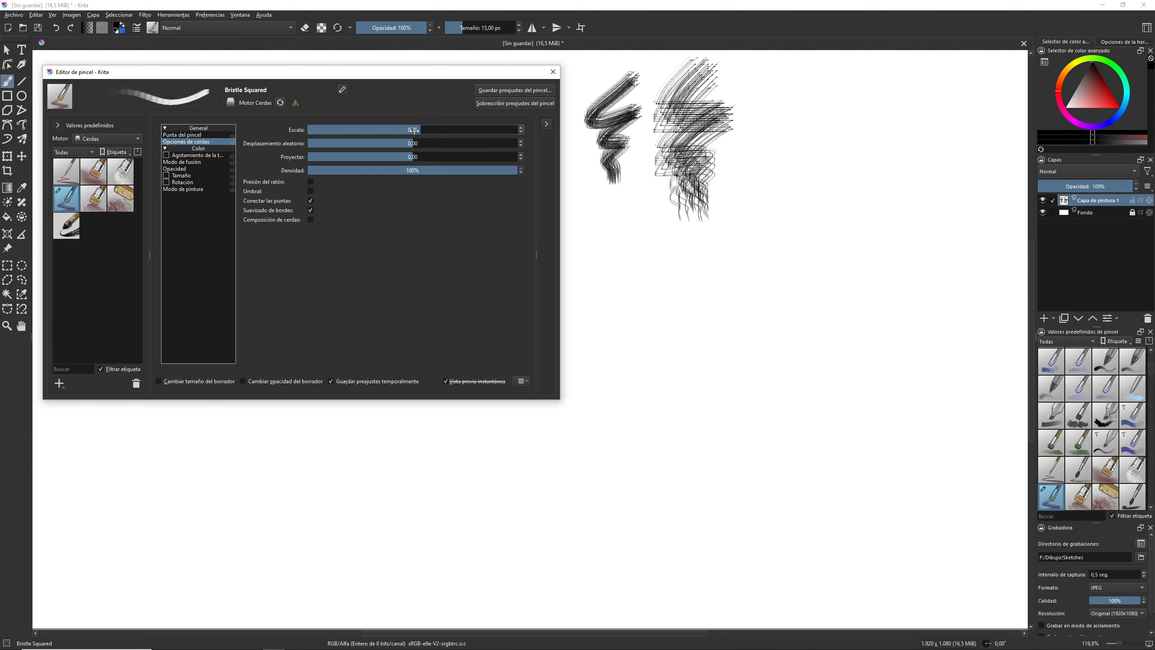
pyautogui.moveTo(781, 74)
pyautogui.mouseDown()
pyautogui.moveTo(761, 142)
pyautogui.moveTo(768, 178)
pyautogui.mouseUp()
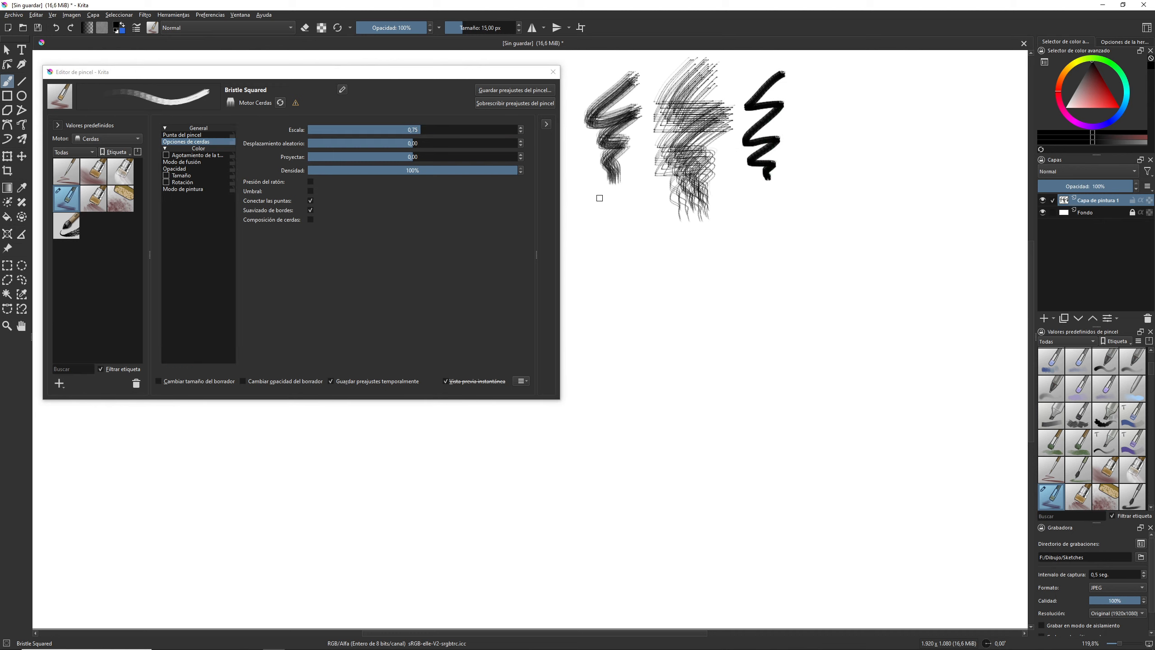
pyautogui.moveTo(421, 130)
pyautogui.mouseDown()
pyautogui.moveTo(333, 129)
pyautogui.moveTo(486, 130)
pyautogui.moveTo(415, 130)
pyautogui.mouseUp()
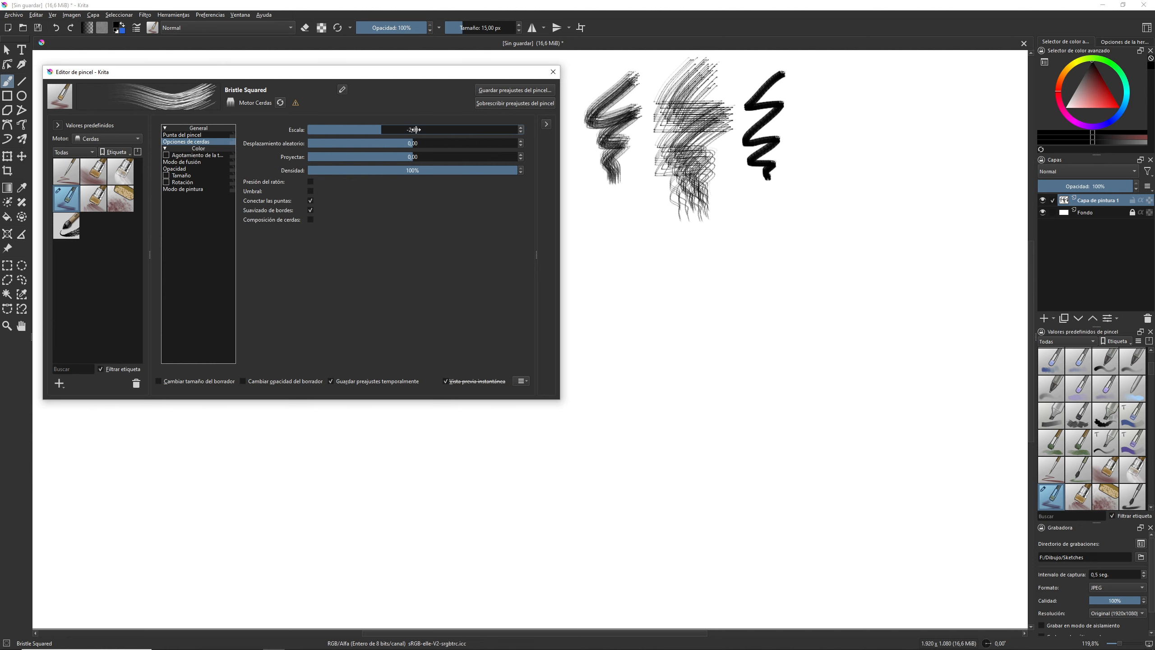
pyautogui.click(415, 130)
pyautogui.write('-1')
pyautogui.press('Return')
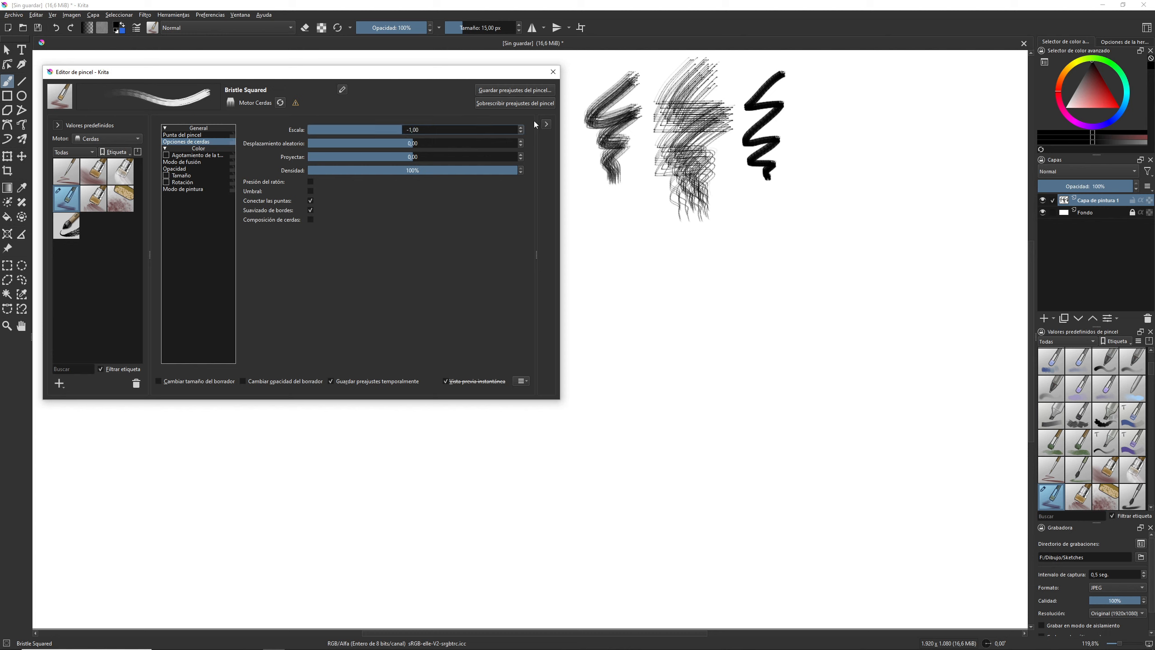
pyautogui.moveTo(809, 81)
pyautogui.mouseDown()
pyautogui.moveTo(851, 81)
pyautogui.moveTo(832, 162)
pyautogui.mouseUp()
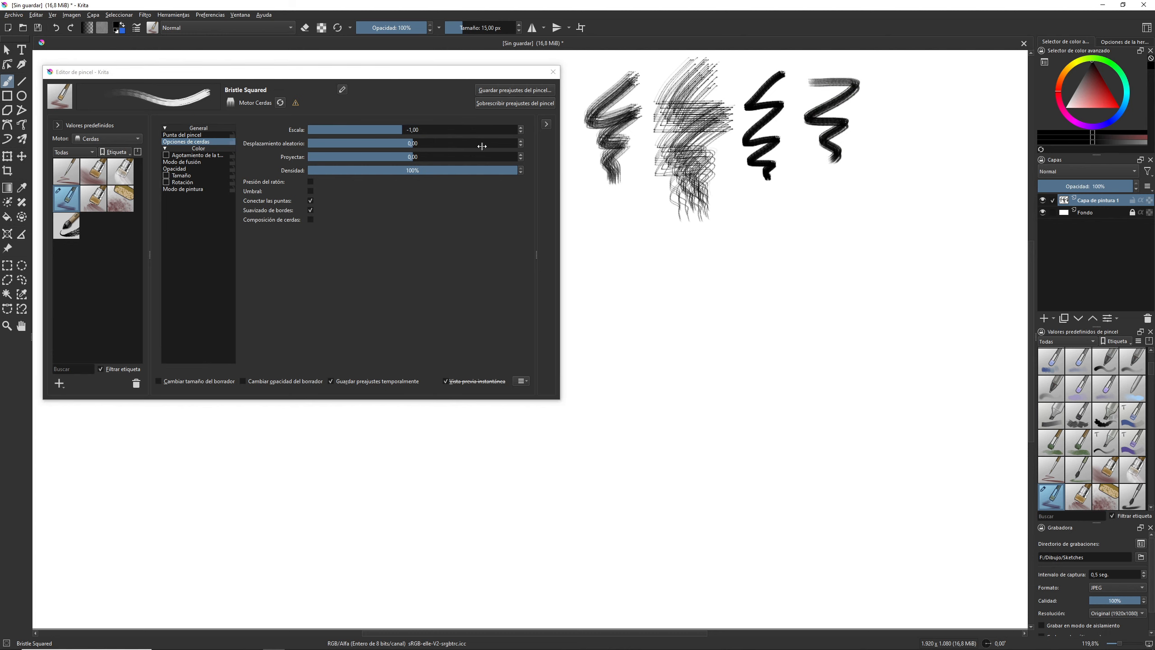
# - Set the bristle Escala to 1,00 and paint a fifth zigzag stroke at the end of the row
pyautogui.rightClick(414, 129)
pyautogui.write('1')
pyautogui.press('Return')
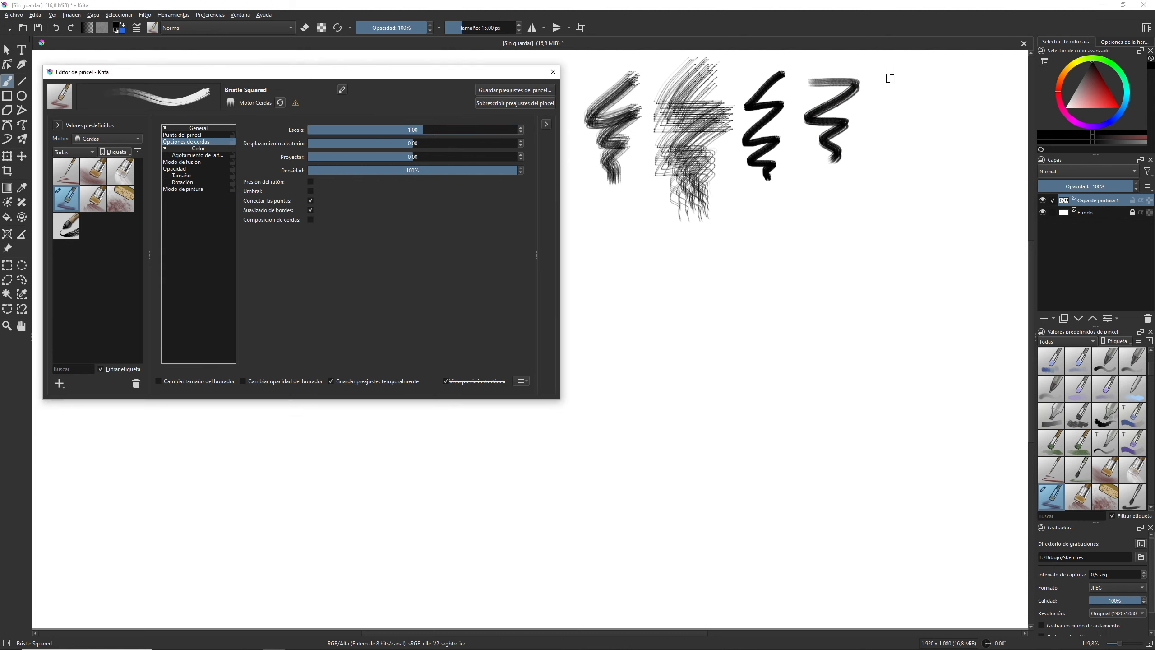
pyautogui.moveTo(890, 78)
pyautogui.mouseDown()
pyautogui.moveTo(915, 122)
pyautogui.moveTo(898, 157)
pyautogui.mouseUp()
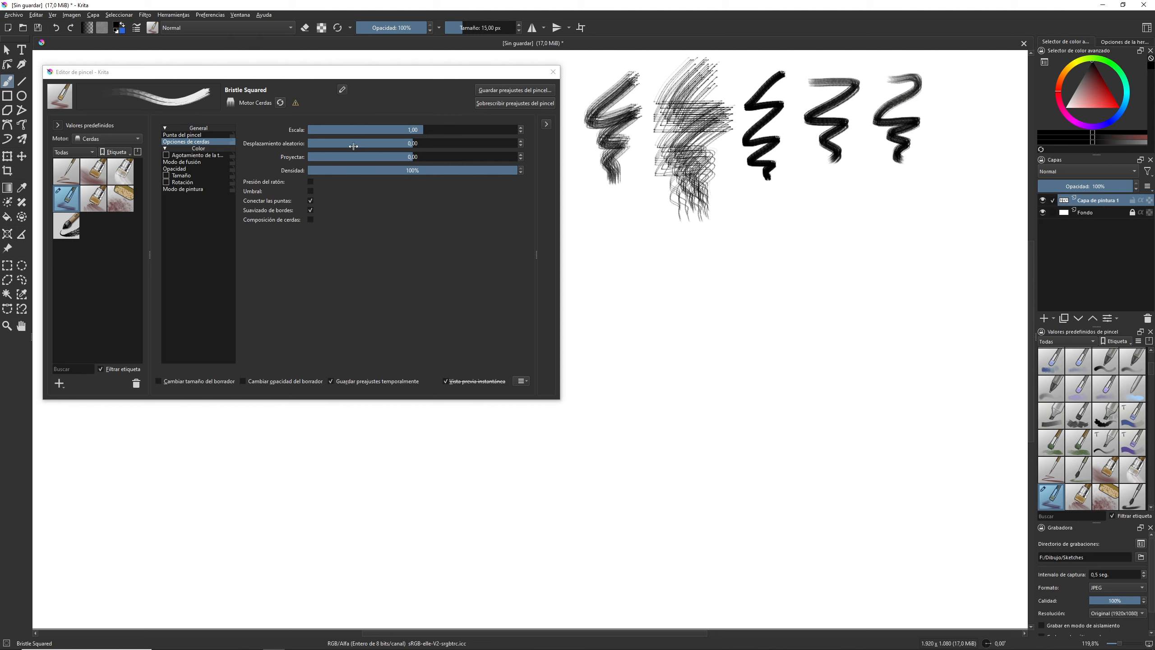
# - Raise the bristle Escala to 2,68
pyautogui.moveTo(420, 129); pyautogui.dragTo(440, 130)
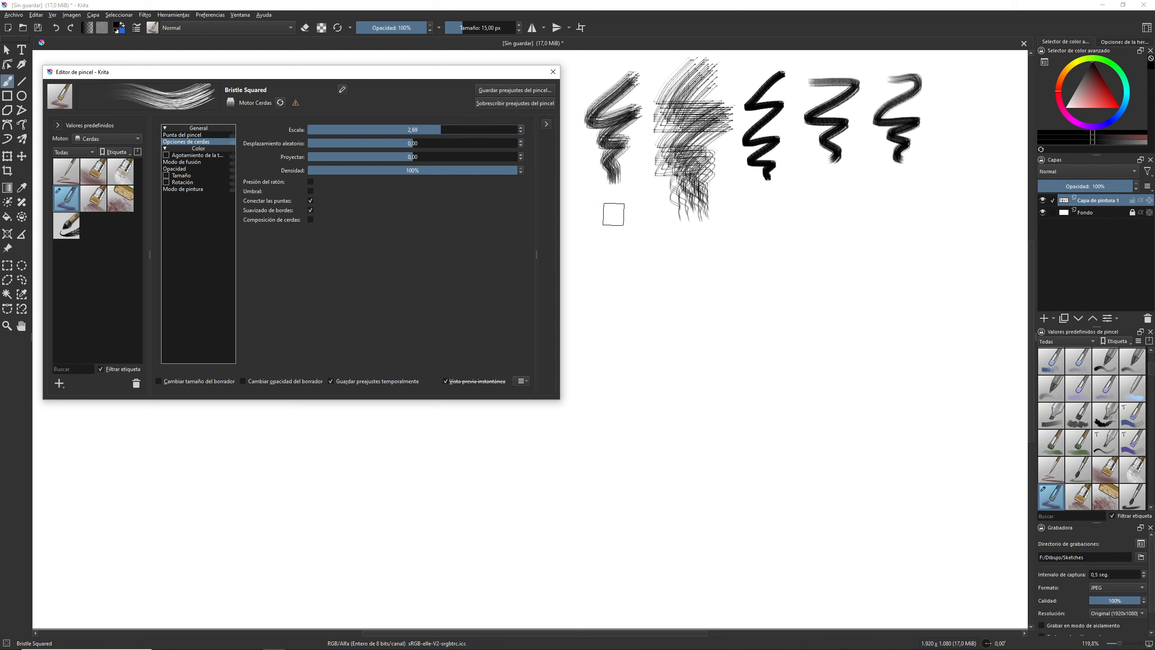
# - Paint wavy vertical test strokes at the existing random offset and with it raised to 2.17 and 5.78
pyautogui.moveTo(620, 204)
pyautogui.mouseDown()
pyautogui.moveTo(598, 270)
pyautogui.moveTo(625, 301)
pyautogui.moveTo(610, 405)
pyautogui.mouseUp()
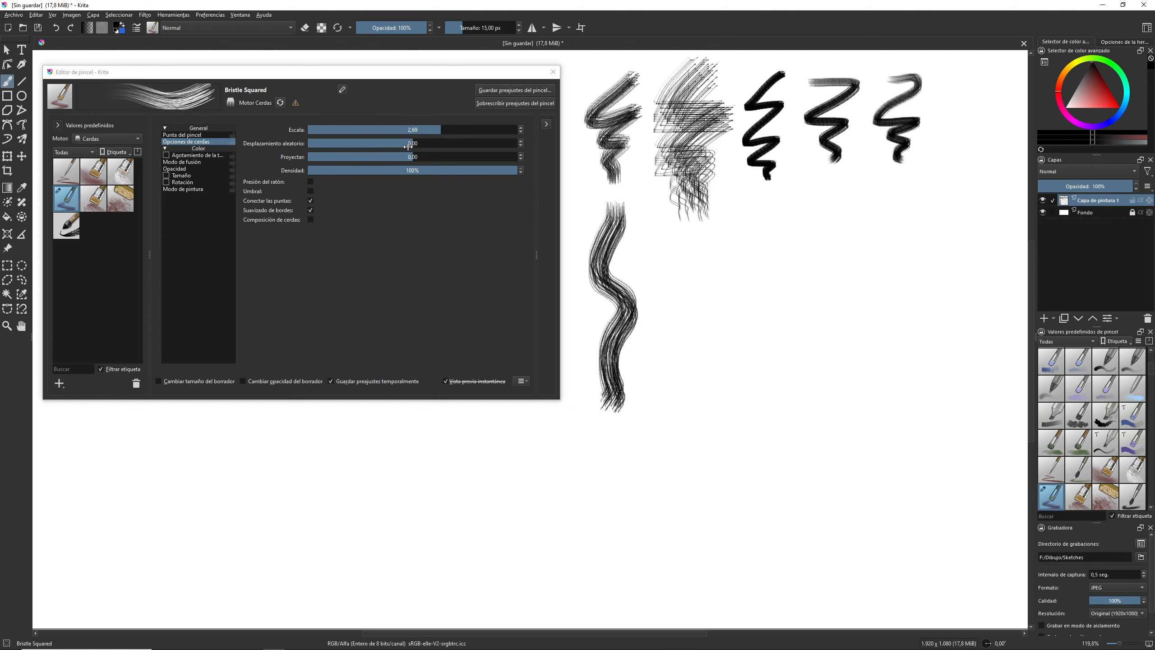
pyautogui.moveTo(411, 144); pyautogui.dragTo(435, 147)
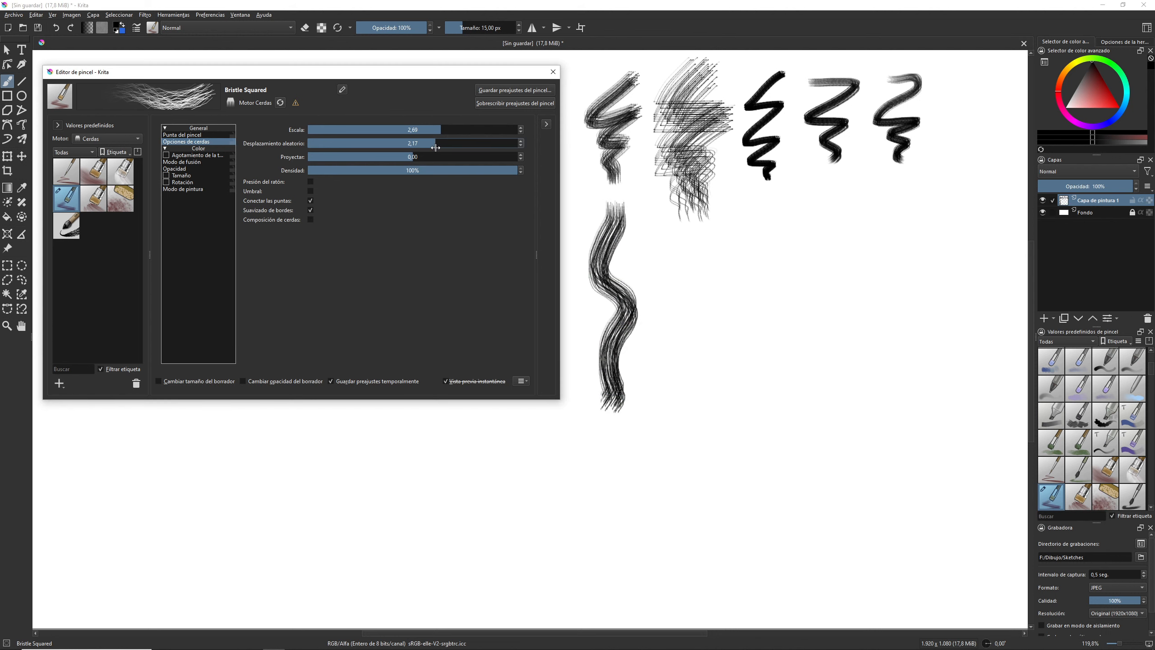
pyautogui.moveTo(683, 219); pyautogui.dragTo(689, 407)
pyautogui.moveTo(440, 144); pyautogui.dragTo(473, 144)
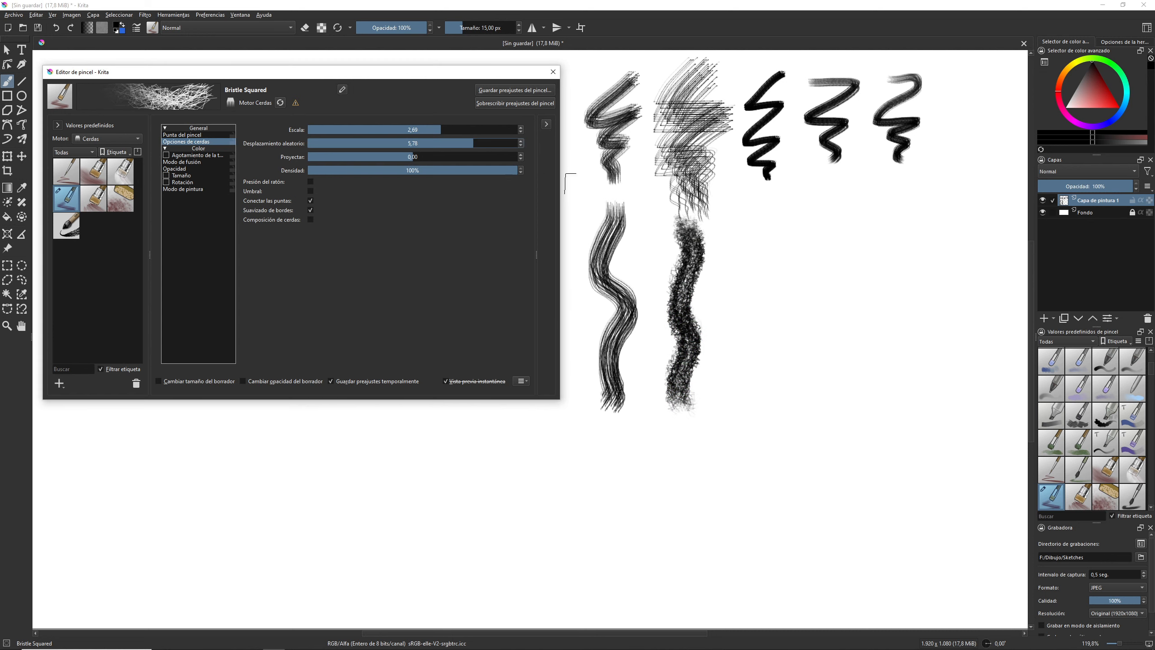
pyautogui.moveTo(735, 207)
pyautogui.mouseDown()
pyautogui.moveTo(749, 234)
pyautogui.moveTo(729, 300)
pyautogui.moveTo(741, 405)
pyautogui.mouseUp()
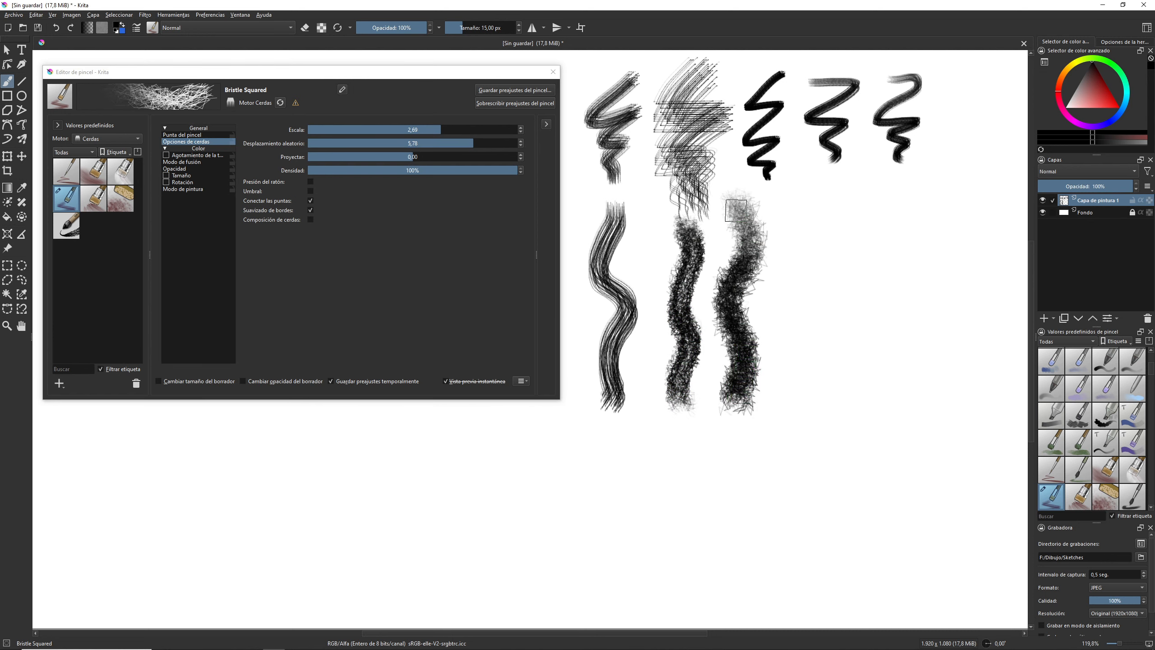
# - Reset the bristle brush's random offset to 0
pyautogui.moveTo(469, 145); pyautogui.dragTo(423, 145)
pyautogui.rightClick(426, 145)
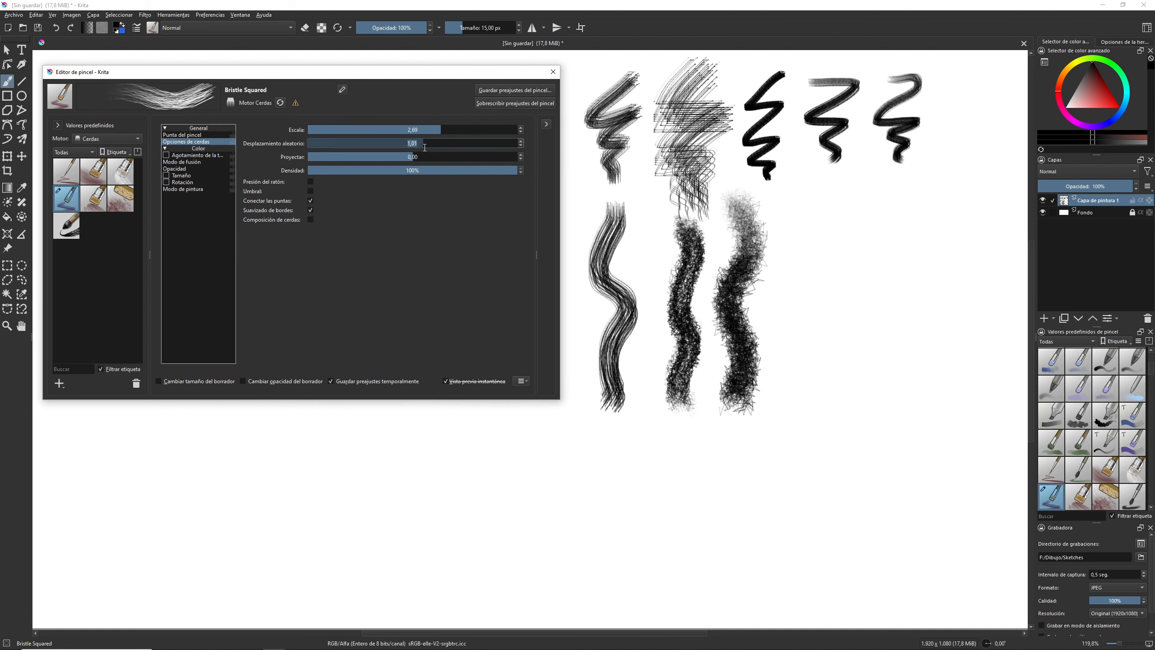
pyautogui.write('0')
pyautogui.press('Return')
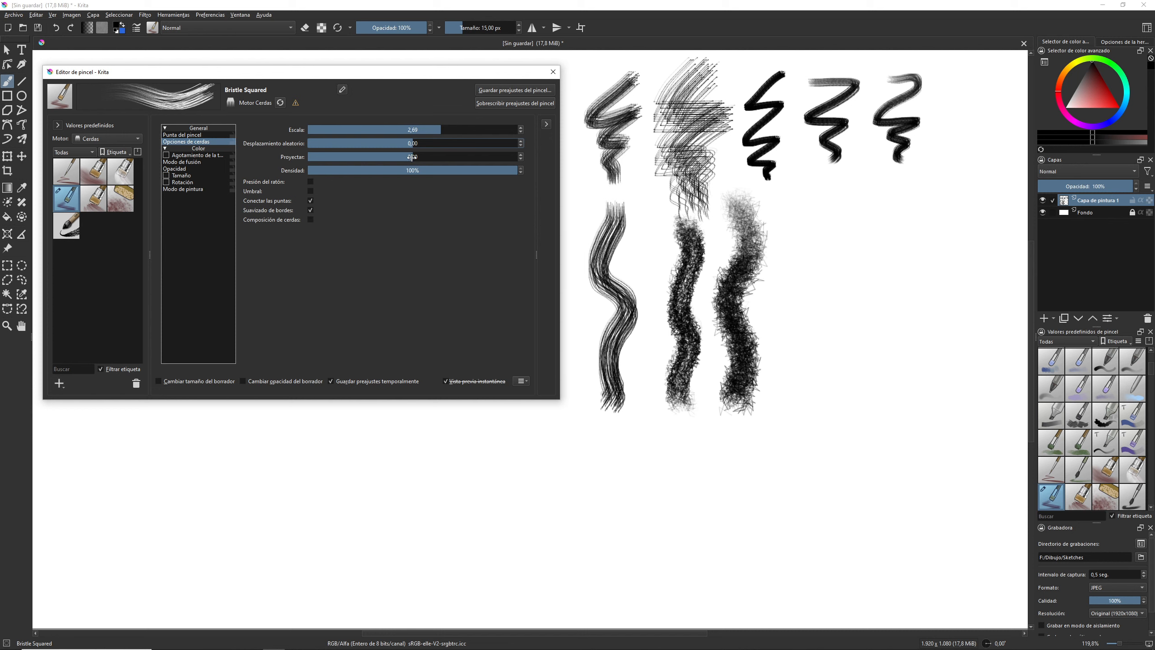
# - Paint a zigzag test stroke with the shear (Proyectar) at 1.03 and reset the shear to 0
pyautogui.moveTo(413, 158); pyautogui.dragTo(466, 160)
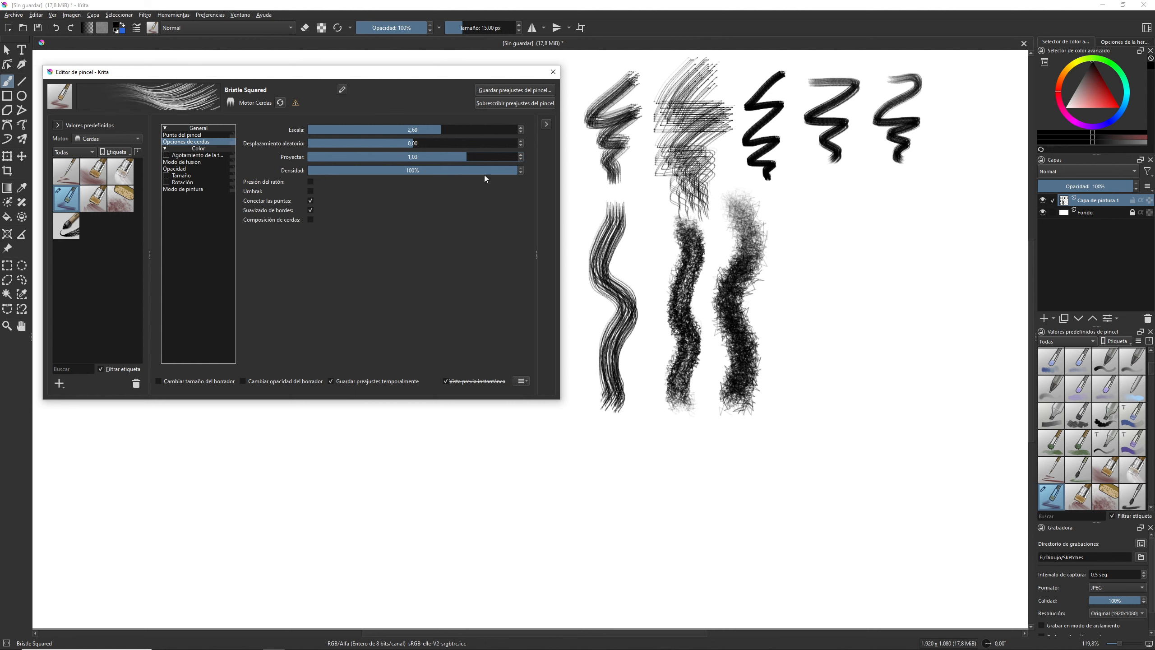
pyautogui.moveTo(850, 201)
pyautogui.mouseDown()
pyautogui.moveTo(794, 232)
pyautogui.moveTo(861, 271)
pyautogui.moveTo(804, 292)
pyautogui.moveTo(845, 306)
pyautogui.moveTo(792, 348)
pyautogui.moveTo(843, 364)
pyautogui.moveTo(790, 393)
pyautogui.moveTo(846, 425)
pyautogui.mouseUp()
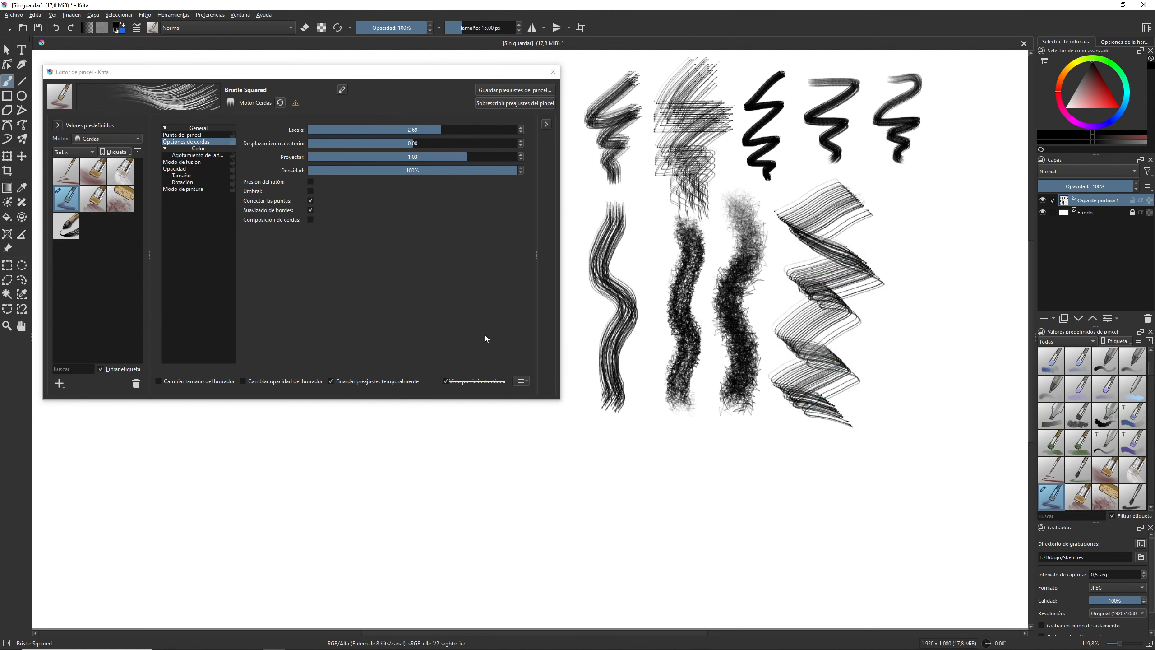
pyautogui.click(466, 157)
pyautogui.write('0')
pyautogui.press('Return')
# - Paint vertical test strokes with the bristle density set to 12%, 58% and 100%
pyautogui.moveTo(387, 169)
pyautogui.mouseDown()
pyautogui.moveTo(455, 173)
pyautogui.moveTo(333, 177)
pyautogui.mouseUp()
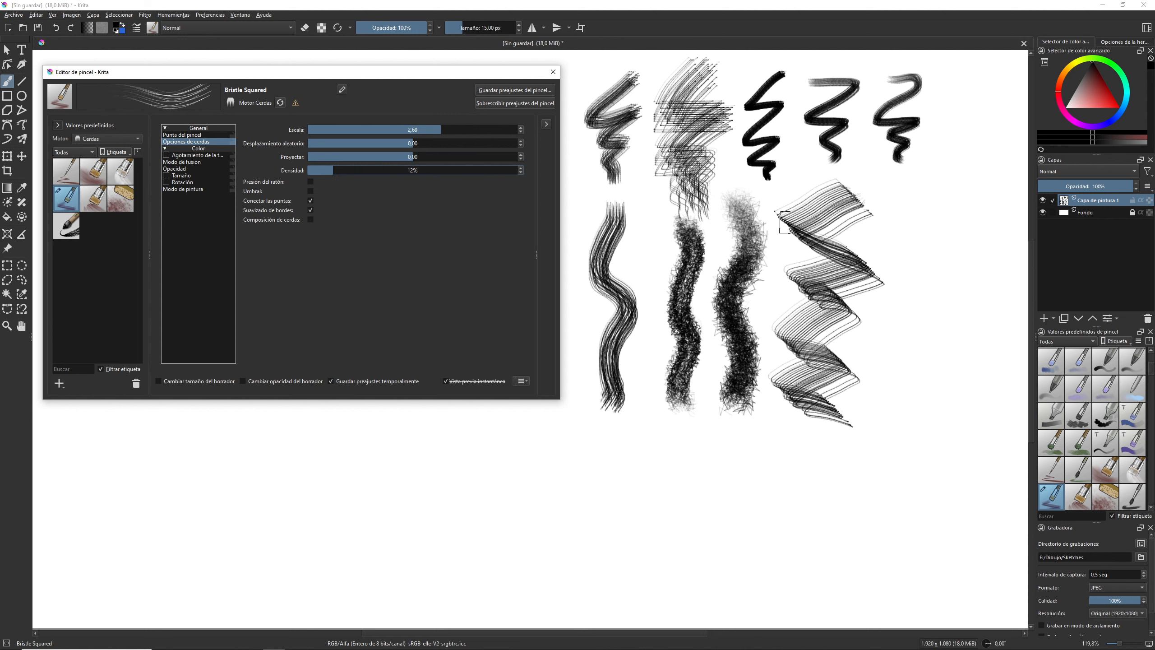
pyautogui.moveTo(905, 195); pyautogui.dragTo(915, 426)
pyautogui.moveTo(340, 171); pyautogui.dragTo(430, 171)
pyautogui.moveTo(946, 197); pyautogui.dragTo(939, 370)
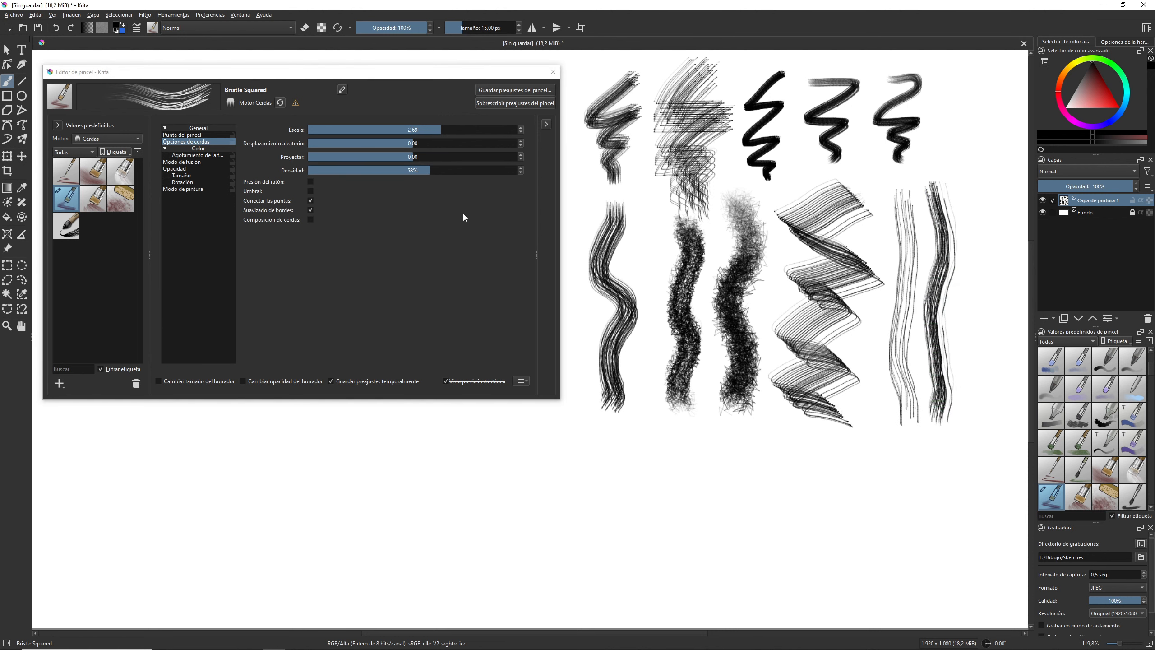
pyautogui.moveTo(432, 172); pyautogui.dragTo(520, 172)
pyautogui.moveTo(984, 180); pyautogui.dragTo(980, 405)
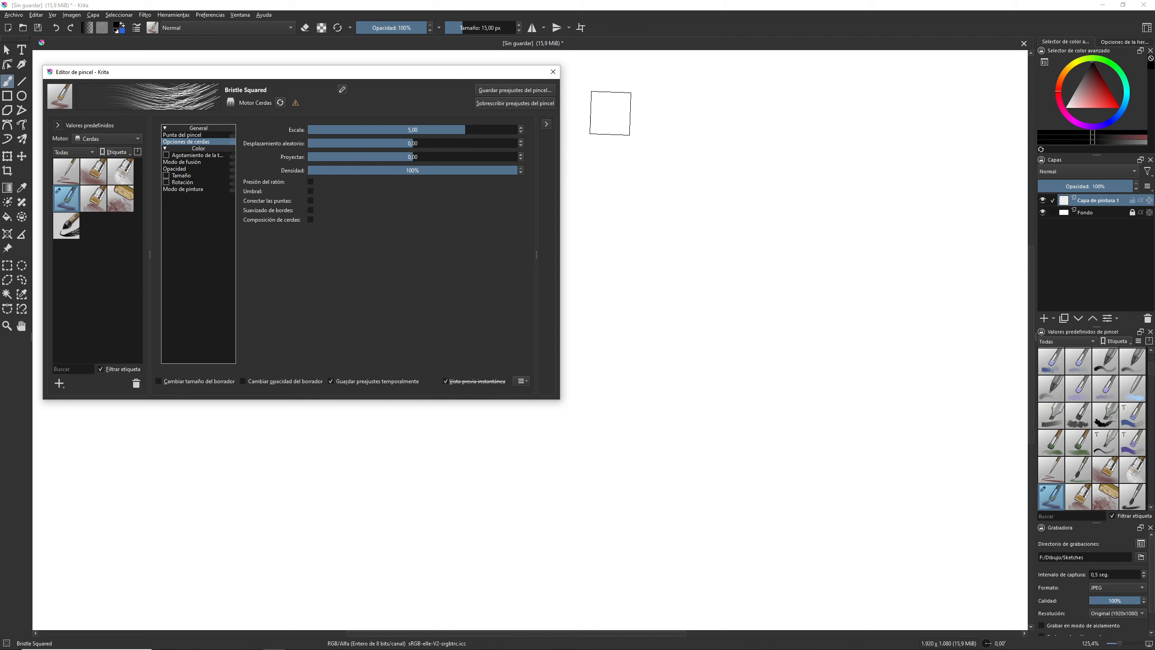
# - Paint horizontal zigzag test strokes without and with the mouse pressure option enabled
pyautogui.moveTo(597, 117)
pyautogui.mouseDown()
pyautogui.moveTo(634, 184)
pyautogui.moveTo(662, 103)
pyautogui.moveTo(694, 148)
pyautogui.moveTo(727, 164)
pyautogui.moveTo(769, 107)
pyautogui.moveTo(794, 169)
pyautogui.moveTo(857, 139)
pyautogui.moveTo(984, 145)
pyautogui.moveTo(990, 169)
pyautogui.mouseUp()
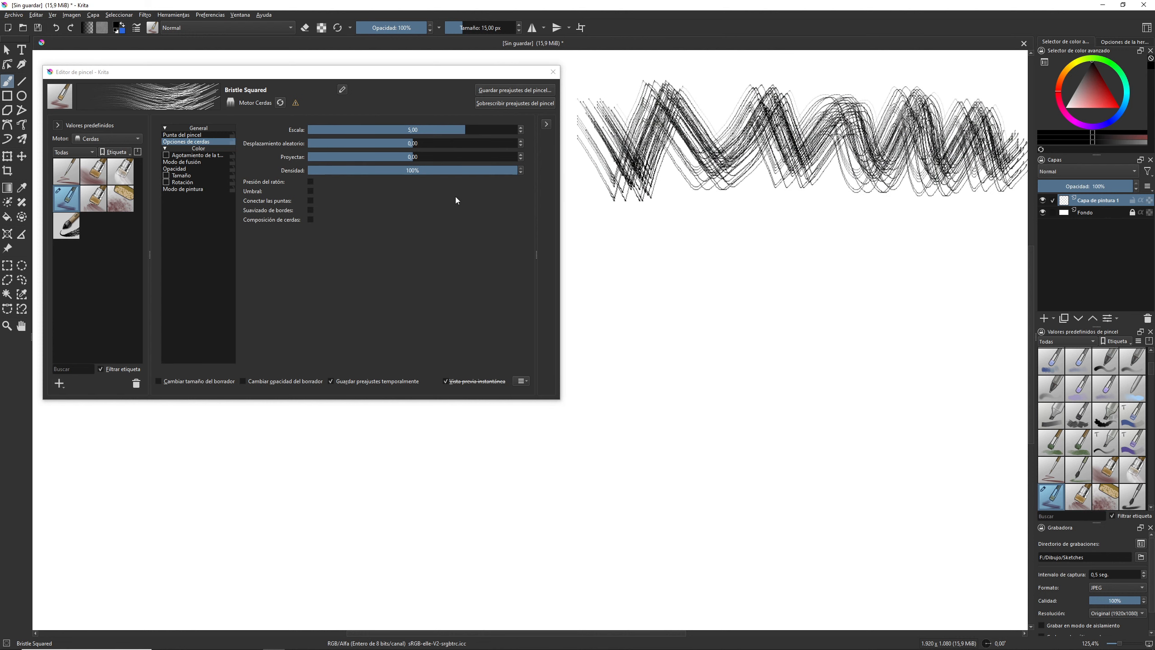
pyautogui.click(310, 181)
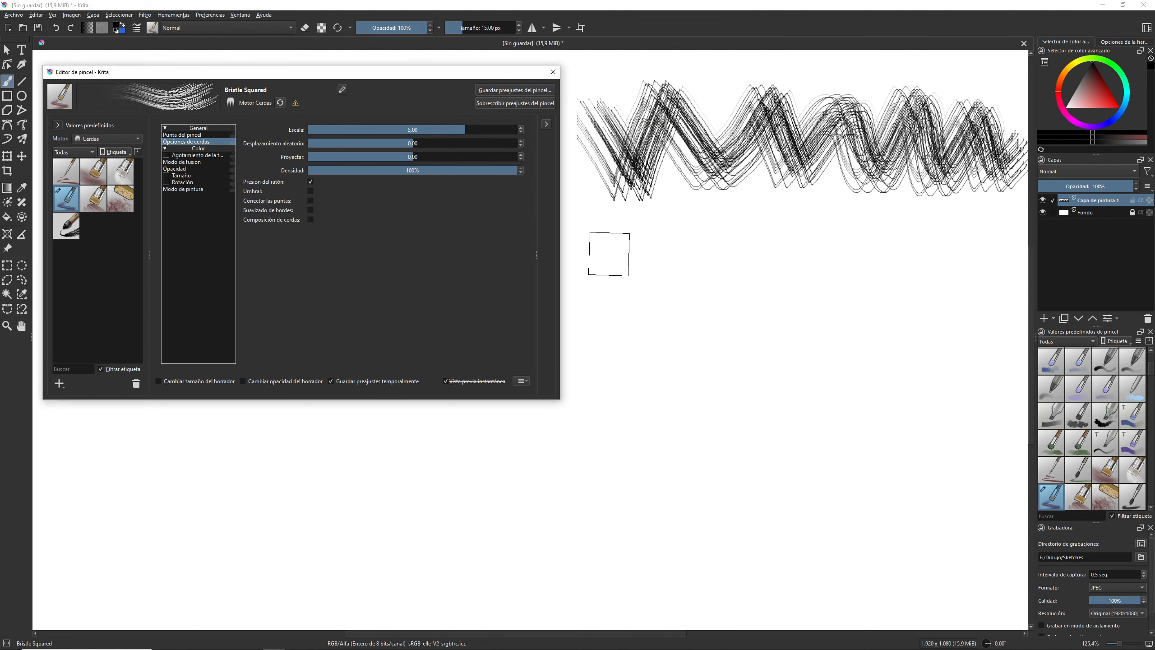
pyautogui.moveTo(599, 262)
pyautogui.mouseDown()
pyautogui.moveTo(634, 328)
pyautogui.moveTo(677, 254)
pyautogui.moveTo(716, 338)
pyautogui.moveTo(751, 249)
pyautogui.moveTo(811, 325)
pyautogui.mouseUp()
pyautogui.moveTo(943, 332); pyautogui.dragTo(1001, 316)
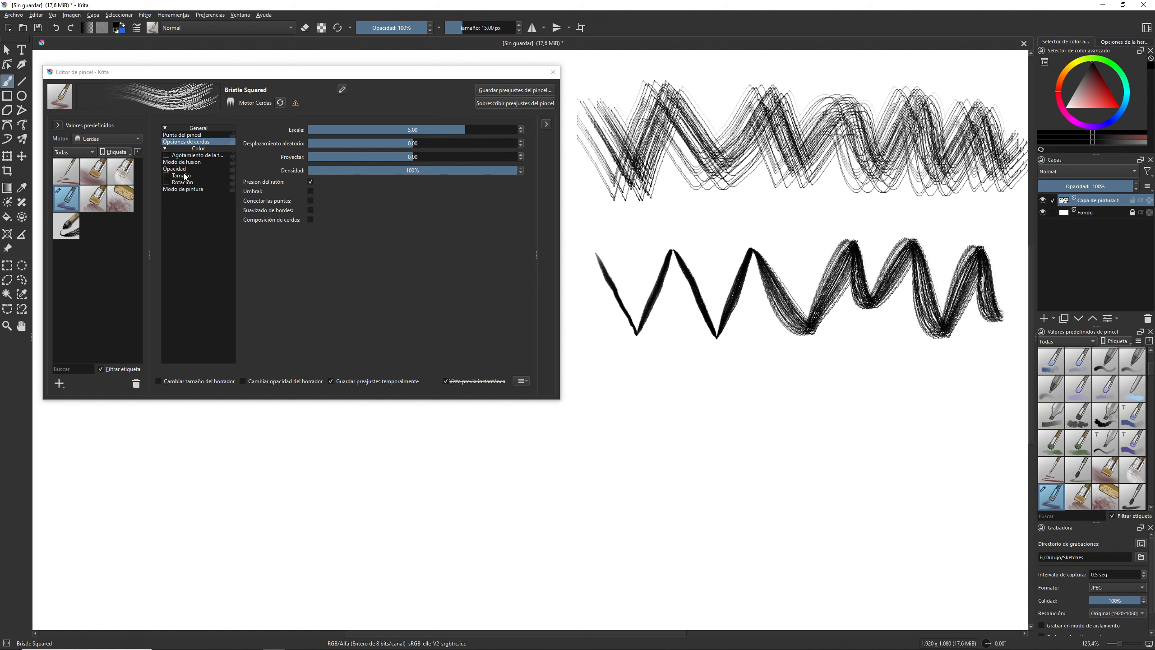
# - Enable the threshold option and paint several test strokes below the existing zigzags
pyautogui.click(310, 192)
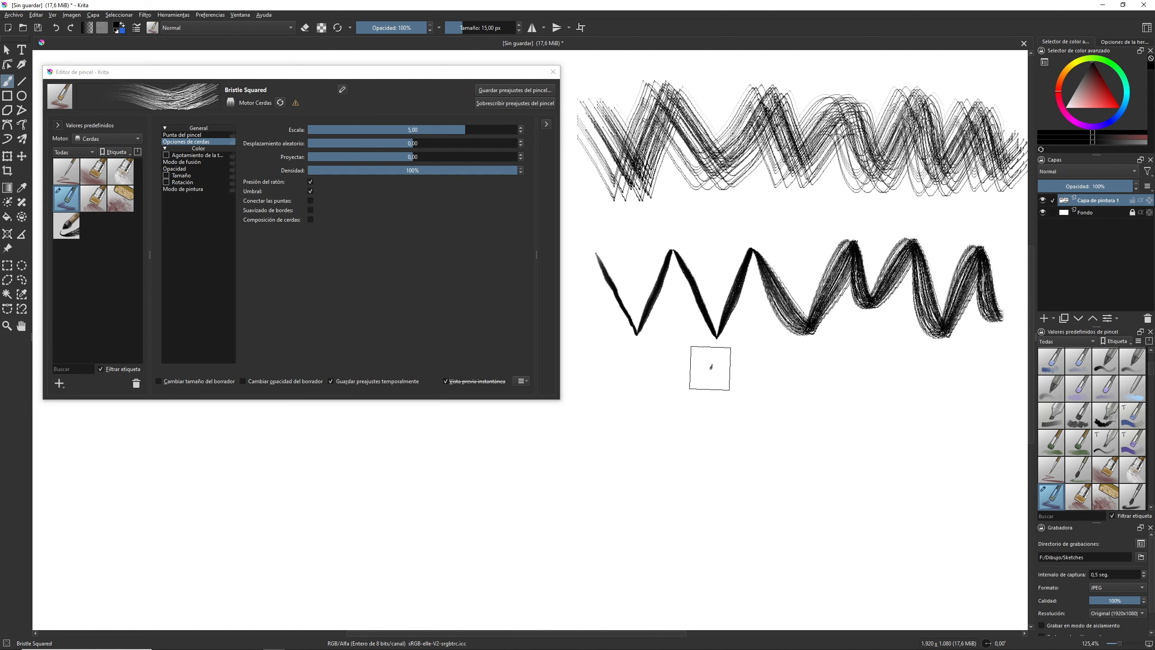
pyautogui.moveTo(710, 365)
pyautogui.mouseDown()
pyautogui.moveTo(610, 442)
pyautogui.moveTo(710, 452)
pyautogui.moveTo(647, 438)
pyautogui.moveTo(701, 430)
pyautogui.mouseUp()
pyautogui.moveTo(753, 395)
pyautogui.mouseDown()
pyautogui.moveTo(894, 418)
pyautogui.moveTo(1019, 372)
pyautogui.mouseUp()
pyautogui.moveTo(772, 412); pyautogui.dragTo(991, 424)
pyautogui.moveTo(982, 371)
pyautogui.mouseDown()
pyautogui.moveTo(944, 395)
pyautogui.moveTo(746, 342)
pyautogui.mouseUp()
pyautogui.moveTo(986, 462)
pyautogui.mouseDown()
pyautogui.moveTo(820, 443)
pyautogui.moveTo(728, 485)
pyautogui.mouseUp()
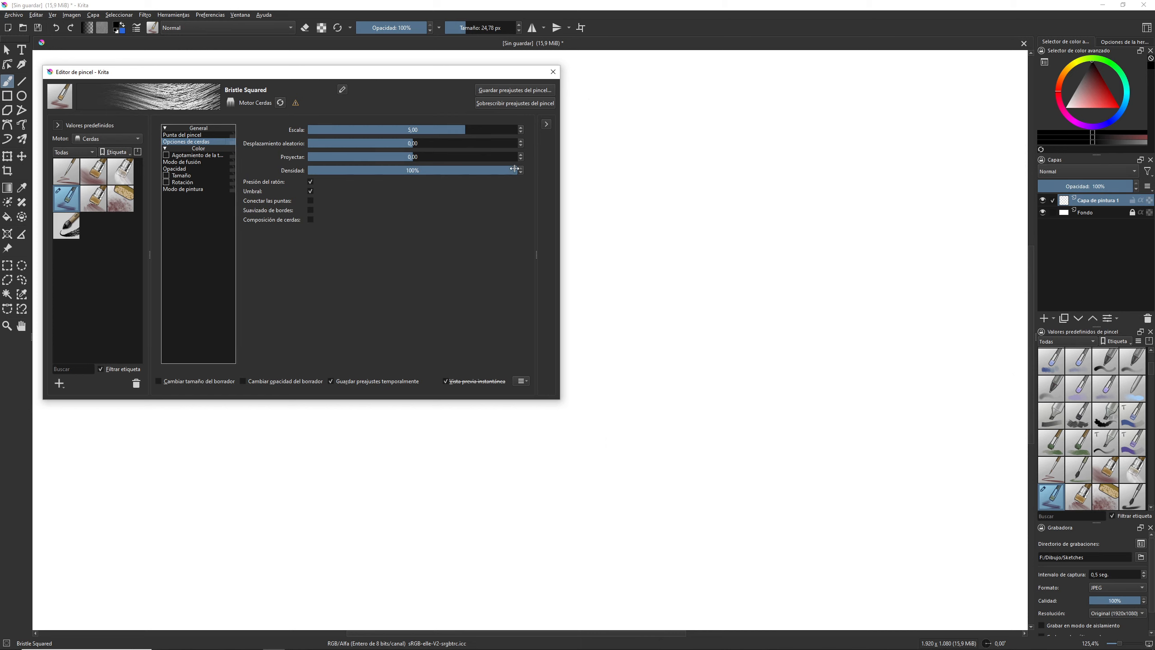
# - Set the density to 23% and the random offset to 1.61, and paint a large spiral test stroke
pyautogui.moveTo(514, 169); pyautogui.dragTo(356, 170)
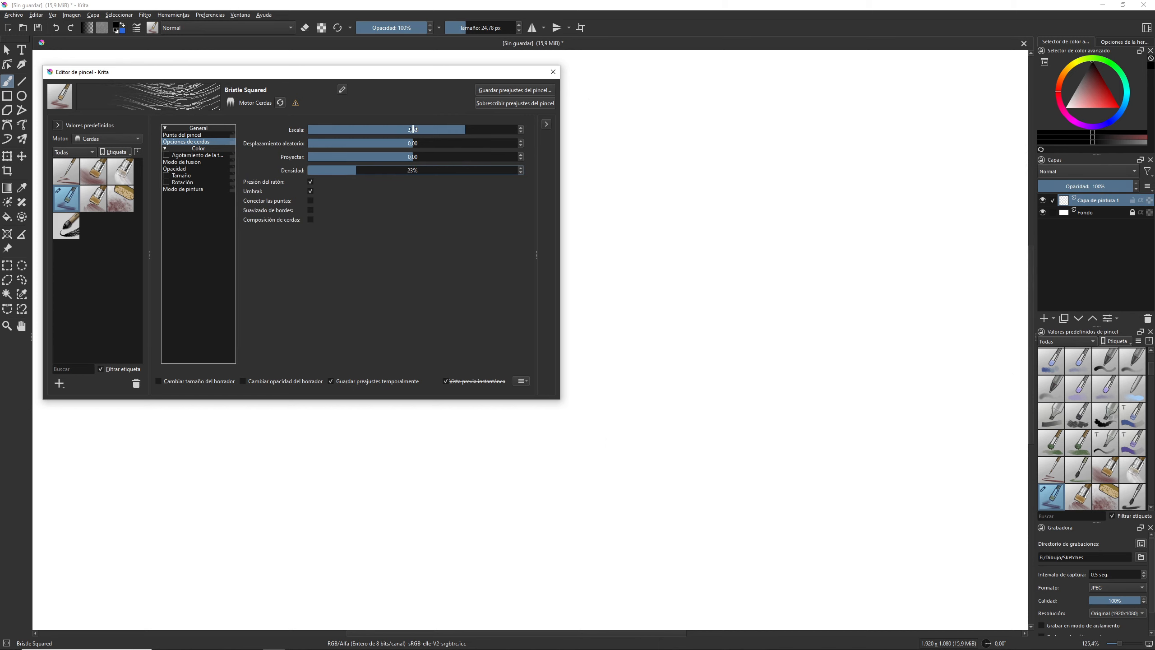
pyautogui.moveTo(426, 141); pyautogui.dragTo(429, 142)
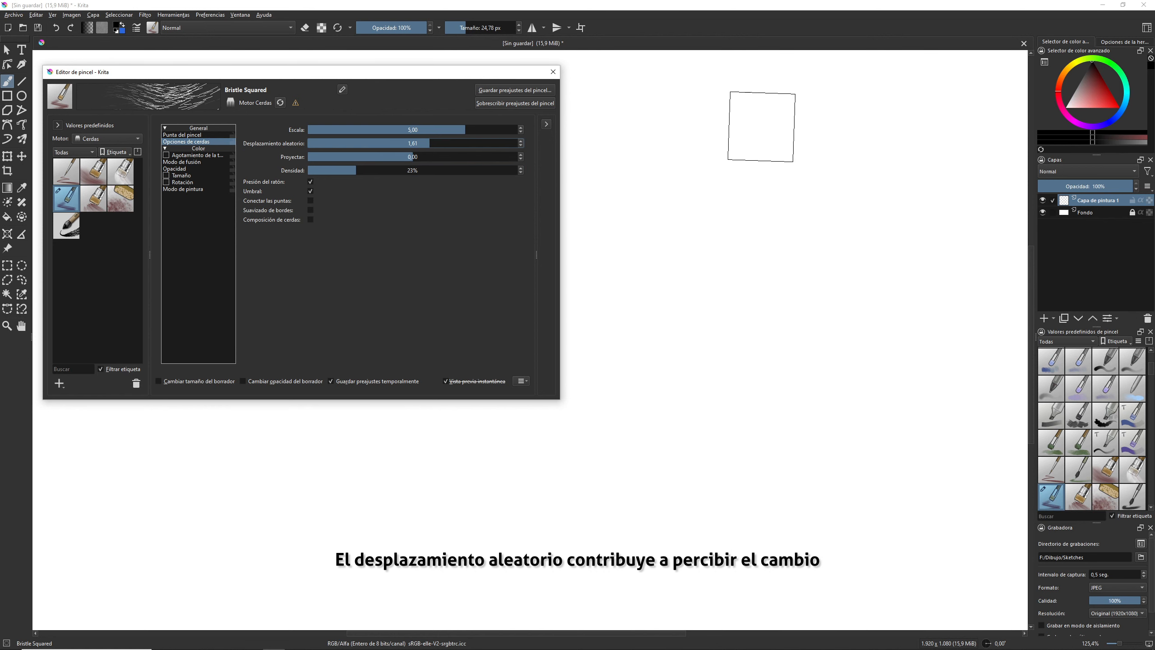
pyautogui.moveTo(775, 122)
pyautogui.mouseDown()
pyautogui.moveTo(717, 129)
pyautogui.moveTo(679, 276)
pyautogui.moveTo(920, 220)
pyautogui.moveTo(755, 192)
pyautogui.moveTo(778, 227)
pyautogui.mouseUp()
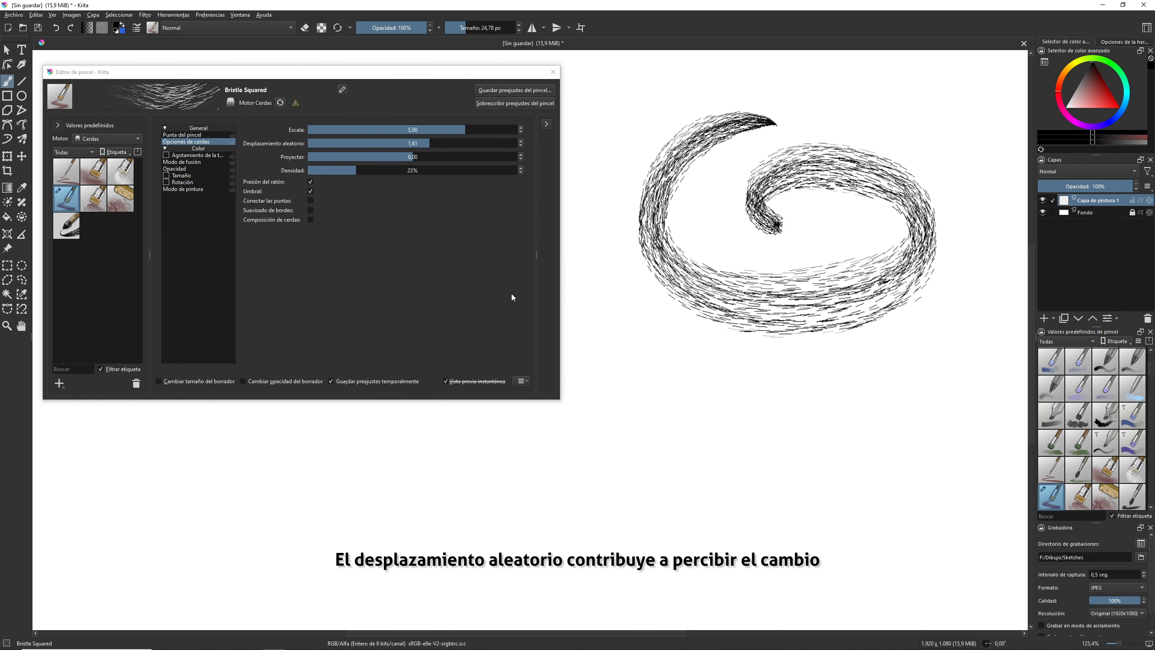
# - Enable connecting the hairs and edge anti-aliasing, painting a curved test stroke after enabling each option
pyautogui.click(309, 201)
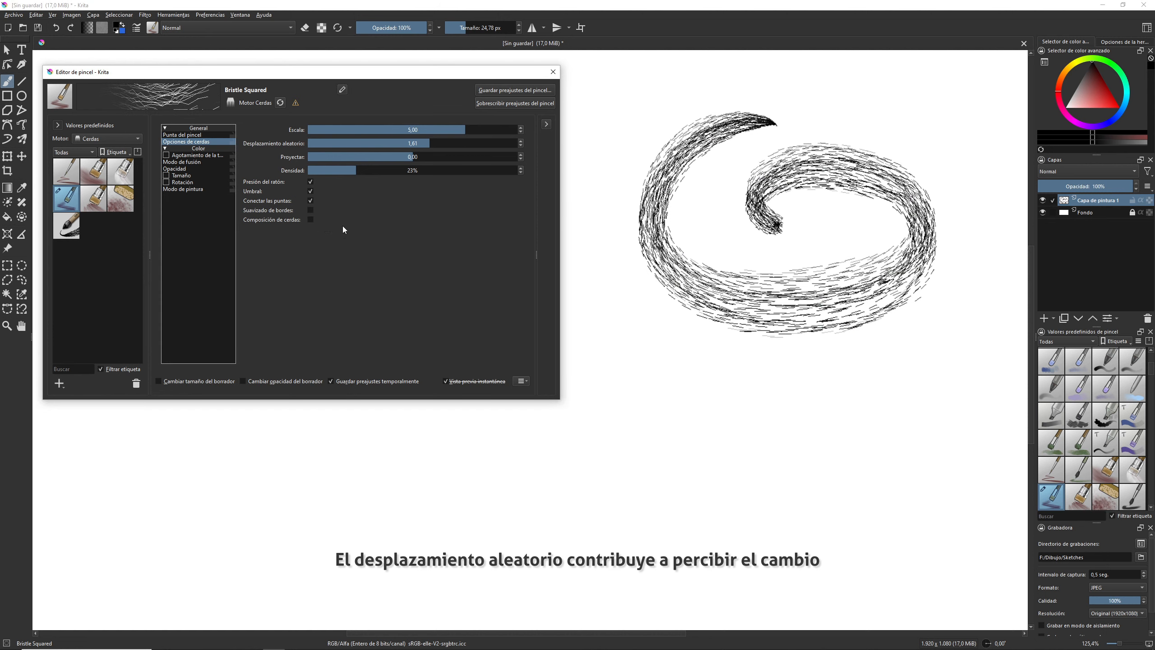
pyautogui.moveTo(755, 384)
pyautogui.mouseDown()
pyautogui.moveTo(681, 404)
pyautogui.moveTo(873, 443)
pyautogui.moveTo(777, 490)
pyautogui.moveTo(790, 473)
pyautogui.mouseUp()
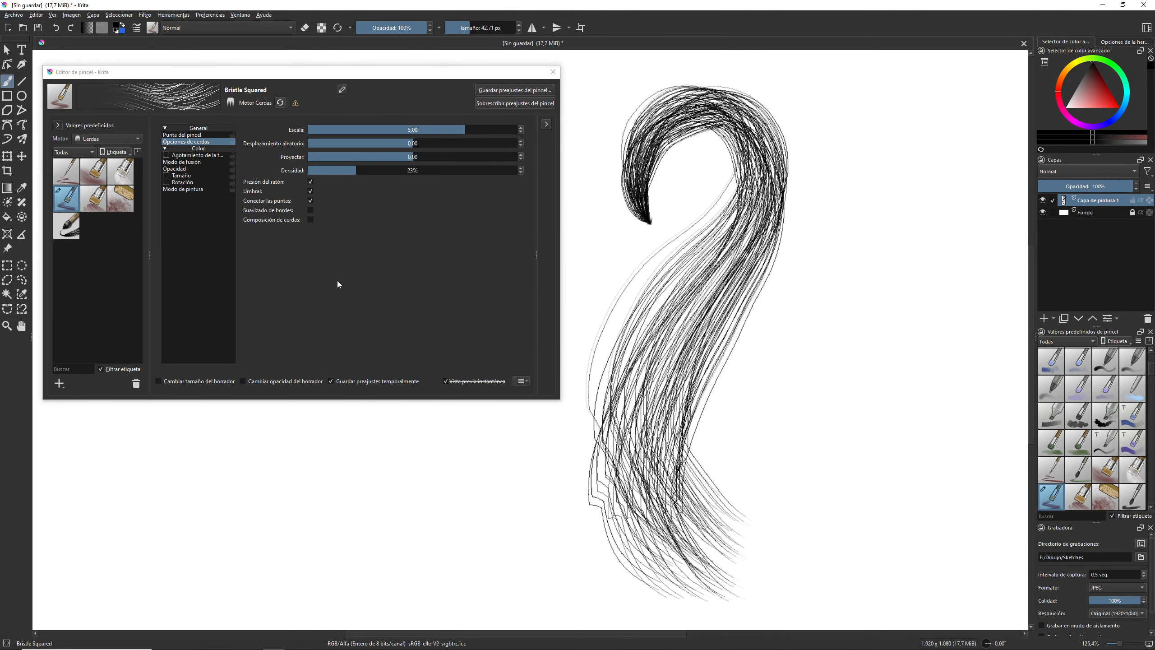
pyautogui.click(310, 209)
pyautogui.moveTo(841, 195)
pyautogui.mouseDown()
pyautogui.moveTo(882, 116)
pyautogui.moveTo(850, 501)
pyautogui.moveTo(923, 600)
pyautogui.mouseUp()
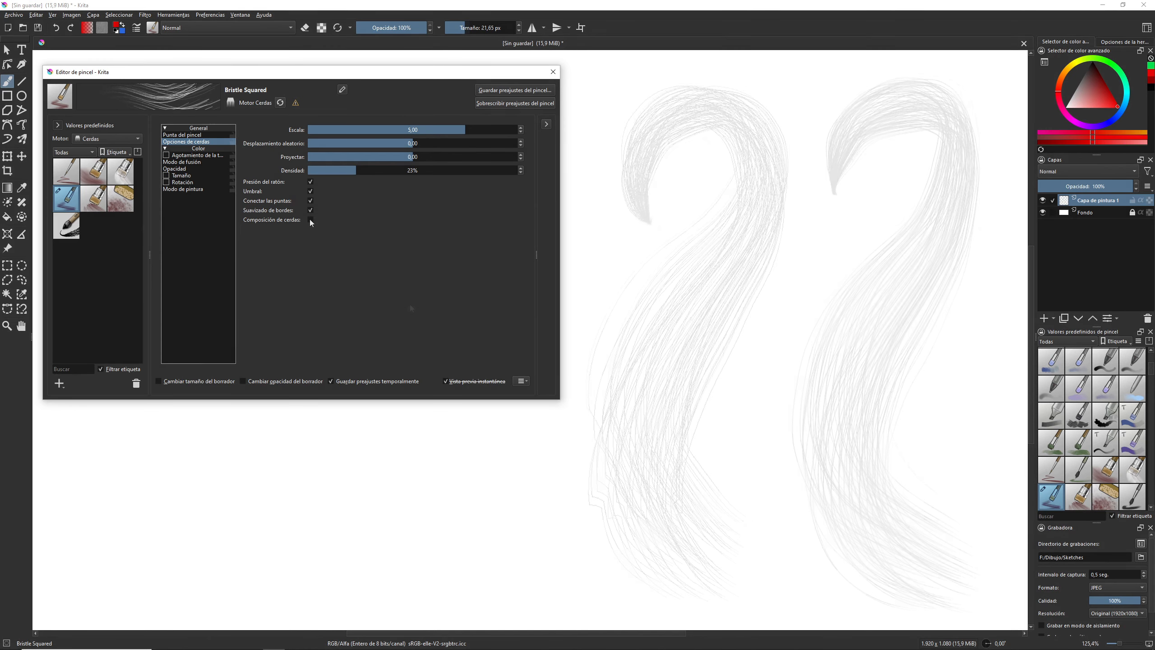
# - Enable hair composition and paint a column of overlapping curved red strokes resembling fur
pyautogui.click(310, 220)
pyautogui.moveTo(701, 104); pyautogui.dragTo(621, 259)
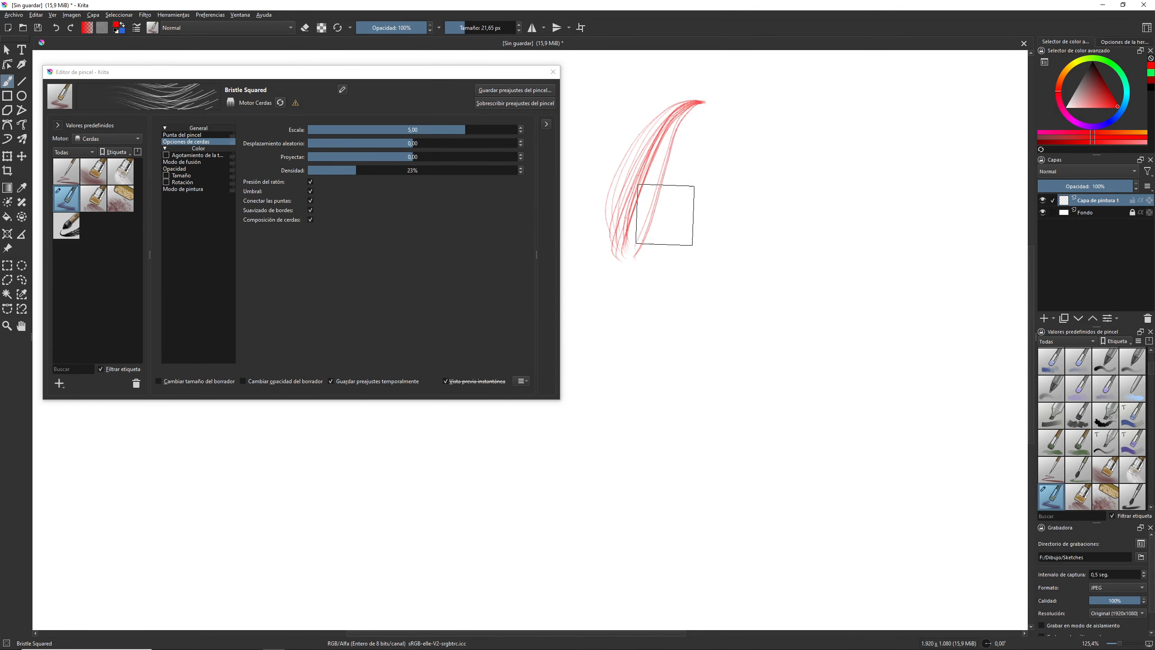
pyautogui.moveTo(696, 139); pyautogui.dragTo(635, 282)
pyautogui.moveTo(706, 161); pyautogui.dragTo(630, 350)
pyautogui.moveTo(712, 227); pyautogui.dragTo(628, 389)
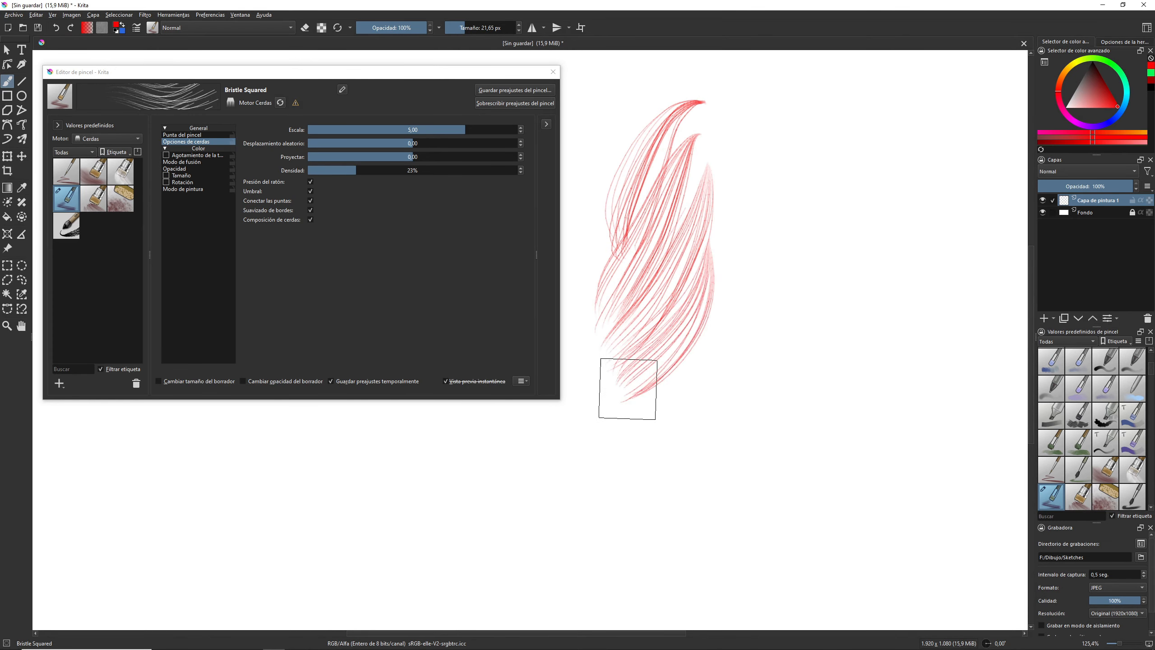
pyautogui.moveTo(691, 340); pyautogui.dragTo(647, 401)
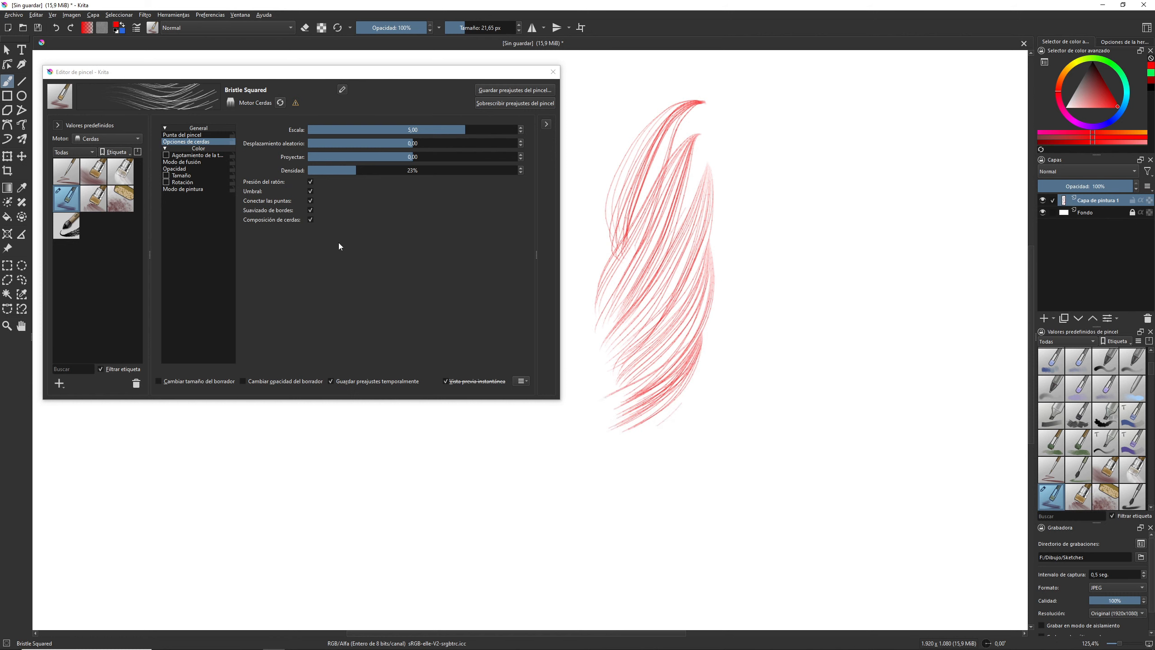
# - Disable hair composition and paint a matching second column of curved red strokes for comparison
pyautogui.click(310, 219)
pyautogui.moveTo(855, 100); pyautogui.dragTo(812, 228)
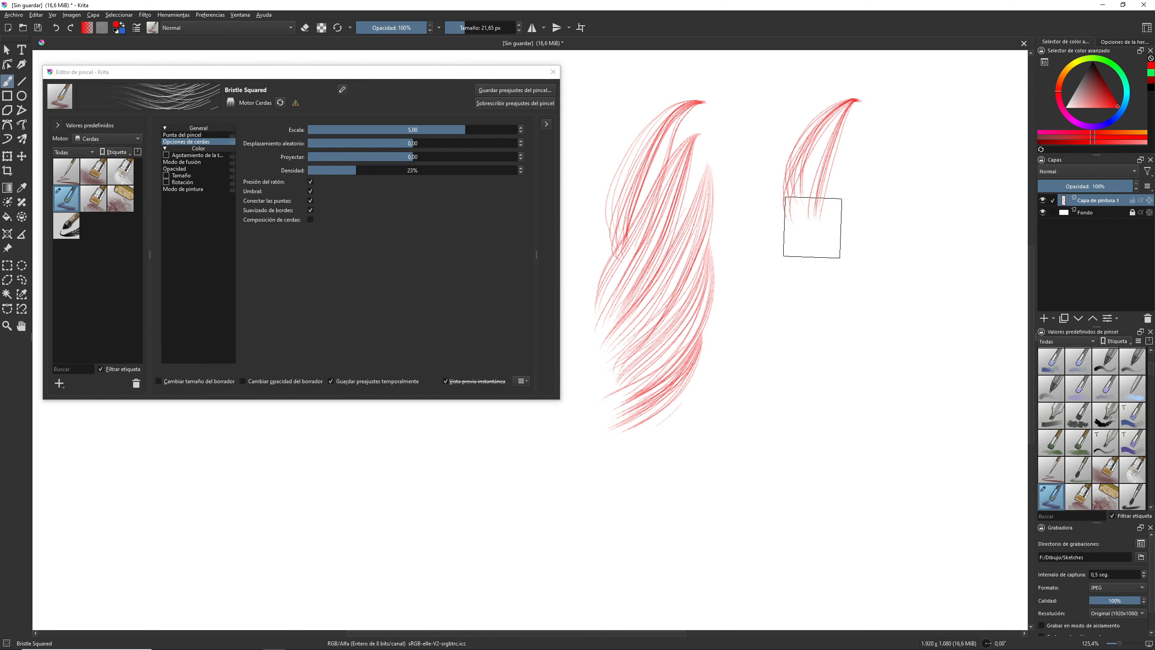
pyautogui.moveTo(877, 143); pyautogui.dragTo(791, 276)
pyautogui.moveTo(886, 173)
pyautogui.mouseDown()
pyautogui.moveTo(876, 224)
pyautogui.moveTo(769, 339)
pyautogui.mouseUp()
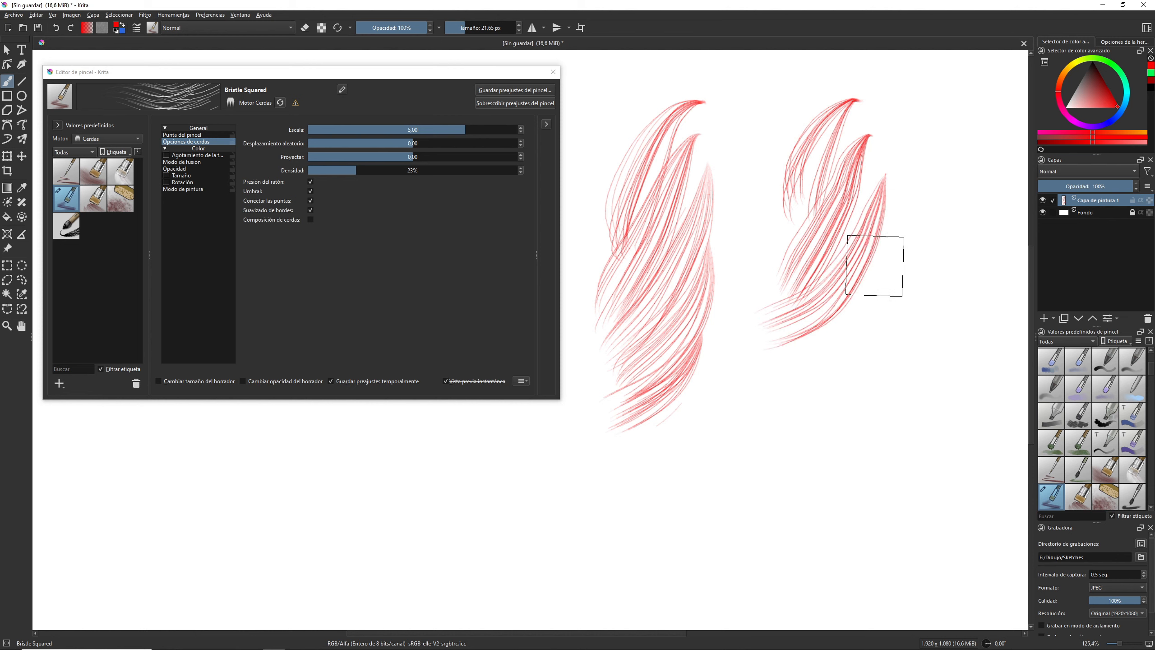
pyautogui.moveTo(905, 232); pyautogui.dragTo(786, 356)
pyautogui.moveTo(895, 287); pyautogui.dragTo(717, 452)
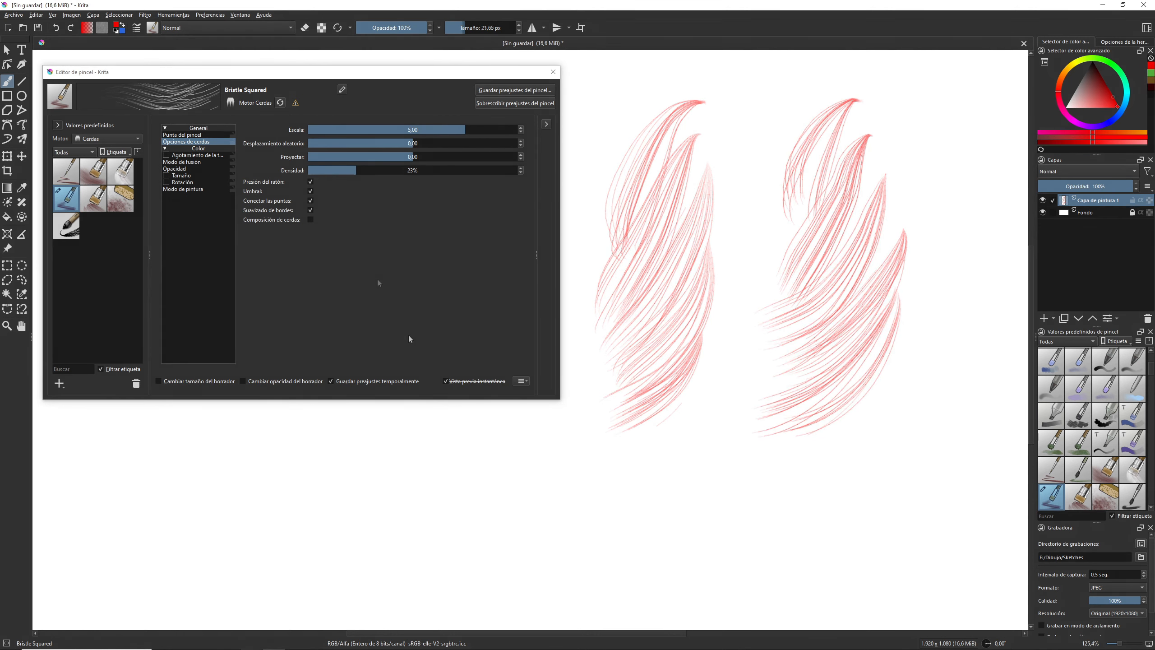
# - Undo all the red test strokes and reload the Bristle Squared preset's original settings
pyautogui.hotkey('ctrl', 'z')
pyautogui.hotkey('ctrl', 'z')
pyautogui.hotkey('ctrl', 'z')
pyautogui.hotkey('ctrl', 'z')
pyautogui.hotkey('ctrl', 'z')
pyautogui.hotkey('ctrl', 'z')
pyautogui.hotkey('ctrl', 'z')
pyautogui.hotkey('ctrl', 'z')
pyautogui.hotkey('ctrl', 'z')
pyautogui.hotkey('ctrl', 'z')
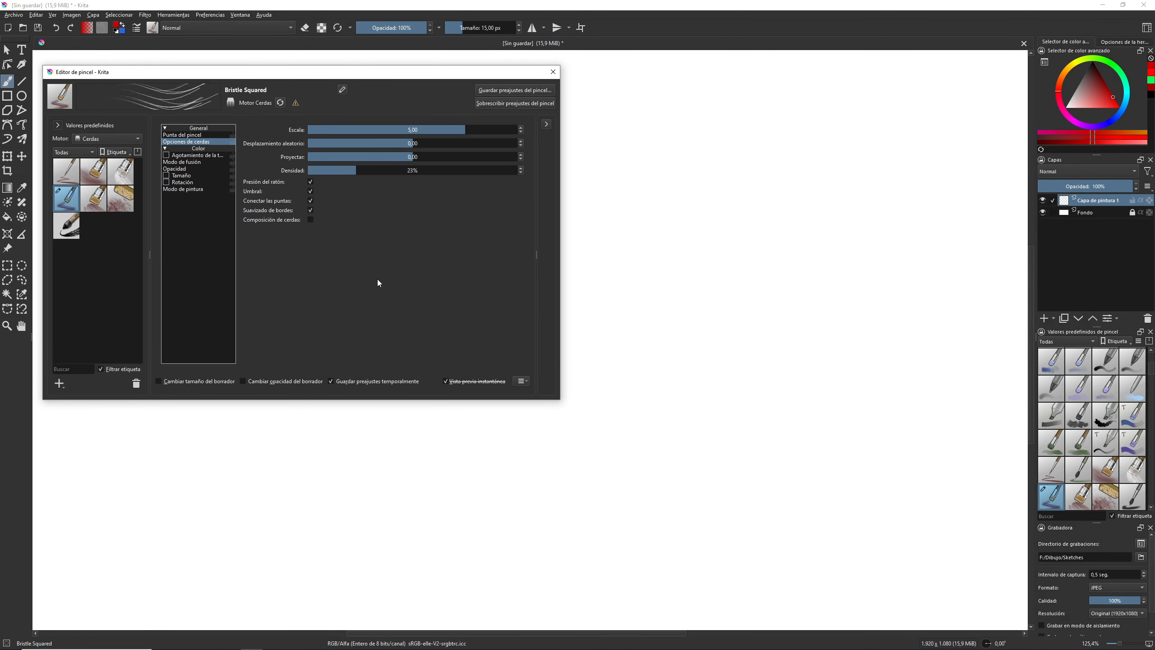
pyautogui.click(280, 104)
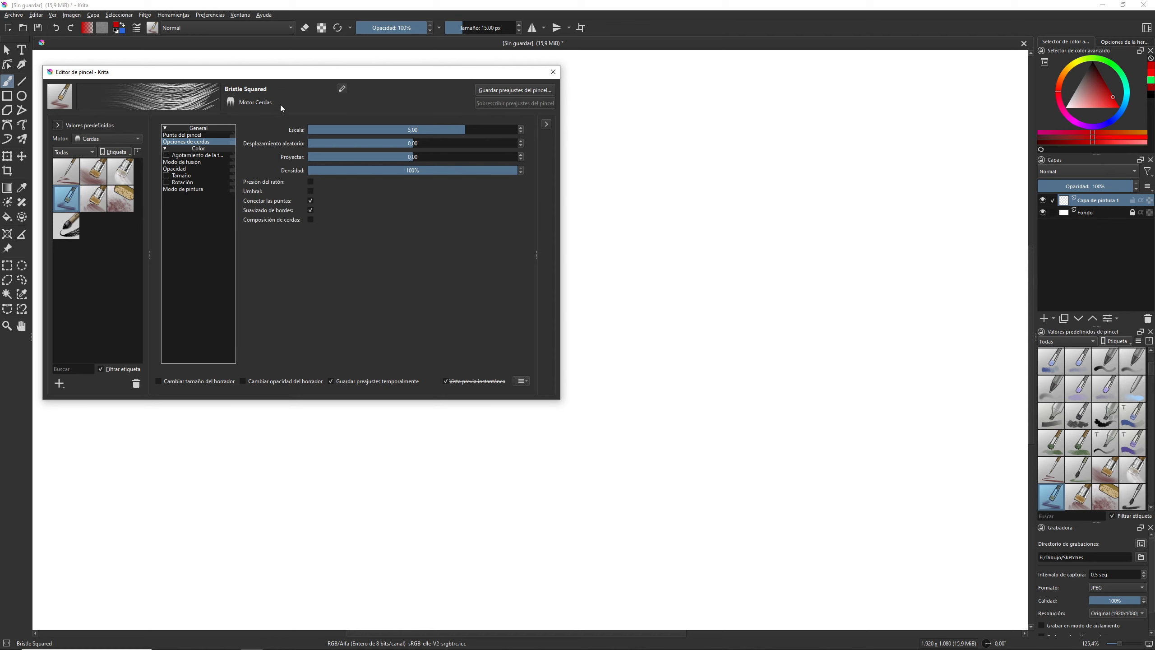
# - Enable ink depletion and paint red zigzag test strokes with the straight depletion curve and with its middle bent upward
pyautogui.click(166, 156)
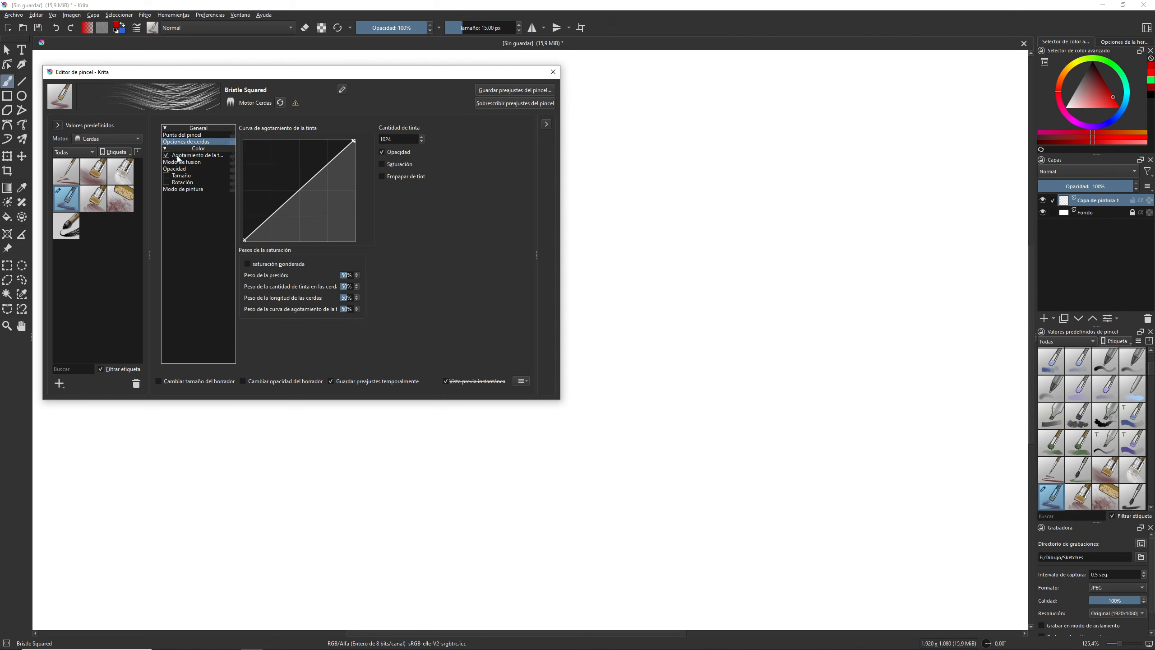
pyautogui.click(187, 158)
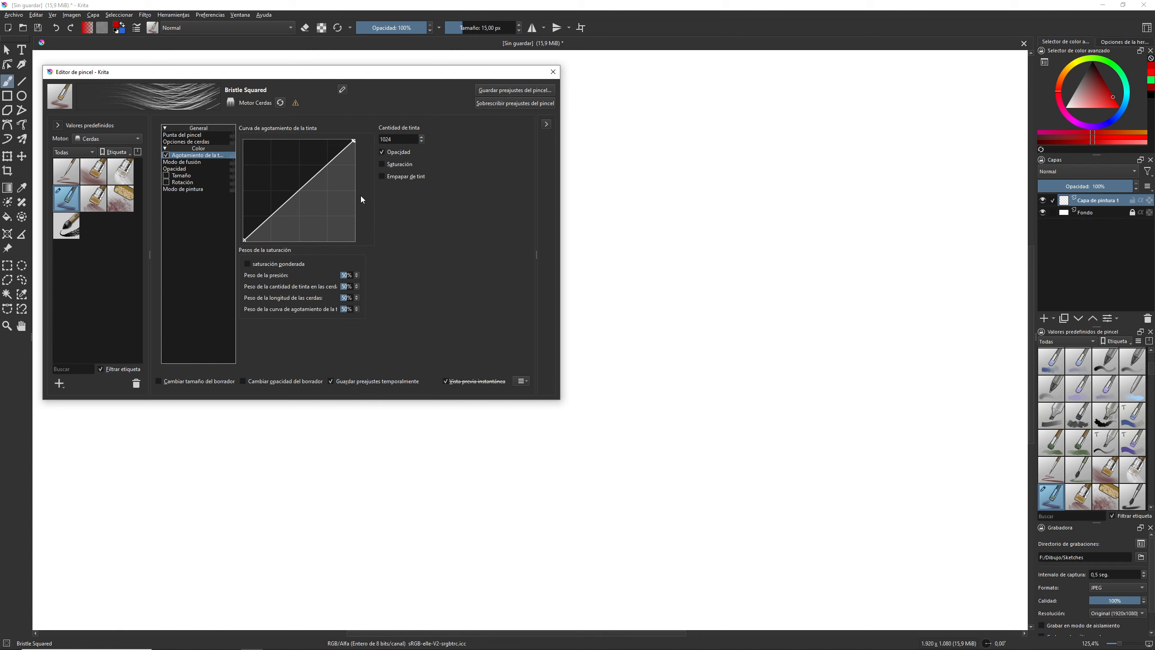
pyautogui.moveTo(606, 123)
pyautogui.mouseDown()
pyautogui.moveTo(628, 176)
pyautogui.moveTo(660, 111)
pyautogui.moveTo(776, 106)
pyautogui.moveTo(826, 134)
pyautogui.mouseUp()
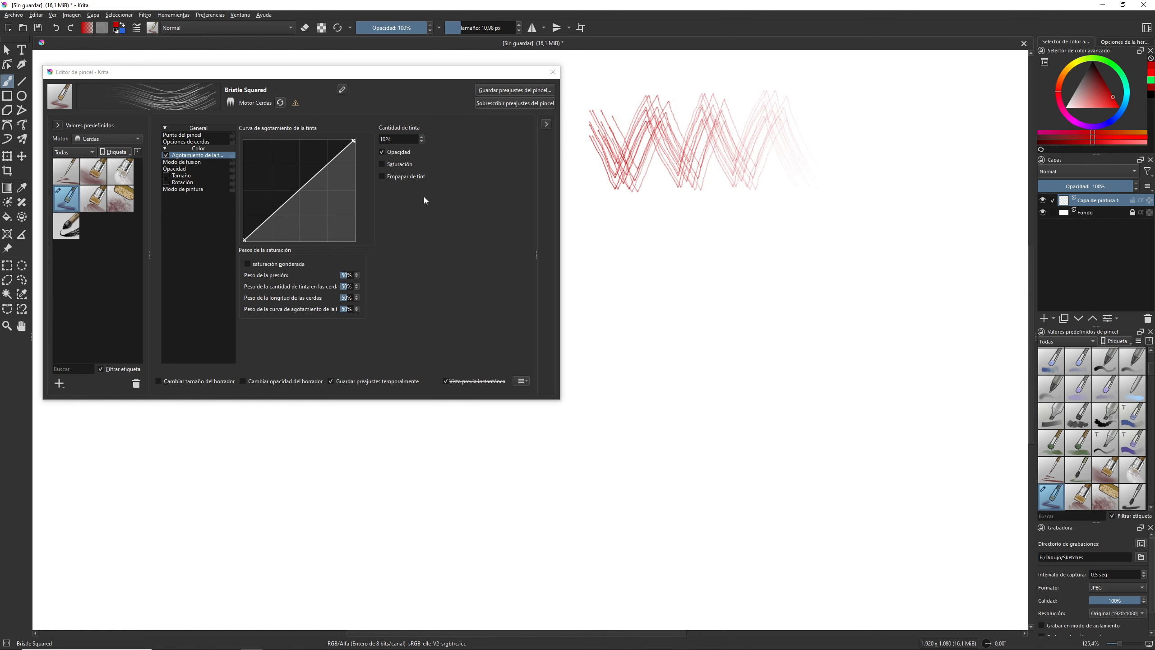
pyautogui.moveTo(300, 198); pyautogui.dragTo(280, 176)
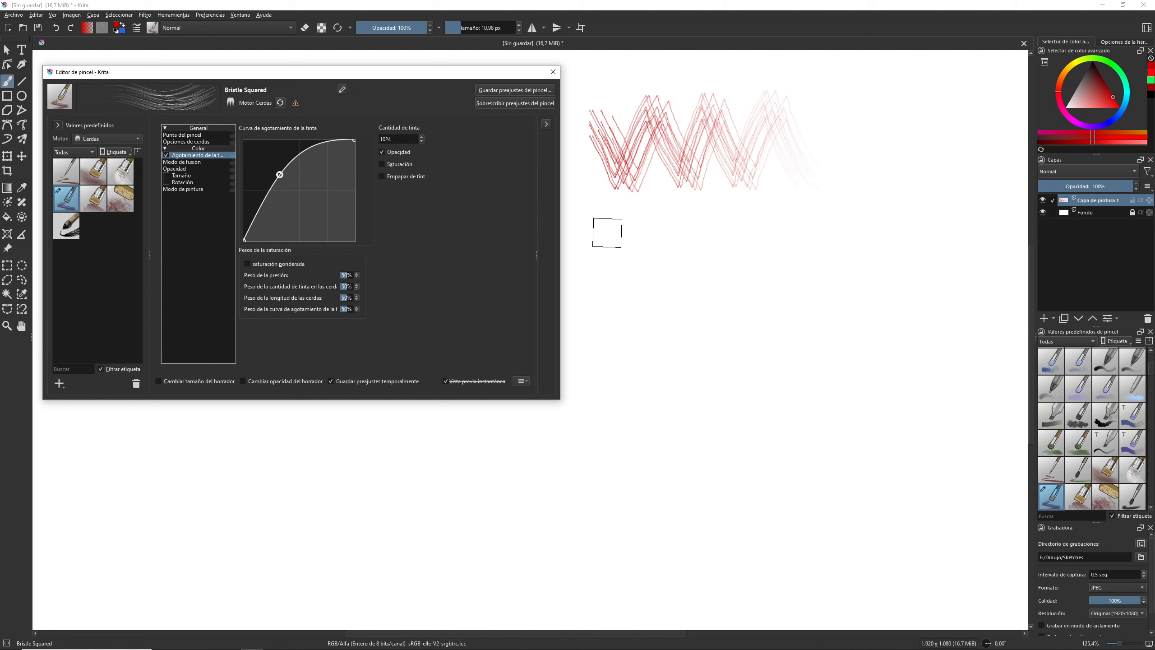
pyautogui.moveTo(593, 222)
pyautogui.mouseDown()
pyautogui.moveTo(633, 281)
pyautogui.moveTo(650, 247)
pyautogui.moveTo(672, 244)
pyautogui.moveTo(693, 279)
pyautogui.moveTo(721, 232)
pyautogui.moveTo(745, 280)
pyautogui.moveTo(771, 236)
pyautogui.moveTo(787, 240)
pyautogui.moveTo(811, 282)
pyautogui.moveTo(893, 279)
pyautogui.mouseUp()
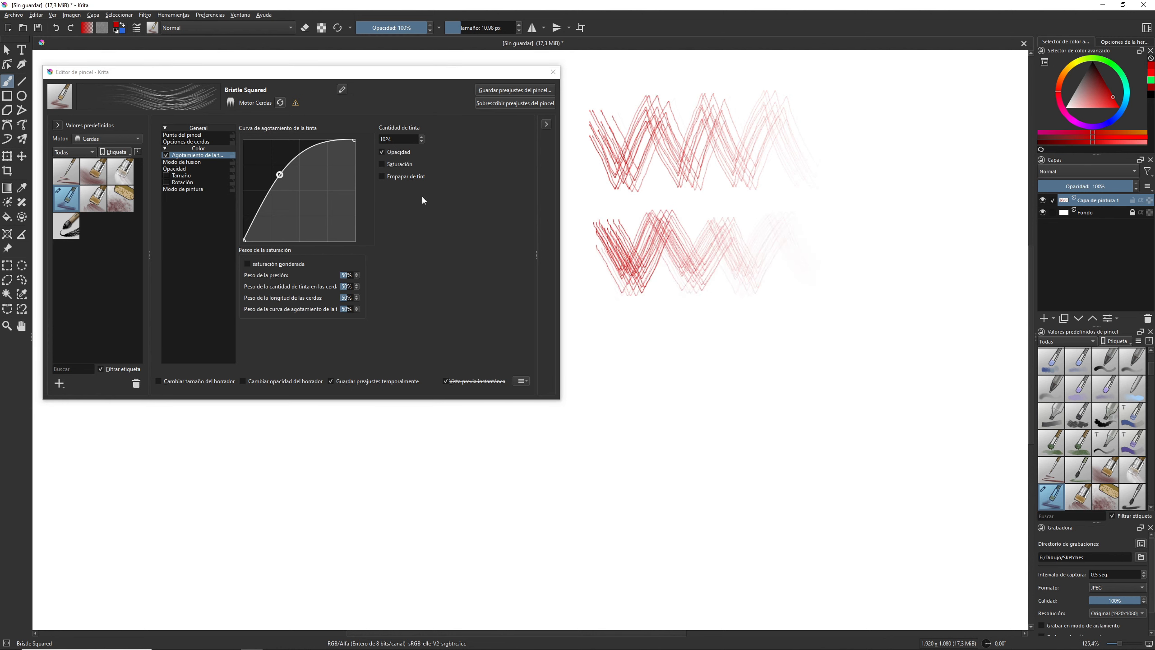
# - Paint two red zigzag test strokes with the ink depletion curve bent downward, setting the ink amount to 1300 for the second
pyautogui.moveTo(281, 175); pyautogui.dragTo(313, 210)
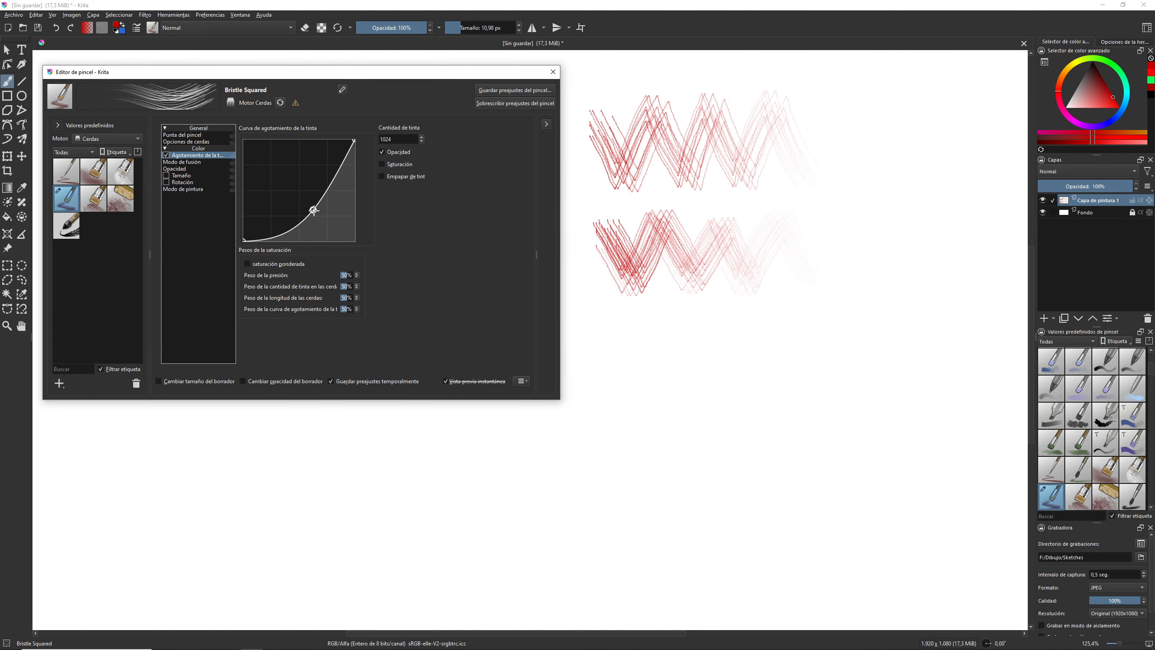
pyautogui.moveTo(590, 320)
pyautogui.mouseDown()
pyautogui.moveTo(635, 380)
pyautogui.moveTo(659, 334)
pyautogui.moveTo(688, 375)
pyautogui.moveTo(707, 353)
pyautogui.moveTo(747, 378)
pyautogui.moveTo(794, 357)
pyautogui.moveTo(815, 377)
pyautogui.moveTo(863, 328)
pyautogui.moveTo(900, 387)
pyautogui.mouseUp()
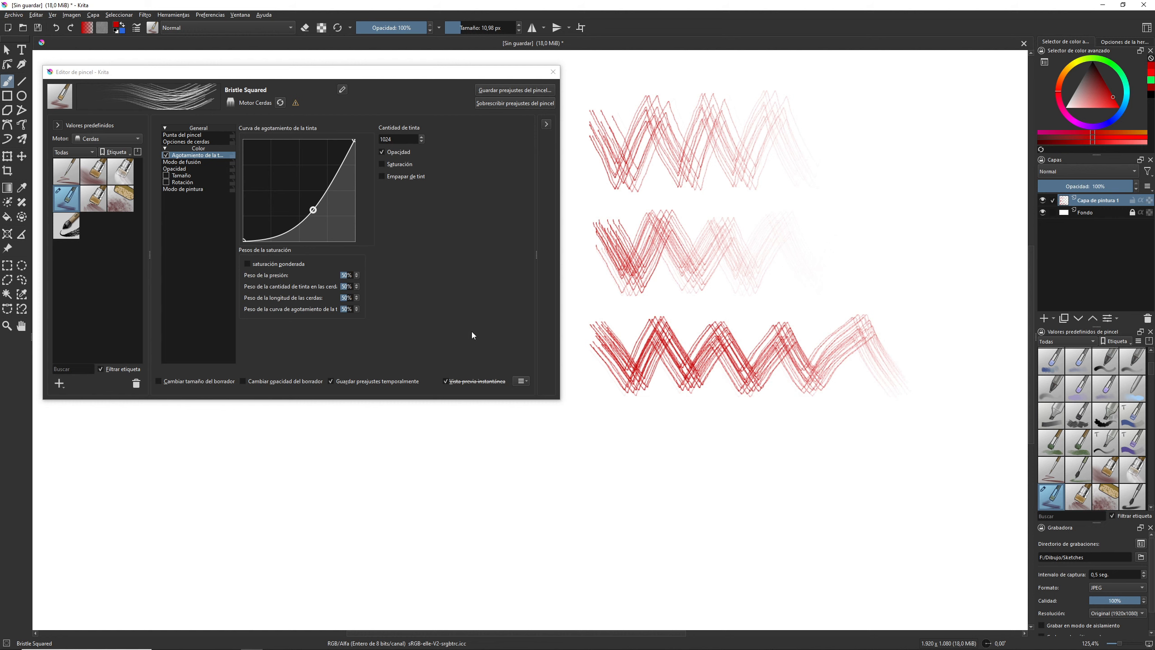
pyautogui.click(400, 140)
pyautogui.write('1300')
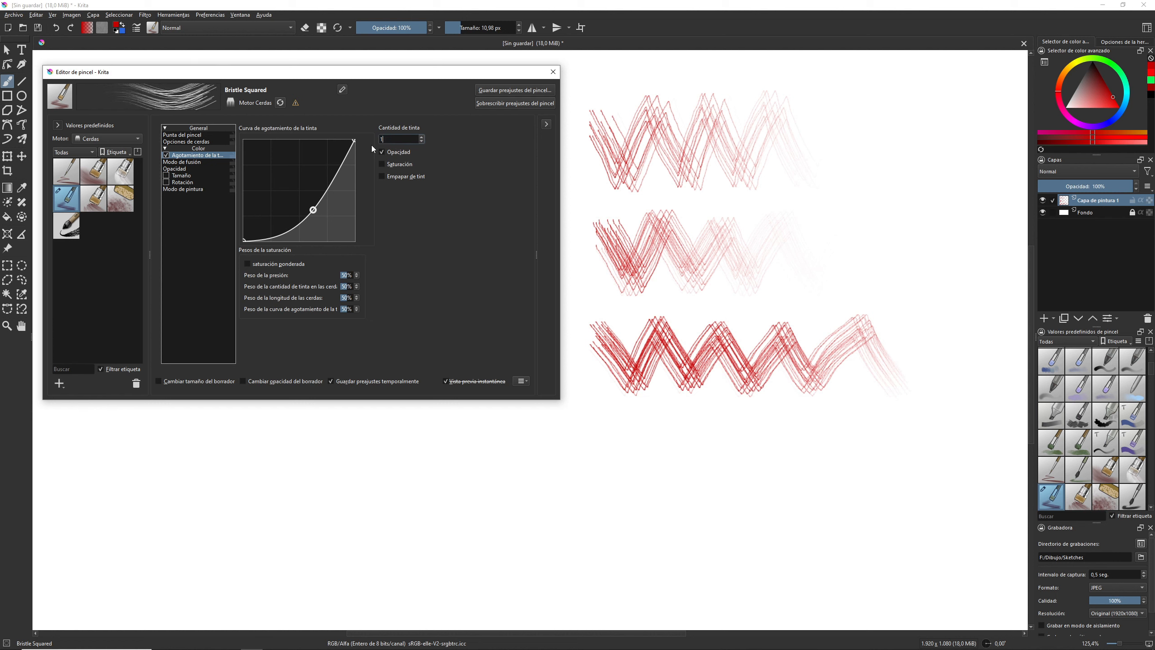
pyautogui.press('Return')
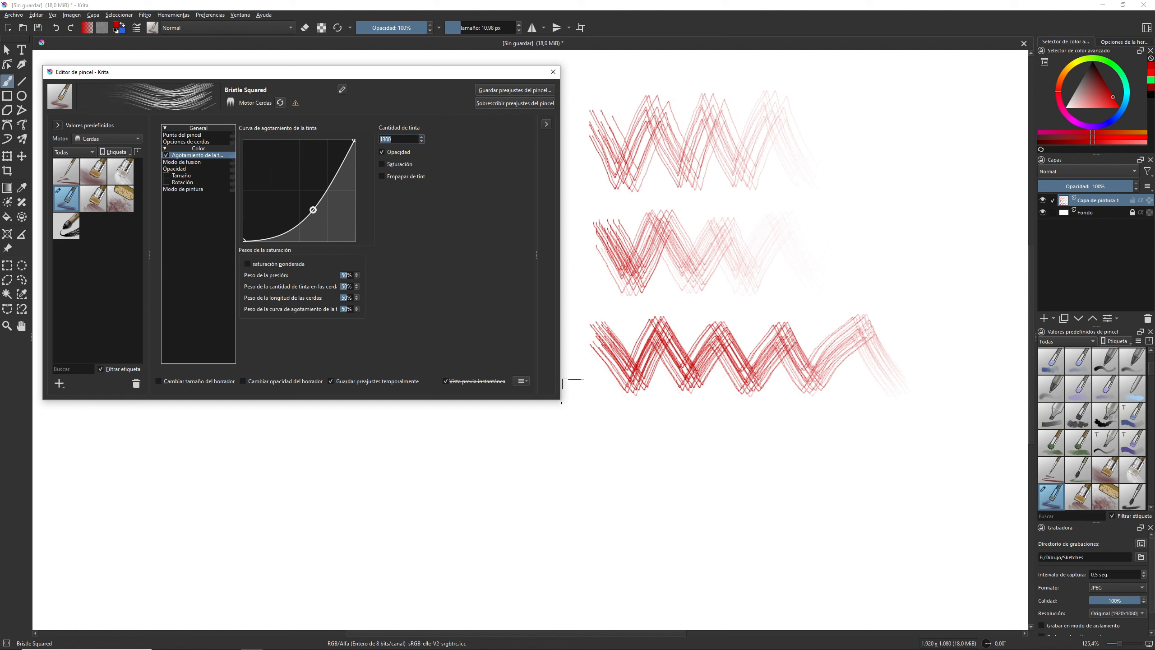
pyautogui.moveTo(606, 447)
pyautogui.mouseDown()
pyautogui.moveTo(636, 489)
pyautogui.moveTo(661, 455)
pyautogui.moveTo(699, 492)
pyautogui.moveTo(723, 466)
pyautogui.moveTo(765, 494)
pyautogui.moveTo(791, 453)
pyautogui.moveTo(821, 498)
pyautogui.moveTo(857, 446)
pyautogui.moveTo(886, 495)
pyautogui.moveTo(911, 442)
pyautogui.moveTo(939, 487)
pyautogui.moveTo(961, 448)
pyautogui.mouseUp()
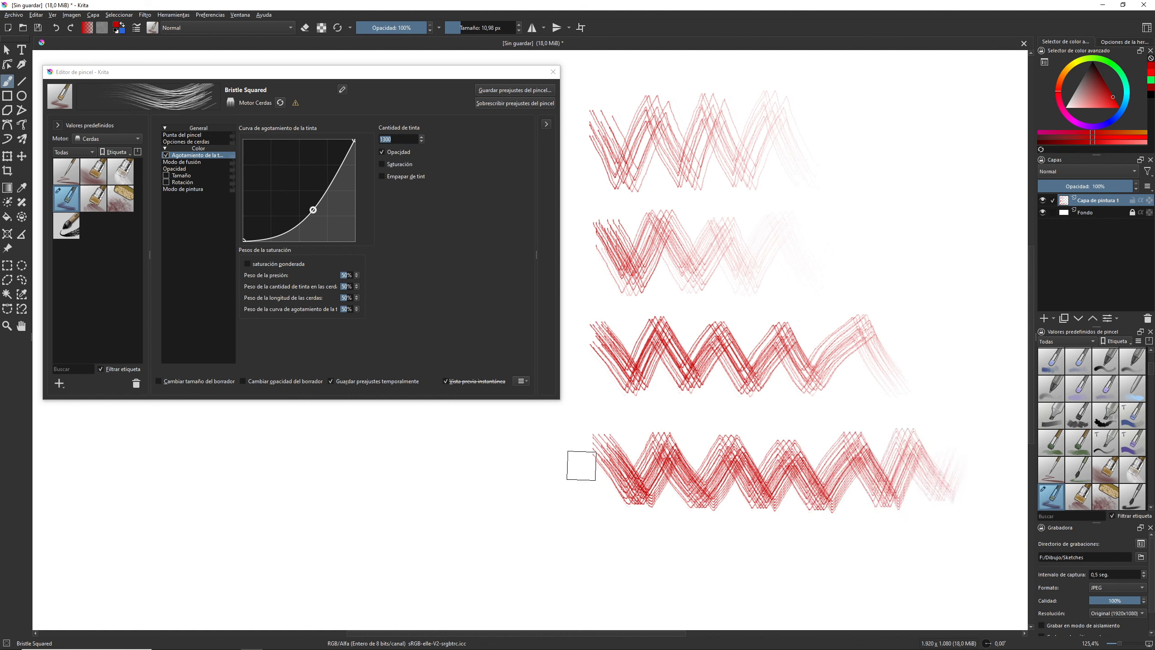
pyautogui.click(399, 215)
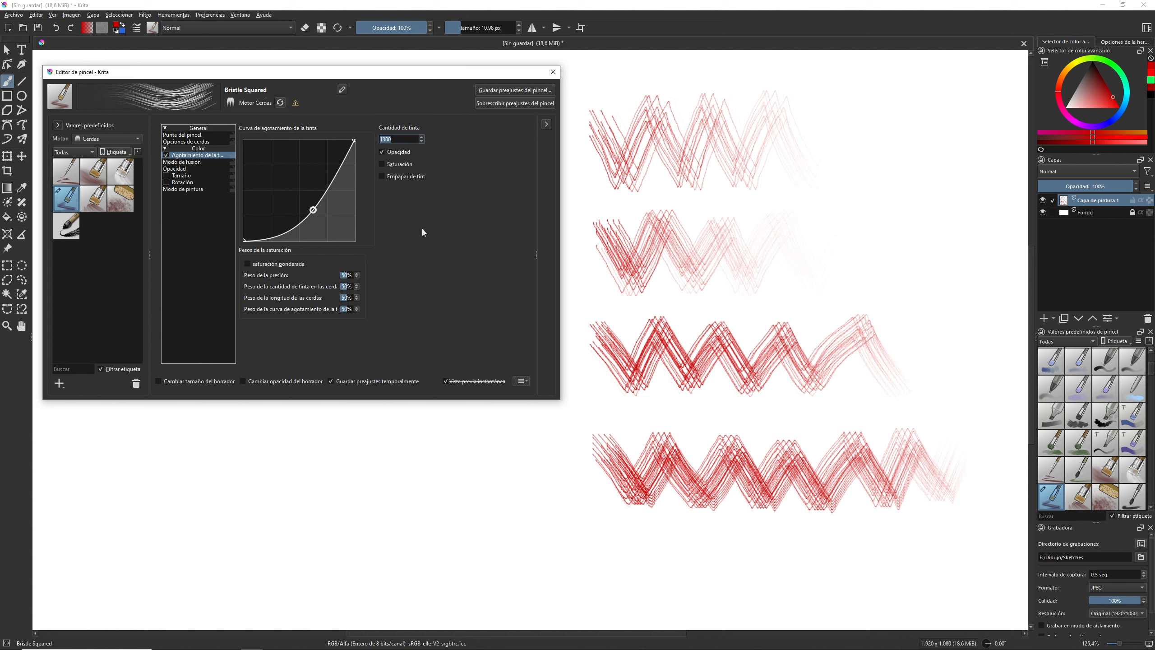
# - Enable saturation depletion and paint test zigzags with the downward-bent curve and with the depletion curve straightened
pyautogui.click(384, 164)
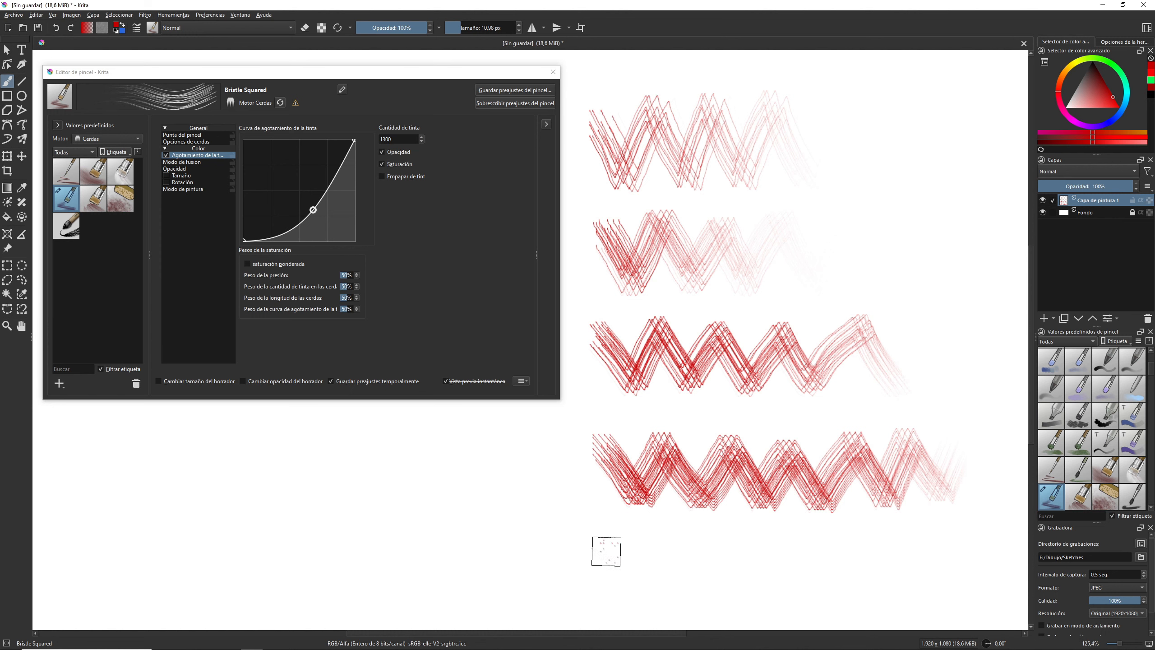
pyautogui.moveTo(598, 539)
pyautogui.mouseDown()
pyautogui.moveTo(643, 599)
pyautogui.moveTo(674, 547)
pyautogui.moveTo(707, 601)
pyautogui.moveTo(732, 543)
pyautogui.moveTo(758, 584)
pyautogui.moveTo(784, 535)
pyautogui.moveTo(815, 590)
pyautogui.moveTo(842, 541)
pyautogui.moveTo(875, 587)
pyautogui.moveTo(899, 535)
pyautogui.moveTo(930, 553)
pyautogui.mouseUp()
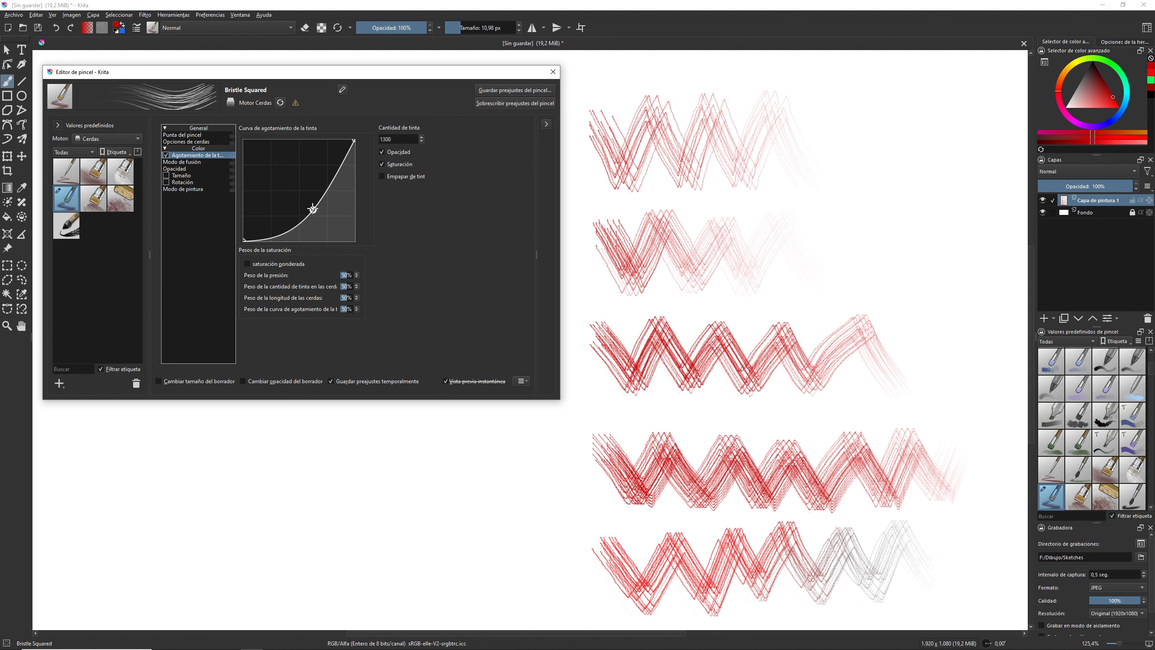
pyautogui.moveTo(312, 210); pyautogui.dragTo(294, 193)
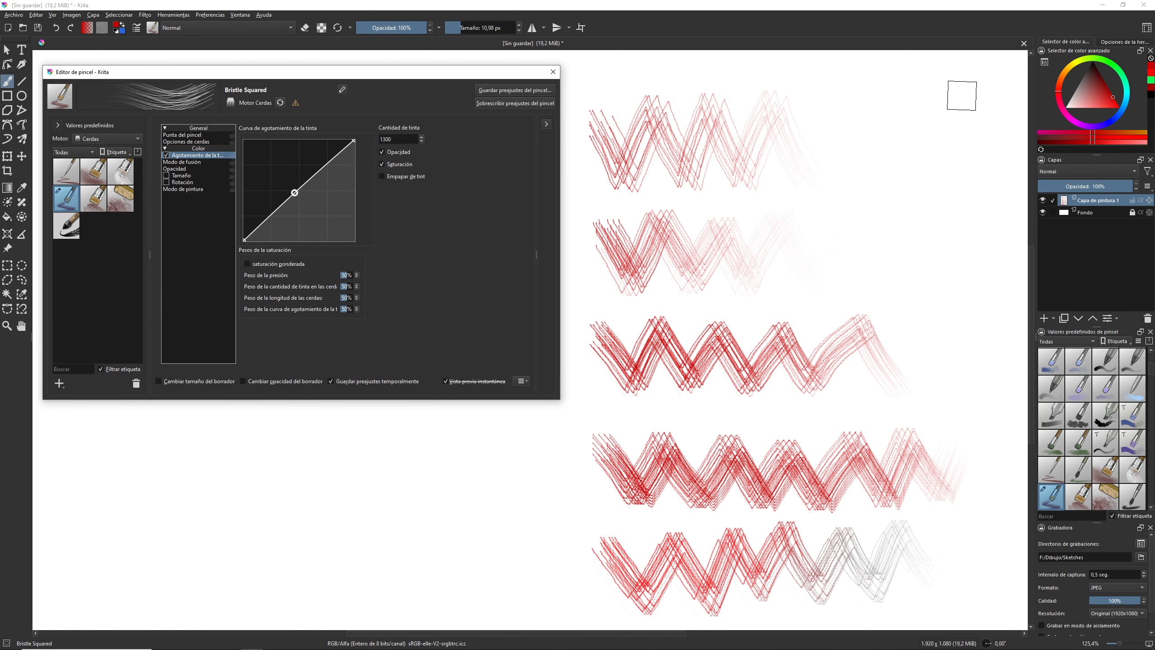
pyautogui.moveTo(964, 89)
pyautogui.mouseDown()
pyautogui.moveTo(886, 128)
pyautogui.moveTo(969, 148)
pyautogui.moveTo(878, 192)
pyautogui.moveTo(967, 207)
pyautogui.moveTo(908, 238)
pyautogui.moveTo(931, 252)
pyautogui.moveTo(911, 273)
pyautogui.moveTo(953, 289)
pyautogui.moveTo(930, 318)
pyautogui.mouseUp()
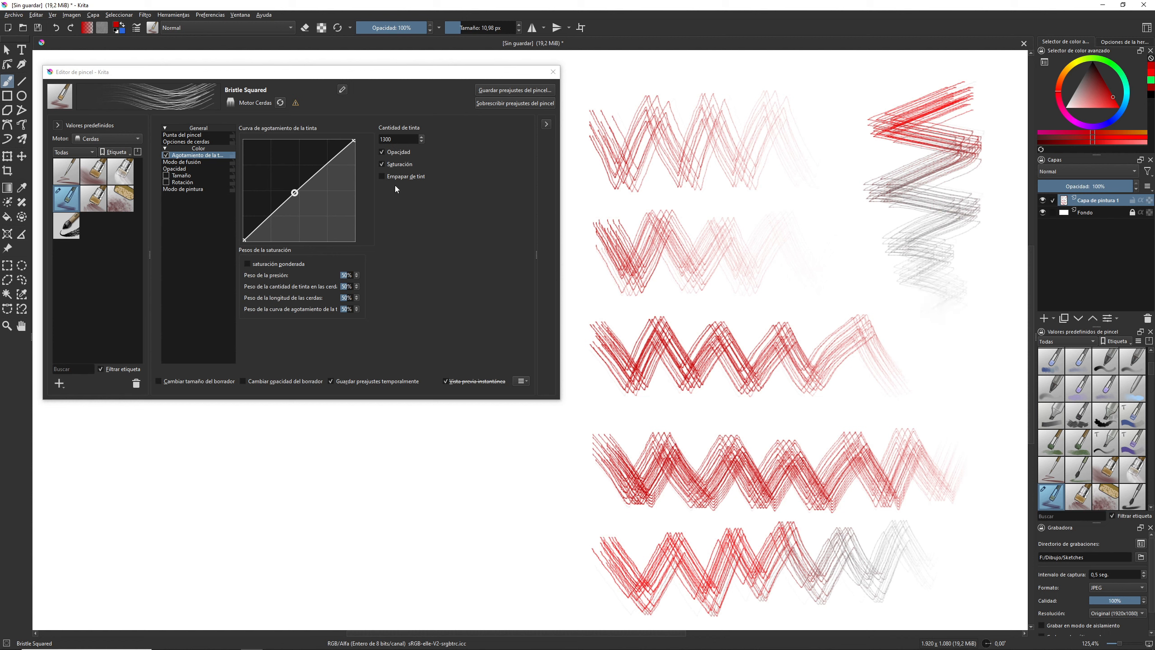
# - Enable ink soaking and paint test strokes over the third red zigzag and across the multicoloured painting
pyautogui.click(381, 176)
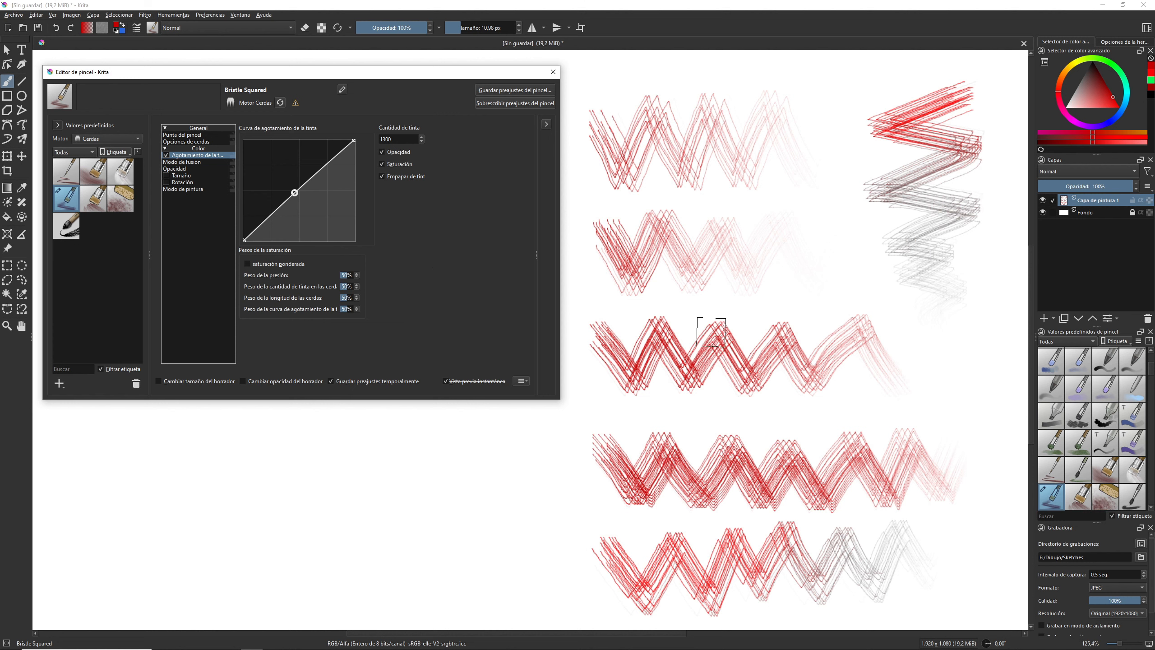
pyautogui.moveTo(723, 339)
pyautogui.mouseDown()
pyautogui.moveTo(753, 296)
pyautogui.moveTo(755, 311)
pyautogui.moveTo(780, 296)
pyautogui.moveTo(838, 321)
pyautogui.mouseUp()
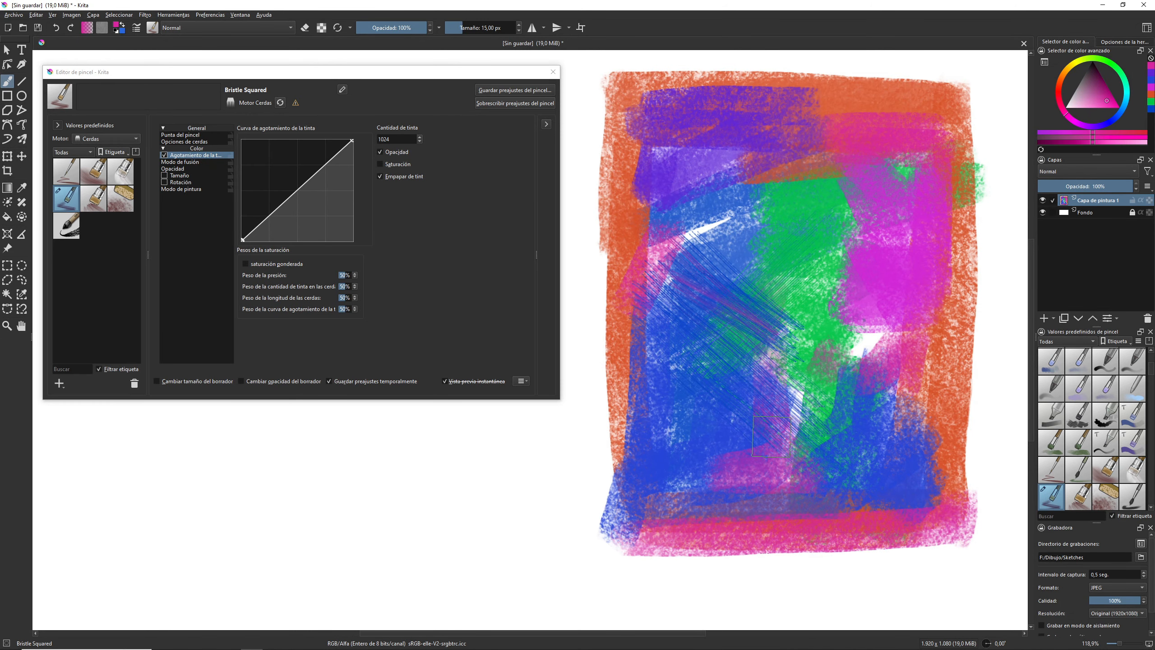
pyautogui.moveTo(771, 437); pyautogui.dragTo(839, 491)
pyautogui.moveTo(930, 371); pyautogui.dragTo(803, 398)
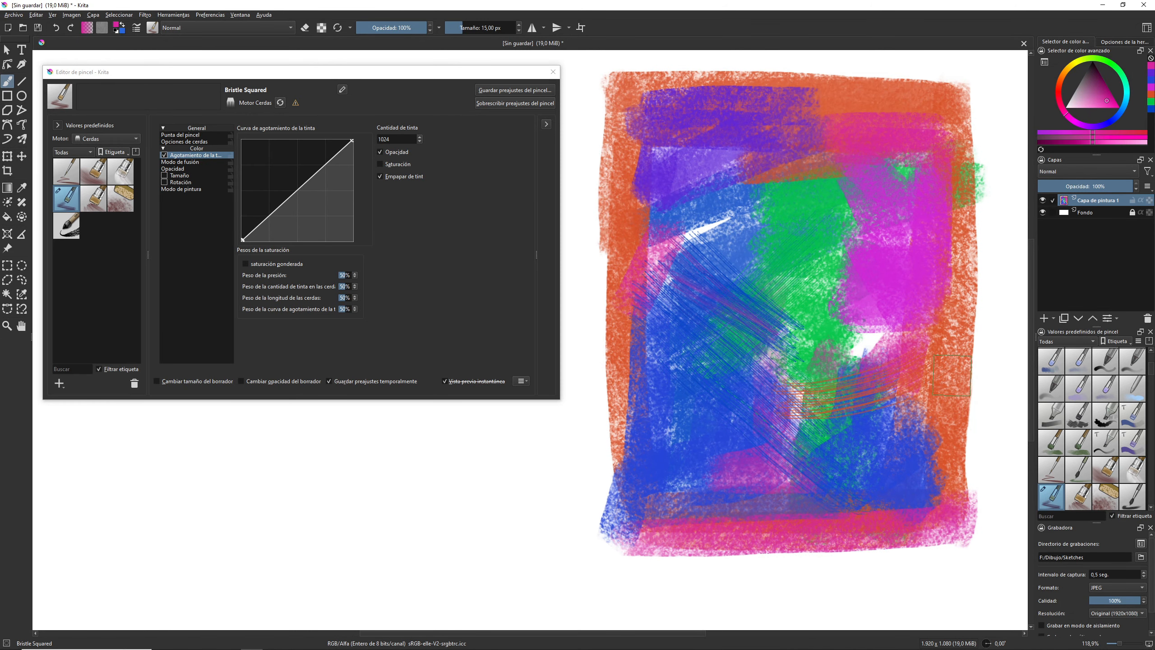
pyautogui.moveTo(930, 405); pyautogui.dragTo(814, 434)
pyautogui.moveTo(952, 450); pyautogui.dragTo(879, 496)
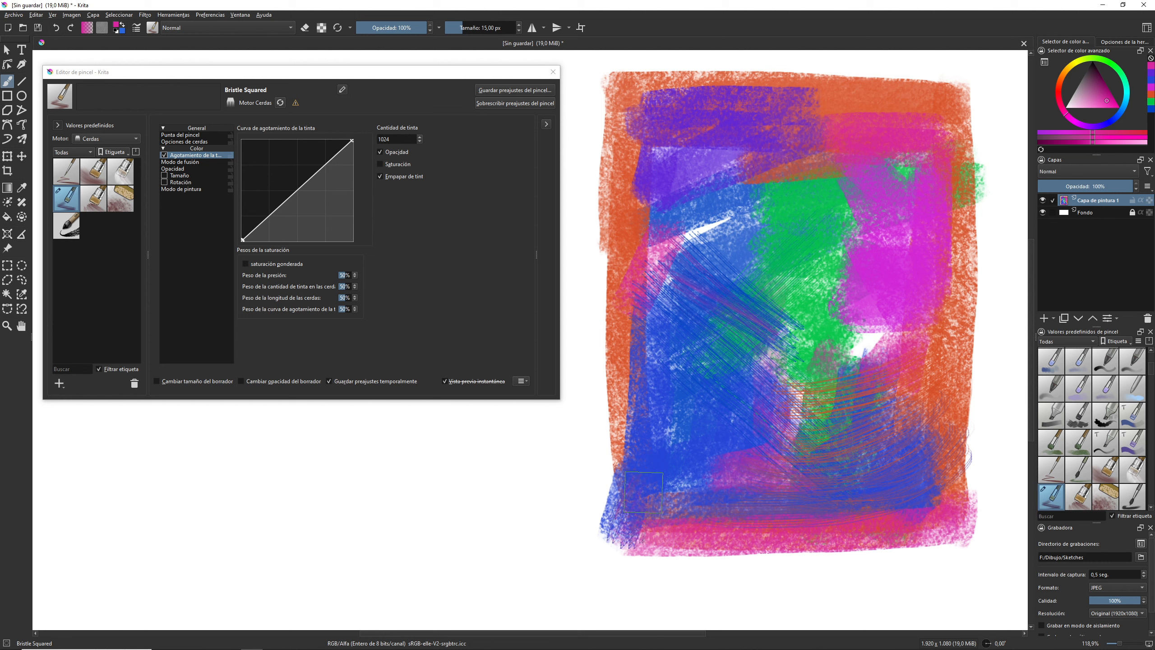
pyautogui.moveTo(683, 448); pyautogui.dragTo(878, 281)
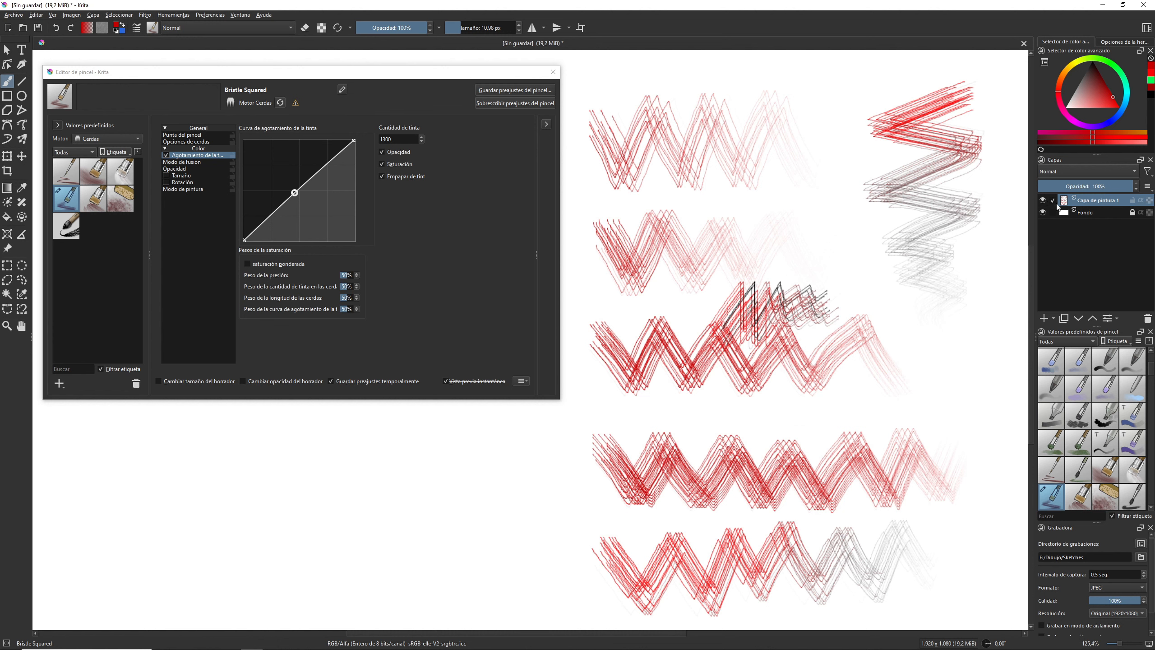
# - Hide and show the paint layer repeatedly to examine the background beneath the test strokes
pyautogui.click(1042, 201)
pyautogui.click(1042, 201)
pyautogui.click(1042, 202)
pyautogui.click(1042, 201)
# - Paint more soaked-ink strokes across the blue and green areas of the multicoloured painting
pyautogui.moveTo(936, 359)
pyautogui.mouseDown()
pyautogui.moveTo(975, 368)
pyautogui.moveTo(987, 400)
pyautogui.moveTo(962, 397)
pyautogui.moveTo(957, 376)
pyautogui.moveTo(939, 384)
pyautogui.moveTo(948, 388)
pyautogui.moveTo(940, 360)
pyautogui.mouseUp()
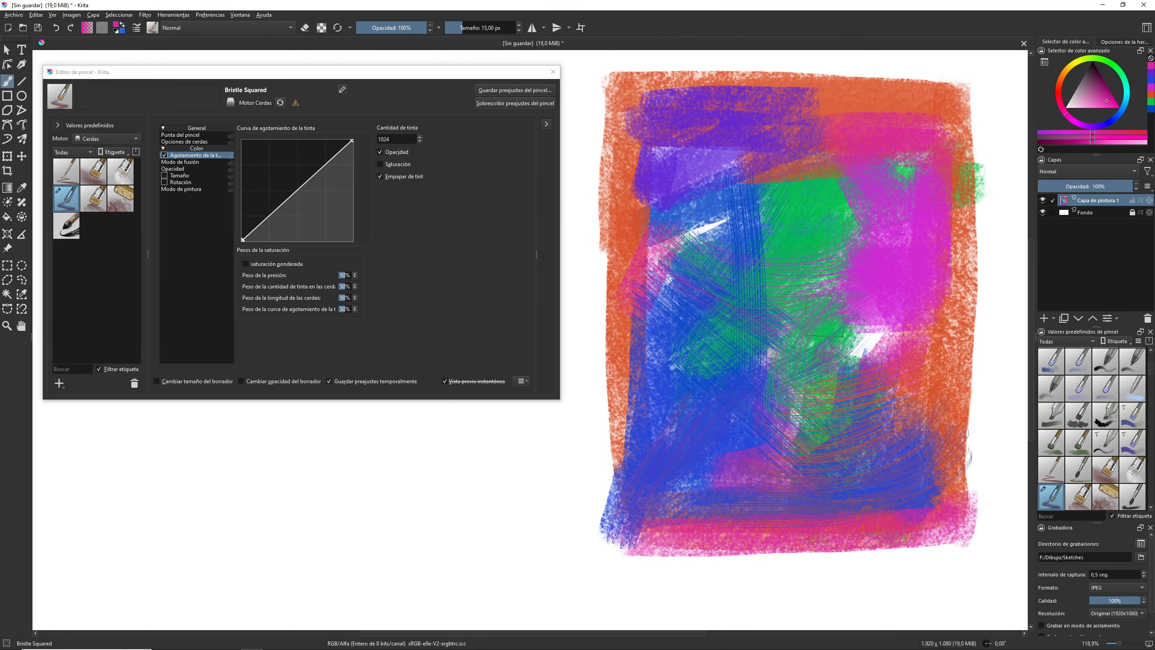
pyautogui.moveTo(755, 302)
pyautogui.mouseDown()
pyautogui.moveTo(885, 358)
pyautogui.moveTo(873, 353)
pyautogui.moveTo(889, 271)
pyautogui.moveTo(860, 392)
pyautogui.moveTo(871, 314)
pyautogui.moveTo(855, 365)
pyautogui.moveTo(913, 359)
pyautogui.moveTo(860, 335)
pyautogui.moveTo(905, 328)
pyautogui.mouseUp()
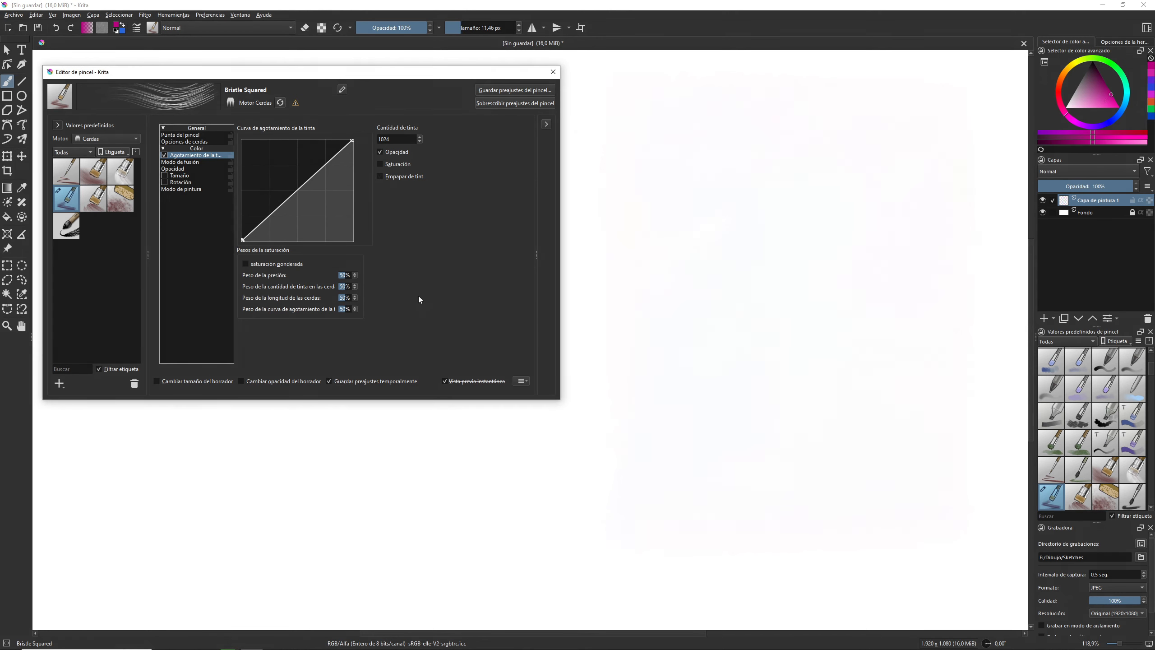
# - Enable weighted saturation and saturation depletion, and paint magenta hatched patches with the pressure weight at 0% and at 100%
pyautogui.click(245, 264)
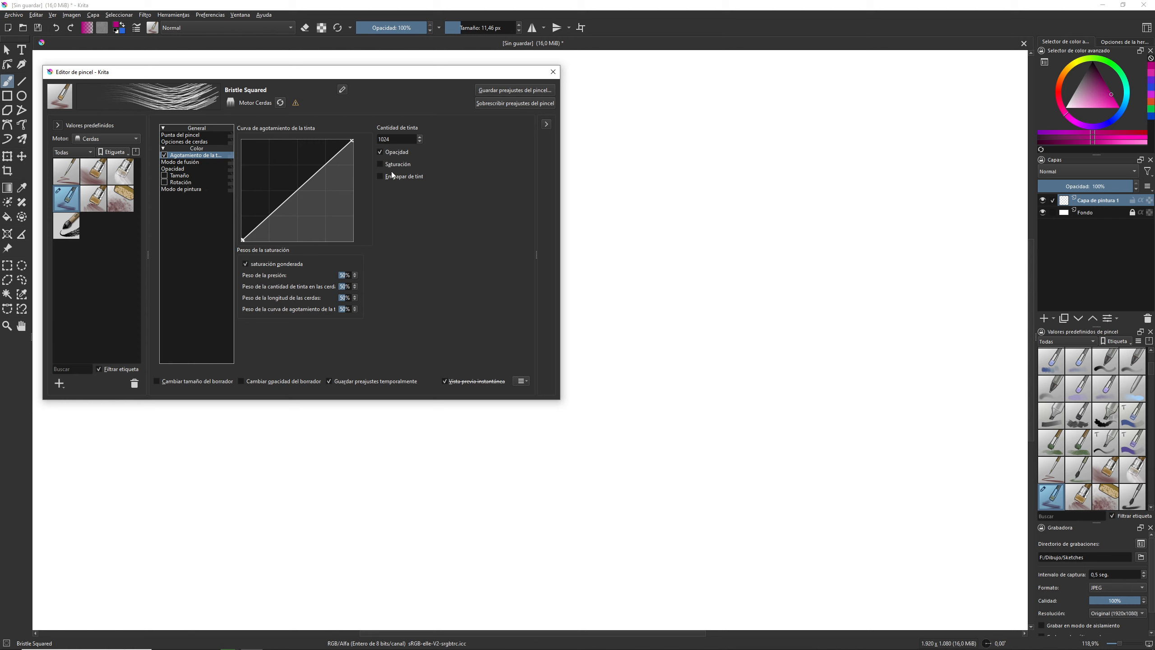
pyautogui.click(380, 164)
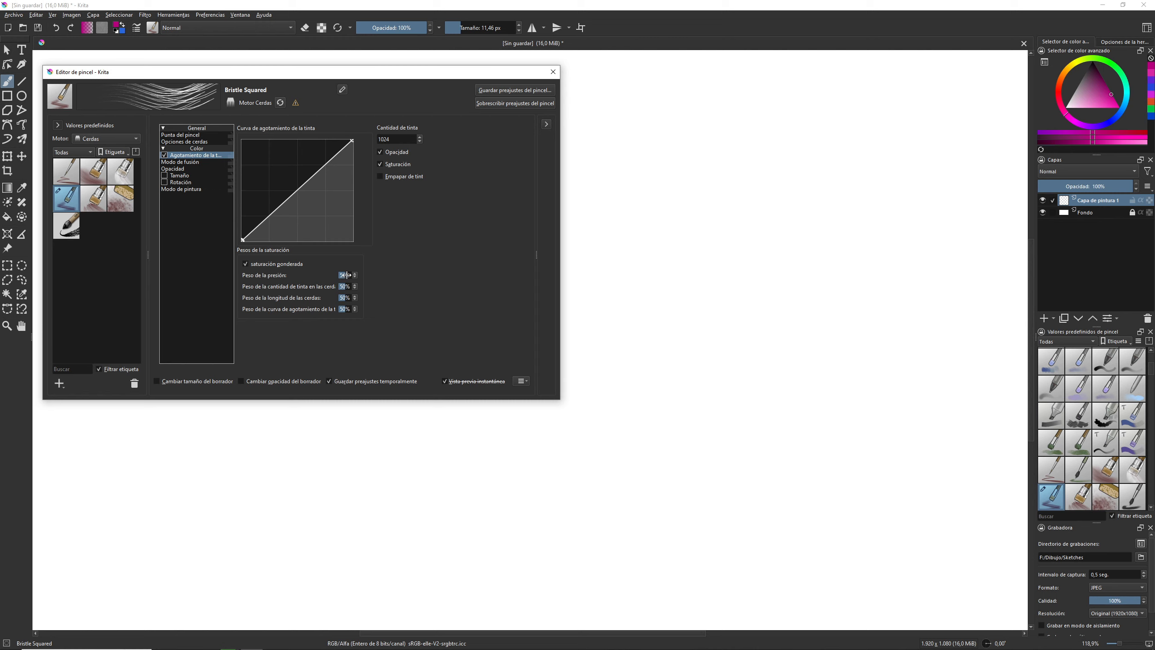
pyautogui.moveTo(346, 275); pyautogui.dragTo(332, 275)
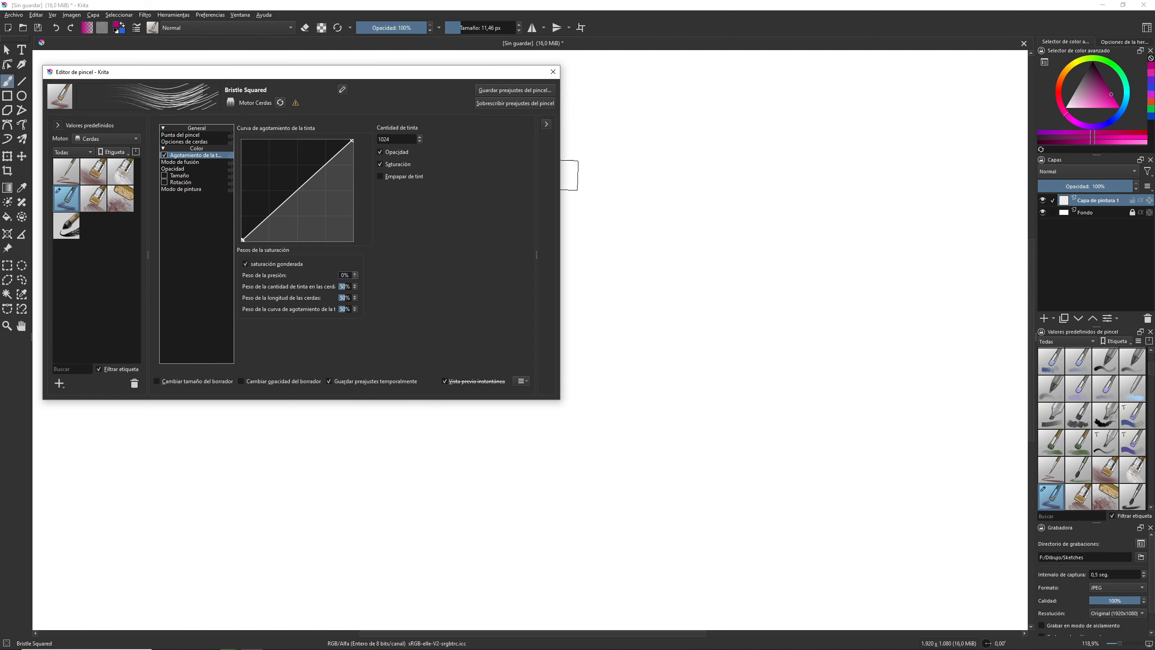
pyautogui.moveTo(649, 90)
pyautogui.mouseDown()
pyautogui.moveTo(598, 148)
pyautogui.moveTo(675, 94)
pyautogui.moveTo(616, 156)
pyautogui.moveTo(675, 119)
pyautogui.moveTo(621, 180)
pyautogui.moveTo(700, 127)
pyautogui.moveTo(642, 184)
pyautogui.moveTo(687, 160)
pyautogui.moveTo(690, 136)
pyautogui.moveTo(642, 178)
pyautogui.moveTo(697, 153)
pyautogui.moveTo(652, 212)
pyautogui.mouseUp()
pyautogui.moveTo(343, 276); pyautogui.dragTo(384, 275)
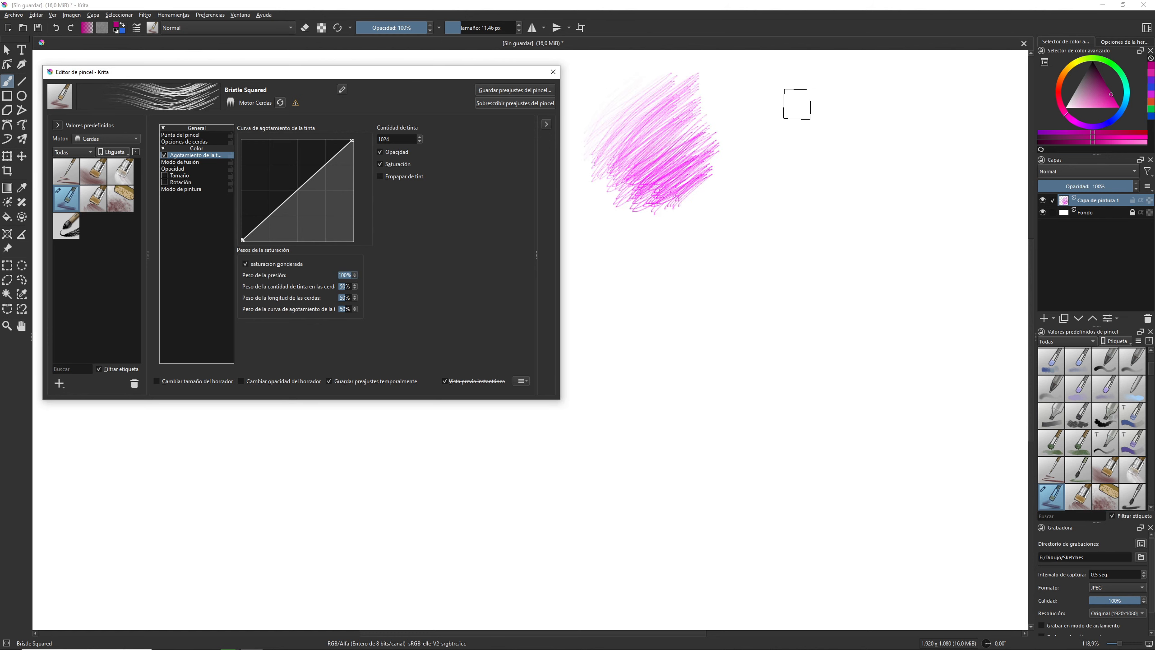
pyautogui.moveTo(797, 103)
pyautogui.mouseDown()
pyautogui.moveTo(739, 118)
pyautogui.moveTo(823, 92)
pyautogui.moveTo(755, 149)
pyautogui.moveTo(818, 127)
pyautogui.moveTo(831, 143)
pyautogui.moveTo(818, 182)
pyautogui.moveTo(782, 200)
pyautogui.mouseUp()
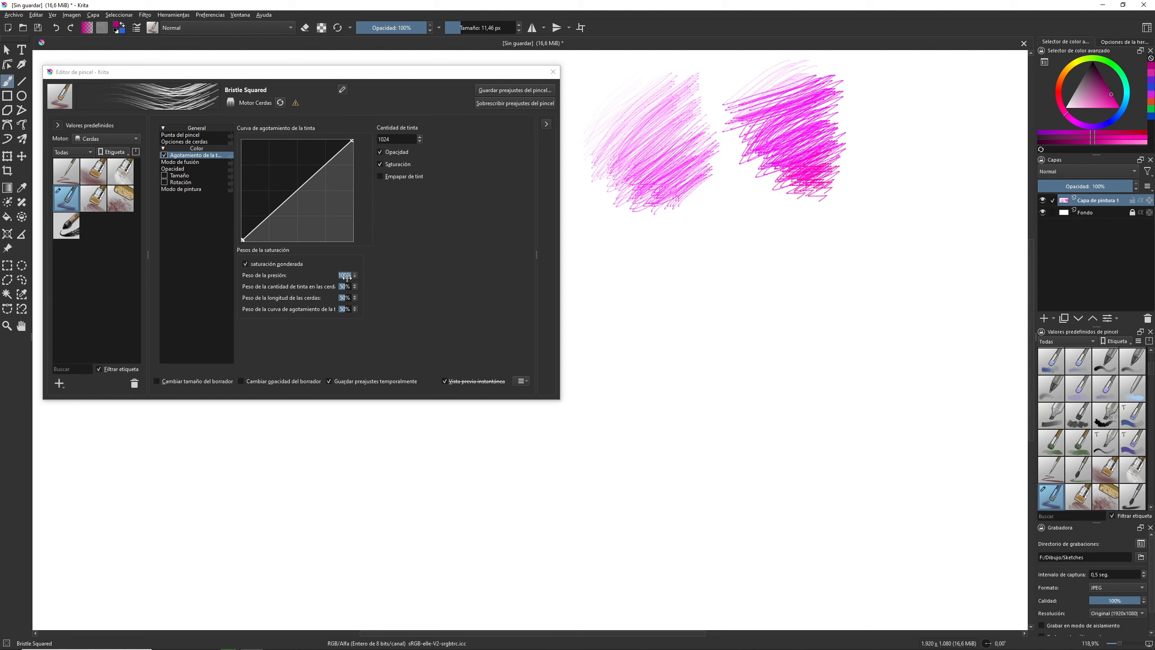
# - Set all four saturation weights to 0% and disable opacity depletion
pyautogui.moveTo(343, 276)
pyautogui.mouseDown()
pyautogui.moveTo(324, 273)
pyautogui.moveTo(339, 287)
pyautogui.moveTo(337, 309)
pyautogui.mouseUp()
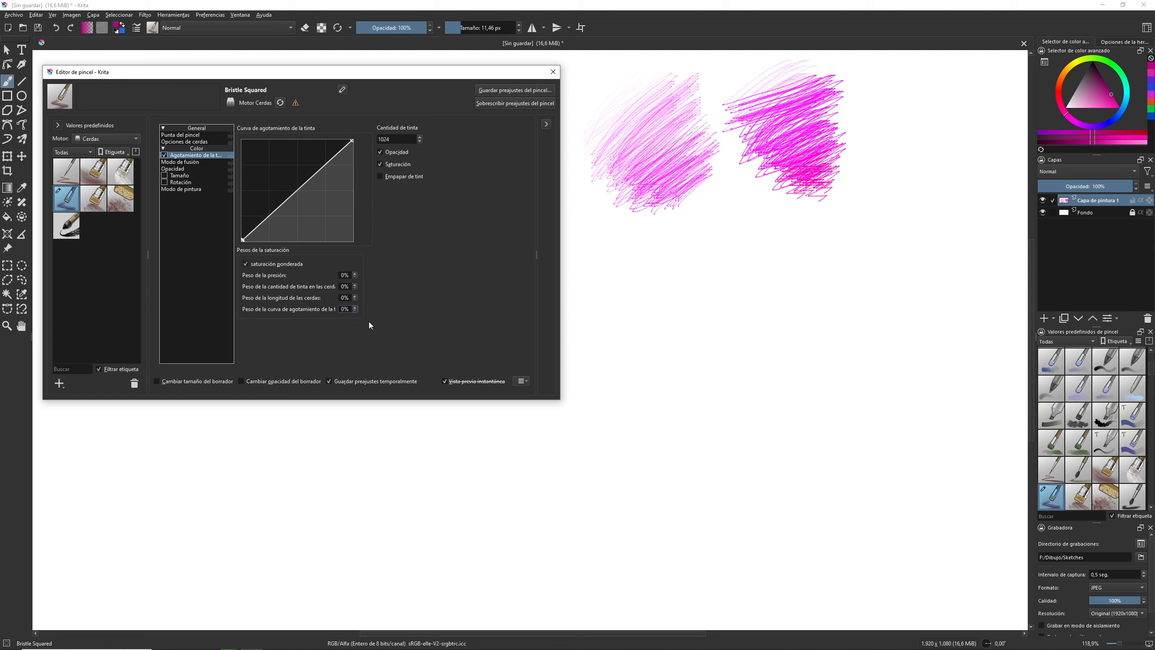
pyautogui.click(380, 153)
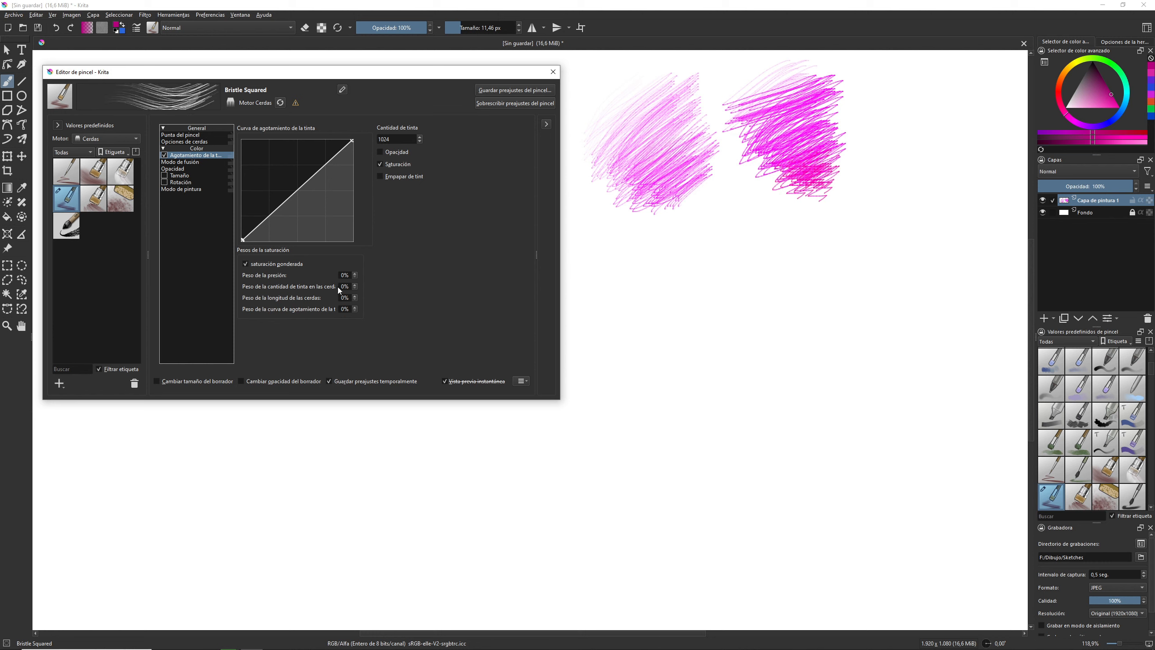
# - Paint one hatched patch with only the pressure weight raised and another with only the bristle ink amount weight at 100%
pyautogui.moveTo(354, 275); pyautogui.dragTo(357, 272)
pyautogui.moveTo(645, 241)
pyautogui.mouseDown()
pyautogui.moveTo(600, 291)
pyautogui.moveTo(665, 247)
pyautogui.moveTo(666, 263)
pyautogui.moveTo(618, 313)
pyautogui.moveTo(625, 328)
pyautogui.moveTo(683, 305)
pyautogui.moveTo(661, 353)
pyautogui.mouseUp()
pyautogui.moveTo(344, 276); pyautogui.dragTo(383, 288)
pyautogui.moveTo(773, 232)
pyautogui.mouseDown()
pyautogui.moveTo(735, 269)
pyautogui.moveTo(789, 250)
pyautogui.moveTo(755, 296)
pyautogui.moveTo(814, 279)
pyautogui.moveTo(801, 339)
pyautogui.moveTo(775, 345)
pyautogui.mouseUp()
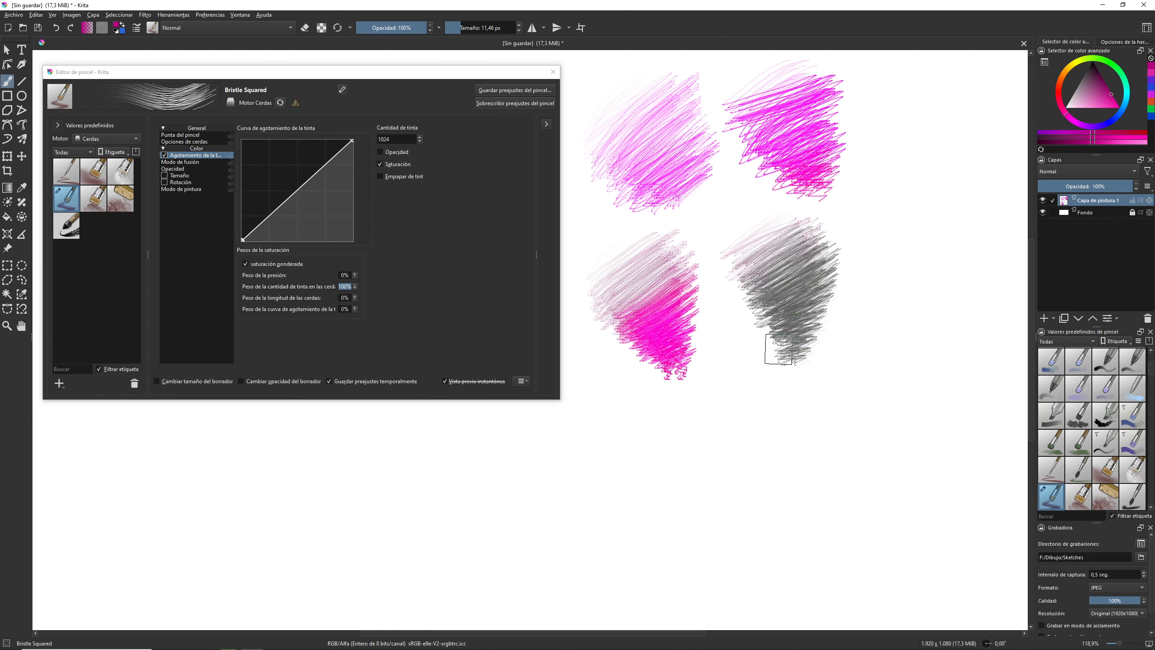
# - Paint one hatched patch with only the bristle length weight at 100% and another with only the depletion curve weight at 100%
pyautogui.moveTo(346, 286)
pyautogui.mouseDown()
pyautogui.moveTo(316, 295)
pyautogui.moveTo(383, 304)
pyautogui.mouseUp()
pyautogui.moveTo(900, 232)
pyautogui.mouseDown()
pyautogui.moveTo(879, 272)
pyautogui.moveTo(936, 300)
pyautogui.moveTo(910, 341)
pyautogui.moveTo(879, 349)
pyautogui.mouseUp()
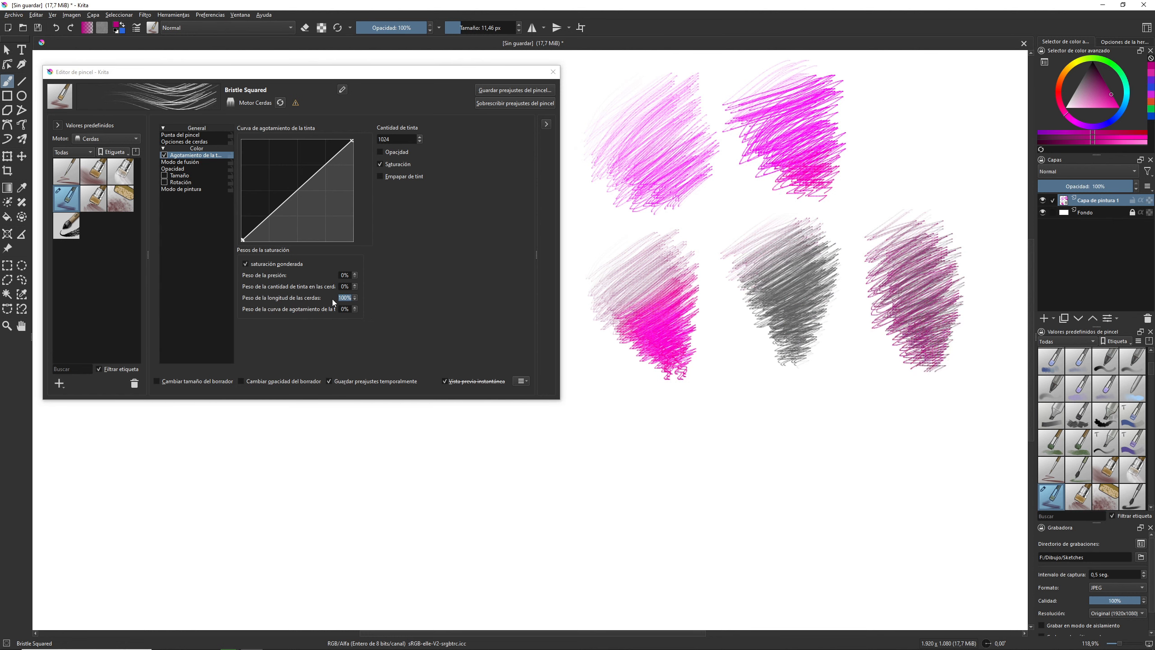
pyautogui.moveTo(349, 299); pyautogui.dragTo(385, 319)
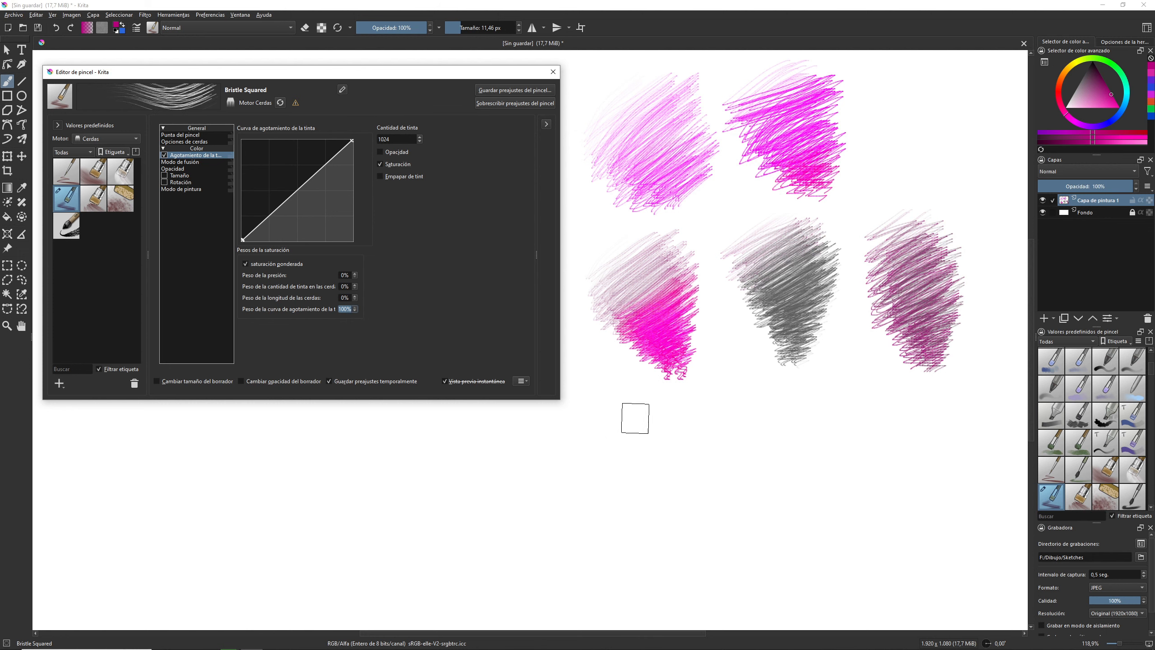
pyautogui.moveTo(634, 418)
pyautogui.mouseDown()
pyautogui.moveTo(607, 446)
pyautogui.moveTo(611, 494)
pyautogui.moveTo(679, 475)
pyautogui.moveTo(657, 547)
pyautogui.moveTo(685, 557)
pyautogui.mouseUp()
pyautogui.click(409, 343)
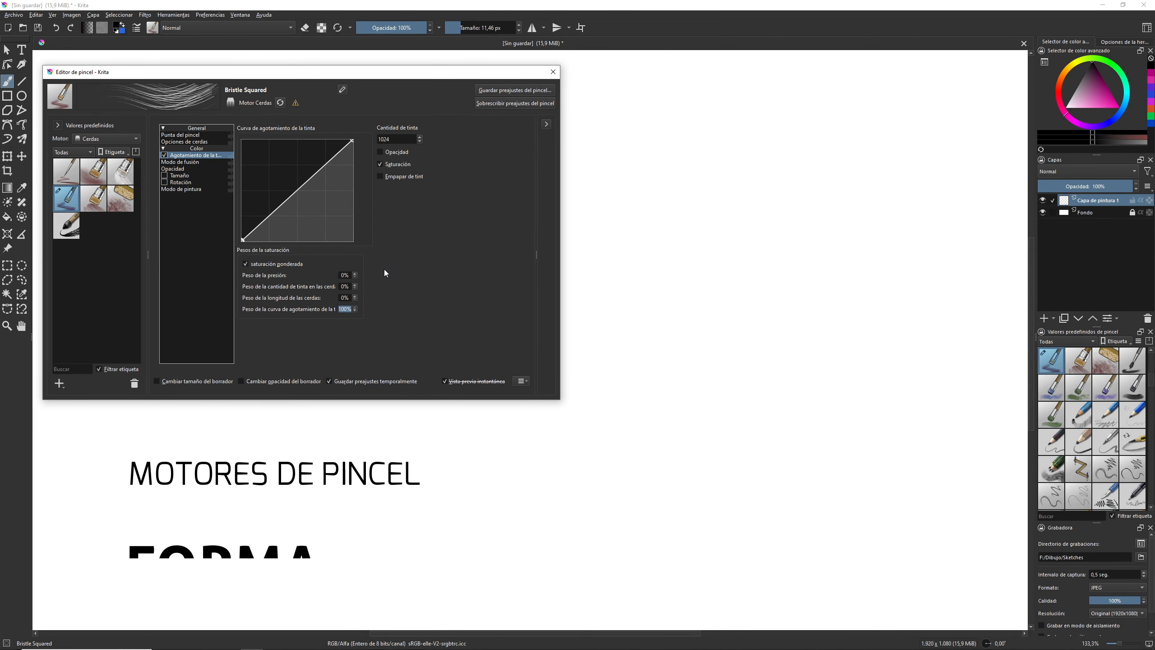
# - Load the Shape fill preset of the Forma brush engine and paint a black test shape near the canvas's upper edge
pyautogui.click(107, 139)
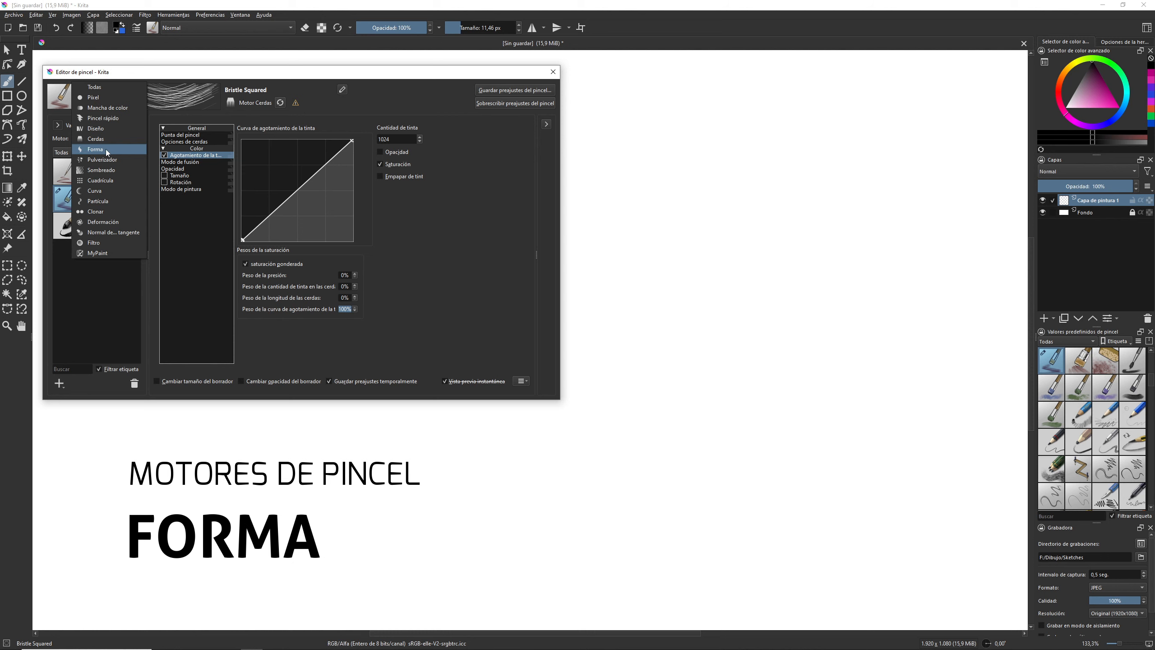
pyautogui.click(105, 149)
pyautogui.click(68, 172)
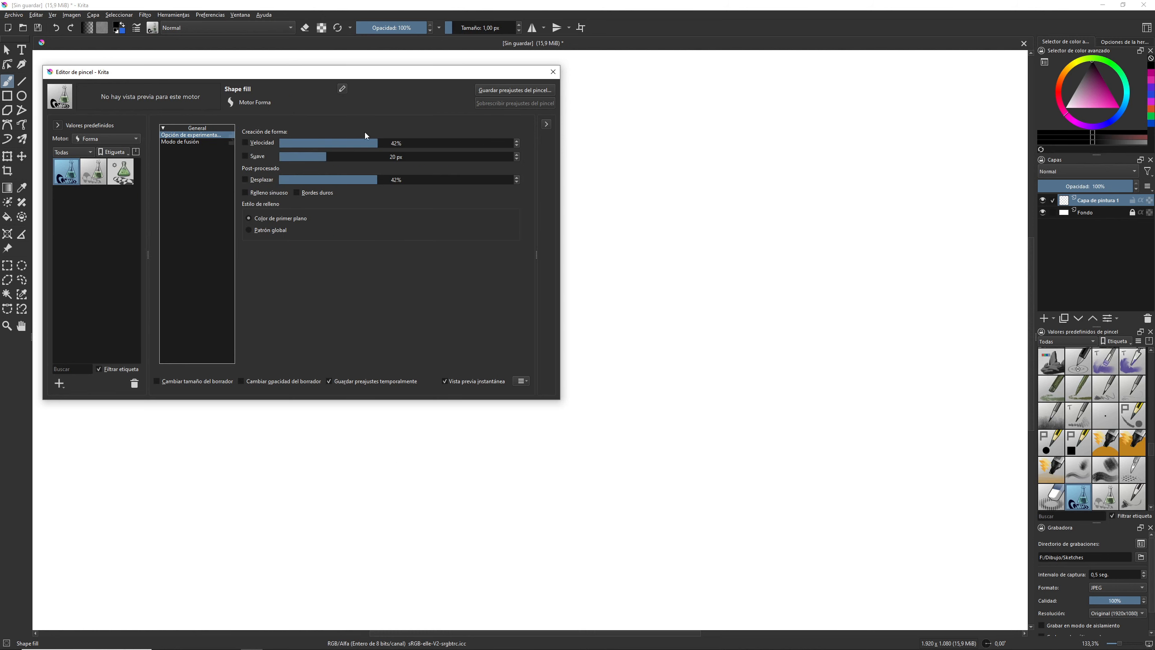
pyautogui.moveTo(641, 83)
pyautogui.mouseDown()
pyautogui.moveTo(617, 99)
pyautogui.moveTo(612, 146)
pyautogui.moveTo(675, 130)
pyautogui.moveTo(659, 102)
pyautogui.moveTo(644, 121)
pyautogui.moveTo(644, 60)
pyautogui.moveTo(623, 70)
pyautogui.moveTo(638, 92)
pyautogui.mouseUp()
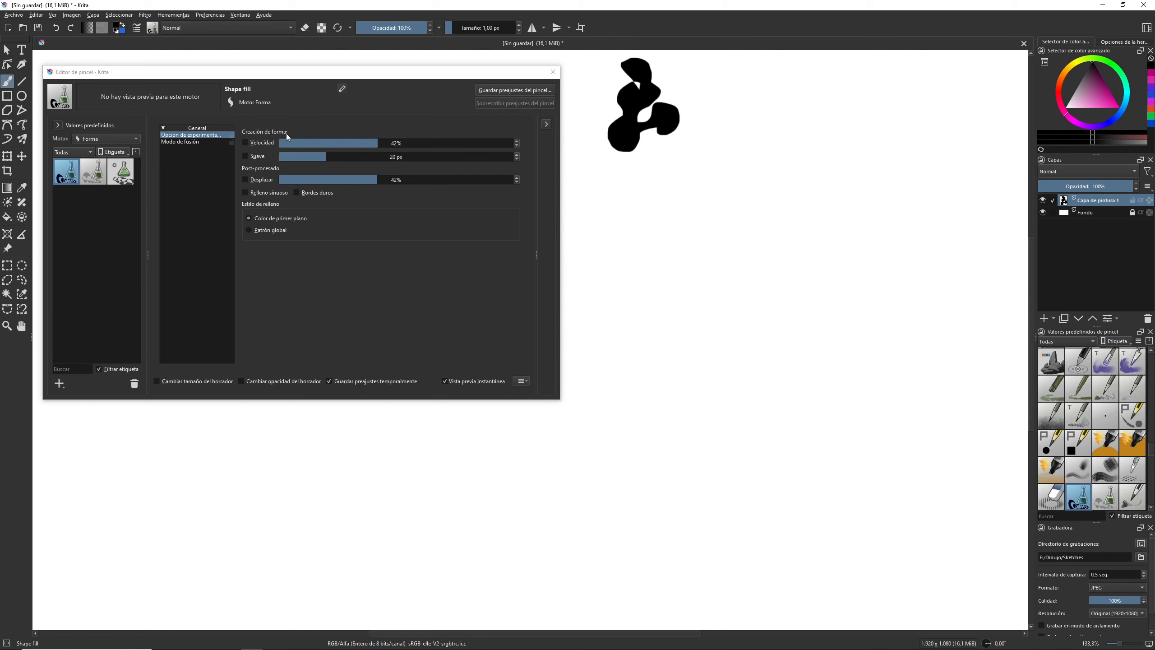
# - Enable Velocidad and paint black test shapes beside the first one, with the speed at 42% and at 91%
pyautogui.click(245, 143)
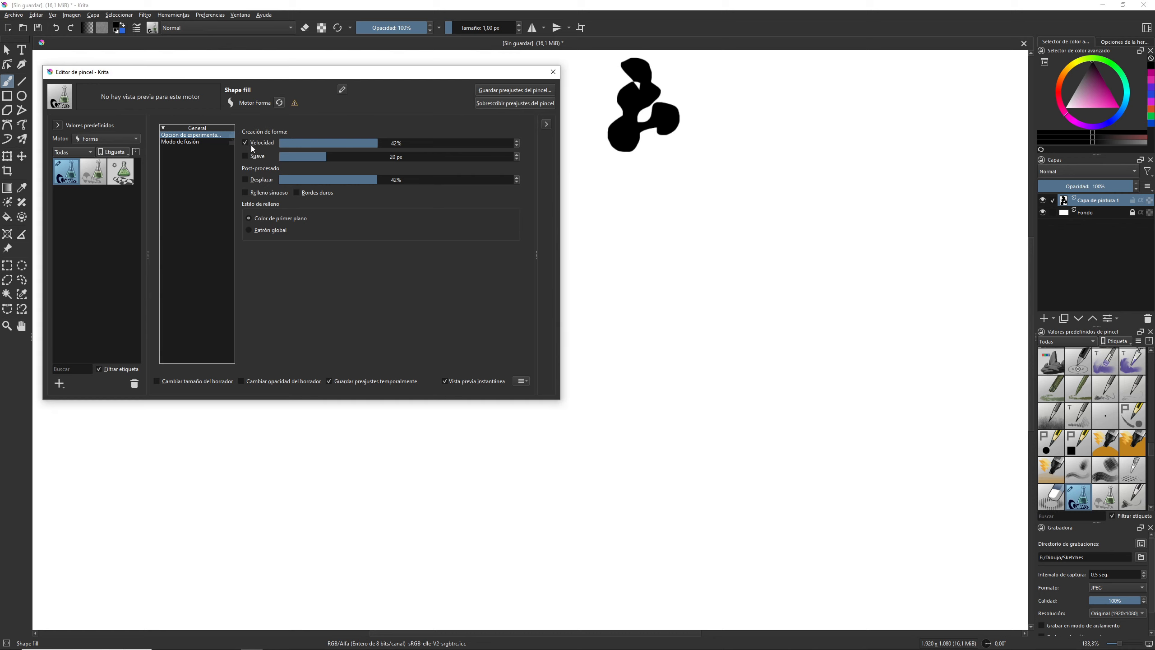
pyautogui.moveTo(729, 67)
pyautogui.mouseDown()
pyautogui.moveTo(701, 131)
pyautogui.moveTo(708, 157)
pyautogui.moveTo(752, 103)
pyautogui.moveTo(757, 71)
pyautogui.moveTo(730, 68)
pyautogui.mouseUp()
pyautogui.moveTo(380, 142); pyautogui.dragTo(495, 139)
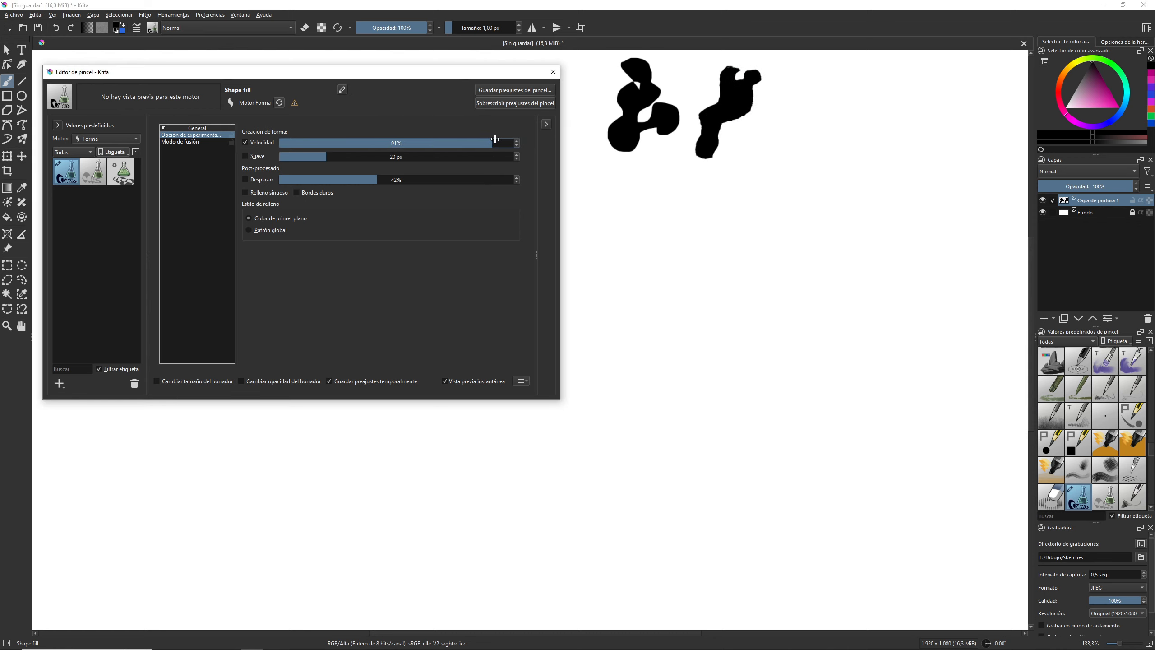
pyautogui.moveTo(814, 69)
pyautogui.mouseDown()
pyautogui.moveTo(782, 133)
pyautogui.moveTo(817, 132)
pyautogui.moveTo(817, 104)
pyautogui.moveTo(841, 74)
pyautogui.mouseUp()
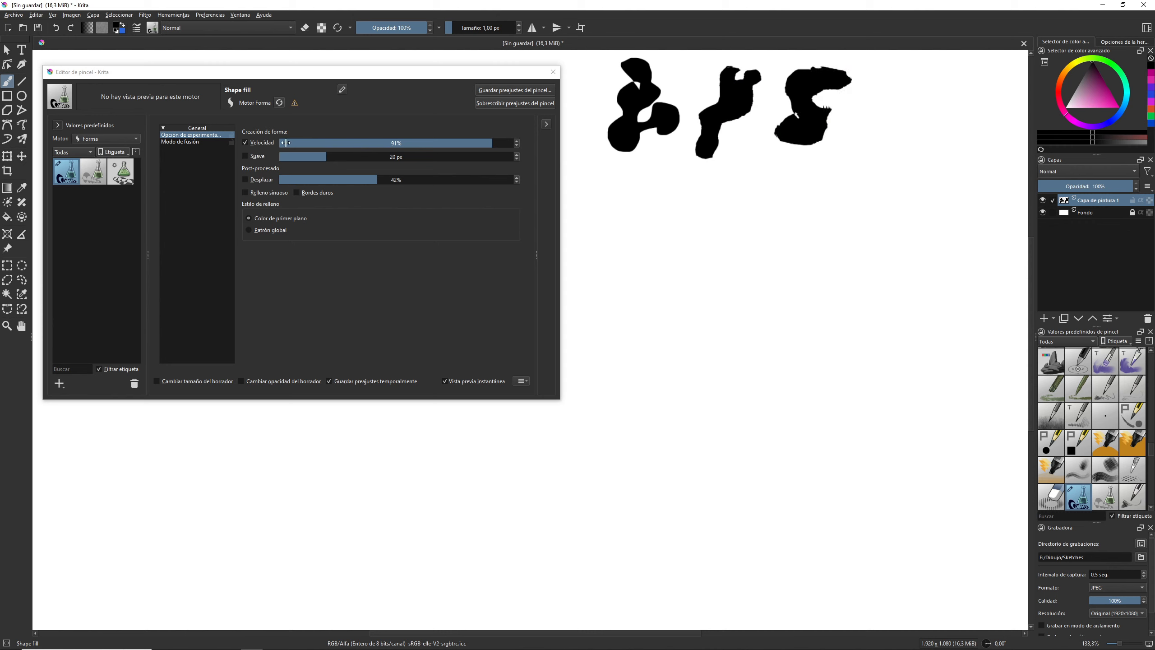
# - Paint one black test shape with only Suave enabled at 20 px and another with Suave at 25 px plus Velocidad at 91%
pyautogui.click(245, 143)
pyautogui.click(245, 156)
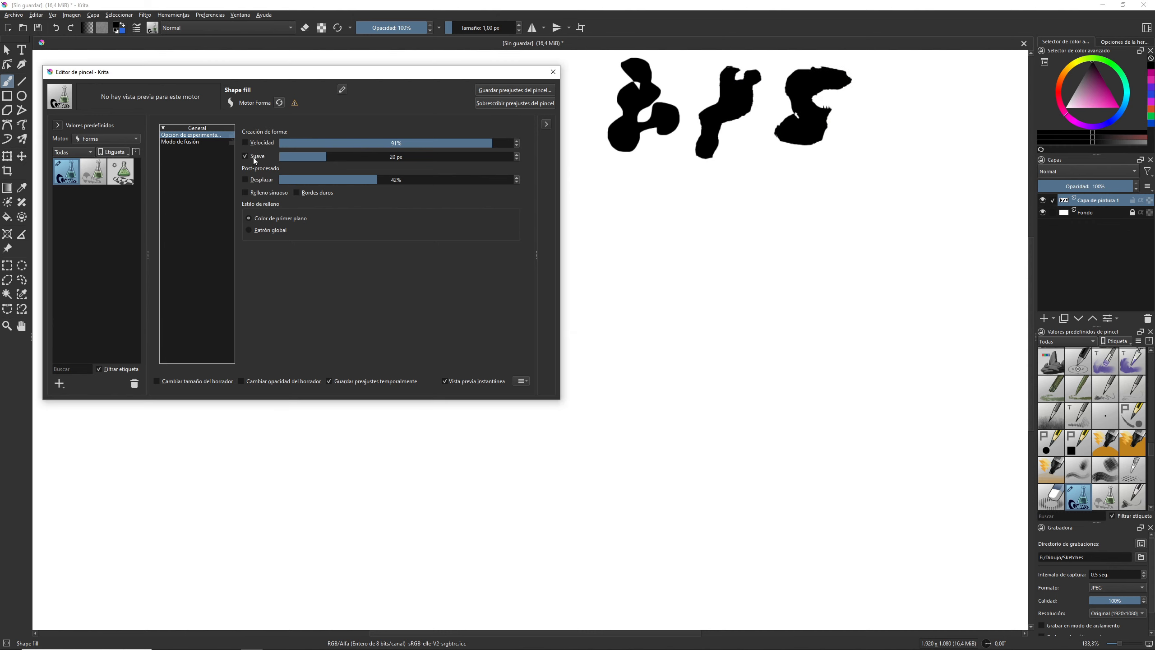
pyautogui.moveTo(894, 71)
pyautogui.mouseDown()
pyautogui.moveTo(863, 135)
pyautogui.moveTo(877, 147)
pyautogui.moveTo(899, 151)
pyautogui.moveTo(914, 136)
pyautogui.moveTo(909, 106)
pyautogui.moveTo(933, 85)
pyautogui.moveTo(941, 135)
pyautogui.moveTo(962, 133)
pyautogui.moveTo(971, 121)
pyautogui.moveTo(945, 71)
pyautogui.moveTo(921, 78)
pyautogui.mouseUp()
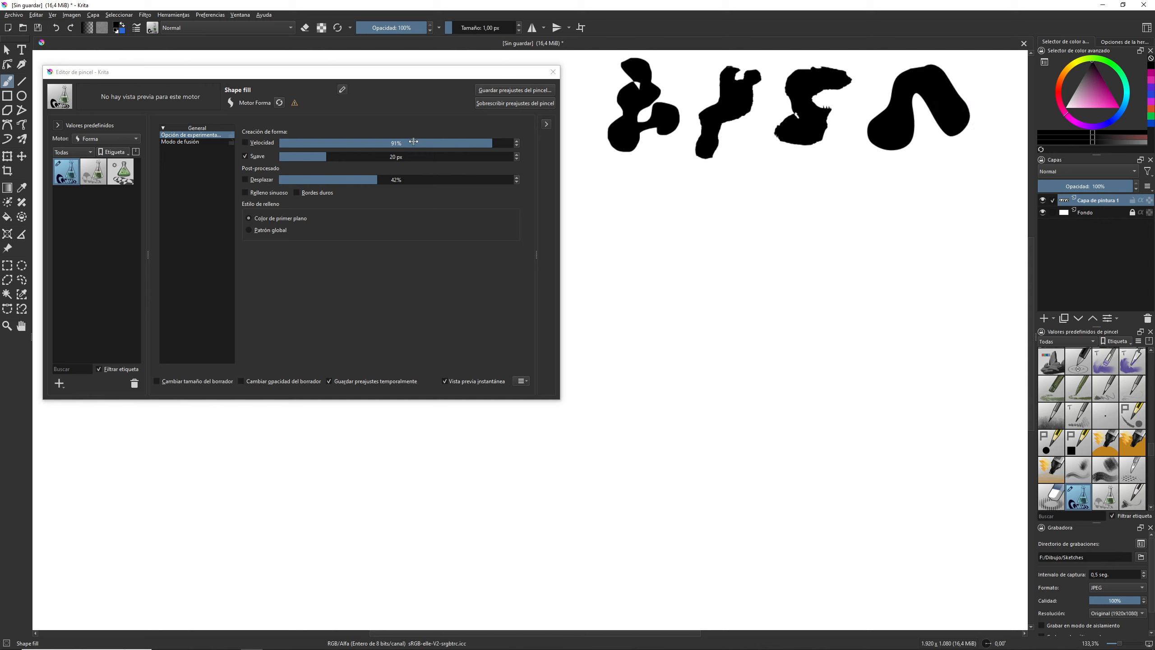
pyautogui.moveTo(330, 154)
pyautogui.mouseDown()
pyautogui.moveTo(382, 156)
pyautogui.moveTo(331, 156)
pyautogui.mouseUp()
pyautogui.click(245, 143)
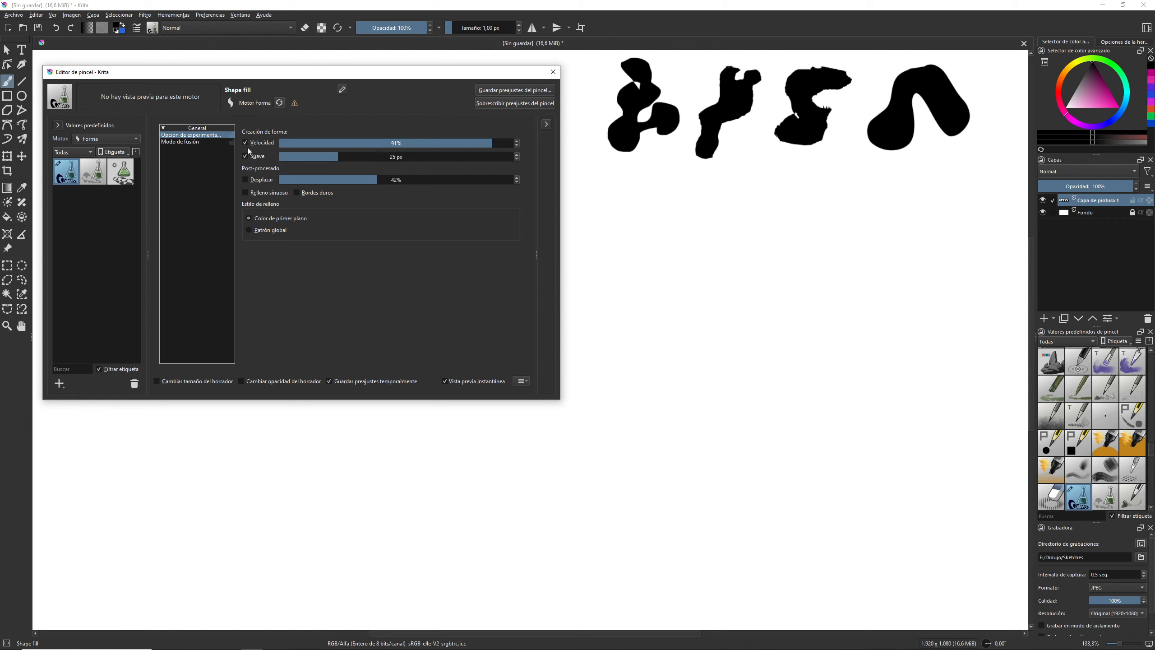
pyautogui.moveTo(739, 176)
pyautogui.mouseDown()
pyautogui.moveTo(640, 195)
pyautogui.moveTo(650, 231)
pyautogui.moveTo(757, 200)
pyautogui.moveTo(867, 209)
pyautogui.moveTo(875, 188)
pyautogui.moveTo(758, 177)
pyautogui.mouseUp()
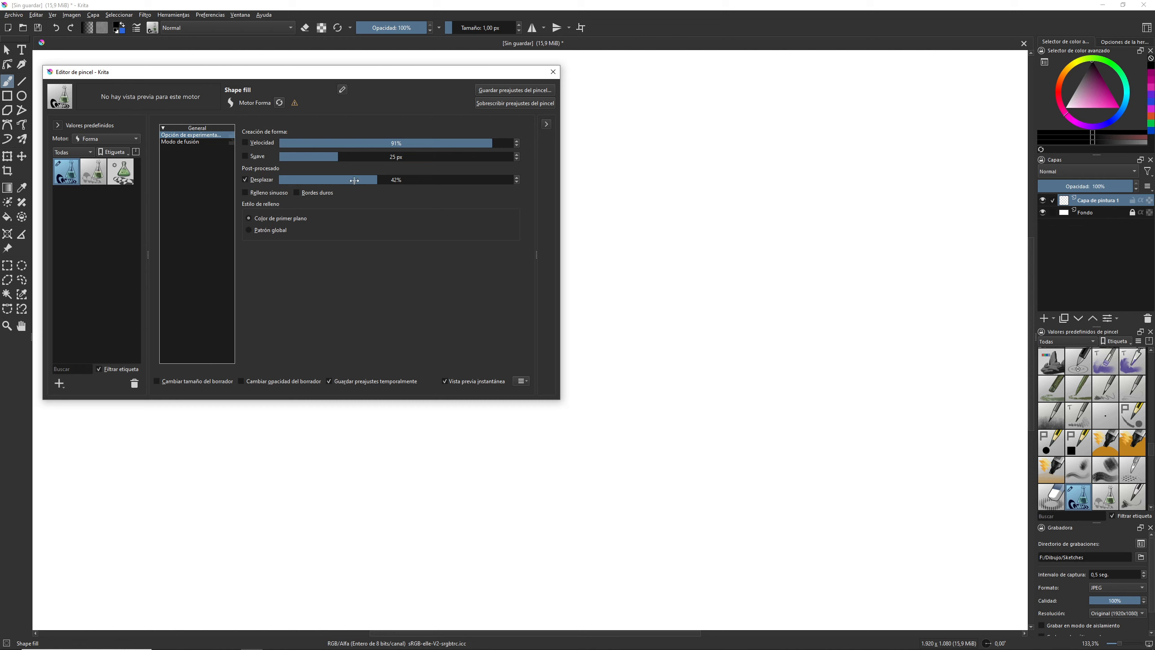
# - Set Desplazar to 5% as the only active shape option and paint large black test shapes
pyautogui.moveTo(377, 180); pyautogui.dragTo(291, 186)
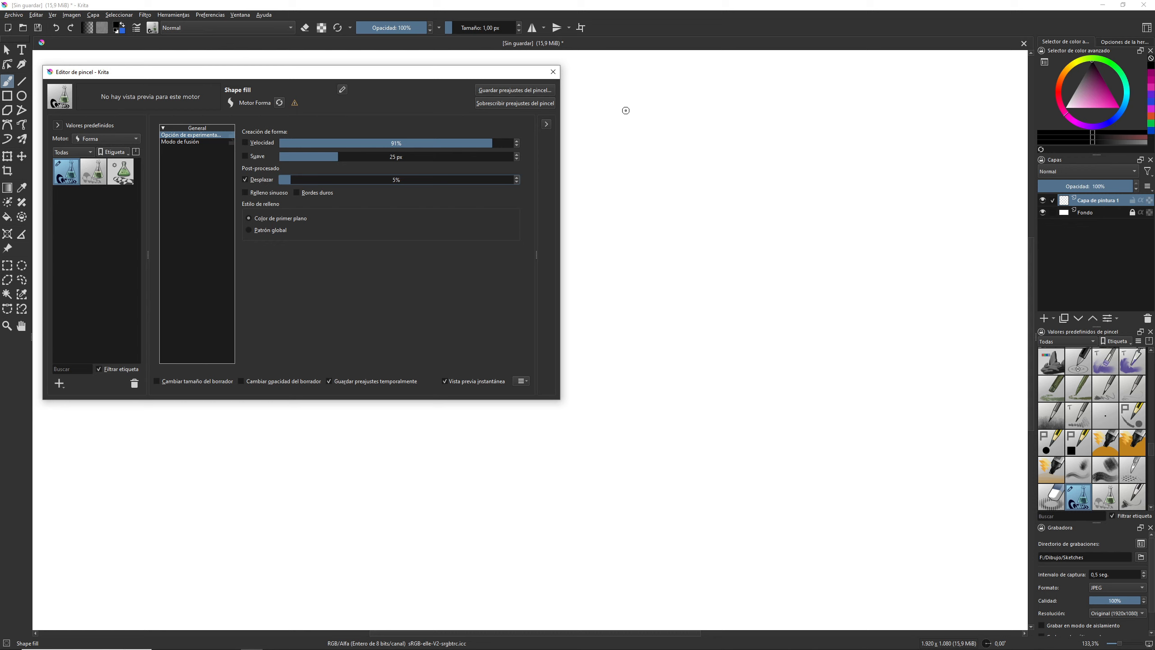
pyautogui.moveTo(619, 106)
pyautogui.mouseDown()
pyautogui.moveTo(753, 95)
pyautogui.moveTo(835, 109)
pyautogui.mouseUp()
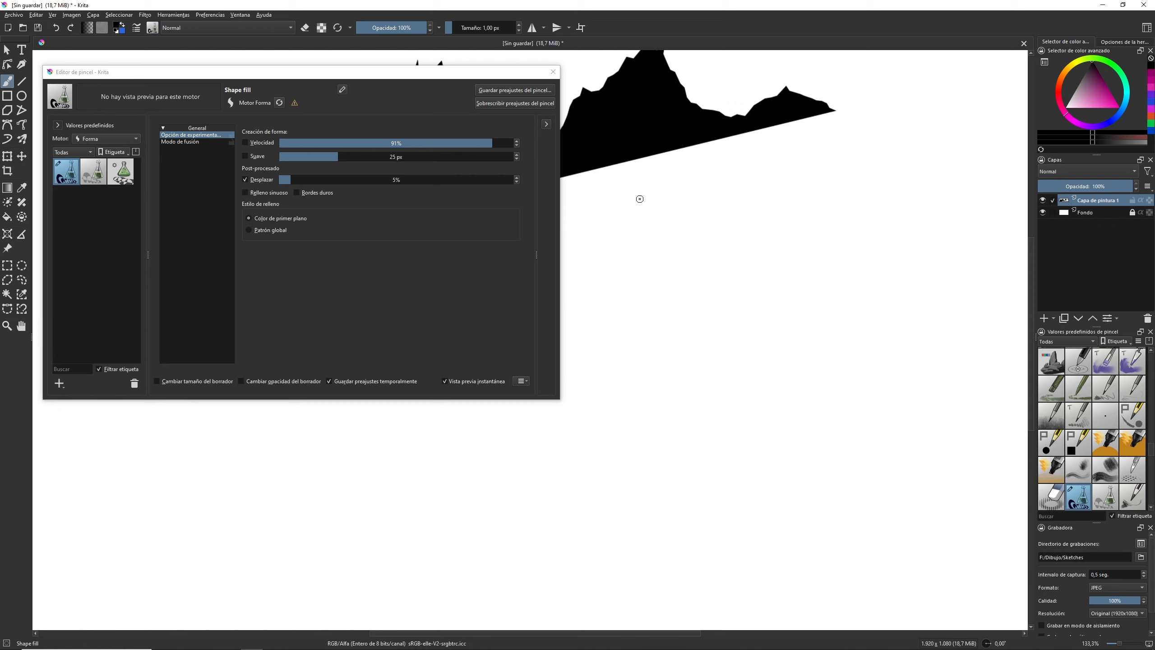
pyautogui.moveTo(783, 181)
pyautogui.mouseDown()
pyautogui.moveTo(929, 185)
pyautogui.moveTo(977, 199)
pyautogui.moveTo(987, 219)
pyautogui.moveTo(673, 210)
pyautogui.moveTo(620, 229)
pyautogui.moveTo(636, 261)
pyautogui.moveTo(855, 233)
pyautogui.moveTo(909, 180)
pyautogui.moveTo(859, 151)
pyautogui.moveTo(814, 150)
pyautogui.moveTo(683, 181)
pyautogui.moveTo(627, 205)
pyautogui.moveTo(572, 252)
pyautogui.moveTo(592, 331)
pyautogui.moveTo(591, 531)
pyautogui.moveTo(837, 485)
pyautogui.moveTo(968, 373)
pyautogui.moveTo(777, 272)
pyautogui.moveTo(865, 335)
pyautogui.moveTo(749, 362)
pyautogui.moveTo(884, 296)
pyautogui.moveTo(782, 323)
pyautogui.moveTo(792, 388)
pyautogui.moveTo(748, 397)
pyautogui.mouseUp()
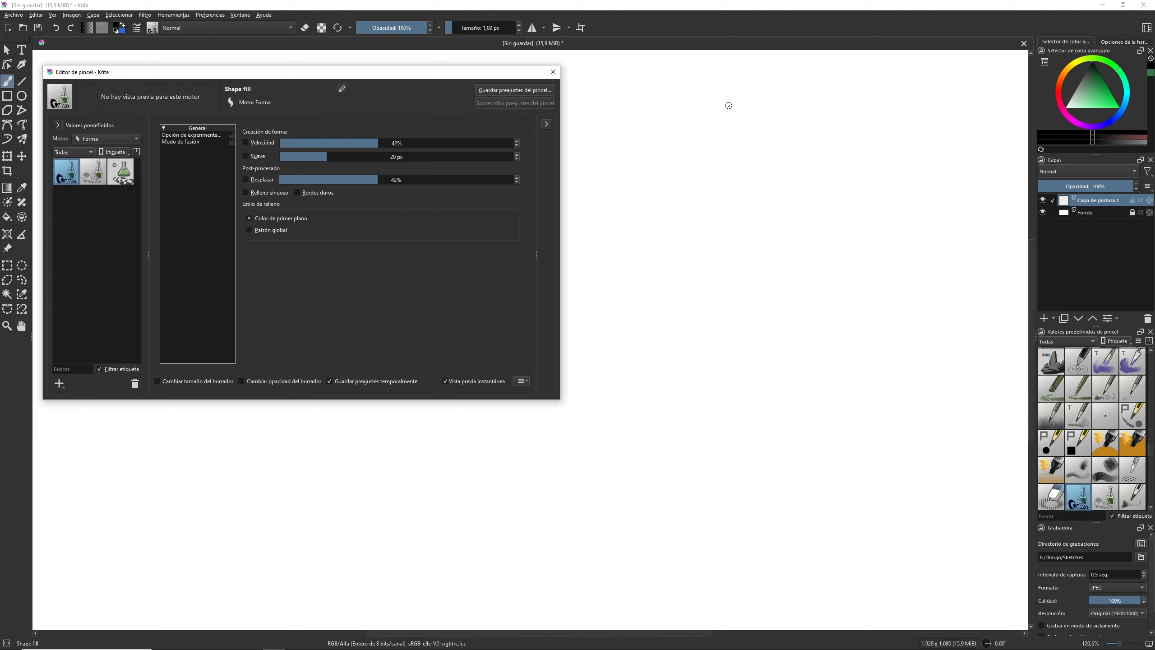
# - Paint one overlapping figure-eight test shape with all shape options disabled and another beside it with Relleno sinuoso enabled
pyautogui.moveTo(660, 94)
pyautogui.mouseDown()
pyautogui.moveTo(630, 126)
pyautogui.moveTo(705, 172)
pyautogui.moveTo(711, 207)
pyautogui.moveTo(664, 231)
pyautogui.moveTo(634, 216)
pyautogui.moveTo(638, 187)
pyautogui.moveTo(712, 140)
pyautogui.moveTo(714, 105)
pyautogui.moveTo(675, 85)
pyautogui.moveTo(626, 104)
pyautogui.moveTo(618, 122)
pyautogui.moveTo(635, 146)
pyautogui.moveTo(697, 175)
pyautogui.moveTo(698, 220)
pyautogui.moveTo(683, 238)
pyautogui.moveTo(626, 218)
pyautogui.moveTo(634, 186)
pyautogui.moveTo(711, 142)
pyautogui.moveTo(715, 120)
pyautogui.moveTo(697, 101)
pyautogui.moveTo(654, 90)
pyautogui.moveTo(628, 98)
pyautogui.moveTo(613, 124)
pyautogui.moveTo(629, 151)
pyautogui.moveTo(688, 169)
pyautogui.moveTo(692, 220)
pyautogui.moveTo(632, 219)
pyautogui.moveTo(689, 164)
pyautogui.moveTo(702, 114)
pyautogui.moveTo(636, 99)
pyautogui.moveTo(631, 142)
pyautogui.moveTo(699, 174)
pyautogui.moveTo(707, 219)
pyautogui.moveTo(658, 235)
pyautogui.moveTo(641, 175)
pyautogui.mouseUp()
pyautogui.click(247, 193)
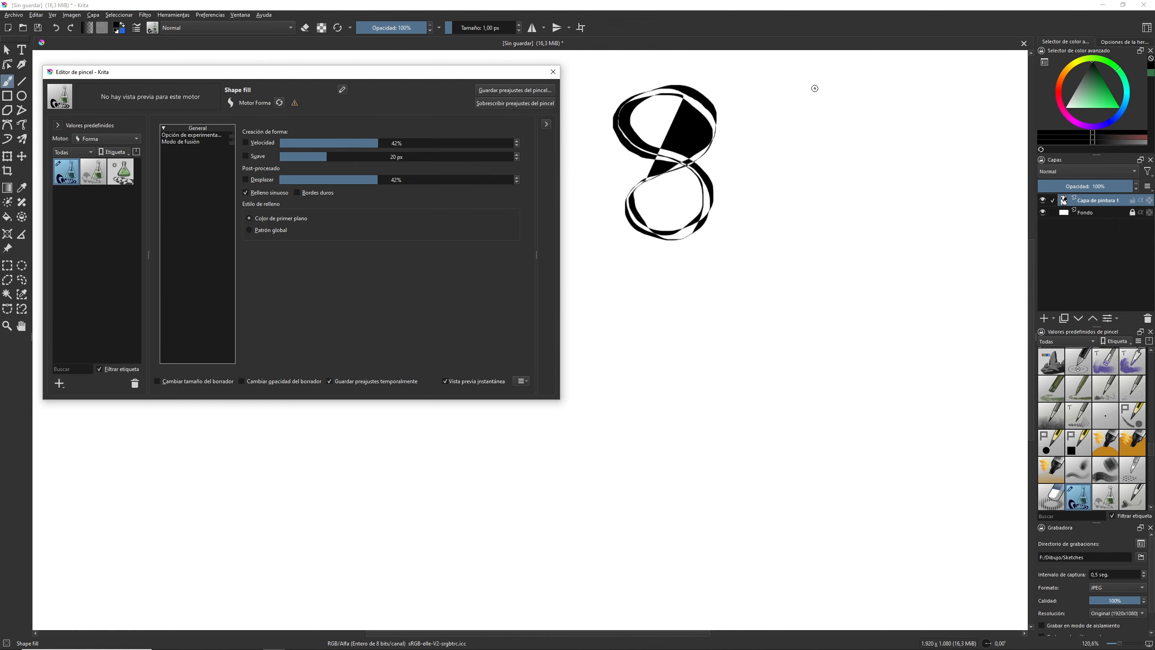
pyautogui.moveTo(810, 84)
pyautogui.mouseDown()
pyautogui.moveTo(786, 86)
pyautogui.moveTo(755, 131)
pyautogui.moveTo(776, 161)
pyautogui.moveTo(834, 184)
pyautogui.moveTo(841, 212)
pyautogui.moveTo(828, 241)
pyautogui.moveTo(788, 249)
pyautogui.moveTo(759, 214)
pyautogui.moveTo(783, 181)
pyautogui.moveTo(833, 151)
pyautogui.moveTo(831, 107)
pyautogui.moveTo(810, 91)
pyautogui.moveTo(774, 91)
pyautogui.moveTo(752, 117)
pyautogui.moveTo(760, 153)
pyautogui.moveTo(835, 181)
pyautogui.moveTo(835, 221)
pyautogui.moveTo(804, 246)
pyautogui.moveTo(772, 171)
pyautogui.mouseUp()
pyautogui.moveTo(833, 129)
pyautogui.mouseDown()
pyautogui.moveTo(763, 86)
pyautogui.moveTo(747, 123)
pyautogui.moveTo(780, 167)
pyautogui.moveTo(826, 183)
pyautogui.moveTo(836, 238)
pyautogui.moveTo(791, 248)
pyautogui.moveTo(769, 195)
pyautogui.moveTo(828, 145)
pyautogui.moveTo(816, 94)
pyautogui.moveTo(763, 81)
pyautogui.moveTo(757, 146)
pyautogui.moveTo(808, 166)
pyautogui.moveTo(837, 198)
pyautogui.moveTo(803, 256)
pyautogui.moveTo(797, 165)
pyautogui.mouseUp()
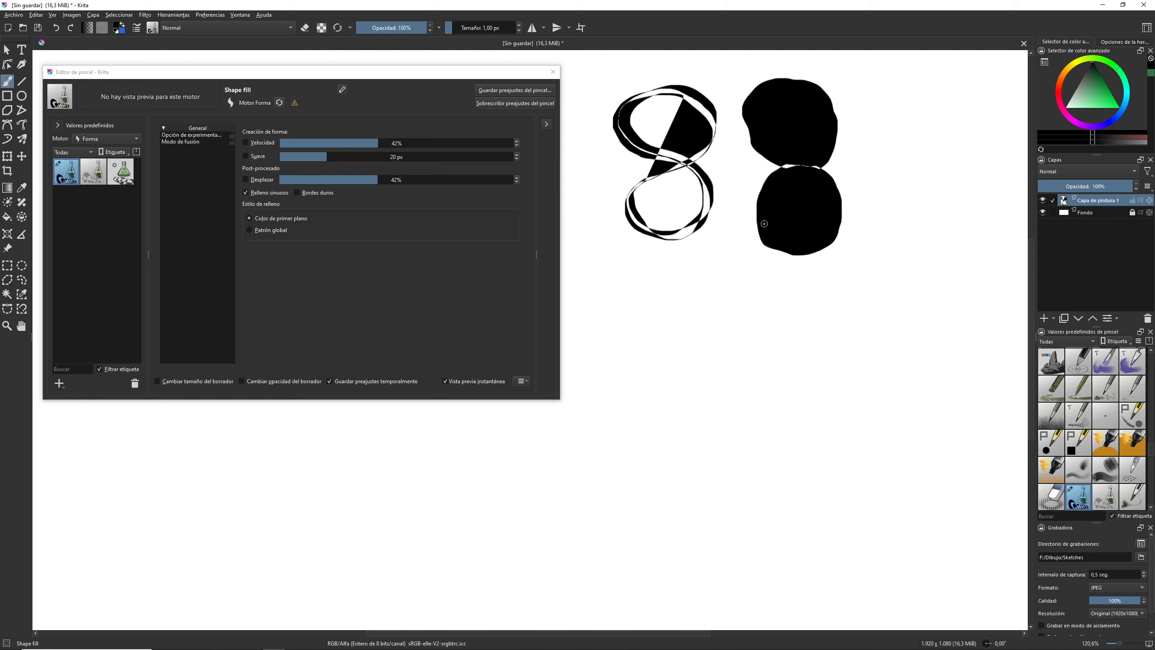
# - Compare edge quality by painting a shape with Bordes duros enabled and another with it disabled, keeping Relleno sinuoso active
pyautogui.click(297, 193)
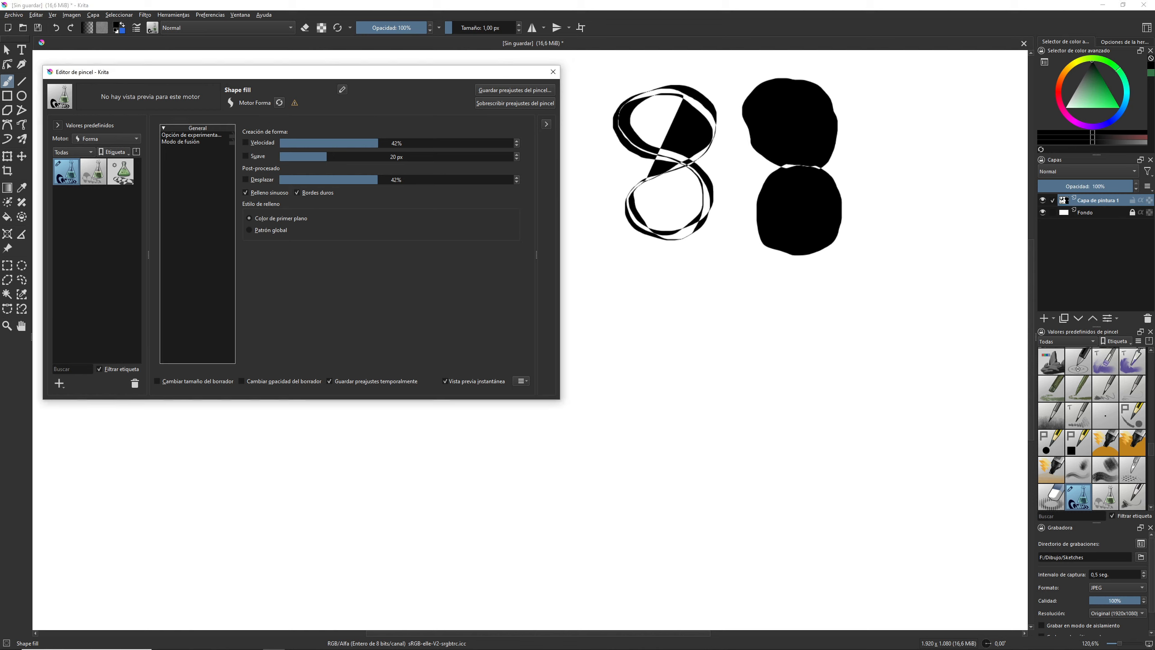
pyautogui.moveTo(668, 356)
pyautogui.mouseDown()
pyautogui.moveTo(623, 318)
pyautogui.moveTo(656, 292)
pyautogui.moveTo(707, 299)
pyautogui.moveTo(731, 342)
pyautogui.moveTo(695, 393)
pyautogui.moveTo(631, 388)
pyautogui.moveTo(600, 316)
pyautogui.moveTo(636, 267)
pyautogui.moveTo(703, 266)
pyautogui.mouseUp()
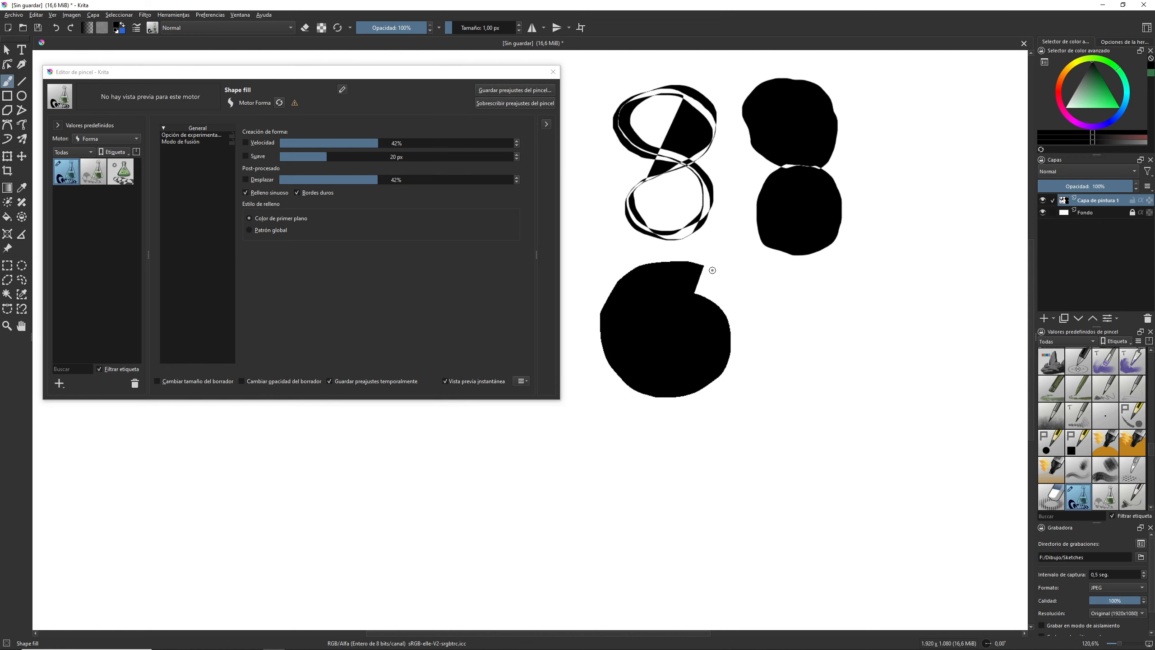
pyautogui.scroll(6, 694, 300)
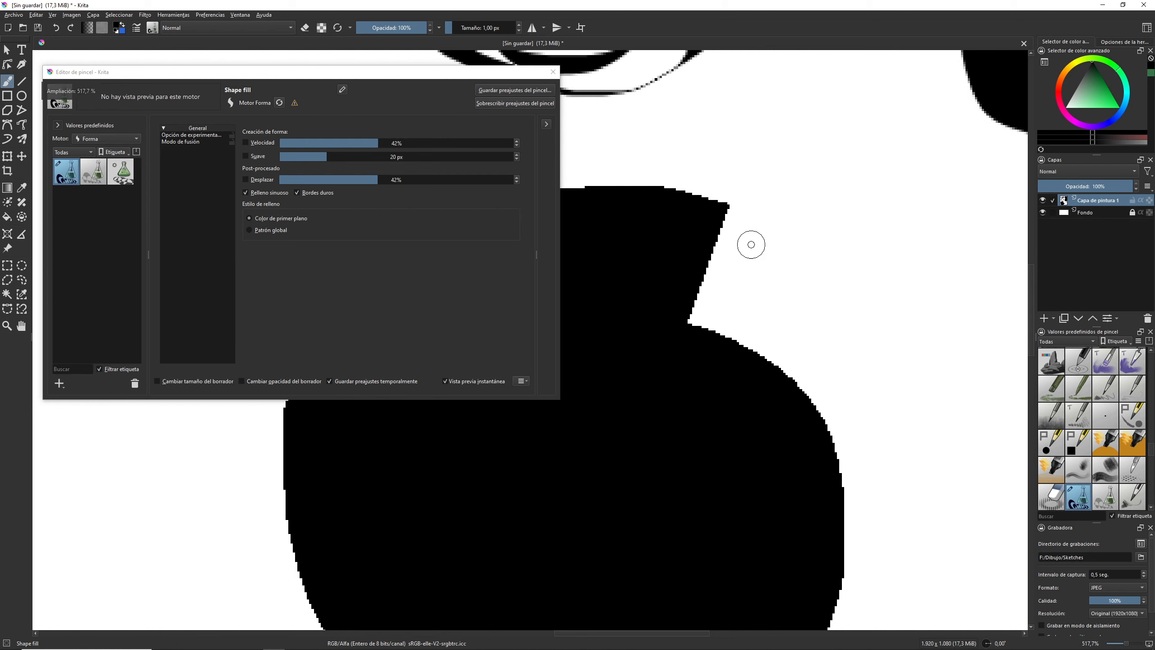
pyautogui.click(297, 192)
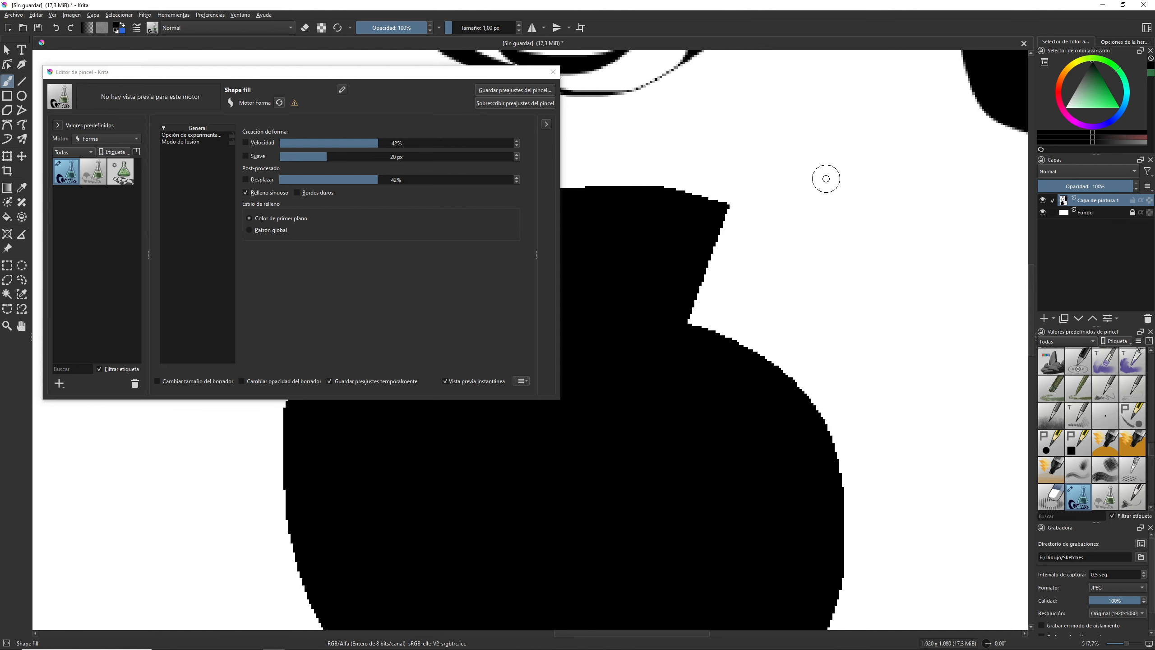
pyautogui.moveTo(824, 178)
pyautogui.mouseDown()
pyautogui.moveTo(804, 335)
pyautogui.moveTo(909, 356)
pyautogui.moveTo(976, 243)
pyautogui.moveTo(910, 146)
pyautogui.moveTo(814, 134)
pyautogui.mouseUp()
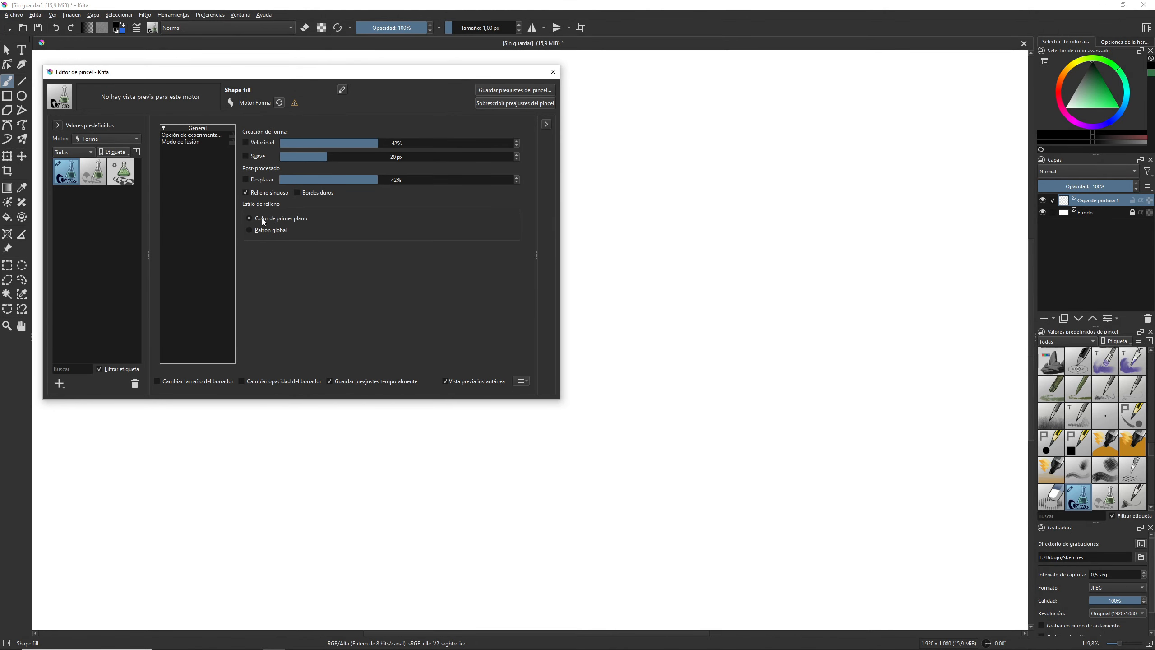
# - Paint a green test shape with the foreground colour fill and another with the Patrón global fill using a different canvas pattern
pyautogui.click(1102, 99)
pyautogui.moveTo(739, 126)
pyautogui.mouseDown()
pyautogui.moveTo(664, 163)
pyautogui.moveTo(681, 244)
pyautogui.moveTo(707, 193)
pyautogui.mouseUp()
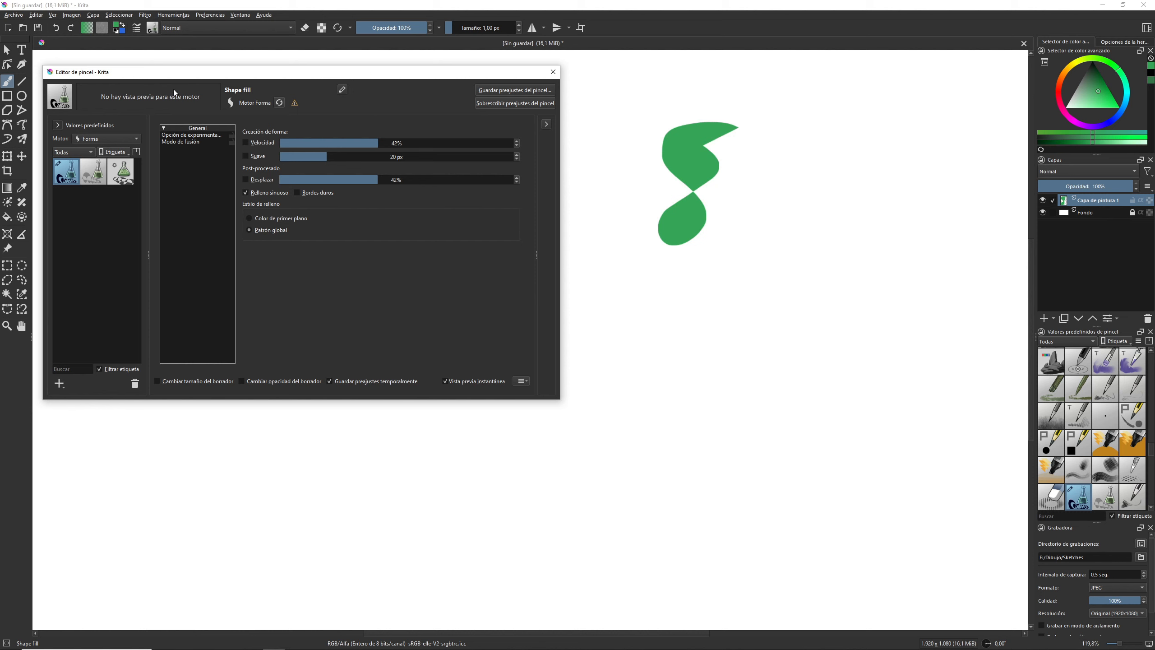
pyautogui.click(102, 28)
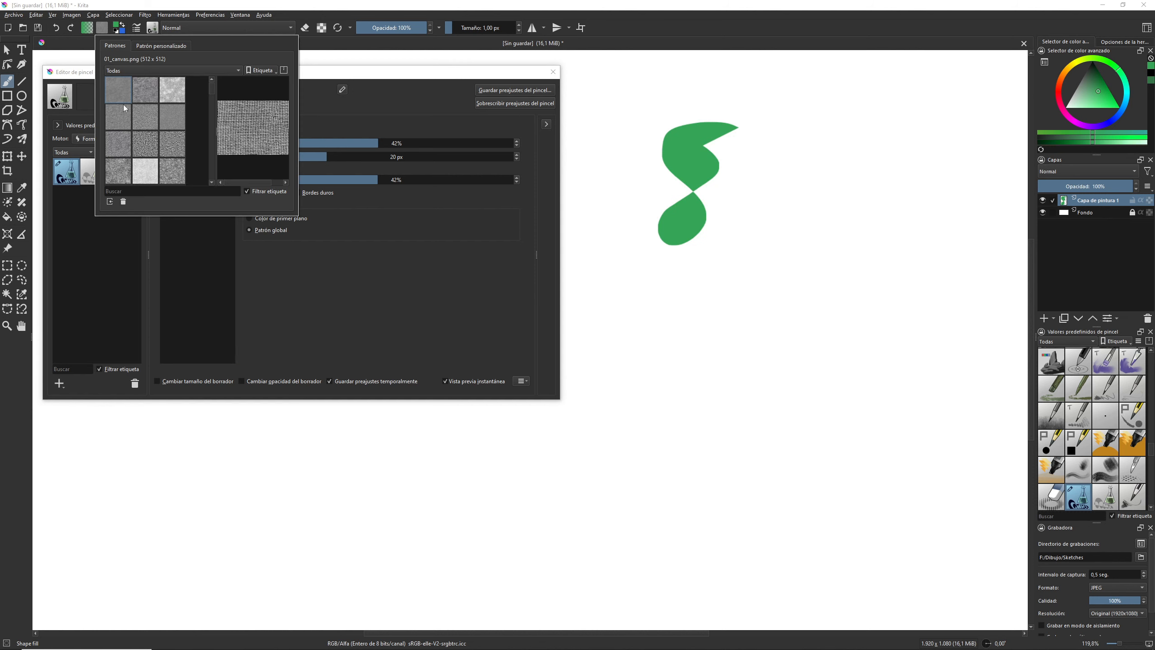
pyautogui.click(168, 96)
pyautogui.click(800, 177)
pyautogui.moveTo(814, 123)
pyautogui.mouseDown()
pyautogui.moveTo(799, 128)
pyautogui.moveTo(768, 258)
pyautogui.moveTo(857, 196)
pyautogui.moveTo(905, 77)
pyautogui.moveTo(882, 73)
pyautogui.mouseUp()
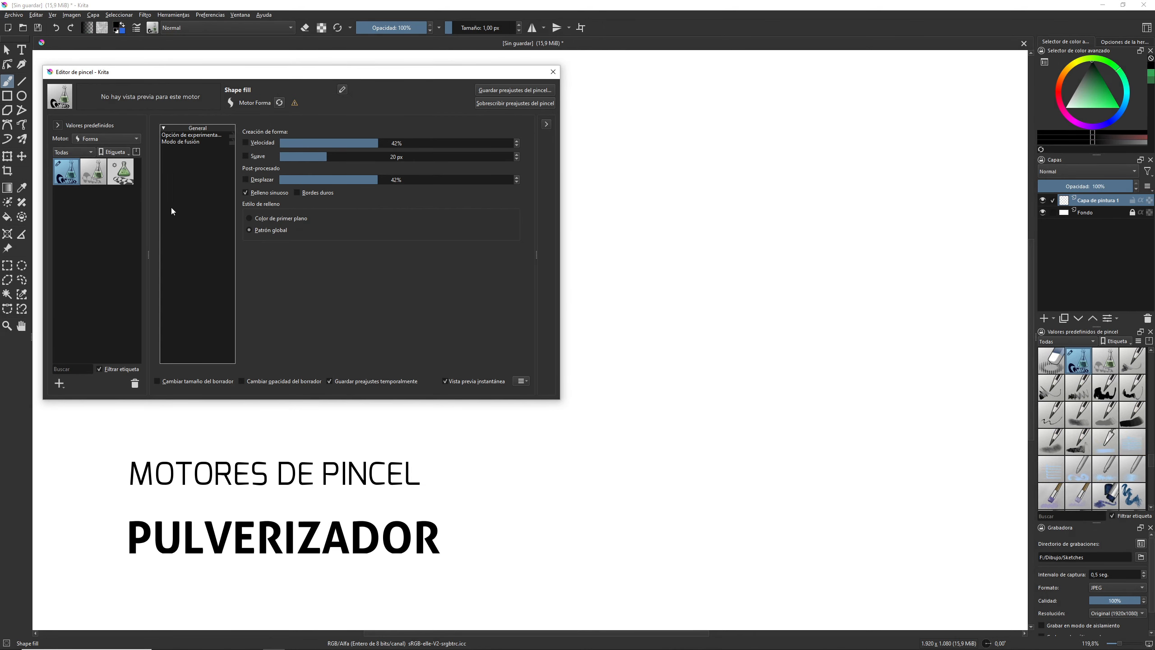
# - Load the Spray splat preset of the Pulverizador engine and paint test strokes at diameters of 100 px and 26 px
pyautogui.click(109, 139)
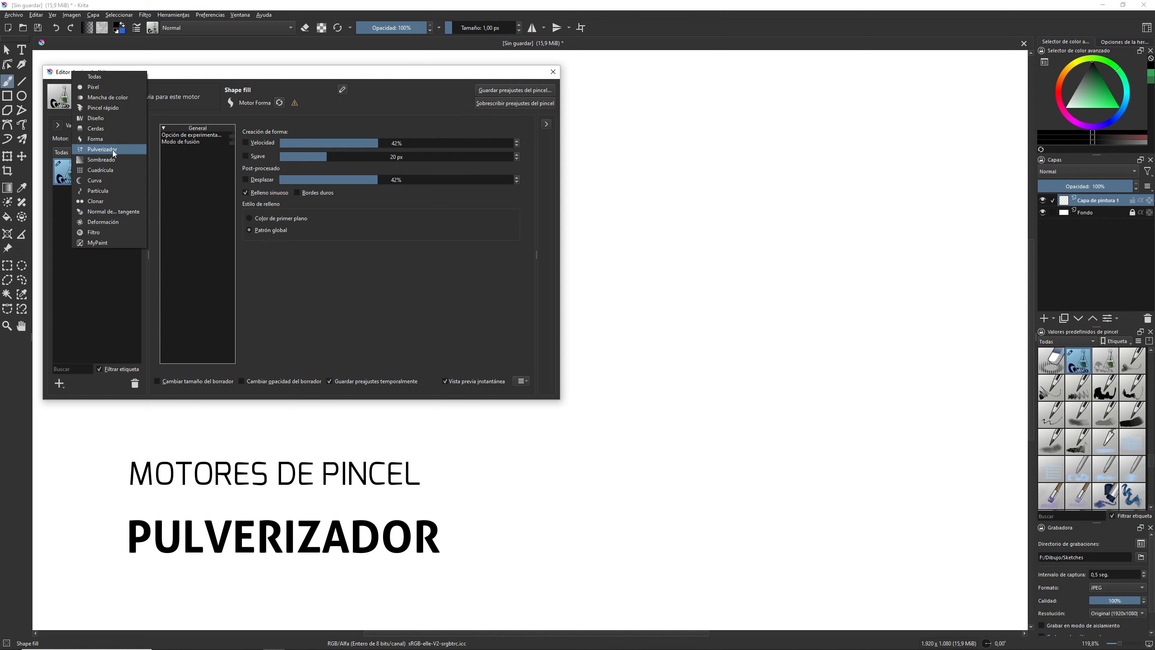
pyautogui.click(105, 150)
pyautogui.click(66, 171)
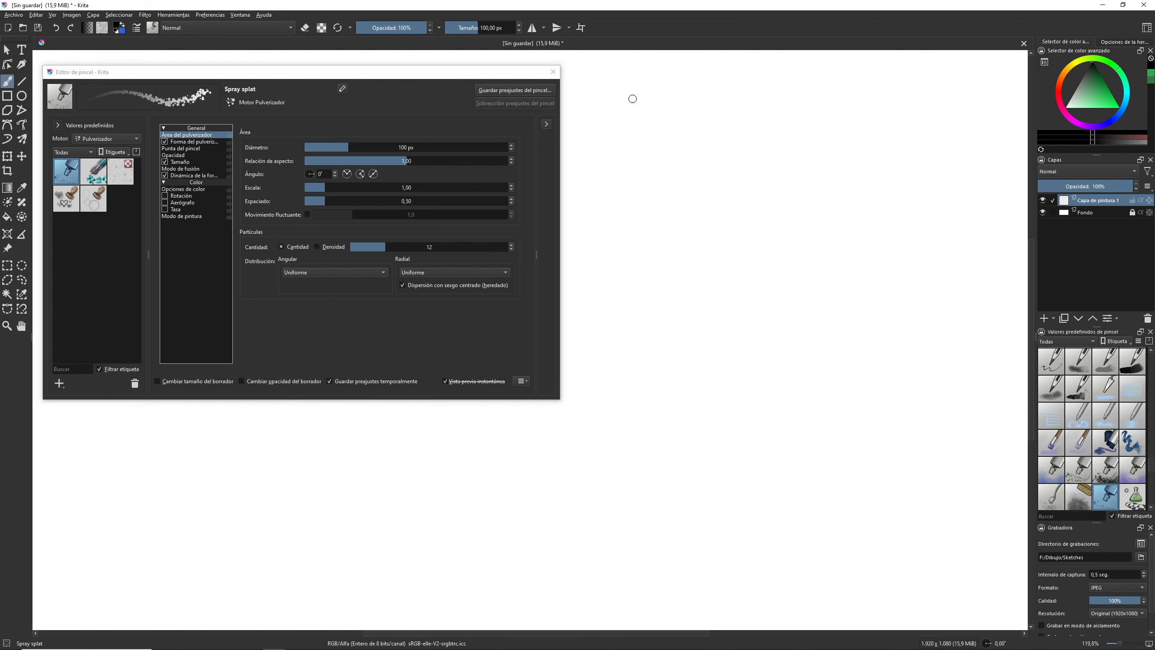
pyautogui.moveTo(630, 96); pyautogui.dragTo(989, 95)
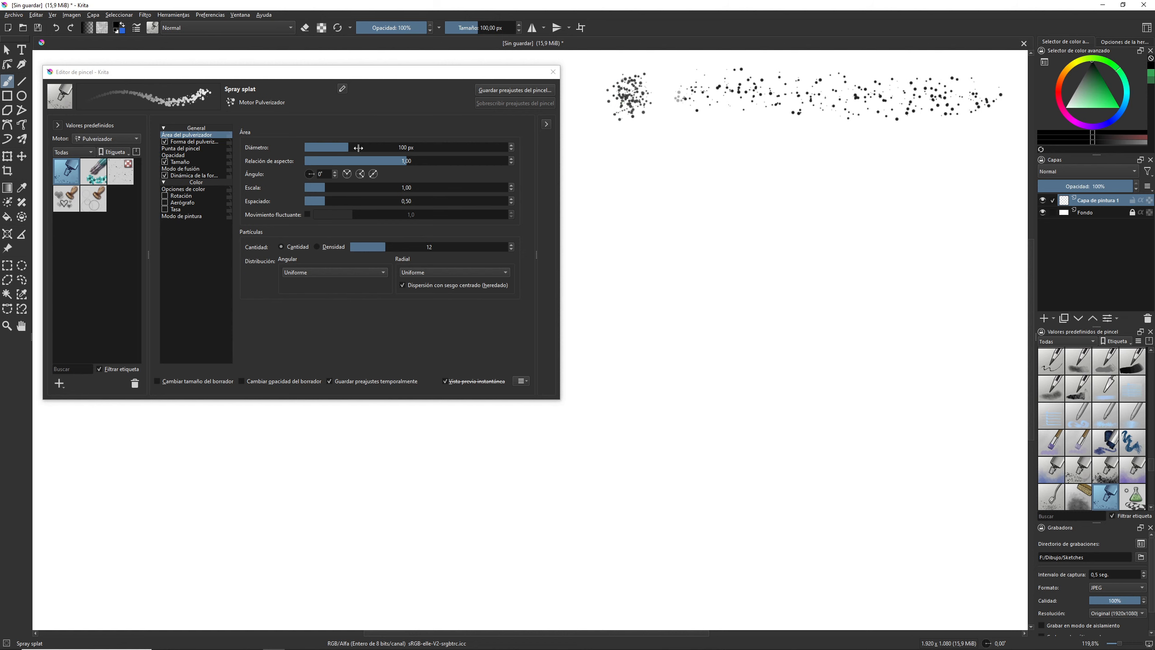
pyautogui.moveTo(348, 148); pyautogui.dragTo(331, 149)
pyautogui.moveTo(632, 148)
pyautogui.mouseDown()
pyautogui.moveTo(931, 149)
pyautogui.moveTo(985, 131)
pyautogui.mouseUp()
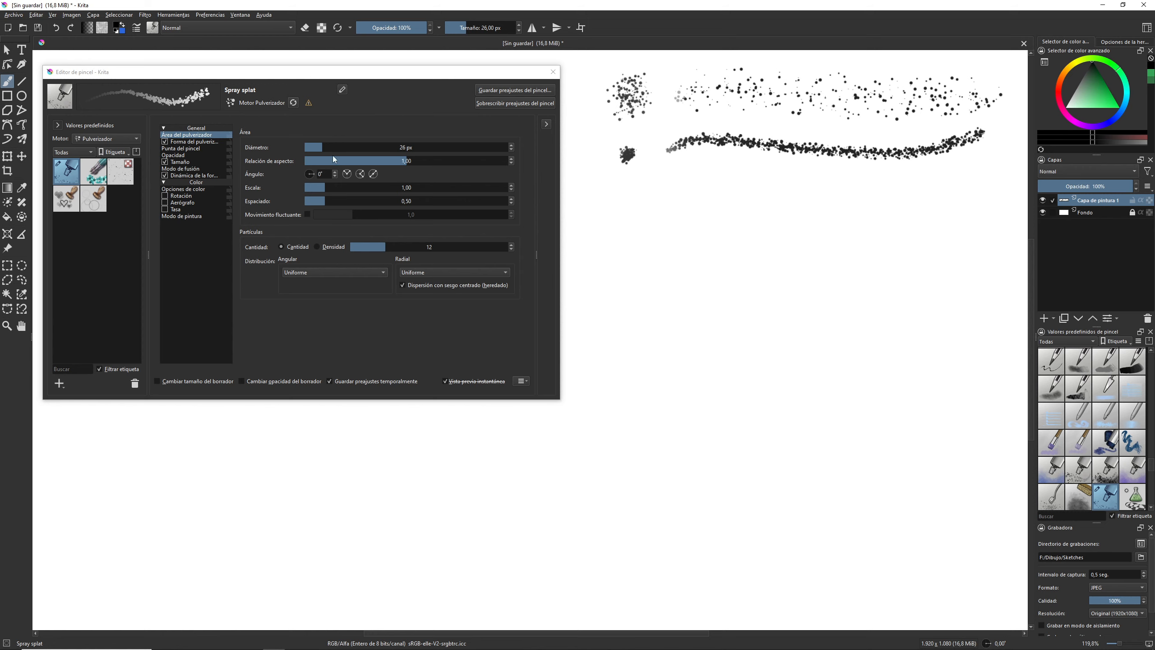
# - Set the spray diameter to 128 px and paint one test with 12 particles and others with Cantidad raised to just under 500
pyautogui.moveTo(326, 148); pyautogui.dragTo(355, 148)
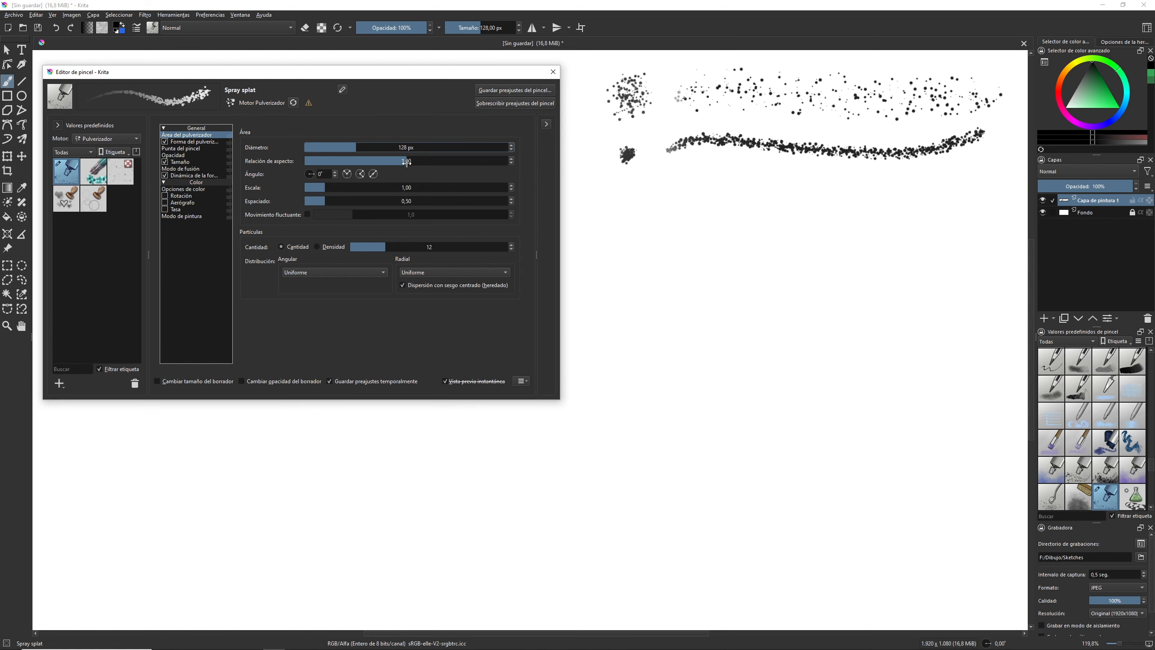
pyautogui.moveTo(640, 223)
pyautogui.mouseDown()
pyautogui.moveTo(632, 202)
pyautogui.moveTo(621, 219)
pyautogui.moveTo(639, 196)
pyautogui.mouseUp()
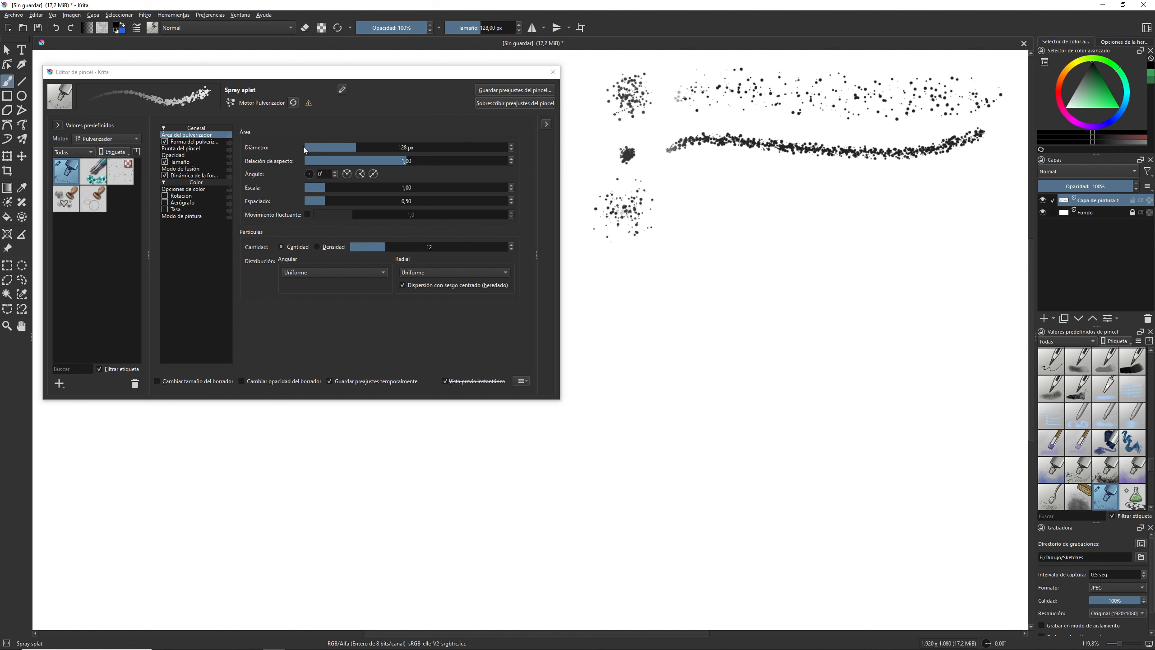
pyautogui.moveTo(392, 247); pyautogui.dragTo(474, 247)
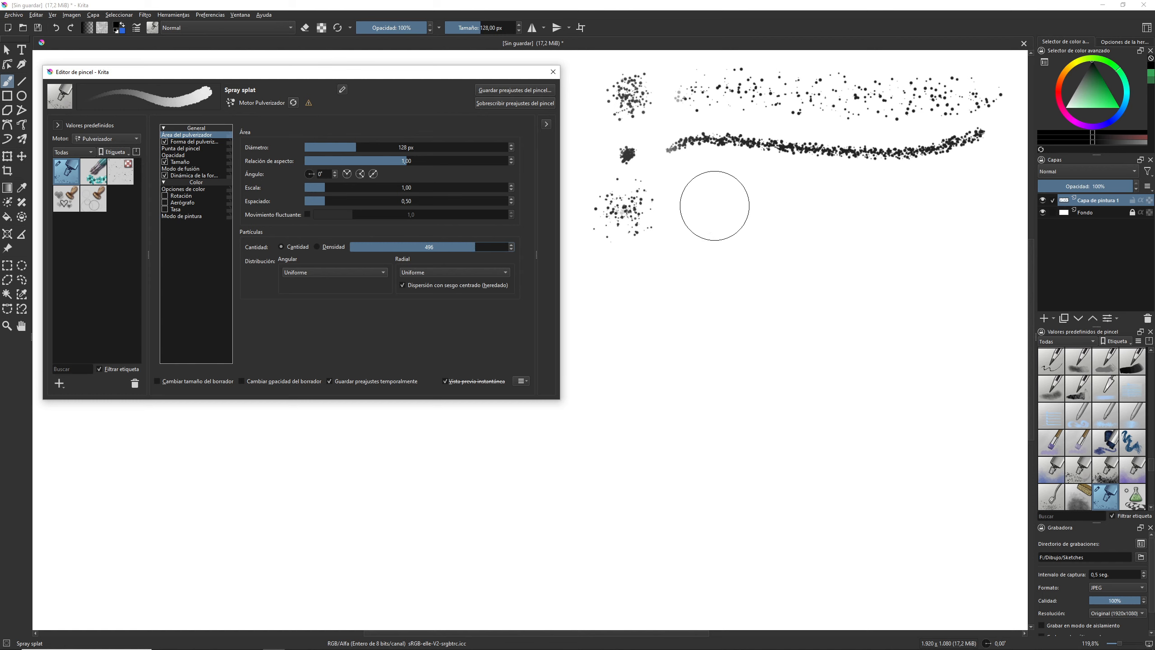
pyautogui.moveTo(713, 206)
pyautogui.mouseDown()
pyautogui.moveTo(726, 208)
pyautogui.moveTo(709, 220)
pyautogui.moveTo(722, 207)
pyautogui.moveTo(750, 215)
pyautogui.moveTo(824, 202)
pyautogui.moveTo(978, 210)
pyautogui.mouseUp()
# - Reduce the brush to 67 px, set the spray's aspect ratio to 0,01 and paint a test sample and a wavy stroke
pyautogui.press('[')
pyautogui.press('[')
pyautogui.press('[')
pyautogui.press('[')
pyautogui.press('[')
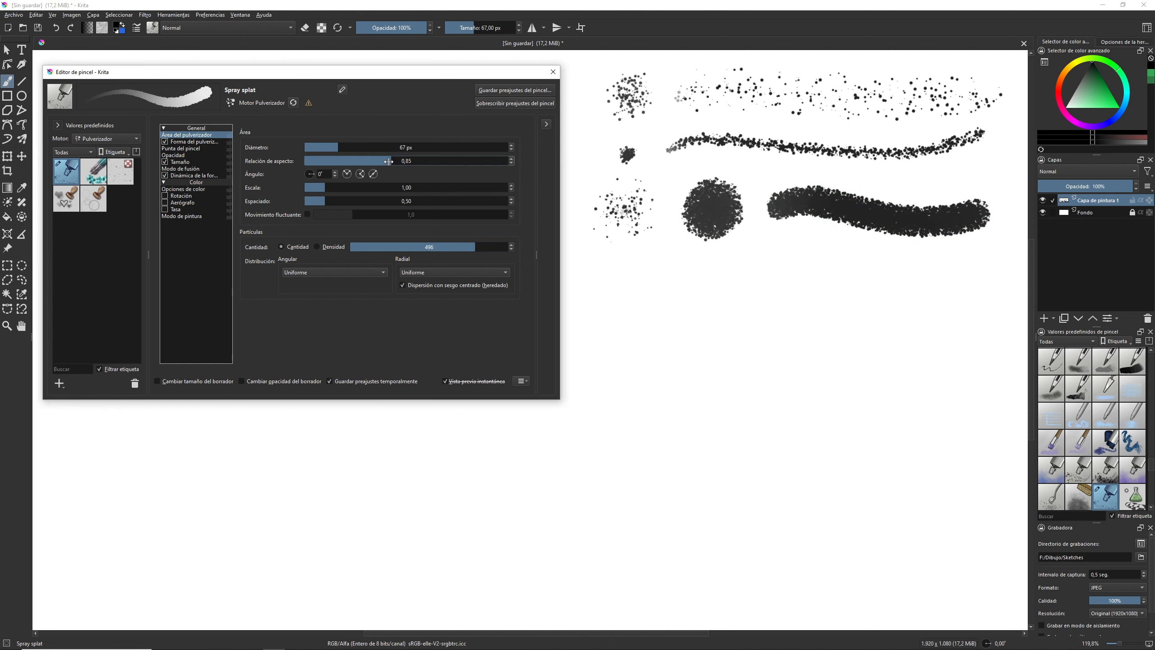
pyautogui.moveTo(406, 160); pyautogui.dragTo(303, 161)
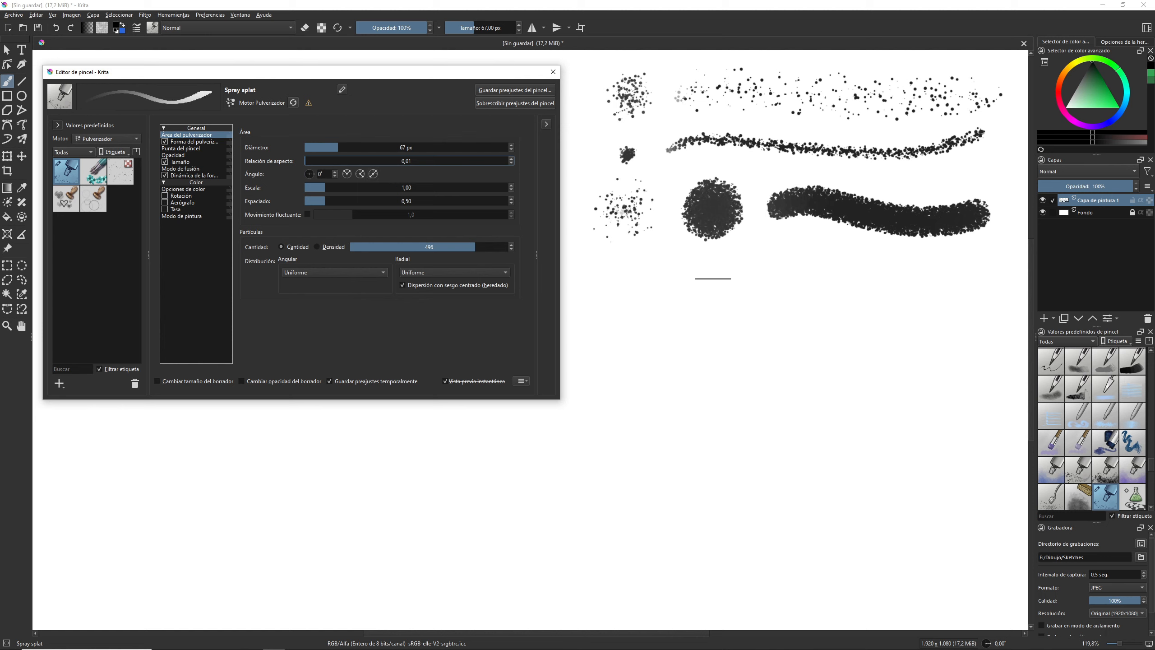
pyautogui.moveTo(708, 277)
pyautogui.mouseDown()
pyautogui.moveTo(853, 281)
pyautogui.moveTo(938, 301)
pyautogui.moveTo(977, 294)
pyautogui.mouseUp()
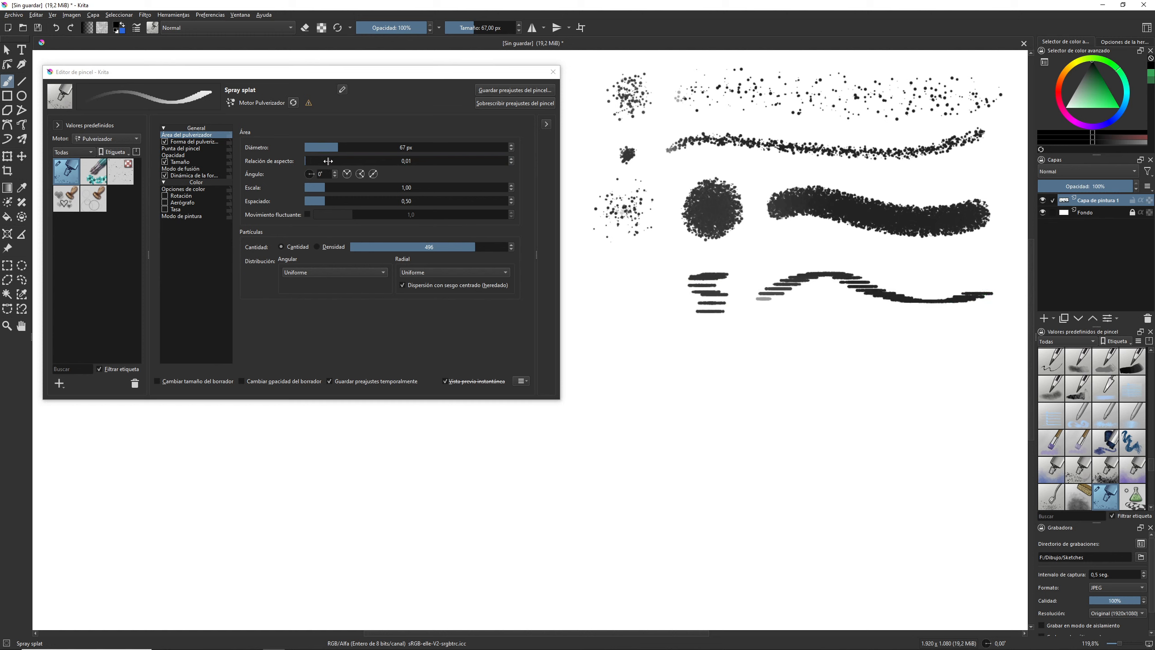
# - Set the spray's aspect ratio to 2,00 and paint an oval dab and a wavy stroke below the previous samples
pyautogui.moveTo(307, 162); pyautogui.dragTo(521, 163)
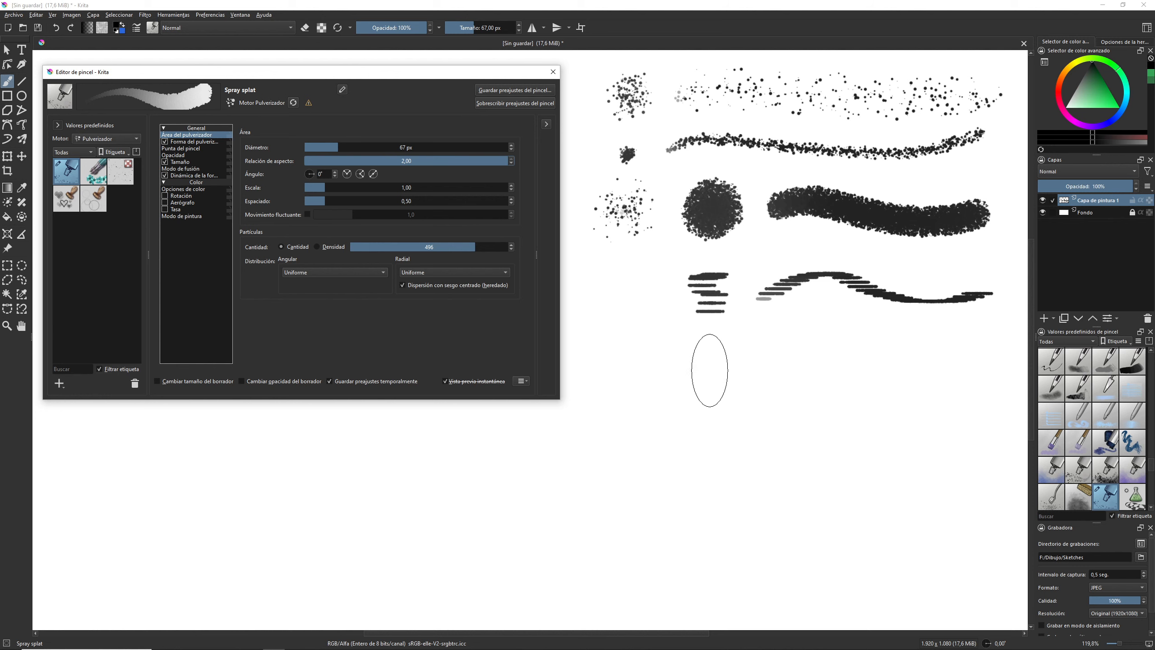
pyautogui.click(707, 370)
pyautogui.moveTo(708, 369)
pyautogui.mouseDown()
pyautogui.moveTo(789, 355)
pyautogui.moveTo(910, 381)
pyautogui.moveTo(991, 361)
pyautogui.mouseUp()
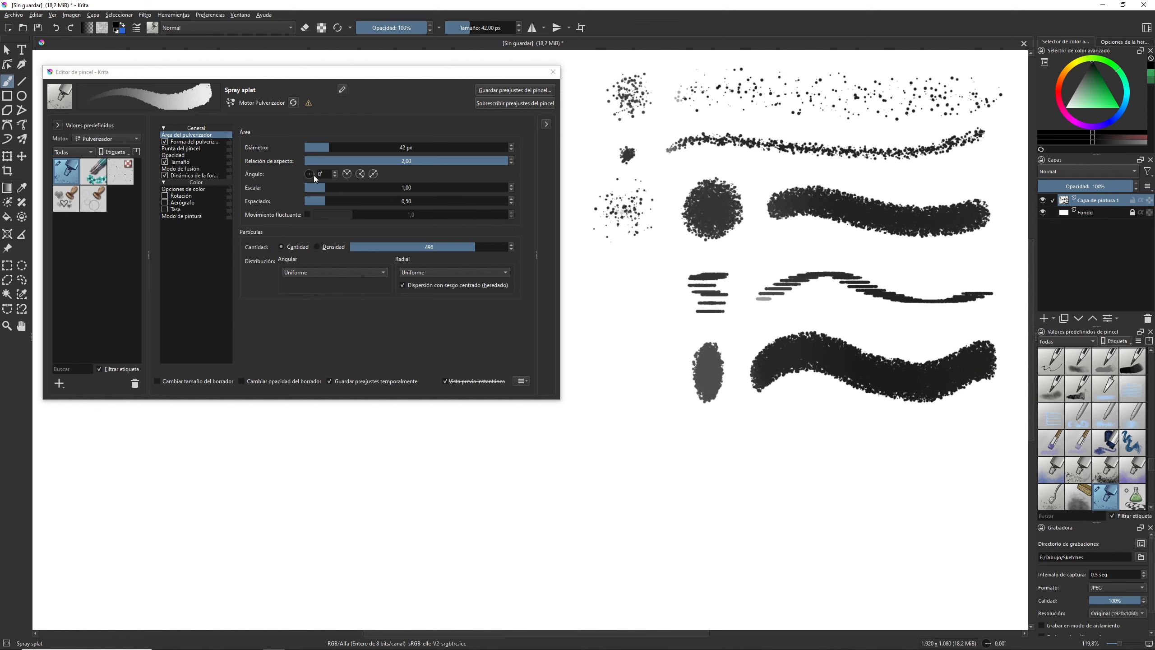
# - Set the aspect ratio to 0,06 and the angle to 150°, flip the angle horizontally to 30° and paint a test stroke
pyautogui.moveTo(499, 161)
pyautogui.mouseDown()
pyautogui.moveTo(305, 161)
pyautogui.moveTo(405, 162)
pyautogui.mouseUp()
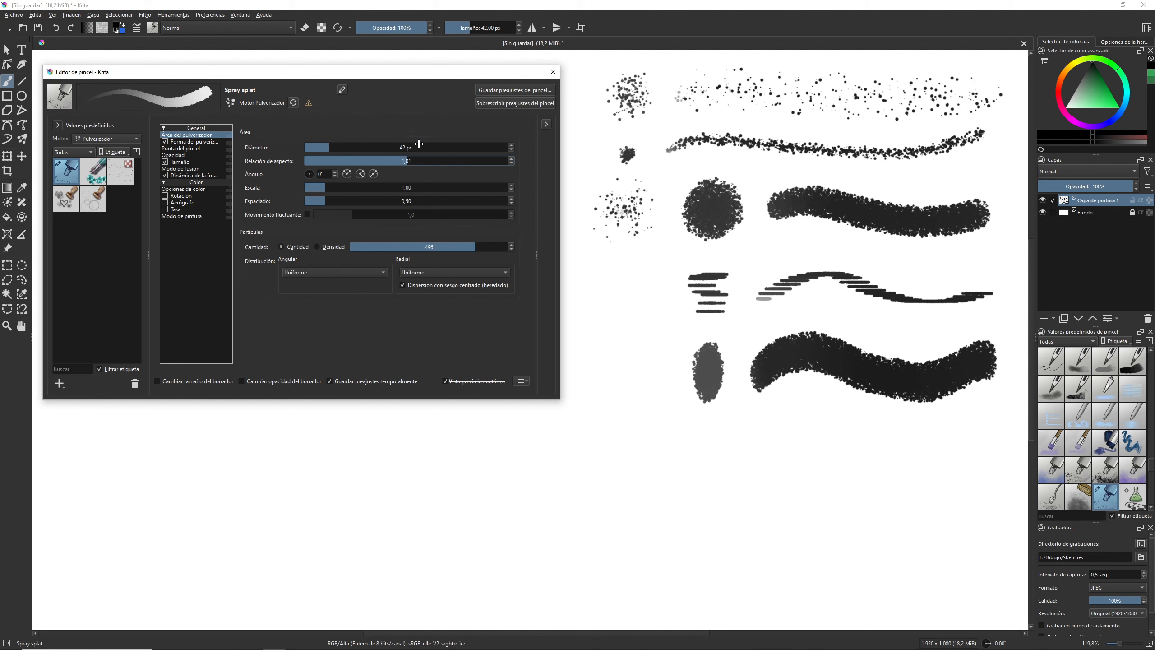
pyautogui.moveTo(406, 160); pyautogui.dragTo(314, 160)
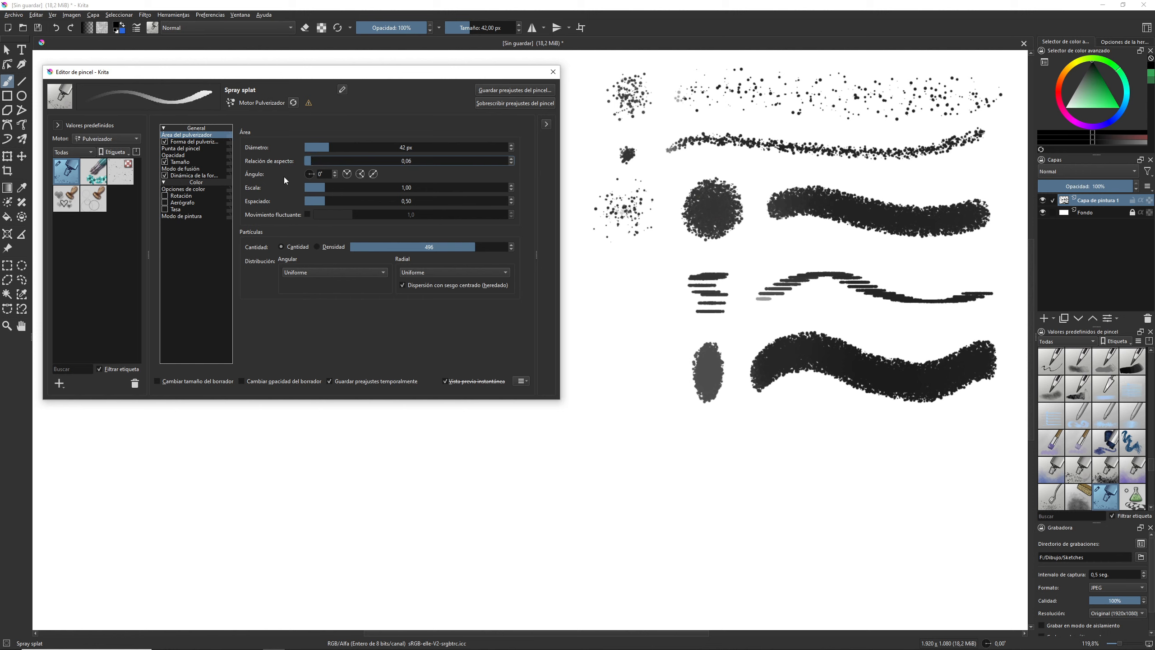
pyautogui.moveTo(309, 174); pyautogui.dragTo(306, 181)
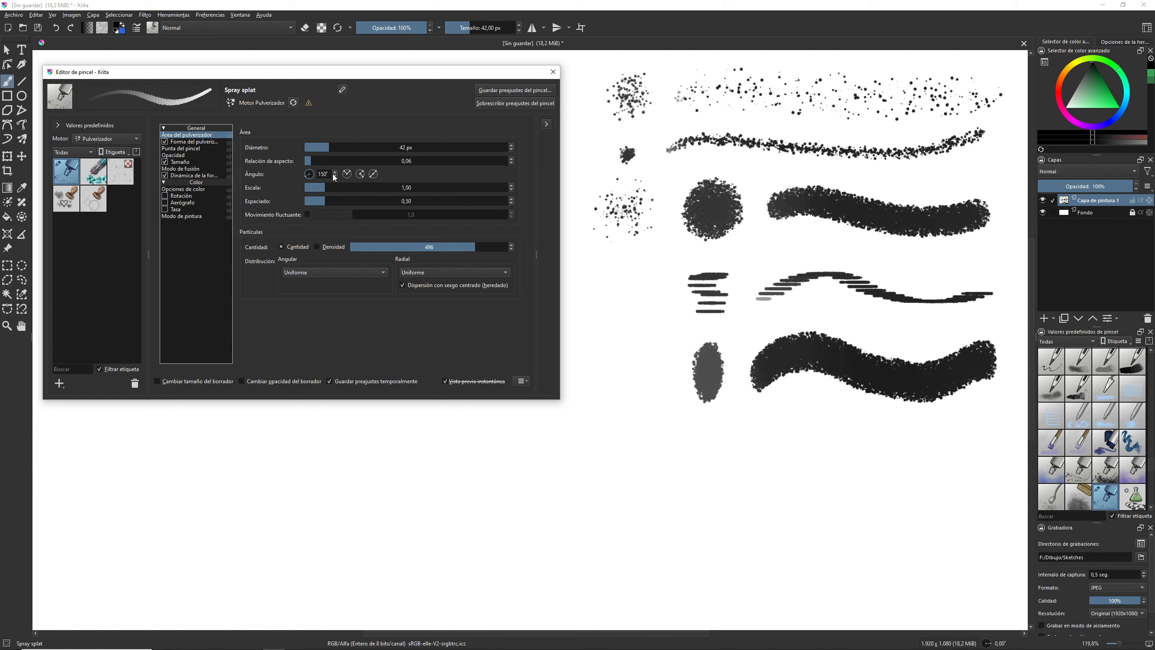
pyautogui.click(347, 175)
pyautogui.moveTo(688, 449)
pyautogui.mouseDown()
pyautogui.moveTo(712, 461)
pyautogui.moveTo(886, 464)
pyautogui.mouseUp()
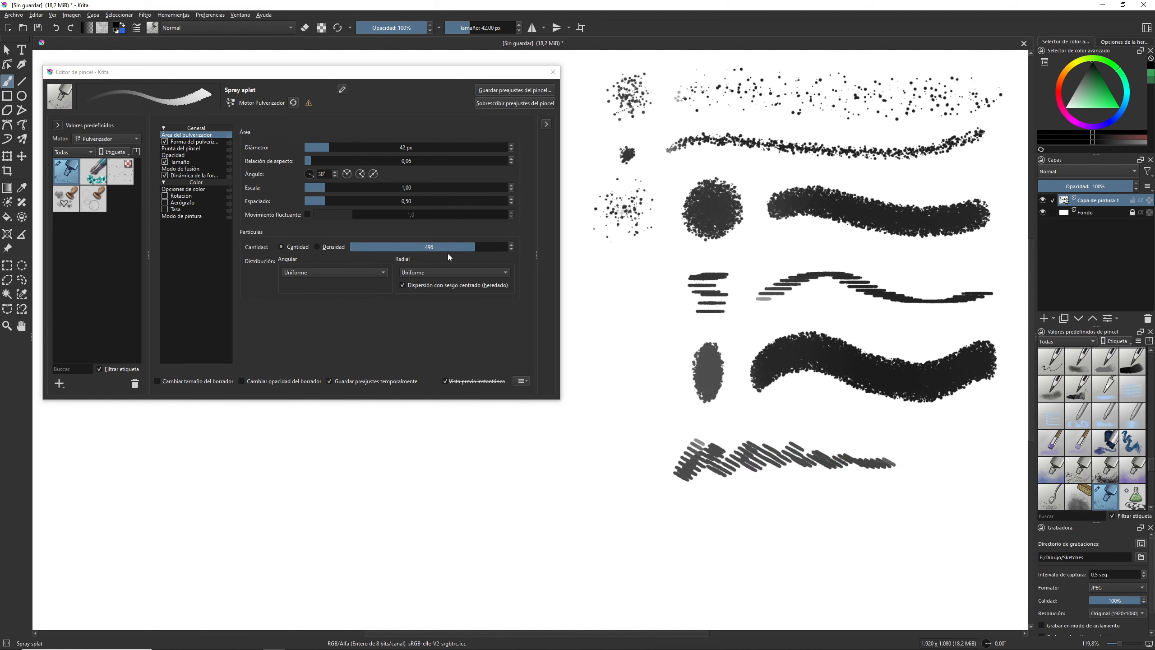
# - Paint one stroke with the angle flipped horizontally to 150° and another with it flipped both ways to 330°
pyautogui.click(347, 174)
pyautogui.moveTo(695, 508); pyautogui.dragTo(910, 521)
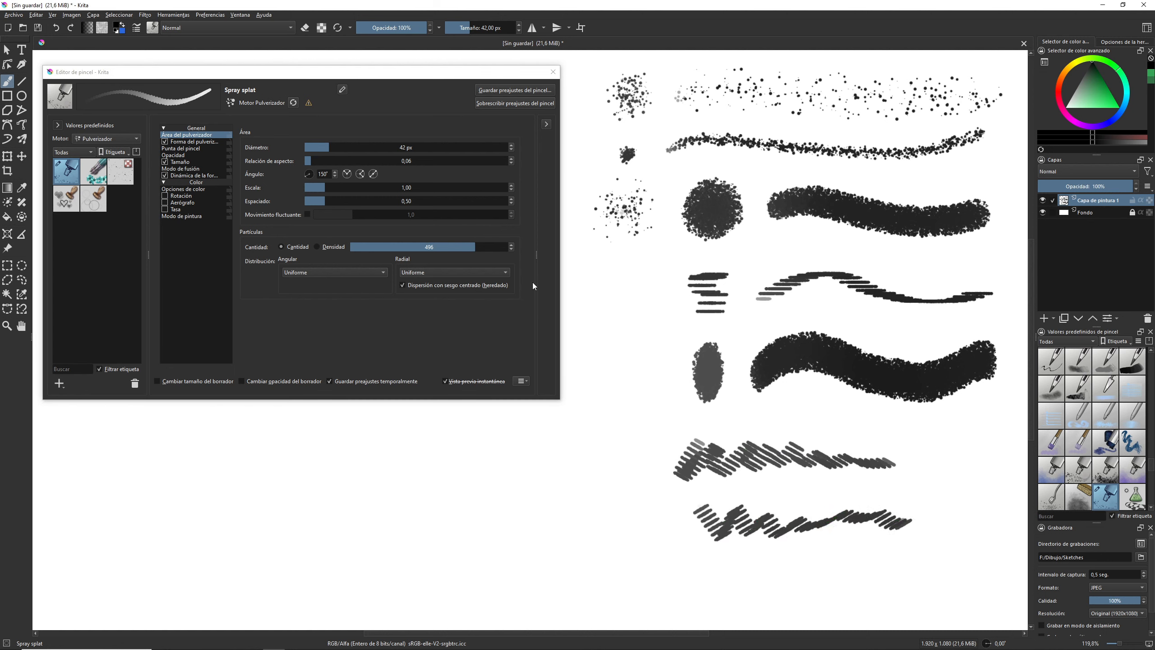
pyautogui.click(373, 174)
pyautogui.moveTo(692, 575)
pyautogui.mouseDown()
pyautogui.moveTo(765, 557)
pyautogui.moveTo(1005, 577)
pyautogui.mouseUp()
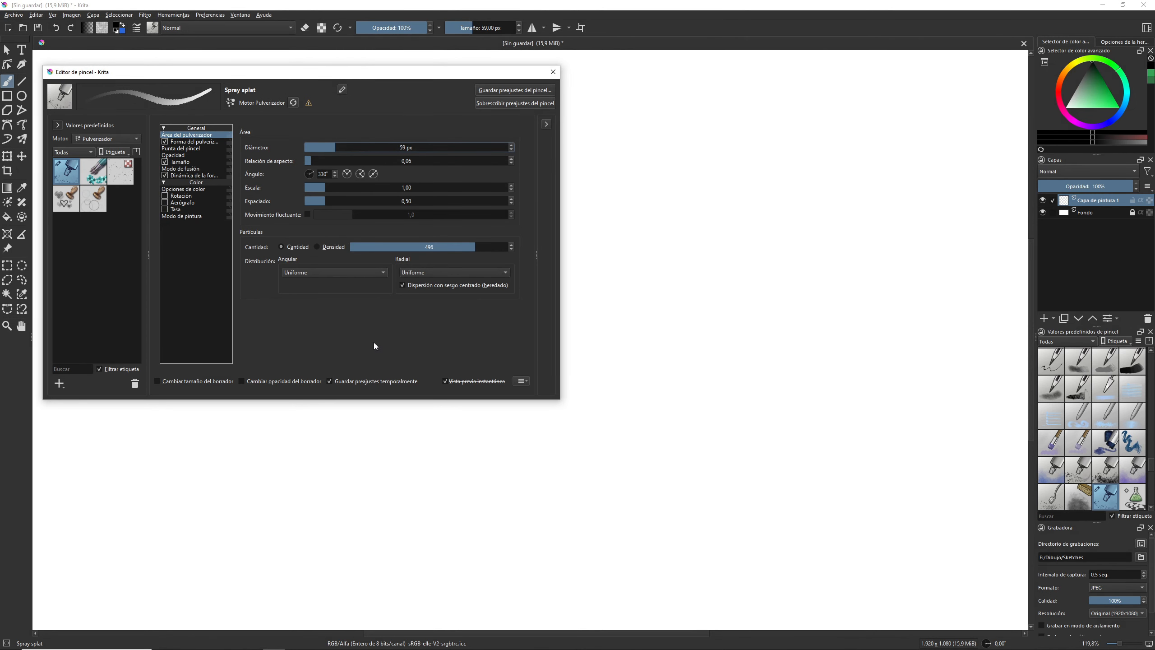
# - Reload the original Spray splat preset, set its diameter to 60 px and paint a wavy stroke near the canvas's upper edge
pyautogui.click(294, 104)
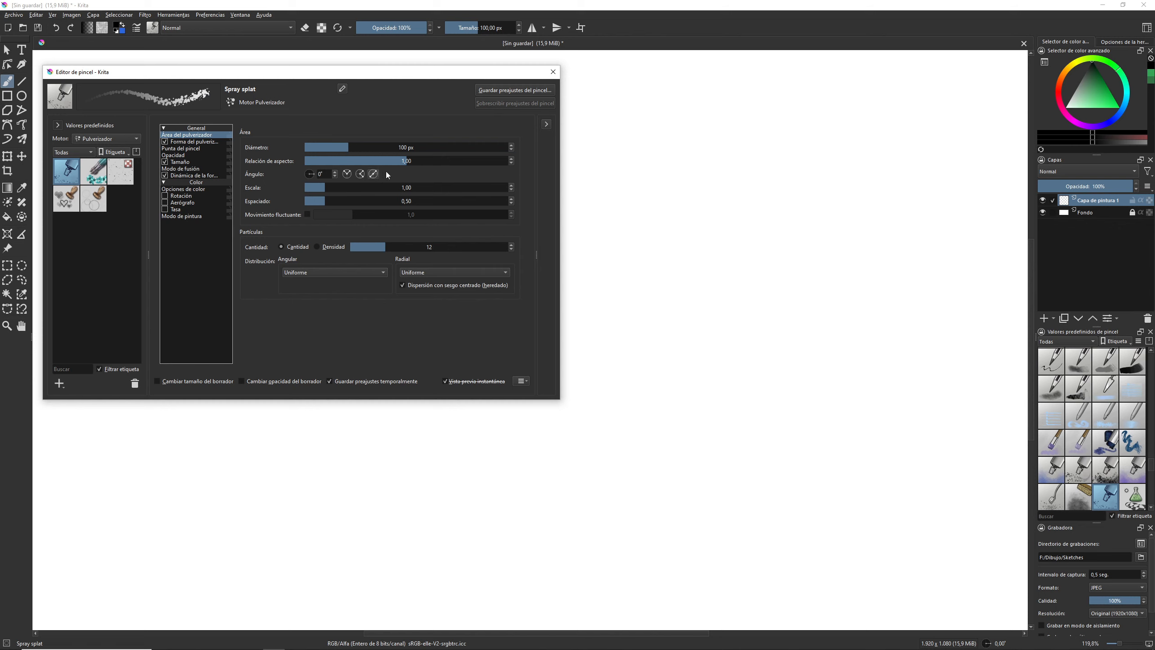
pyautogui.click(391, 148)
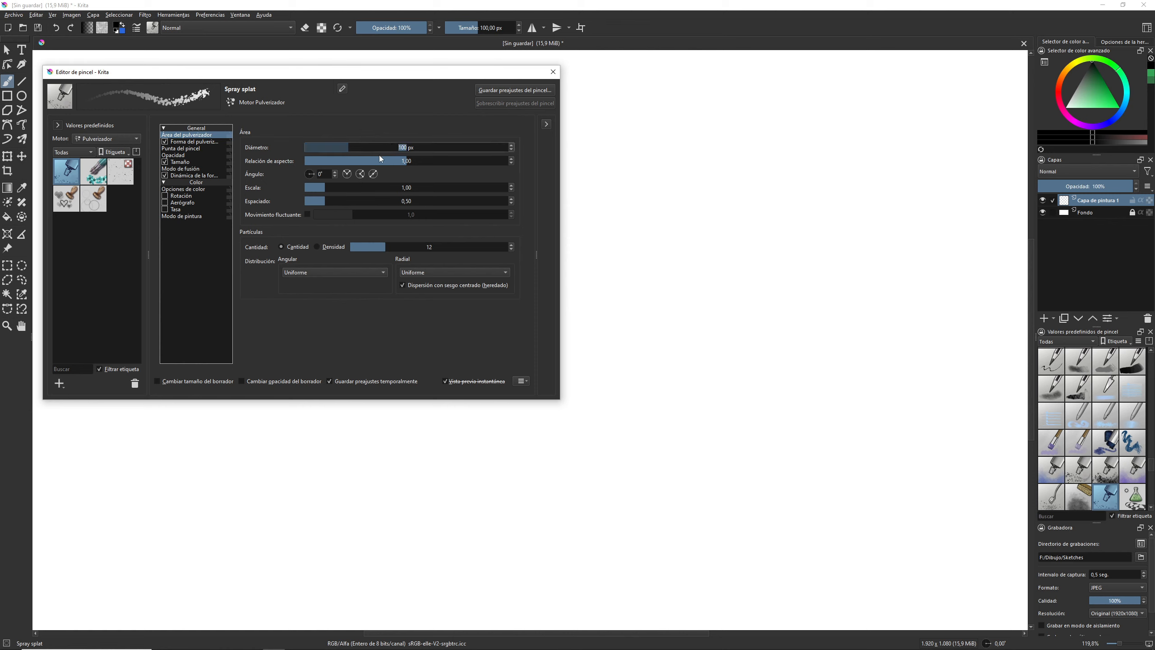
pyautogui.write('60')
pyautogui.press('Return')
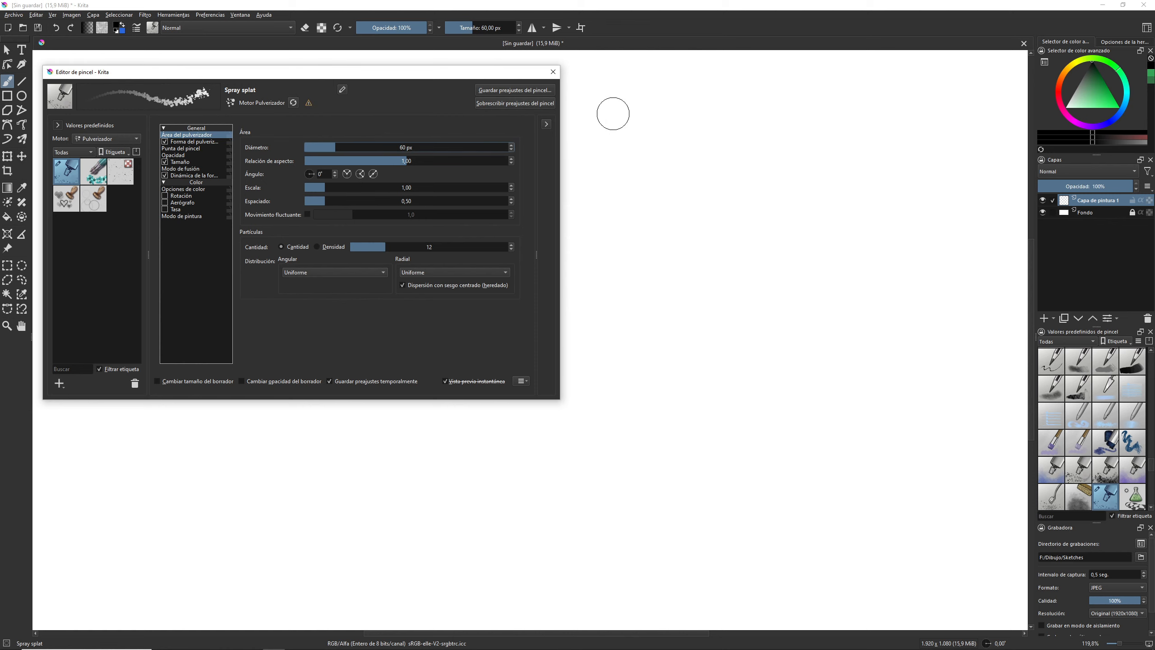
pyautogui.moveTo(613, 114)
pyautogui.mouseDown()
pyautogui.moveTo(660, 99)
pyautogui.moveTo(755, 106)
pyautogui.mouseUp()
pyautogui.moveTo(861, 112); pyautogui.dragTo(959, 100)
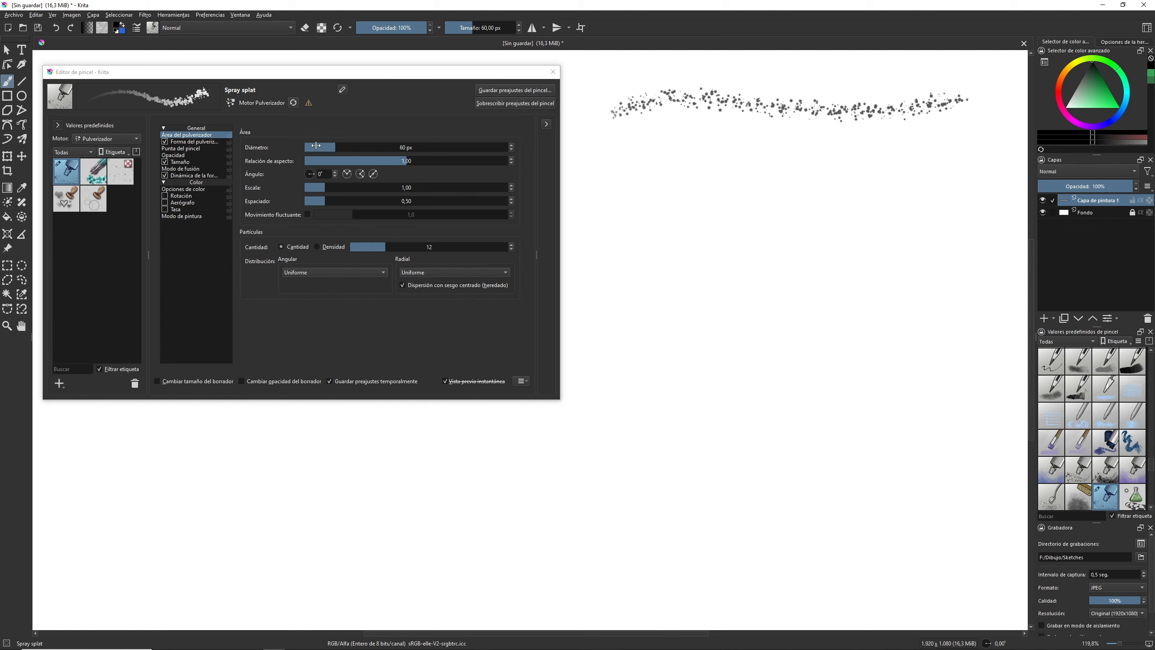
# - Set the spray diameter to 10 px and paint a wavy stroke below the first one
pyautogui.click(335, 147)
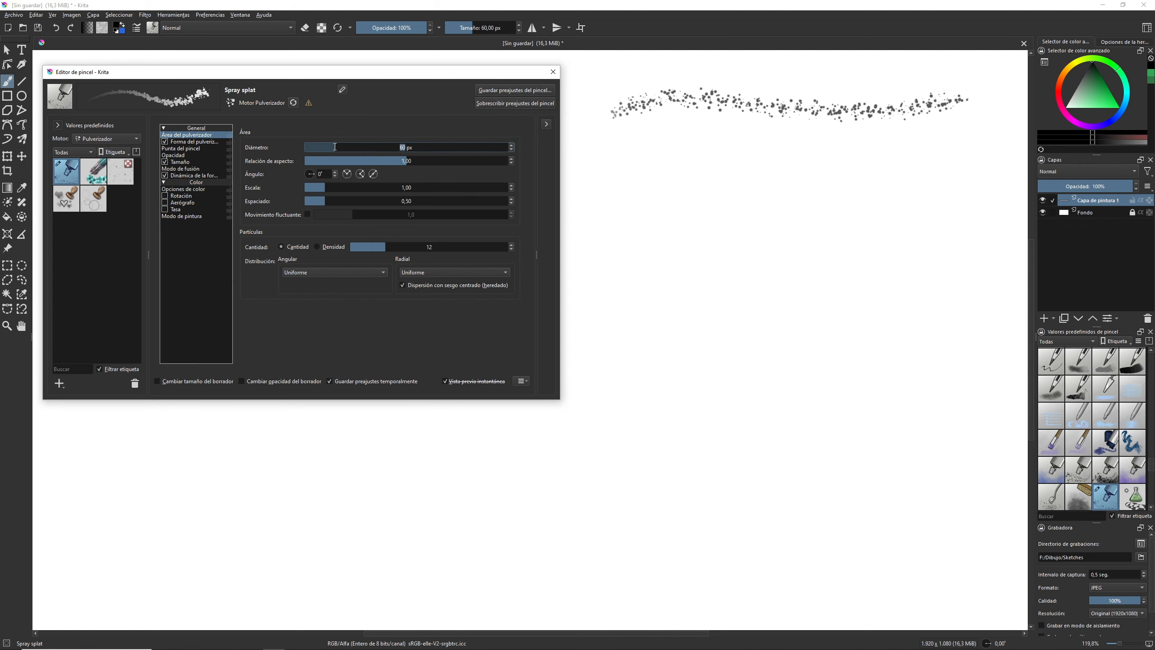
pyautogui.write('10')
pyautogui.press('Return')
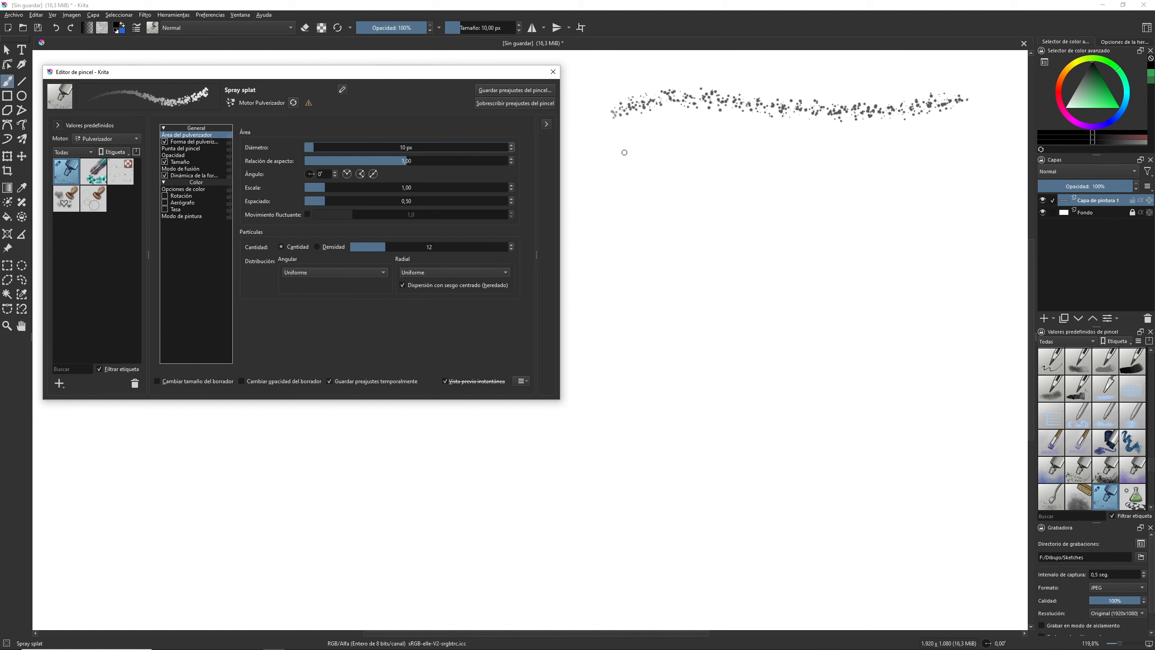
pyautogui.moveTo(609, 149)
pyautogui.mouseDown()
pyautogui.moveTo(681, 133)
pyautogui.moveTo(895, 158)
pyautogui.moveTo(974, 138)
pyautogui.mouseUp()
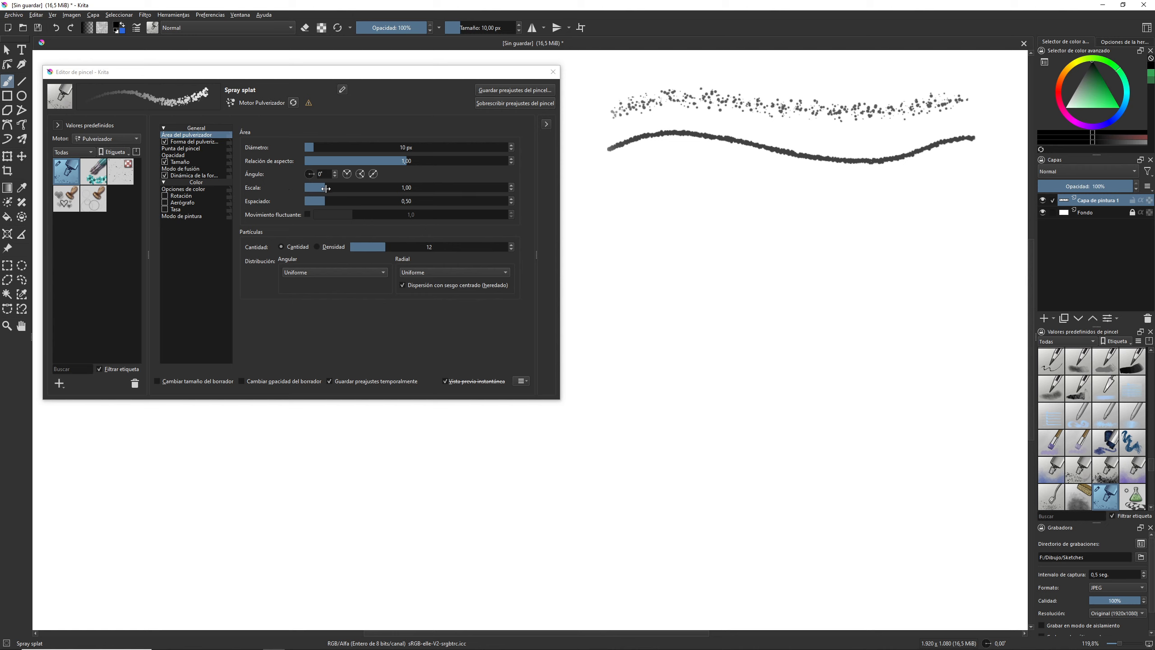
# - Paint three more wavy strokes below, with the spray scale set to 1,77, 3,02 and 3,50 respectively
pyautogui.moveTo(326, 189)
pyautogui.mouseDown()
pyautogui.moveTo(375, 187)
pyautogui.moveTo(341, 187)
pyautogui.mouseUp()
pyautogui.moveTo(608, 183)
pyautogui.mouseDown()
pyautogui.moveTo(715, 171)
pyautogui.moveTo(838, 200)
pyautogui.moveTo(983, 188)
pyautogui.mouseUp()
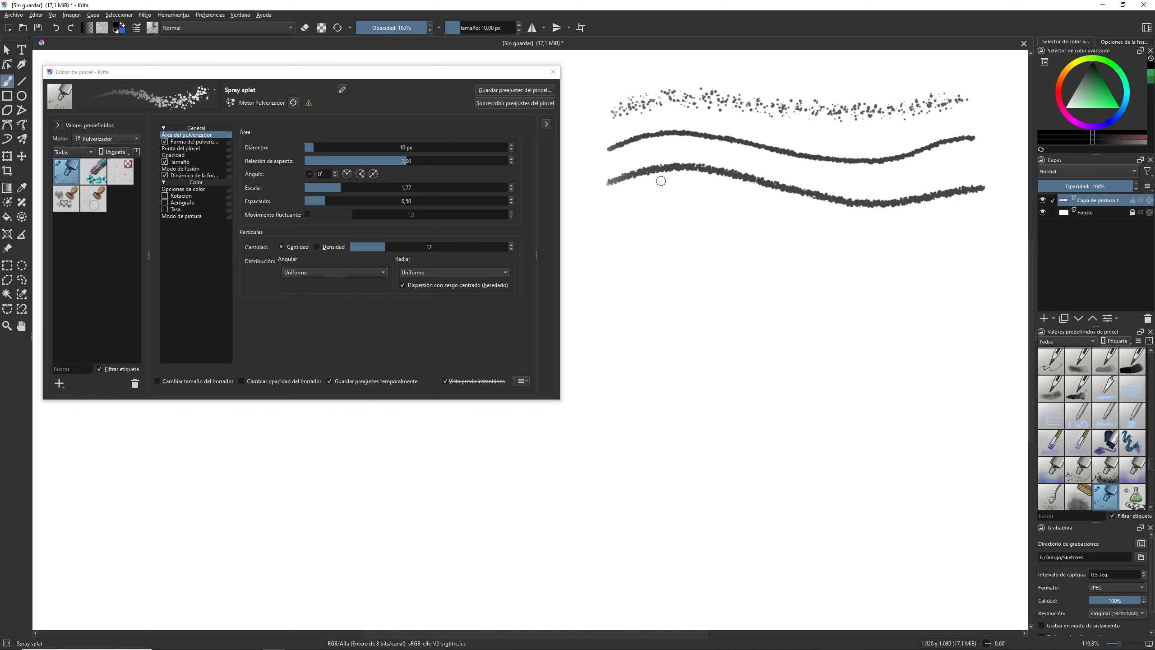
pyautogui.moveTo(344, 187); pyautogui.dragTo(365, 187)
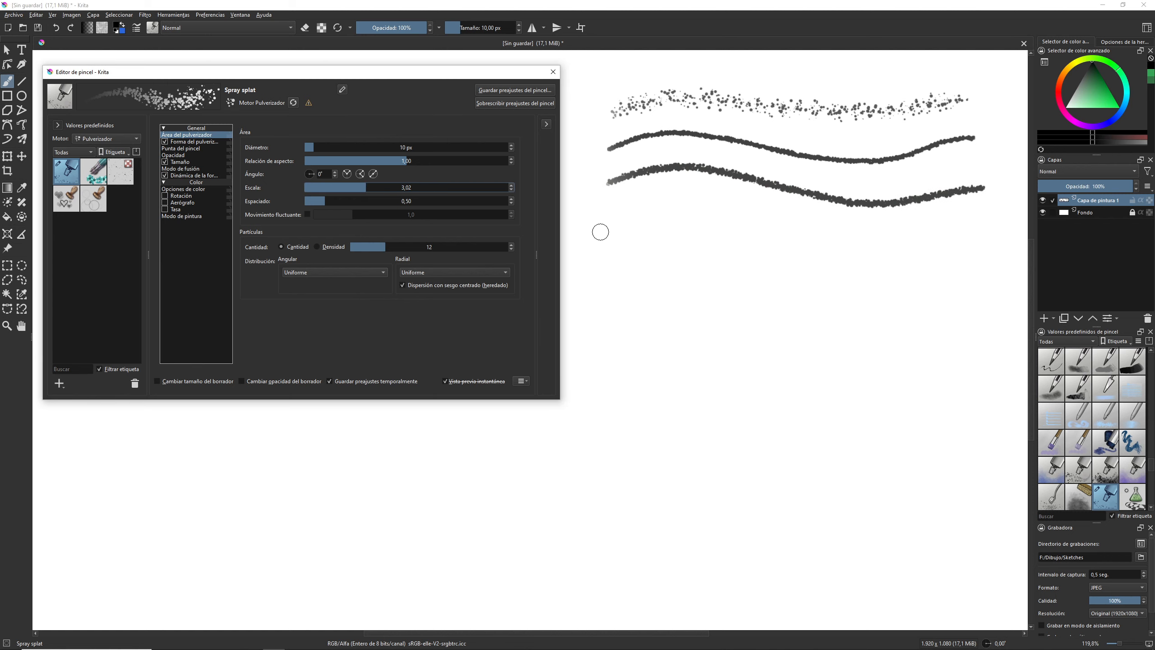
pyautogui.moveTo(600, 233)
pyautogui.mouseDown()
pyautogui.moveTo(632, 213)
pyautogui.moveTo(705, 209)
pyautogui.moveTo(817, 249)
pyautogui.moveTo(991, 238)
pyautogui.mouseUp()
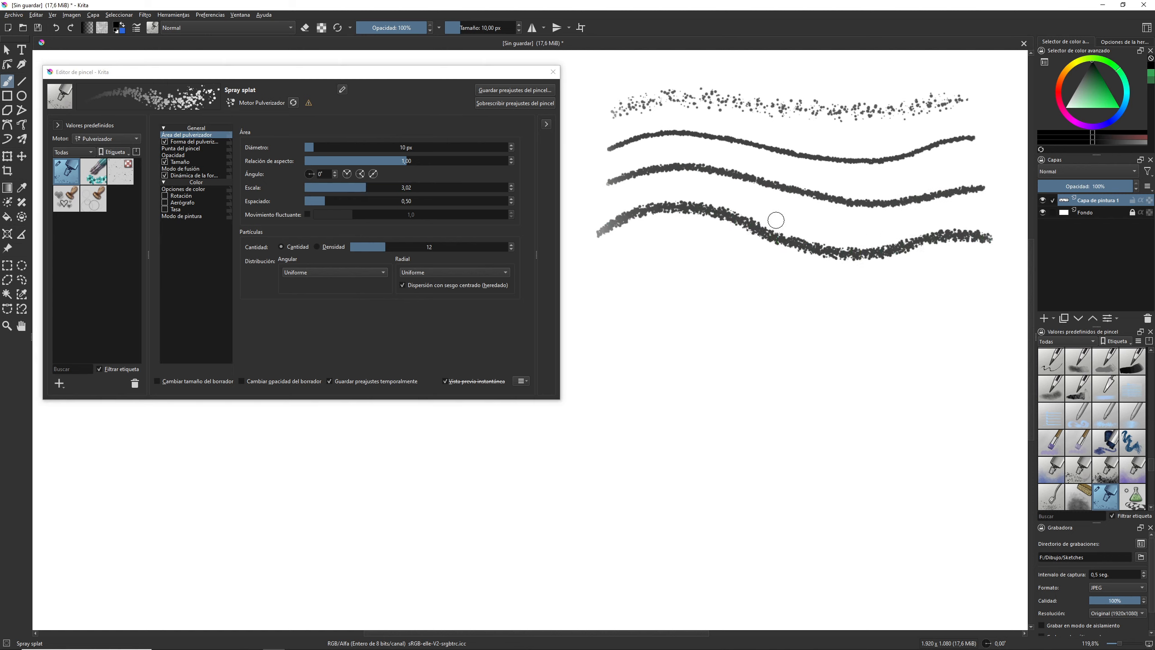
pyautogui.click(376, 187)
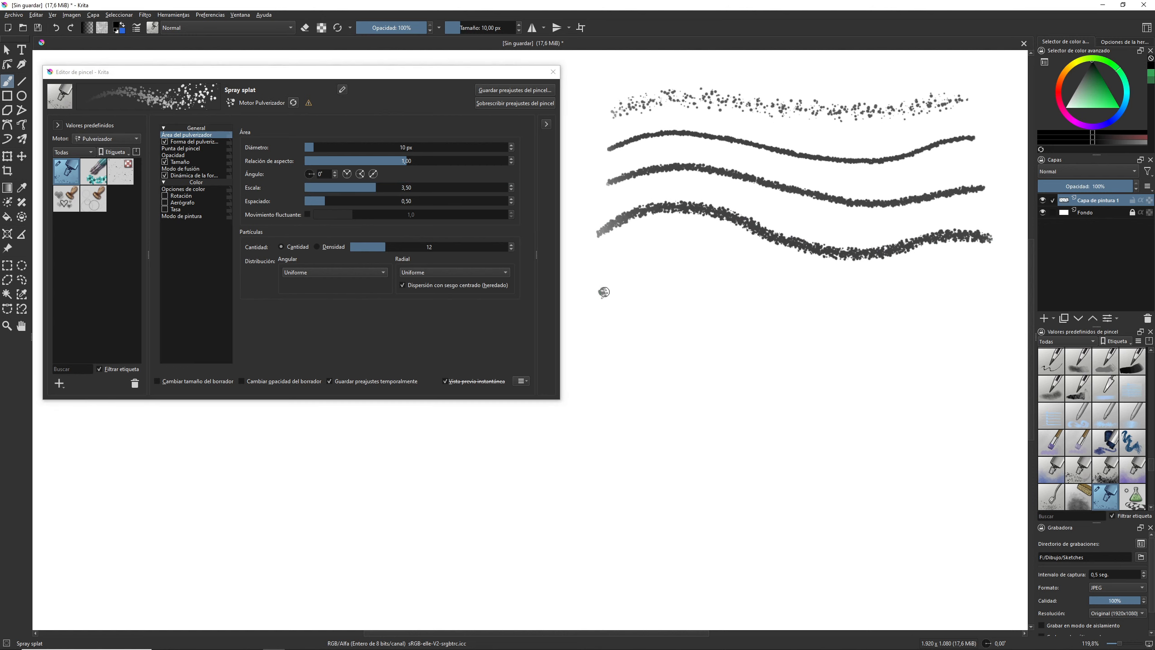
pyautogui.moveTo(604, 291)
pyautogui.mouseDown()
pyautogui.moveTo(681, 266)
pyautogui.moveTo(896, 306)
pyautogui.moveTo(995, 295)
pyautogui.mouseUp()
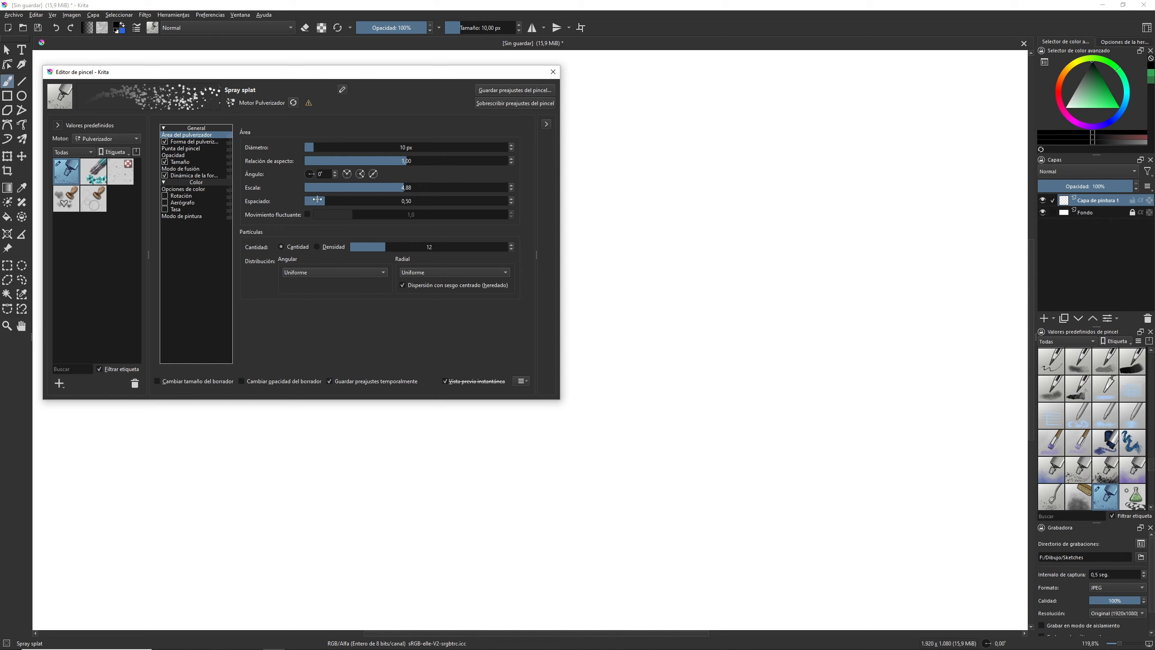
# - Set the spacing to 0,00 and paint a wavy stroke, plus a second one below it with the scale reduced to 1,22
pyautogui.moveTo(341, 203)
pyautogui.mouseDown()
pyautogui.moveTo(319, 201)
pyautogui.moveTo(437, 201)
pyautogui.moveTo(288, 201)
pyautogui.mouseUp()
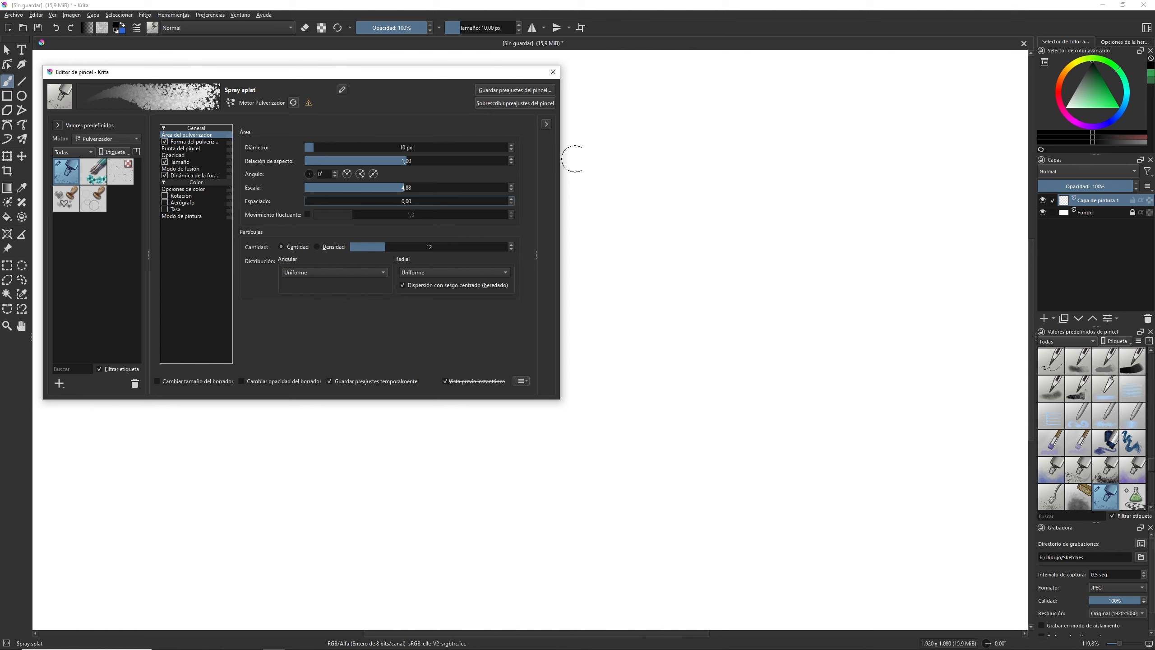
pyautogui.moveTo(604, 119)
pyautogui.mouseDown()
pyautogui.moveTo(669, 94)
pyautogui.moveTo(737, 92)
pyautogui.moveTo(971, 122)
pyautogui.mouseUp()
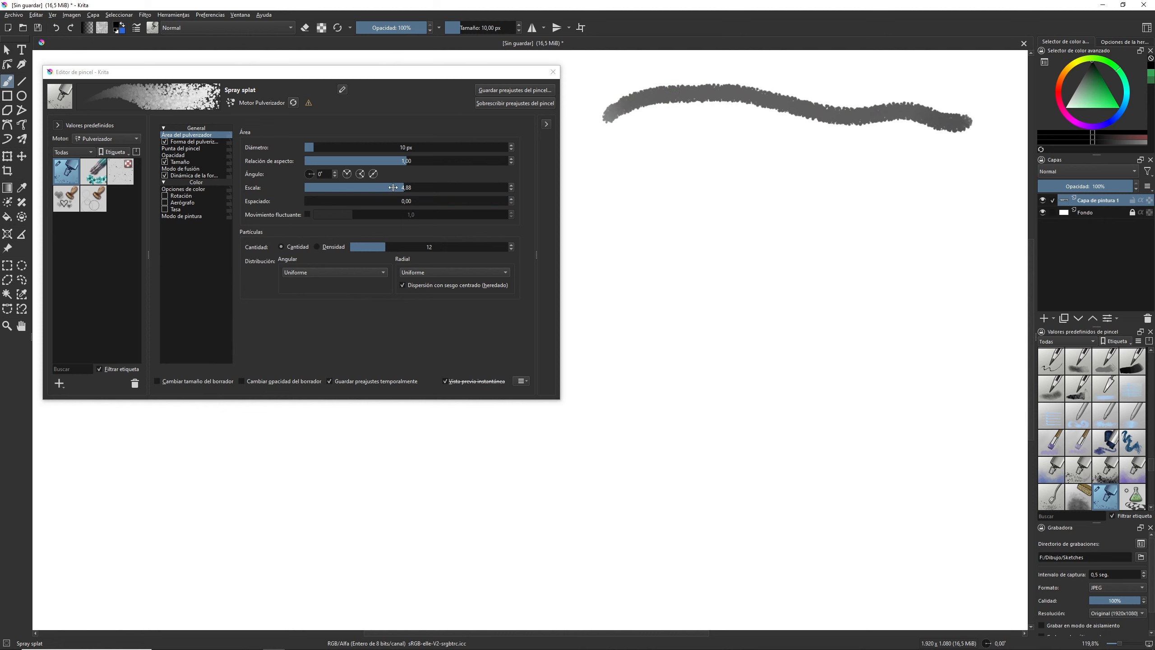
pyautogui.moveTo(403, 186)
pyautogui.mouseDown()
pyautogui.moveTo(314, 186)
pyautogui.moveTo(382, 185)
pyautogui.mouseUp()
pyautogui.moveTo(633, 155)
pyautogui.mouseDown()
pyautogui.moveTo(803, 145)
pyautogui.moveTo(931, 177)
pyautogui.mouseUp()
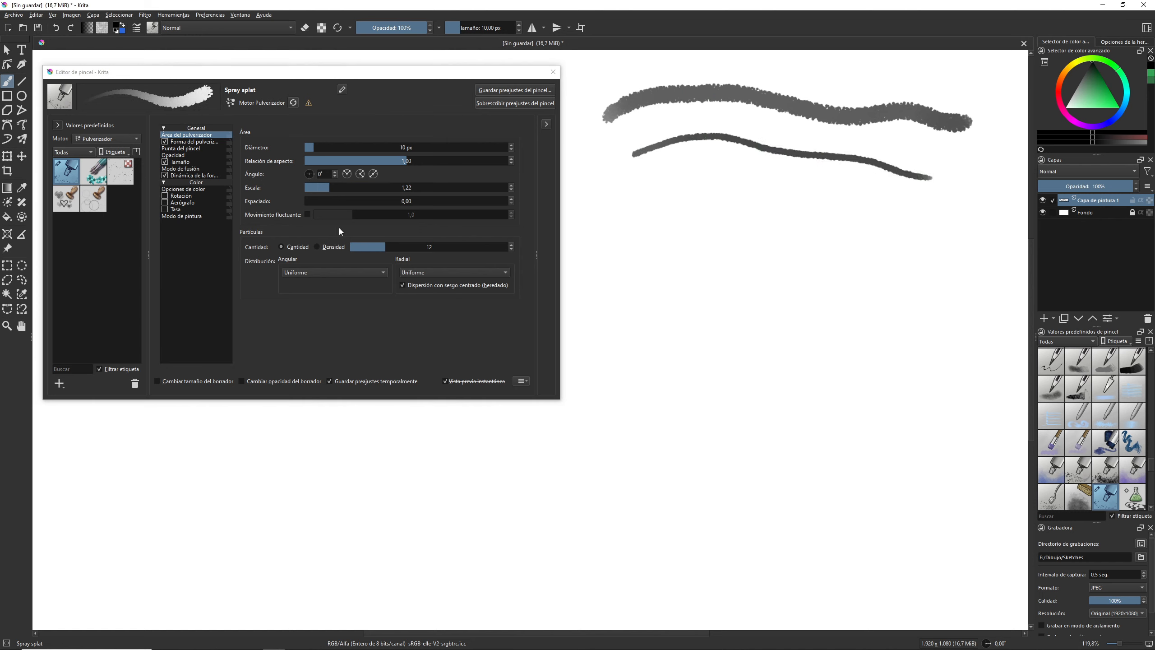
# - Set the spacing to 2,16 and paint one wavy stroke at the current size and another with the brush enlarged to 39 px
pyautogui.moveTo(319, 200); pyautogui.dragTo(392, 196)
pyautogui.moveTo(592, 196)
pyautogui.mouseDown()
pyautogui.moveTo(692, 177)
pyautogui.moveTo(779, 183)
pyautogui.moveTo(880, 212)
pyautogui.moveTo(968, 211)
pyautogui.mouseUp()
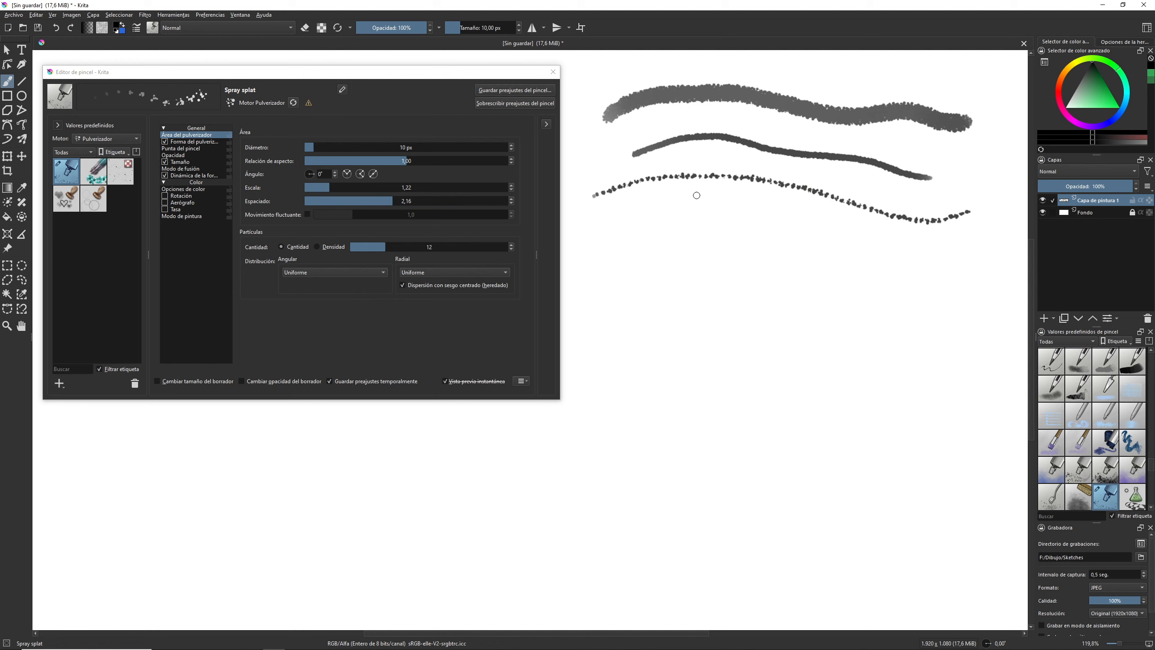
pyautogui.keyDown('shift'); pyautogui.moveTo(669, 232); pyautogui.dragTo(685, 232); pyautogui.keyUp('shift')
pyautogui.moveTo(598, 239)
pyautogui.mouseDown()
pyautogui.moveTo(610, 230)
pyautogui.moveTo(780, 228)
pyautogui.moveTo(949, 247)
pyautogui.moveTo(980, 237)
pyautogui.mouseUp()
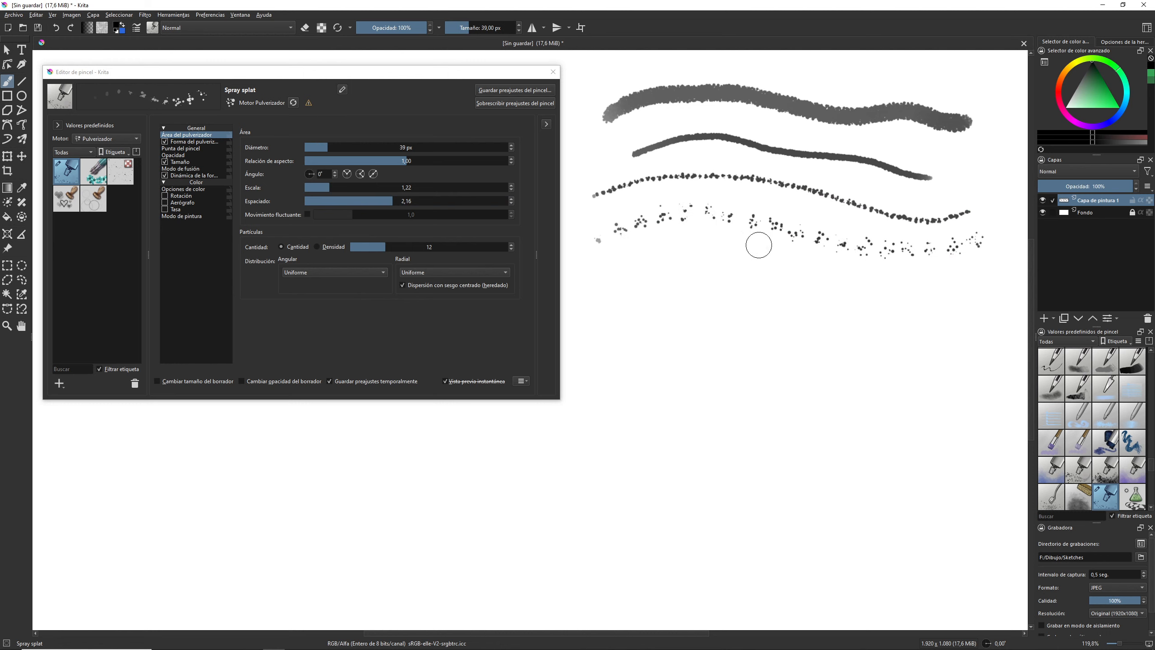
# - Enable the fluctuating movement, scribble a test patch at 1,0, raise the amount to 3,9 and resize the brush
pyautogui.click(308, 215)
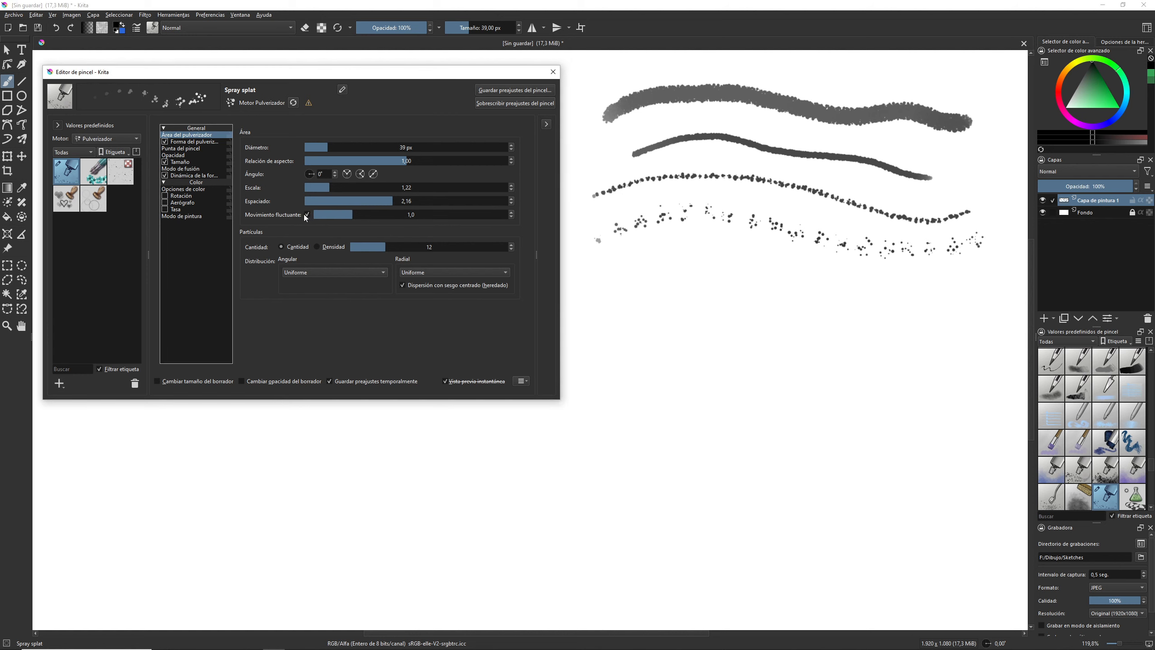
pyautogui.moveTo(609, 291)
pyautogui.mouseDown()
pyautogui.moveTo(703, 248)
pyautogui.moveTo(645, 300)
pyautogui.moveTo(625, 287)
pyautogui.moveTo(655, 293)
pyautogui.mouseUp()
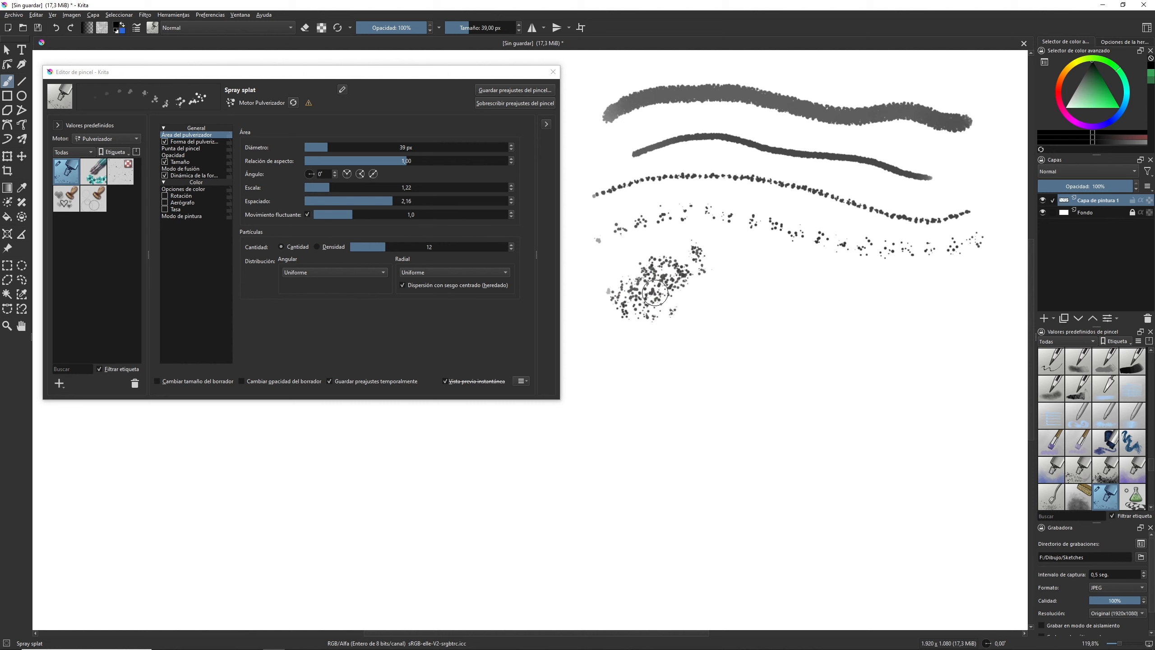
pyautogui.click(465, 215)
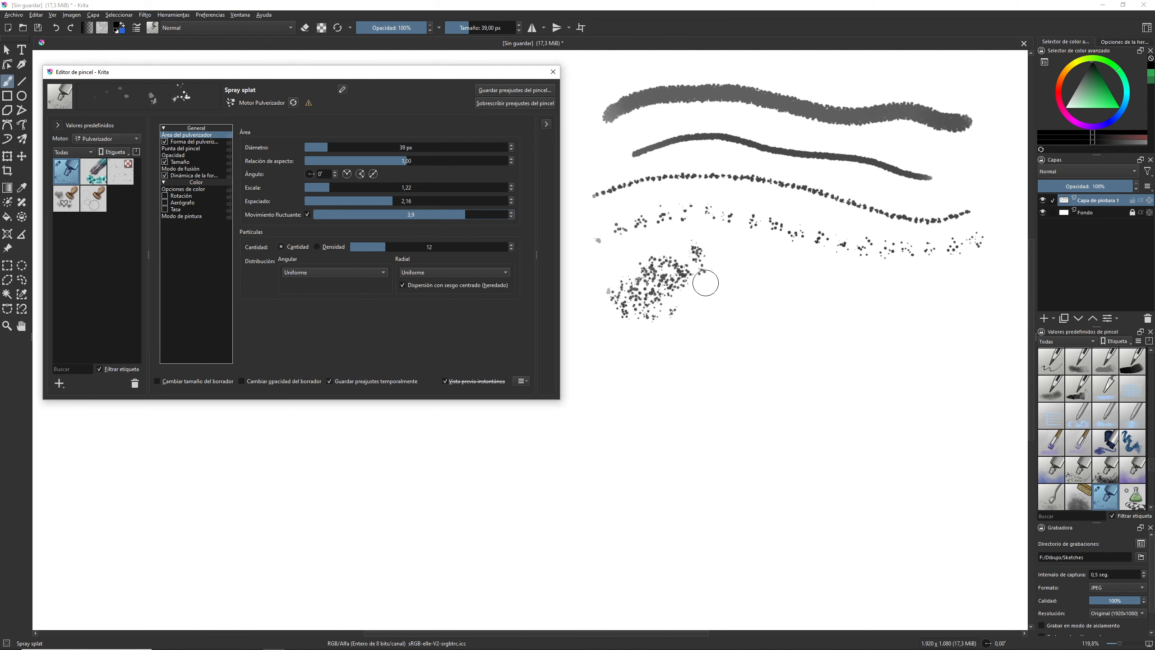
pyautogui.moveTo(732, 293)
pyautogui.keyDown('shift'); pyautogui.mouseDown()
pyautogui.moveTo(842, 292)
pyautogui.moveTo(701, 324)
pyautogui.moveTo(819, 299)
pyautogui.moveTo(841, 320)
pyautogui.moveTo(744, 353)
pyautogui.moveTo(800, 370)
pyautogui.moveTo(892, 355)
pyautogui.moveTo(704, 466)
pyautogui.moveTo(867, 457)
pyautogui.moveTo(794, 354)
pyautogui.moveTo(858, 441)
pyautogui.moveTo(793, 453)
pyautogui.moveTo(833, 413)
pyautogui.moveTo(772, 418)
pyautogui.moveTo(650, 464)
pyautogui.moveTo(679, 492)
pyautogui.moveTo(777, 522)
pyautogui.moveTo(968, 476)
pyautogui.moveTo(951, 338)
pyautogui.moveTo(751, 393)
pyautogui.moveTo(856, 484)
pyautogui.moveTo(675, 469)
pyautogui.moveTo(819, 328)
pyautogui.mouseUp(); pyautogui.keyUp('shift')
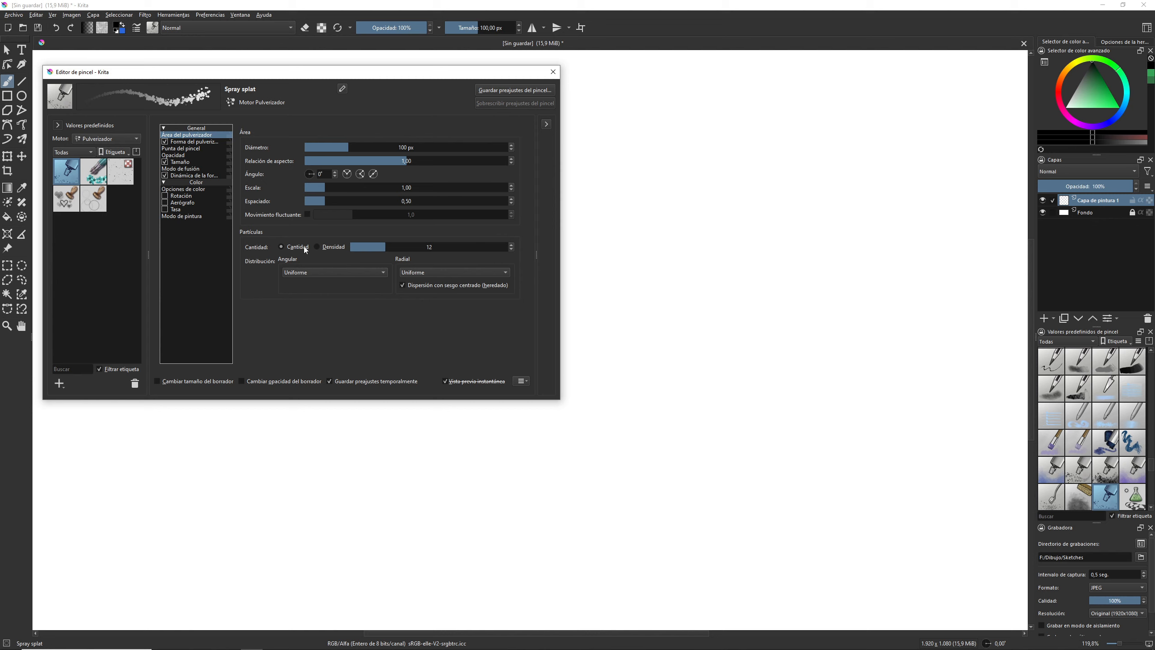
# - Paint a stroke with the particle count set to 4 and another below it with the count set to 397
pyautogui.moveTo(390, 246); pyautogui.dragTo(372, 246)
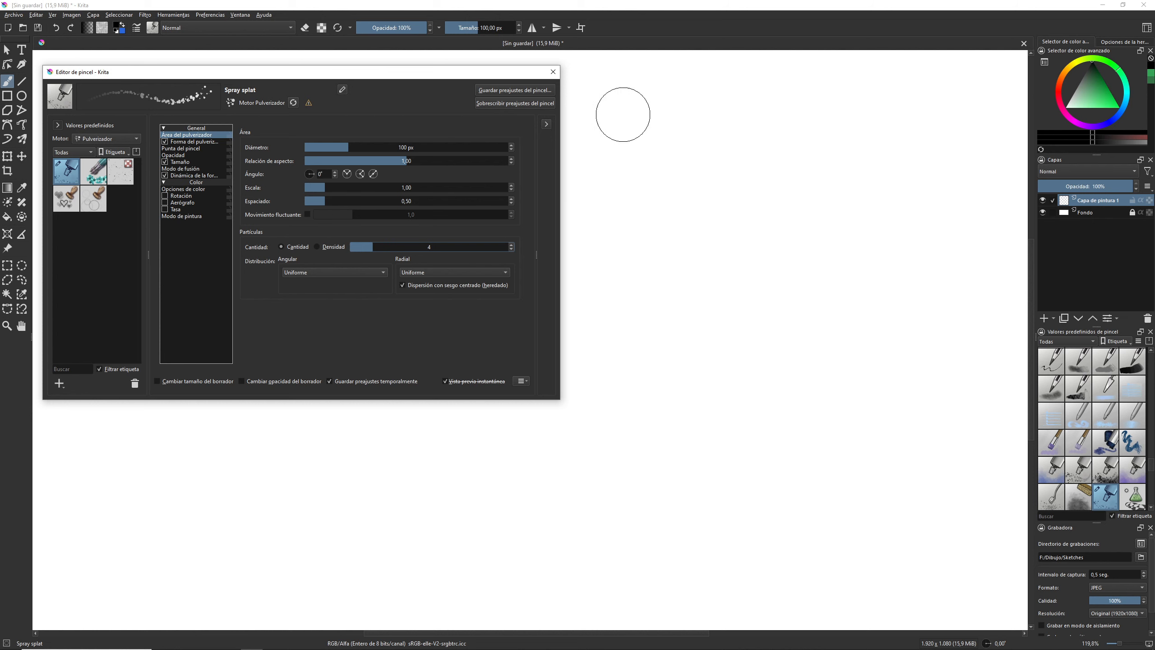
pyautogui.moveTo(624, 114)
pyautogui.mouseDown()
pyautogui.moveTo(681, 97)
pyautogui.moveTo(853, 112)
pyautogui.mouseUp()
pyautogui.moveTo(394, 246); pyautogui.dragTo(467, 241)
pyautogui.moveTo(634, 164); pyautogui.dragTo(927, 168)
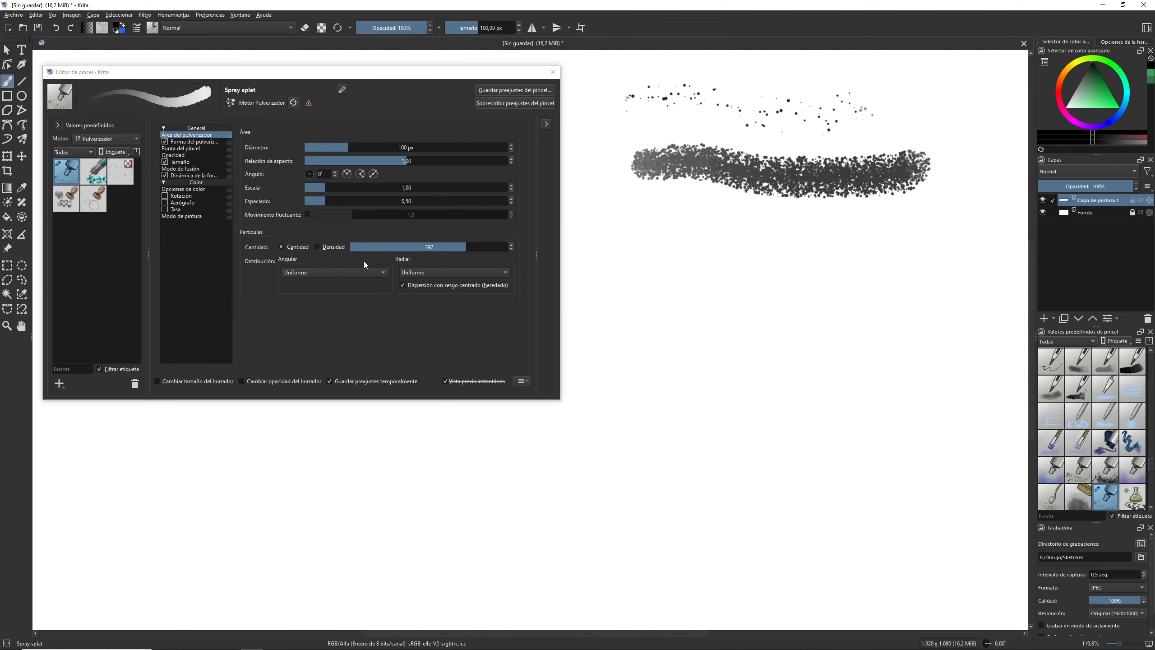
# - Switch the particle amount to density, set it to 0,013% and paint a wavy stroke below the previous two
pyautogui.click(317, 247)
pyautogui.moveTo(396, 247); pyautogui.dragTo(450, 247)
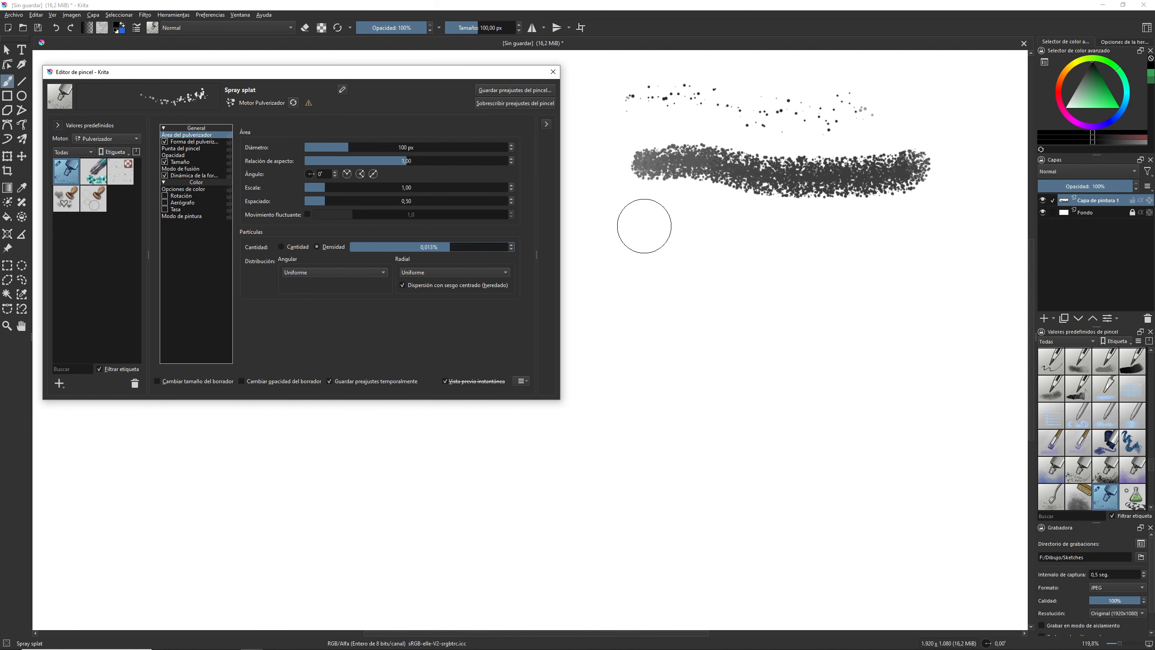
pyautogui.moveTo(644, 226); pyautogui.dragTo(814, 240)
pyautogui.moveTo(814, 240); pyautogui.dragTo(937, 227)
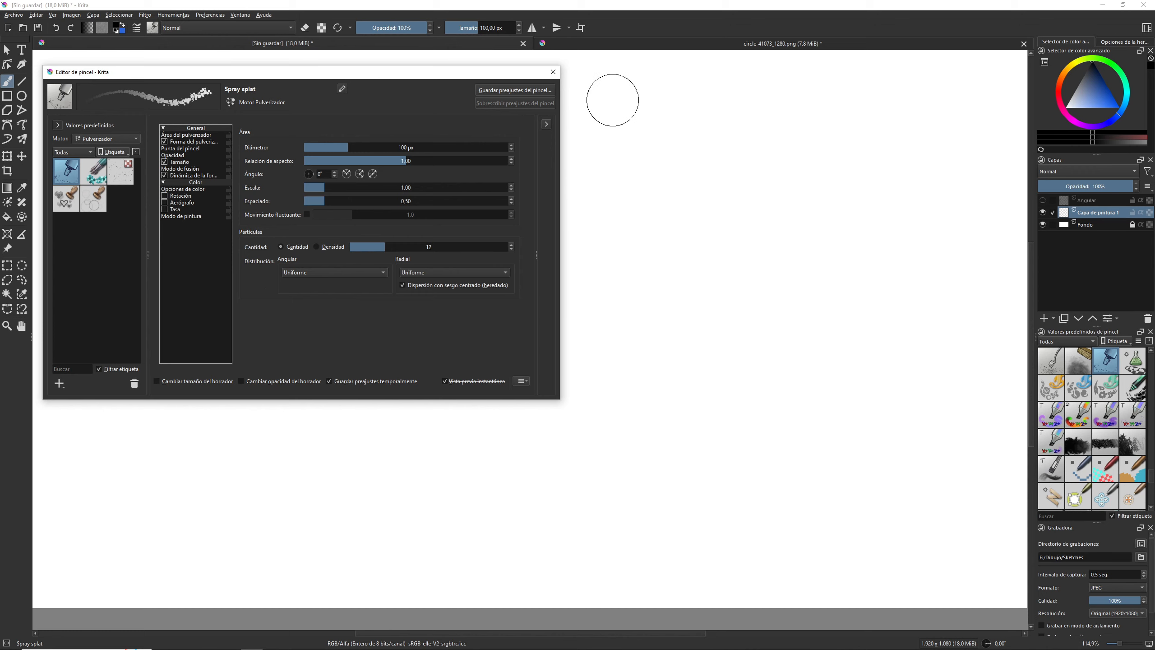
# - Paint a short spray sample with 12 particles and a separate dense one with the particle count raised to 1000
pyautogui.moveTo(598, 118)
pyautogui.mouseDown()
pyautogui.moveTo(627, 92)
pyautogui.moveTo(684, 79)
pyautogui.mouseUp()
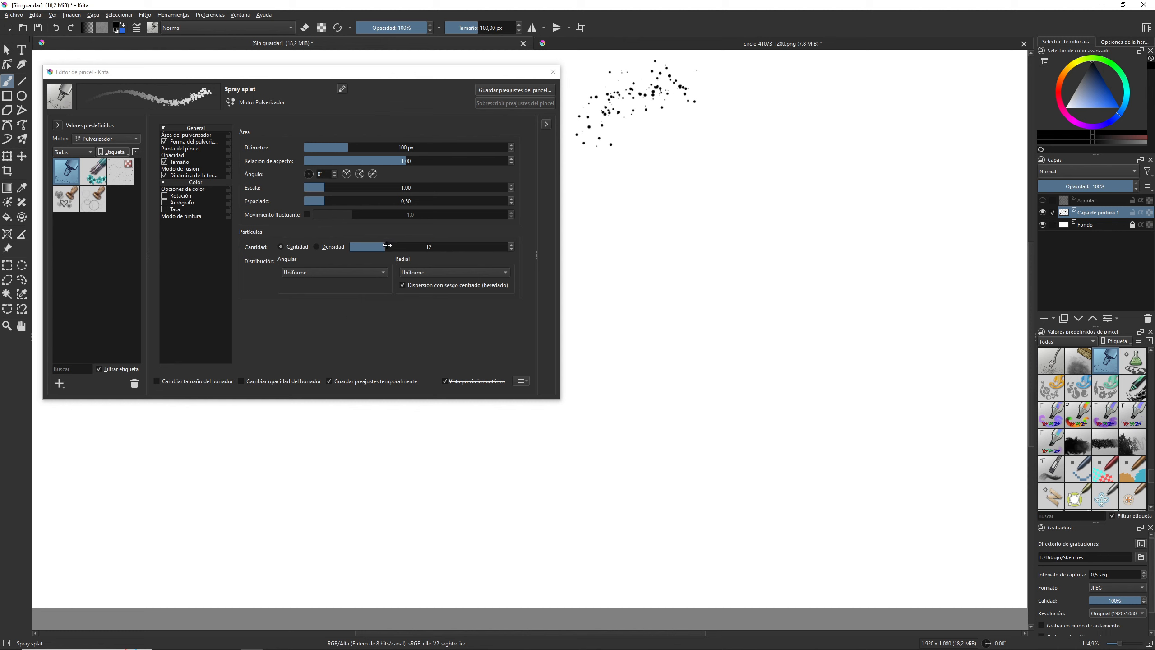
pyautogui.moveTo(389, 245); pyautogui.dragTo(510, 246)
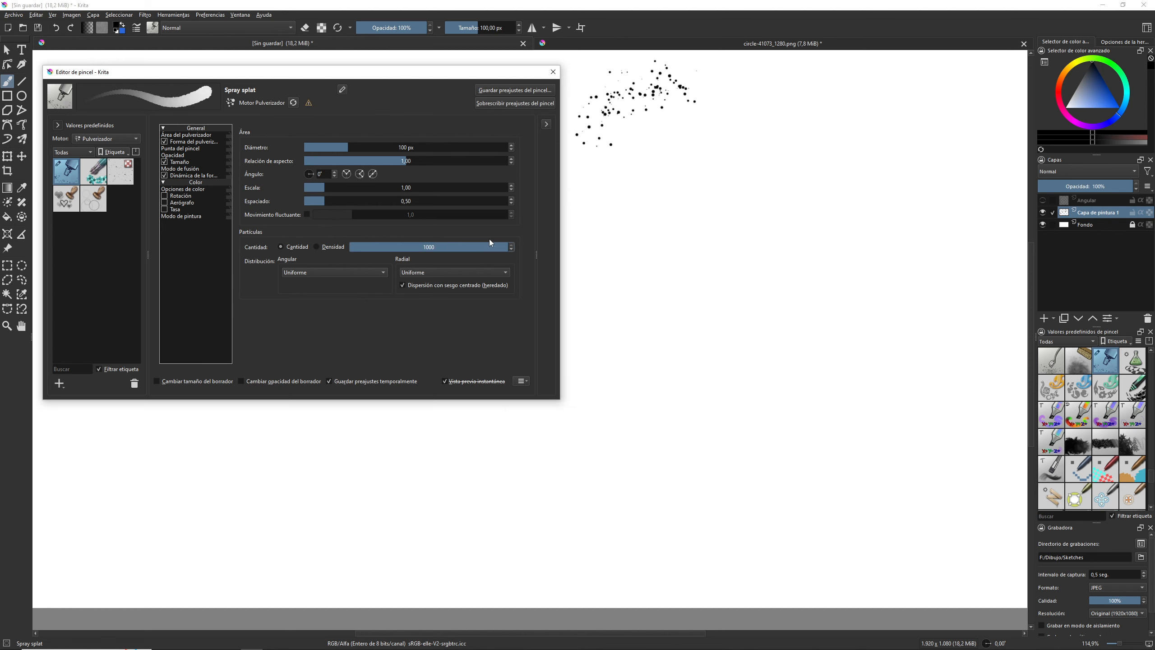
pyautogui.moveTo(907, 80); pyautogui.dragTo(974, 114)
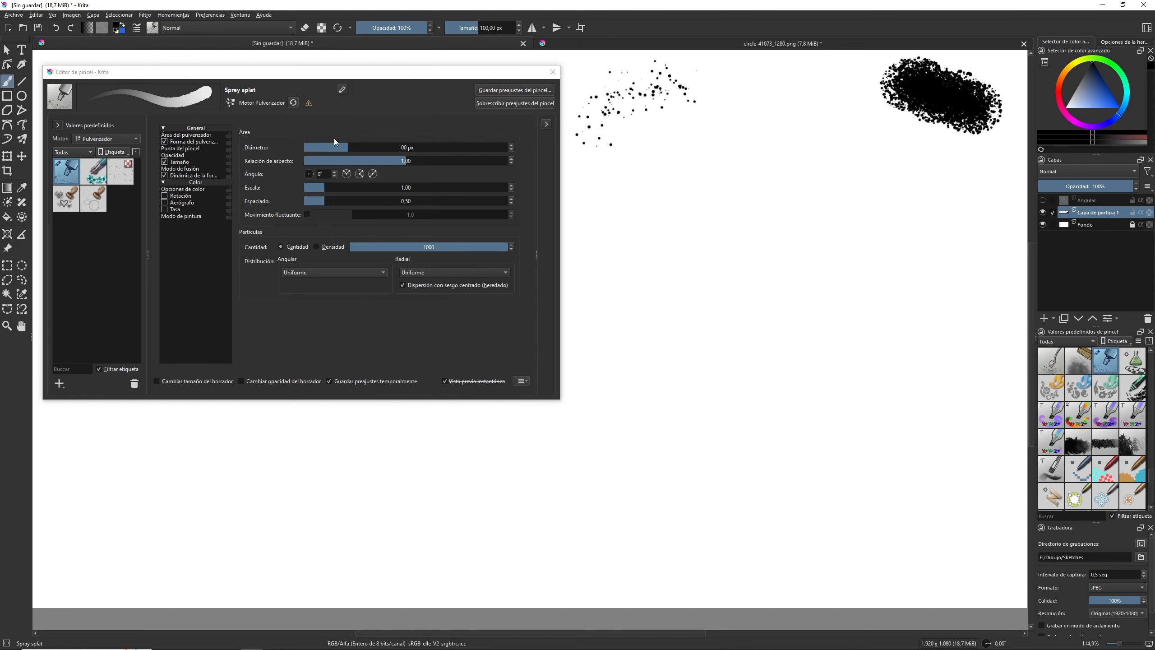
# - Set the diameter to 336 px, keep the Uniforme angular distribution, show the Angular layer and stamp a dab at the protractor's centre
pyautogui.moveTo(348, 146); pyautogui.dragTo(403, 146)
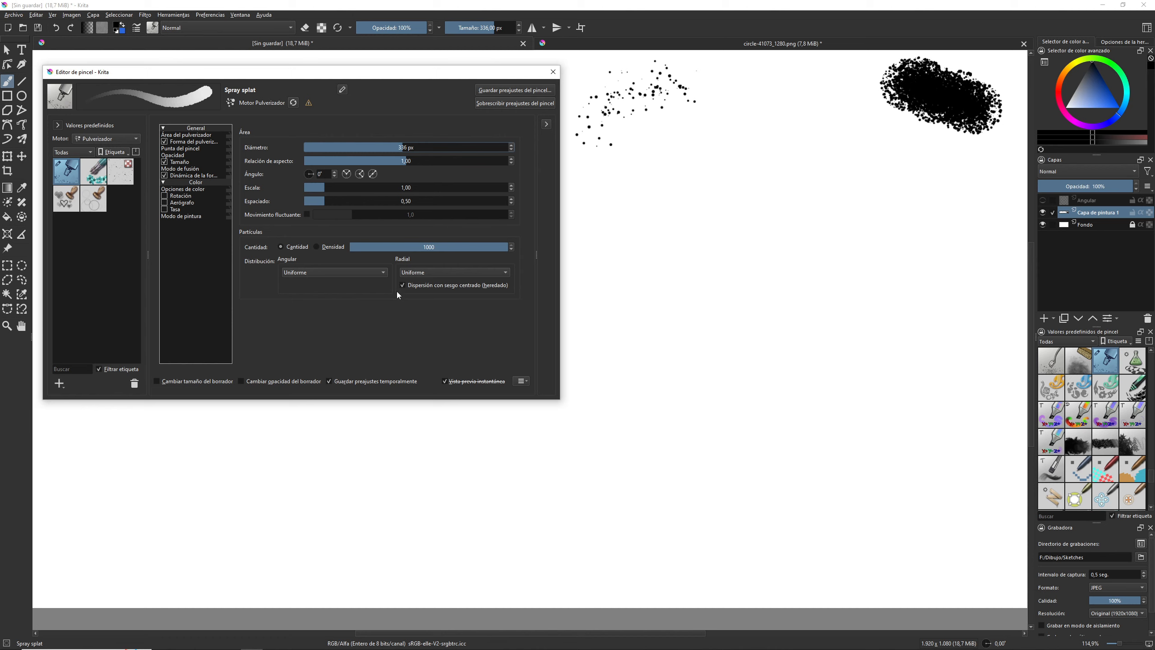
pyautogui.click(349, 273)
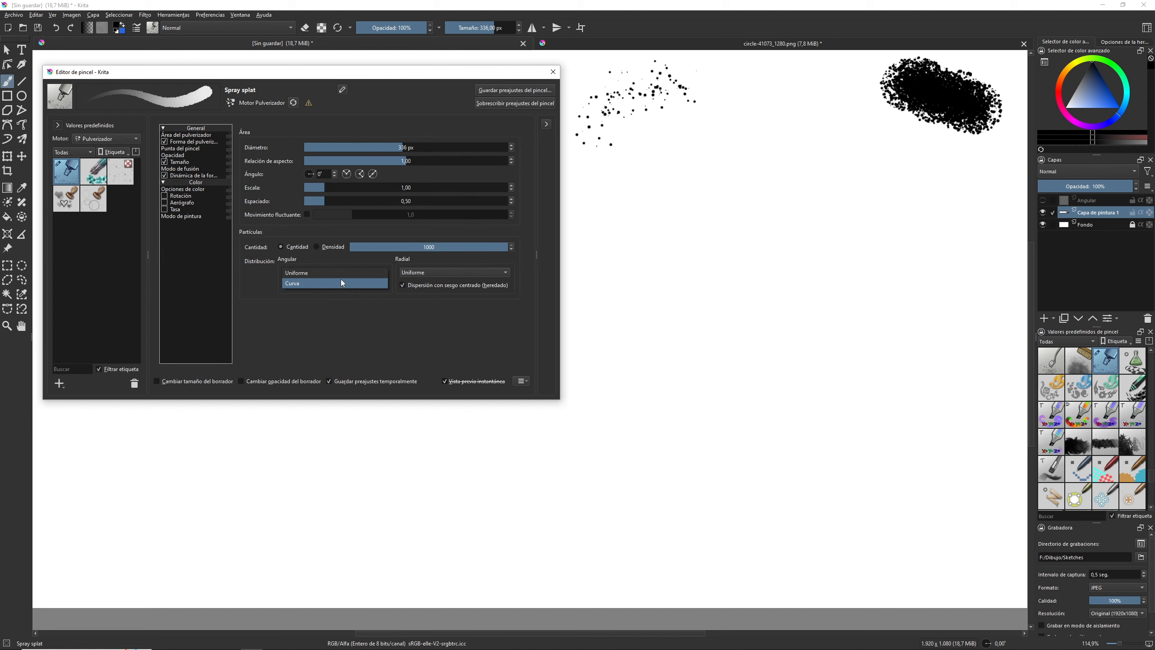
pyautogui.click(316, 272)
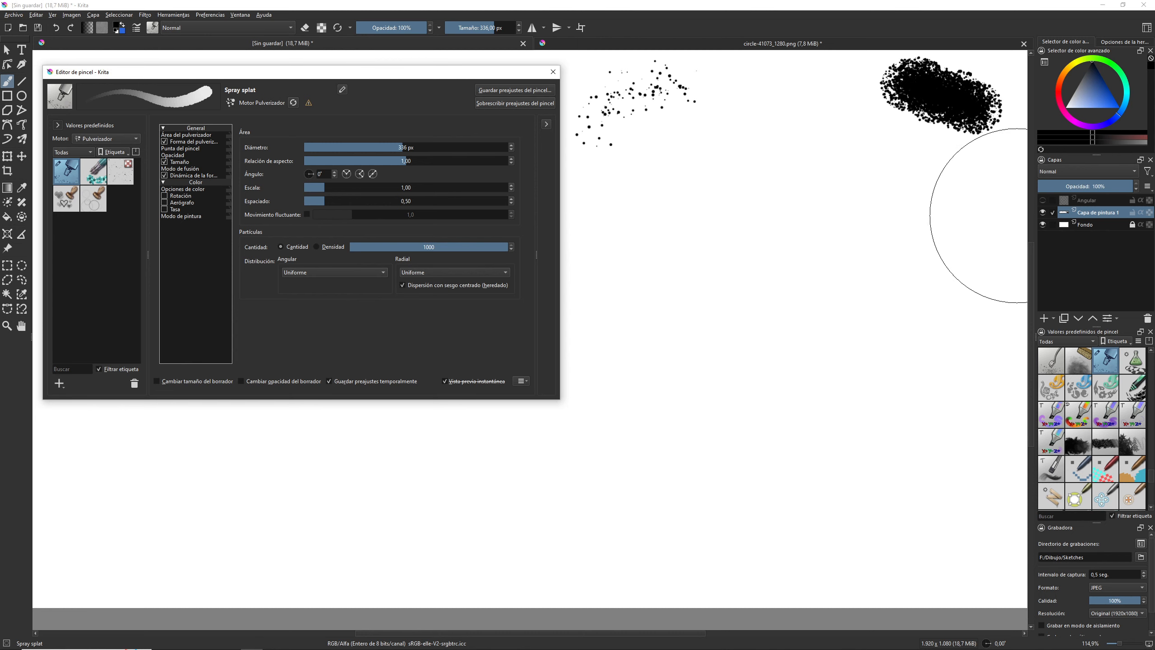
pyautogui.click(1042, 201)
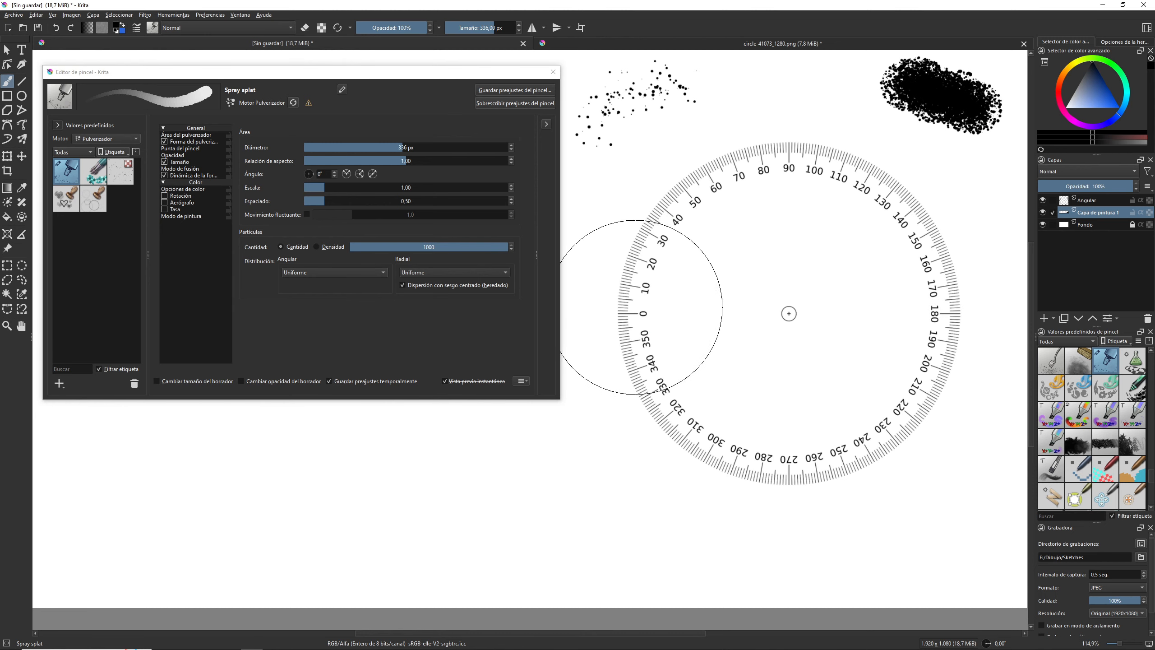
pyautogui.click(789, 314)
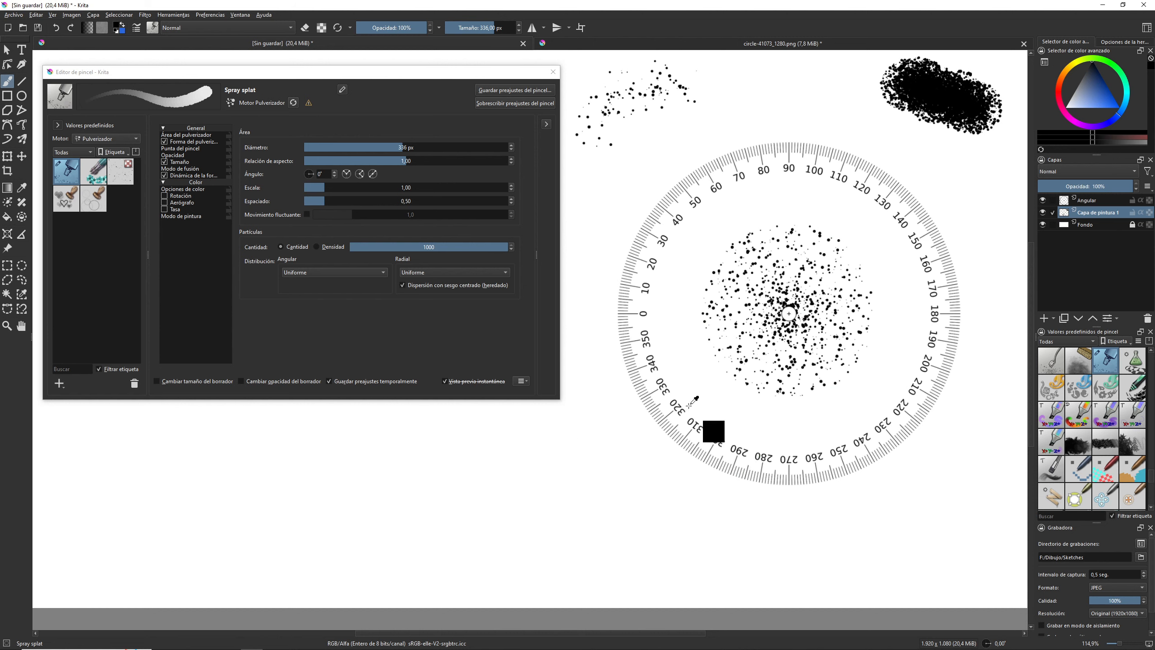
# - Undo the test dab and set the particles' angular distribution to Curva
pyautogui.hotkey('ctrl', 'z')
pyautogui.click(318, 272)
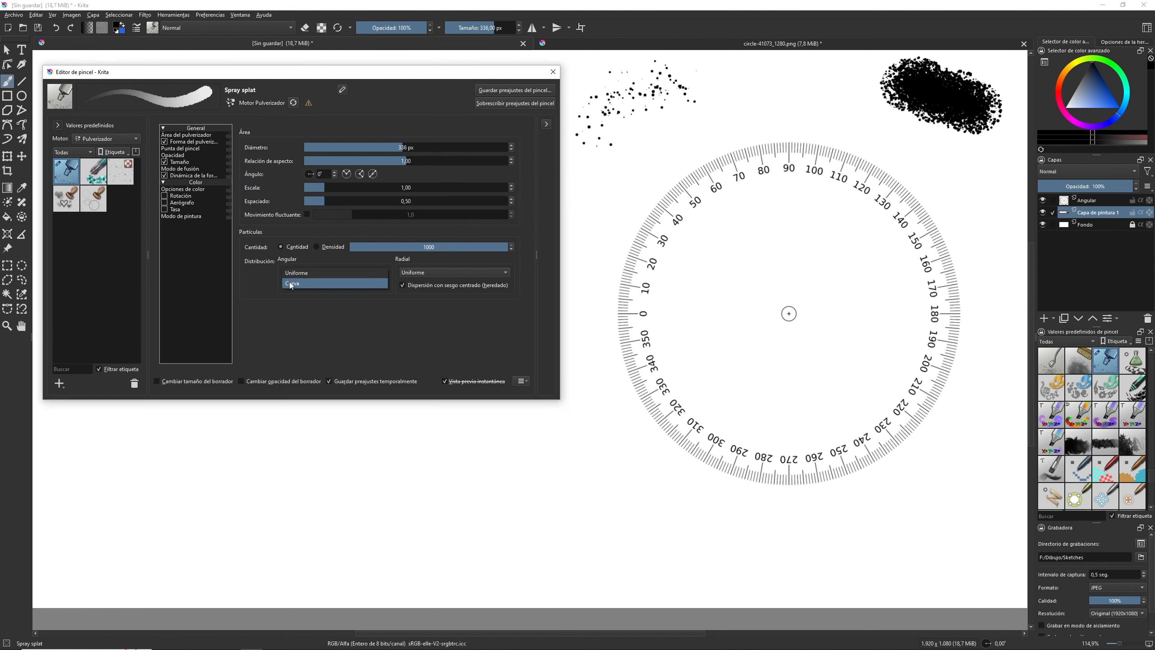
pyautogui.click(288, 282)
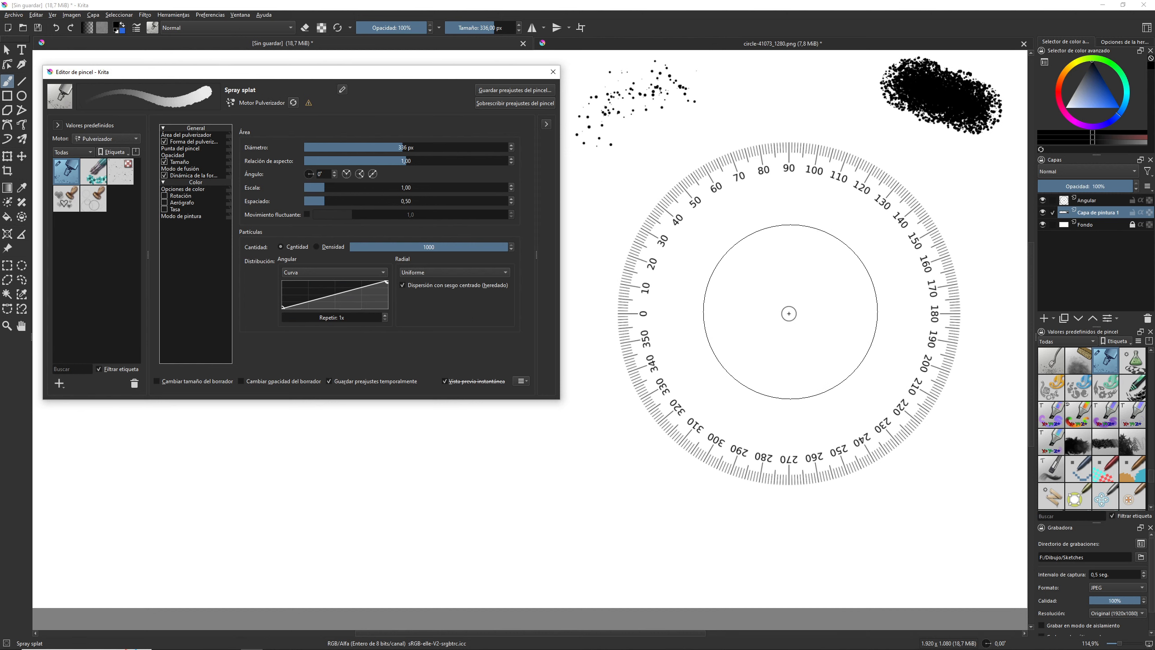
# - Flatten the first half of the angular curve, stamping and undoing a test dab at the protractor's centre before and after
pyautogui.click(789, 314)
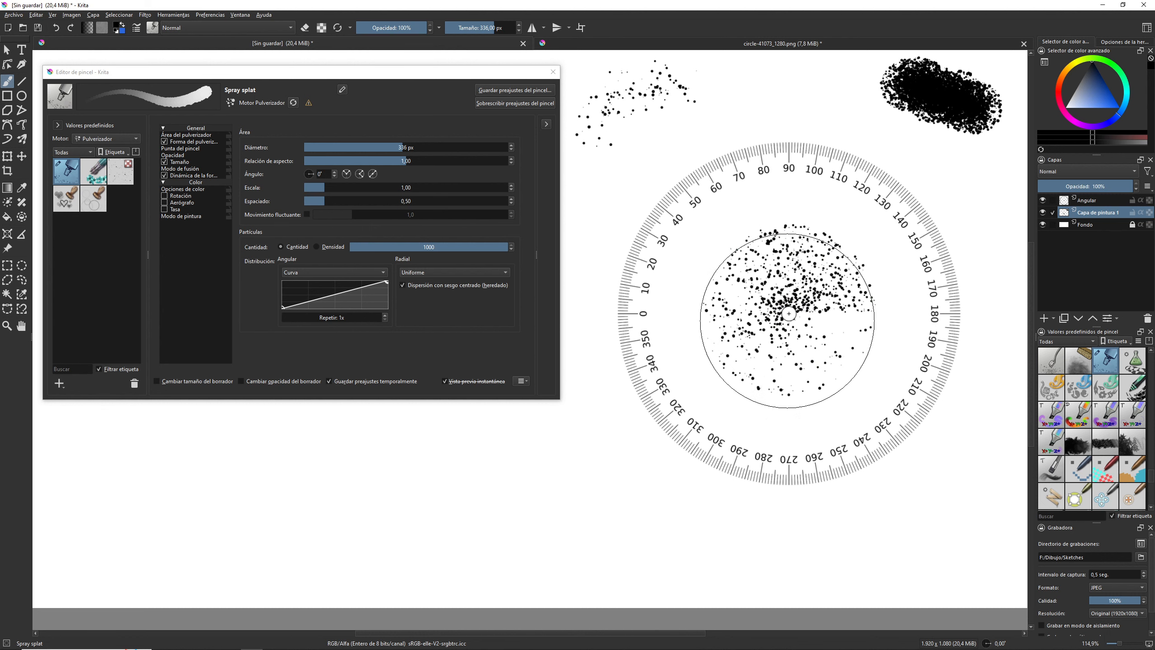
pyautogui.hotkey('ctrl', 'z')
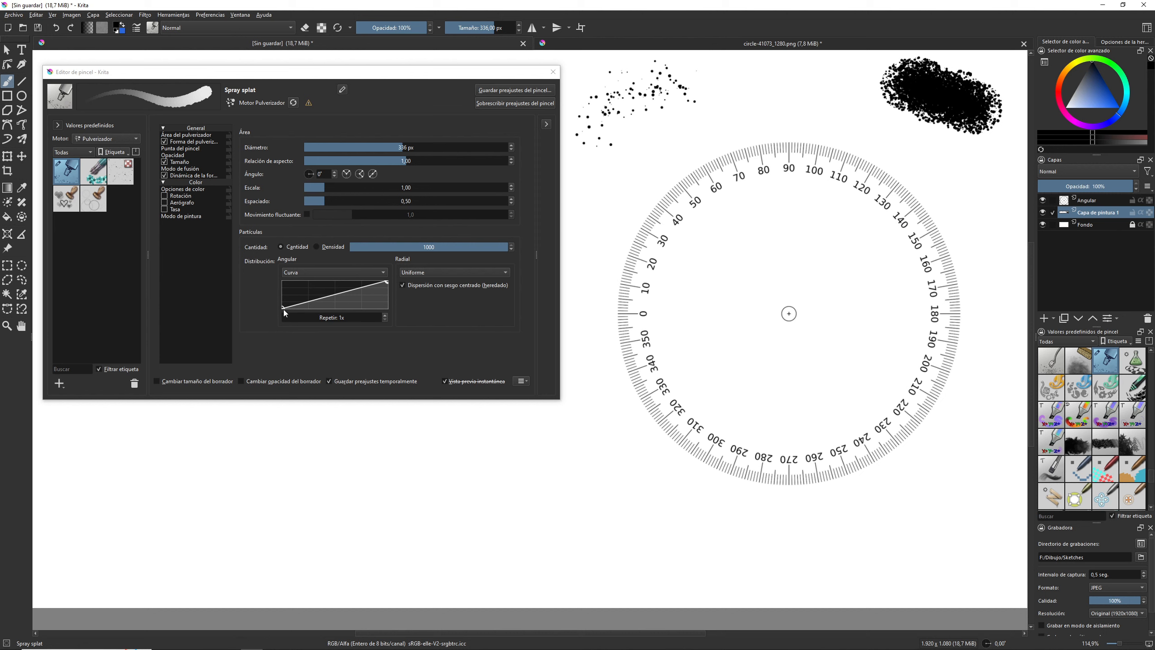
pyautogui.moveTo(281, 308); pyautogui.dragTo(333, 308)
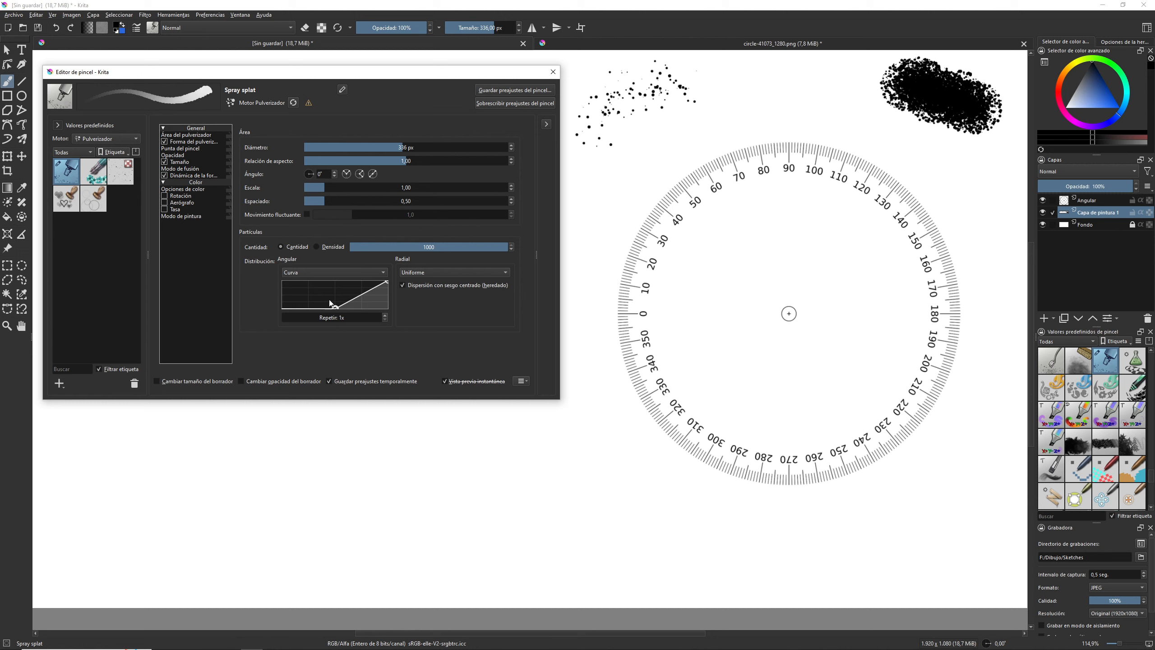
pyautogui.click(789, 314)
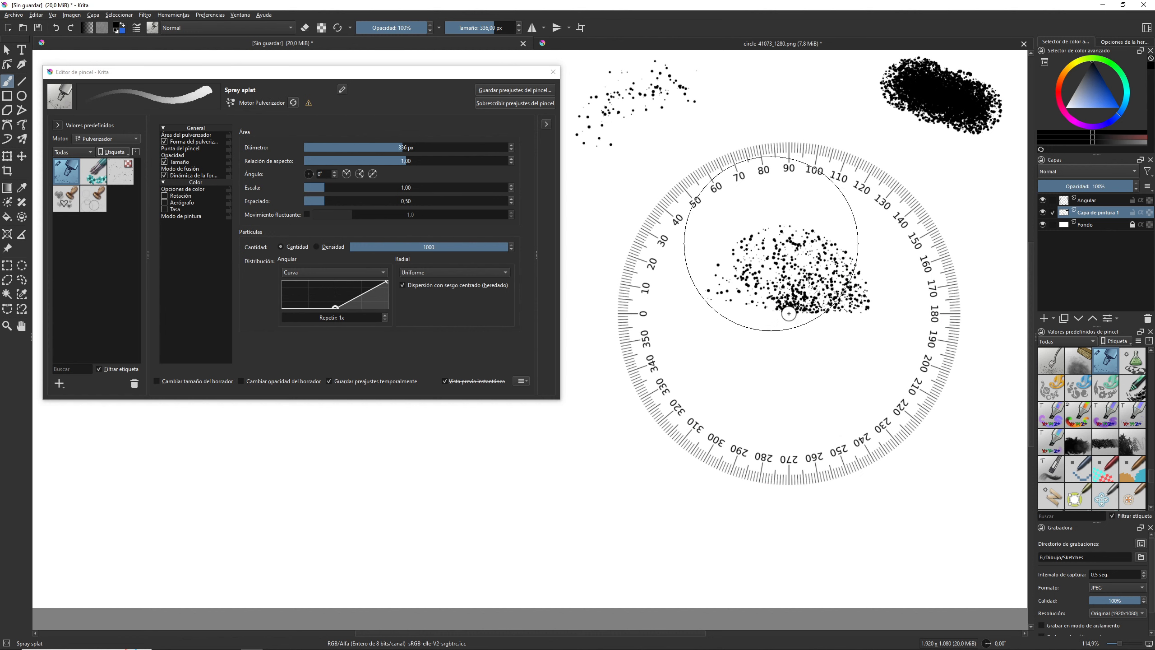
pyautogui.hotkey('ctrl', 'z')
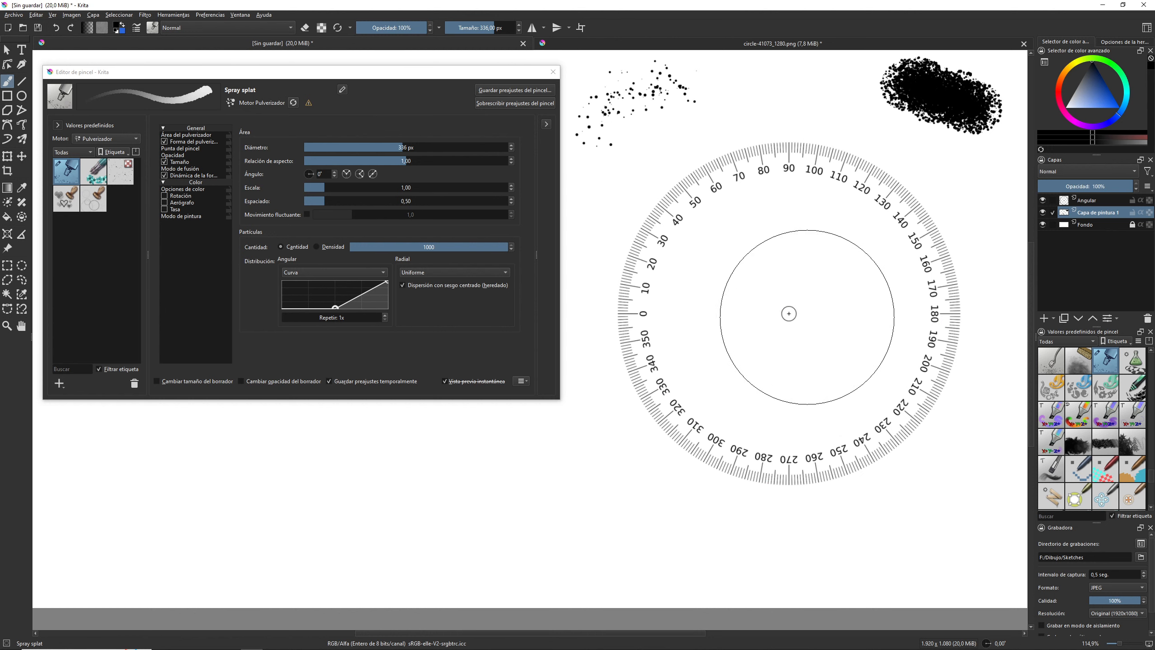
# - Reshape the angular curve with a plateau after its midpoint and a small bump near the end, and stamp a dab at the protractor's centre
pyautogui.click(369, 291)
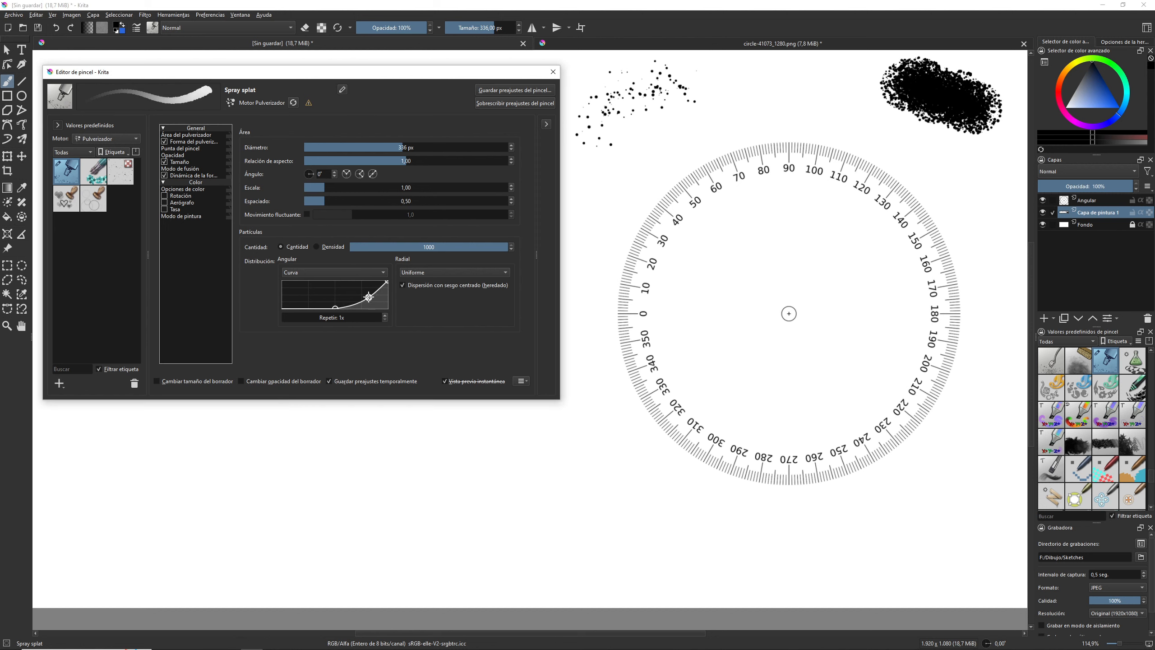
pyautogui.moveTo(369, 290); pyautogui.dragTo(335, 308)
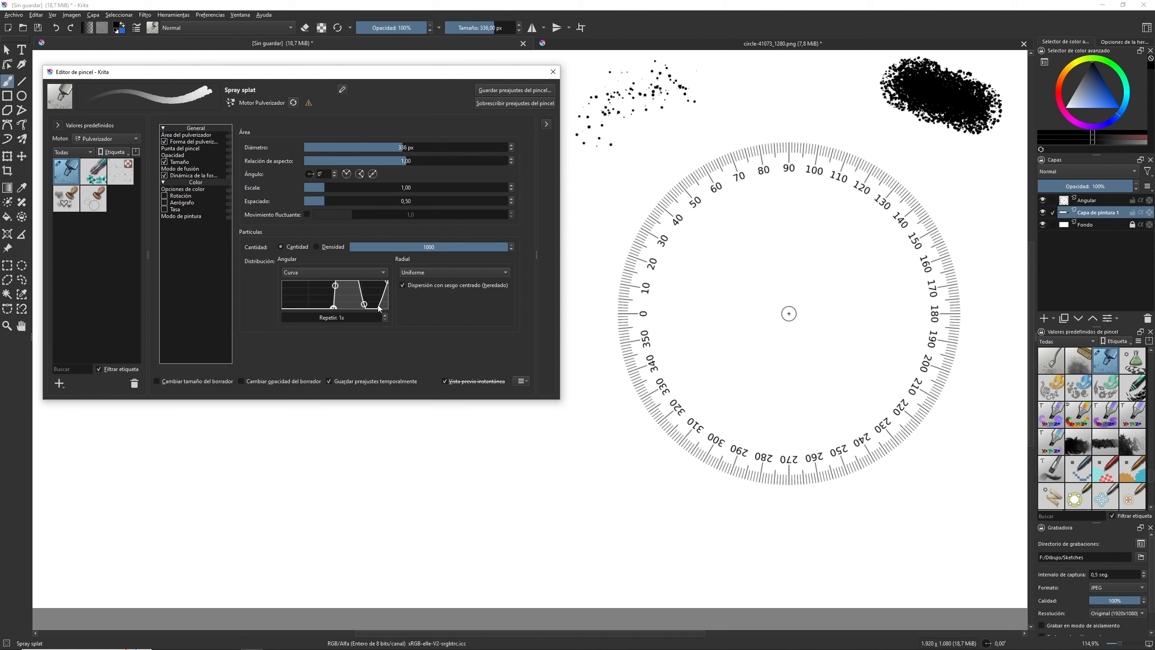
pyautogui.moveTo(379, 309); pyautogui.dragTo(373, 301)
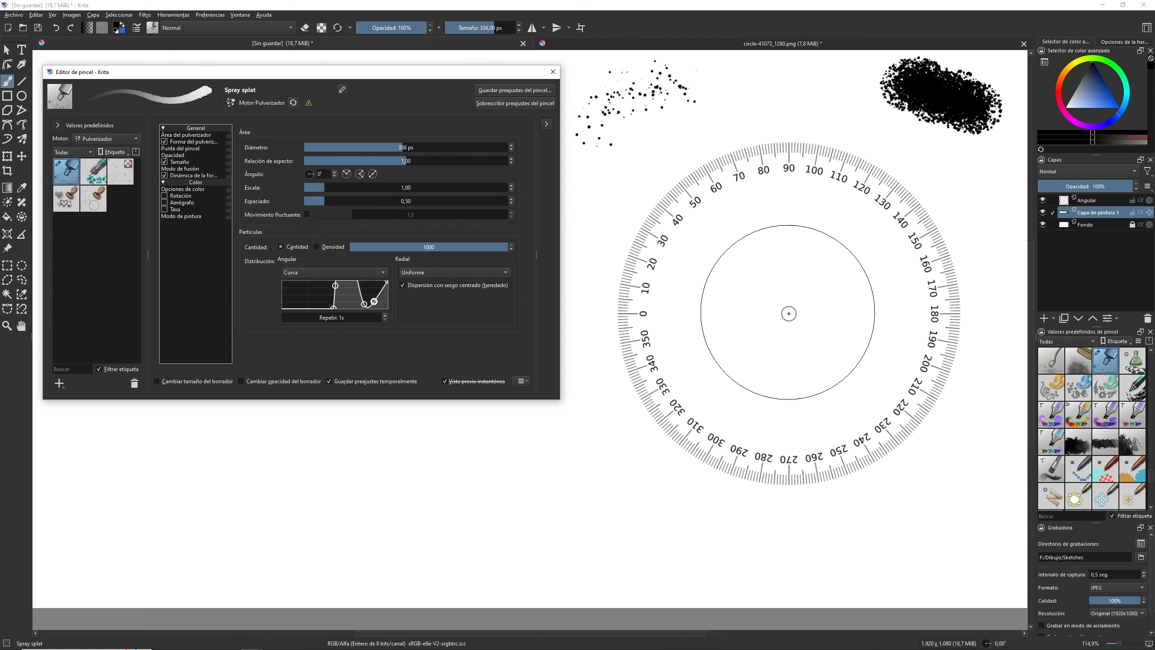
pyautogui.click(787, 314)
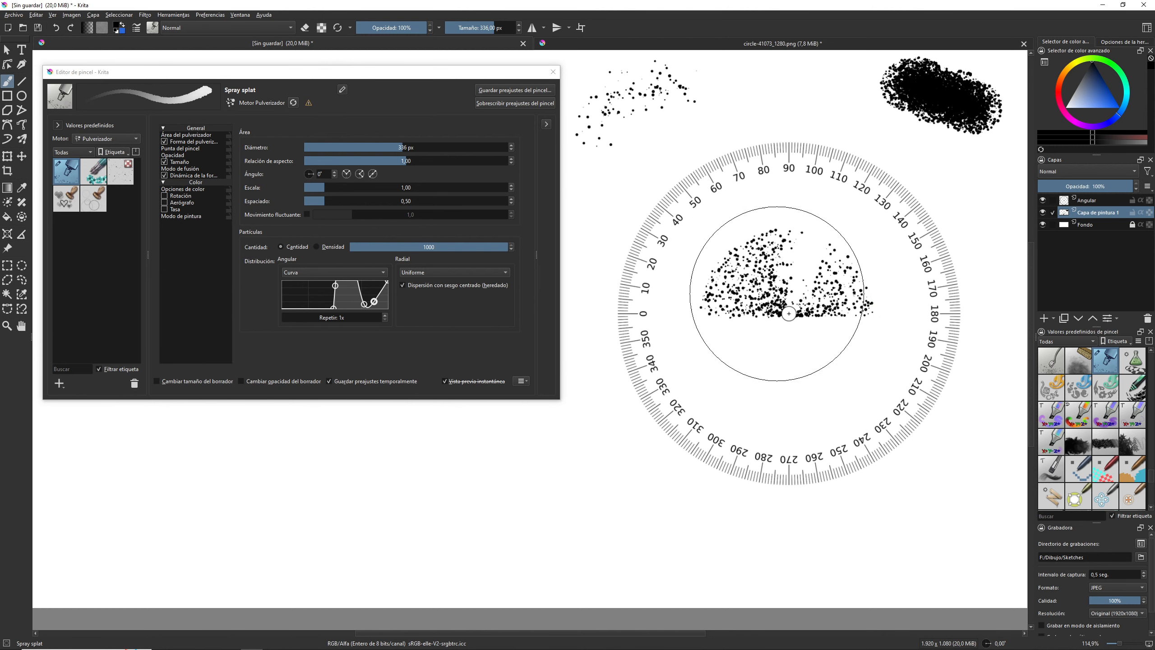
# - Remove the small bump's point from the angular curve, paint test strokes inside and below the protractor, and undo all the dabs
pyautogui.click(373, 301)
pyautogui.moveTo(377, 301); pyautogui.dragTo(468, 314)
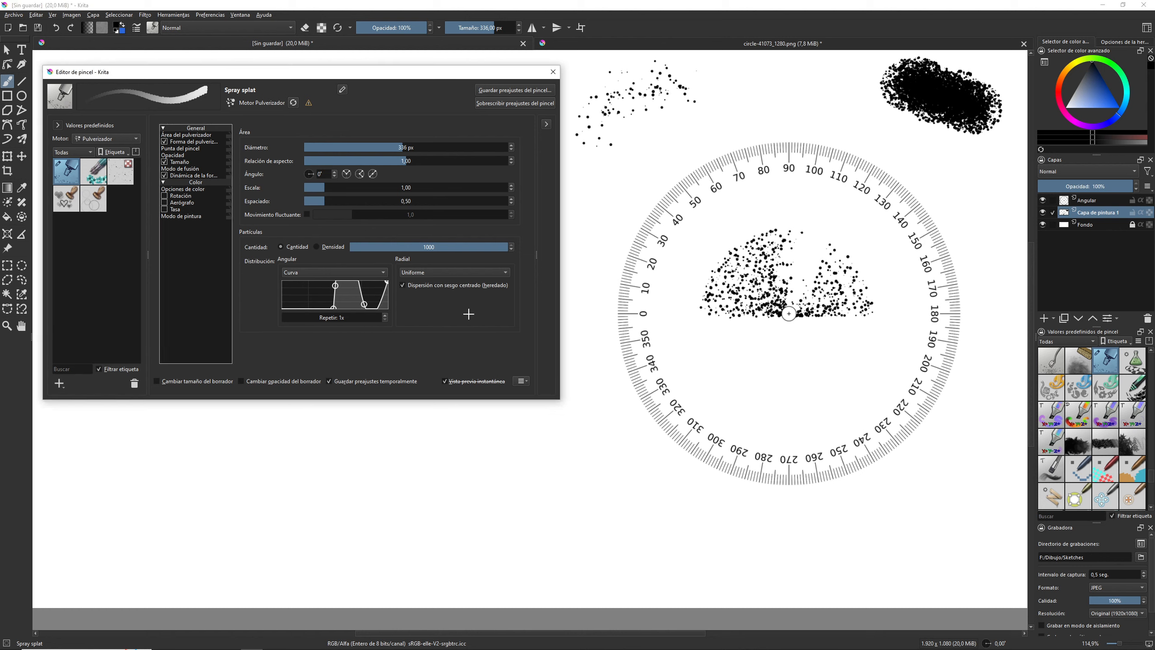
pyautogui.moveTo(773, 345); pyautogui.dragTo(780, 395)
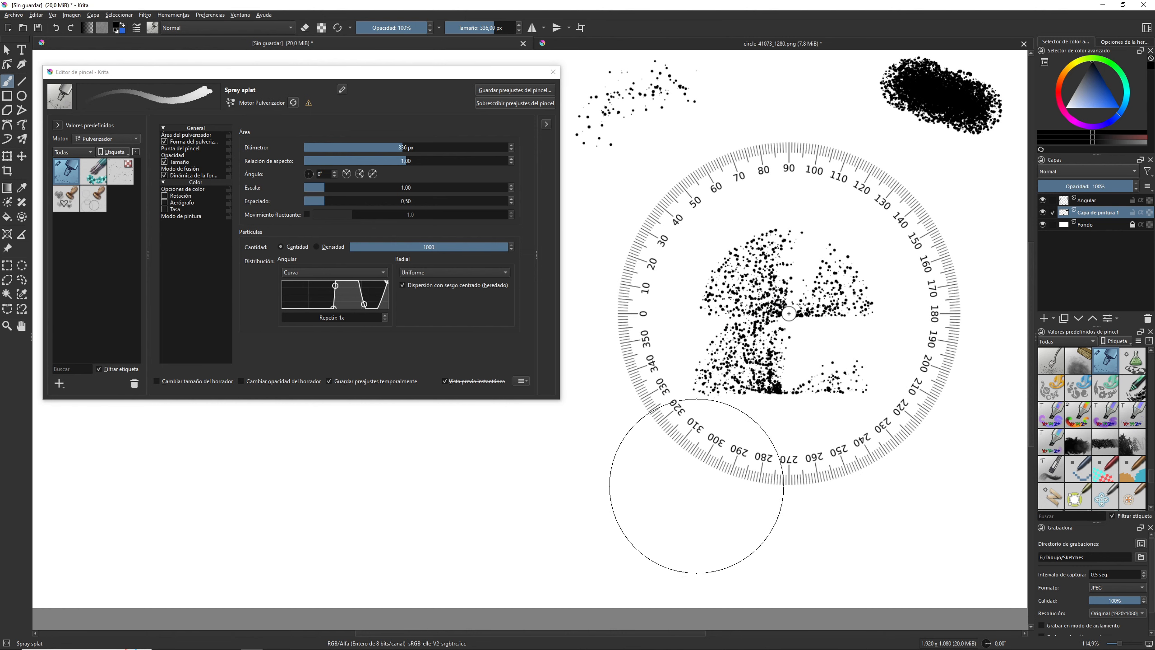
pyautogui.moveTo(636, 505)
pyautogui.mouseDown()
pyautogui.moveTo(484, 507)
pyautogui.moveTo(272, 583)
pyautogui.moveTo(287, 562)
pyautogui.mouseUp()
pyautogui.hotkey('ctrl', 'z')
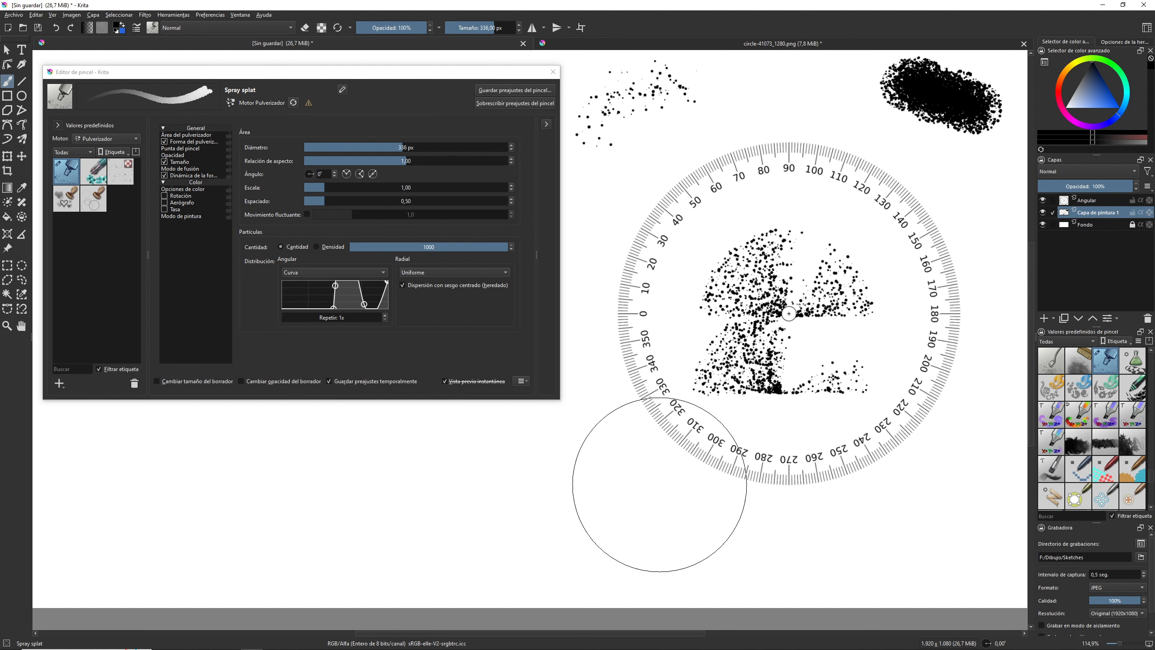
pyautogui.hotkey('ctrl', 'z')
pyautogui.hotkey('ctrl', 'z')
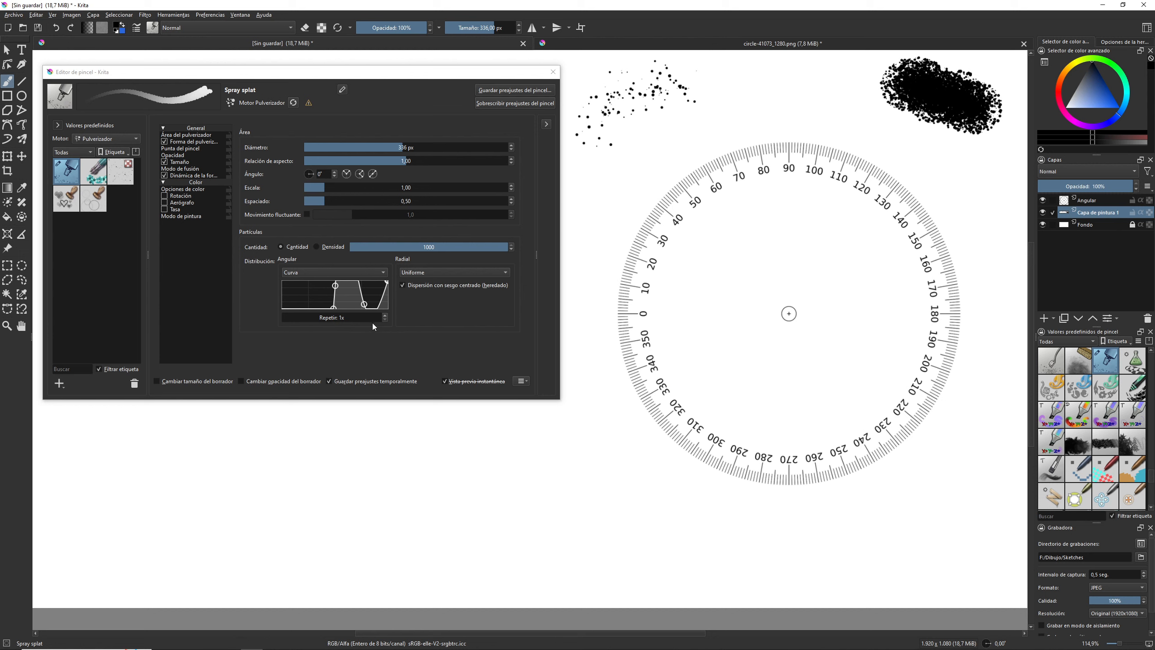
# - Narrow the plateau of the angular curve, set its repetition to 3x and stamp a dab at the protractor's centre
pyautogui.click(363, 305)
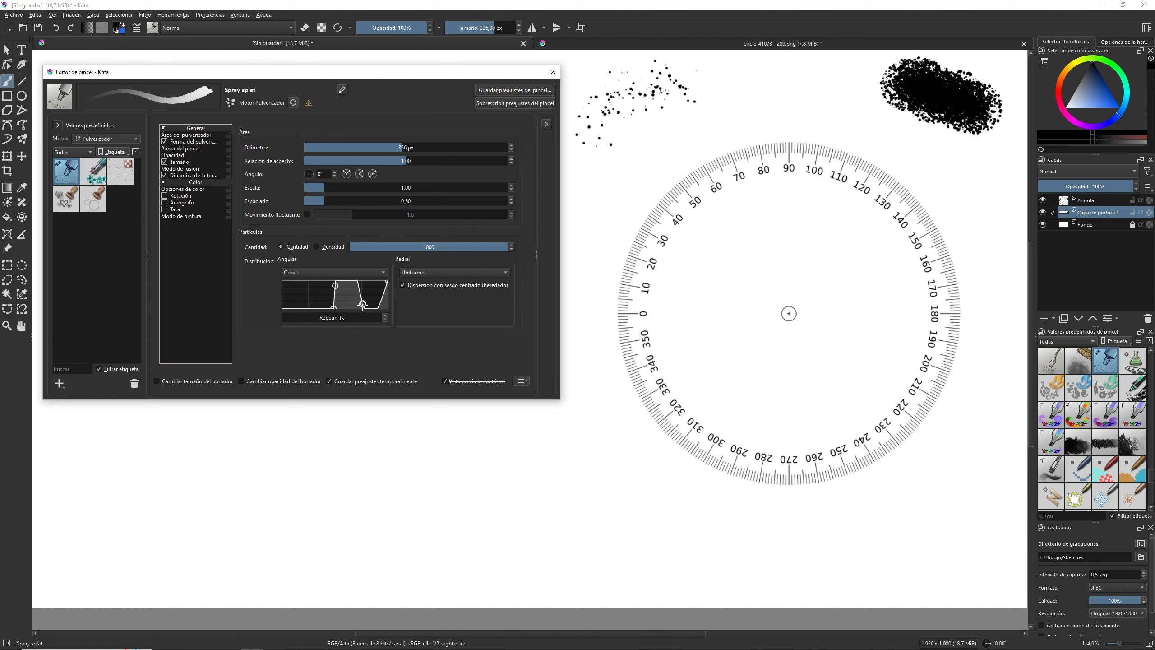
pyautogui.moveTo(363, 304); pyautogui.dragTo(354, 308)
pyautogui.click(385, 315)
pyautogui.click(385, 315)
pyautogui.click(794, 306)
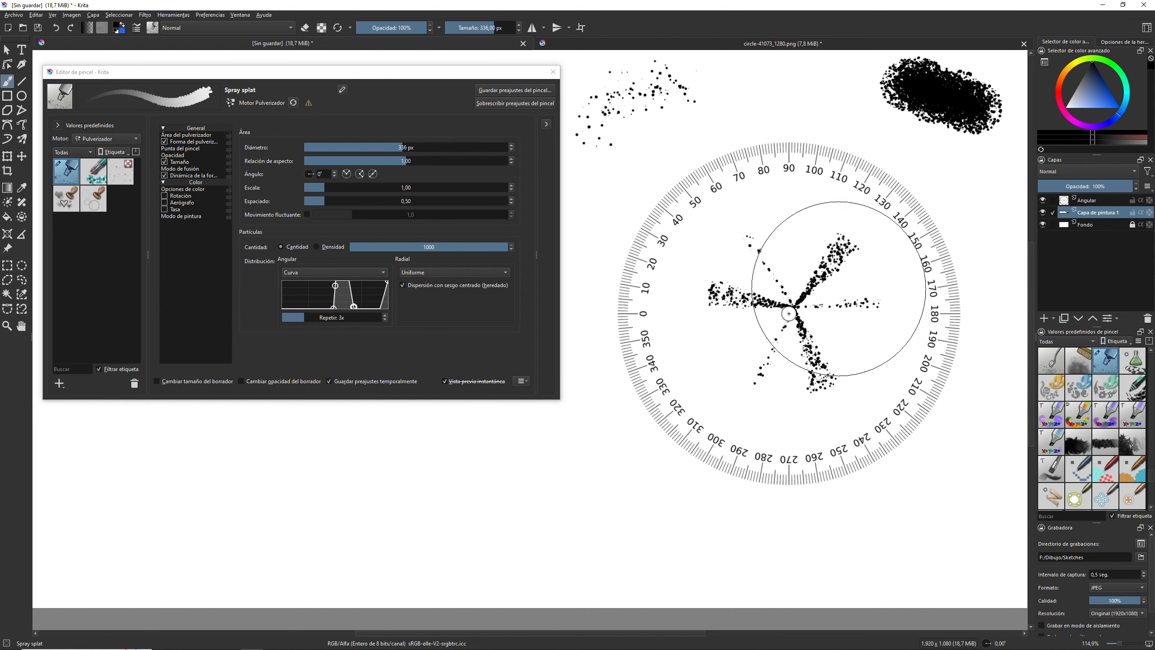
# - Raise the angular curve's repetition to 6x and stamp a dab outside the protractor, below the brush editor
pyautogui.click(385, 314)
pyautogui.click(387, 315)
pyautogui.click(386, 315)
pyautogui.click(540, 498)
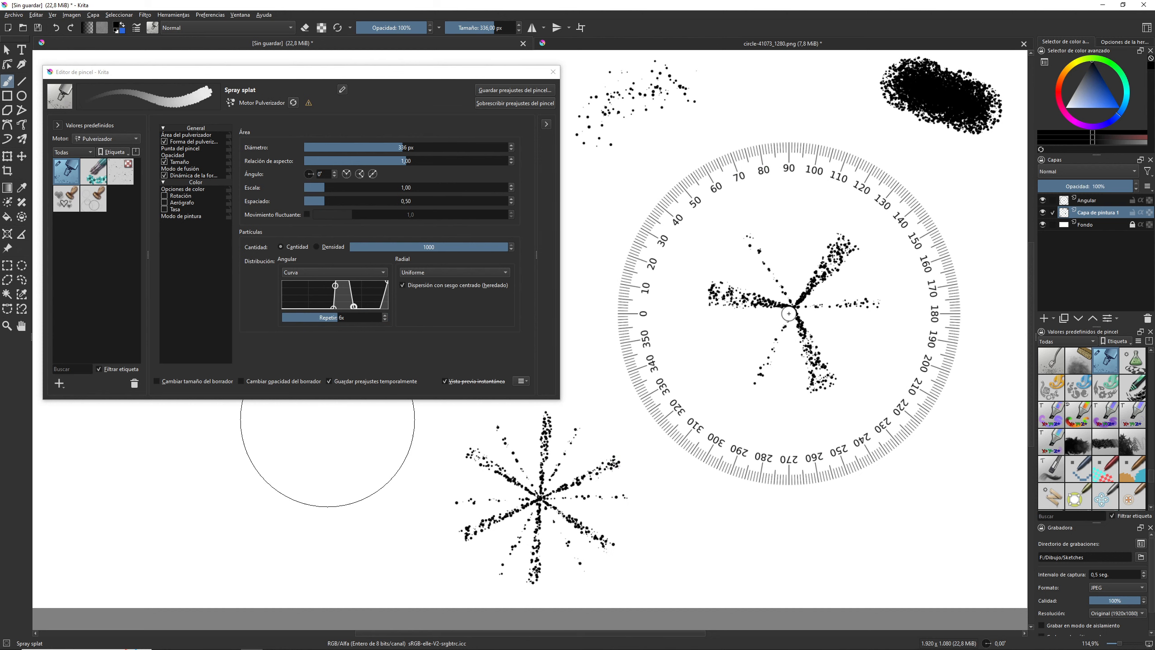
# - Reduce the brush size to 145 px and paint a short downward stroke beside the six-armed dab
pyautogui.press('[')
pyautogui.press('[')
pyautogui.press('[')
pyautogui.press('[')
pyautogui.press('[')
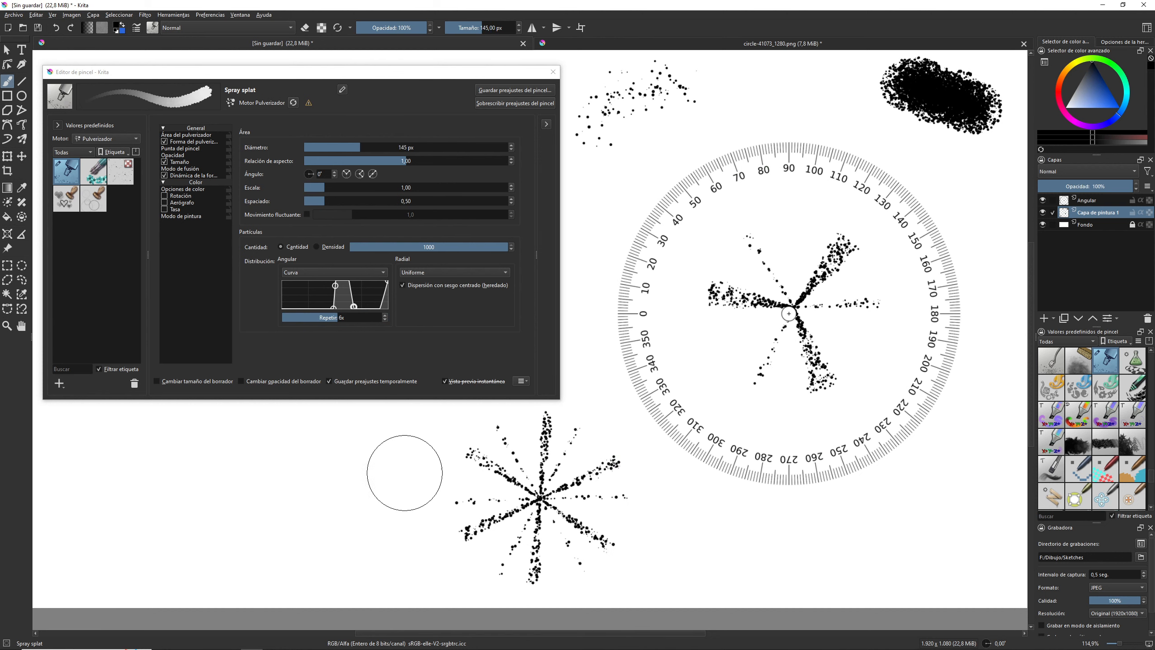
pyautogui.moveTo(404, 472)
pyautogui.mouseDown()
pyautogui.moveTo(78, 447)
pyautogui.moveTo(69, 518)
pyautogui.moveTo(174, 542)
pyautogui.moveTo(357, 554)
pyautogui.moveTo(412, 540)
pyautogui.mouseUp()
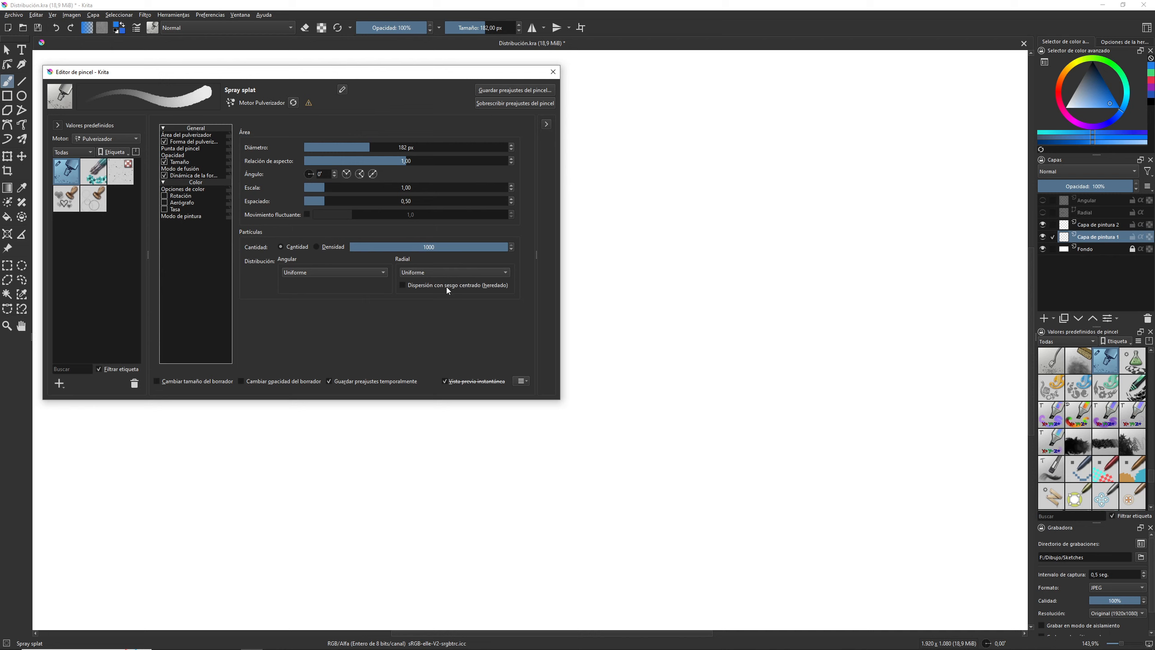
# - Show the Radial layer and stamp two Uniforme radial dabs above the circle, the second with Dispersión con sesgo centrado (heredado) enabled
pyautogui.click(1042, 212)
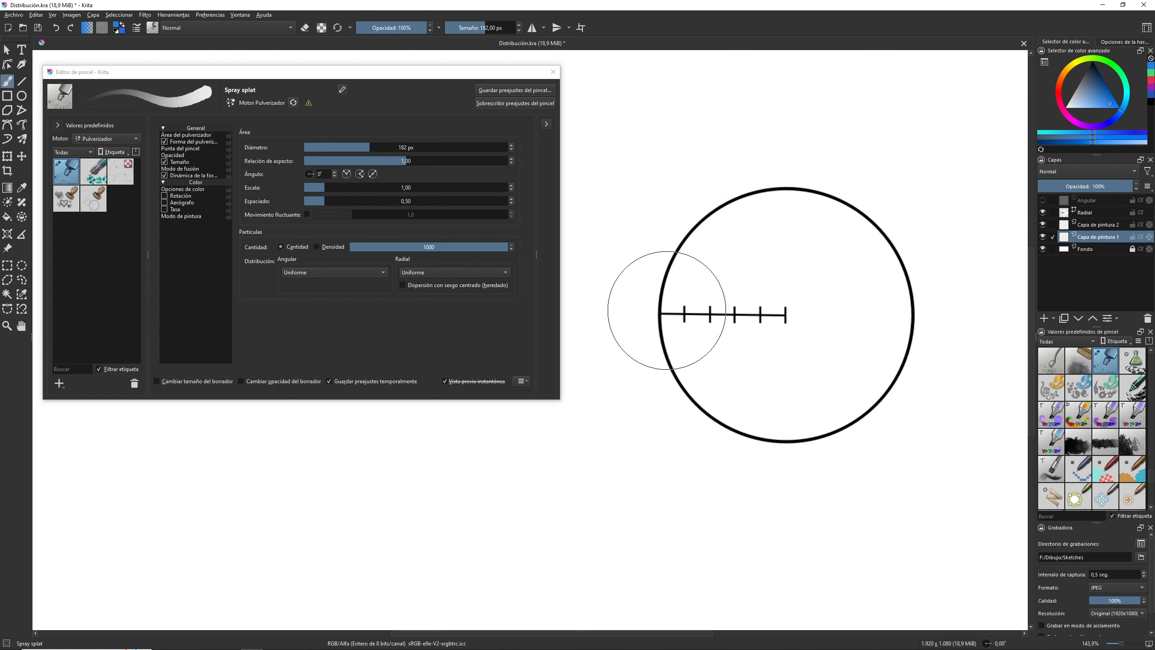
pyautogui.click(428, 274)
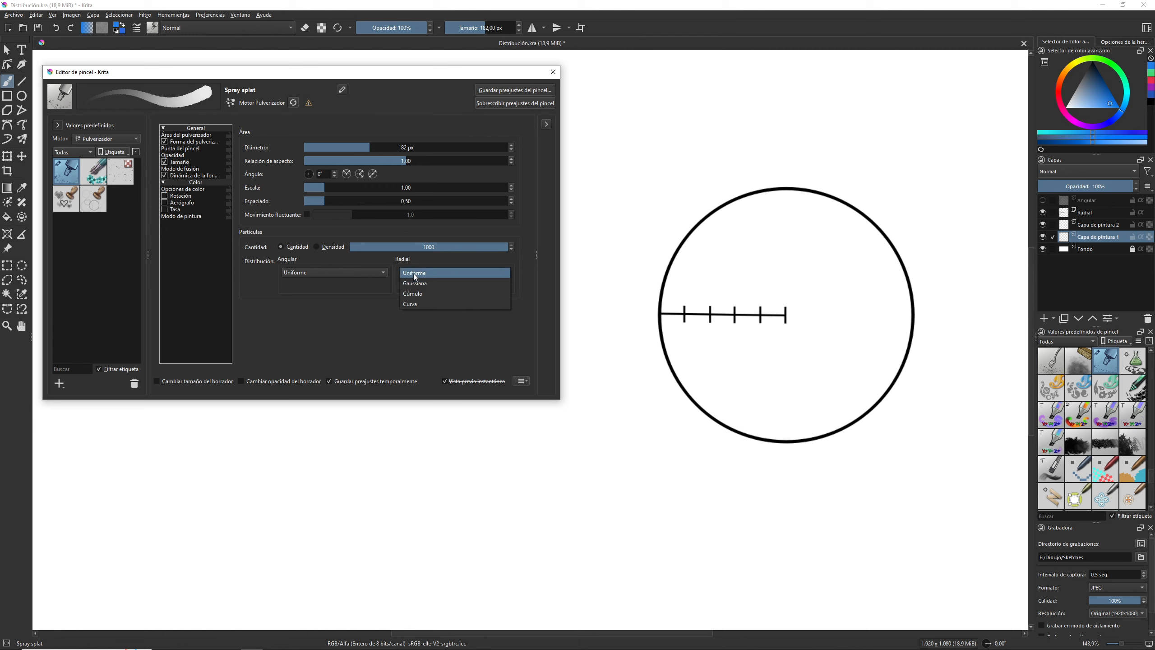
pyautogui.click(427, 275)
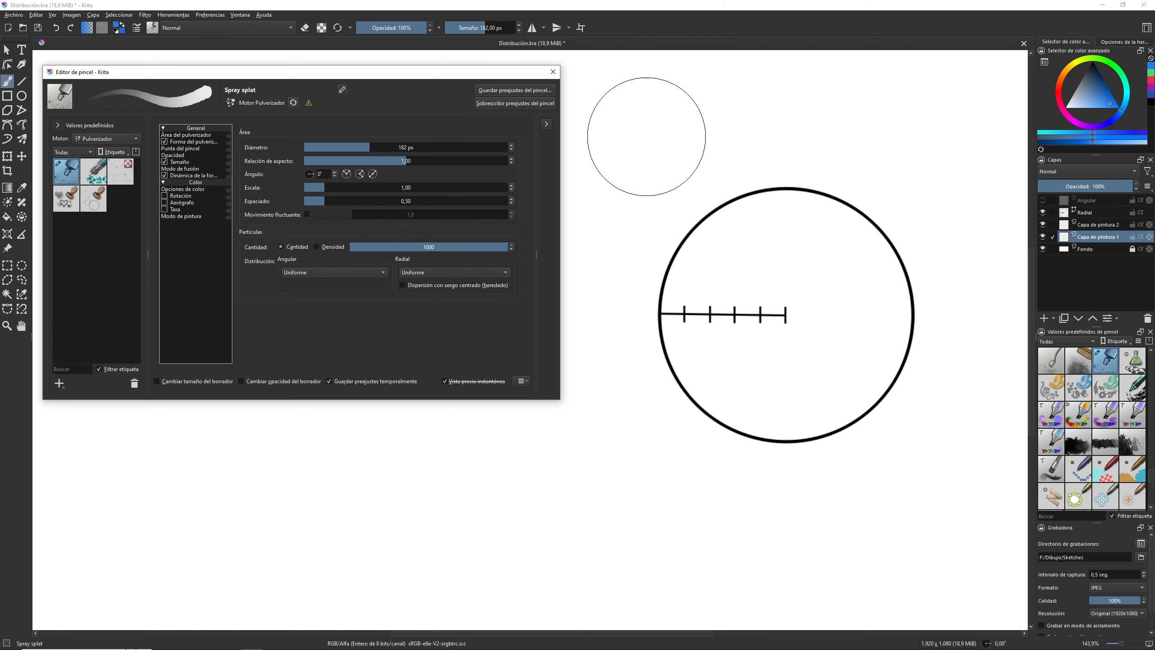
pyautogui.click(646, 137)
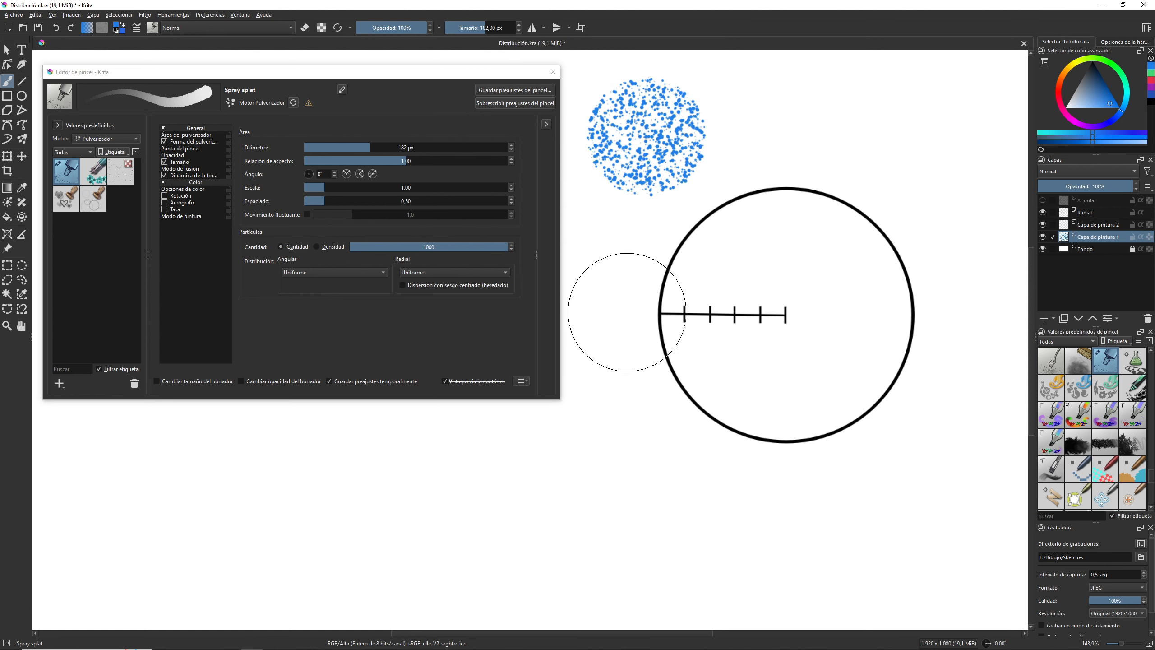
pyautogui.click(400, 286)
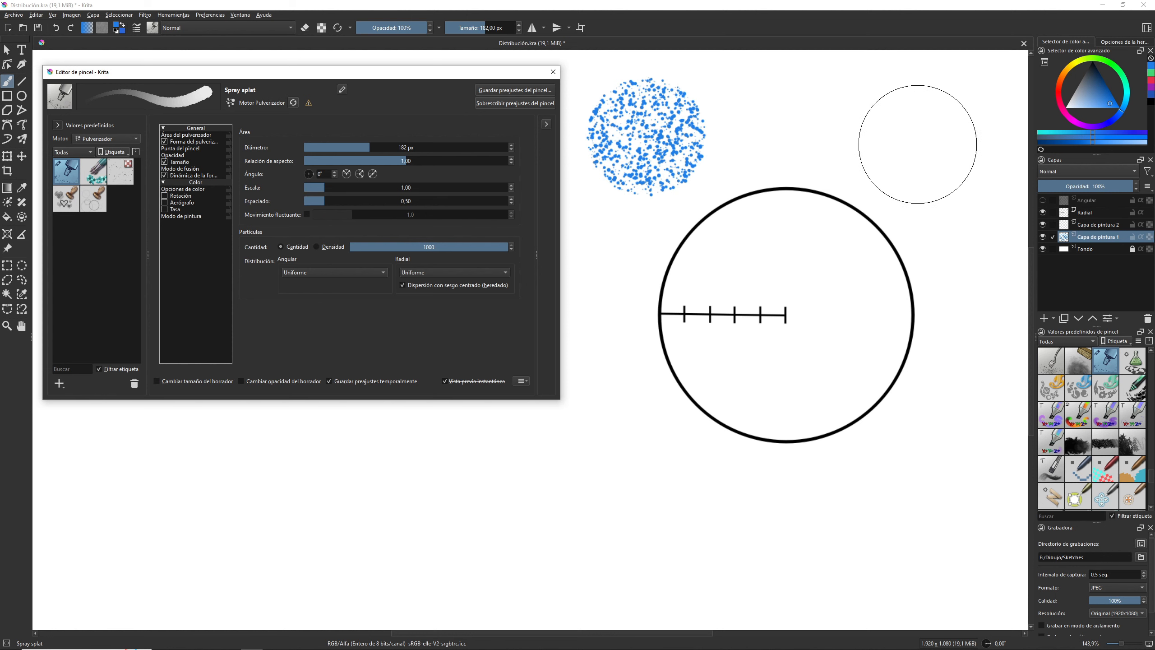
pyautogui.click(933, 139)
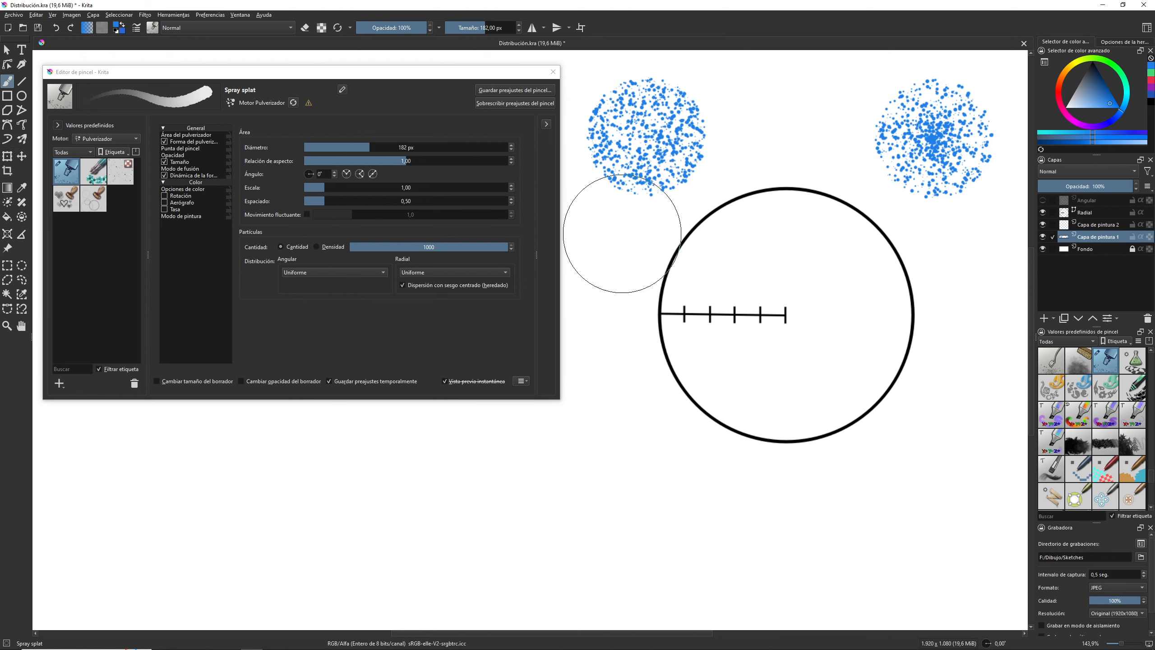
# - Test a Gaussiana radial distribution with Desviación típica 1,00 and a 192 px brush at the circle's centre, and undo the dab
pyautogui.click(417, 273)
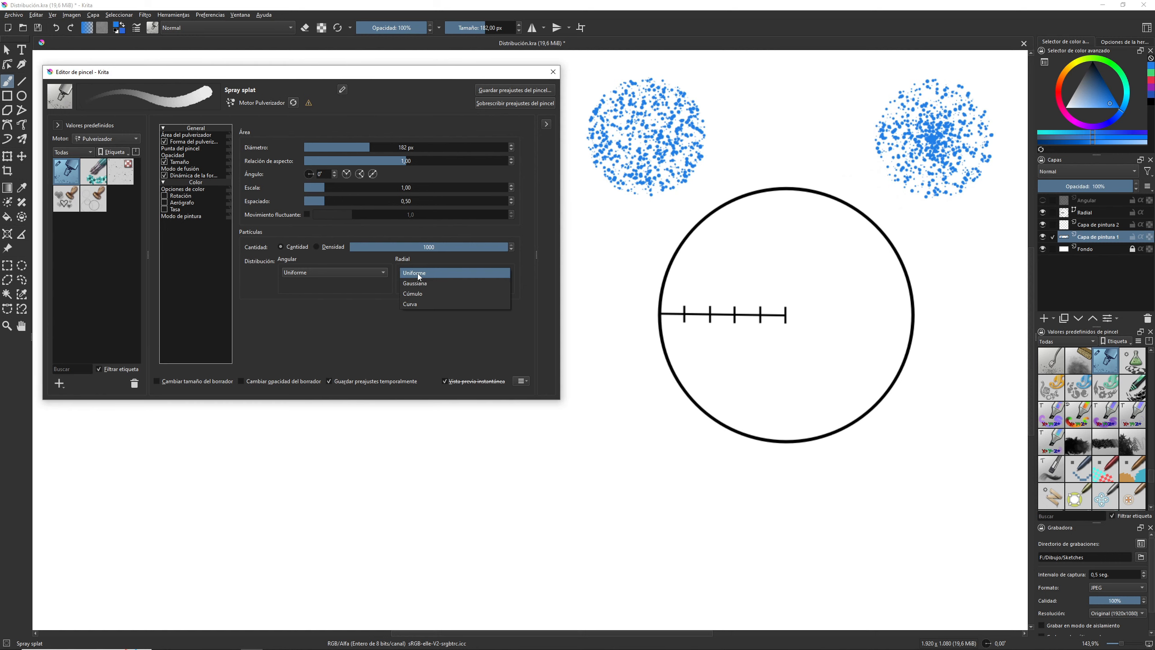
pyautogui.click(439, 289)
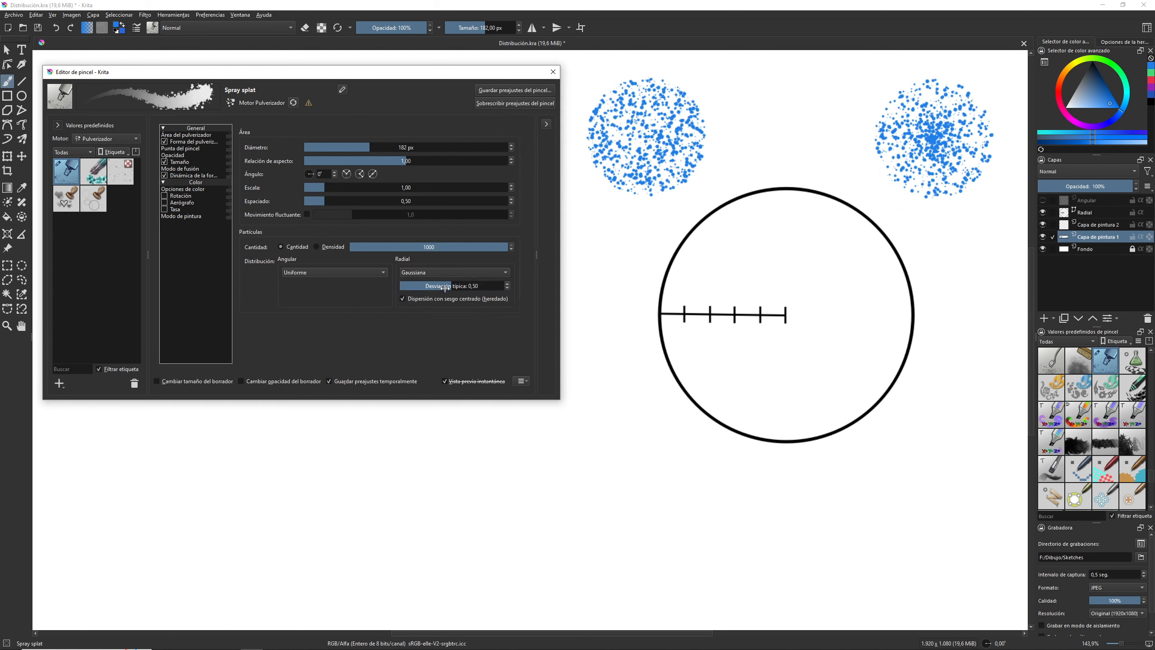
pyautogui.moveTo(462, 287)
pyautogui.mouseDown()
pyautogui.moveTo(422, 289)
pyautogui.moveTo(504, 295)
pyautogui.mouseUp()
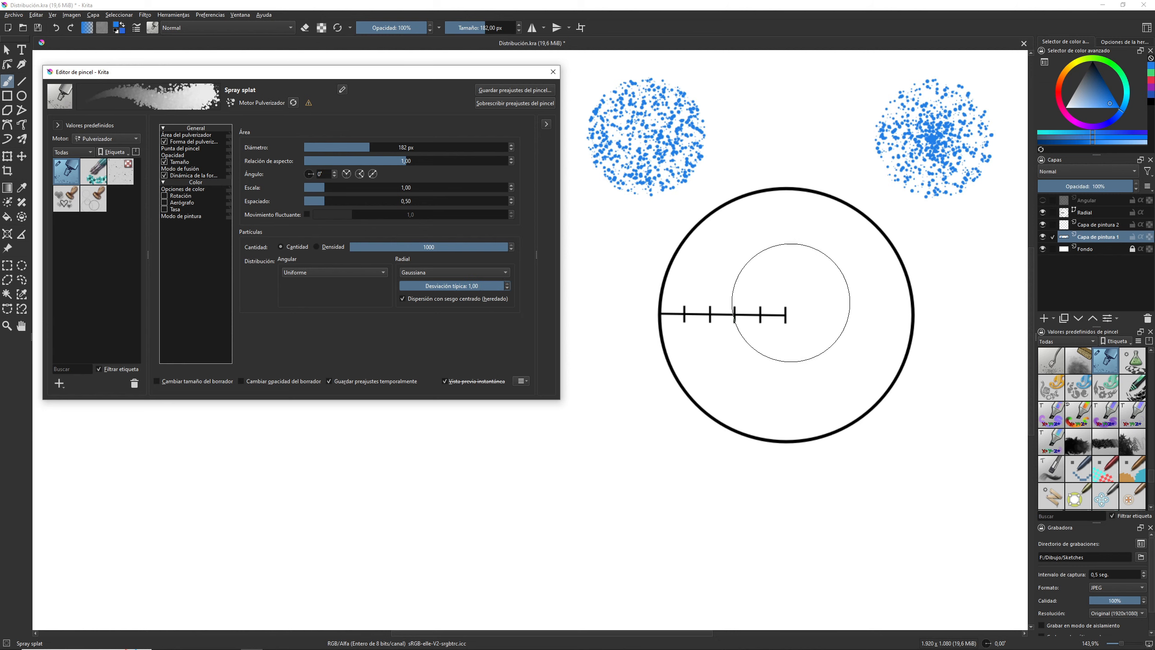
pyautogui.moveTo(783, 314); pyautogui.dragTo(790, 314)
pyautogui.click(783, 314)
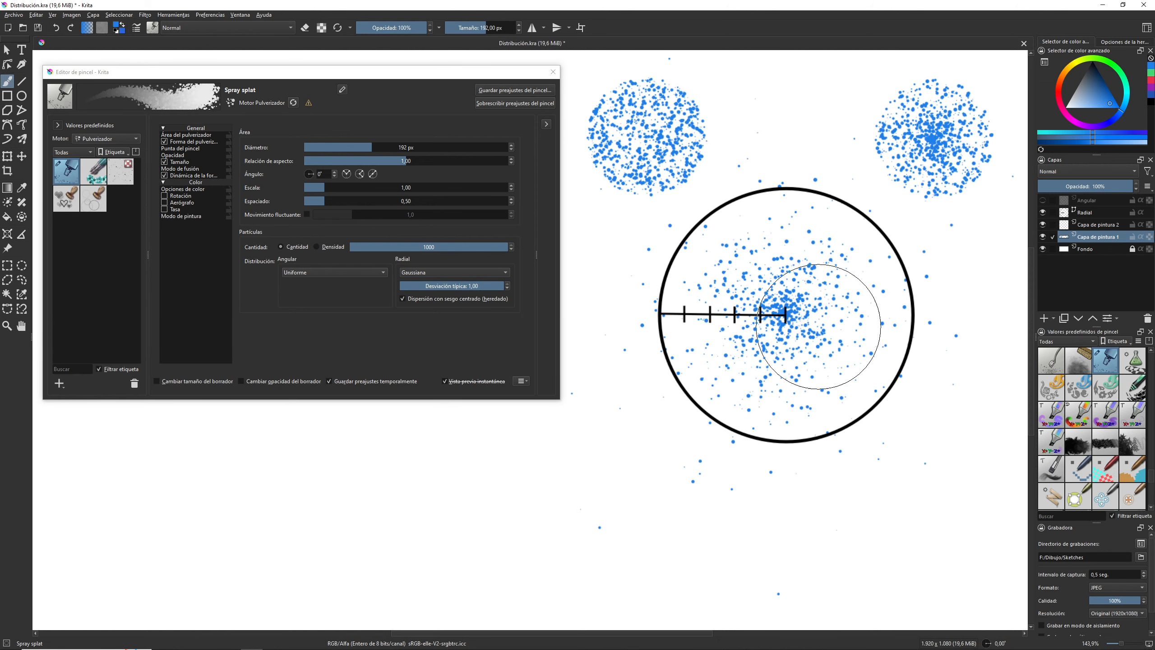
pyautogui.hotkey('ctrl', 'z')
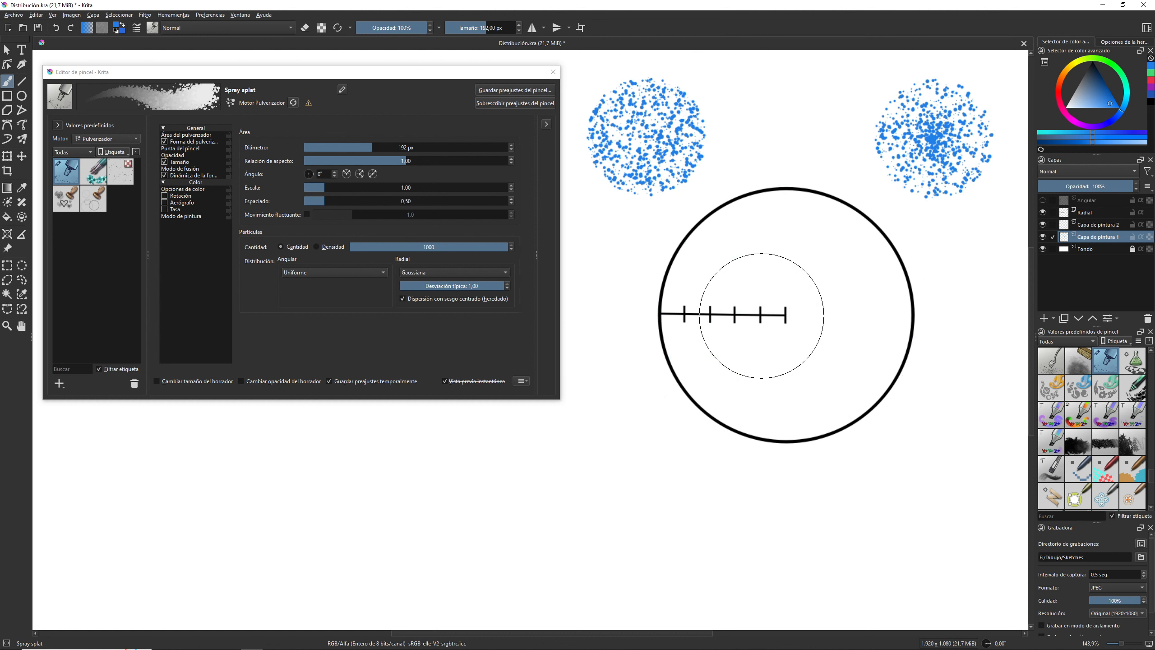
# - Lower the Desviación típica to 0,22, stamp a test dab at the circle's centre and undo it
pyautogui.click(410, 285)
pyautogui.moveTo(411, 285); pyautogui.dragTo(421, 285)
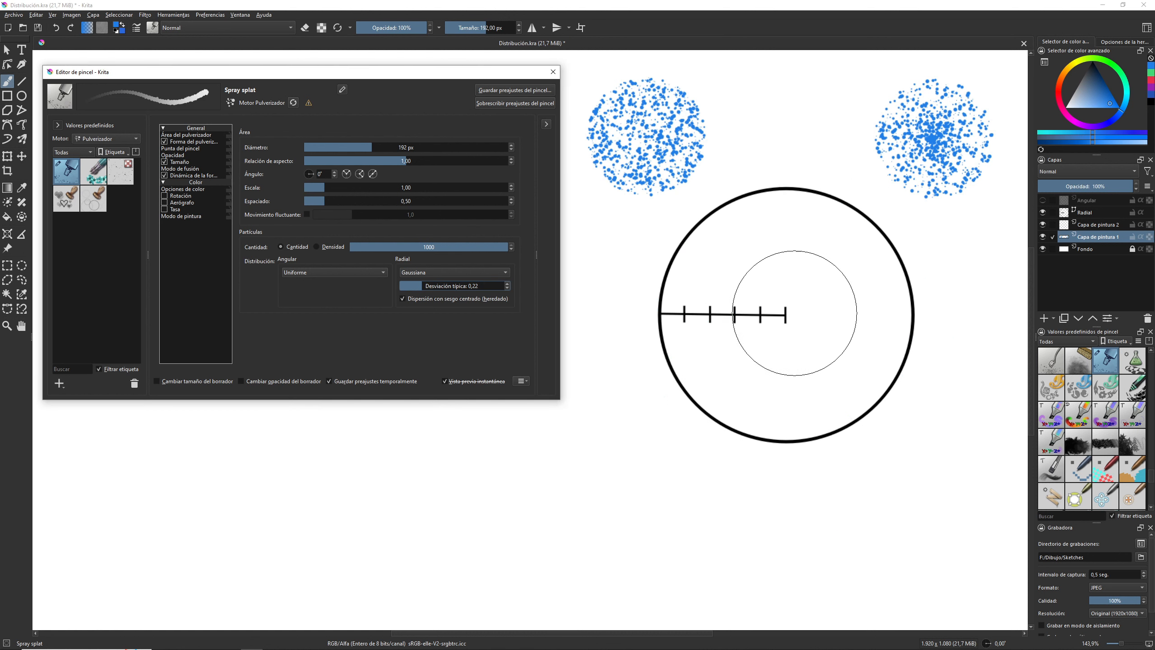
pyautogui.click(787, 314)
pyautogui.hotkey('ctrl', 'z')
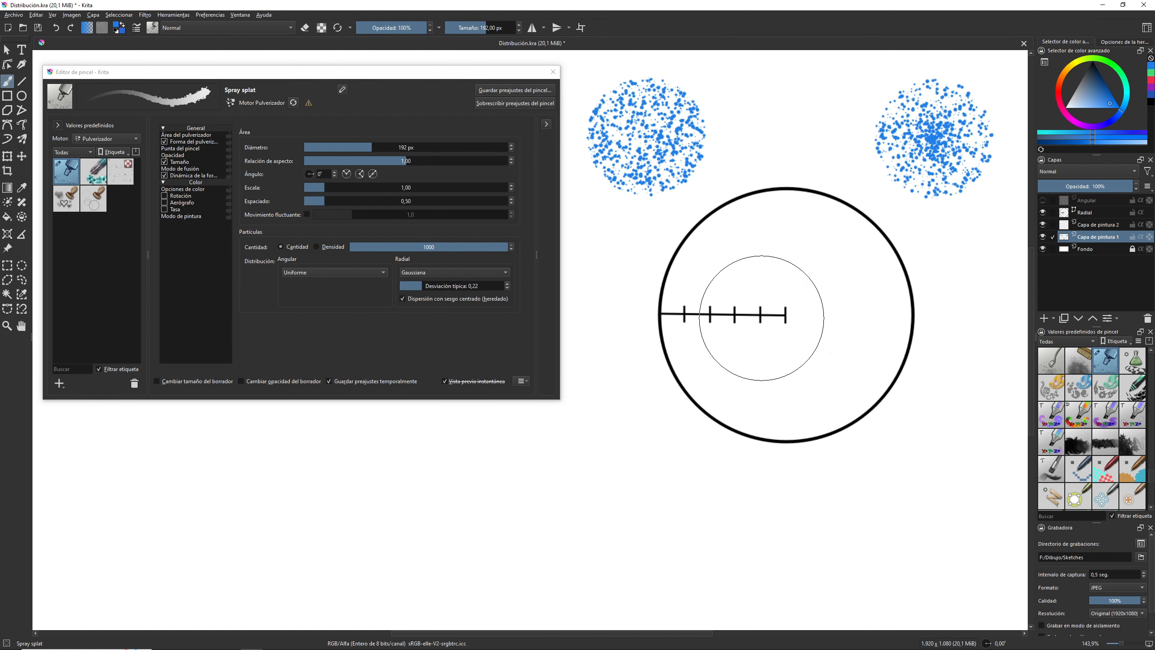
# - Switch the radial distribution to Cúmulo, set Cantidad de acumulación to 79,88 and stamp a dab at the circle's centre
pyautogui.click(448, 274)
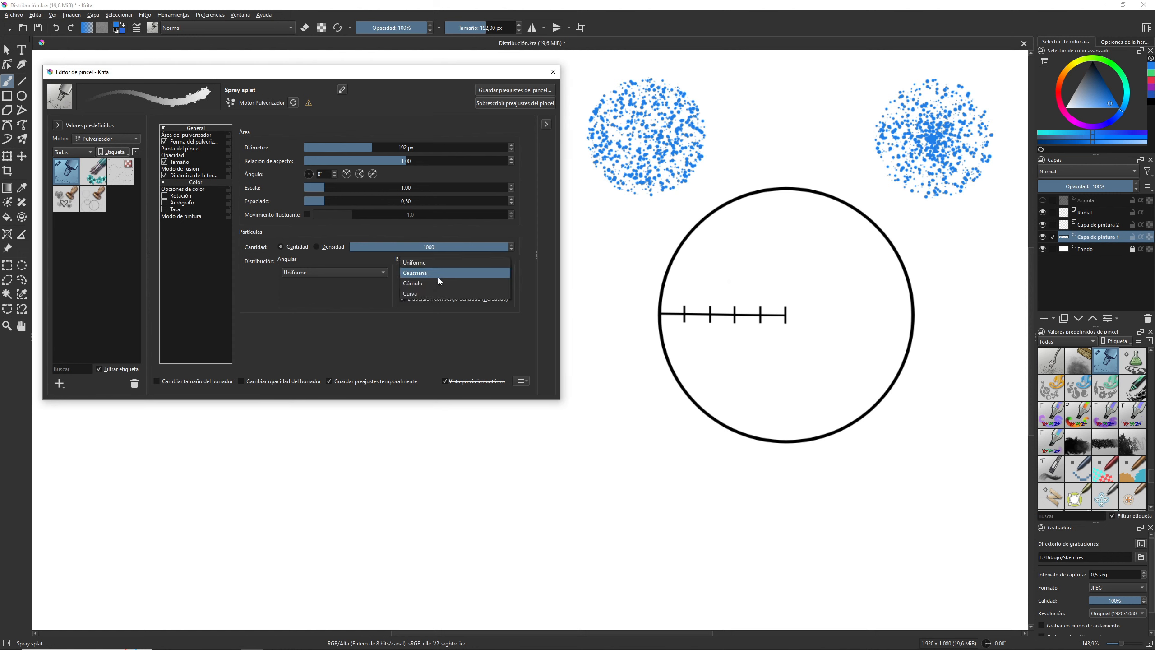
pyautogui.click(430, 283)
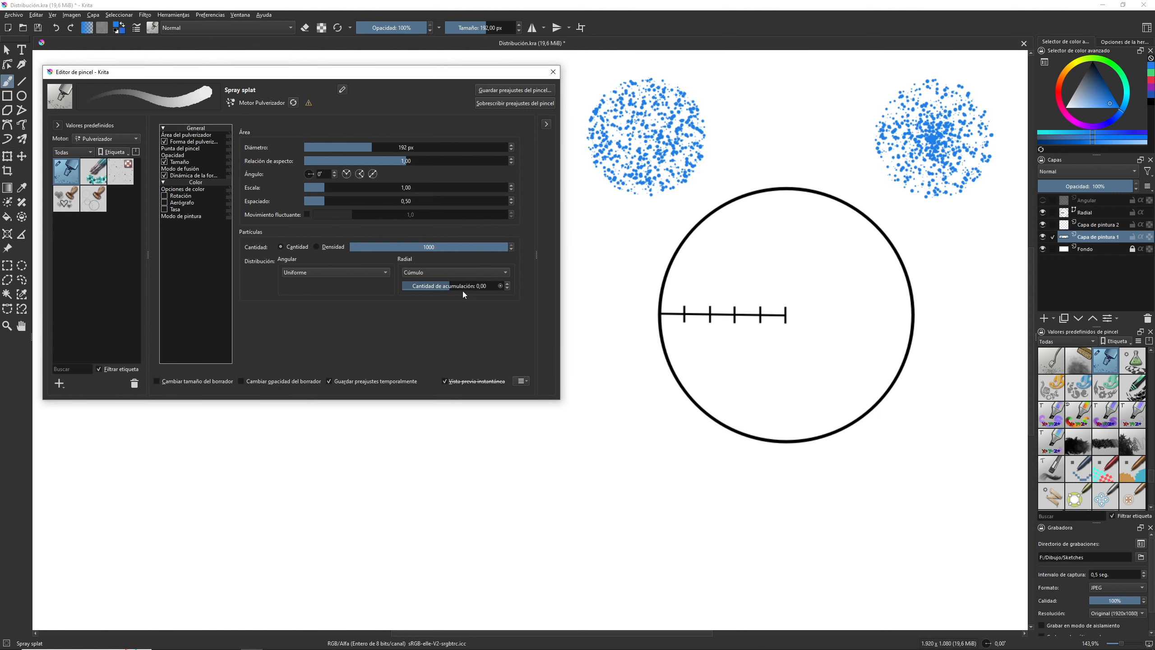
pyautogui.moveTo(447, 285); pyautogui.dragTo(440, 285)
pyautogui.click(458, 292)
pyautogui.moveTo(458, 291); pyautogui.dragTo(450, 292)
pyautogui.moveTo(502, 287)
pyautogui.mouseDown()
pyautogui.moveTo(432, 287)
pyautogui.moveTo(533, 282)
pyautogui.moveTo(403, 296)
pyautogui.moveTo(490, 308)
pyautogui.mouseUp()
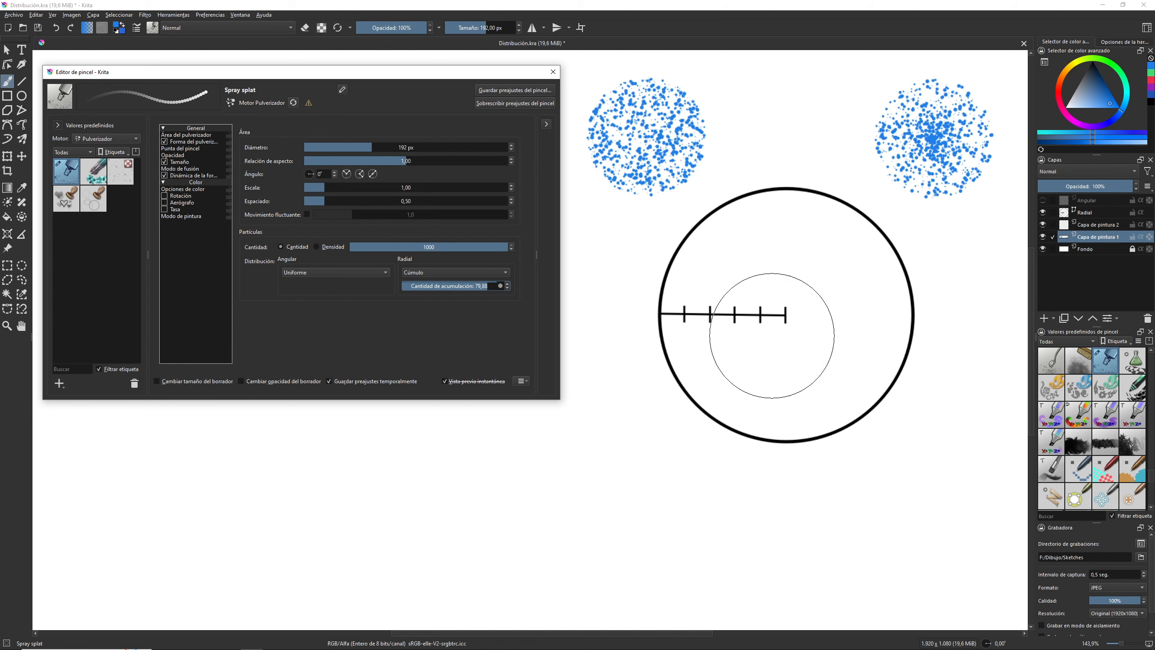
pyautogui.click(787, 314)
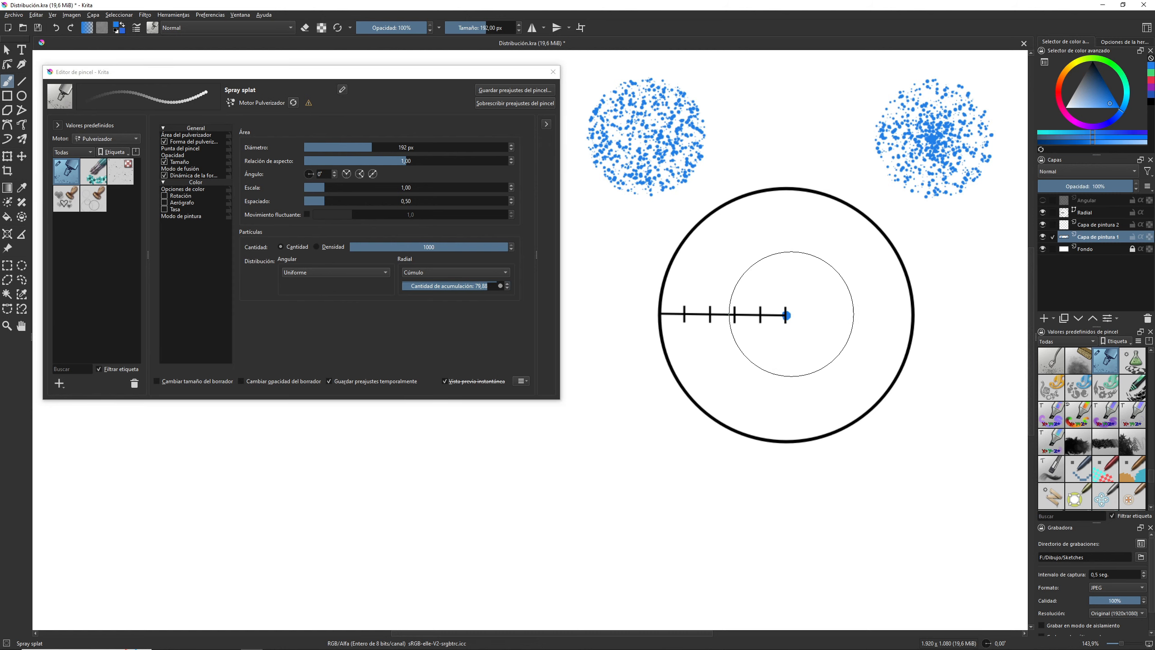
# - Stamp two Cúmulo dabs at the circle's centre, one with Cantidad de acumulación at -76,19 and one at 0,50
pyautogui.click(473, 286)
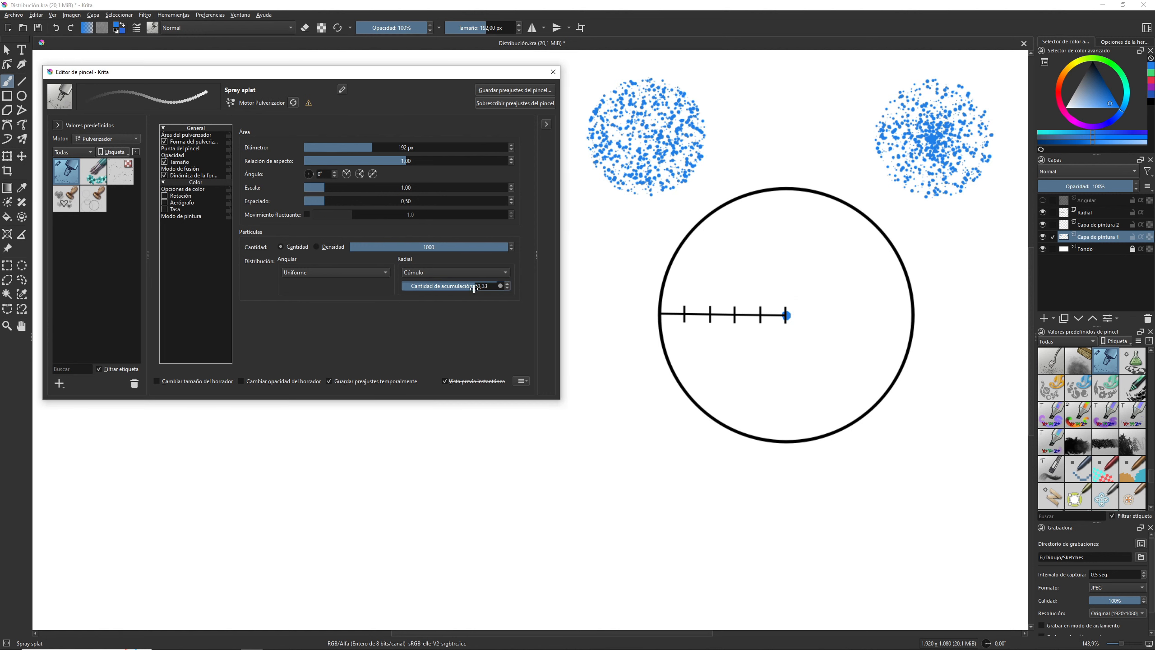
pyautogui.moveTo(474, 288); pyautogui.dragTo(414, 301)
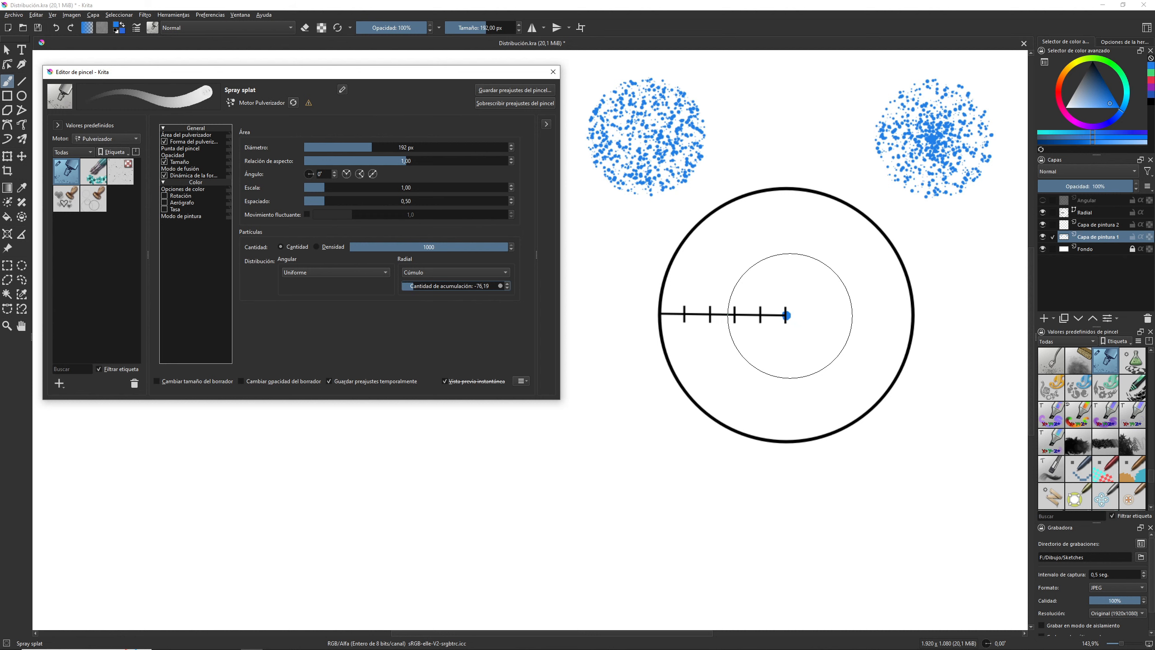
pyautogui.click(790, 316)
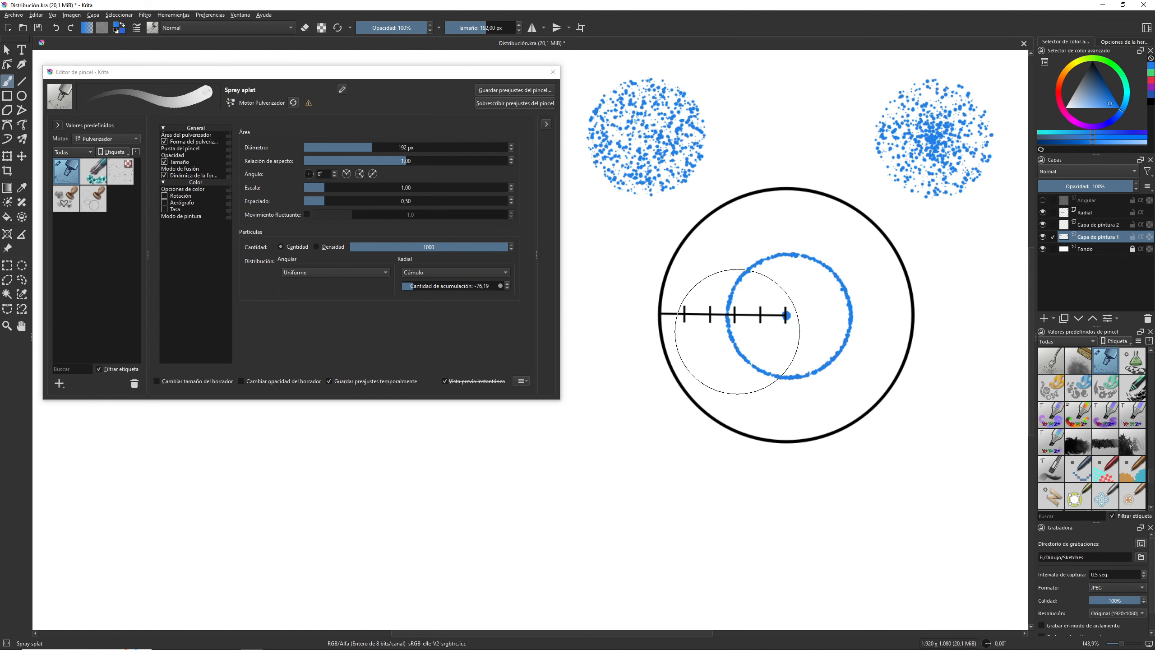
pyautogui.click(414, 289)
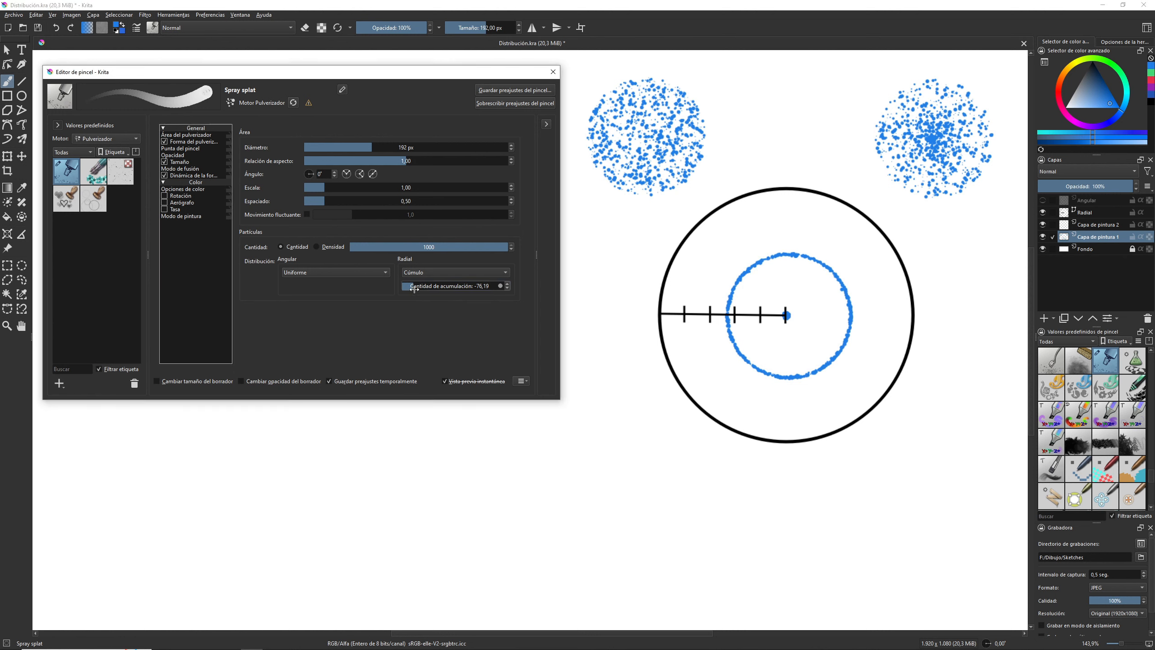
pyautogui.moveTo(414, 289); pyautogui.dragTo(453, 304)
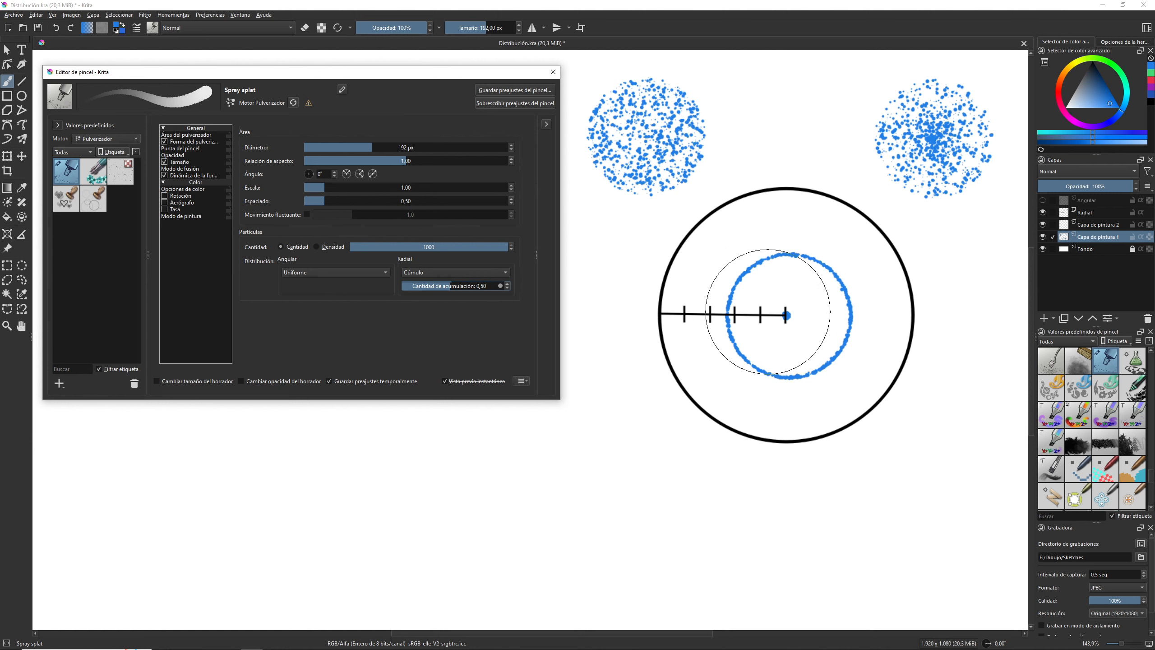
pyautogui.click(789, 315)
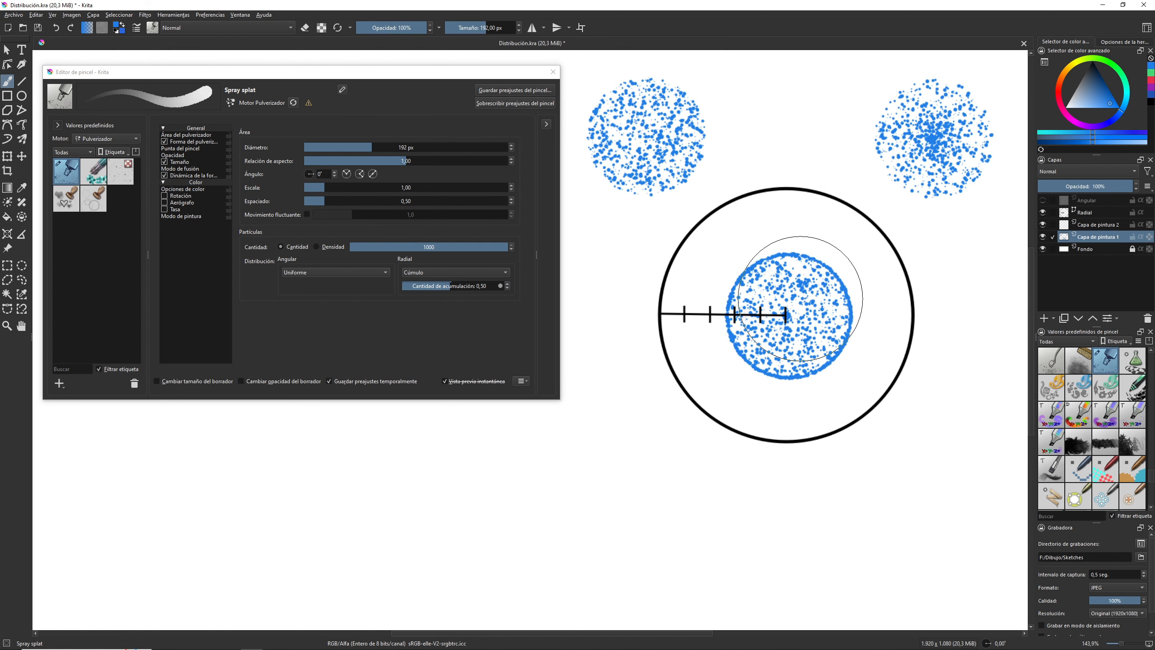
# - Hide the layer holding the Cúmulo dabs, activate Capa de pintura 2 and switch the radial distribution to Curva
pyautogui.click(1043, 237)
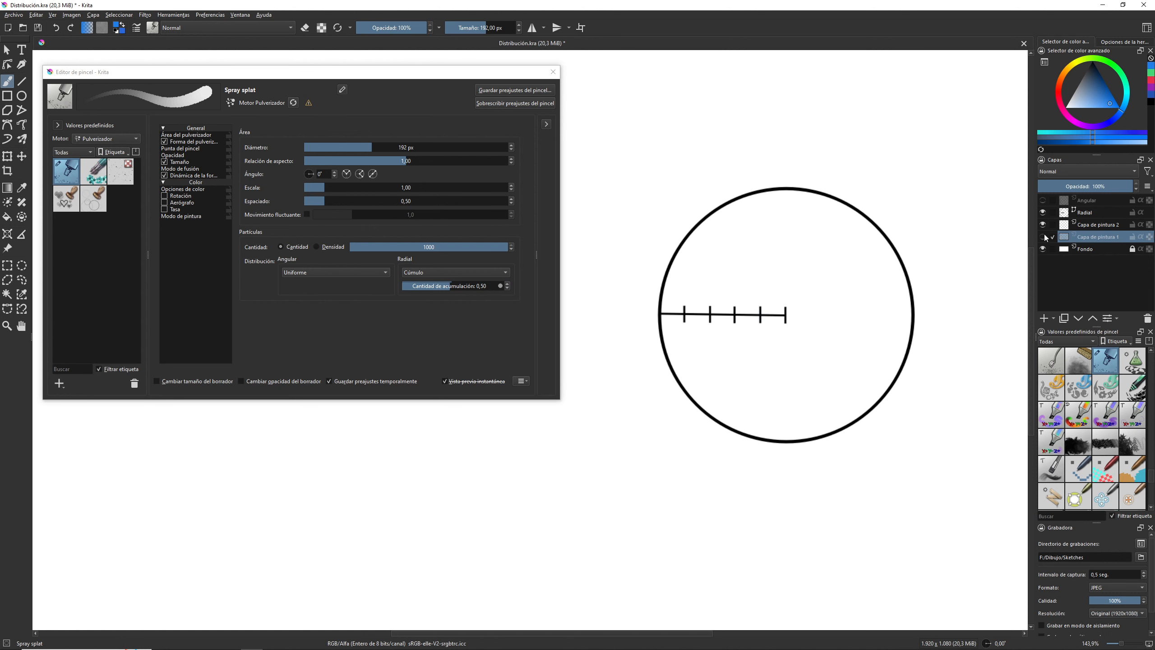
pyautogui.click(1087, 225)
pyautogui.click(408, 275)
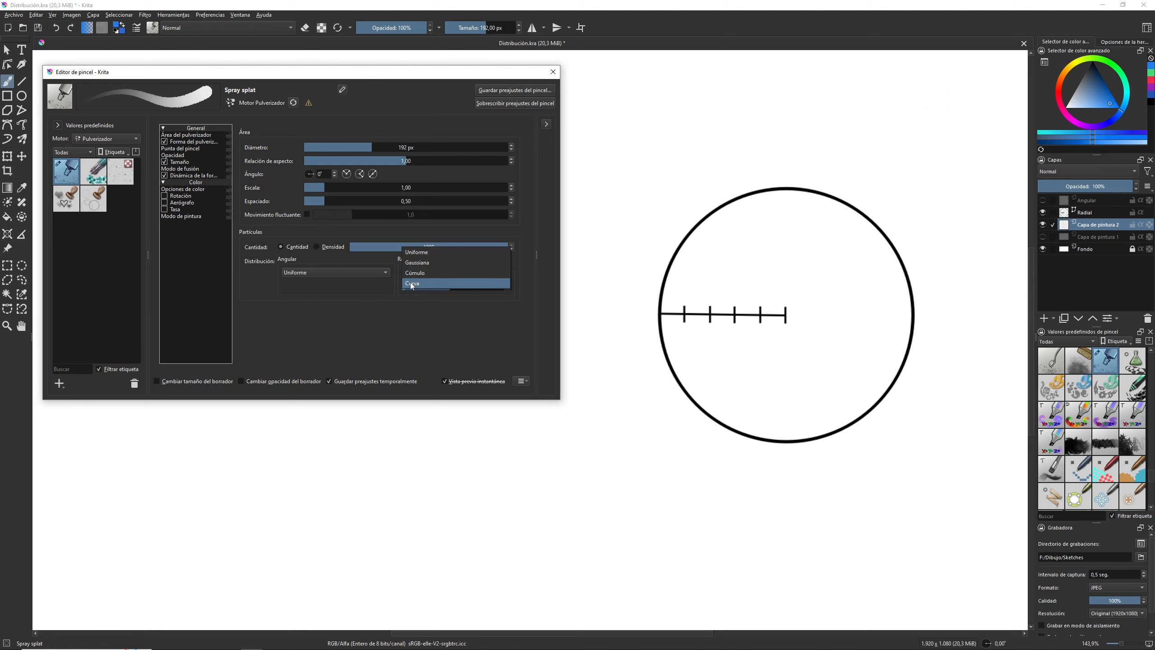
pyautogui.click(435, 282)
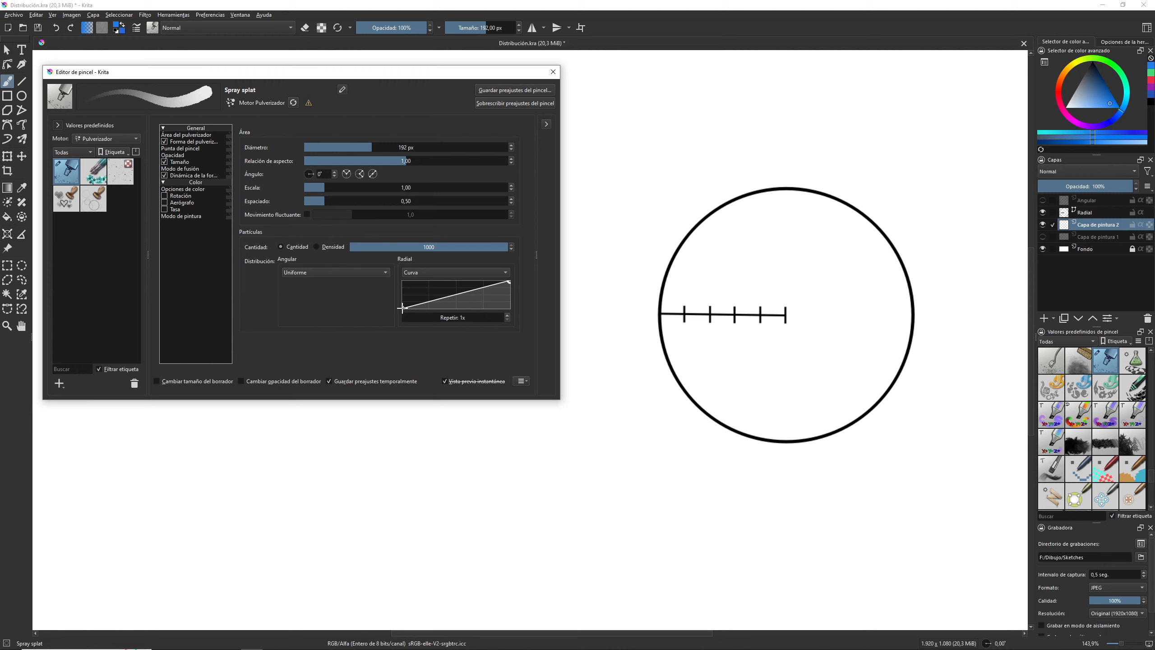
# - Stamp two dabs above the circle, with the radial curve's start point at the baseline's middle for one and near its end for the other
pyautogui.moveTo(403, 307); pyautogui.dragTo(456, 325)
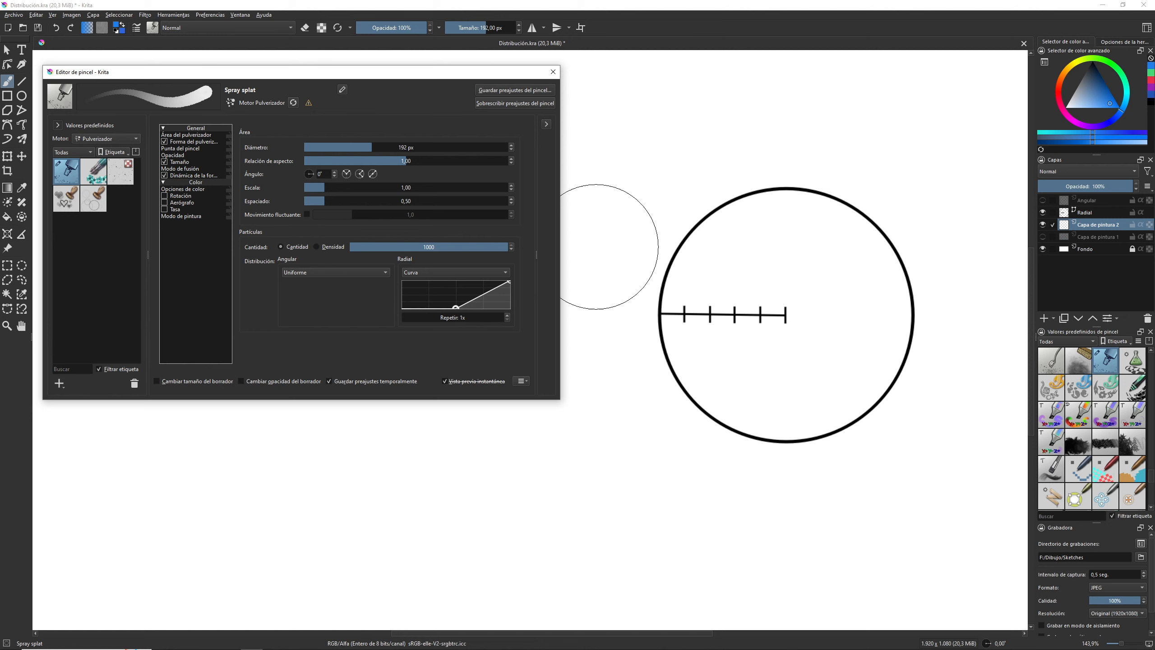
pyautogui.click(637, 132)
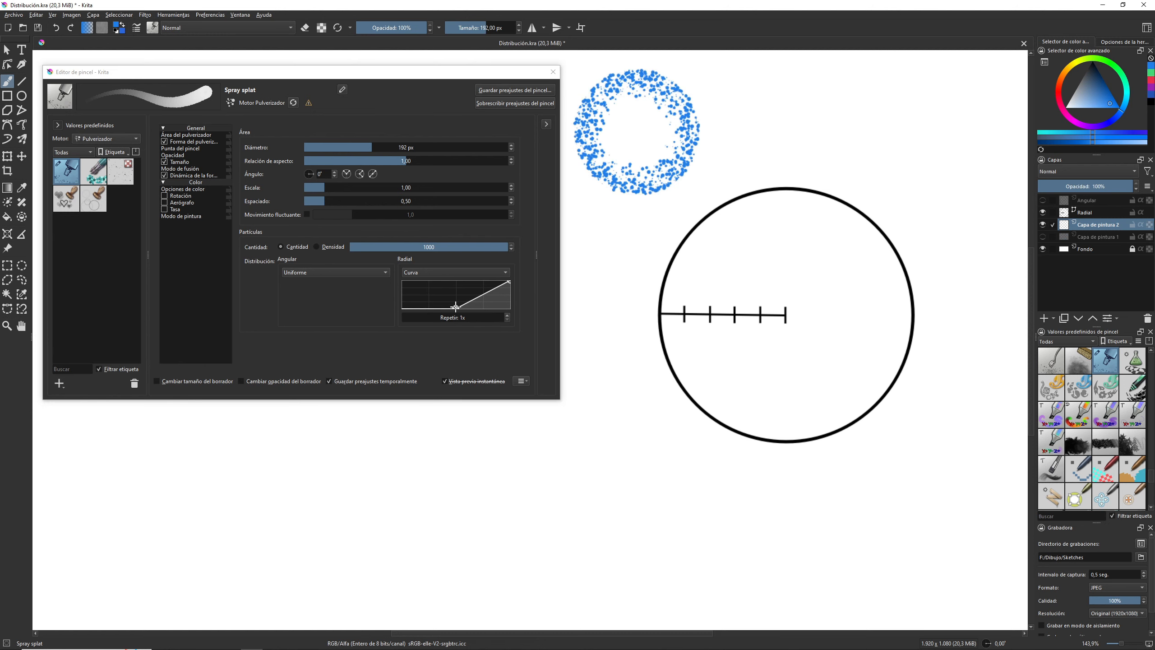
pyautogui.moveTo(456, 308); pyautogui.dragTo(498, 316)
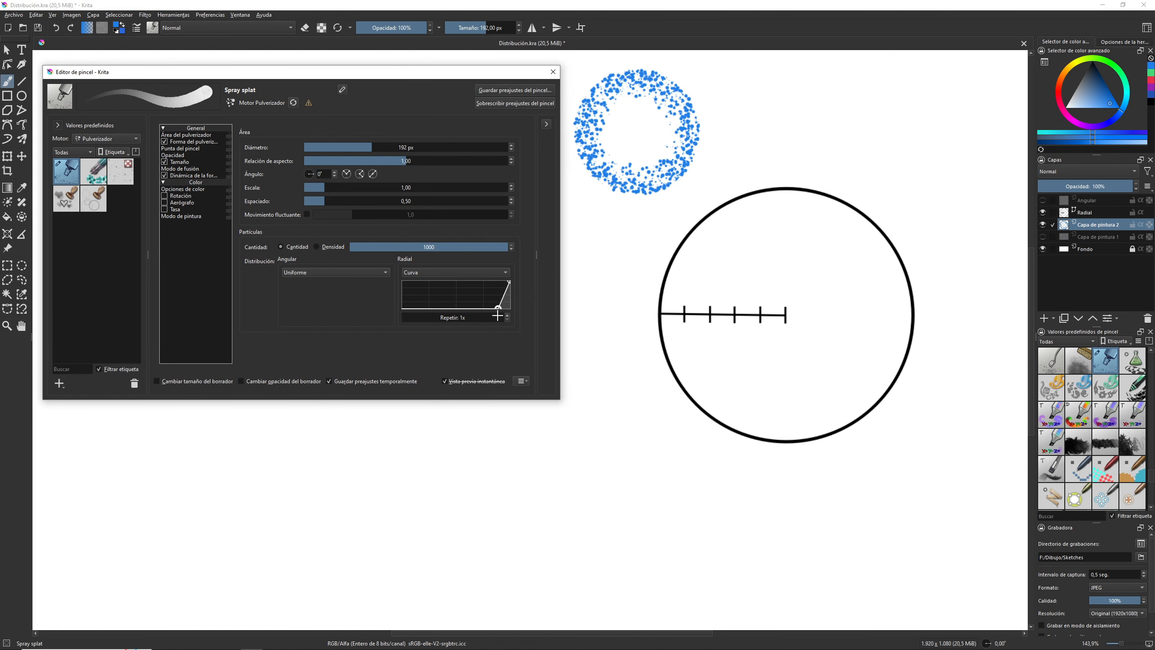
pyautogui.click(937, 133)
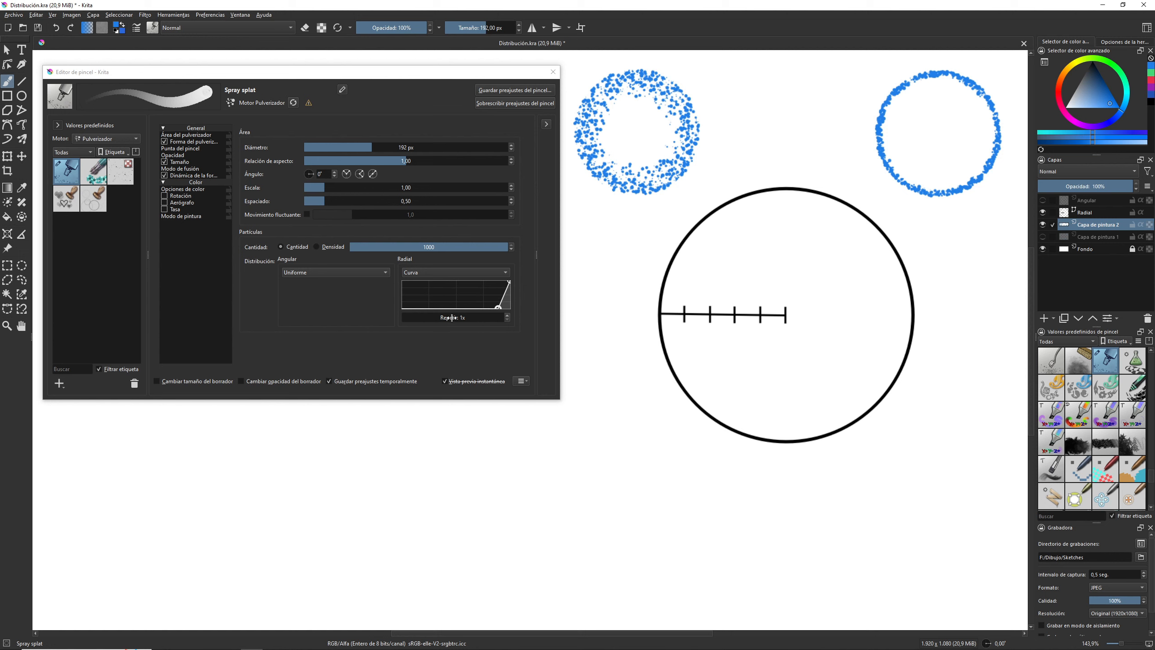
# - Set the radial curve's Repetir to 5x and stamp a dab at the circle's centre
pyautogui.click(508, 315)
pyautogui.click(508, 315)
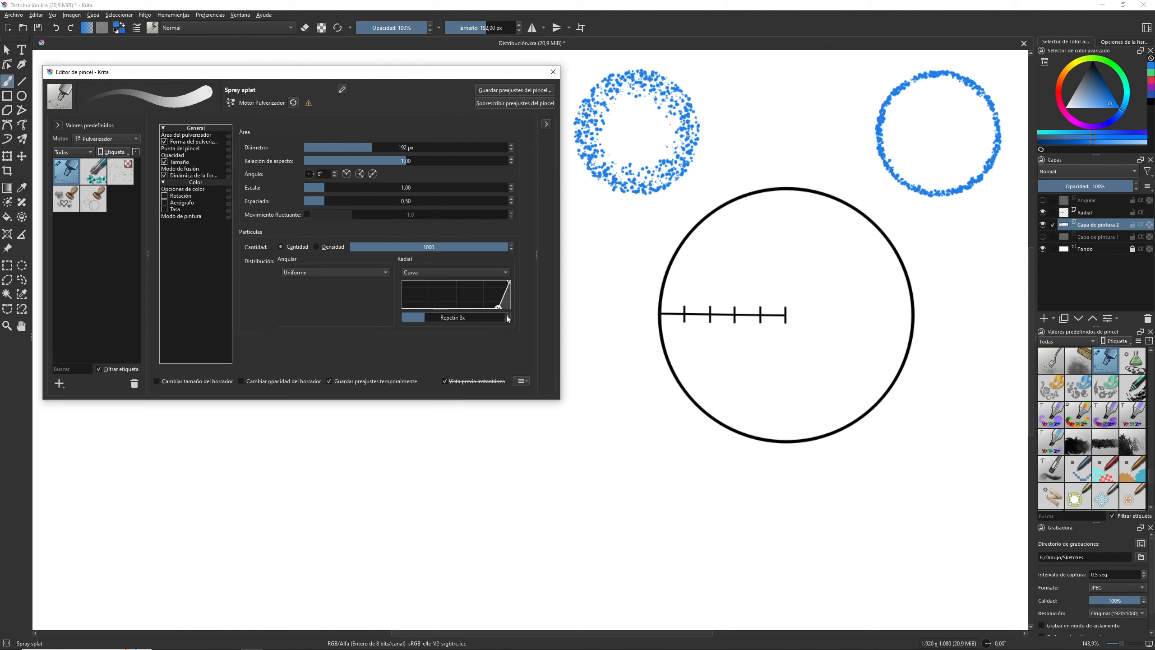
pyautogui.click(507, 315)
pyautogui.click(507, 315)
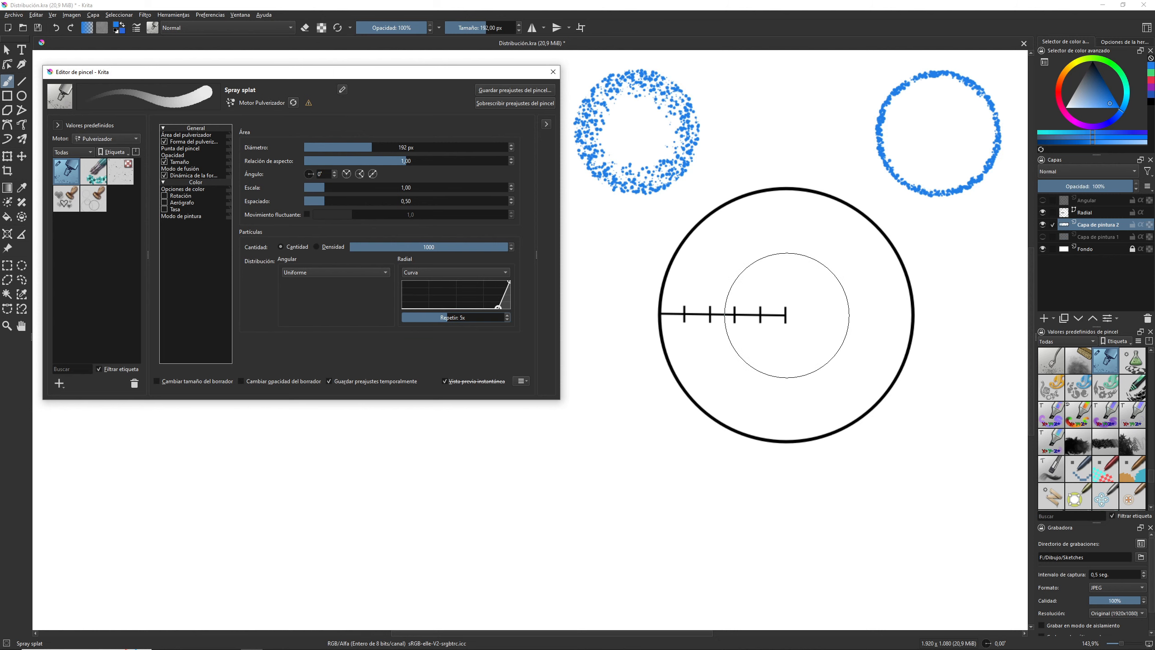
pyautogui.click(787, 314)
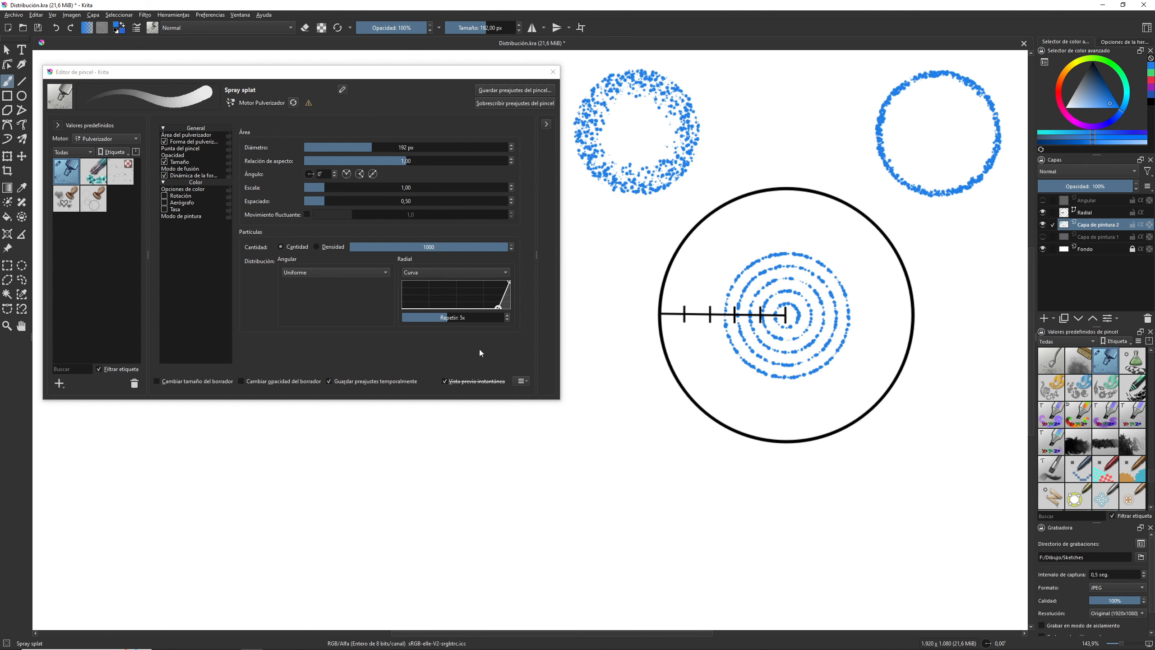
# - Reduce the brush size and paint two comparison strokes below the brush editor, increasing the Espaciado before the second one
pyautogui.press('[')
pyautogui.press('[')
pyautogui.press('[')
pyautogui.press('[')
pyautogui.moveTo(155, 482)
pyautogui.mouseDown()
pyautogui.moveTo(173, 461)
pyautogui.moveTo(311, 434)
pyautogui.moveTo(475, 471)
pyautogui.moveTo(550, 450)
pyautogui.mouseUp()
pyautogui.moveTo(332, 201); pyautogui.dragTo(380, 200)
pyautogui.moveTo(150, 549)
pyautogui.mouseDown()
pyautogui.moveTo(204, 506)
pyautogui.moveTo(324, 503)
pyautogui.moveTo(425, 537)
pyautogui.moveTo(558, 520)
pyautogui.mouseUp()
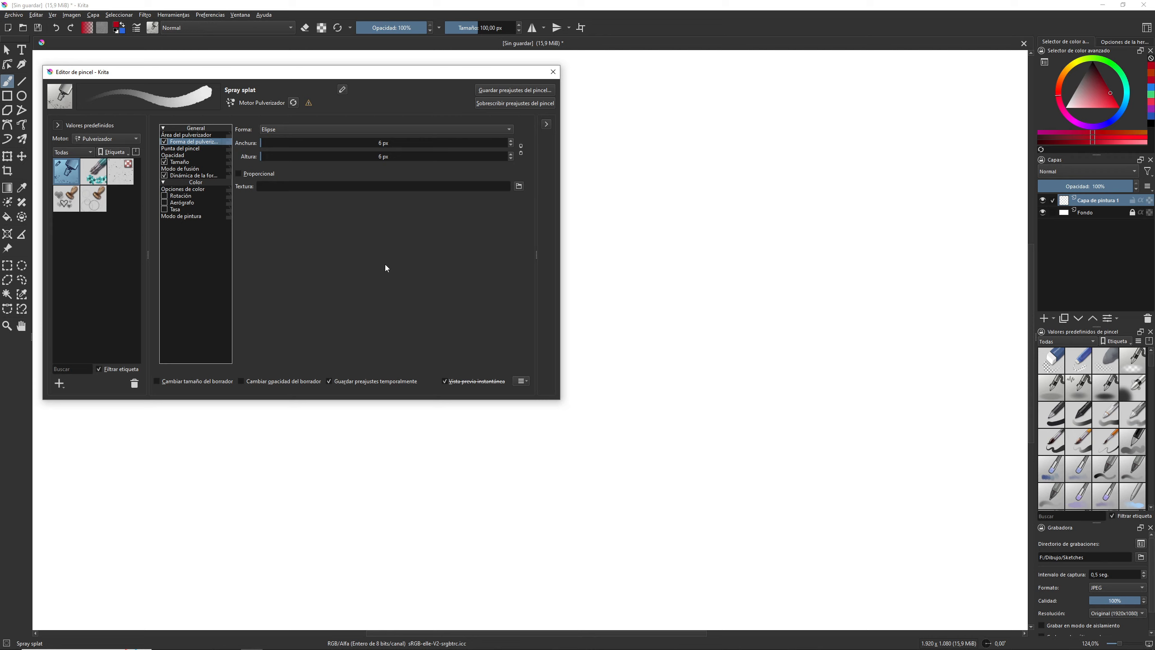
pyautogui.click(165, 143)
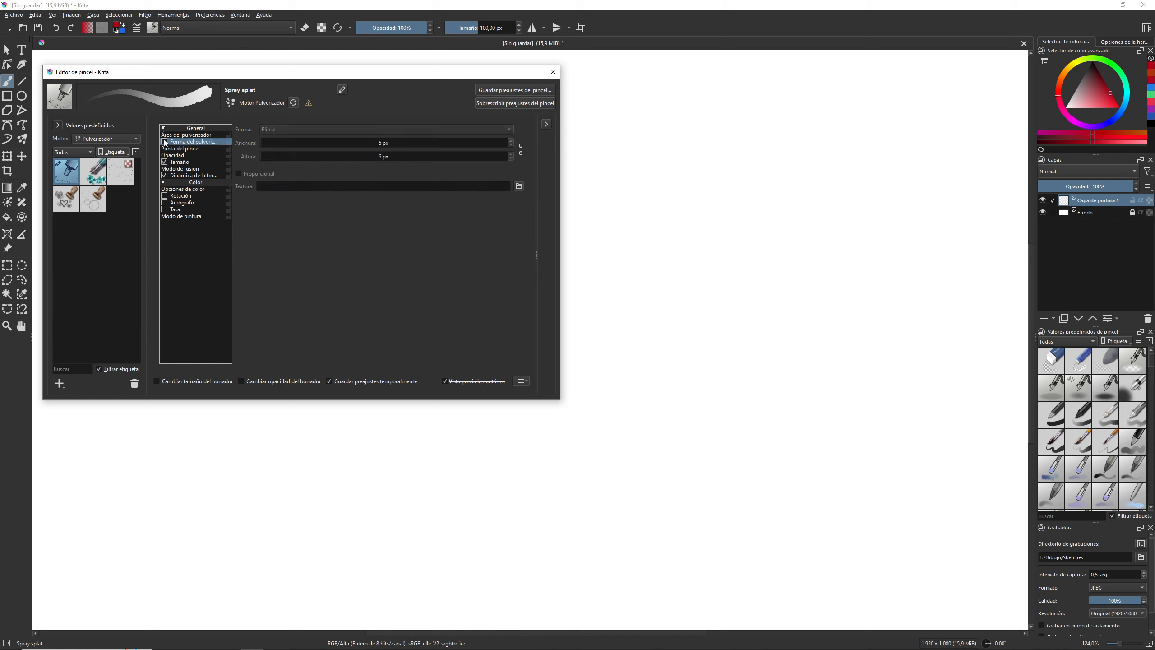
pyautogui.click(189, 151)
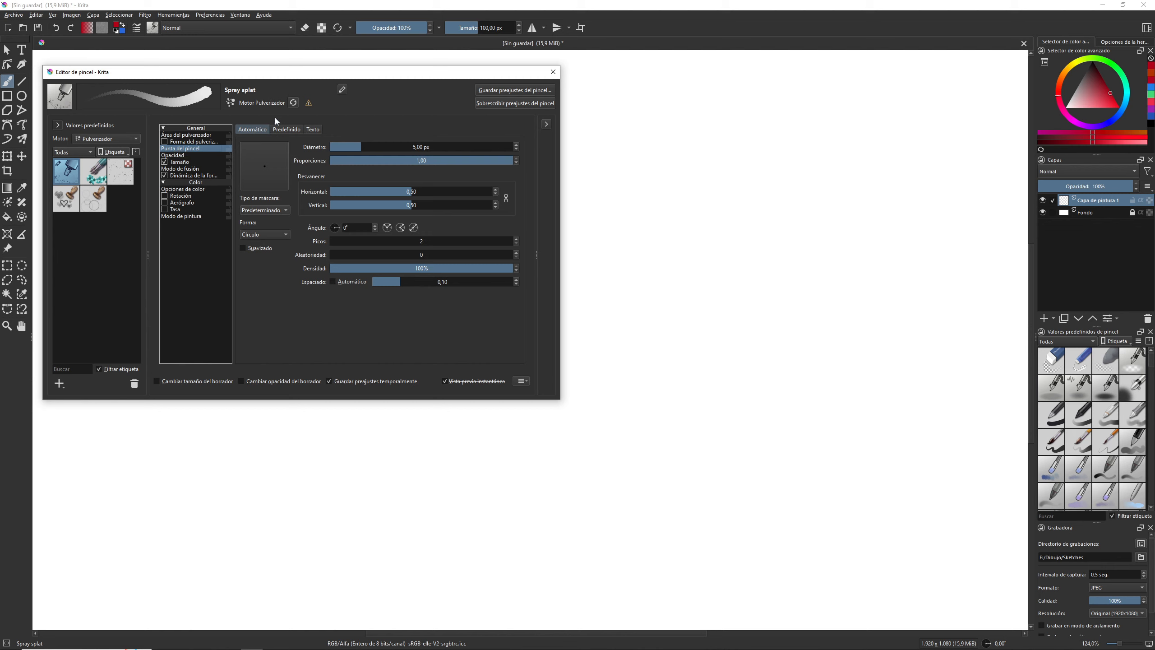
pyautogui.click(294, 103)
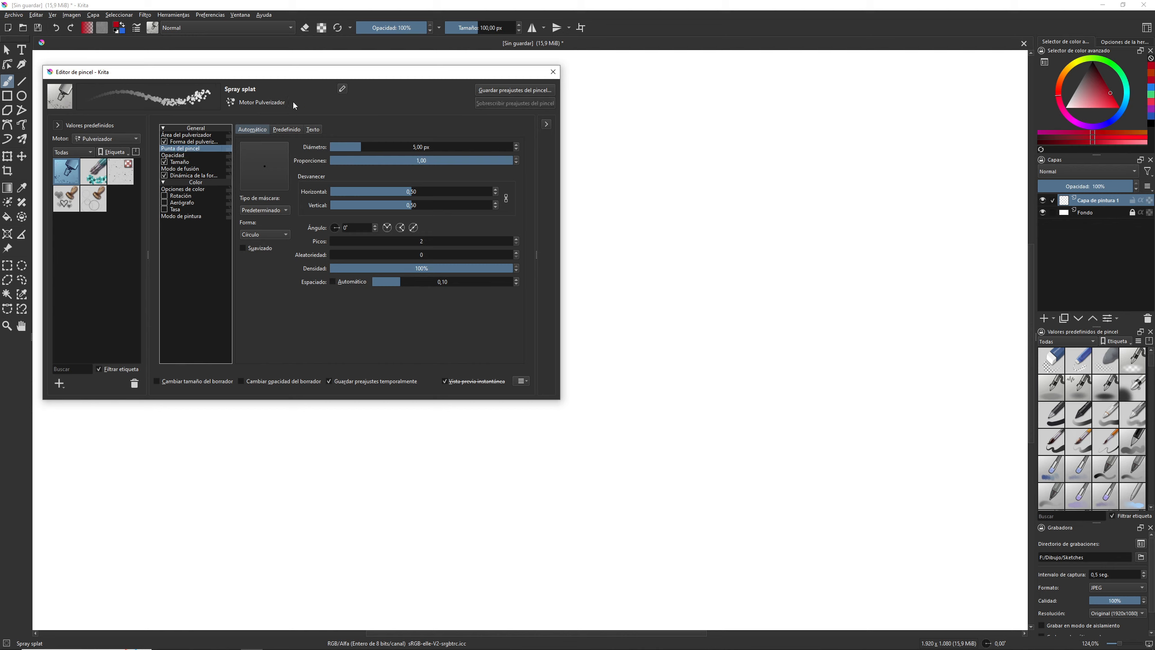
# - Disable Forma del pulverizador, choose the A-4 Bamboo Leaves predefined tip at 27,00 px and paint a horizontal stroke across the empty canvas
pyautogui.click(164, 142)
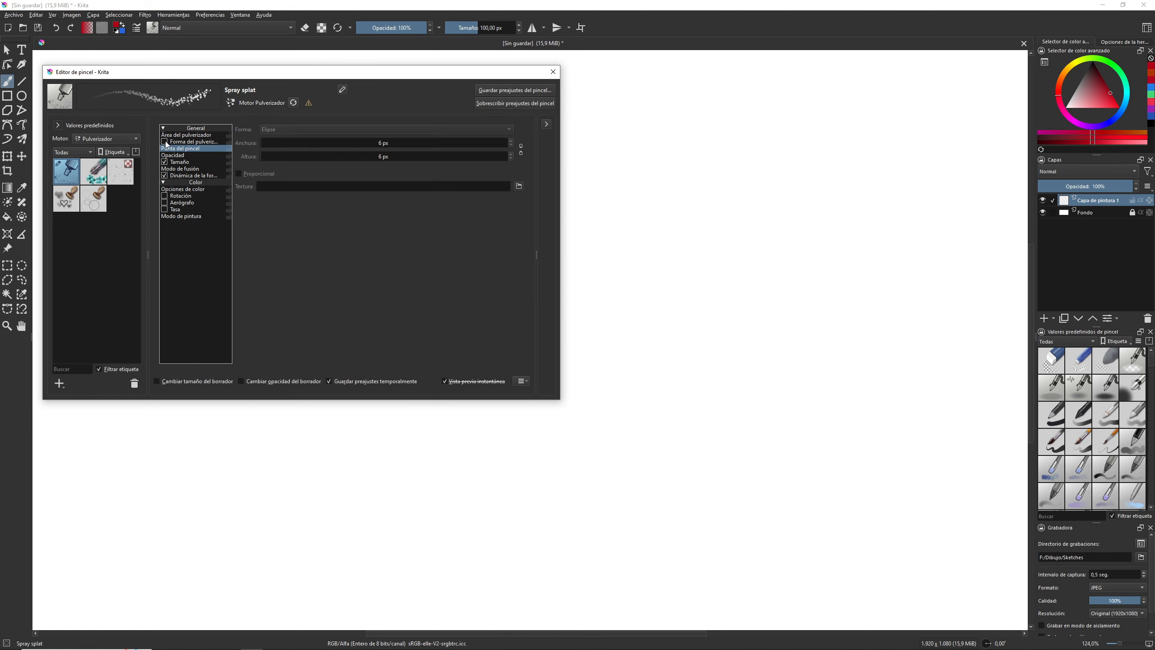
pyautogui.click(184, 149)
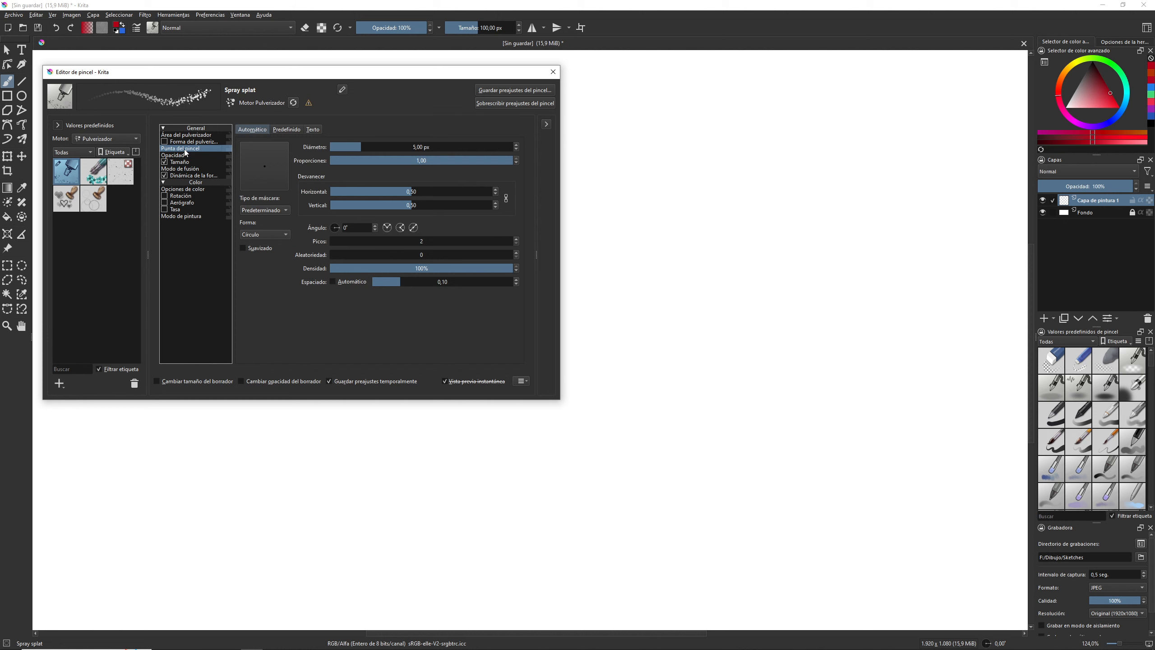
pyautogui.click(285, 129)
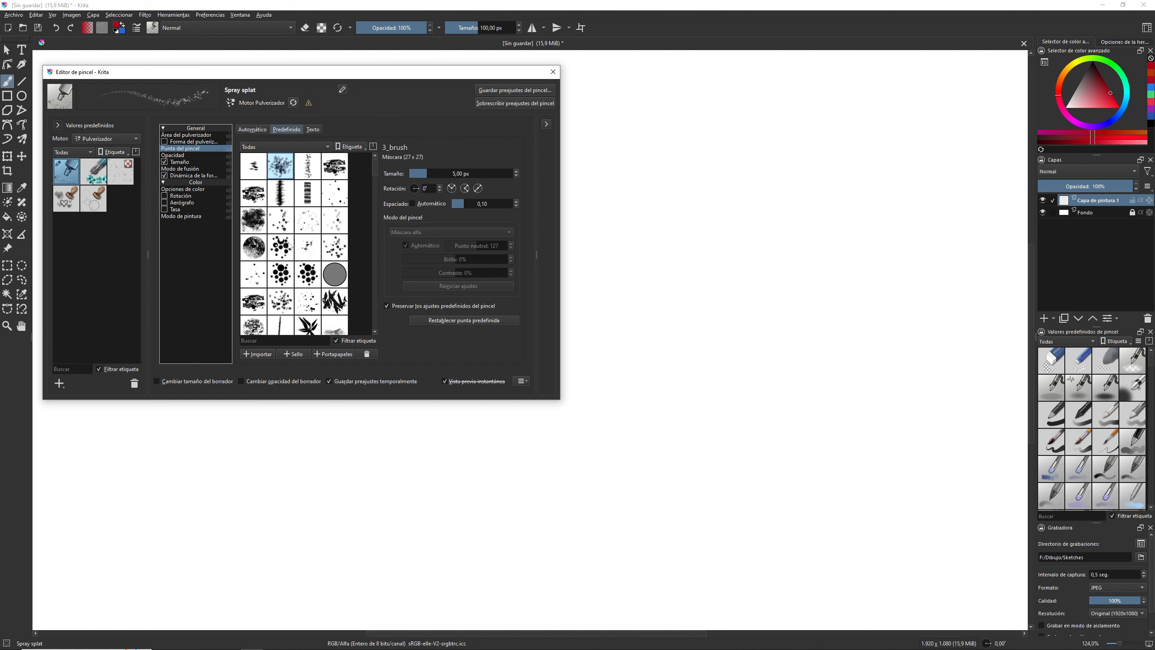
pyautogui.click(307, 324)
pyautogui.moveTo(431, 173); pyautogui.dragTo(439, 173)
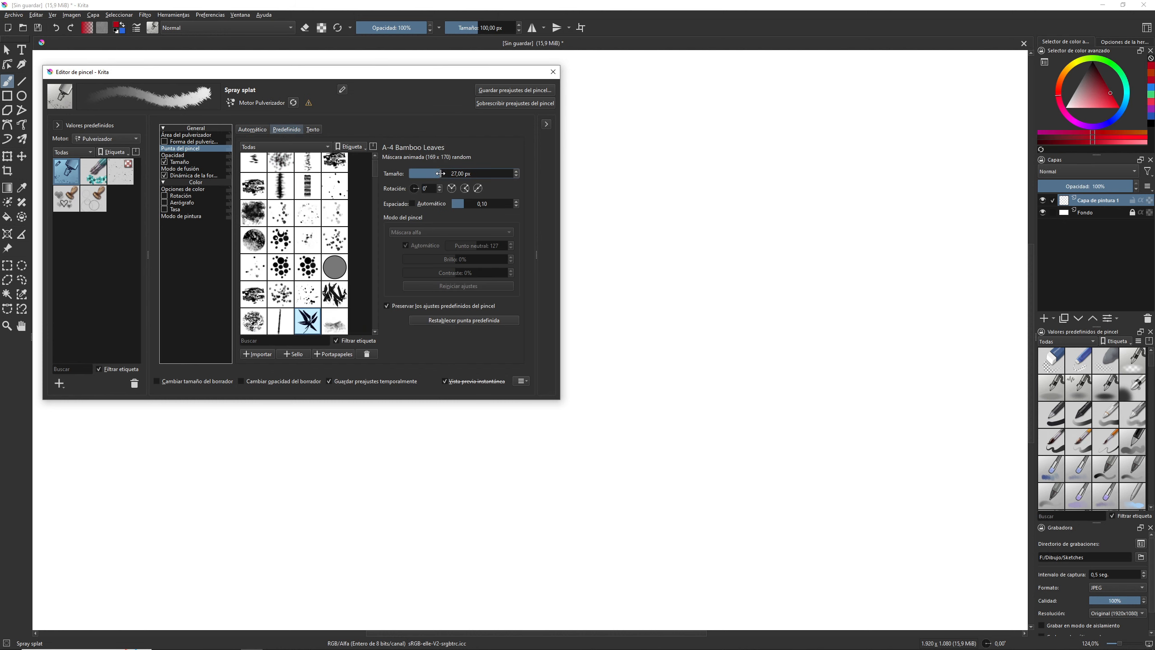
pyautogui.moveTo(590, 104)
pyautogui.mouseDown()
pyautogui.moveTo(686, 89)
pyautogui.moveTo(982, 100)
pyautogui.mouseUp()
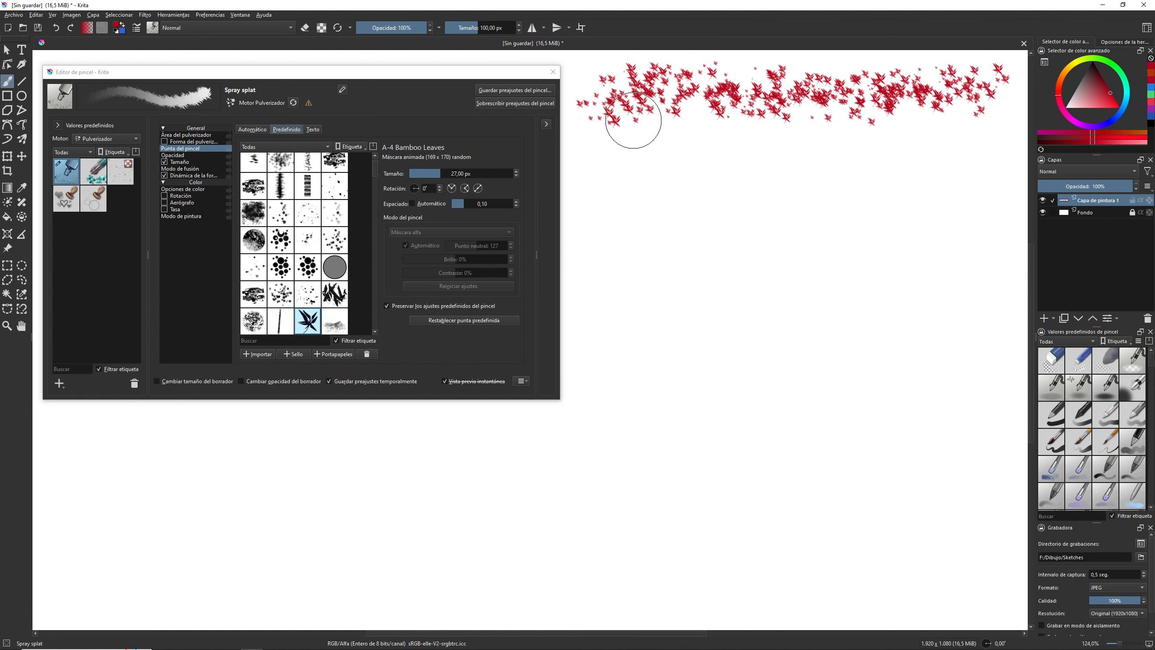
# - Re-enable Forma del pulverizador and paint two Elipse strokes below the leaves, the second with Anchura at 23 px
pyautogui.click(165, 143)
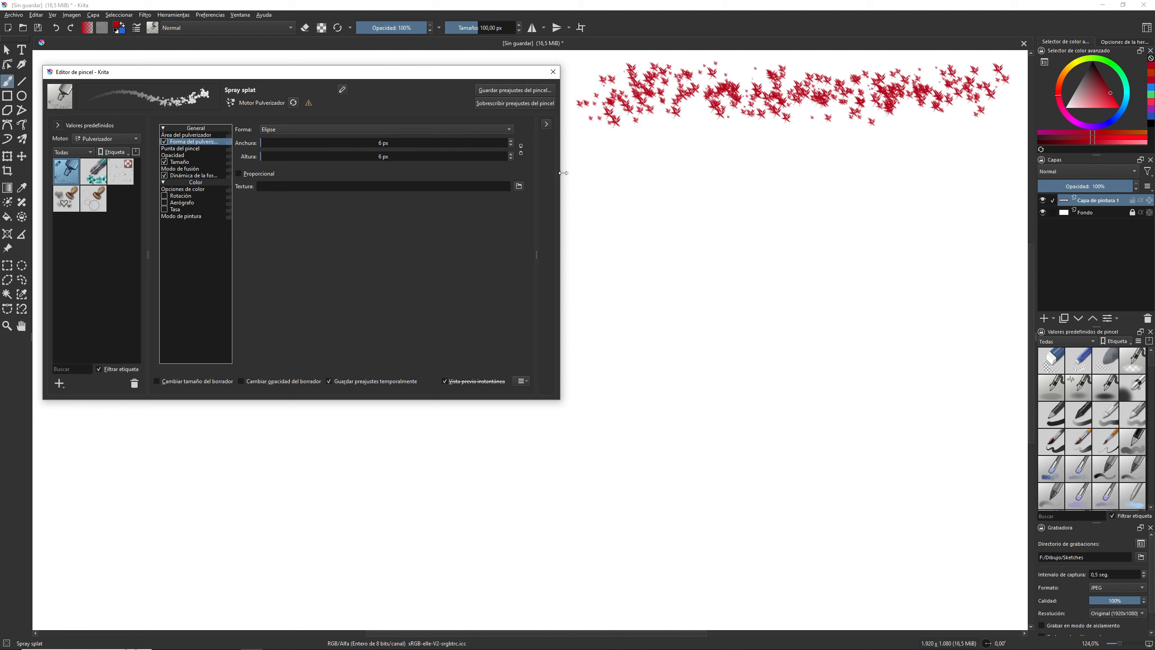
pyautogui.moveTo(600, 175)
pyautogui.mouseDown()
pyautogui.moveTo(754, 163)
pyautogui.moveTo(992, 167)
pyautogui.mouseUp()
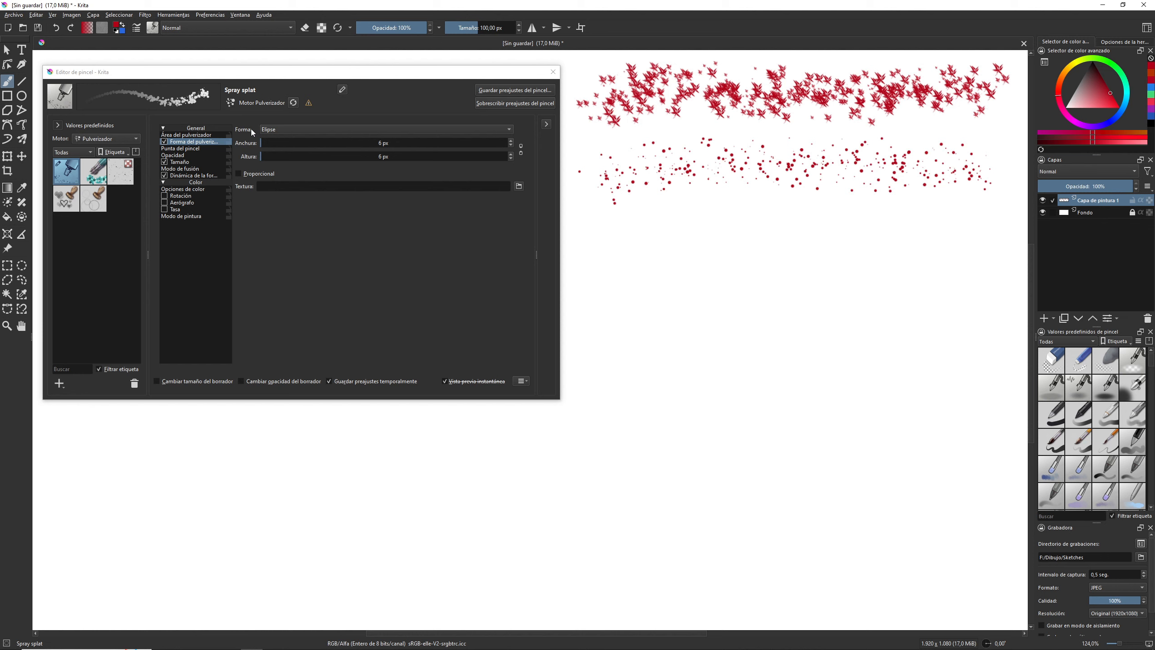
pyautogui.click(299, 128)
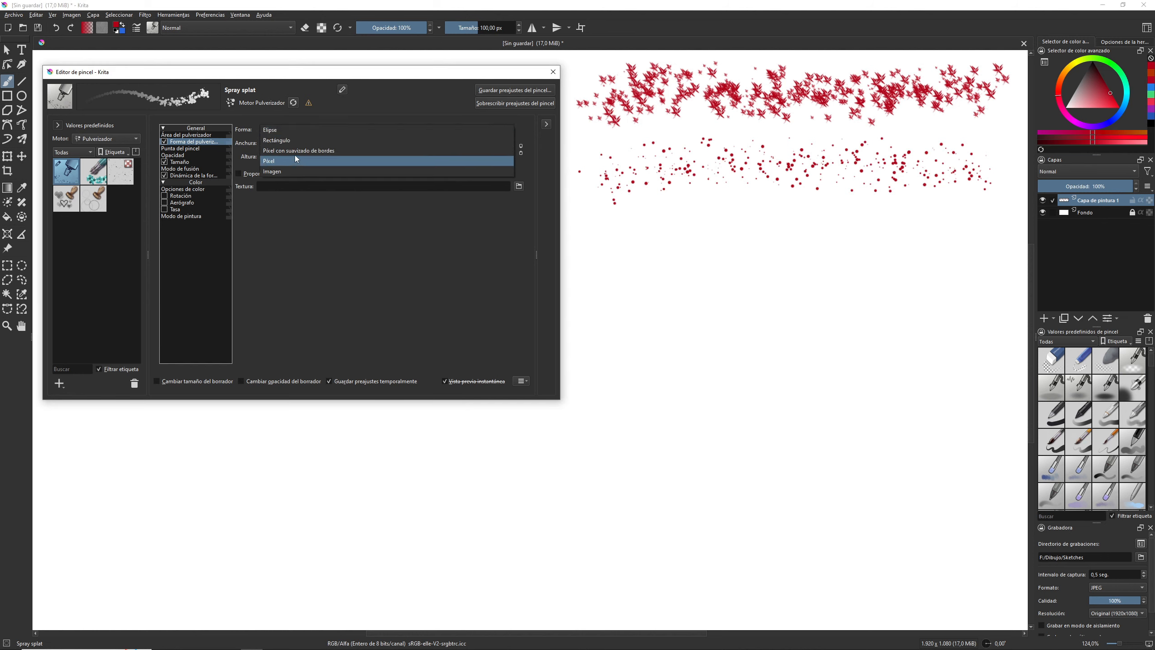
pyautogui.click(287, 129)
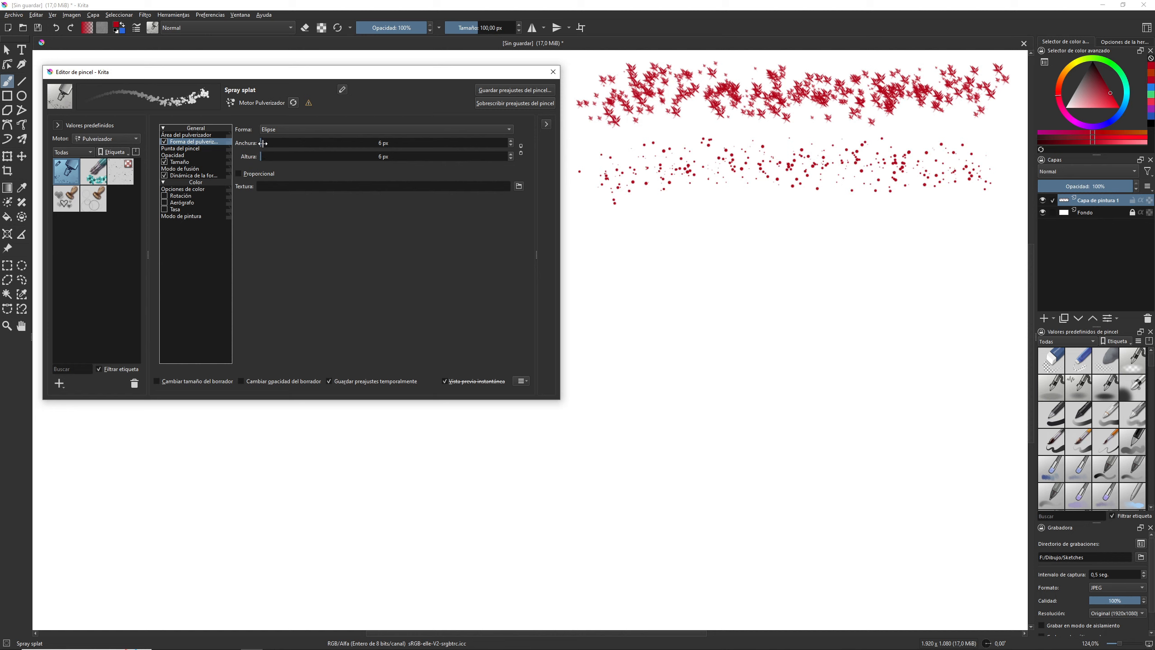
pyautogui.moveTo(263, 143); pyautogui.dragTo(266, 143)
pyautogui.moveTo(591, 232); pyautogui.dragTo(987, 232)
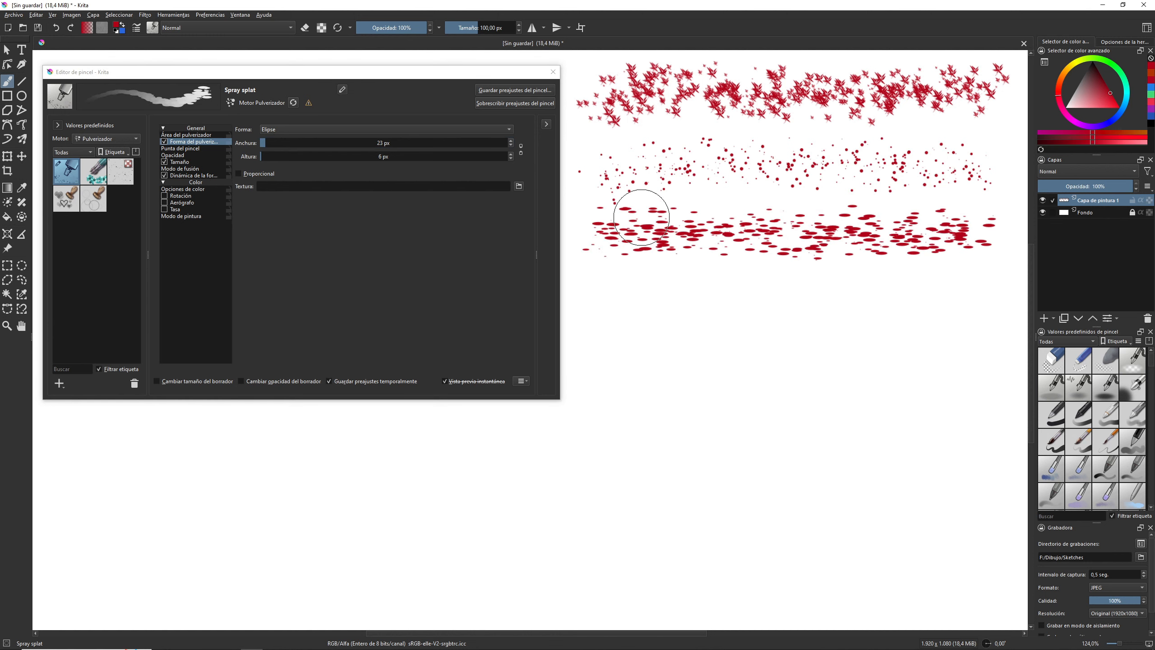
# - Set the ellipse's Anchura and Altura to 10 px and stamp overlapping dabs below the wide-ellipse stroke
pyautogui.rightClick(380, 144)
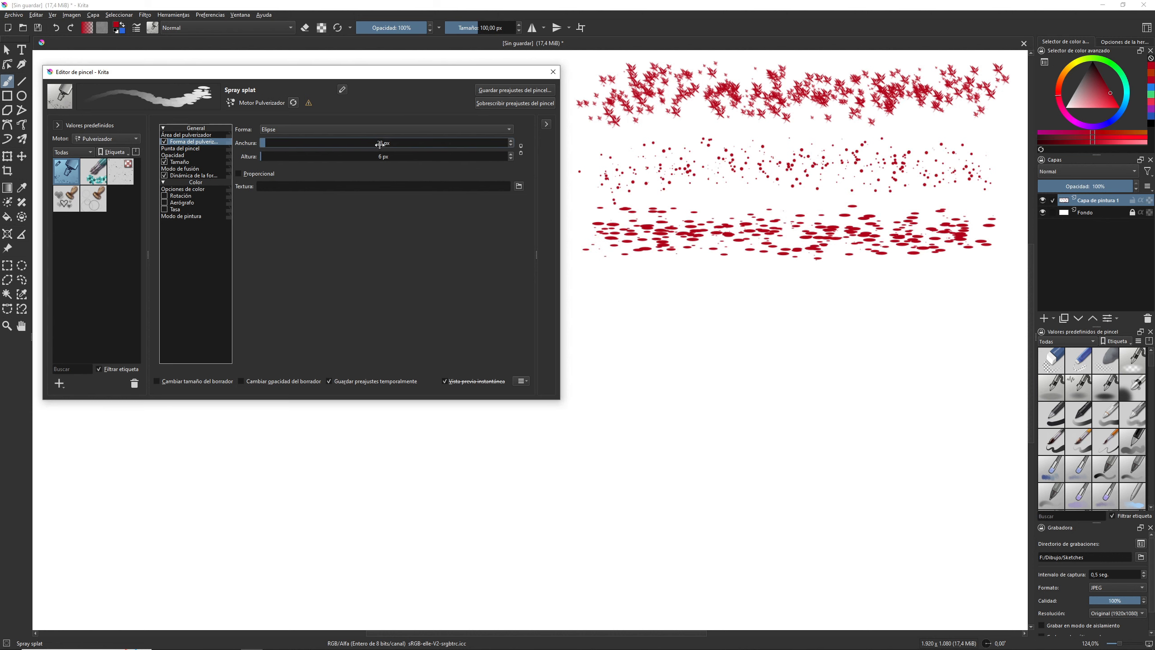
pyautogui.click(380, 145)
pyautogui.write('10')
pyautogui.press('Tab')
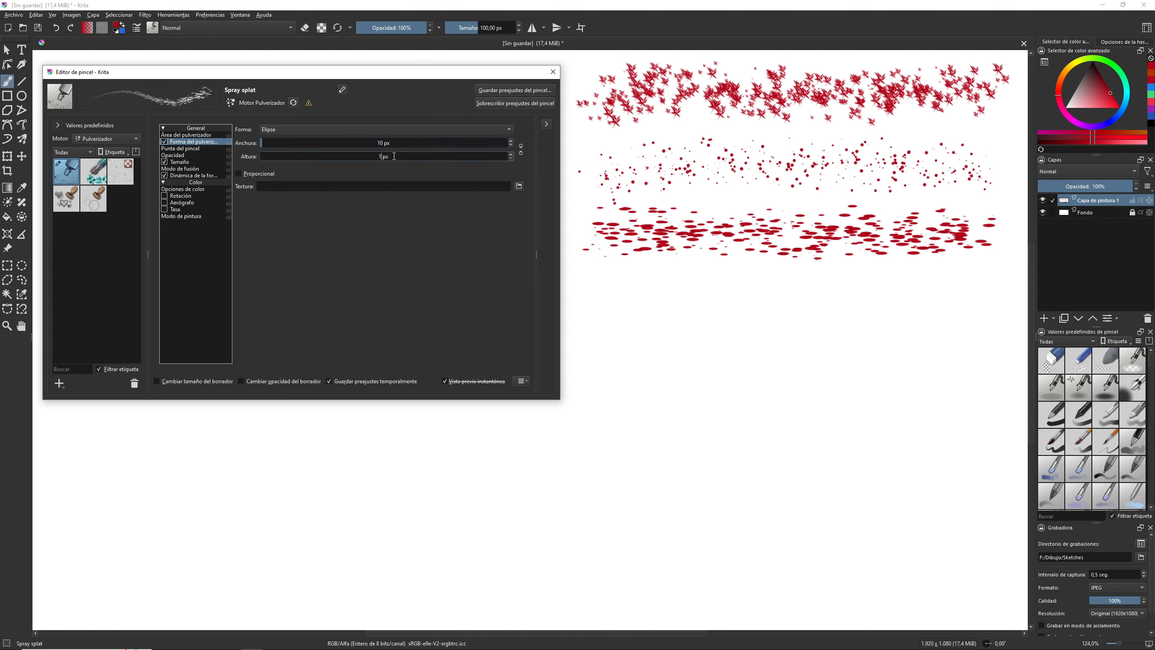
pyautogui.write('10')
pyautogui.press('Return')
pyautogui.click(607, 302)
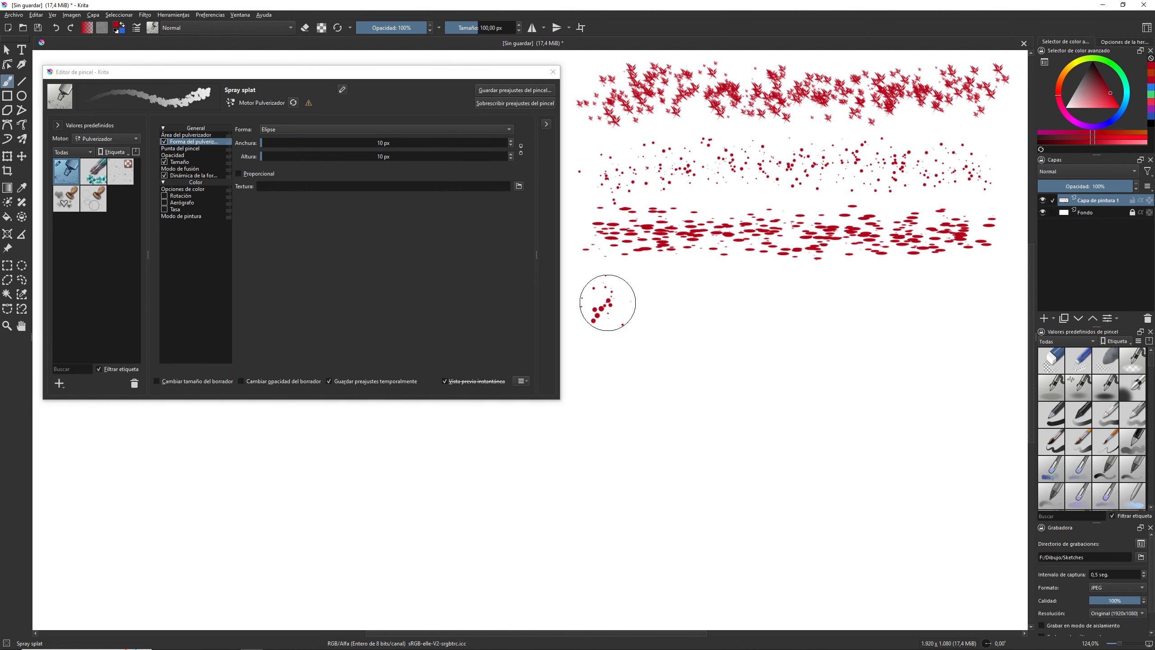
pyautogui.click(607, 302)
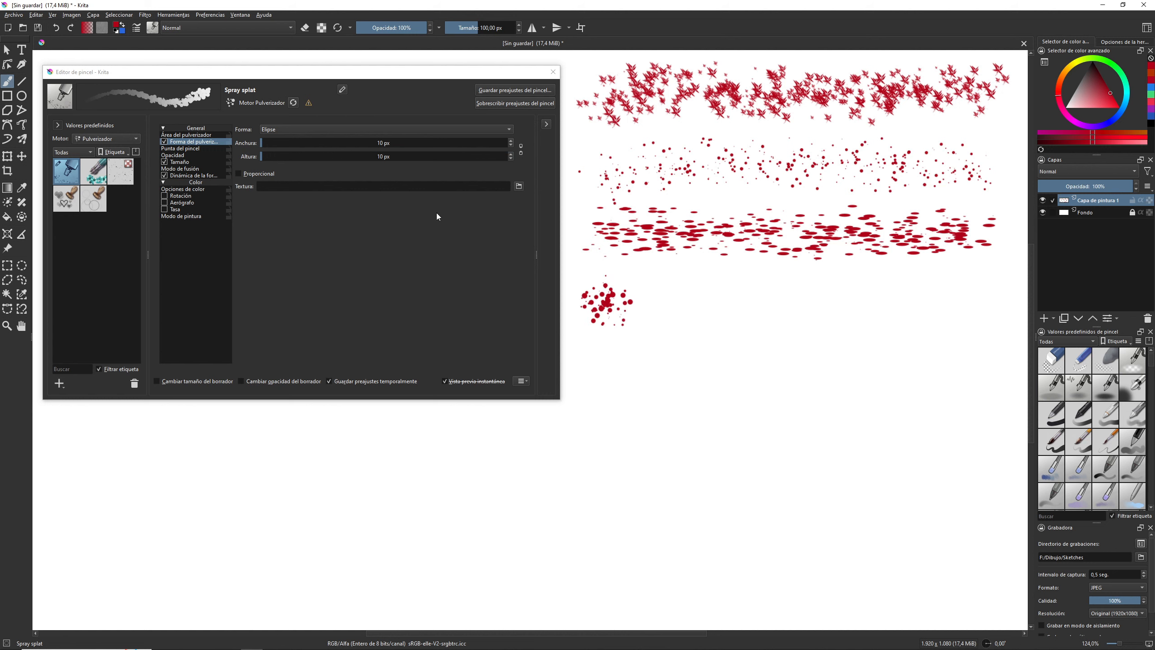
# - Change the particle shape to Rectángulo and paint a horizontal stroke beside the ellipse dabs
pyautogui.click(280, 130)
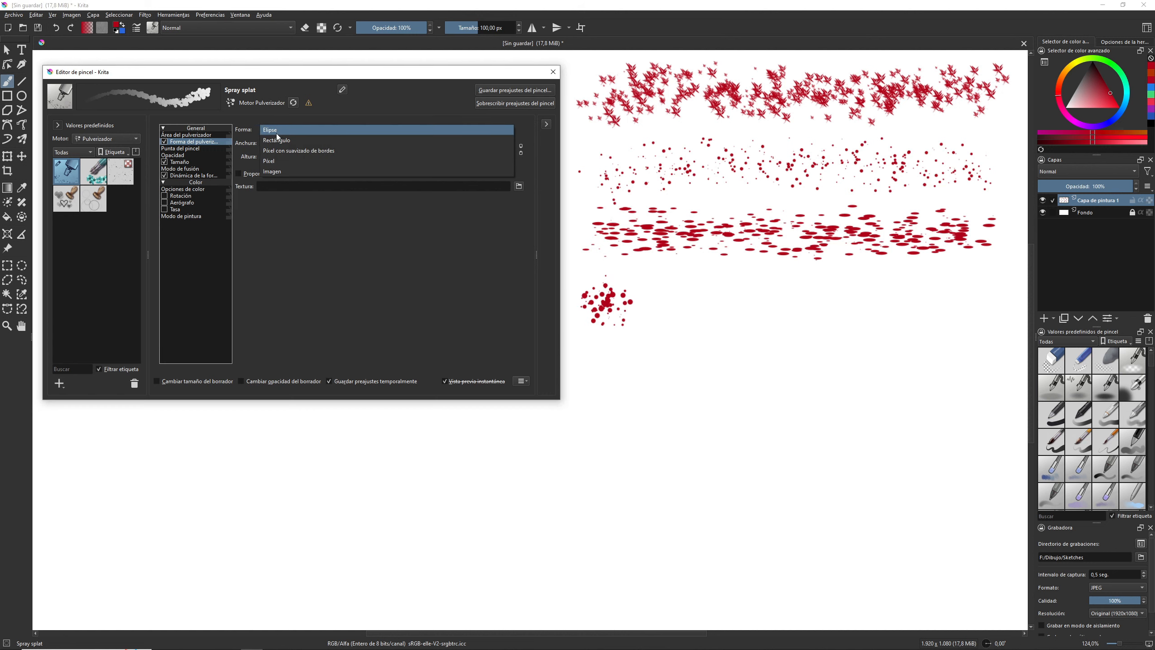
pyautogui.click(283, 143)
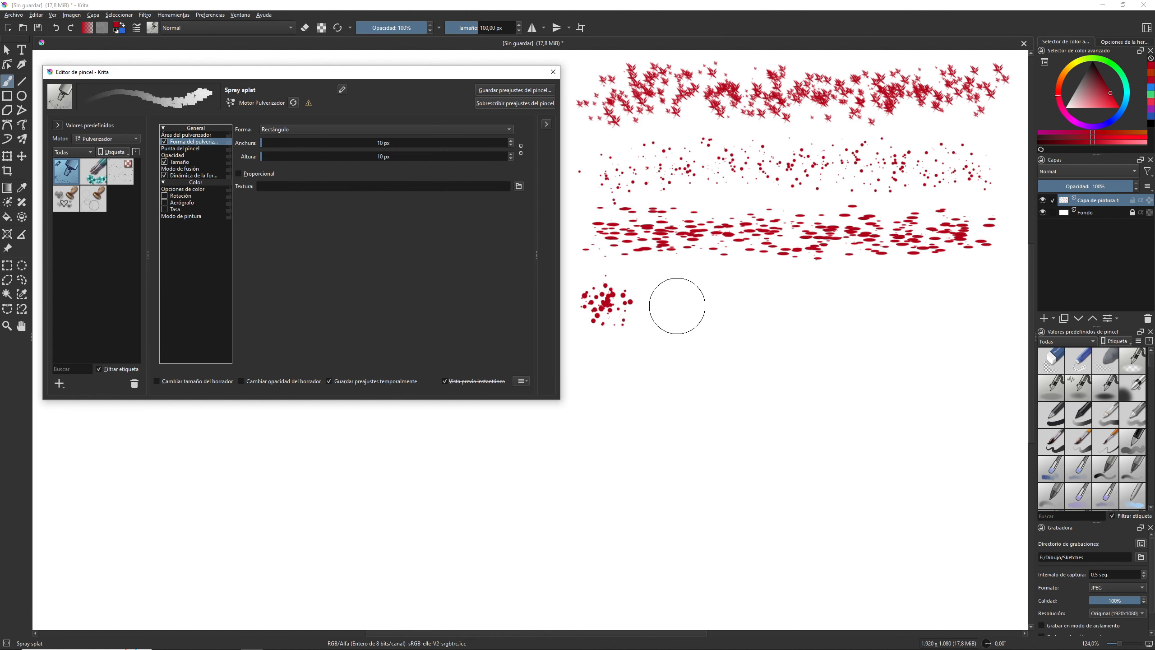
pyautogui.moveTo(677, 306); pyautogui.dragTo(987, 299)
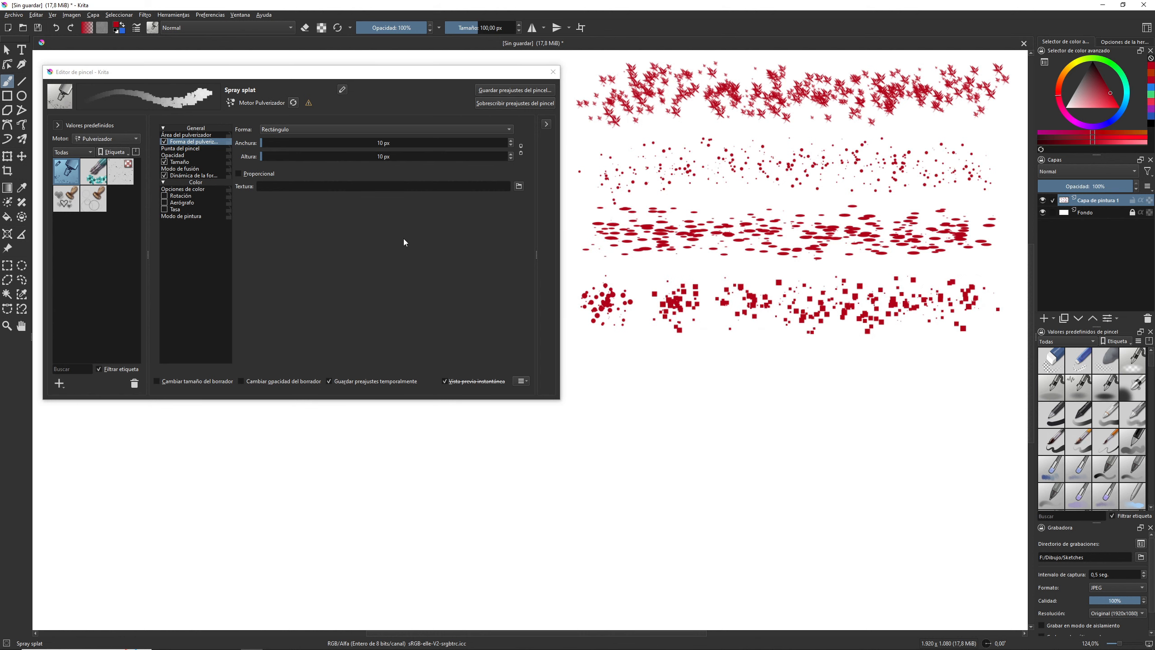
# - Stamp a dab with the rectangle's Altura at 21 px, then link both dimensions, set 14 × 30 px and paint a stroke beside it
pyautogui.moveTo(265, 158); pyautogui.dragTo(267, 158)
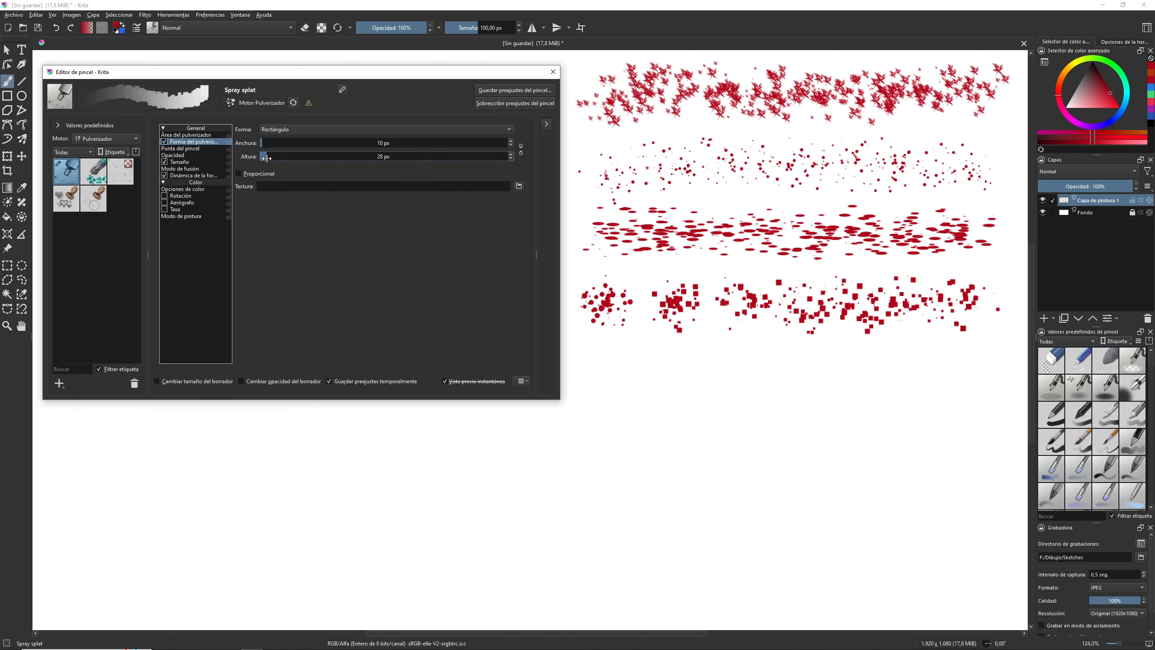
pyautogui.click(609, 373)
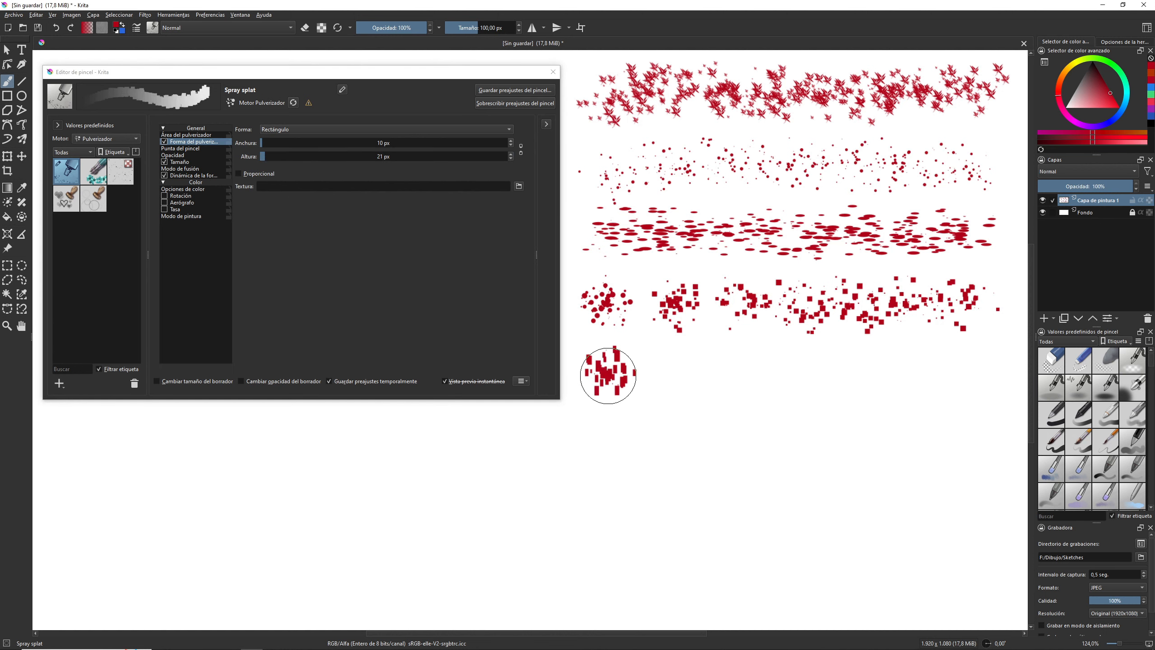
pyautogui.click(521, 155)
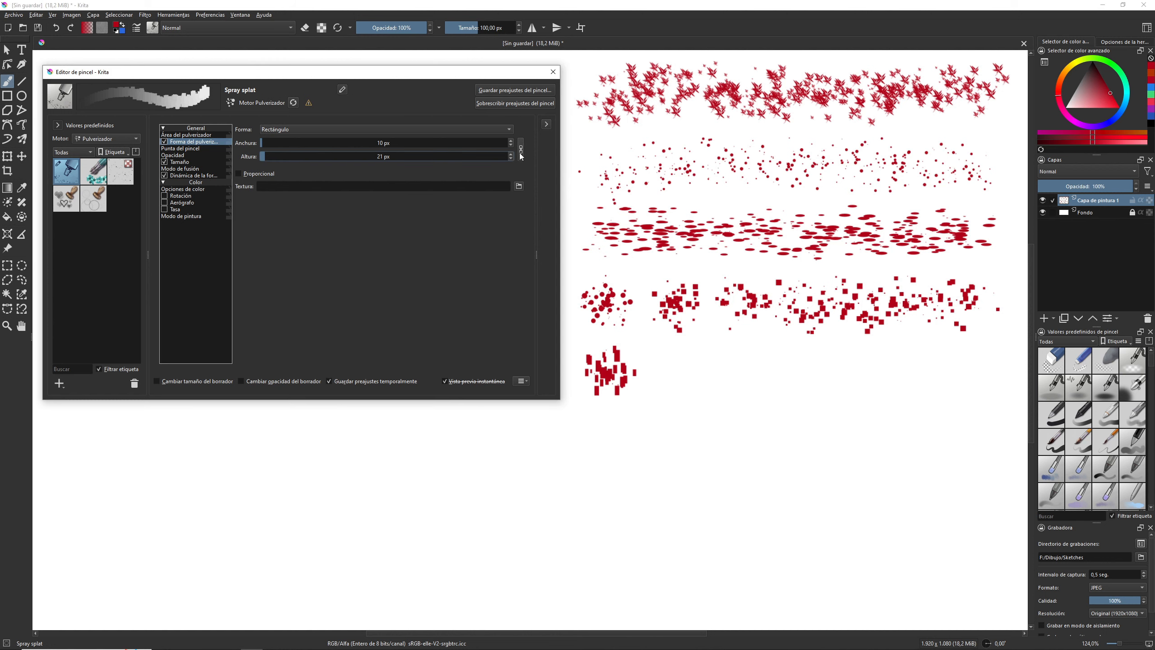
pyautogui.moveTo(273, 154); pyautogui.dragTo(267, 156)
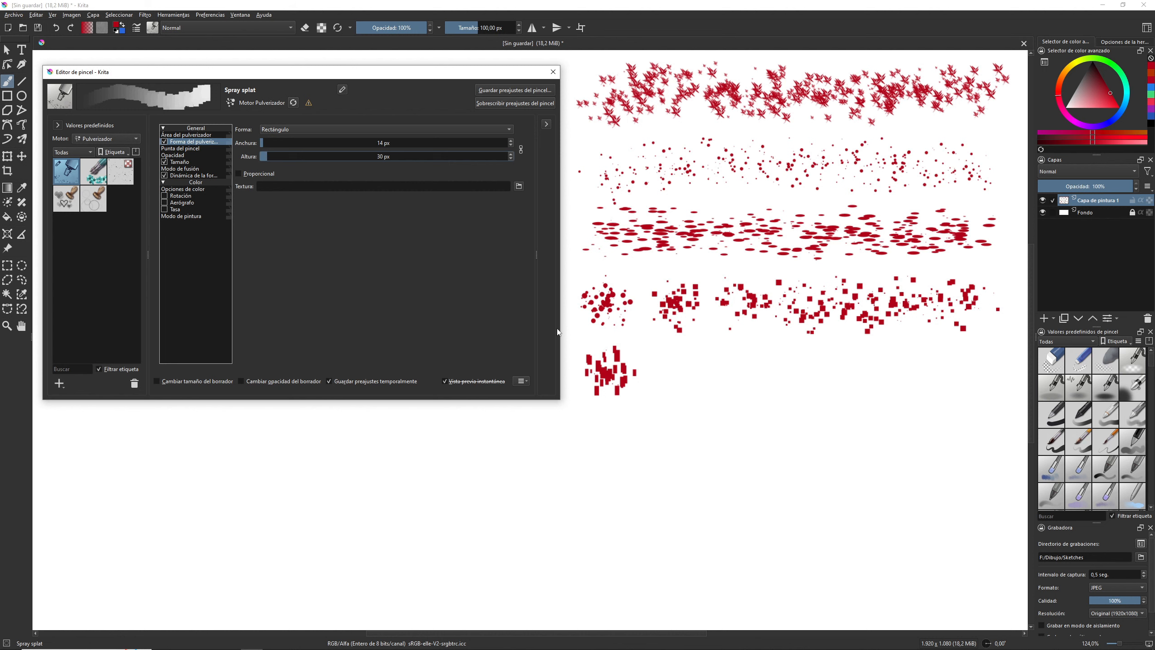
pyautogui.moveTo(671, 379); pyautogui.dragTo(990, 383)
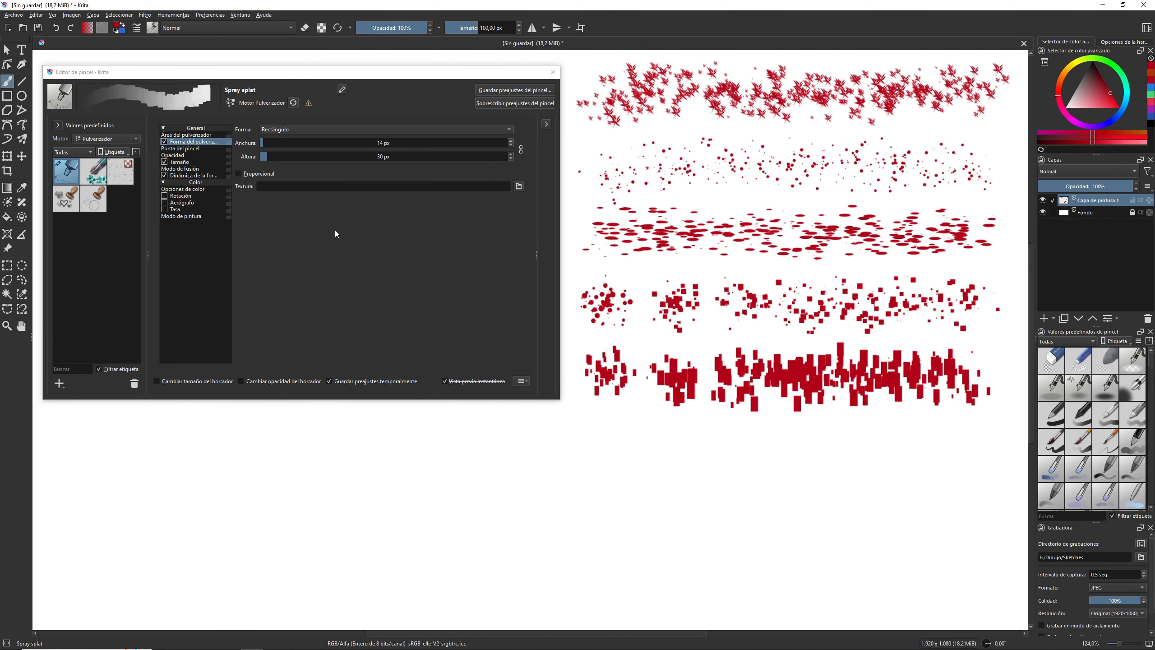
# - Enable Proporcional and paint two Rectángulo strokes below the others, one at 12% × 26% and one at 5% × 10%
pyautogui.click(237, 174)
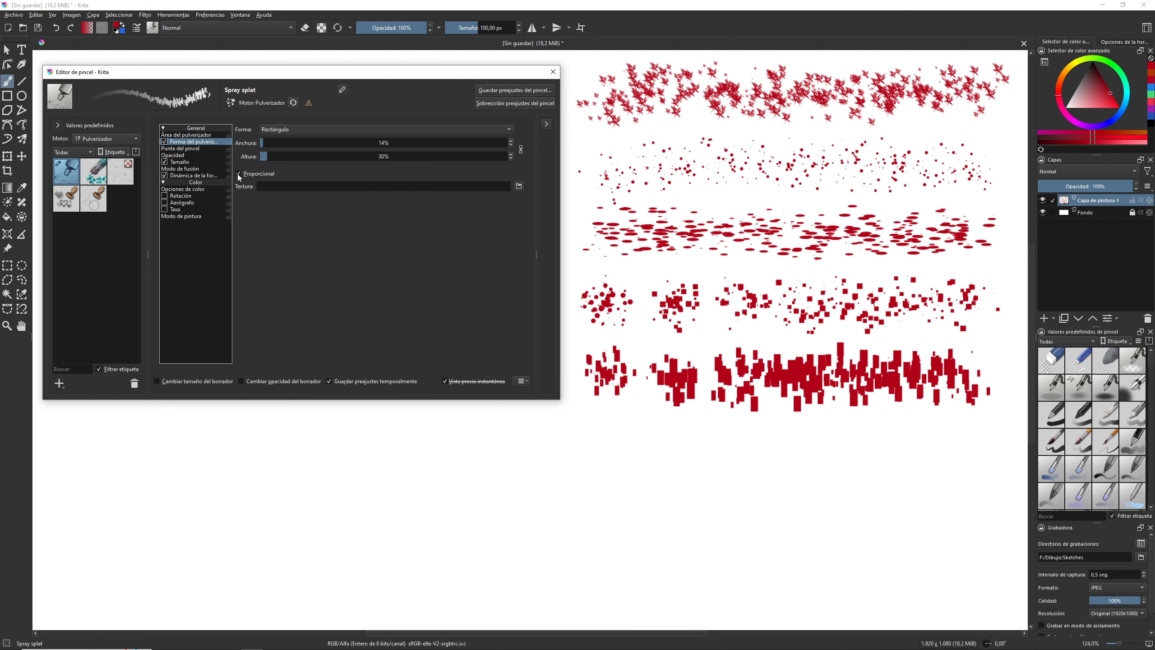
pyautogui.moveTo(267, 156)
pyautogui.mouseDown()
pyautogui.moveTo(293, 156)
pyautogui.moveTo(266, 157)
pyautogui.mouseUp()
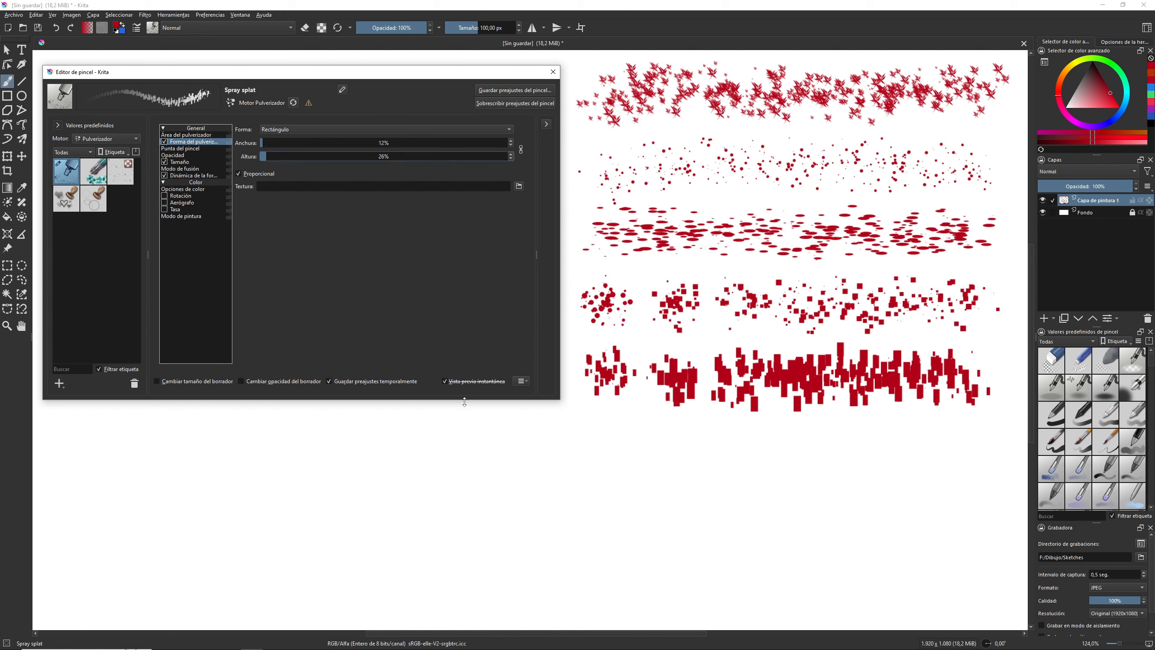
pyautogui.moveTo(600, 462)
pyautogui.mouseDown()
pyautogui.moveTo(672, 484)
pyautogui.moveTo(981, 463)
pyautogui.mouseUp()
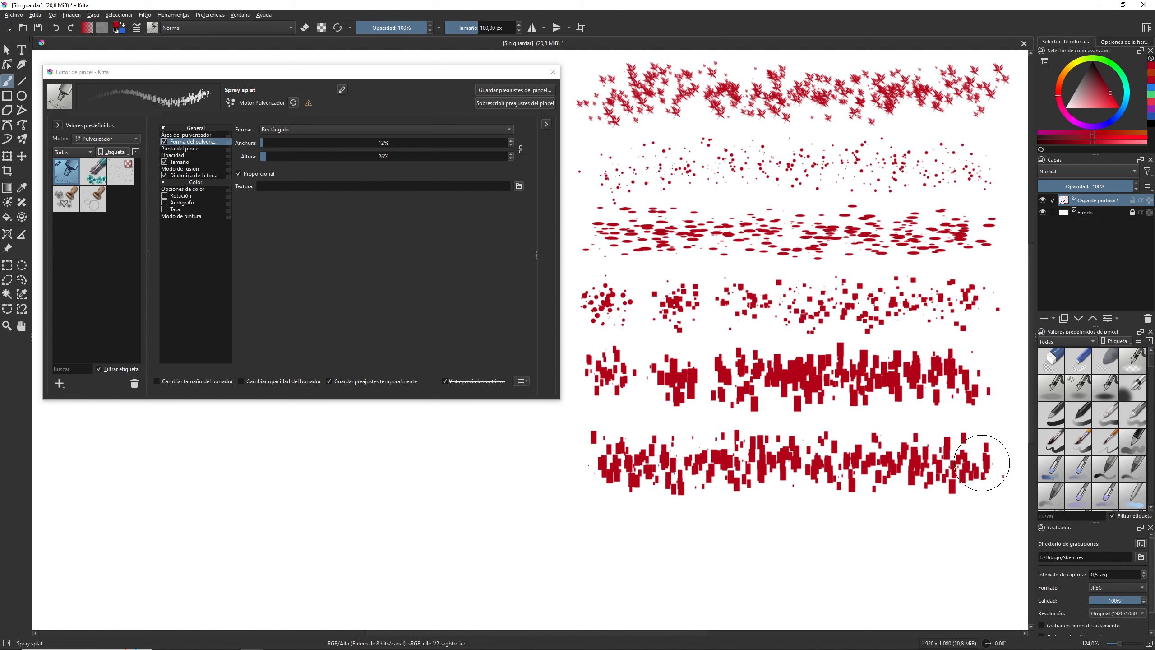
pyautogui.moveTo(267, 156); pyautogui.dragTo(262, 156)
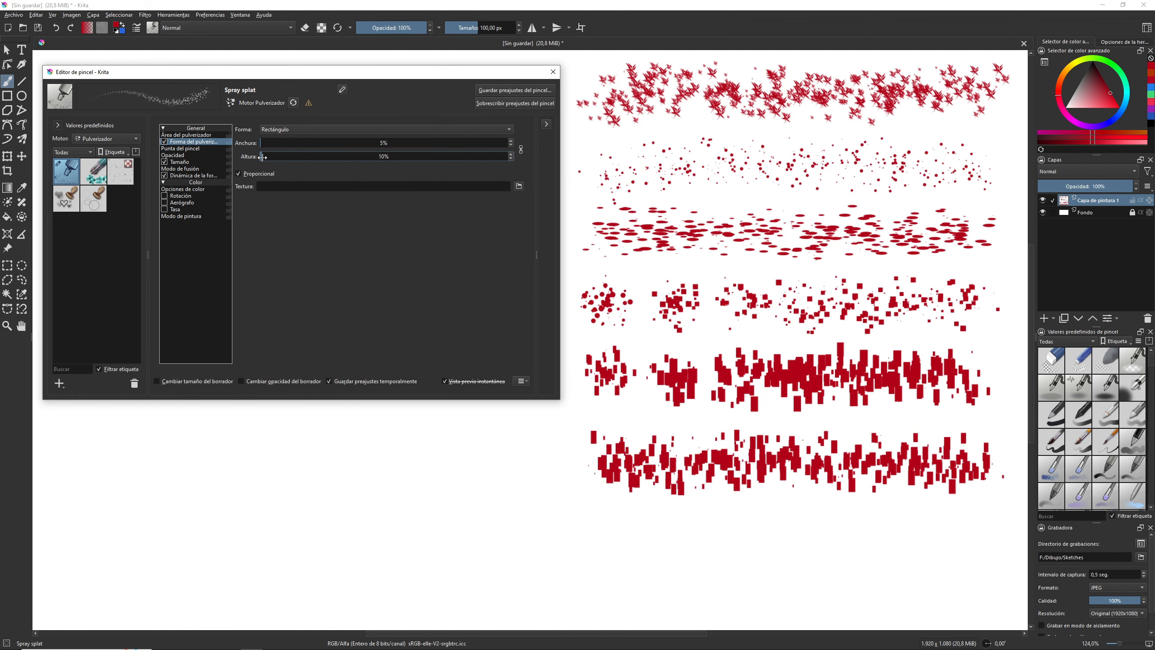
pyautogui.moveTo(588, 534)
pyautogui.mouseDown()
pyautogui.moveTo(696, 547)
pyautogui.moveTo(993, 547)
pyautogui.mouseUp()
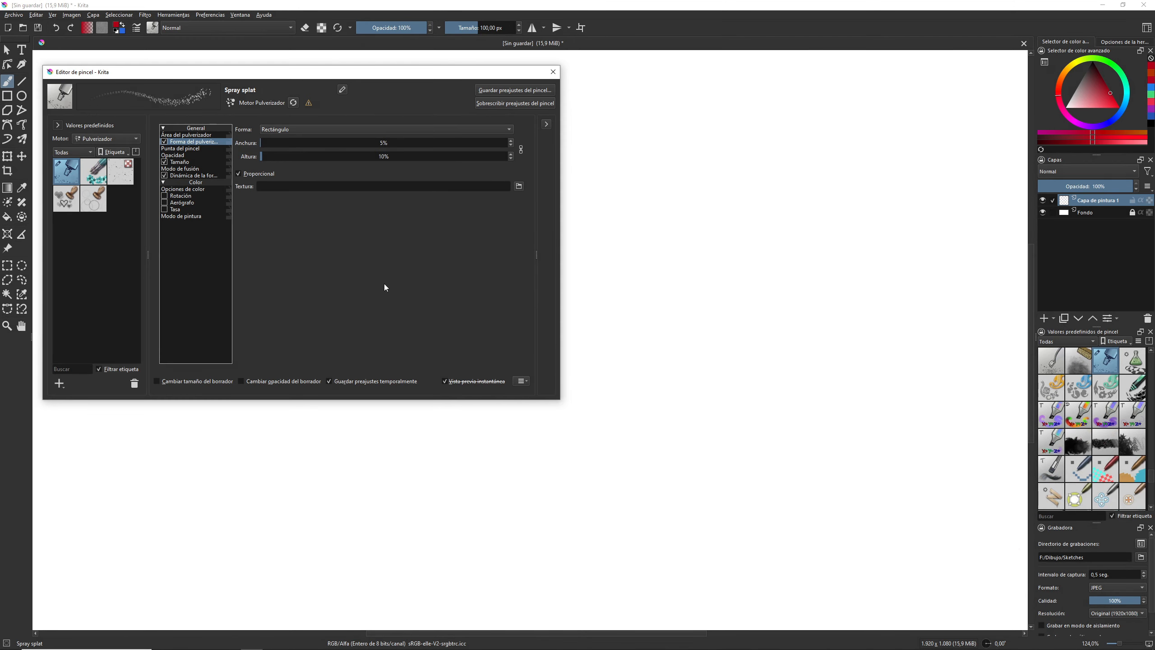
# - Change the particle shape to Píxel and paint a vertical stroke on the empty canvas
pyautogui.click(291, 130)
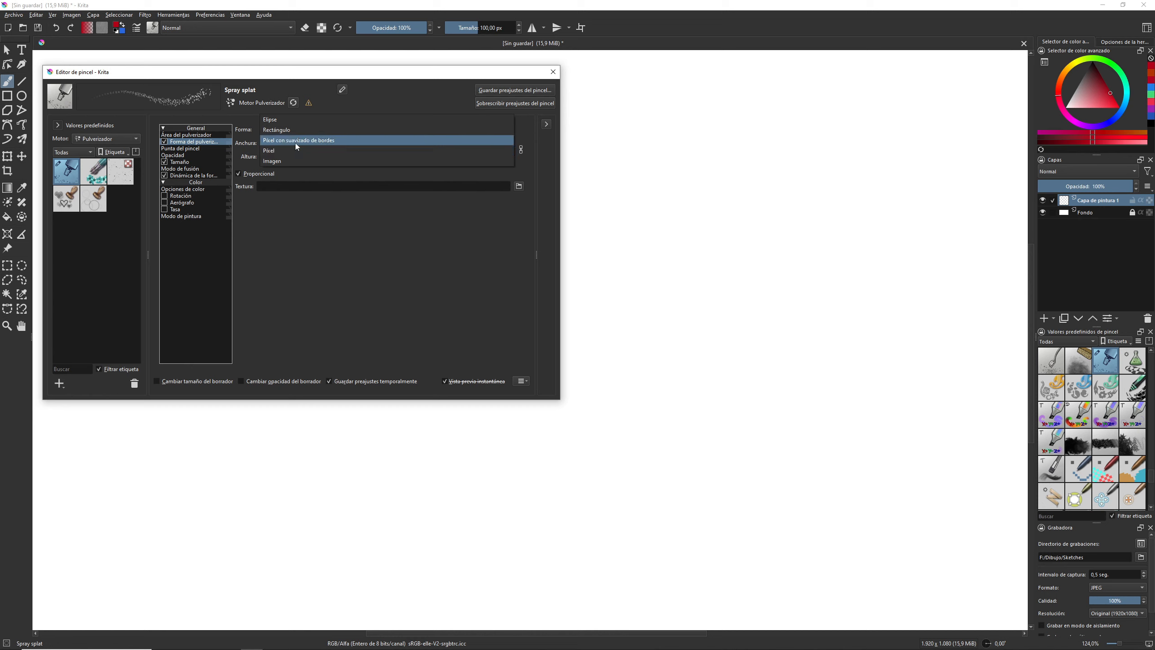
pyautogui.click(291, 150)
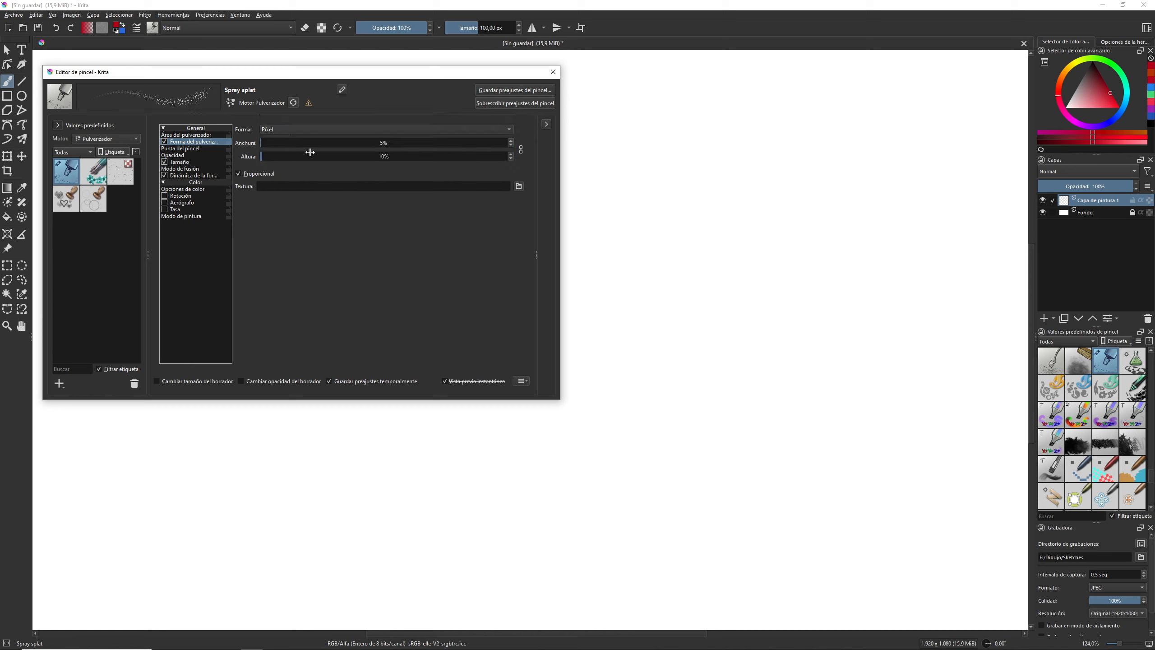
pyautogui.moveTo(659, 105)
pyautogui.mouseDown()
pyautogui.moveTo(649, 135)
pyautogui.moveTo(662, 195)
pyautogui.moveTo(657, 285)
pyautogui.moveTo(711, 375)
pyautogui.moveTo(678, 237)
pyautogui.moveTo(690, 154)
pyautogui.moveTo(708, 287)
pyautogui.moveTo(652, 318)
pyautogui.mouseUp()
# - With Píxel con suavizado de bordes, paint a stroke beside the pixel one and another with Anchura at 181% and Altura at 362%
pyautogui.click(279, 129)
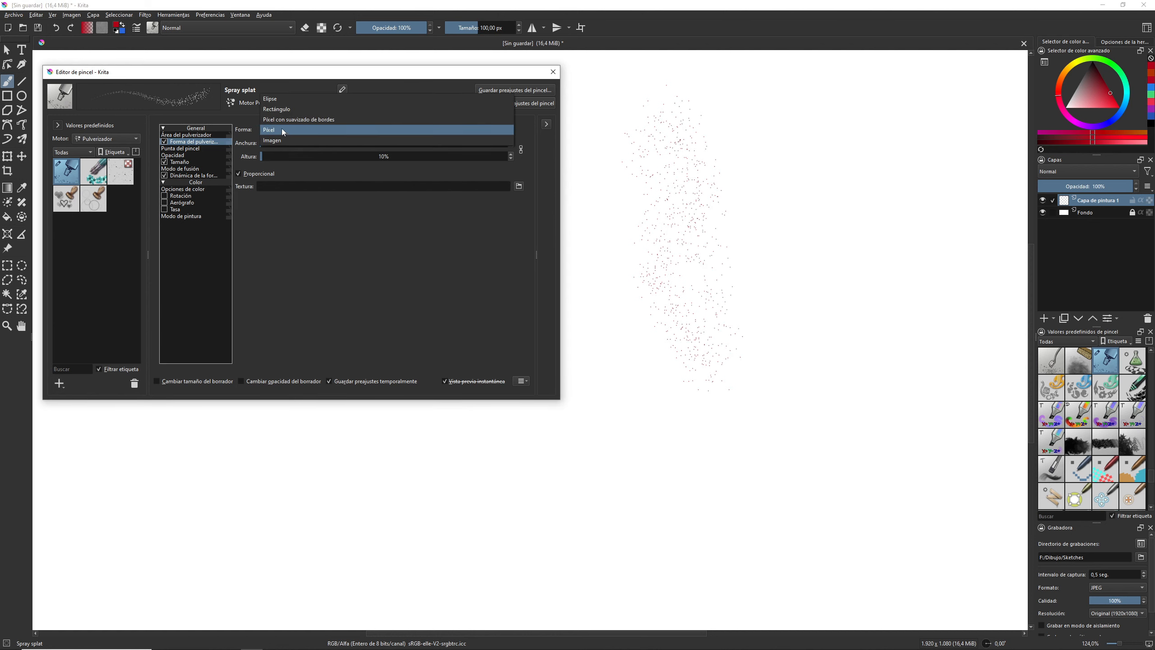
pyautogui.click(282, 123)
pyautogui.moveTo(736, 111)
pyautogui.mouseDown()
pyautogui.moveTo(733, 212)
pyautogui.moveTo(752, 286)
pyautogui.moveTo(743, 296)
pyautogui.moveTo(721, 175)
pyautogui.moveTo(734, 295)
pyautogui.moveTo(730, 254)
pyautogui.mouseUp()
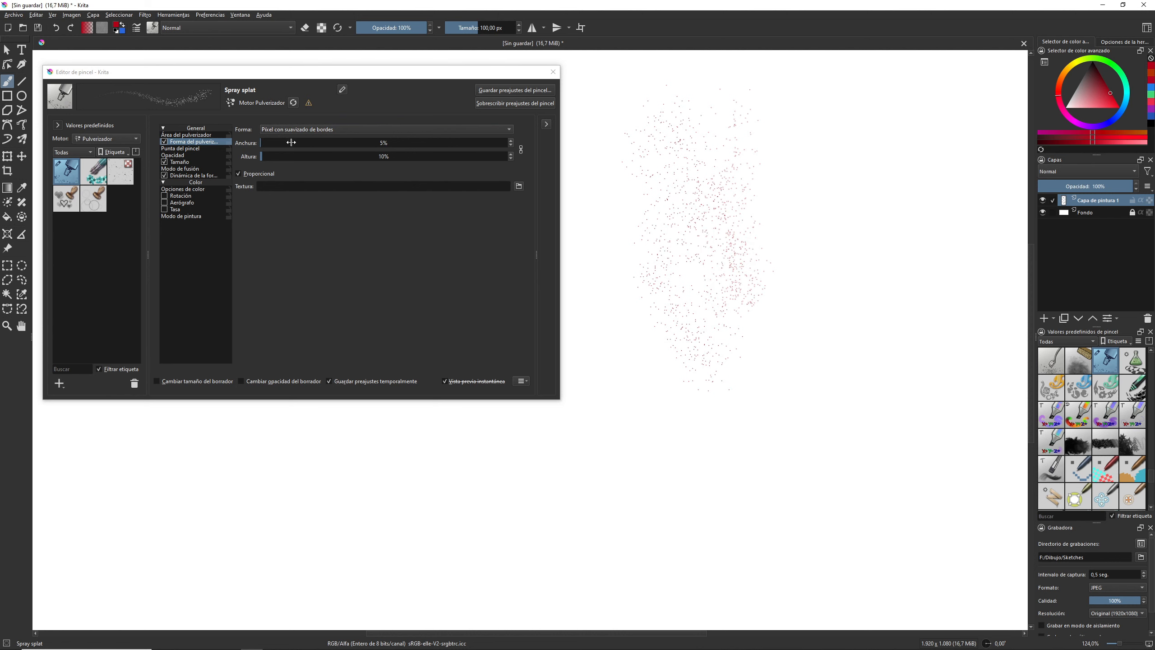
pyautogui.moveTo(272, 143); pyautogui.dragTo(305, 142)
pyautogui.moveTo(825, 114)
pyautogui.mouseDown()
pyautogui.moveTo(809, 216)
pyautogui.moveTo(820, 183)
pyautogui.moveTo(833, 237)
pyautogui.moveTo(773, 187)
pyautogui.moveTo(780, 241)
pyautogui.moveTo(736, 204)
pyautogui.mouseUp()
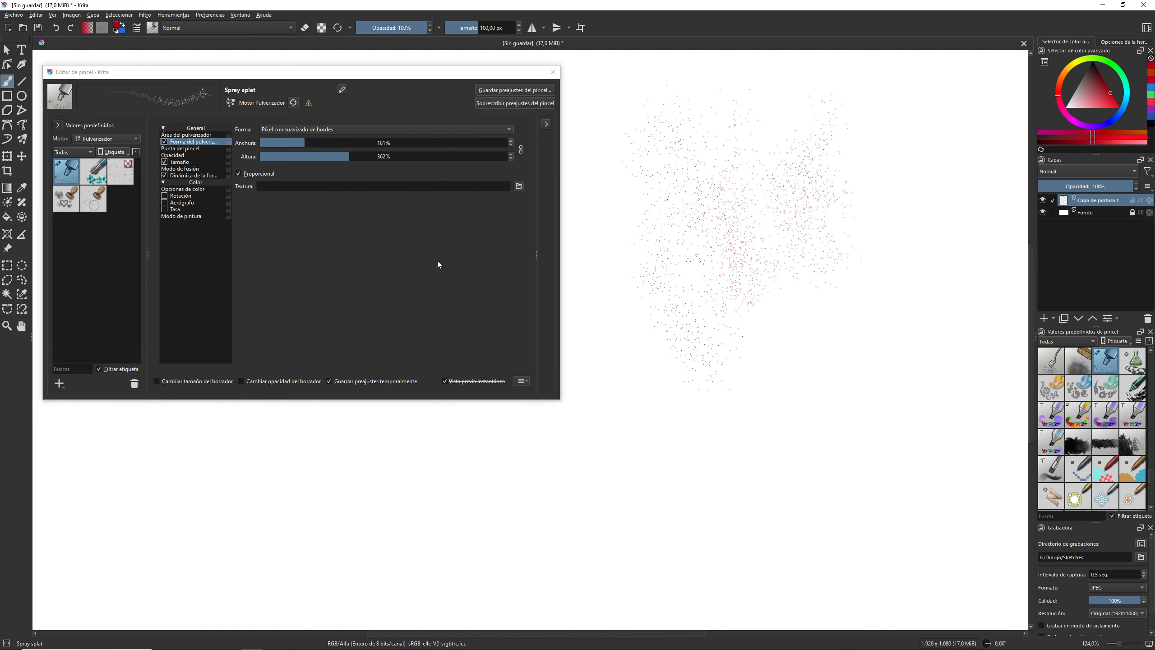
# - Reduce the brush size to 28 px and paint close-up comparison dabs, first with Píxel con suavizado de bordes and then with Píxel
pyautogui.moveTo(722, 201); pyautogui.dragTo(724, 84)
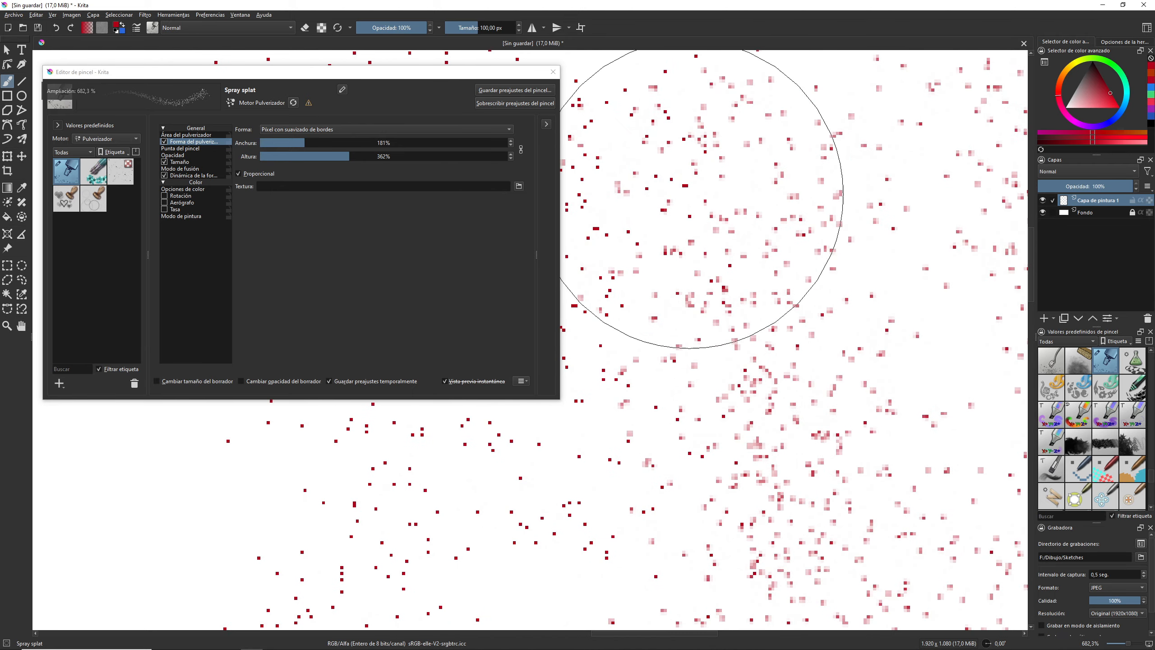
pyautogui.moveTo(664, 187); pyautogui.dragTo(663, 138)
pyautogui.moveTo(707, 279)
pyautogui.mouseDown()
pyautogui.moveTo(793, 282)
pyautogui.moveTo(895, 257)
pyautogui.moveTo(895, 244)
pyautogui.mouseUp()
pyautogui.moveTo(790, 341); pyautogui.dragTo(371, 340)
pyautogui.moveTo(817, 271)
pyautogui.mouseDown()
pyautogui.moveTo(836, 240)
pyautogui.moveTo(814, 266)
pyautogui.mouseUp()
pyautogui.click(359, 129)
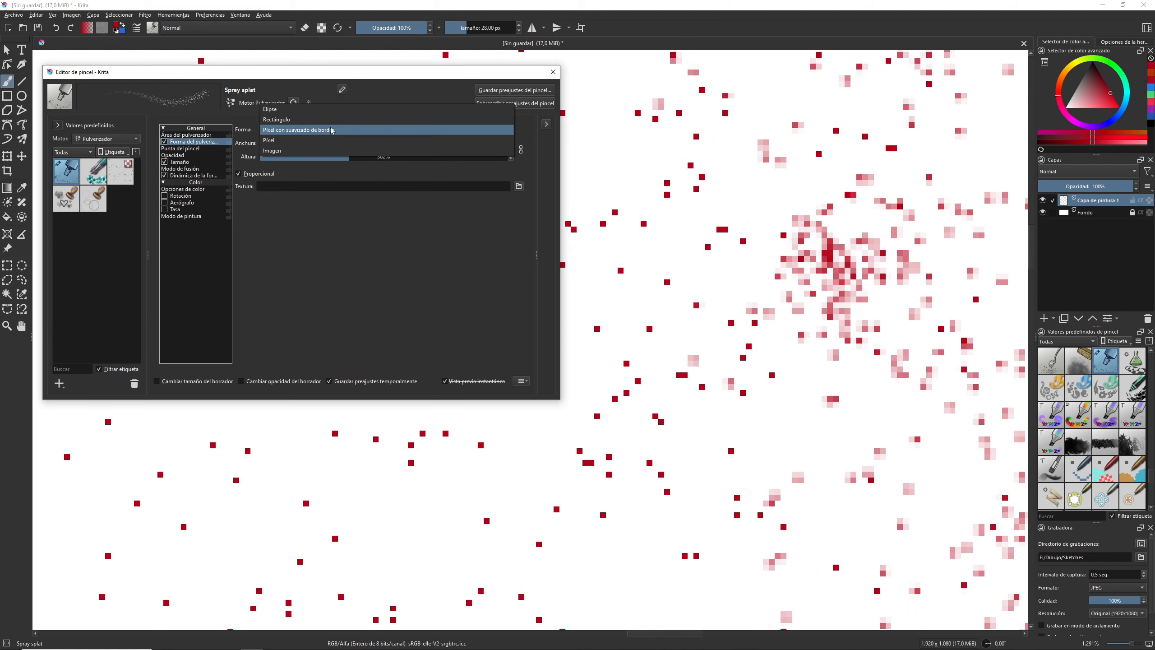
pyautogui.click(312, 141)
pyautogui.moveTo(648, 291)
pyautogui.mouseDown()
pyautogui.moveTo(672, 284)
pyautogui.moveTo(643, 293)
pyautogui.moveTo(650, 304)
pyautogui.moveTo(673, 240)
pyautogui.mouseUp()
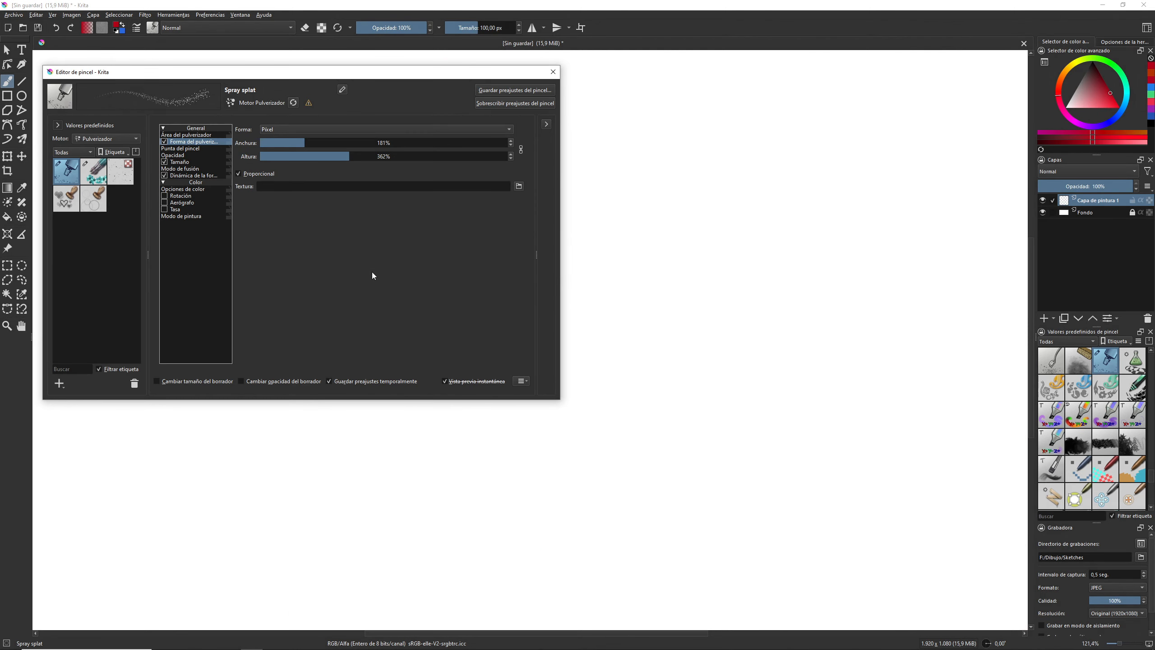
# - Reload the original Spray splat preset, set Forma to Imagen and load Estrella.png from the Partículas folder as its Textura
pyautogui.click(293, 103)
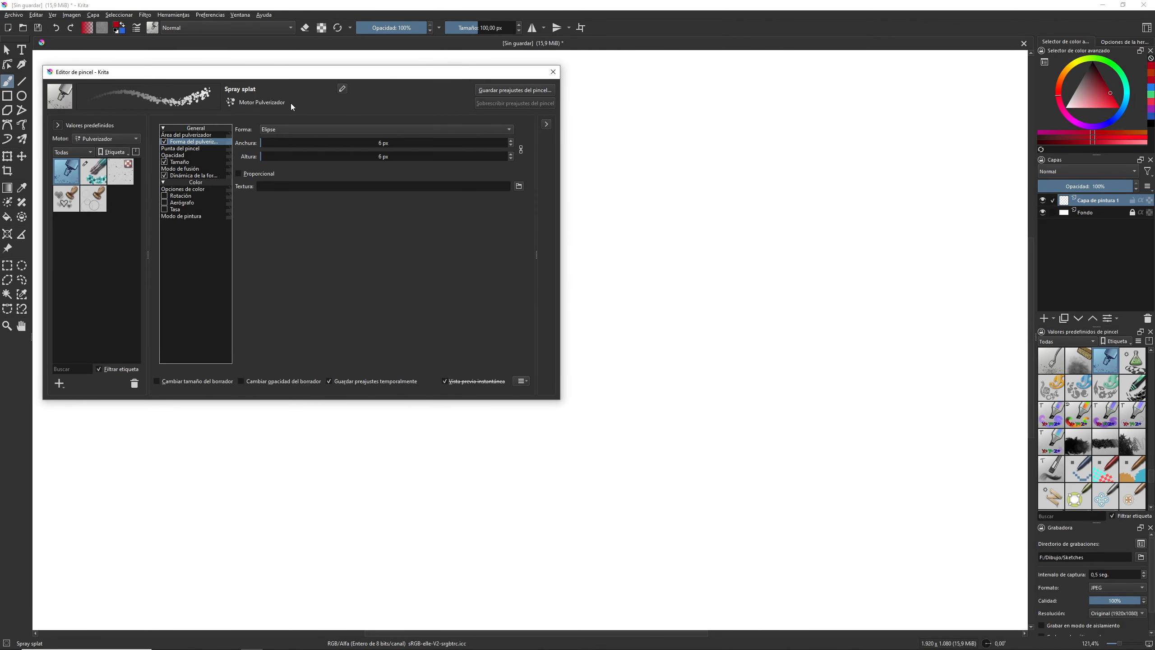
pyautogui.click(292, 130)
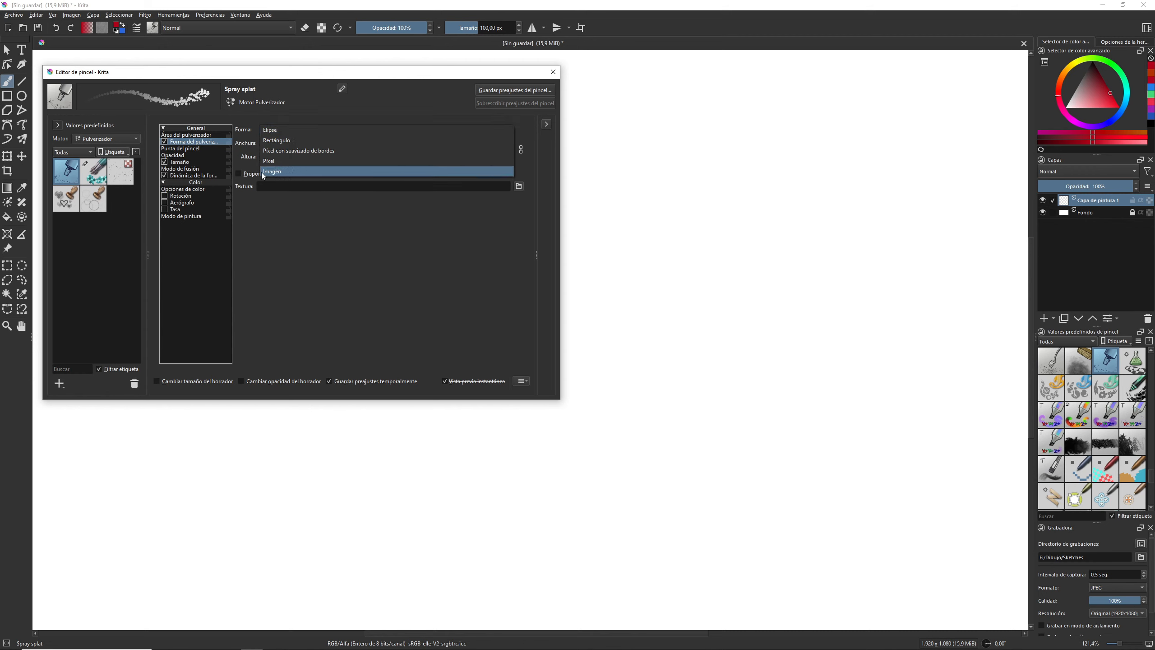
pyautogui.click(292, 171)
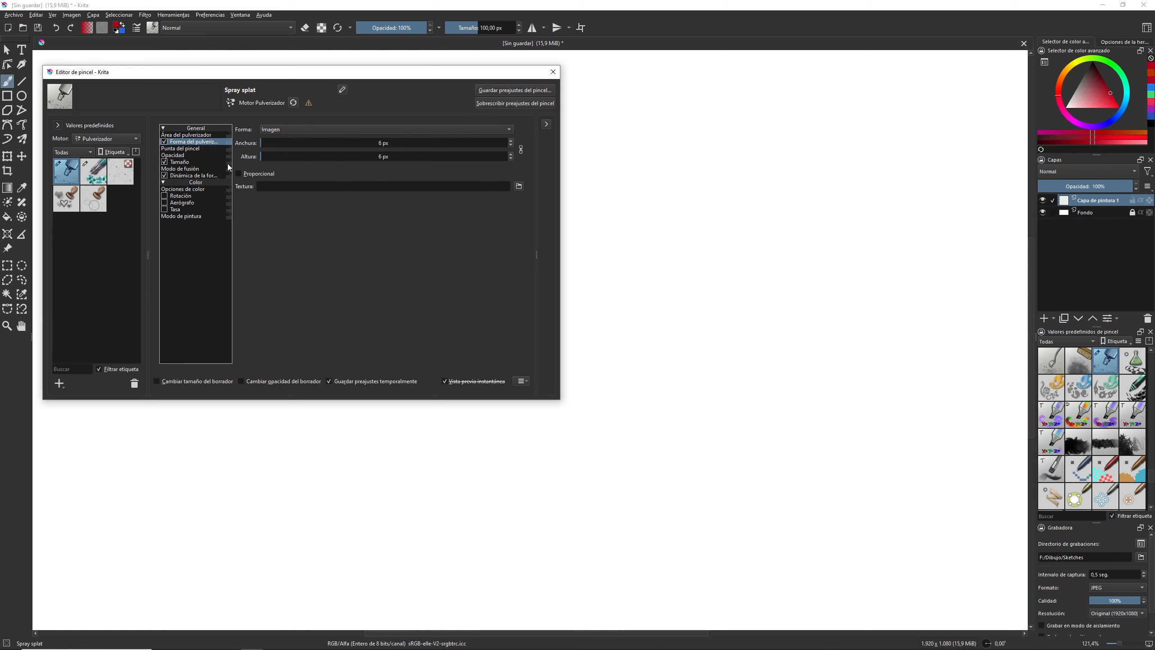
pyautogui.click(276, 187)
pyautogui.write('C:/Users/ljamarts/Desktop/Curso de krita 5/Recursos/')
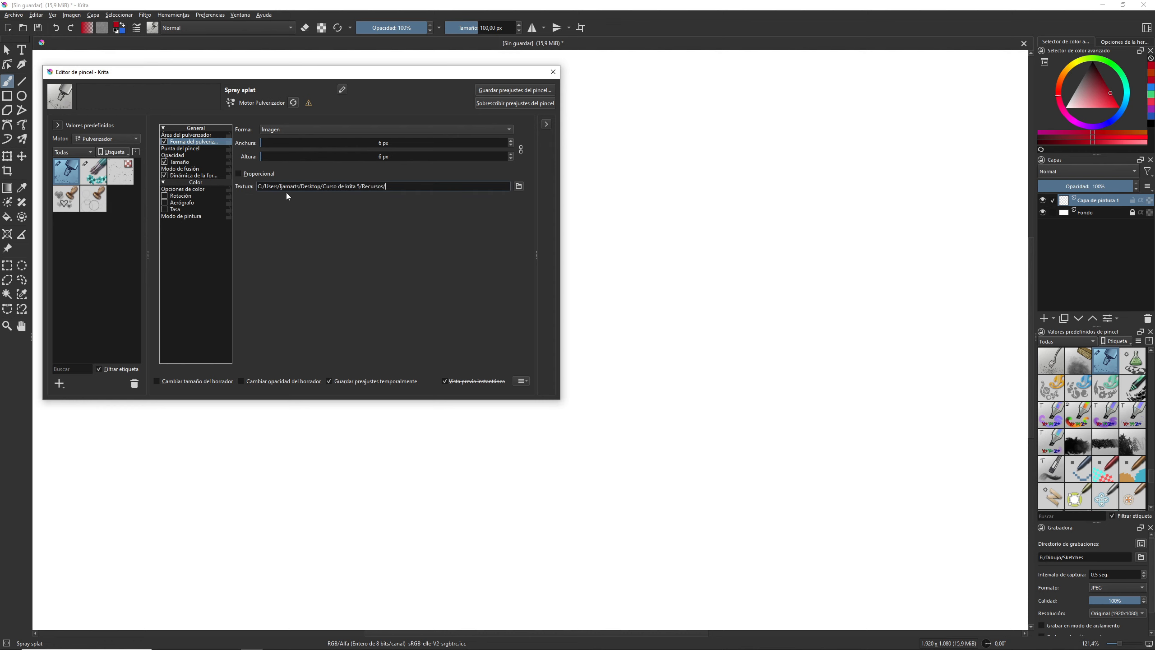
pyautogui.click(518, 186)
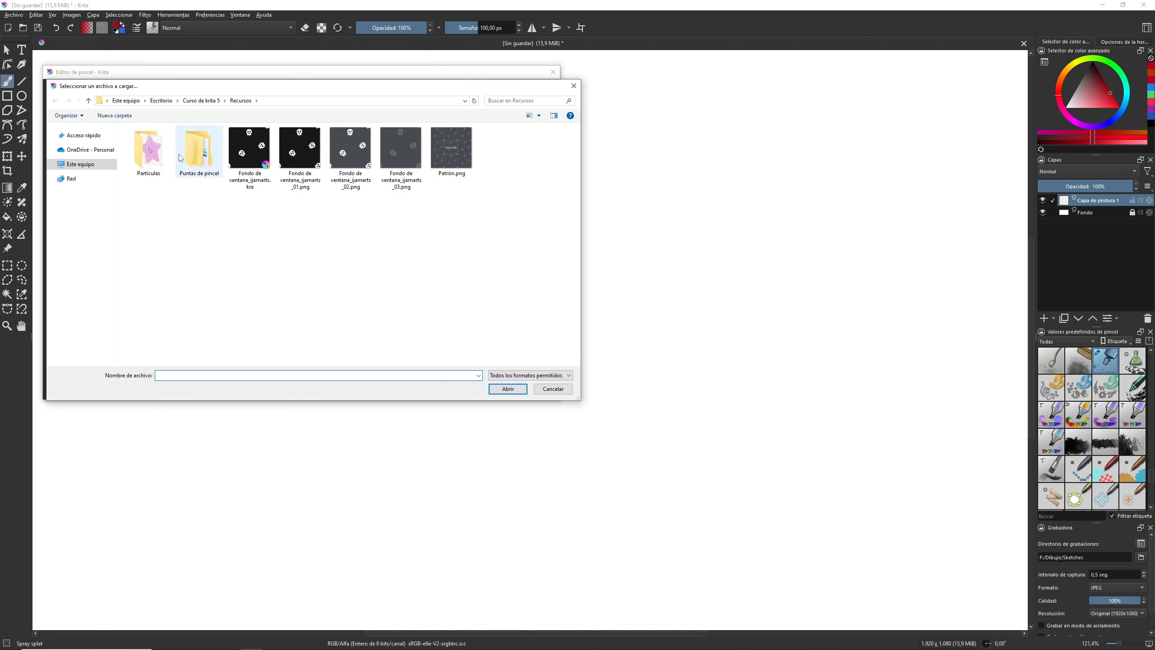
pyautogui.doubleClick(159, 155)
pyautogui.click(158, 157)
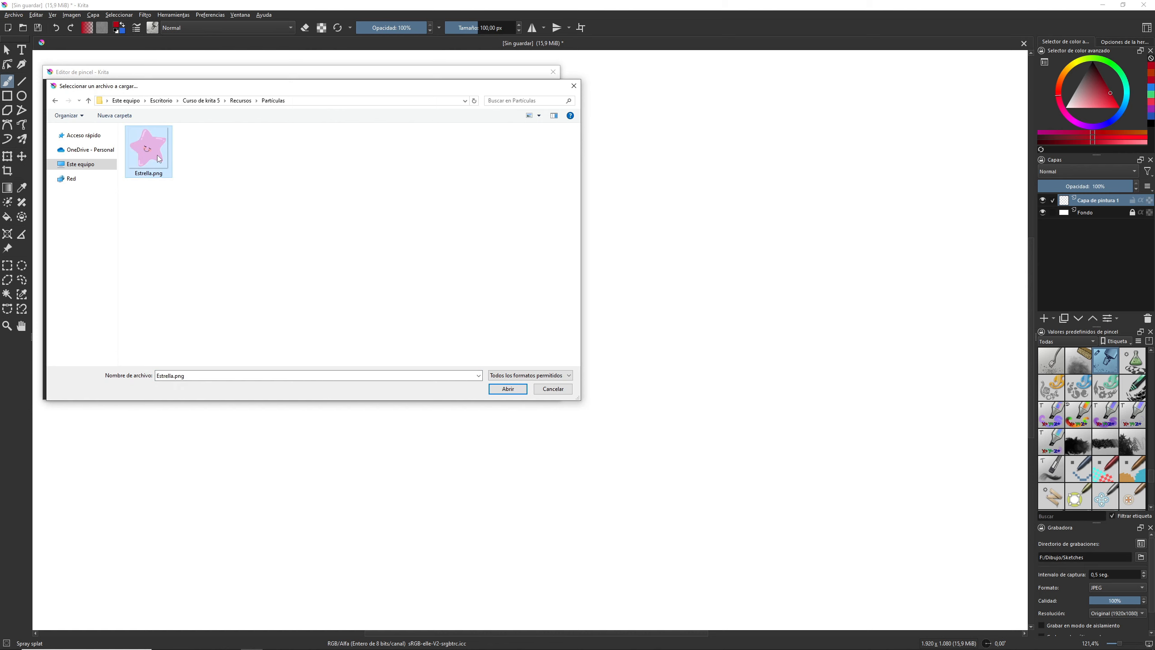
pyautogui.click(507, 388)
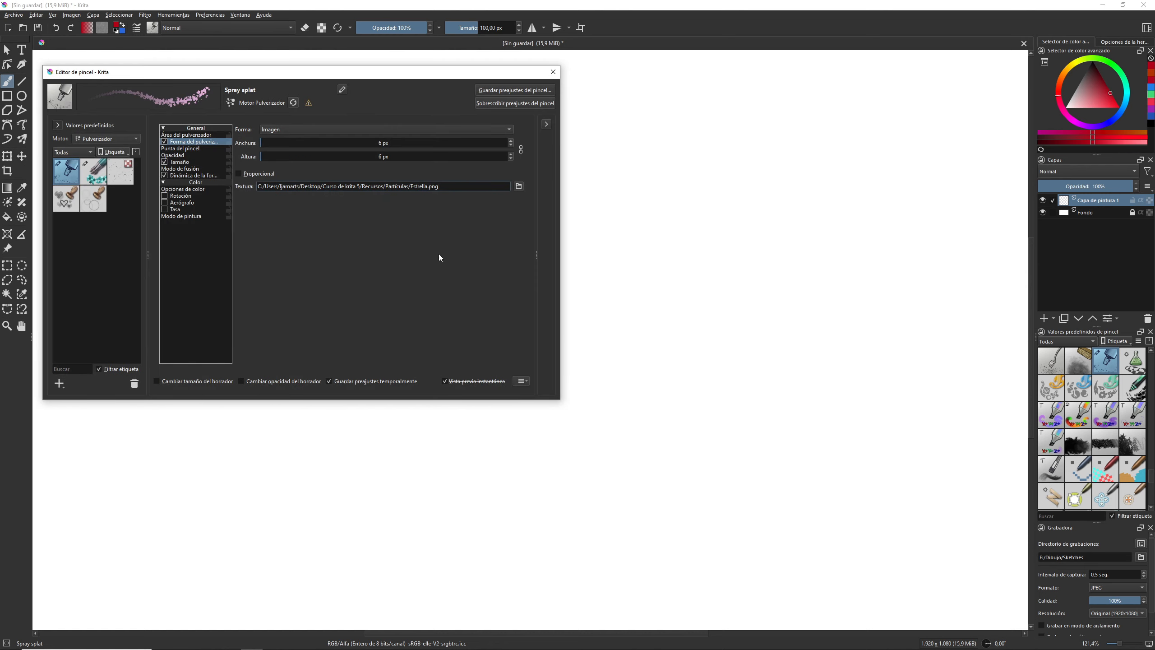
# - Set the star image's Anchura and Altura to 52 px and paint two strokes across the canvas
pyautogui.click(263, 145)
pyautogui.moveTo(263, 144); pyautogui.dragTo(273, 145)
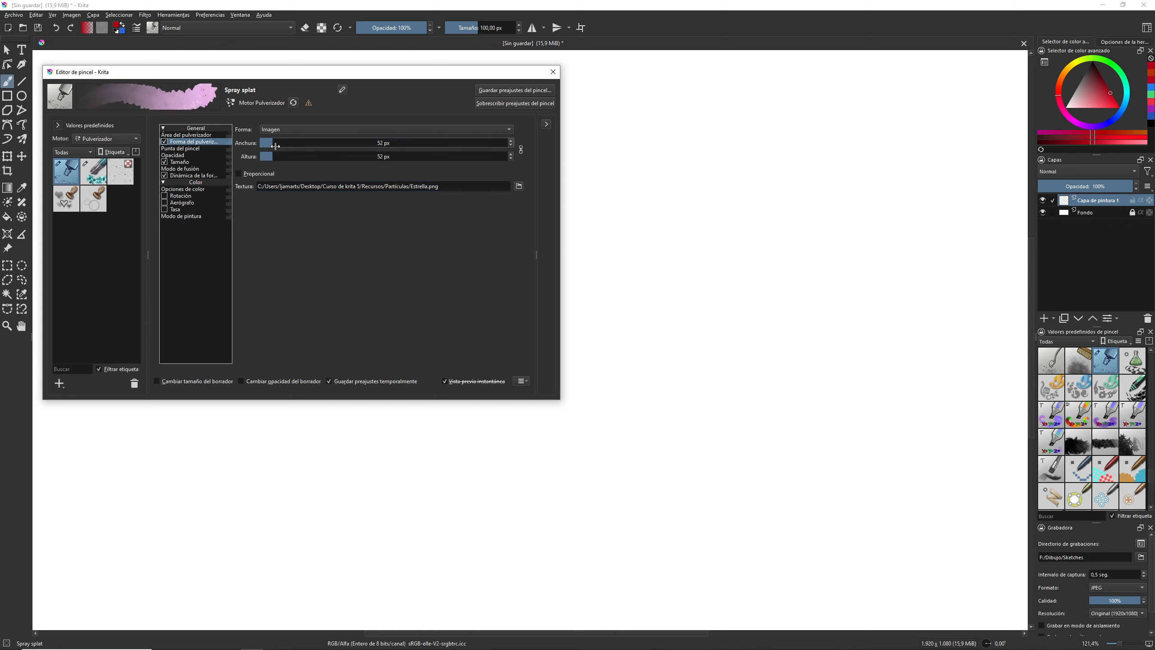
pyautogui.moveTo(614, 145)
pyautogui.mouseDown()
pyautogui.moveTo(681, 108)
pyautogui.moveTo(825, 147)
pyautogui.moveTo(905, 115)
pyautogui.moveTo(954, 160)
pyautogui.mouseUp()
pyautogui.moveTo(598, 212); pyautogui.dragTo(966, 230)
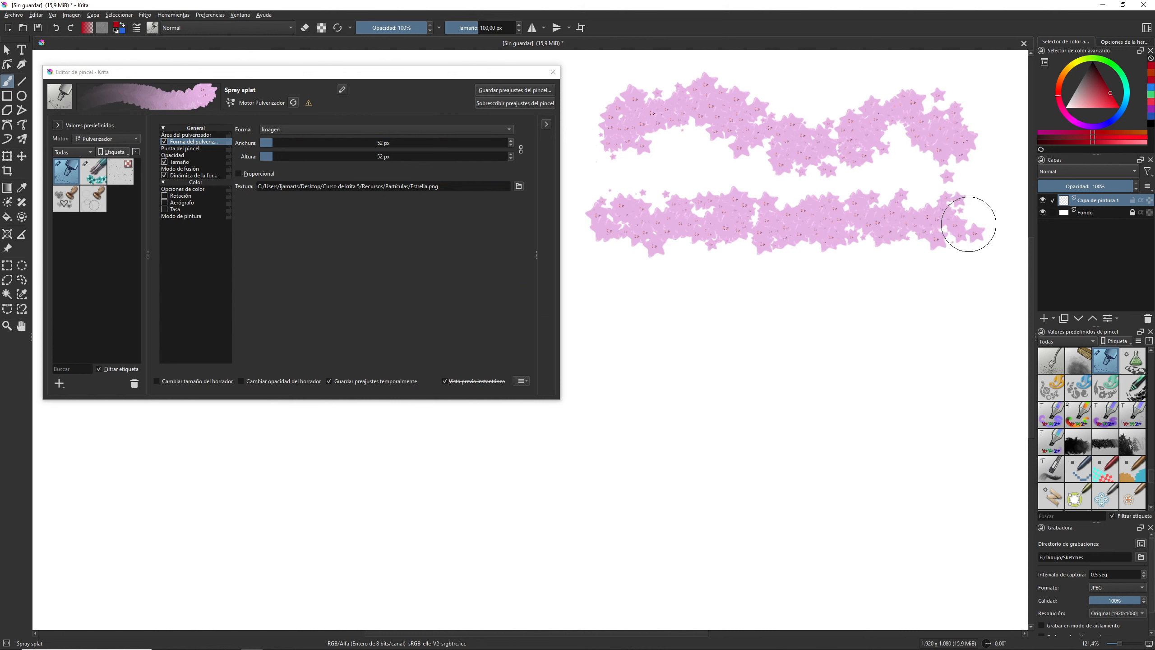
# - Switch the particle shape back to Elipse at 52 px and paint a horizontal stroke below the star strokes
pyautogui.click(296, 130)
pyautogui.click(286, 89)
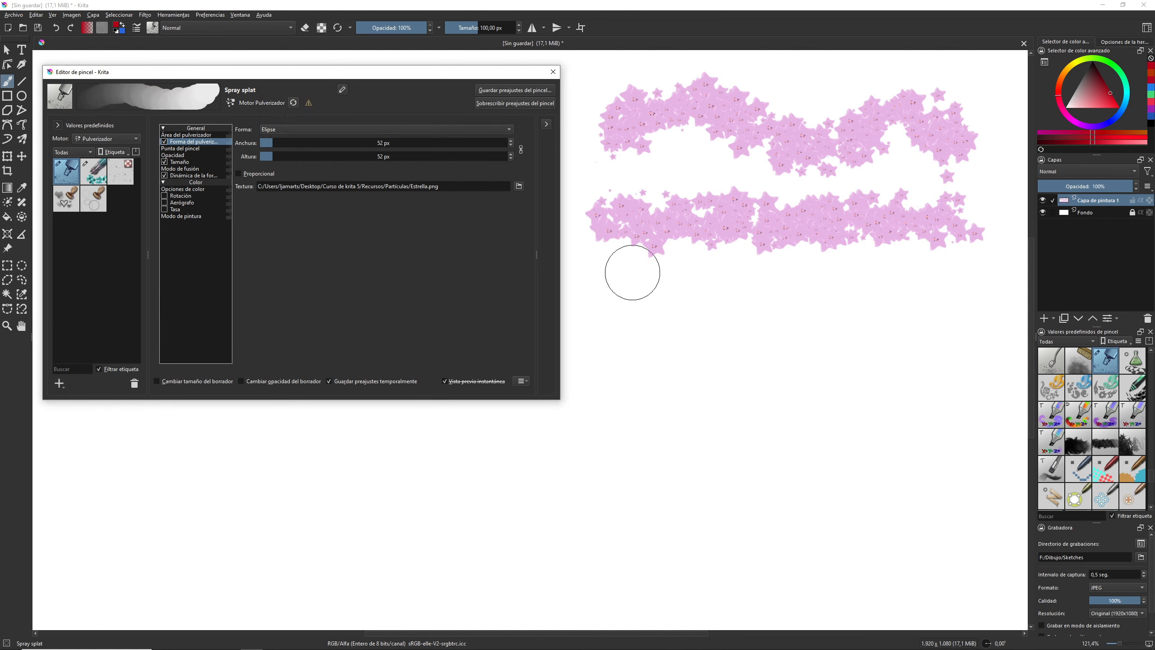
pyautogui.moveTo(604, 302); pyautogui.dragTo(955, 309)
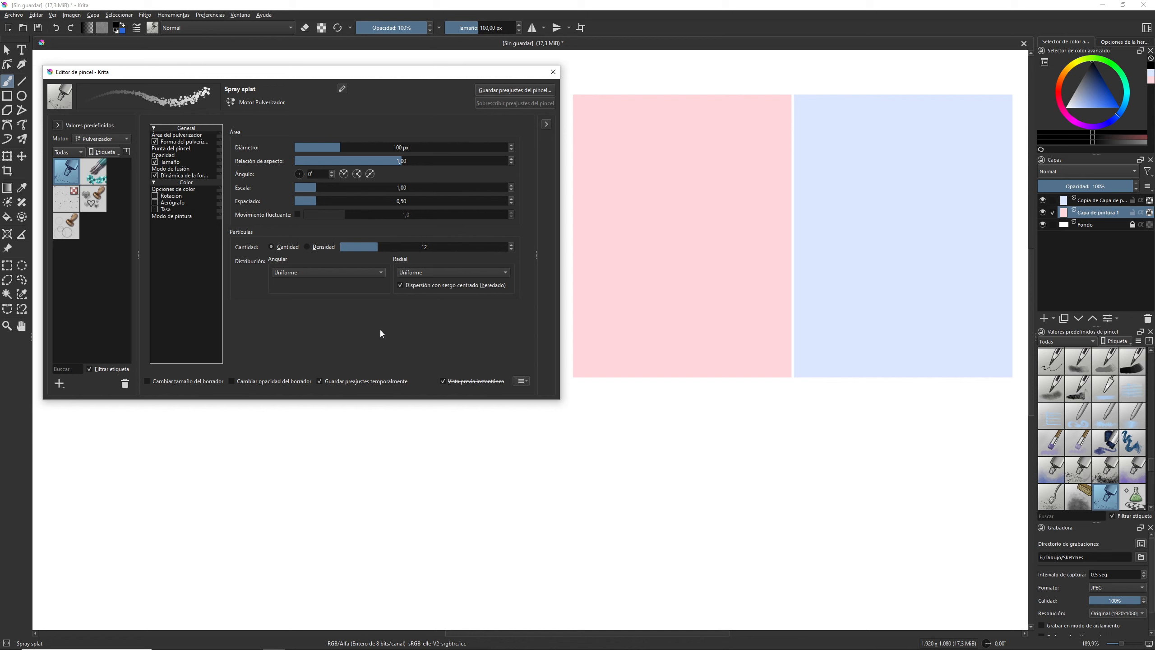
# - Switch the brush engine to Sombreado and disable the Grosor and Cruce de líneas options of the Hatch crispy preset
pyautogui.click(106, 139)
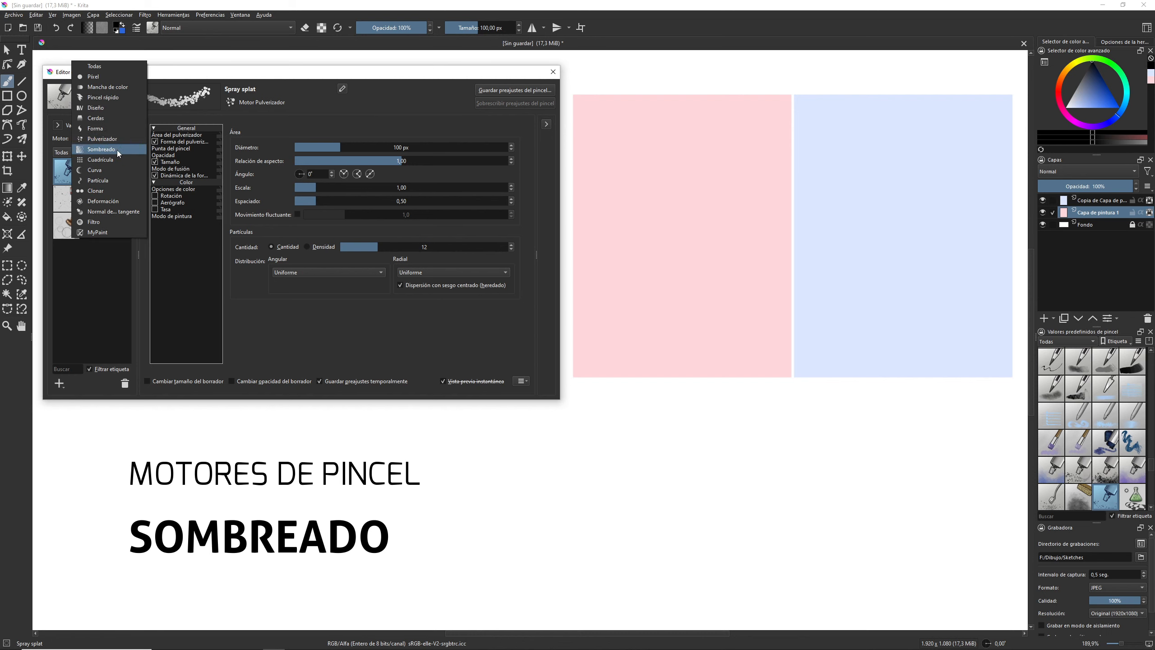
pyautogui.click(117, 150)
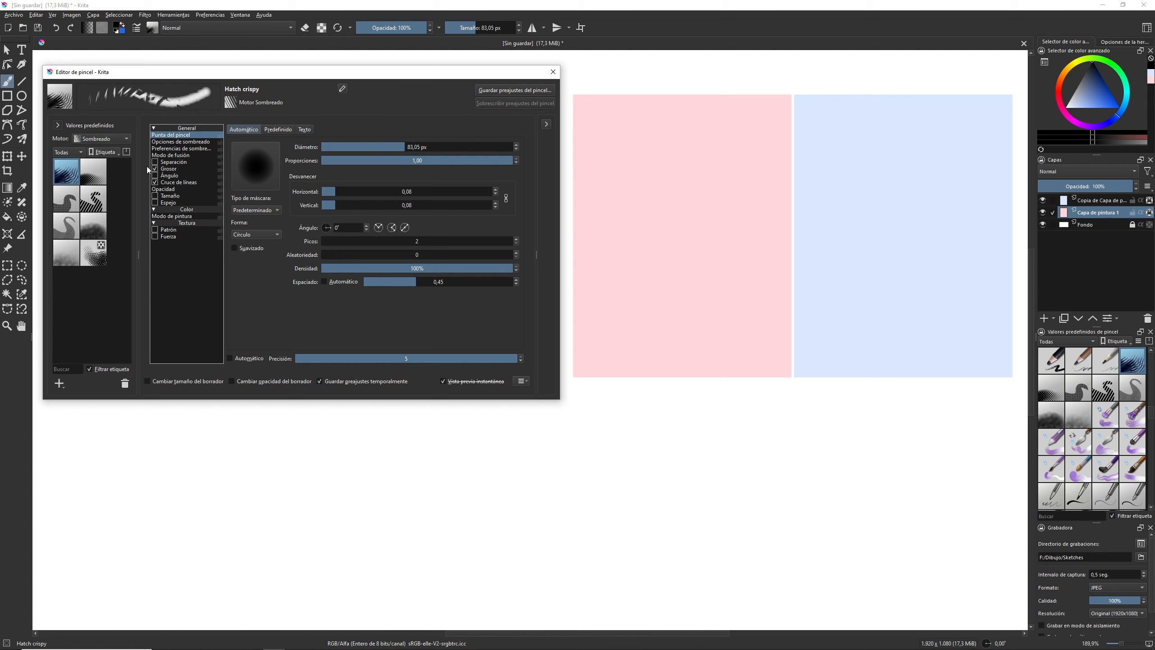
pyautogui.click(155, 168)
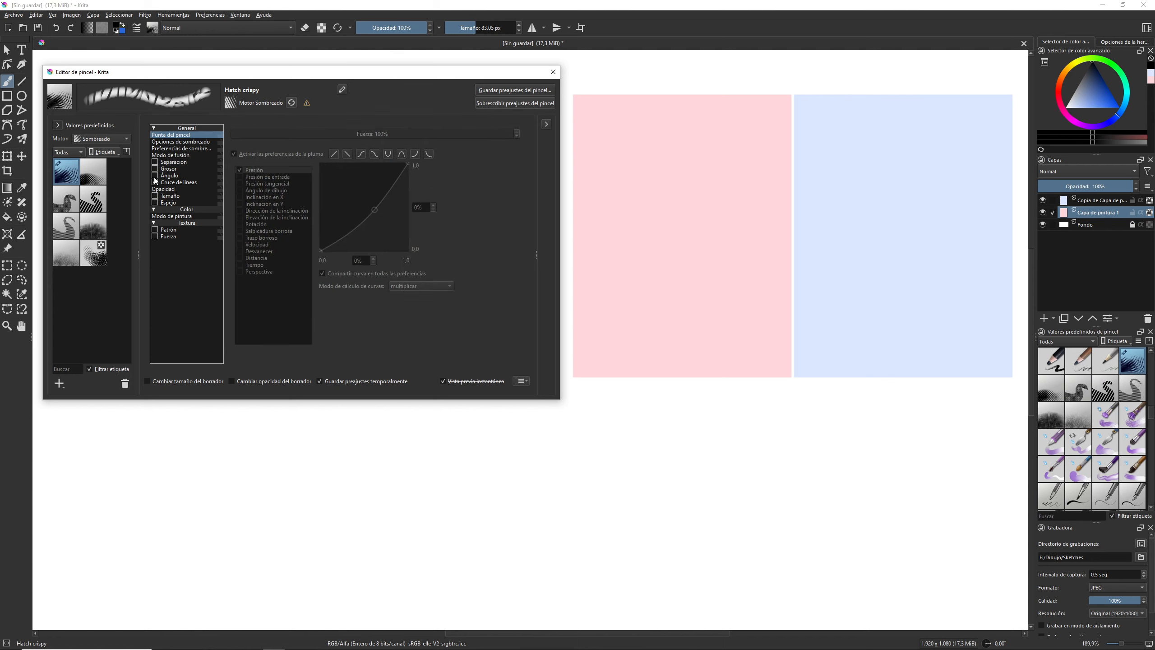
pyautogui.click(155, 182)
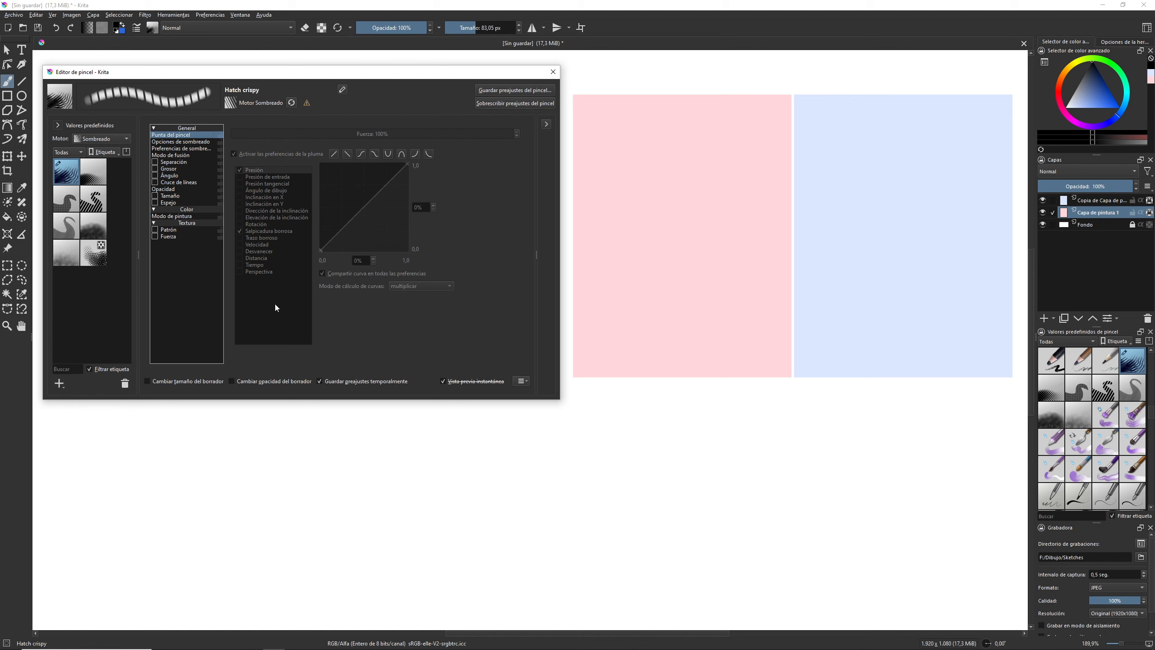
# - Turn off Precisión de subpíxeles, enlarge the brush to 173,68 px and cover the pink rectangle with hatching
pyautogui.click(192, 150)
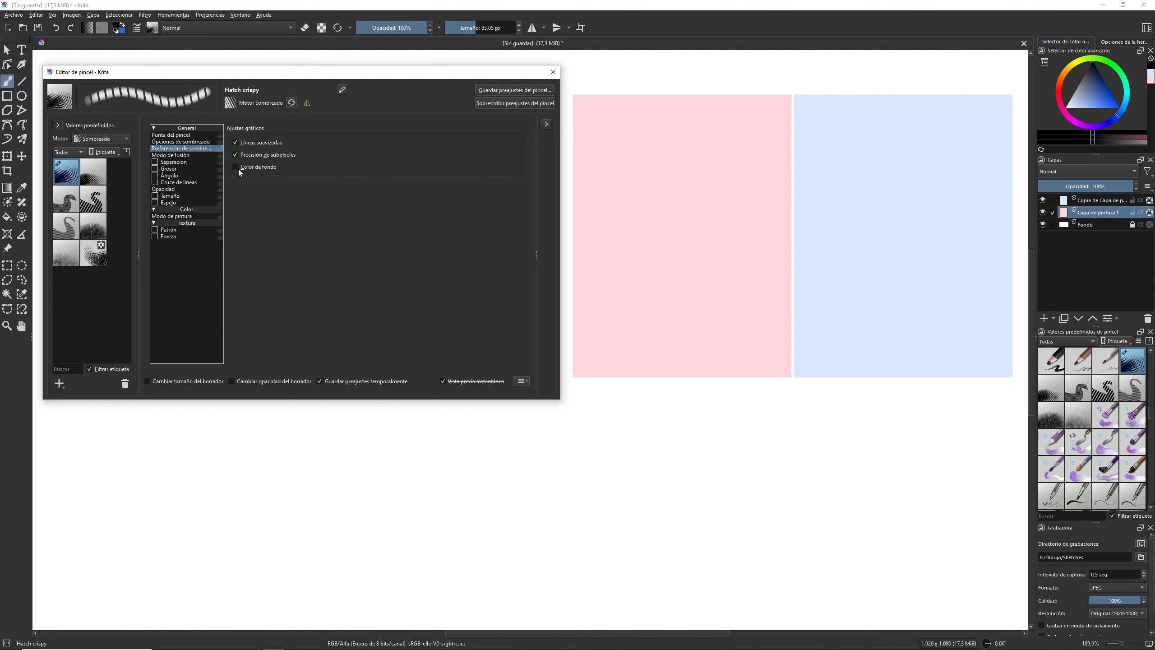
pyautogui.click(236, 155)
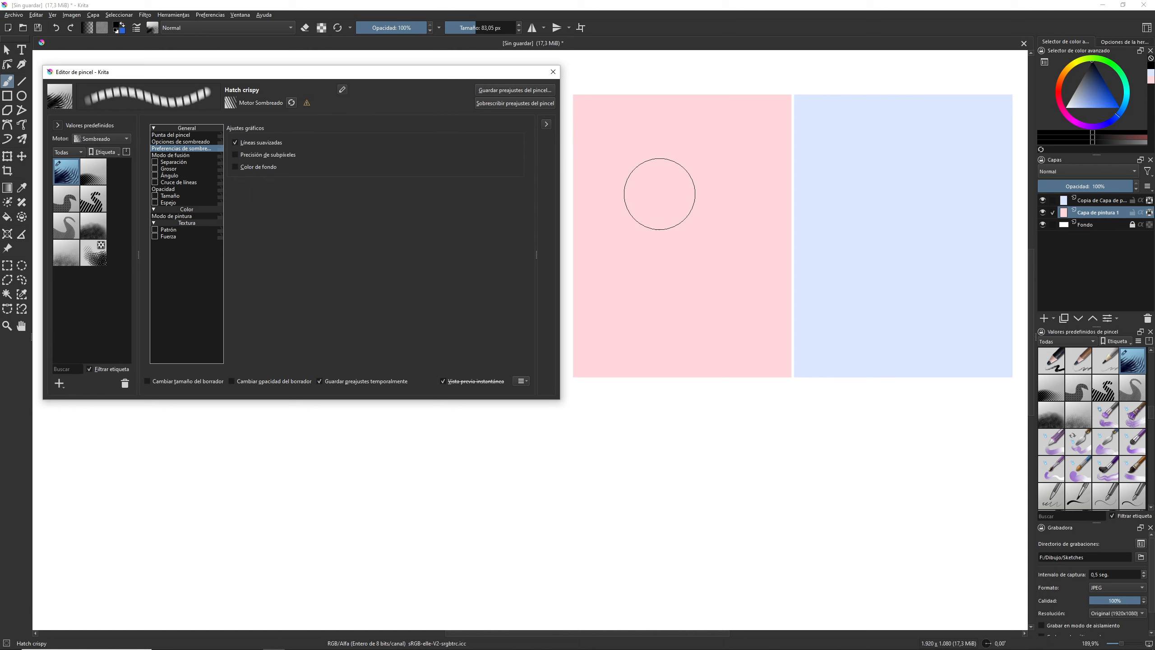
pyautogui.moveTo(657, 193); pyautogui.dragTo(700, 196)
pyautogui.click(645, 95)
pyautogui.moveTo(645, 95)
pyautogui.mouseDown()
pyautogui.moveTo(799, 77)
pyautogui.moveTo(778, 155)
pyautogui.moveTo(614, 273)
pyautogui.moveTo(800, 301)
pyautogui.mouseUp()
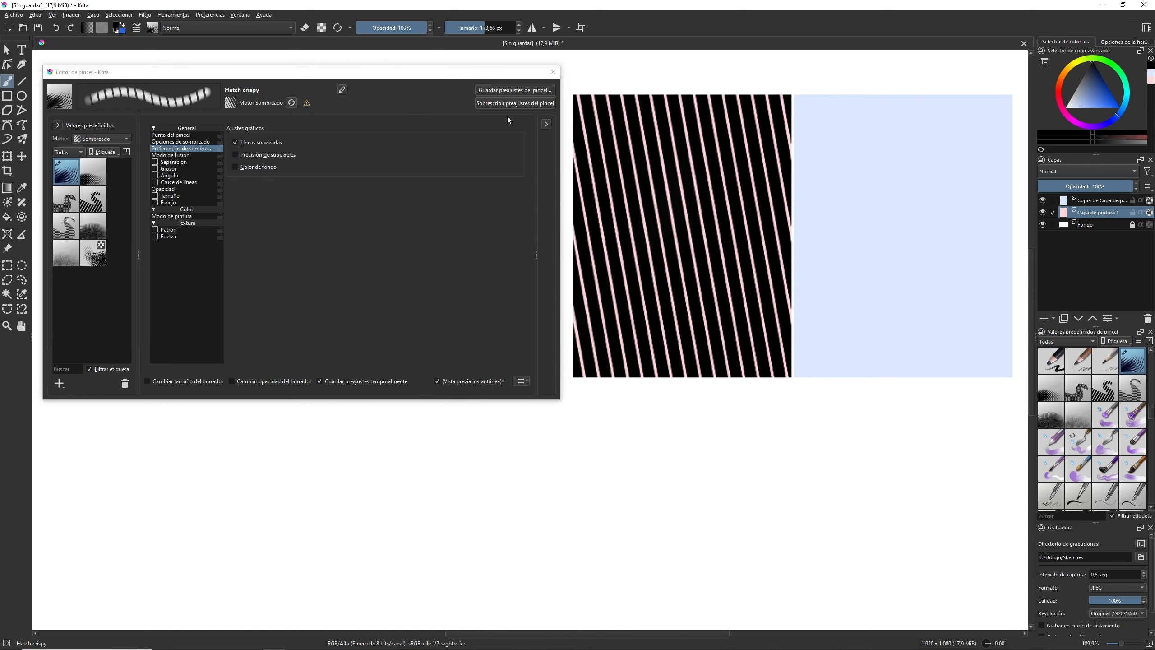
# - Turn off Líneas suavizadas, hatch the blue rectangle on the copied layer and compare the two halves up close
pyautogui.click(236, 142)
pyautogui.click(1066, 202)
pyautogui.moveTo(964, 127)
pyautogui.mouseDown()
pyautogui.moveTo(850, 116)
pyautogui.moveTo(798, 342)
pyautogui.moveTo(982, 318)
pyautogui.moveTo(889, 41)
pyautogui.moveTo(784, 423)
pyautogui.mouseUp()
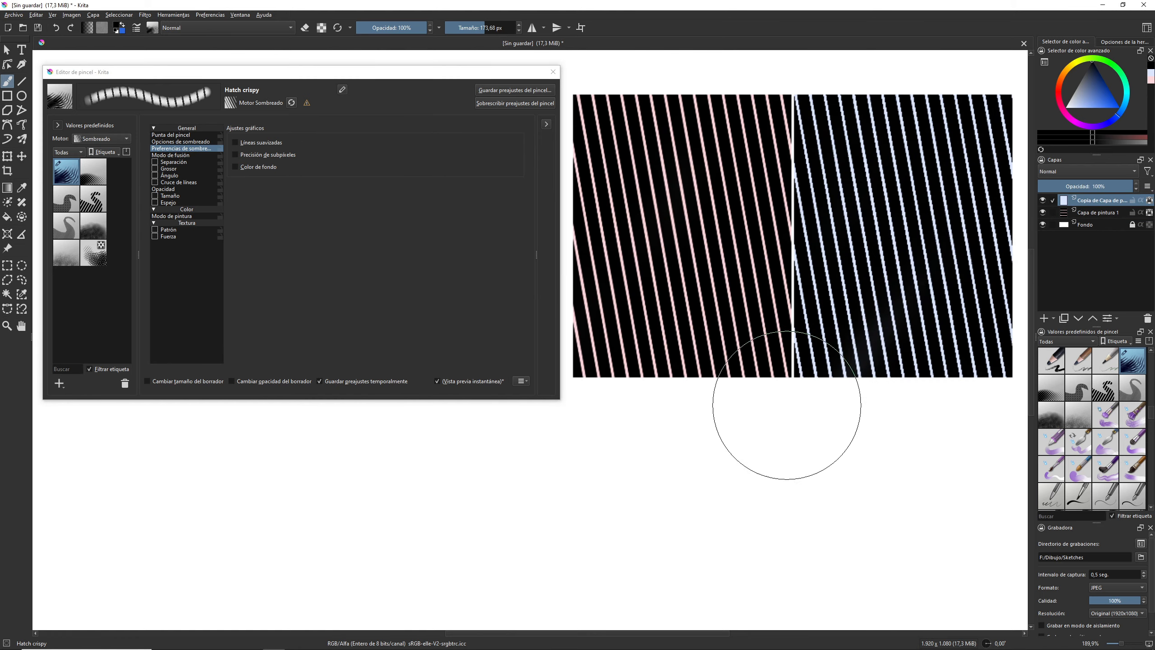
pyautogui.scroll(6, 785, 219)
pyautogui.moveTo(851, 337)
pyautogui.mouseDown()
pyautogui.moveTo(795, 330)
pyautogui.moveTo(814, 301)
pyautogui.moveTo(840, 299)
pyautogui.mouseUp()
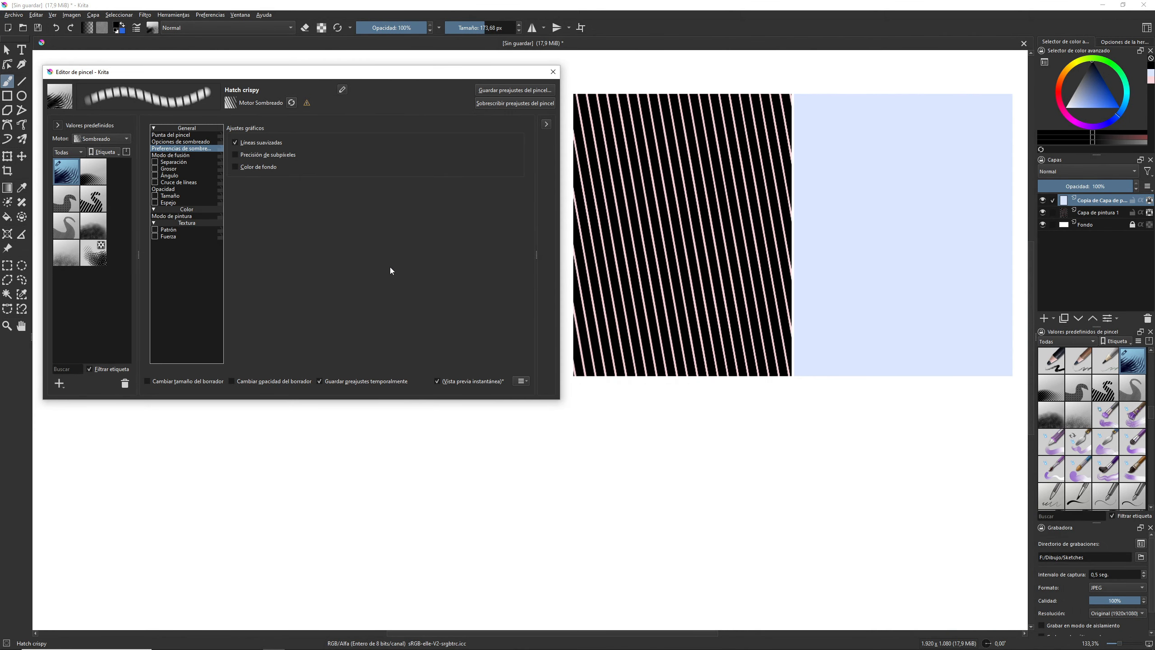
# - Turn on Precisión de subpíxeles and cover the blue rectangle with hatching beside the hatched pink one
pyautogui.click(234, 153)
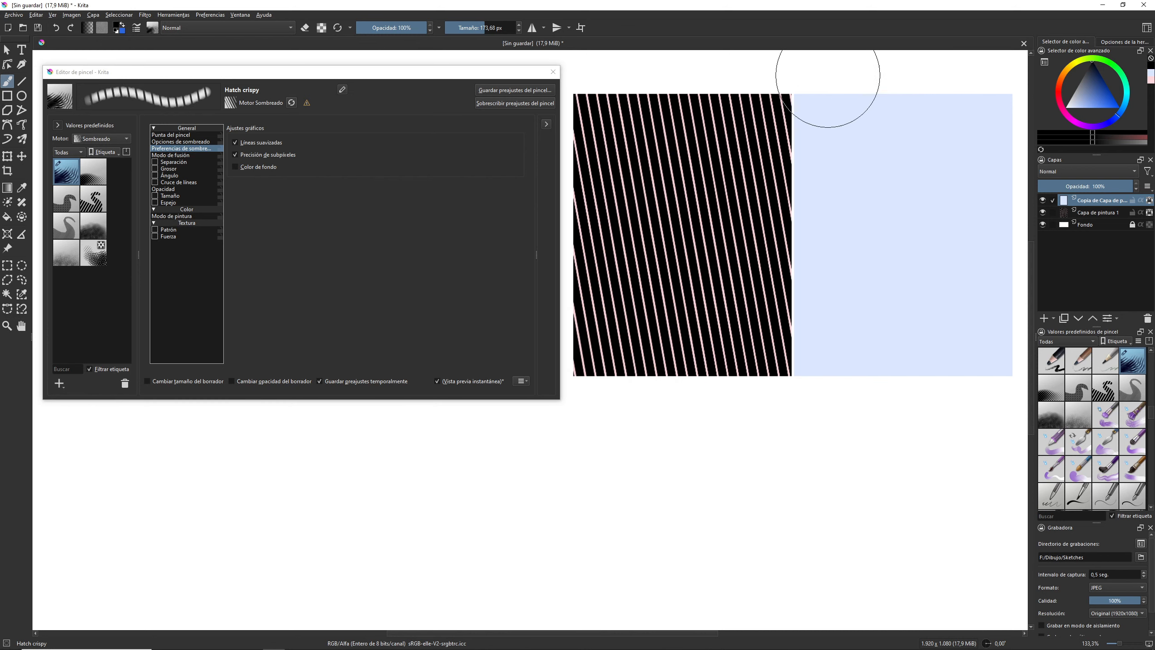
pyautogui.moveTo(827, 75)
pyautogui.mouseDown()
pyautogui.moveTo(735, 171)
pyautogui.moveTo(918, 81)
pyautogui.moveTo(782, 226)
pyautogui.moveTo(917, 181)
pyautogui.moveTo(858, 327)
pyautogui.moveTo(978, 227)
pyautogui.moveTo(932, 381)
pyautogui.moveTo(820, 328)
pyautogui.mouseUp()
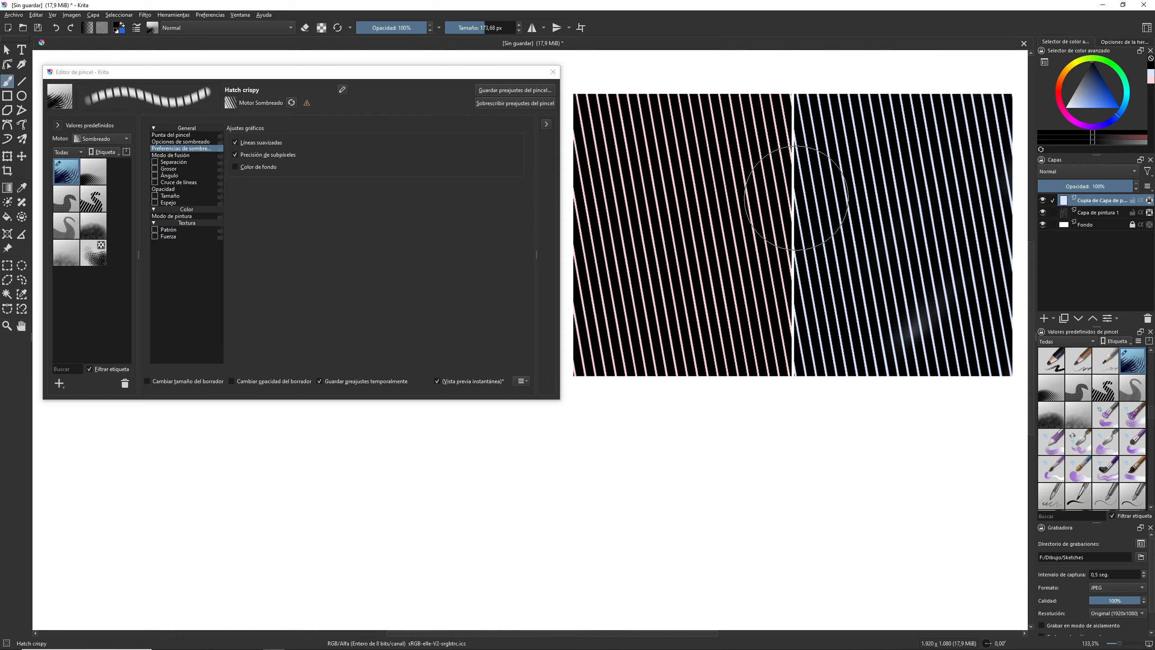
pyautogui.moveTo(790, 211); pyautogui.dragTo(794, 133)
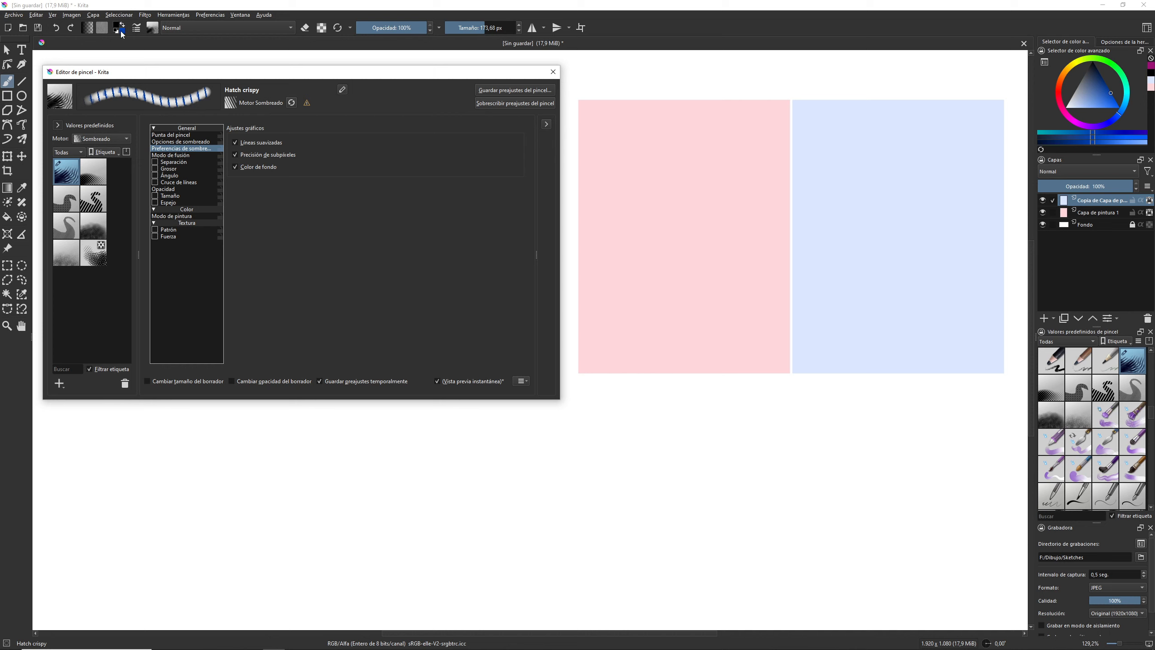
# - With Color de fondo enabled, hatch the blue rectangle in black over blue and the pink one in magenta over olive yellow
pyautogui.moveTo(786, 86)
pyautogui.mouseDown()
pyautogui.moveTo(877, 100)
pyautogui.moveTo(932, 218)
pyautogui.moveTo(961, 344)
pyautogui.moveTo(804, 374)
pyautogui.mouseUp()
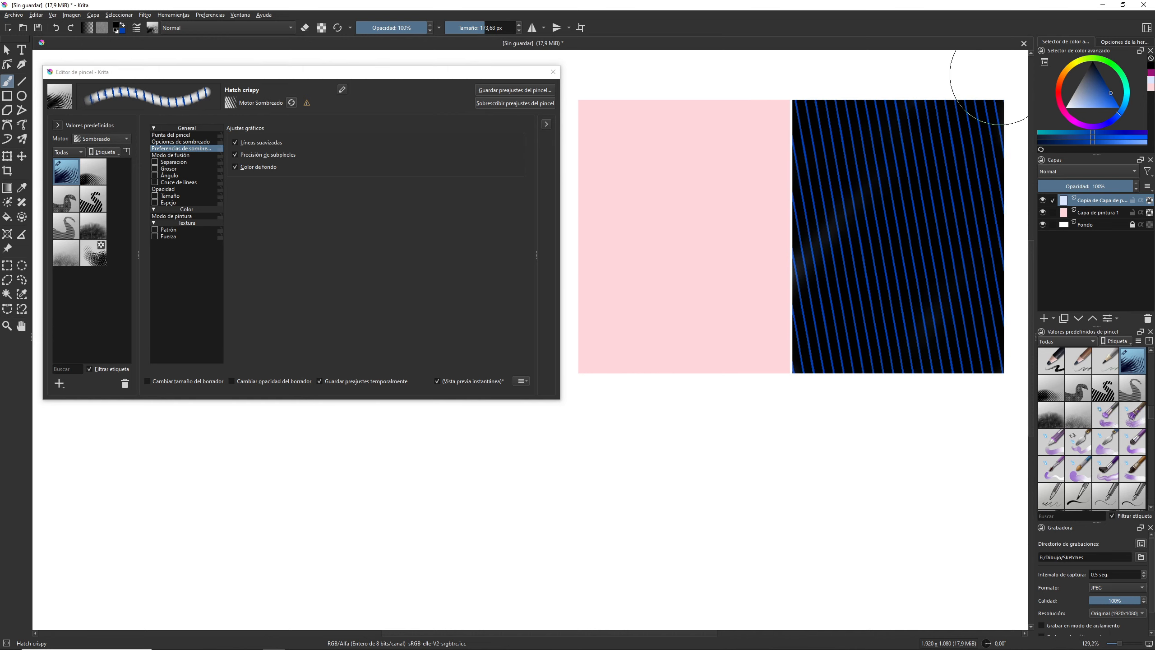
pyautogui.click(1091, 213)
pyautogui.click(1076, 125)
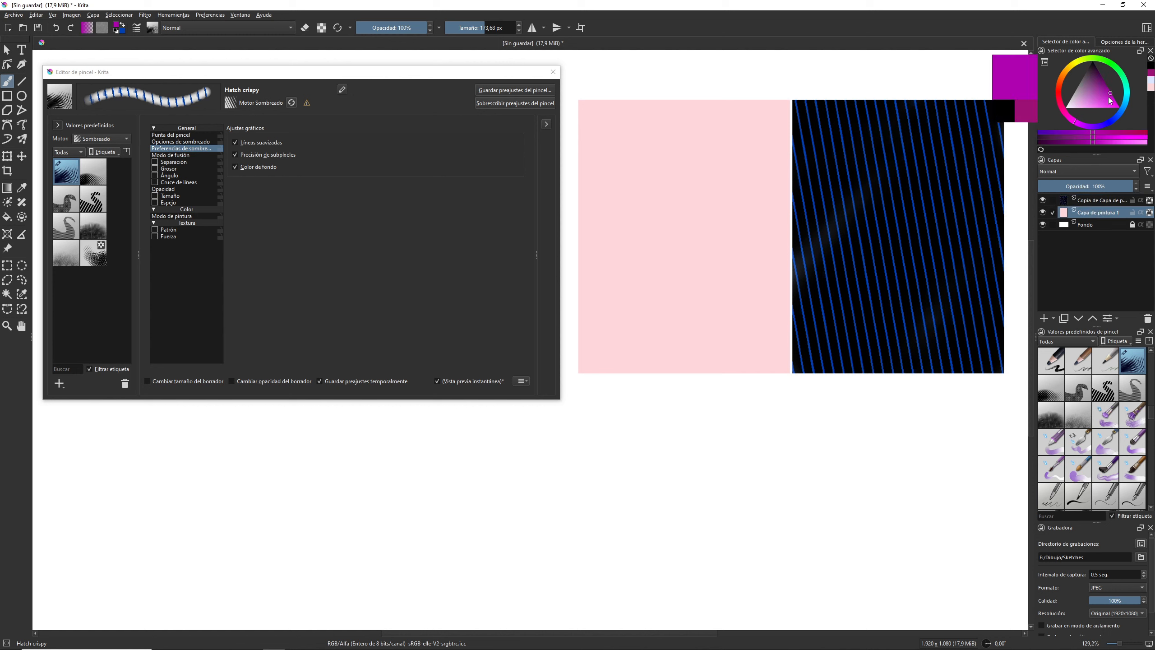
pyautogui.click(123, 31)
pyautogui.click(495, 239)
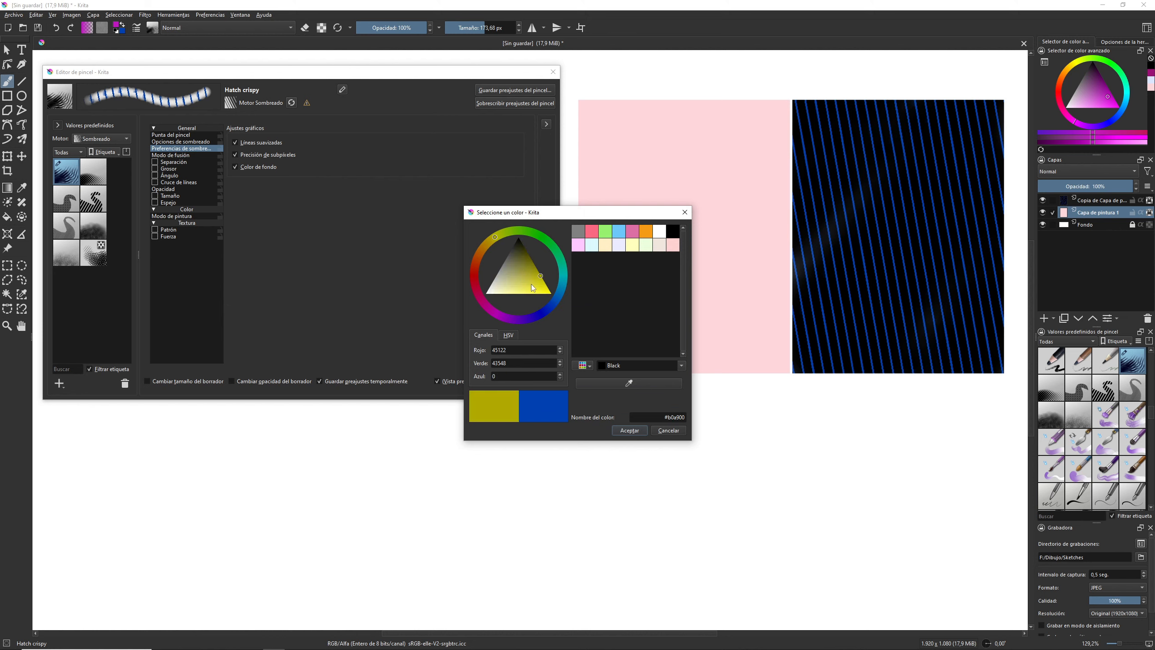
pyautogui.click(628, 431)
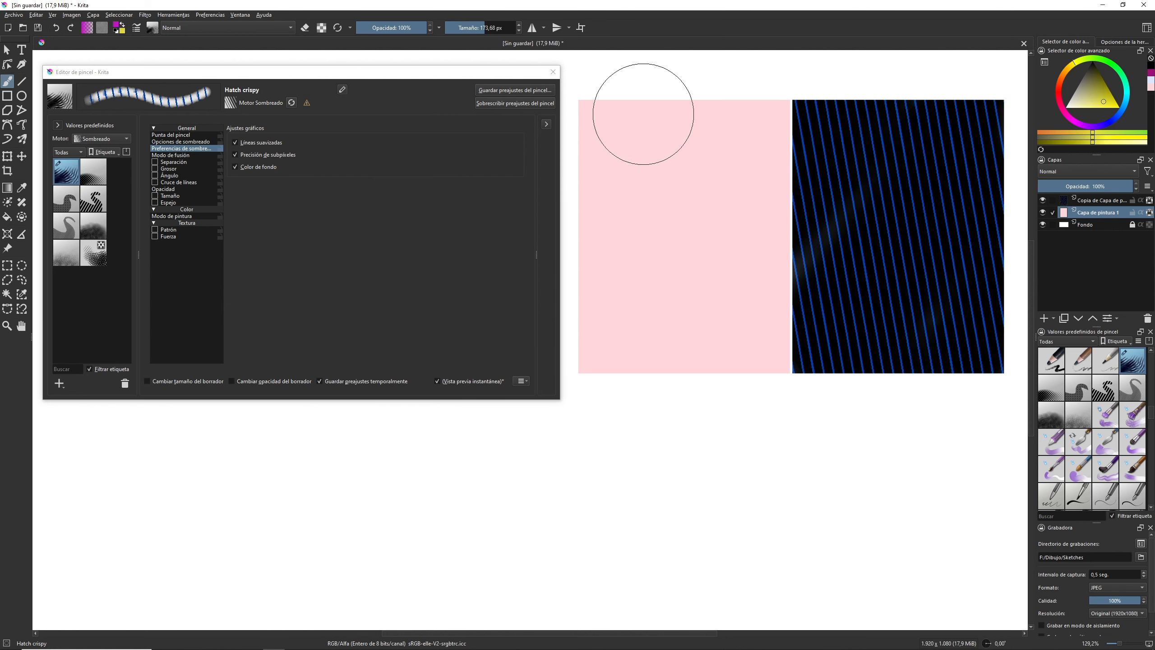
pyautogui.moveTo(642, 111)
pyautogui.mouseDown()
pyautogui.moveTo(581, 145)
pyautogui.moveTo(651, 136)
pyautogui.moveTo(562, 269)
pyautogui.moveTo(532, 349)
pyautogui.moveTo(571, 370)
pyautogui.moveTo(660, 367)
pyautogui.moveTo(749, 339)
pyautogui.moveTo(768, 387)
pyautogui.mouseUp()
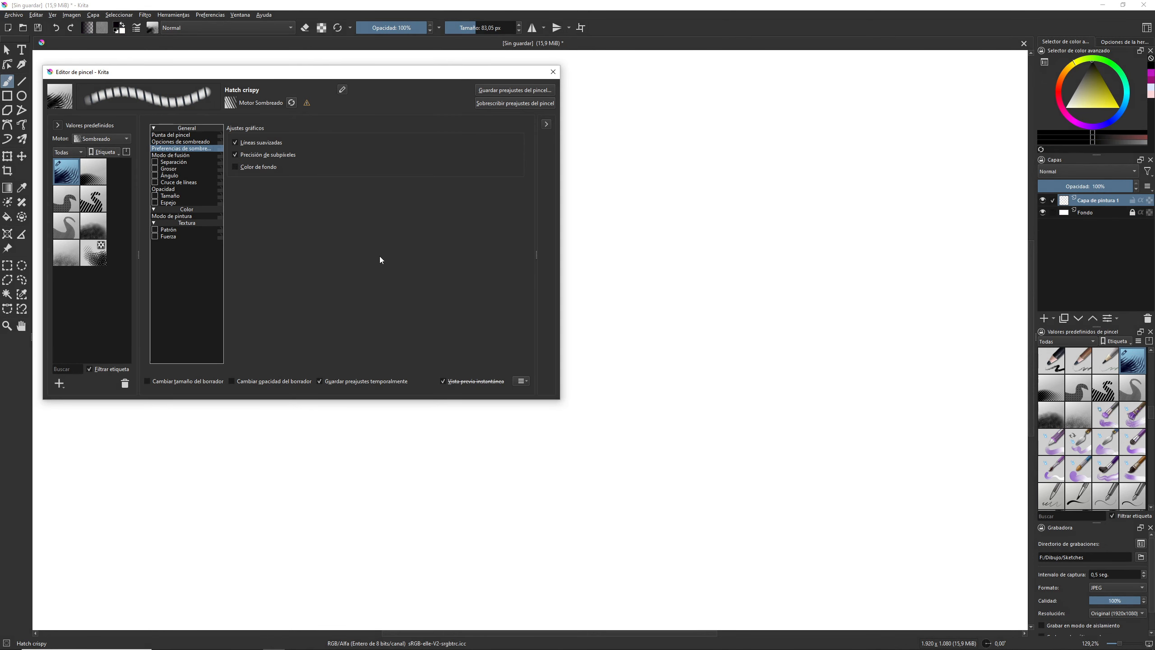
# - In the hatching options, vary Ángulo from 90° to a nearly horizontal hatch and to 75°, painting one test patch for each
pyautogui.click(169, 142)
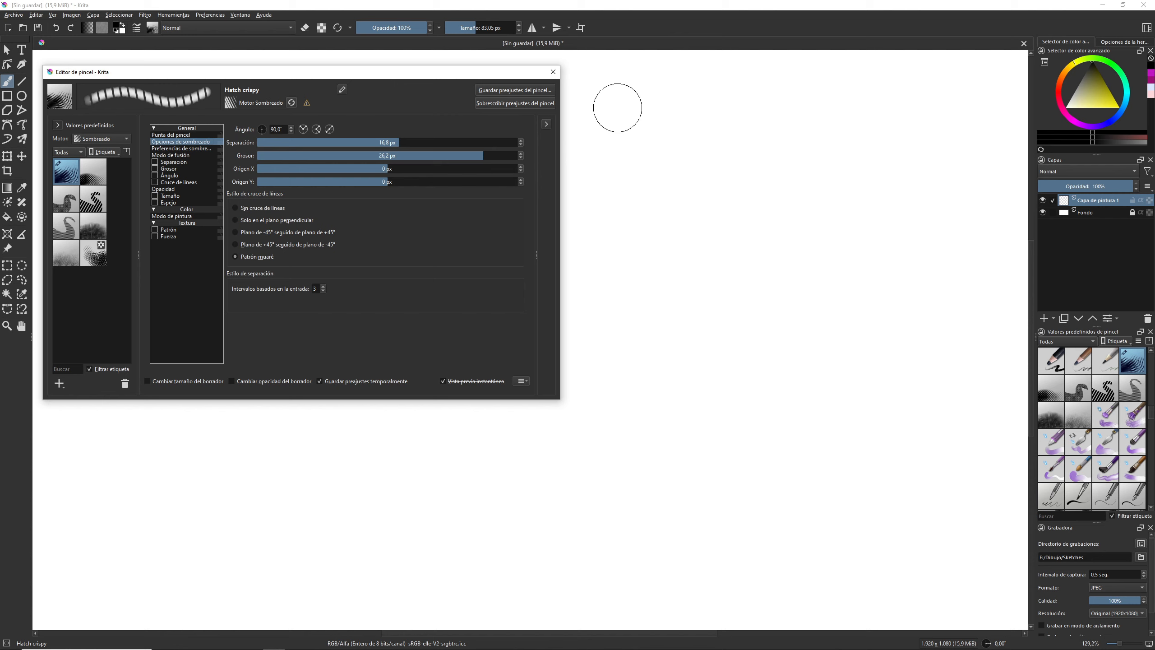
pyautogui.moveTo(617, 105)
pyautogui.mouseDown()
pyautogui.moveTo(686, 105)
pyautogui.moveTo(621, 131)
pyautogui.moveTo(693, 125)
pyautogui.moveTo(623, 131)
pyautogui.moveTo(649, 153)
pyautogui.moveTo(697, 150)
pyautogui.mouseUp()
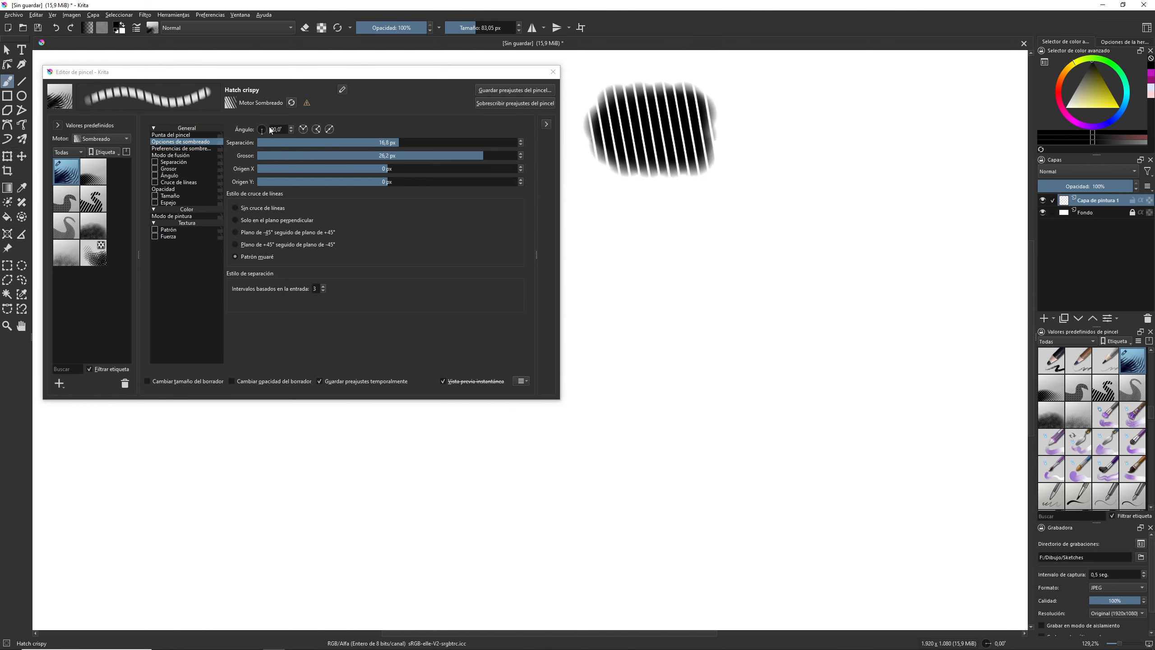
pyautogui.moveTo(262, 130); pyautogui.dragTo(270, 132)
pyautogui.moveTo(752, 84)
pyautogui.mouseDown()
pyautogui.moveTo(807, 161)
pyautogui.moveTo(768, 108)
pyautogui.moveTo(792, 126)
pyautogui.mouseUp()
pyautogui.moveTo(262, 125); pyautogui.dragTo(263, 135)
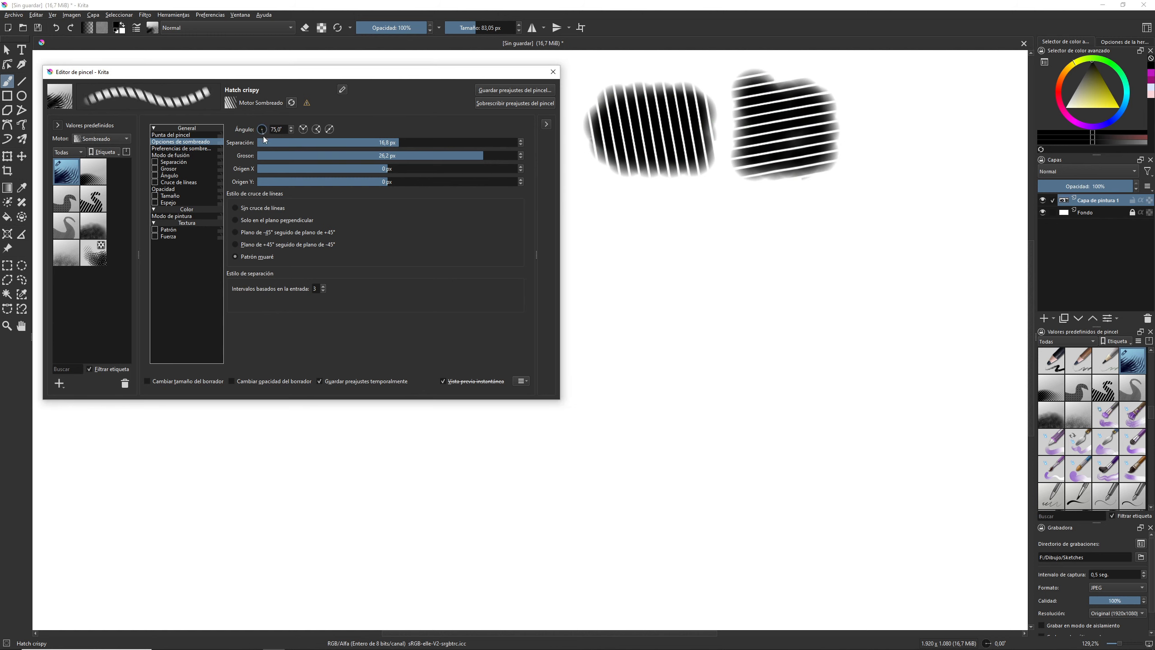
pyautogui.moveTo(864, 116)
pyautogui.mouseDown()
pyautogui.moveTo(891, 137)
pyautogui.moveTo(885, 103)
pyautogui.moveTo(922, 149)
pyautogui.moveTo(956, 104)
pyautogui.moveTo(896, 100)
pyautogui.moveTo(915, 127)
pyautogui.moveTo(943, 119)
pyautogui.mouseUp()
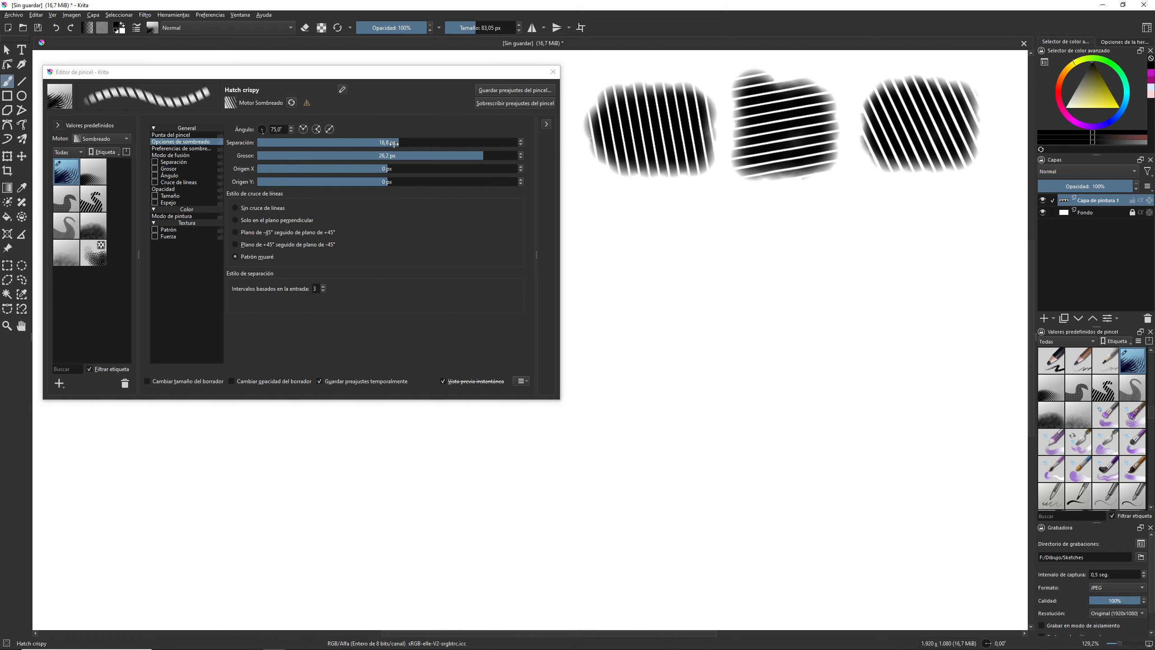
# - Paint a second row of hatching patches with Separación set to 20,5 px, 27,5 px and 13,3 px
pyautogui.moveTo(394, 143); pyautogui.dragTo(432, 143)
pyautogui.moveTo(605, 219)
pyautogui.mouseDown()
pyautogui.moveTo(694, 222)
pyautogui.moveTo(692, 269)
pyautogui.moveTo(591, 264)
pyautogui.moveTo(637, 240)
pyautogui.mouseUp()
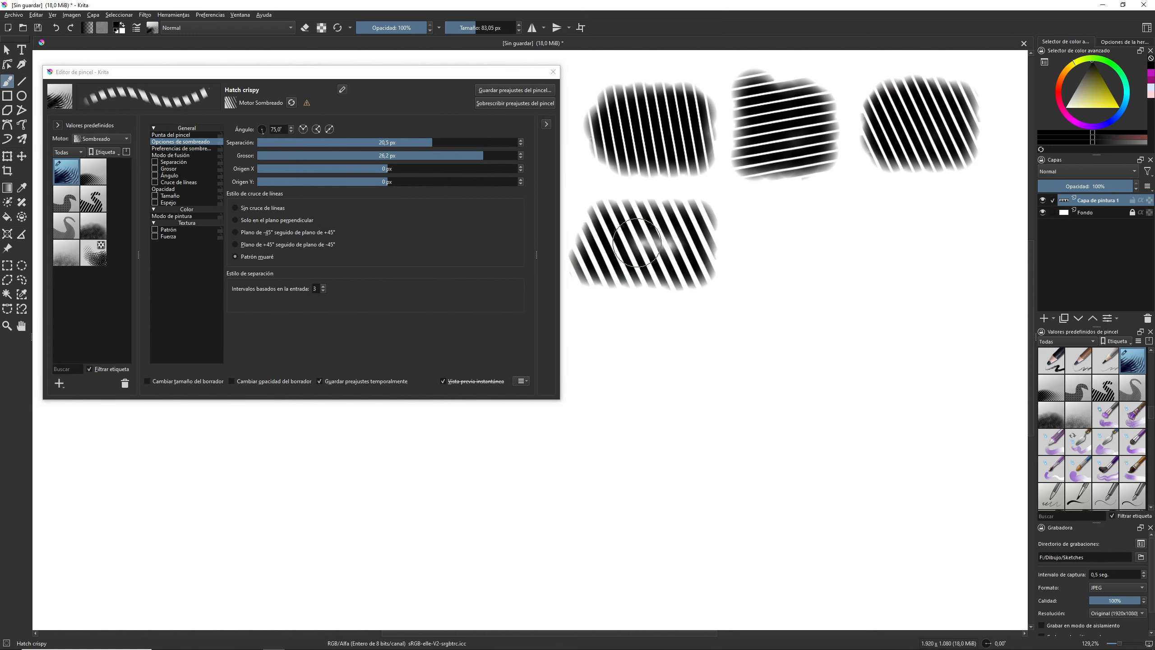
pyautogui.moveTo(433, 144); pyautogui.dragTo(495, 143)
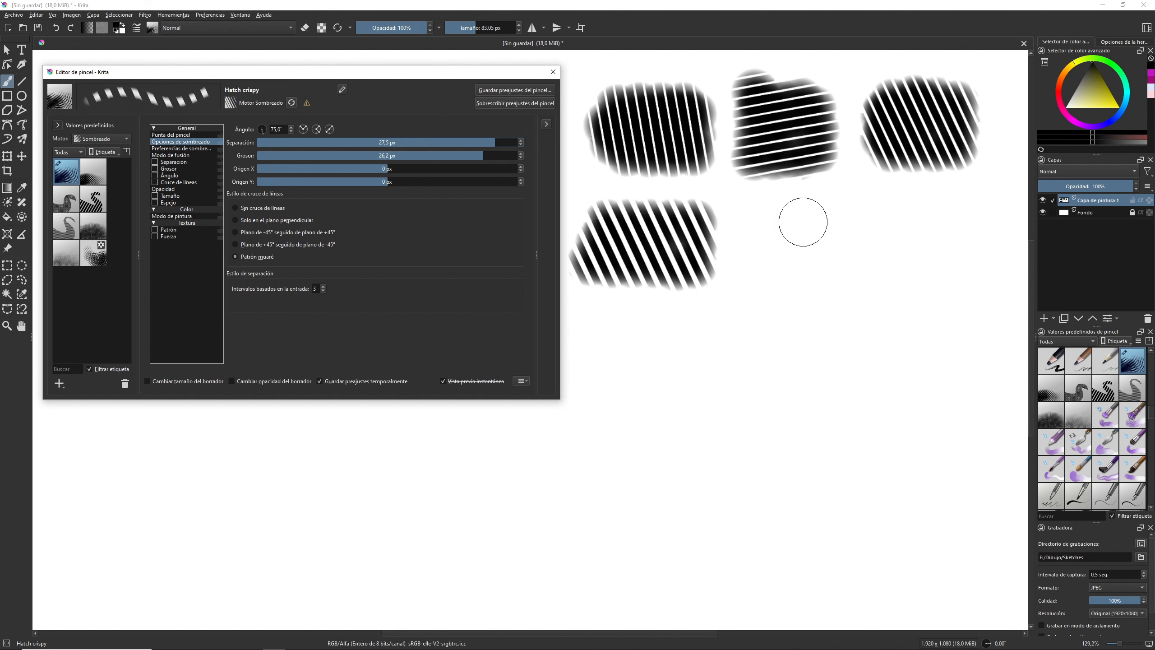
pyautogui.moveTo(799, 219)
pyautogui.mouseDown()
pyautogui.moveTo(758, 215)
pyautogui.moveTo(755, 261)
pyautogui.moveTo(826, 261)
pyautogui.moveTo(839, 219)
pyautogui.mouseUp()
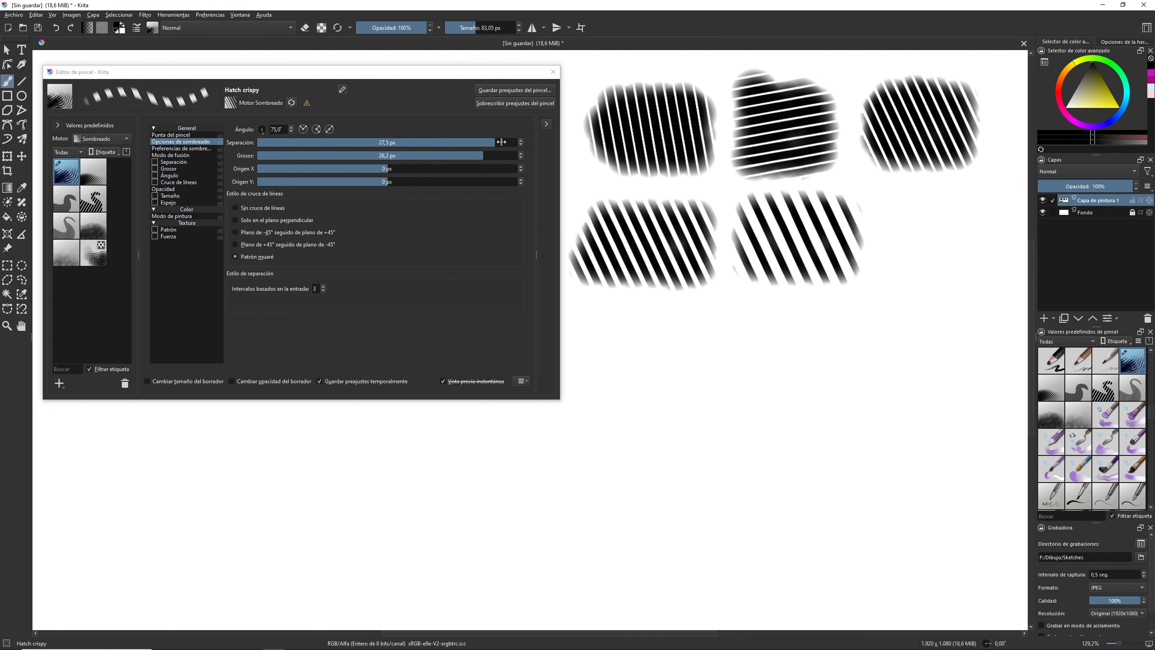
pyautogui.click(350, 142)
pyautogui.moveTo(356, 143); pyautogui.dragTo(367, 142)
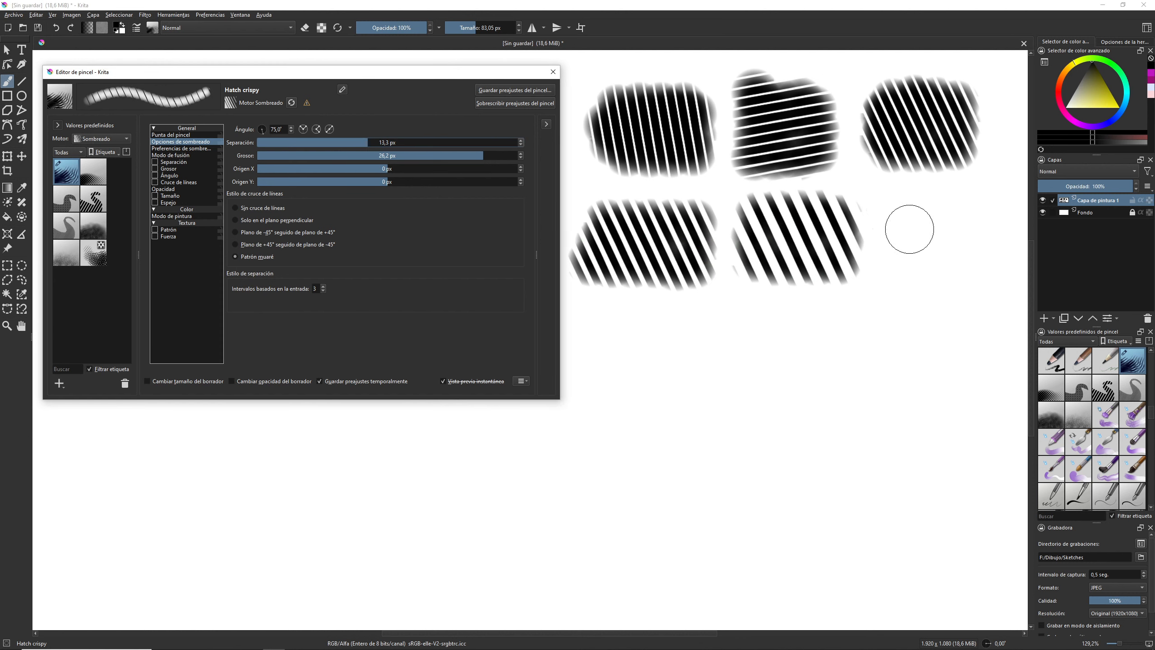
pyautogui.moveTo(907, 214)
pyautogui.mouseDown()
pyautogui.moveTo(907, 264)
pyautogui.moveTo(994, 260)
pyautogui.moveTo(991, 212)
pyautogui.moveTo(921, 213)
pyautogui.moveTo(930, 239)
pyautogui.moveTo(957, 228)
pyautogui.mouseUp()
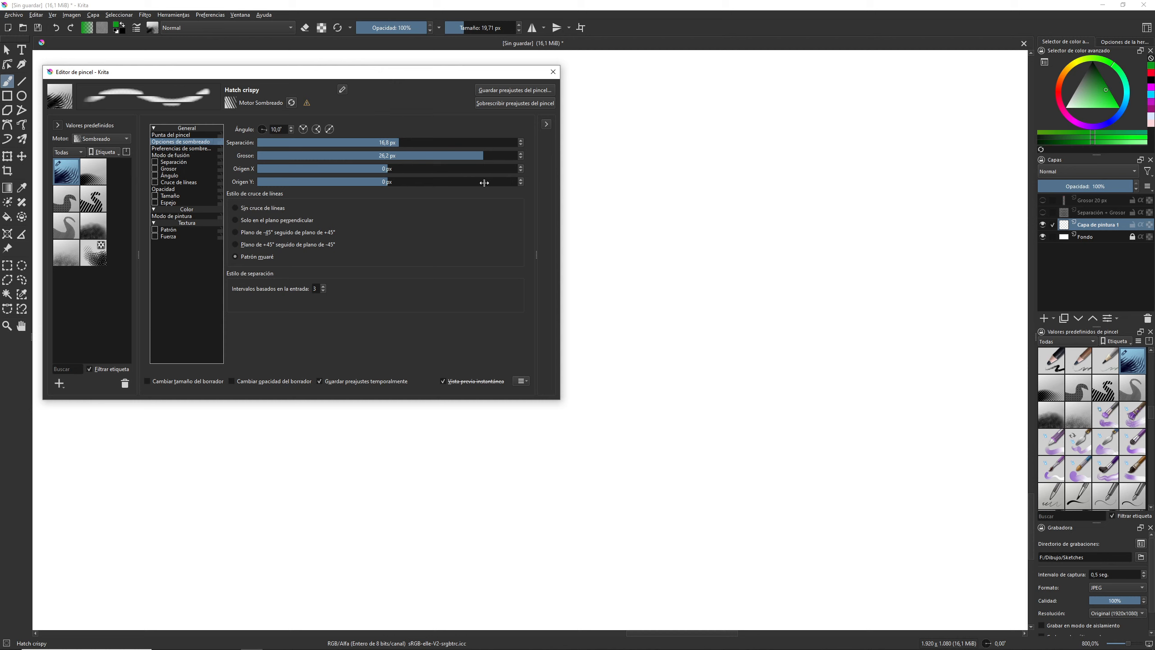
# - Show the Separación + Grosor and Grosor 20 px layers, then set both hatching values to 20 px for a test stroke below
pyautogui.click(1043, 213)
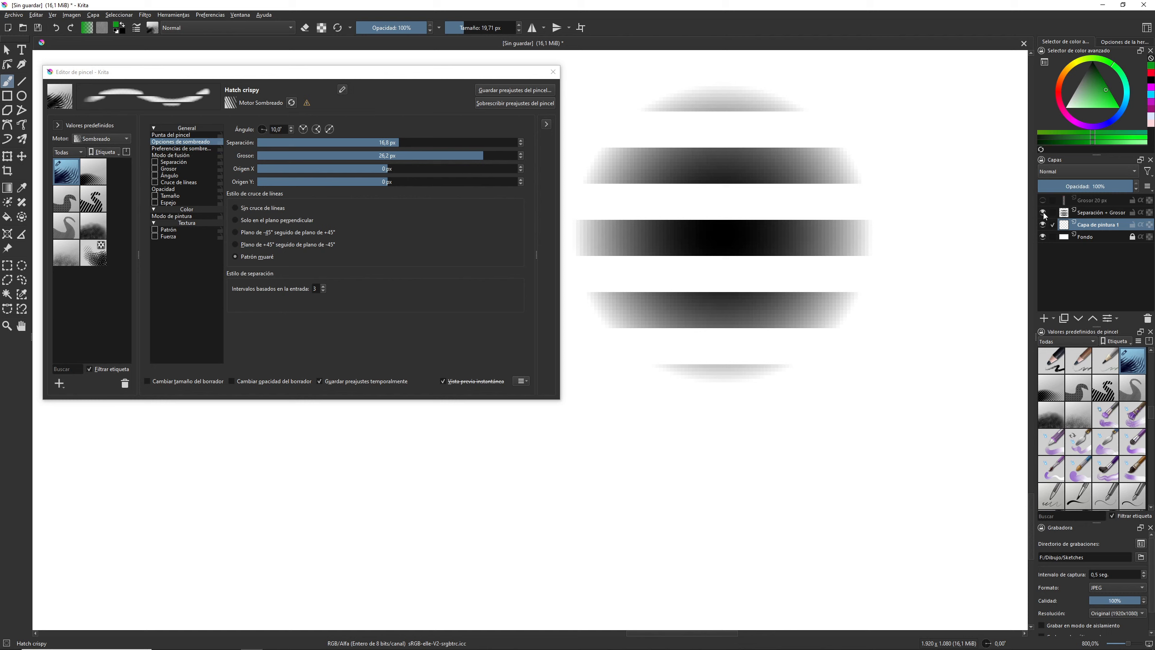
pyautogui.click(1043, 202)
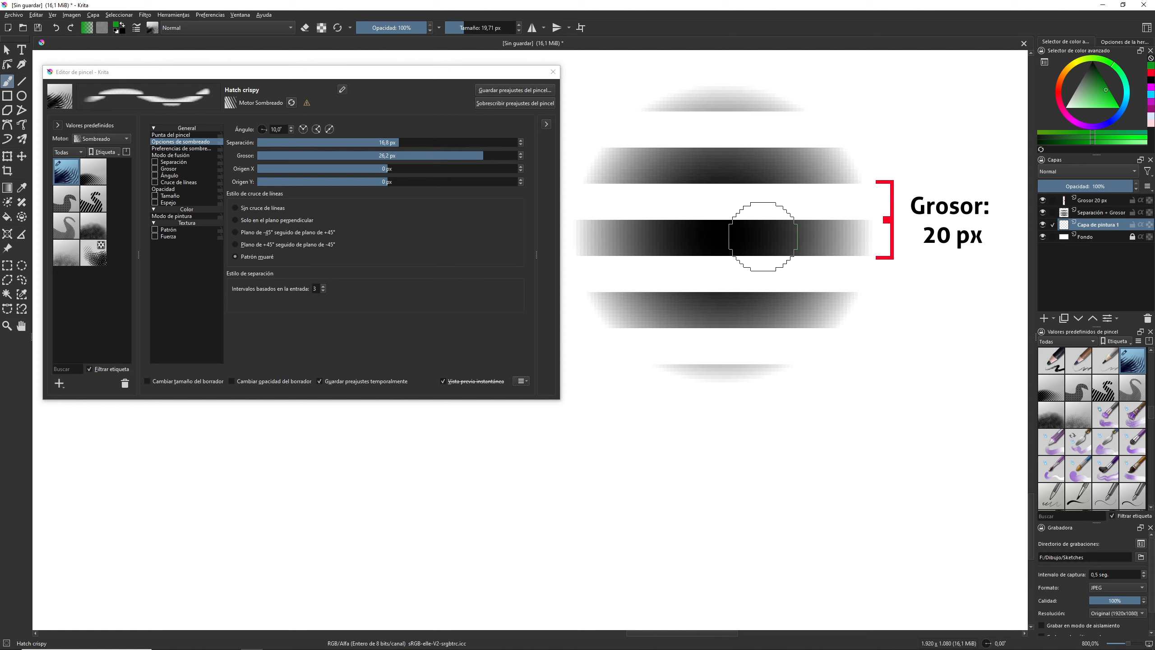
pyautogui.click(385, 142)
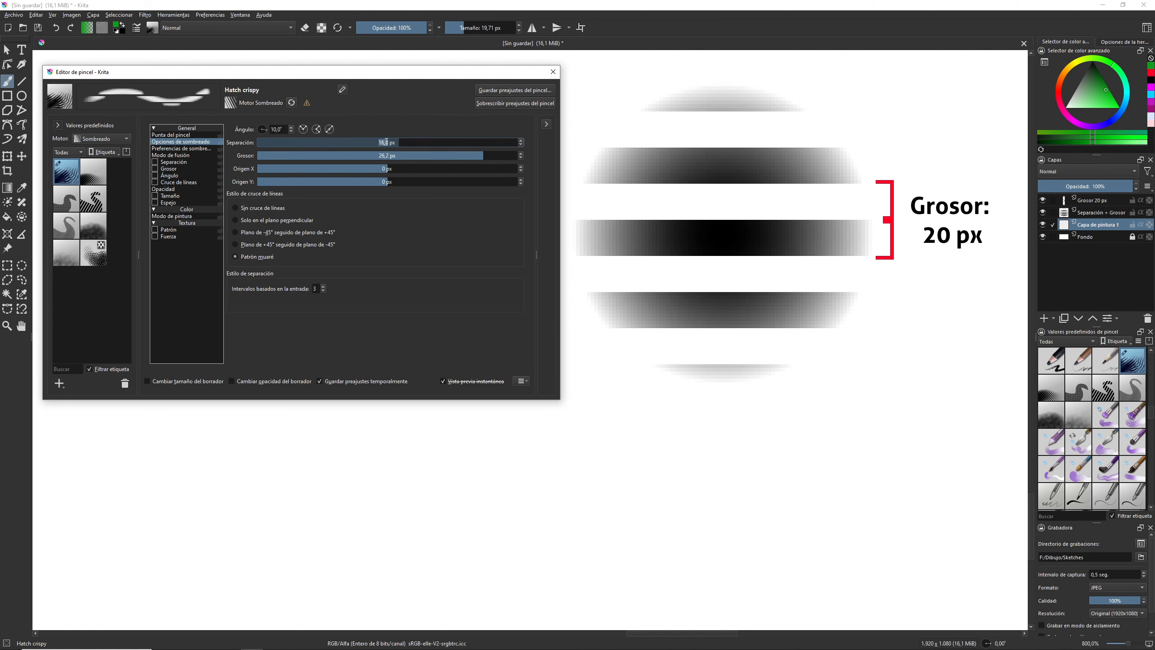
pyautogui.write('20')
pyautogui.press('Return')
pyautogui.click(386, 155)
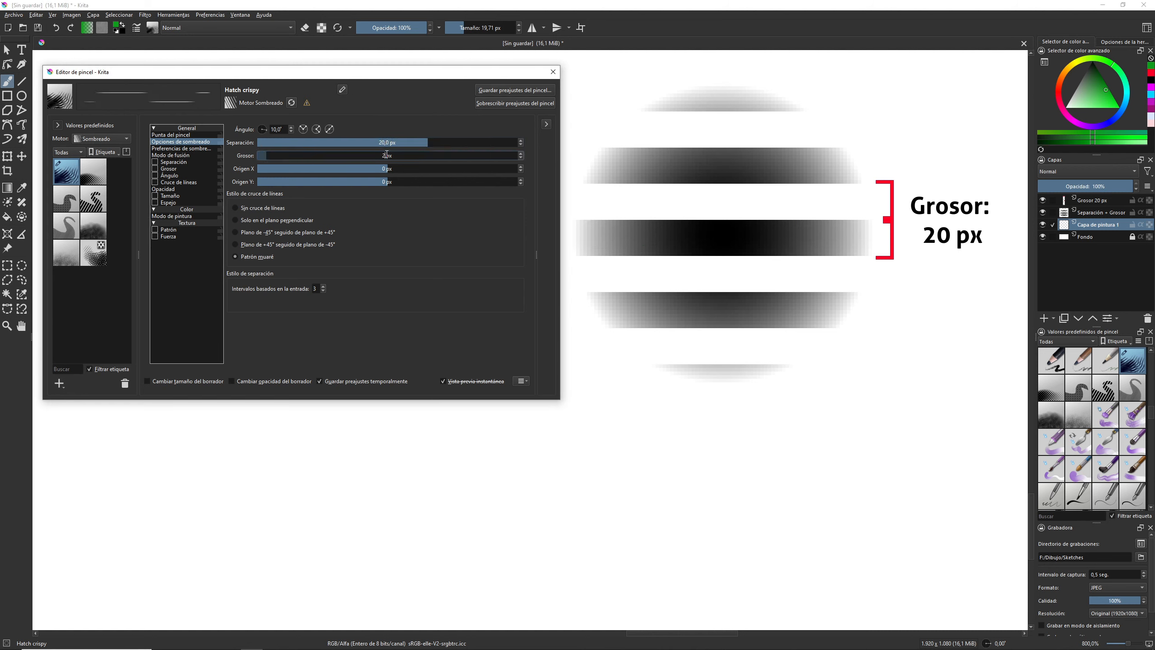
pyautogui.write('20')
pyautogui.press('Return')
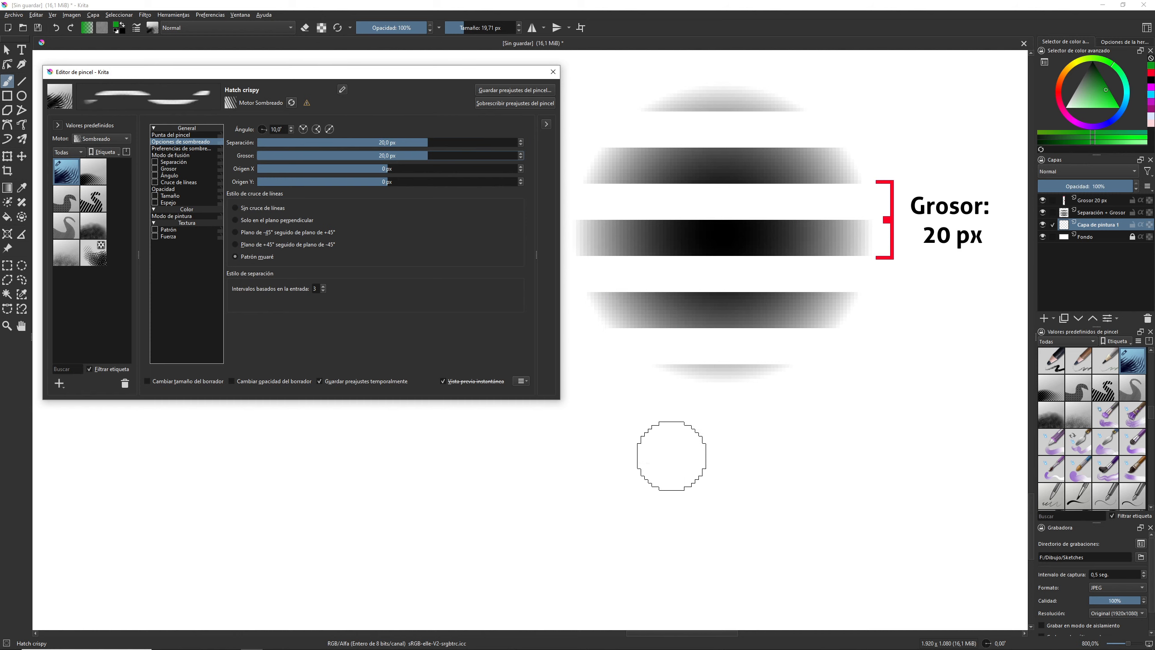
pyautogui.moveTo(600, 526)
pyautogui.mouseDown()
pyautogui.moveTo(637, 451)
pyautogui.moveTo(627, 558)
pyautogui.moveTo(697, 449)
pyautogui.moveTo(748, 469)
pyautogui.moveTo(753, 558)
pyautogui.moveTo(832, 451)
pyautogui.moveTo(863, 477)
pyautogui.moveTo(876, 569)
pyautogui.moveTo(940, 406)
pyautogui.moveTo(931, 553)
pyautogui.moveTo(952, 473)
pyautogui.moveTo(963, 535)
pyautogui.moveTo(800, 464)
pyautogui.moveTo(639, 469)
pyautogui.moveTo(564, 536)
pyautogui.mouseUp()
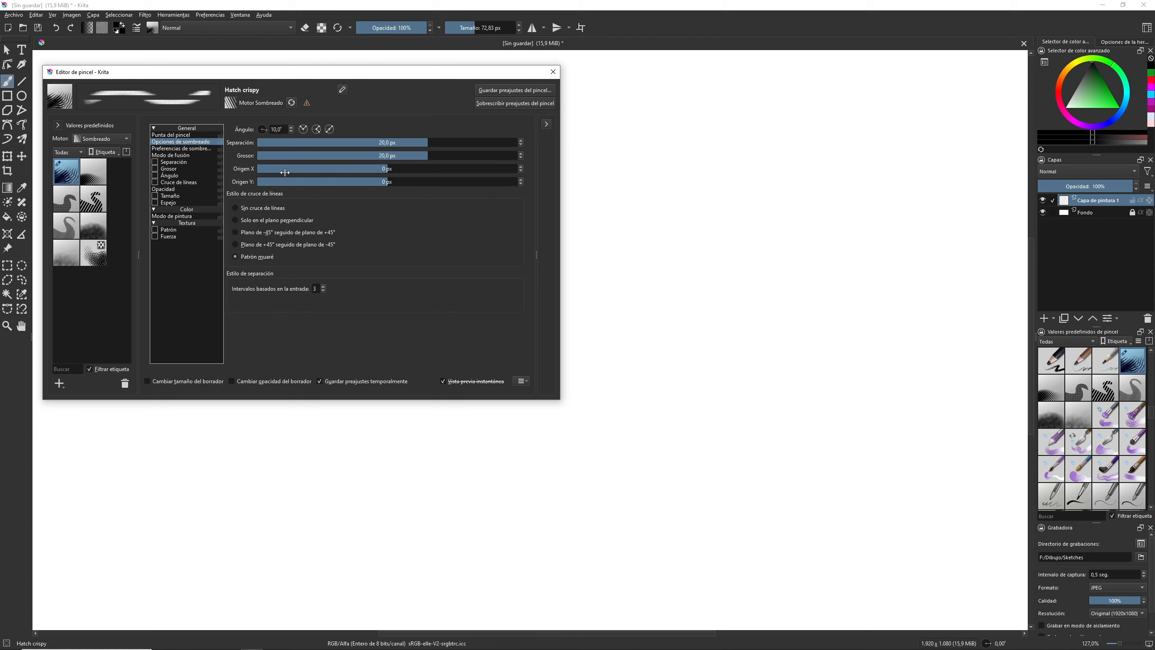
# - Paint a hatching patch, set Origen Y to 38 px and extend the patch sideways, and set Origen X to 15 px
pyautogui.moveTo(625, 107)
pyautogui.mouseDown()
pyautogui.moveTo(649, 133)
pyautogui.moveTo(691, 136)
pyautogui.moveTo(634, 156)
pyautogui.mouseUp()
pyautogui.moveTo(392, 183); pyautogui.dragTo(402, 181)
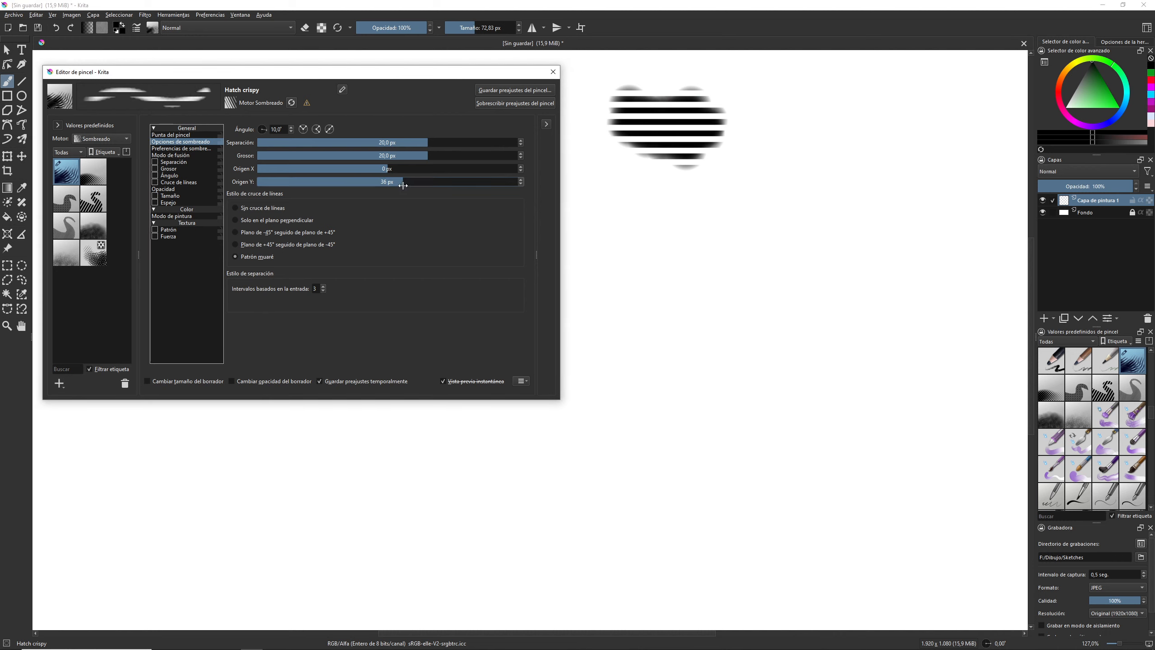
pyautogui.moveTo(740, 90)
pyautogui.mouseDown()
pyautogui.moveTo(731, 151)
pyautogui.moveTo(756, 115)
pyautogui.moveTo(759, 152)
pyautogui.moveTo(792, 117)
pyautogui.moveTo(788, 144)
pyautogui.moveTo(815, 112)
pyautogui.moveTo(821, 125)
pyautogui.moveTo(902, 132)
pyautogui.mouseUp()
pyautogui.click(397, 170)
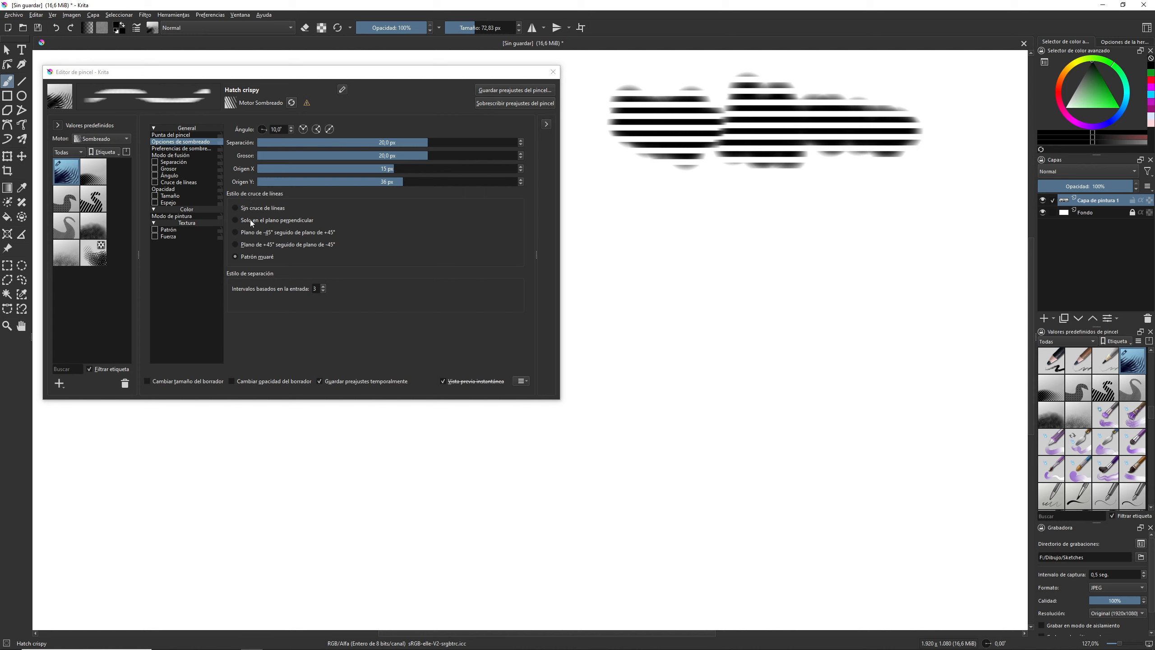
# - Set the crosshatching style to Solo en el plano perpendicular, paint a patch, and extend it sideways with Origen X at 73 px
pyautogui.click(235, 220)
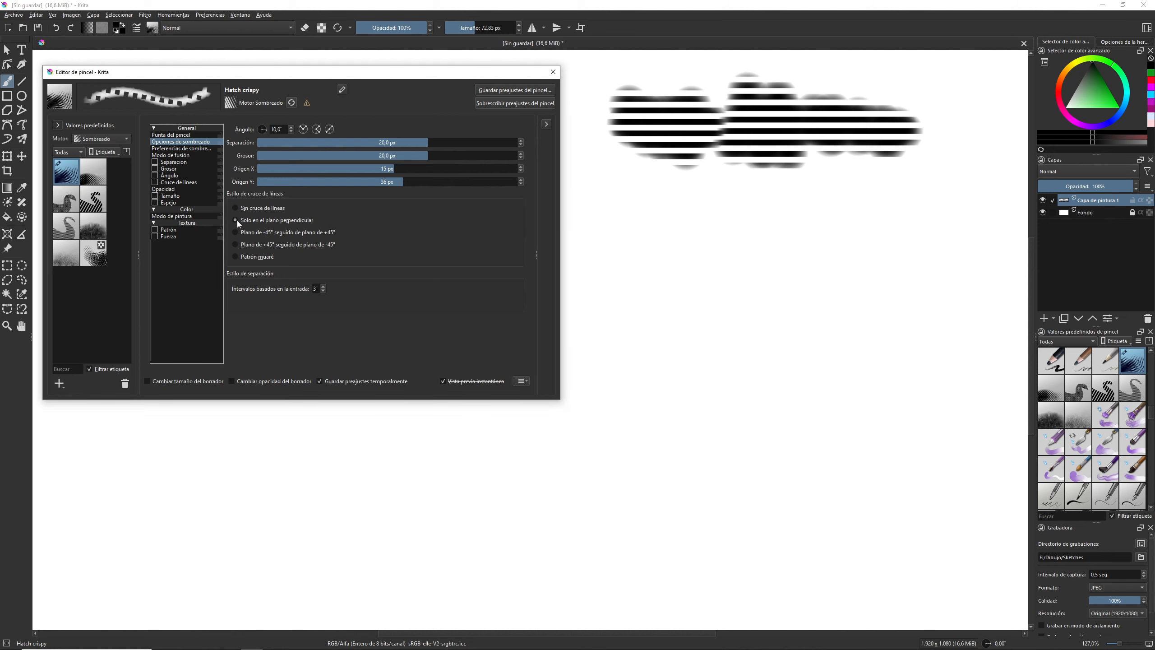
pyautogui.moveTo(609, 237)
pyautogui.mouseDown()
pyautogui.moveTo(641, 214)
pyautogui.moveTo(630, 236)
pyautogui.moveTo(671, 285)
pyautogui.mouseUp()
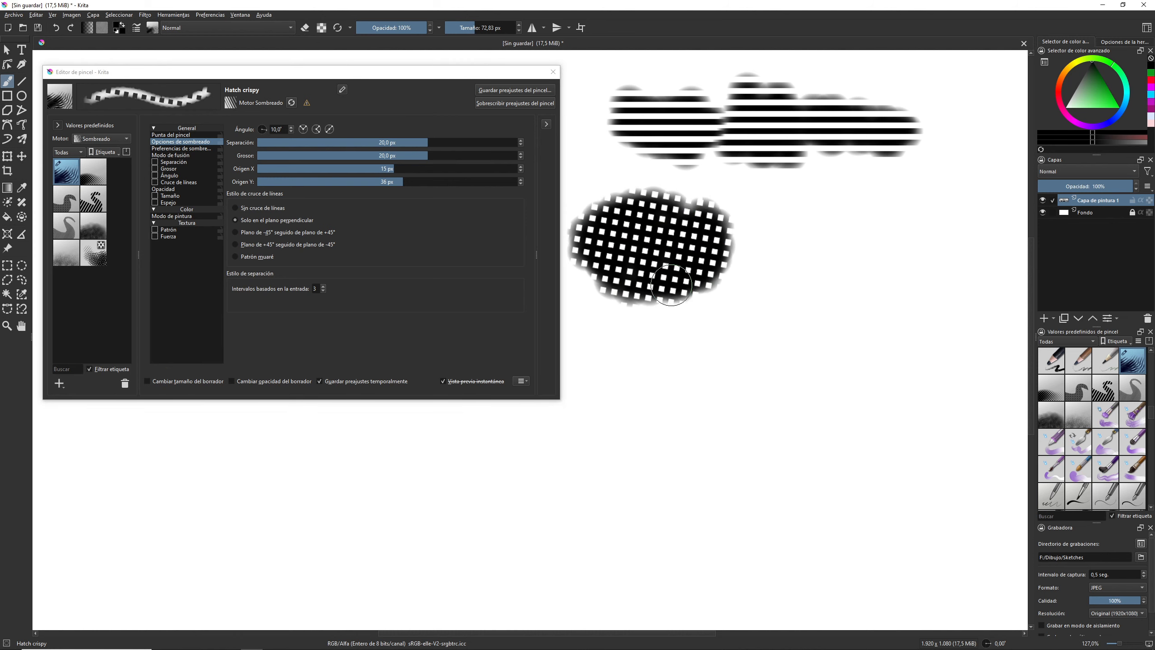
pyautogui.moveTo(394, 169); pyautogui.dragTo(419, 170)
pyautogui.click(390, 182)
pyautogui.moveTo(707, 246)
pyautogui.mouseDown()
pyautogui.moveTo(732, 233)
pyautogui.moveTo(697, 262)
pyautogui.moveTo(760, 248)
pyautogui.moveTo(753, 258)
pyautogui.moveTo(720, 237)
pyautogui.moveTo(723, 205)
pyautogui.mouseUp()
# - Set Origen Y to 133 px and continue the crosshatched patch sideways with several Origen X values, including 69 px
pyautogui.click(445, 181)
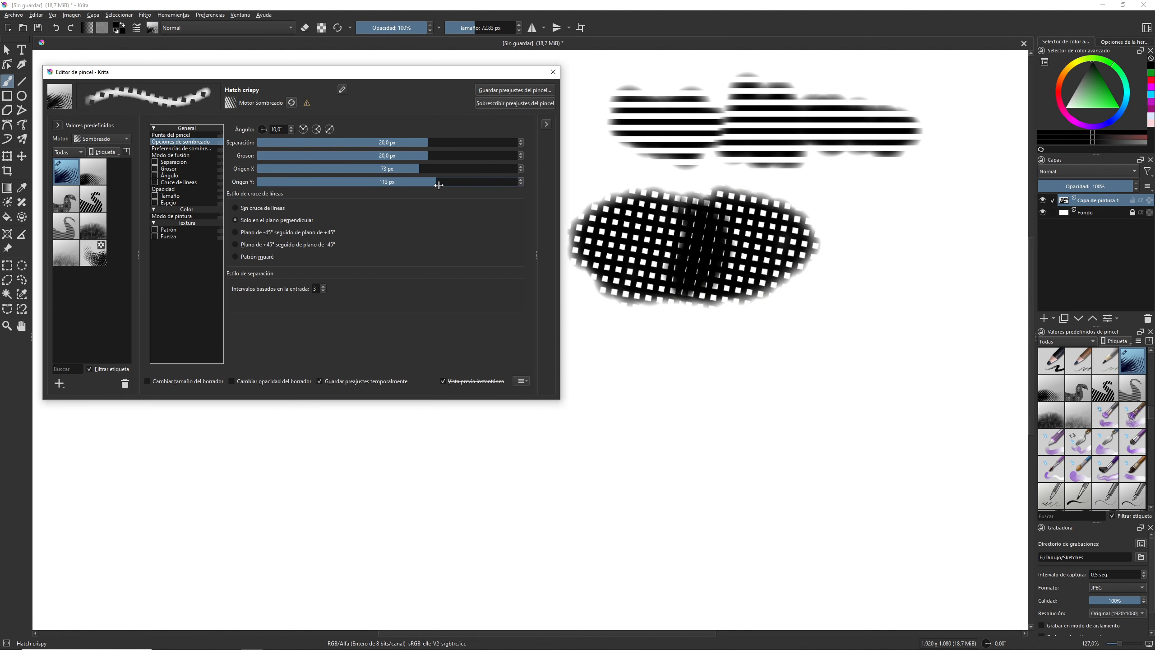
pyautogui.click(428, 169)
pyautogui.moveTo(798, 223)
pyautogui.mouseDown()
pyautogui.moveTo(783, 256)
pyautogui.moveTo(804, 279)
pyautogui.moveTo(793, 291)
pyautogui.mouseUp()
pyautogui.click(416, 169)
pyautogui.moveTo(836, 227)
pyautogui.mouseDown()
pyautogui.moveTo(866, 256)
pyautogui.moveTo(792, 292)
pyautogui.mouseUp()
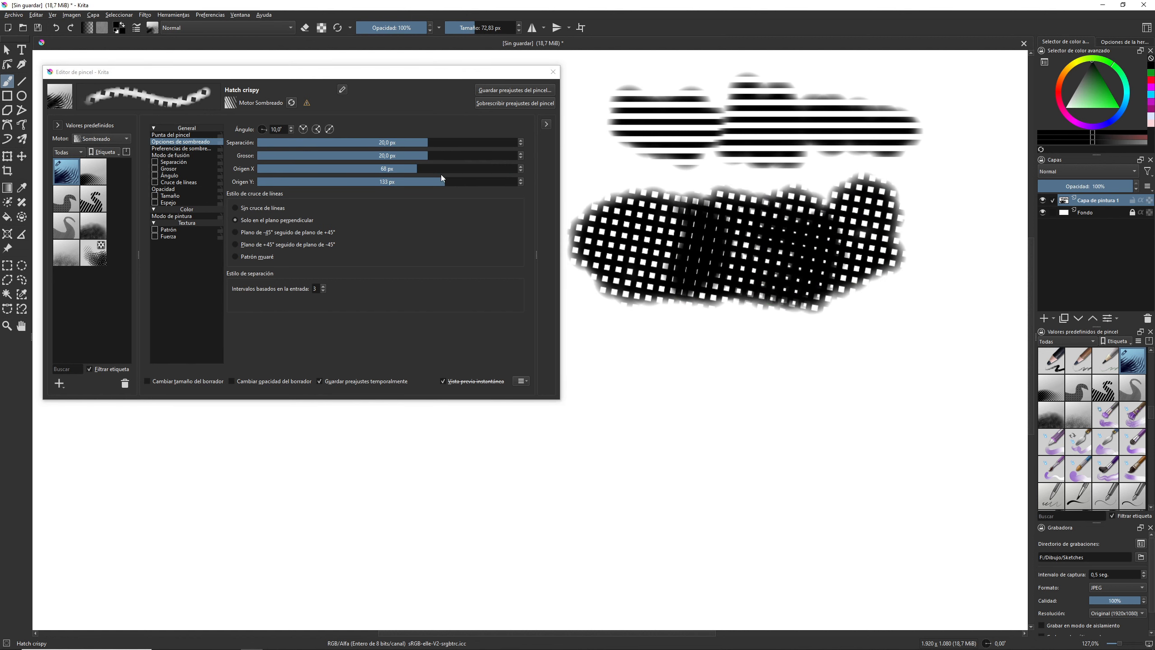
pyautogui.click(406, 169)
pyautogui.moveTo(873, 252)
pyautogui.mouseDown()
pyautogui.moveTo(855, 261)
pyautogui.moveTo(978, 273)
pyautogui.moveTo(996, 227)
pyautogui.moveTo(937, 277)
pyautogui.mouseUp()
pyautogui.click(393, 168)
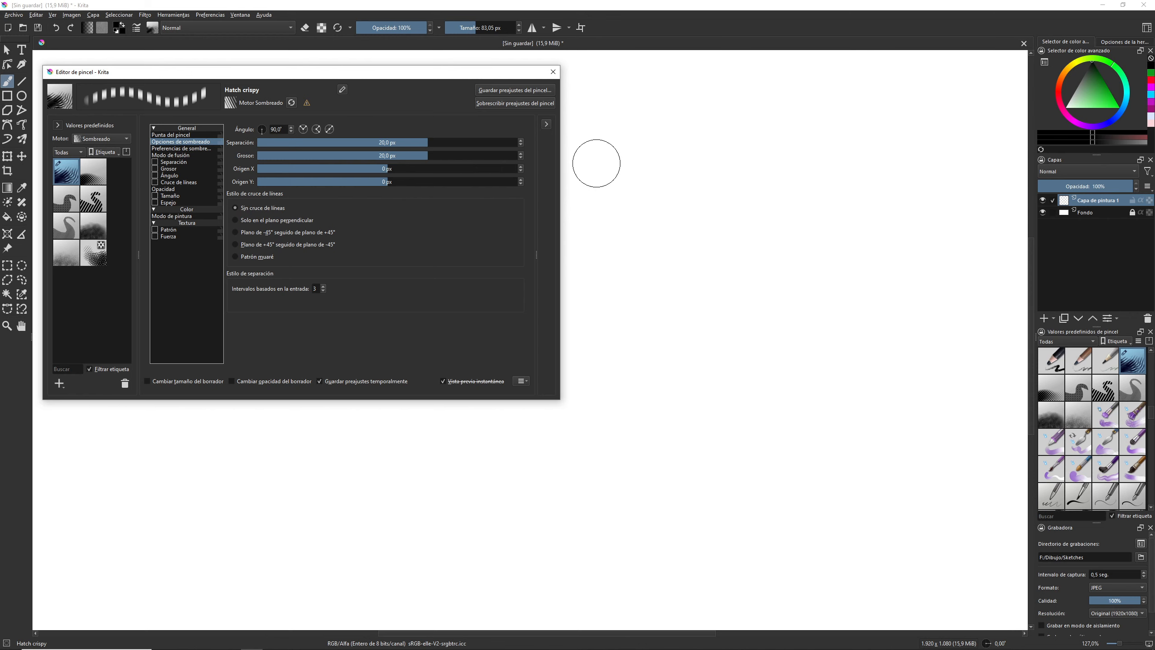
# - Paint a hatch without crossing lines, and separate patches using the -45° followed by +45° and the +45° followed by -45° crosshatching styles
pyautogui.moveTo(613, 178)
pyautogui.mouseDown()
pyautogui.moveTo(692, 116)
pyautogui.moveTo(616, 223)
pyautogui.moveTo(757, 118)
pyautogui.moveTo(675, 258)
pyautogui.moveTo(779, 231)
pyautogui.moveTo(855, 147)
pyautogui.moveTo(832, 189)
pyautogui.moveTo(838, 226)
pyautogui.moveTo(900, 169)
pyautogui.moveTo(942, 156)
pyautogui.moveTo(904, 231)
pyautogui.moveTo(983, 149)
pyautogui.moveTo(936, 245)
pyautogui.mouseUp()
pyautogui.click(235, 231)
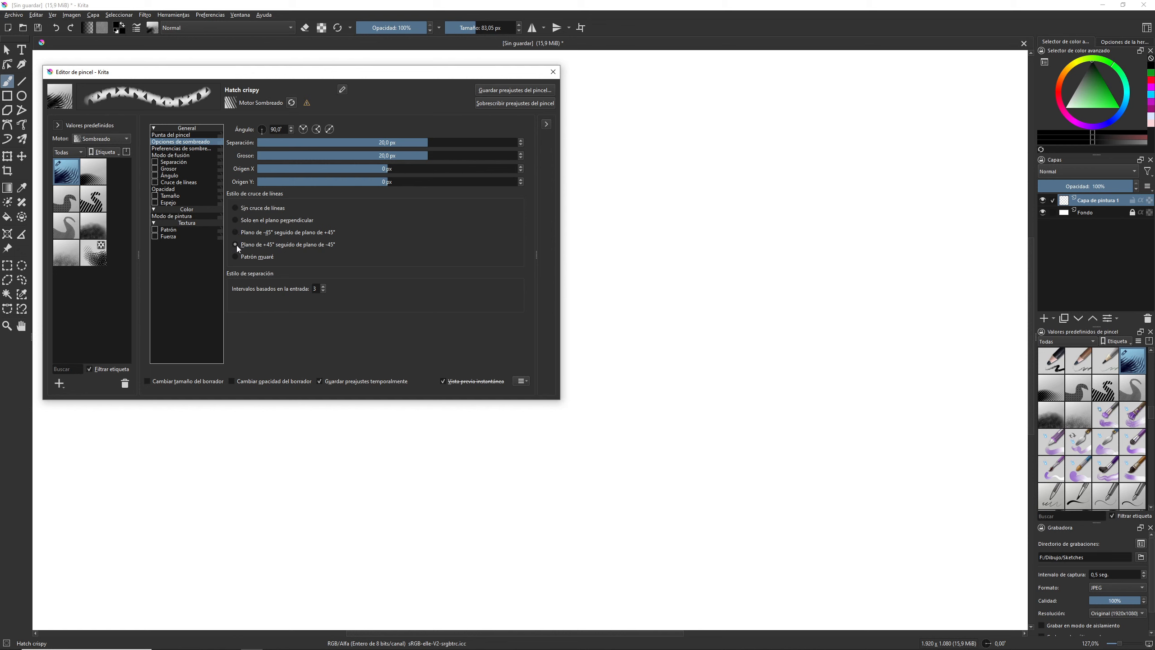
pyautogui.moveTo(683, 127)
pyautogui.mouseDown()
pyautogui.moveTo(647, 193)
pyautogui.moveTo(748, 163)
pyautogui.moveTo(740, 204)
pyautogui.moveTo(662, 246)
pyautogui.mouseUp()
pyautogui.click(235, 244)
pyautogui.moveTo(837, 129)
pyautogui.mouseDown()
pyautogui.moveTo(903, 124)
pyautogui.moveTo(842, 179)
pyautogui.moveTo(860, 200)
pyautogui.moveTo(849, 235)
pyautogui.moveTo(891, 235)
pyautogui.mouseUp()
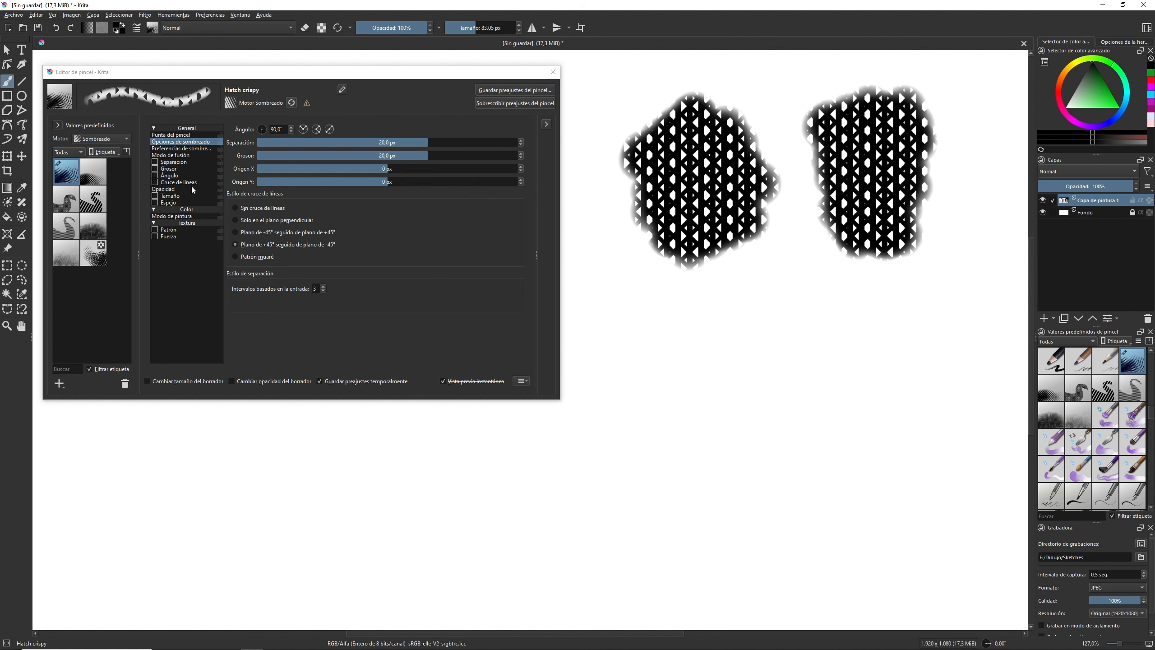
# - Enable the Cruce de líneas sensor and paint a lower patch for each of the +45°/-45° and -45°/+45° styles
pyautogui.click(155, 182)
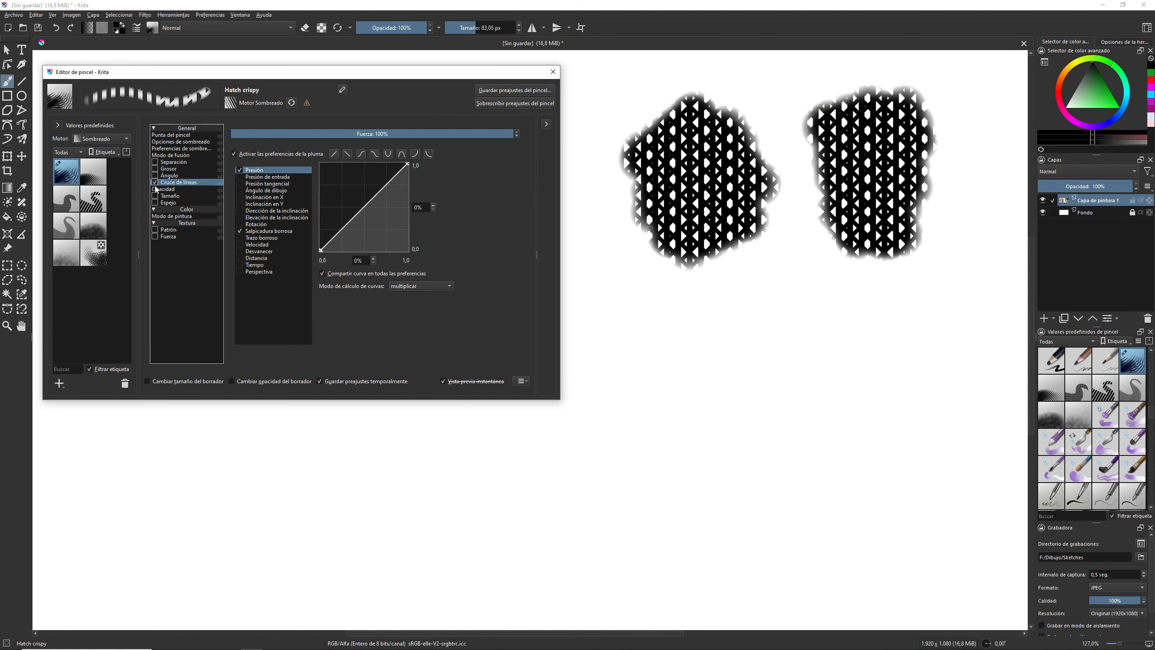
pyautogui.click(180, 142)
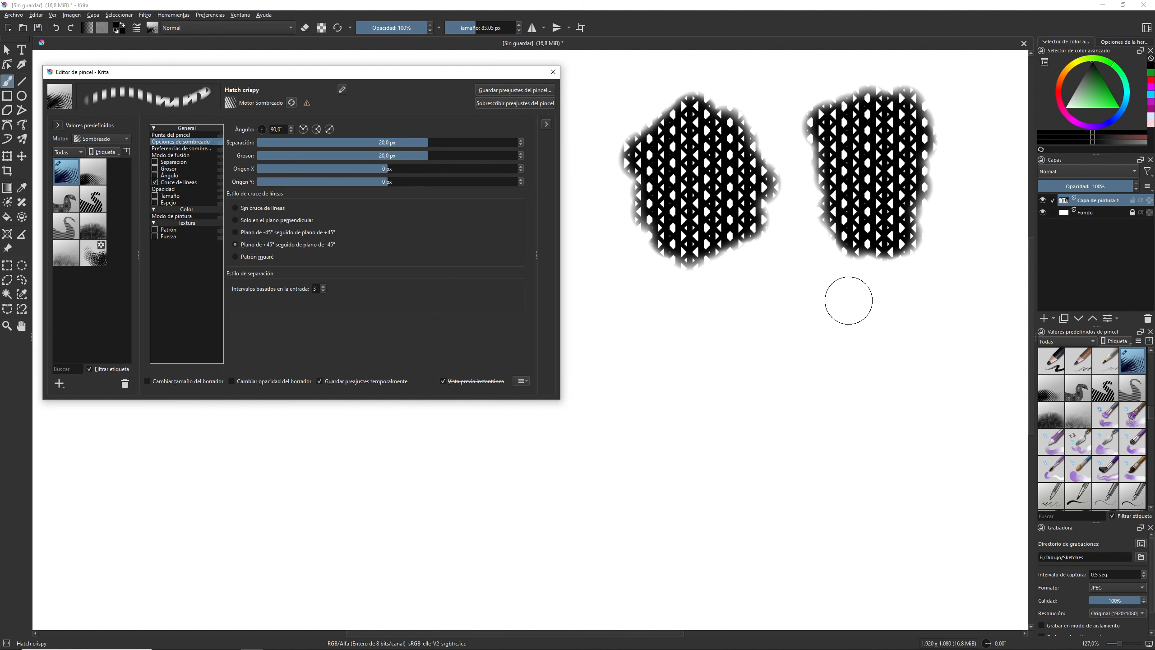
pyautogui.moveTo(849, 296)
pyautogui.mouseDown()
pyautogui.moveTo(827, 350)
pyautogui.moveTo(842, 404)
pyautogui.moveTo(899, 412)
pyautogui.moveTo(855, 450)
pyautogui.moveTo(804, 416)
pyautogui.mouseUp()
pyautogui.click(264, 233)
pyautogui.moveTo(655, 346)
pyautogui.mouseDown()
pyautogui.moveTo(626, 383)
pyautogui.moveTo(701, 329)
pyautogui.moveTo(646, 367)
pyautogui.moveTo(726, 348)
pyautogui.moveTo(666, 418)
pyautogui.moveTo(680, 448)
pyautogui.moveTo(720, 443)
pyautogui.moveTo(727, 427)
pyautogui.moveTo(636, 417)
pyautogui.mouseUp()
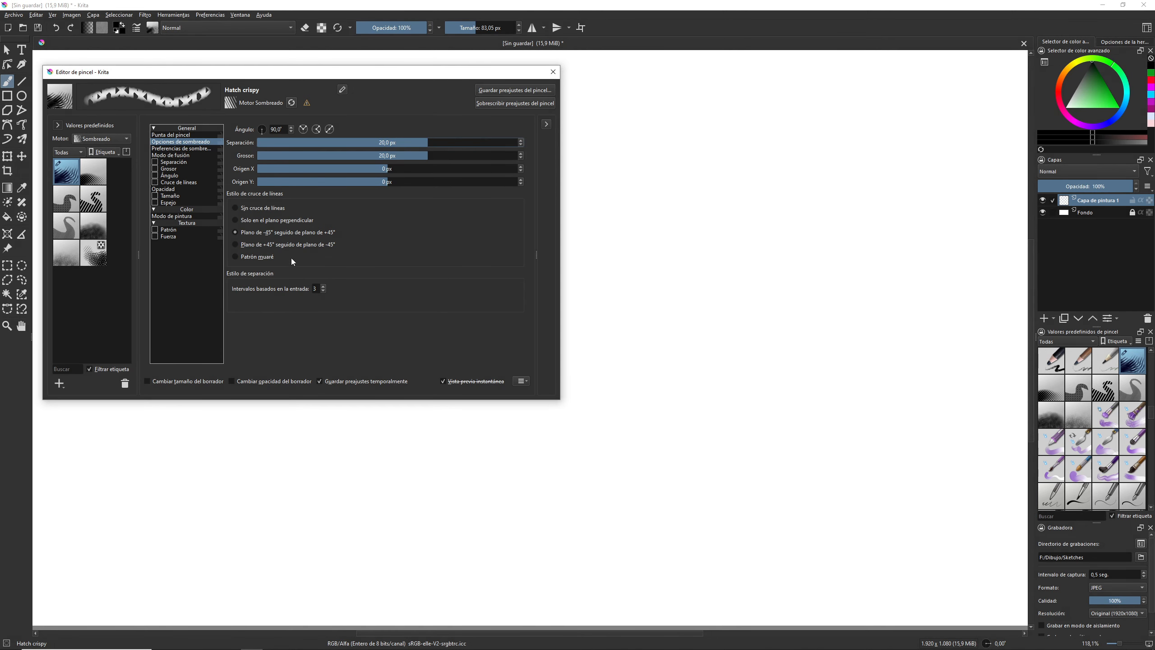
# - Set the crosshatching style to Patrón muaré and paint a wide hatched band across the upper canvas
pyautogui.click(236, 257)
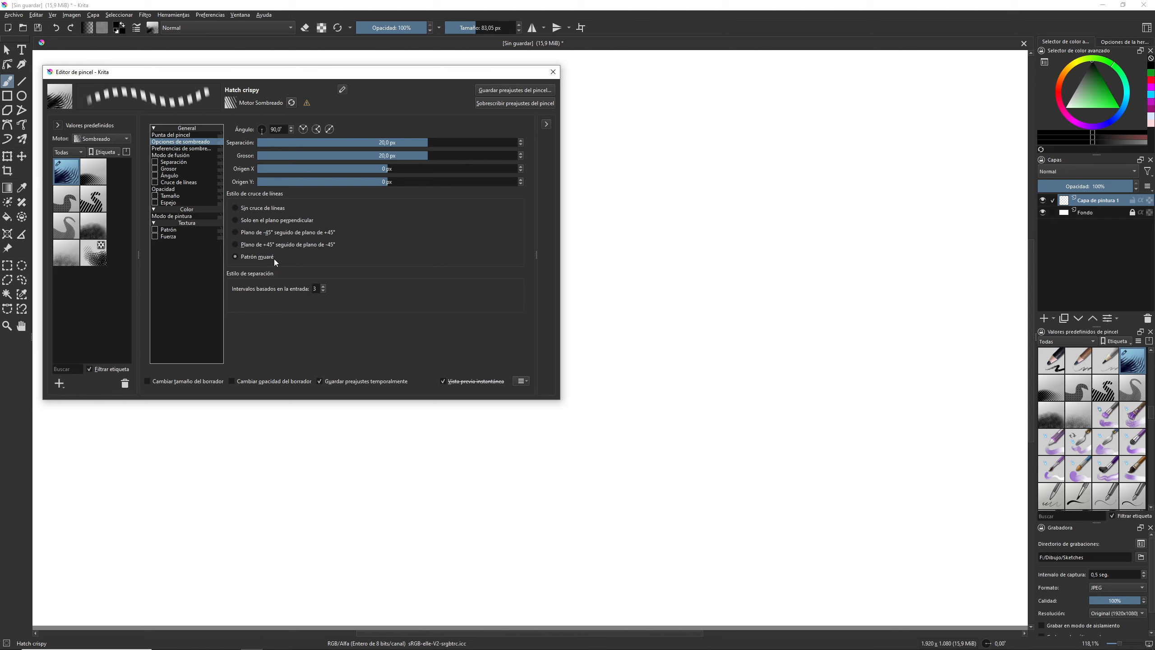
pyautogui.moveTo(616, 100)
pyautogui.mouseDown()
pyautogui.moveTo(660, 103)
pyautogui.moveTo(632, 166)
pyautogui.moveTo(652, 175)
pyautogui.moveTo(761, 97)
pyautogui.moveTo(785, 97)
pyautogui.moveTo(797, 120)
pyautogui.moveTo(847, 113)
pyautogui.moveTo(865, 132)
pyautogui.moveTo(923, 121)
pyautogui.moveTo(923, 154)
pyautogui.moveTo(935, 181)
pyautogui.mouseUp()
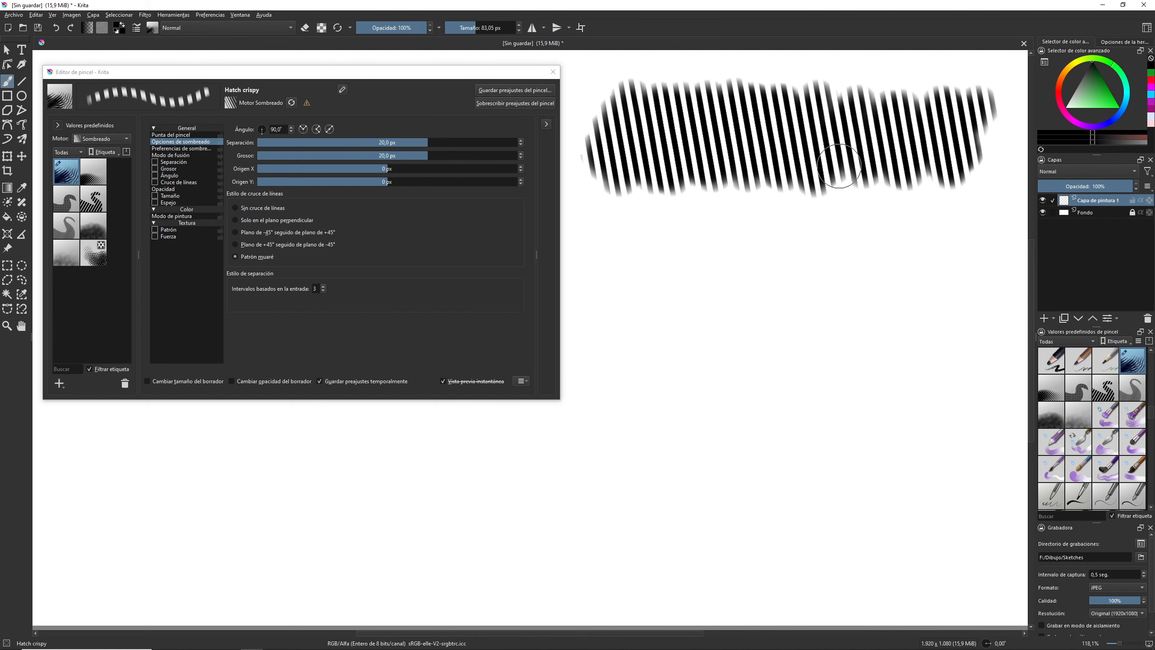
# - Set Grosor to 3,7 px, enable Cruce de líneas with Salpicadura borrosa added, and paint a rounded patch below the band
pyautogui.moveTo(427, 155); pyautogui.dragTo(282, 155)
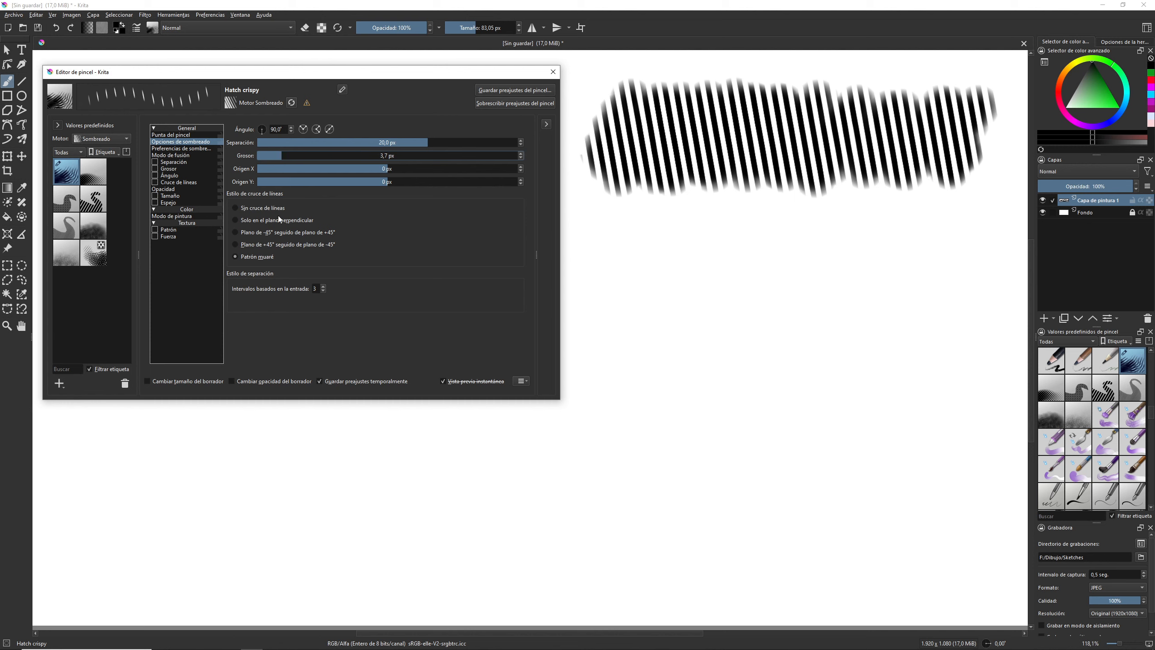
pyautogui.click(156, 182)
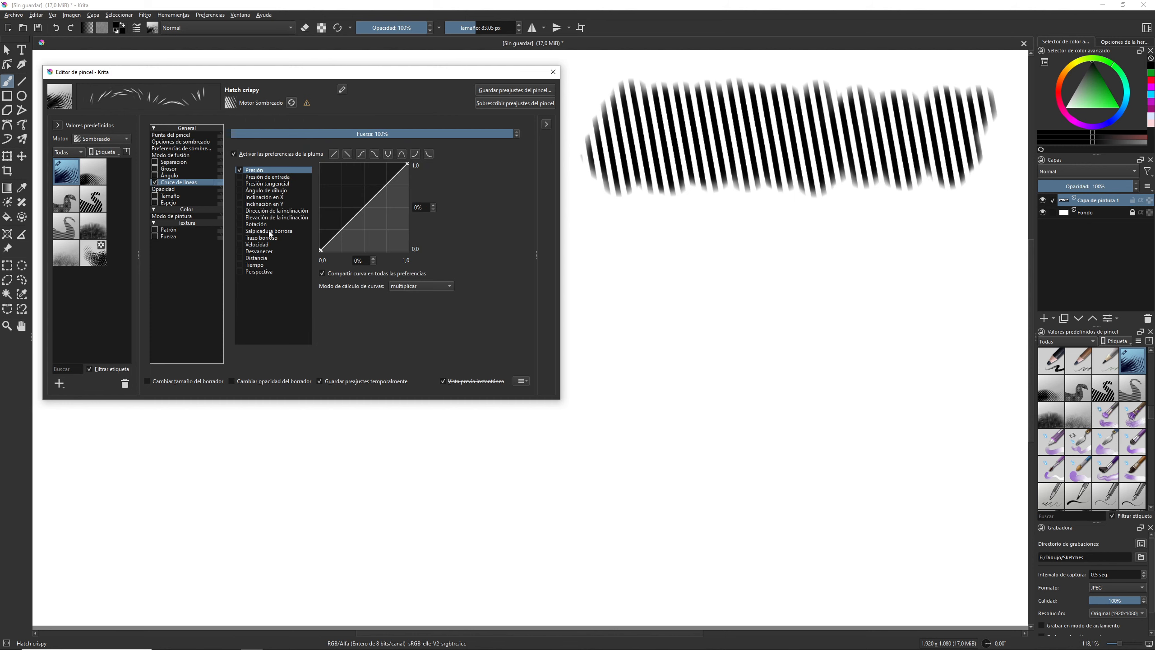
pyautogui.click(240, 231)
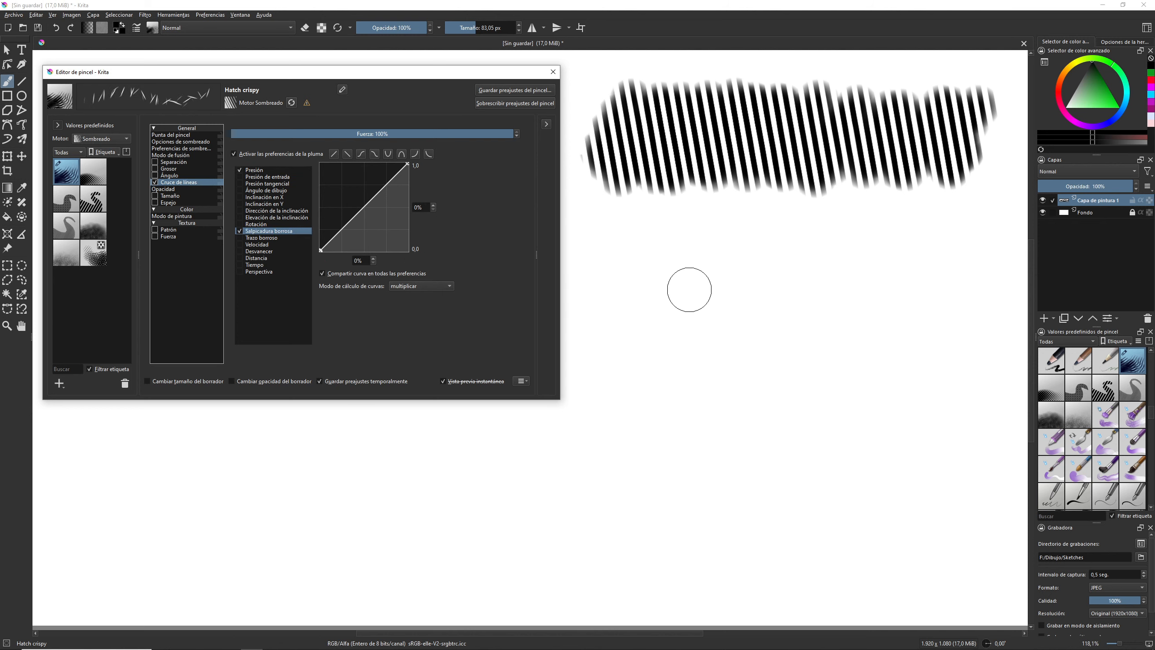
pyautogui.moveTo(689, 286)
pyautogui.mouseDown()
pyautogui.moveTo(639, 284)
pyautogui.moveTo(637, 369)
pyautogui.moveTo(705, 358)
pyautogui.moveTo(671, 278)
pyautogui.moveTo(622, 367)
pyautogui.moveTo(728, 330)
pyautogui.moveTo(641, 286)
pyautogui.moveTo(687, 393)
pyautogui.moveTo(657, 382)
pyautogui.moveTo(662, 304)
pyautogui.moveTo(694, 303)
pyautogui.moveTo(692, 374)
pyautogui.moveTo(610, 339)
pyautogui.moveTo(619, 364)
pyautogui.moveTo(607, 343)
pyautogui.moveTo(641, 385)
pyautogui.moveTo(629, 304)
pyautogui.moveTo(671, 389)
pyautogui.moveTo(614, 305)
pyautogui.moveTo(629, 322)
pyautogui.moveTo(622, 377)
pyautogui.moveTo(656, 370)
pyautogui.moveTo(686, 386)
pyautogui.moveTo(636, 377)
pyautogui.moveTo(731, 305)
pyautogui.moveTo(600, 321)
pyautogui.moveTo(657, 382)
pyautogui.moveTo(650, 290)
pyautogui.moveTo(640, 348)
pyautogui.moveTo(658, 372)
pyautogui.moveTo(641, 330)
pyautogui.moveTo(656, 383)
pyautogui.moveTo(706, 360)
pyautogui.moveTo(731, 374)
pyautogui.moveTo(650, 388)
pyautogui.moveTo(750, 324)
pyautogui.moveTo(630, 272)
pyautogui.moveTo(701, 367)
pyautogui.moveTo(681, 256)
pyautogui.moveTo(727, 354)
pyautogui.moveTo(743, 303)
pyautogui.moveTo(661, 389)
pyautogui.moveTo(715, 328)
pyautogui.moveTo(667, 360)
pyautogui.moveTo(623, 349)
pyautogui.moveTo(658, 387)
pyautogui.mouseUp()
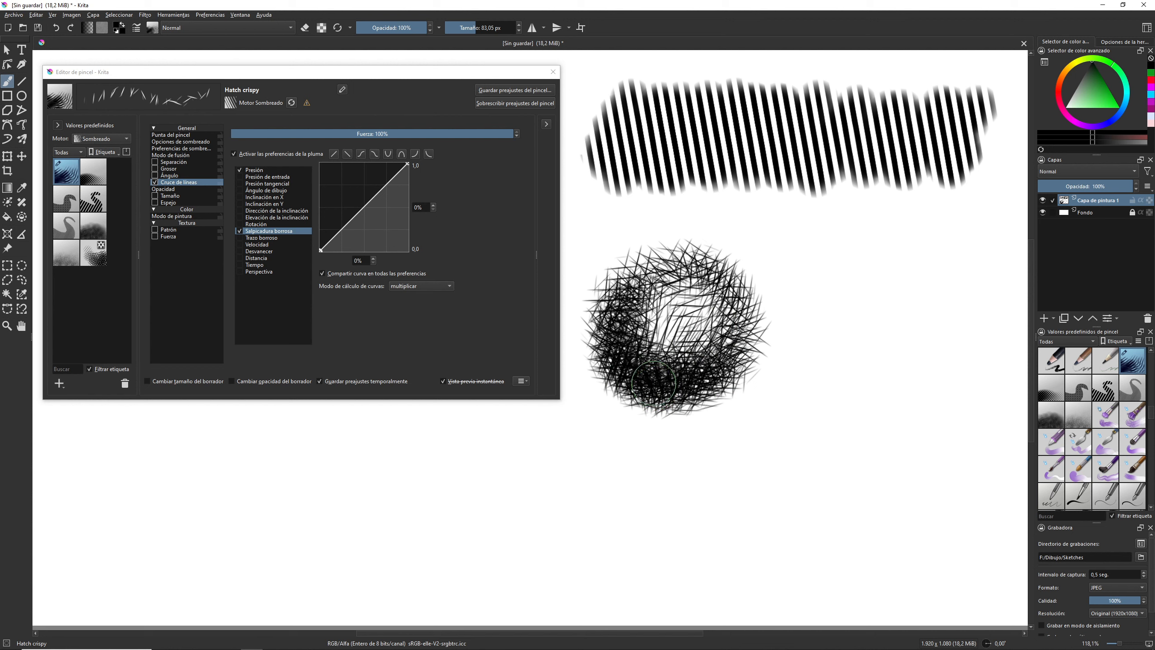
# - Set the brush tip's Densidad to 30% and paint test patches beside the rounded crosshatched patch
pyautogui.click(187, 136)
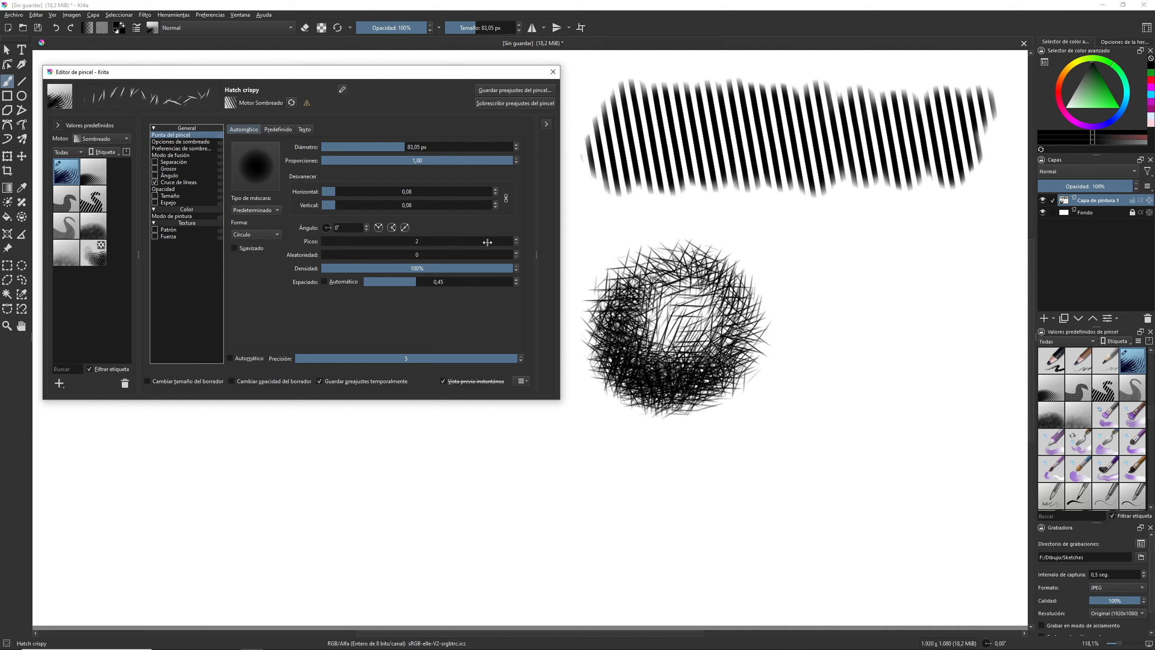
pyautogui.moveTo(505, 268); pyautogui.dragTo(383, 268)
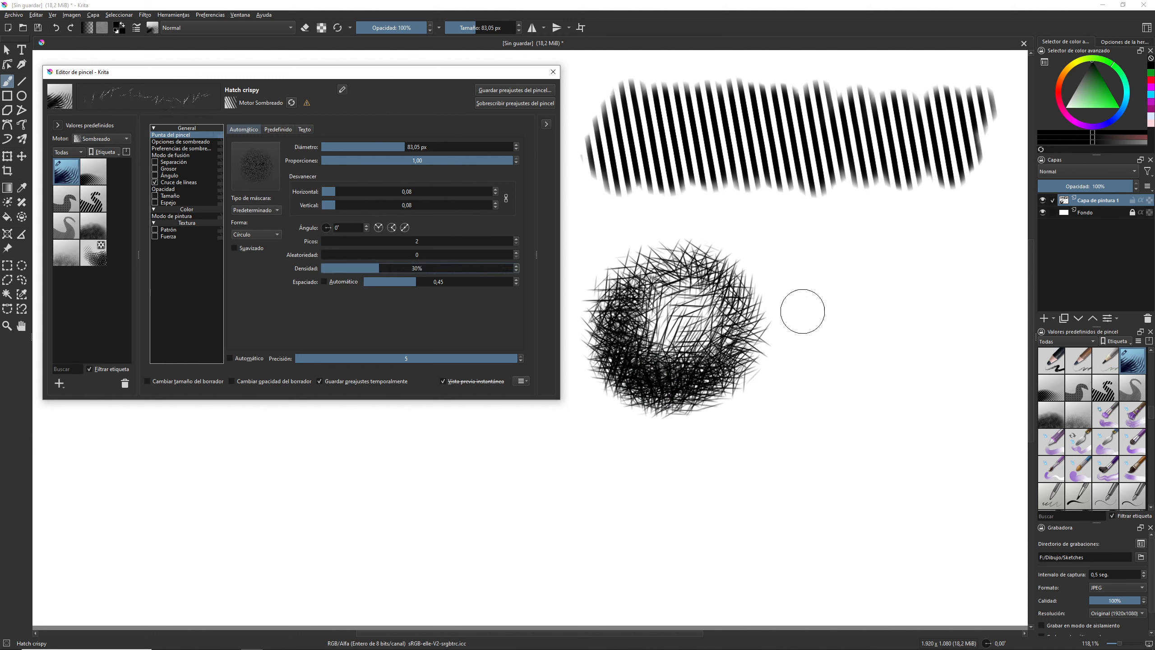
pyautogui.moveTo(842, 257)
pyautogui.mouseDown()
pyautogui.moveTo(823, 380)
pyautogui.moveTo(839, 264)
pyautogui.moveTo(848, 382)
pyautogui.moveTo(828, 278)
pyautogui.moveTo(832, 360)
pyautogui.moveTo(917, 281)
pyautogui.moveTo(918, 290)
pyautogui.moveTo(839, 359)
pyautogui.moveTo(900, 268)
pyautogui.moveTo(887, 375)
pyautogui.moveTo(830, 286)
pyautogui.moveTo(929, 325)
pyautogui.moveTo(888, 280)
pyautogui.moveTo(867, 379)
pyautogui.moveTo(896, 347)
pyautogui.moveTo(891, 373)
pyautogui.moveTo(841, 336)
pyautogui.moveTo(871, 297)
pyautogui.moveTo(894, 325)
pyautogui.moveTo(822, 322)
pyautogui.moveTo(845, 362)
pyautogui.moveTo(821, 291)
pyautogui.moveTo(856, 360)
pyautogui.moveTo(811, 352)
pyautogui.moveTo(827, 369)
pyautogui.moveTo(802, 312)
pyautogui.moveTo(873, 381)
pyautogui.moveTo(909, 349)
pyautogui.moveTo(835, 365)
pyautogui.moveTo(852, 261)
pyautogui.moveTo(874, 255)
pyautogui.moveTo(821, 329)
pyautogui.moveTo(903, 328)
pyautogui.moveTo(919, 366)
pyautogui.moveTo(856, 383)
pyautogui.moveTo(923, 291)
pyautogui.moveTo(814, 300)
pyautogui.moveTo(899, 282)
pyautogui.moveTo(859, 336)
pyautogui.mouseUp()
pyautogui.moveTo(918, 364); pyautogui.dragTo(923, 273)
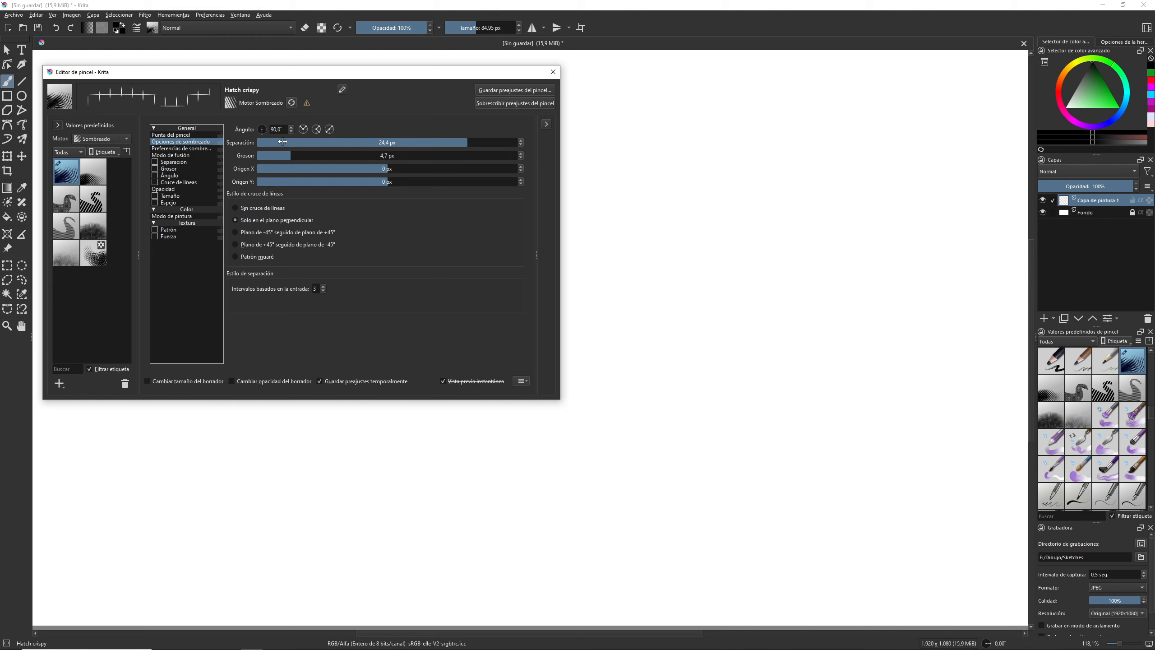
# - Enable pressure-driven Separación and paint a grid band, then set Intervalos basados en la entrada to 7 and paint another band below
pyautogui.click(155, 163)
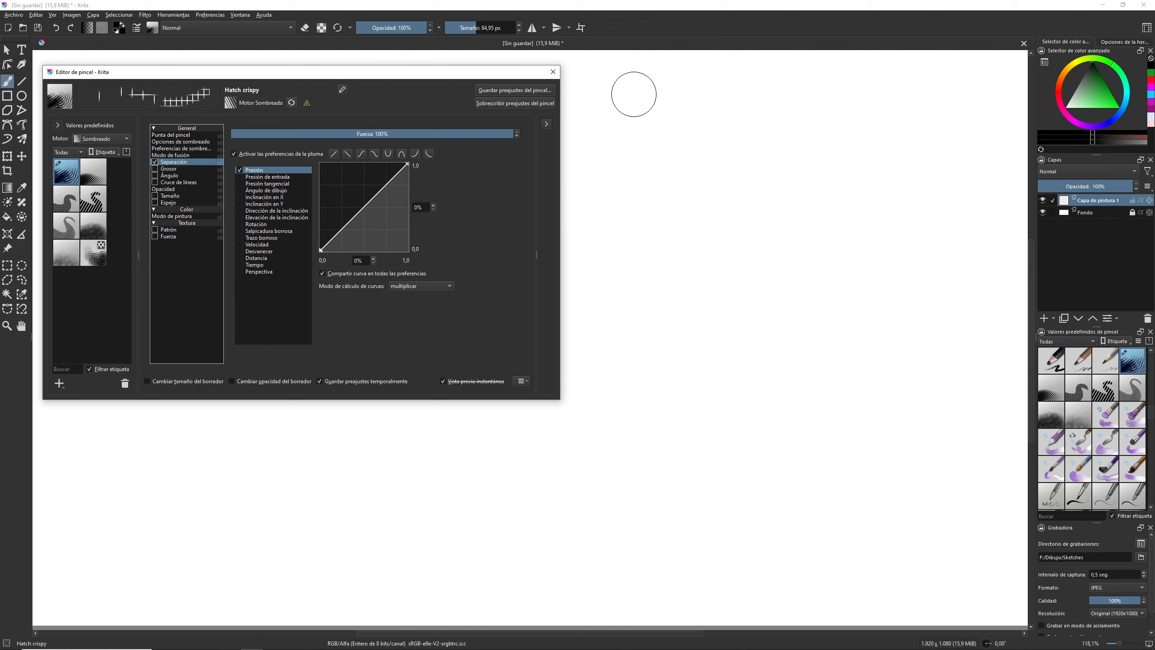
pyautogui.moveTo(631, 92)
pyautogui.mouseDown()
pyautogui.moveTo(602, 214)
pyautogui.moveTo(651, 104)
pyautogui.moveTo(660, 123)
pyautogui.moveTo(636, 206)
pyautogui.moveTo(655, 217)
pyautogui.moveTo(697, 98)
pyautogui.moveTo(707, 147)
pyautogui.moveTo(696, 227)
pyautogui.moveTo(749, 88)
pyautogui.moveTo(734, 218)
pyautogui.moveTo(778, 102)
pyautogui.moveTo(763, 217)
pyautogui.moveTo(810, 119)
pyautogui.moveTo(784, 206)
pyautogui.moveTo(827, 130)
pyautogui.moveTo(828, 208)
pyautogui.moveTo(910, 173)
pyautogui.moveTo(946, 175)
pyautogui.mouseUp()
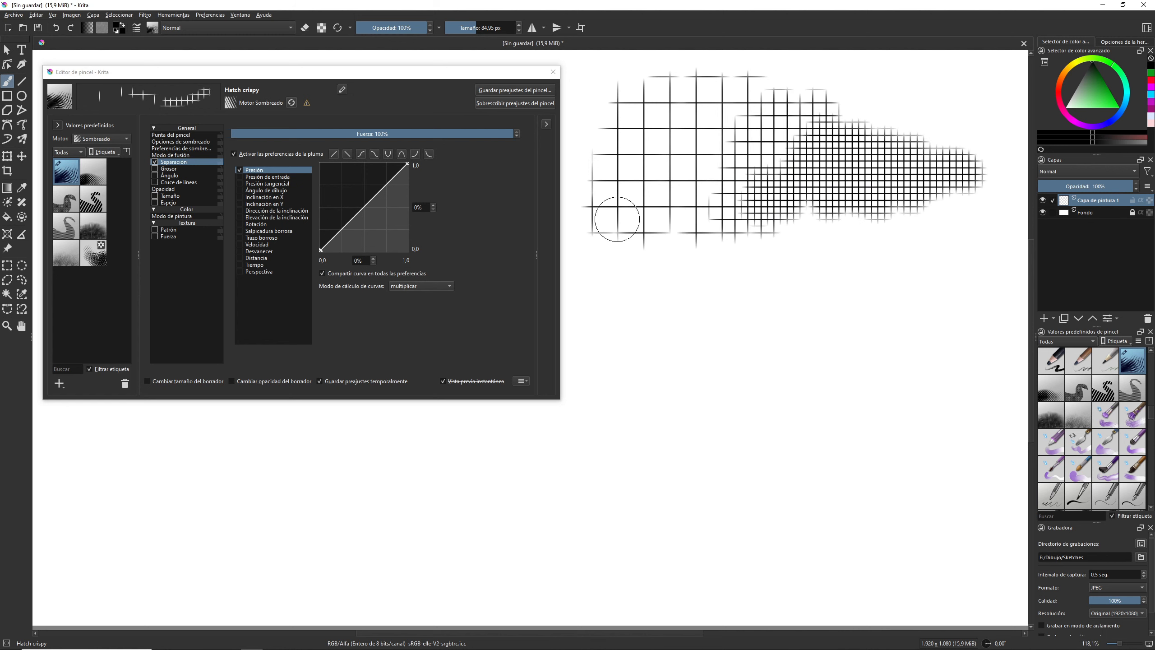
pyautogui.click(200, 142)
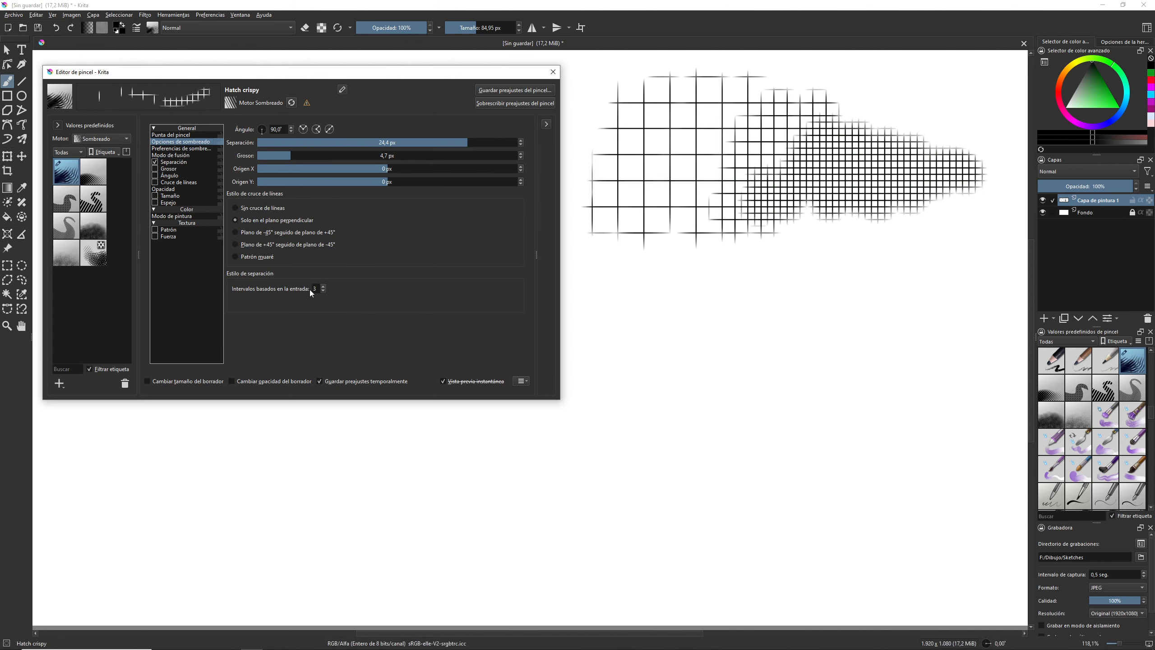
pyautogui.click(324, 286)
pyautogui.click(324, 286)
pyautogui.click(324, 286)
pyautogui.click(324, 286)
pyautogui.moveTo(613, 305)
pyautogui.mouseDown()
pyautogui.moveTo(598, 431)
pyautogui.moveTo(642, 295)
pyautogui.moveTo(620, 443)
pyautogui.moveTo(688, 310)
pyautogui.moveTo(667, 454)
pyautogui.moveTo(756, 292)
pyautogui.moveTo(769, 409)
pyautogui.moveTo(848, 323)
pyautogui.moveTo(840, 409)
pyautogui.moveTo(898, 345)
pyautogui.moveTo(897, 392)
pyautogui.moveTo(941, 347)
pyautogui.moveTo(982, 369)
pyautogui.mouseUp()
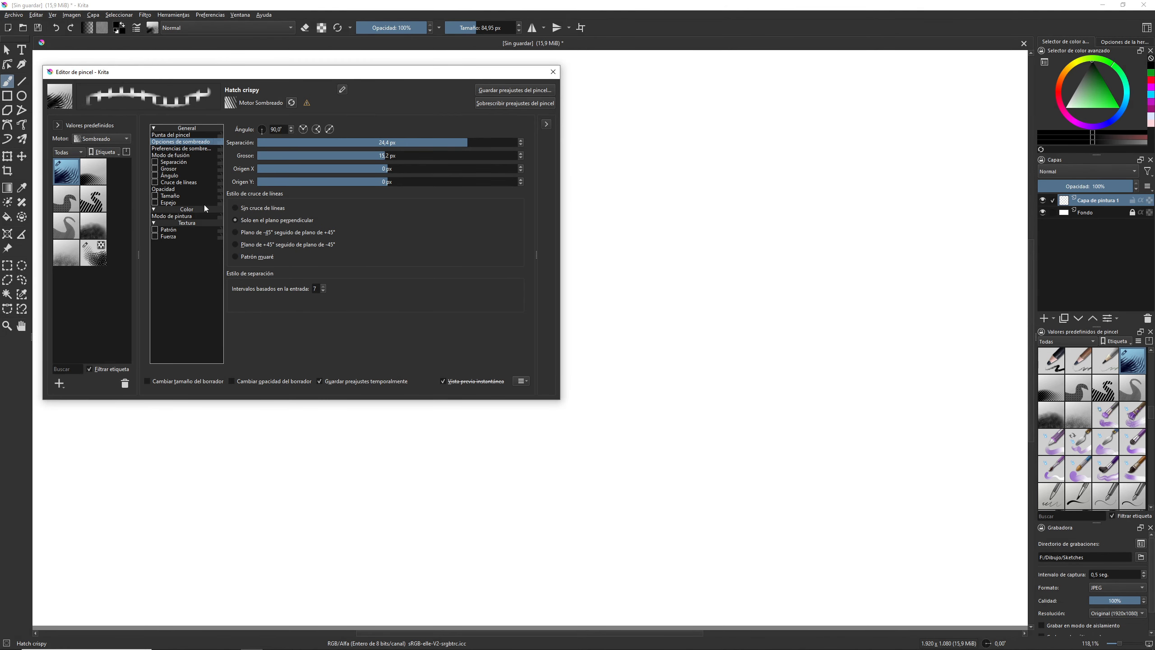
# - Paint a wavy crosshatched stroke with pressure-driven Grosor, and a second one below with only Ángulo enabled instead
pyautogui.click(155, 168)
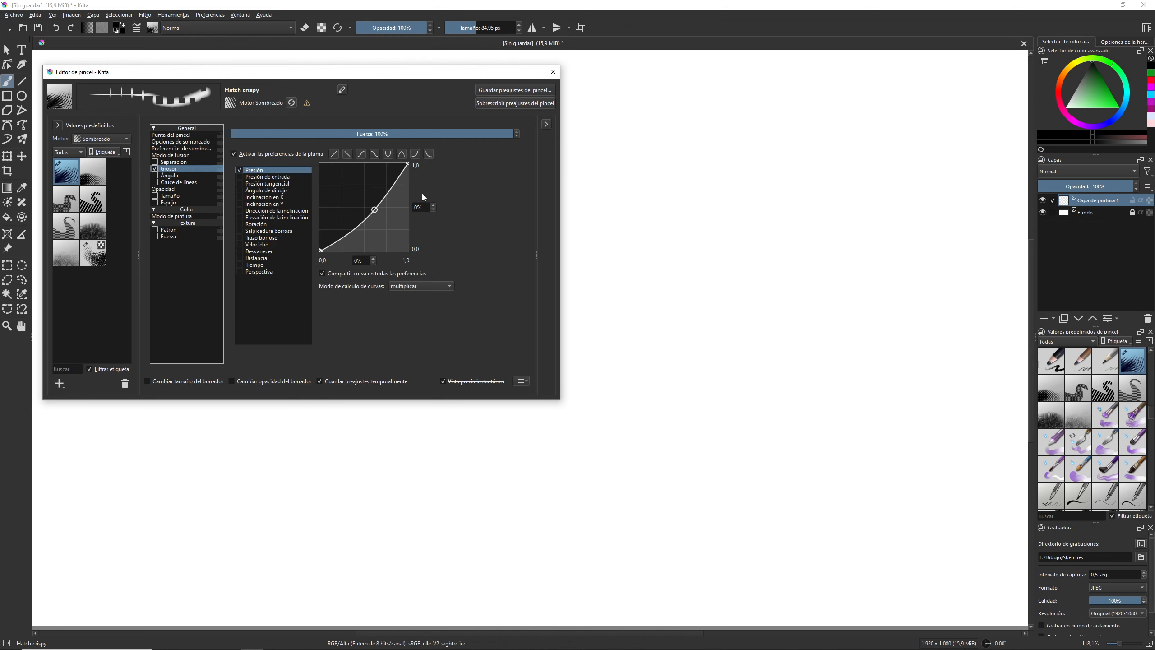
pyautogui.moveTo(600, 129)
pyautogui.mouseDown()
pyautogui.moveTo(616, 157)
pyautogui.moveTo(667, 181)
pyautogui.moveTo(797, 122)
pyautogui.moveTo(872, 144)
pyautogui.moveTo(915, 180)
pyautogui.moveTo(954, 181)
pyautogui.mouseUp()
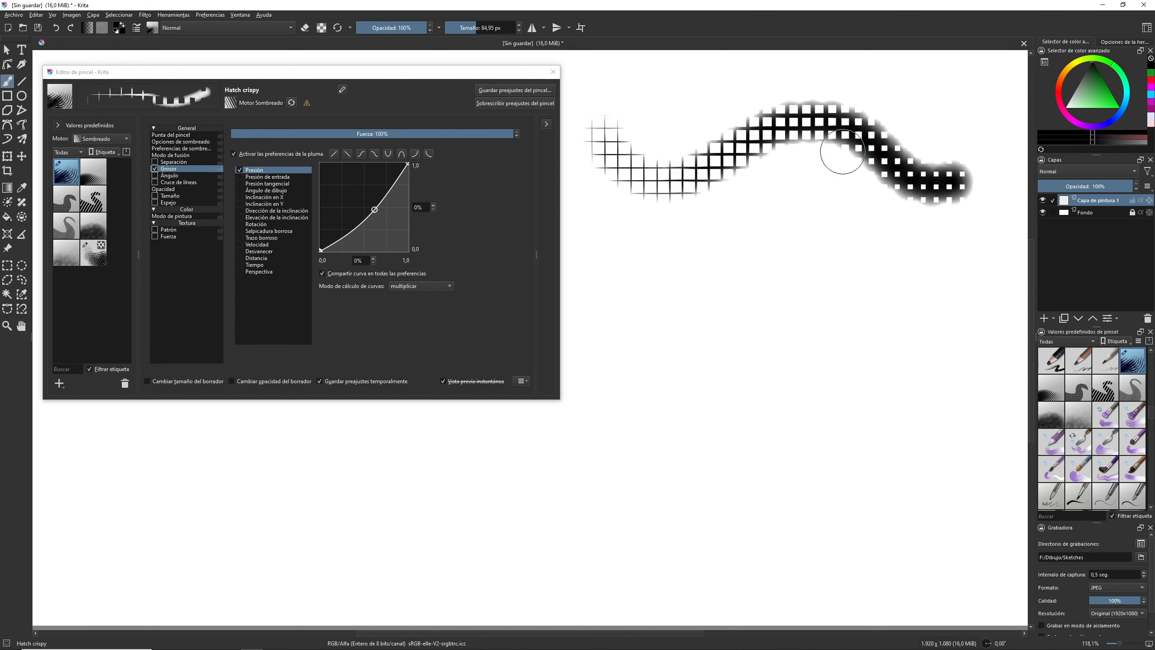
pyautogui.click(155, 169)
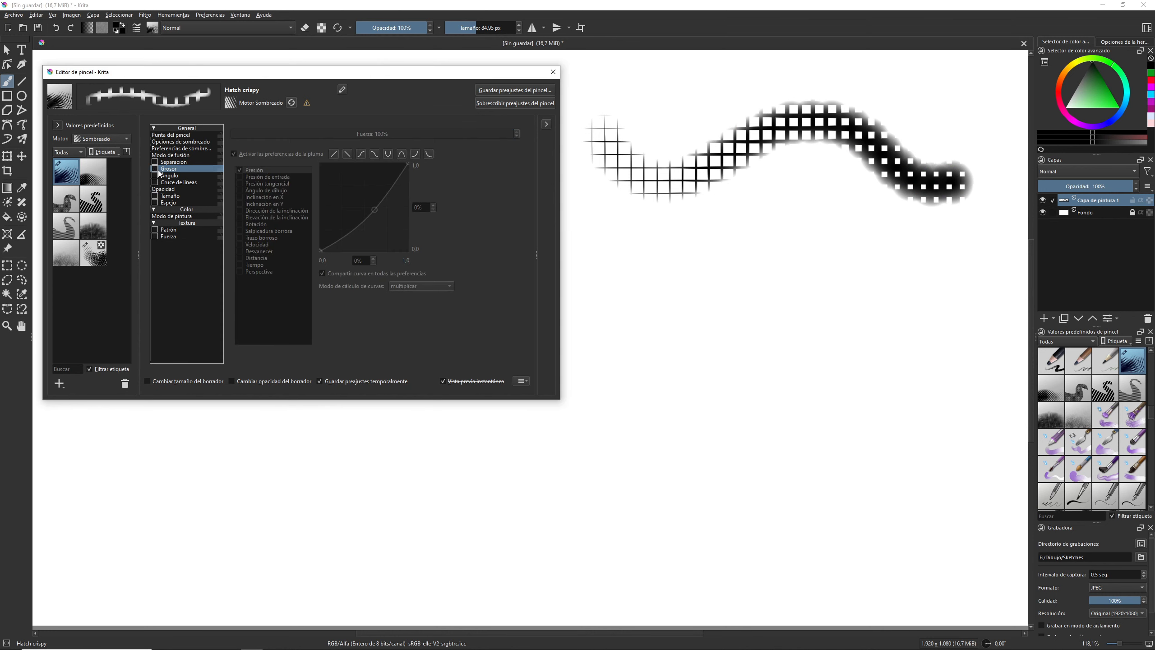
pyautogui.click(154, 175)
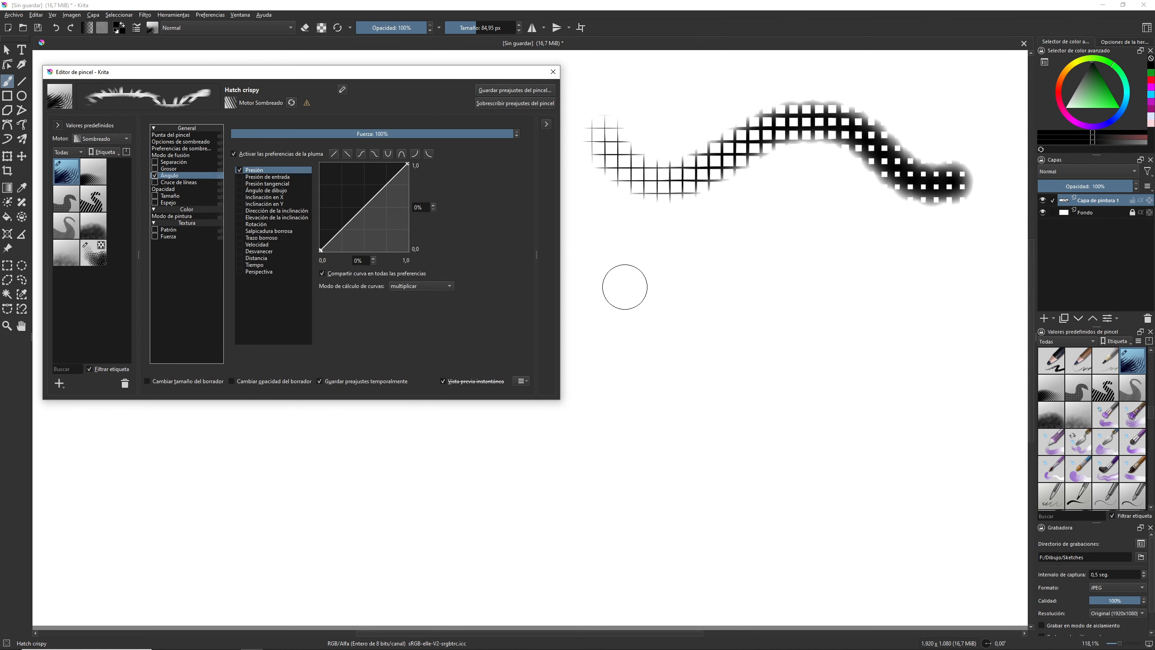
pyautogui.moveTo(589, 268)
pyautogui.mouseDown()
pyautogui.moveTo(658, 326)
pyautogui.moveTo(833, 282)
pyautogui.moveTo(892, 322)
pyautogui.moveTo(952, 325)
pyautogui.mouseUp()
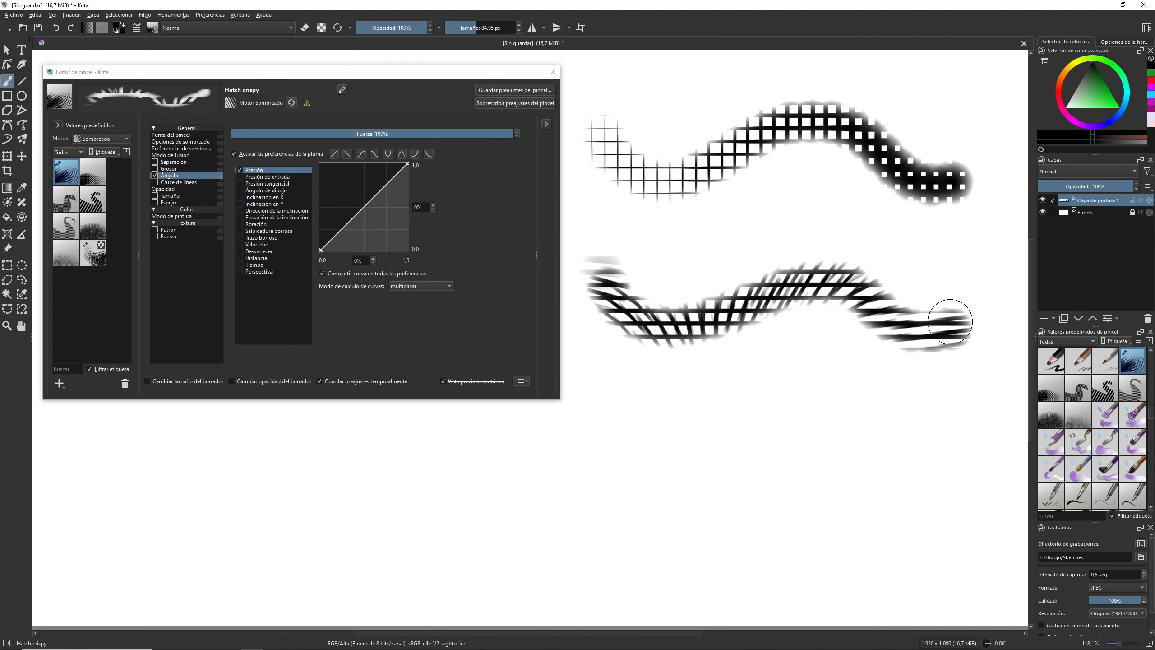
# - Replace the Ángulo sensor with Cruce de líneas and paint a third wavy stroke below the other two
pyautogui.click(153, 178)
pyautogui.click(155, 175)
pyautogui.click(154, 182)
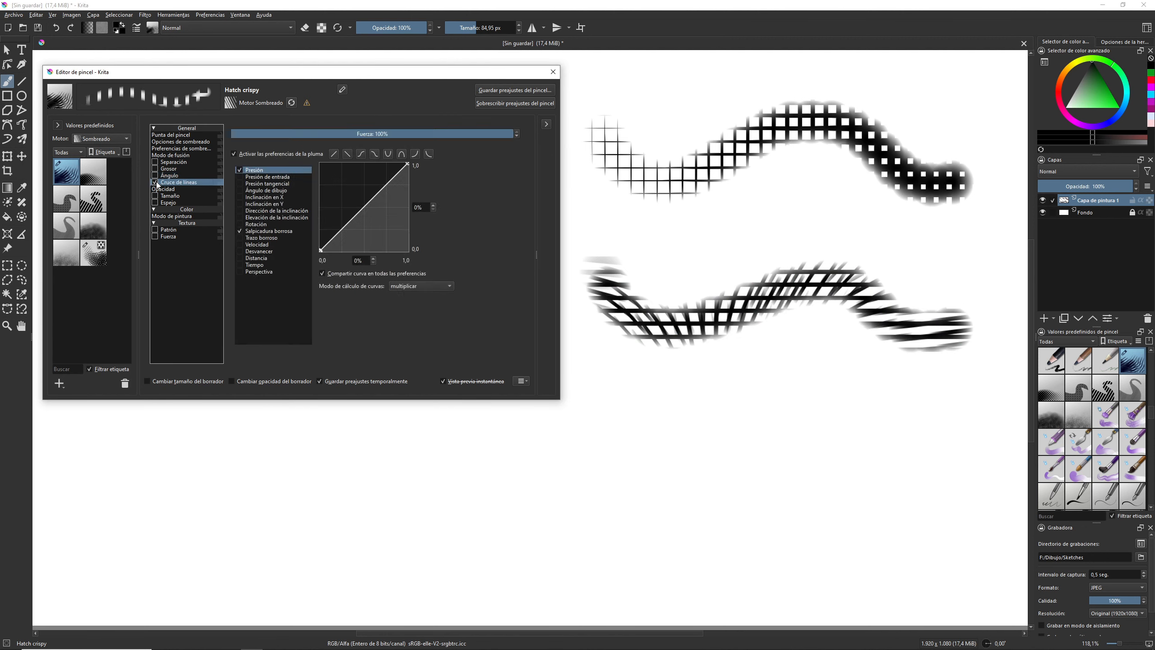
pyautogui.moveTo(591, 441)
pyautogui.mouseDown()
pyautogui.moveTo(673, 468)
pyautogui.moveTo(768, 429)
pyautogui.moveTo(832, 421)
pyautogui.moveTo(877, 459)
pyautogui.moveTo(948, 467)
pyautogui.mouseUp()
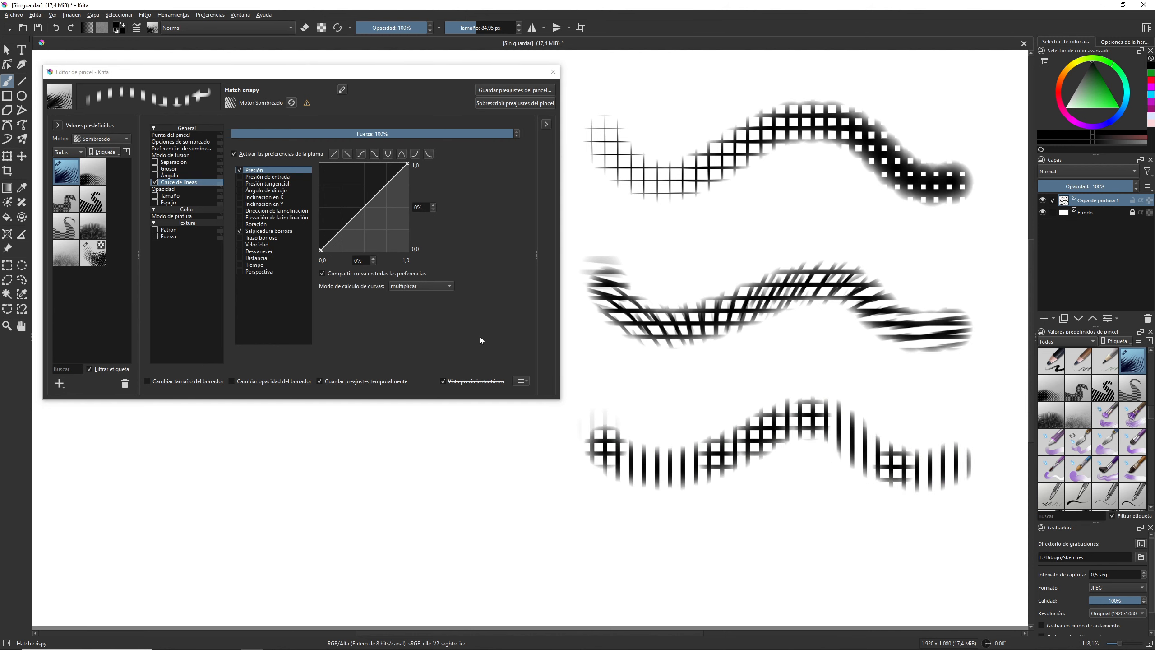